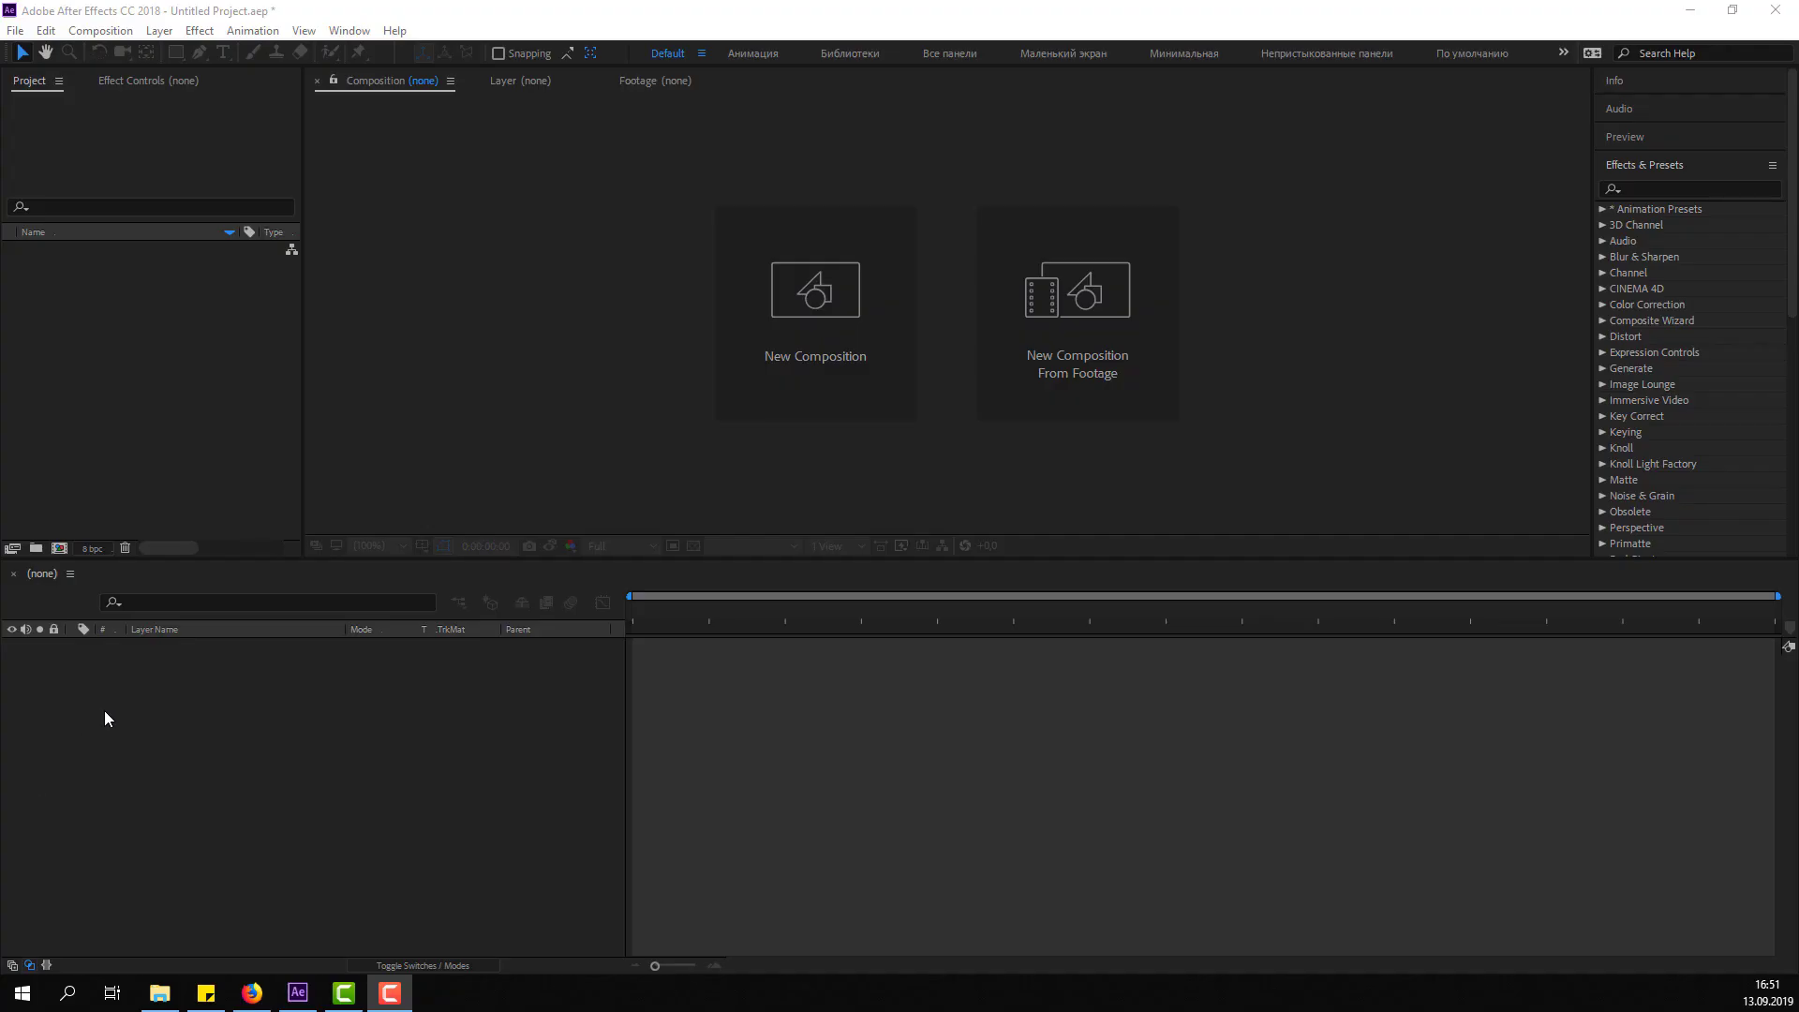
Import the Mobile Illustrator file as Composition - Retain Layer Sizes.
left_click(206, 409)
right_click(182, 304)
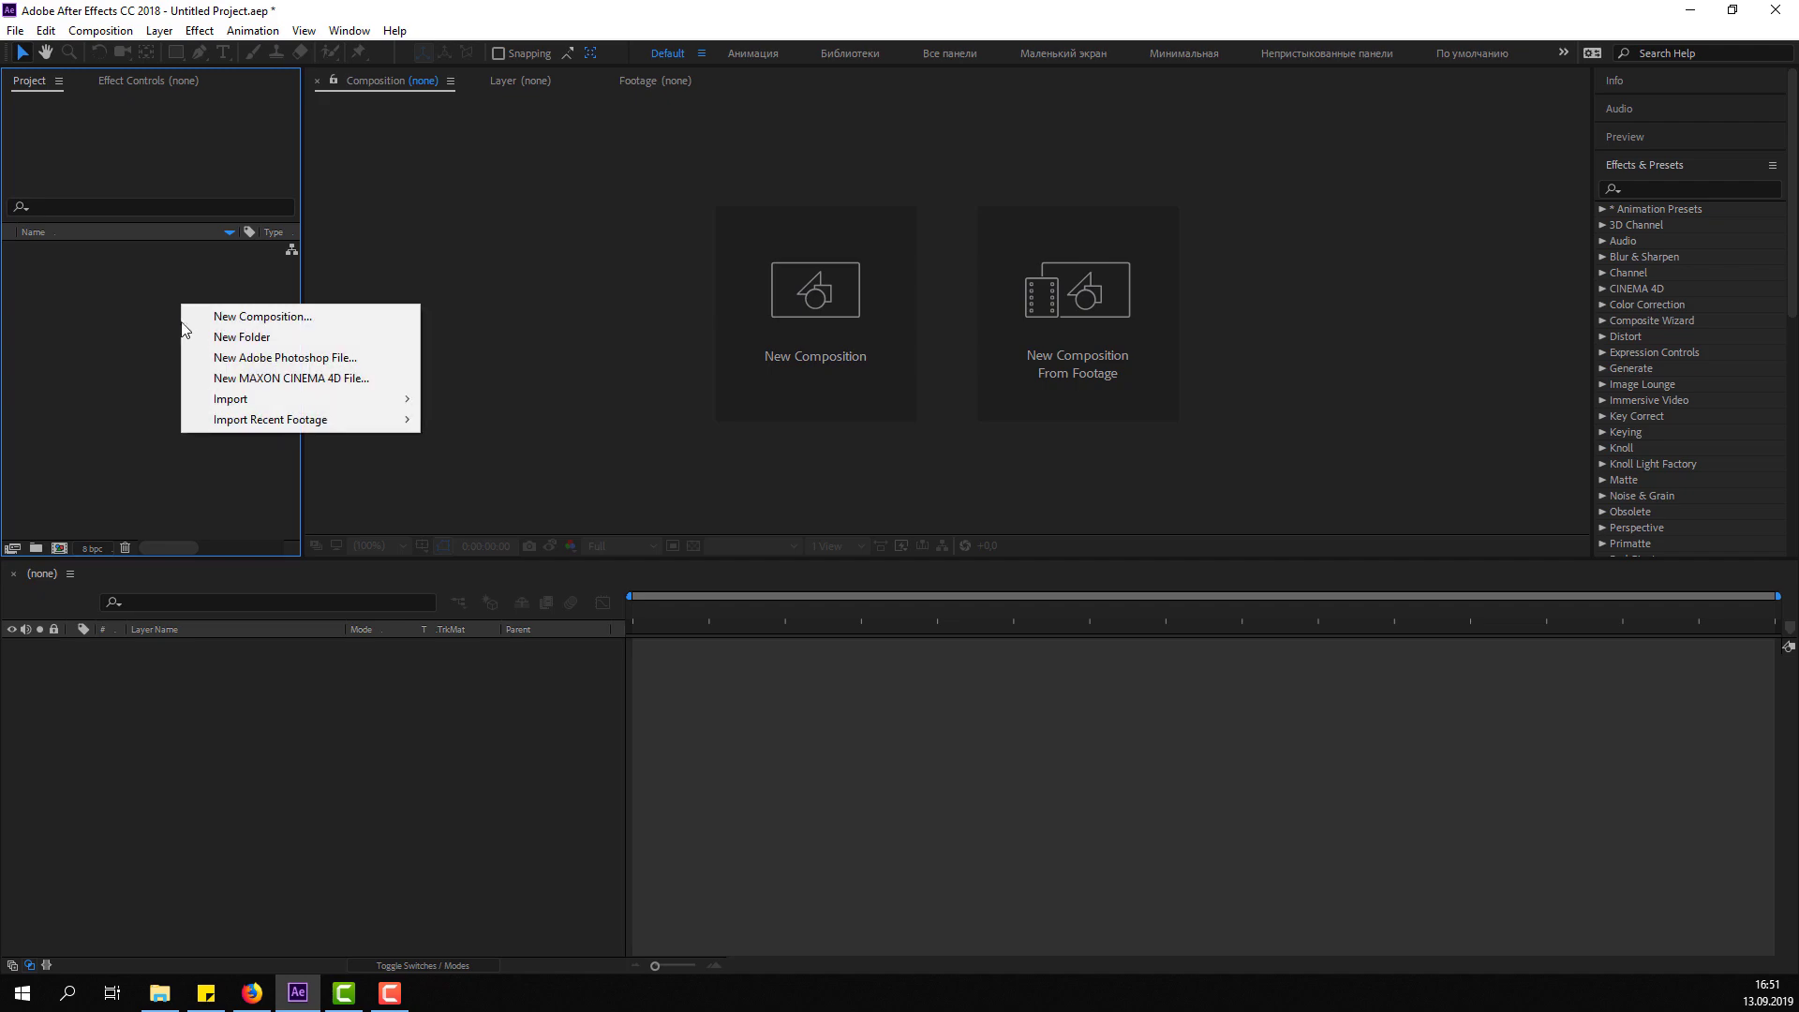
mouse_move(212, 400)
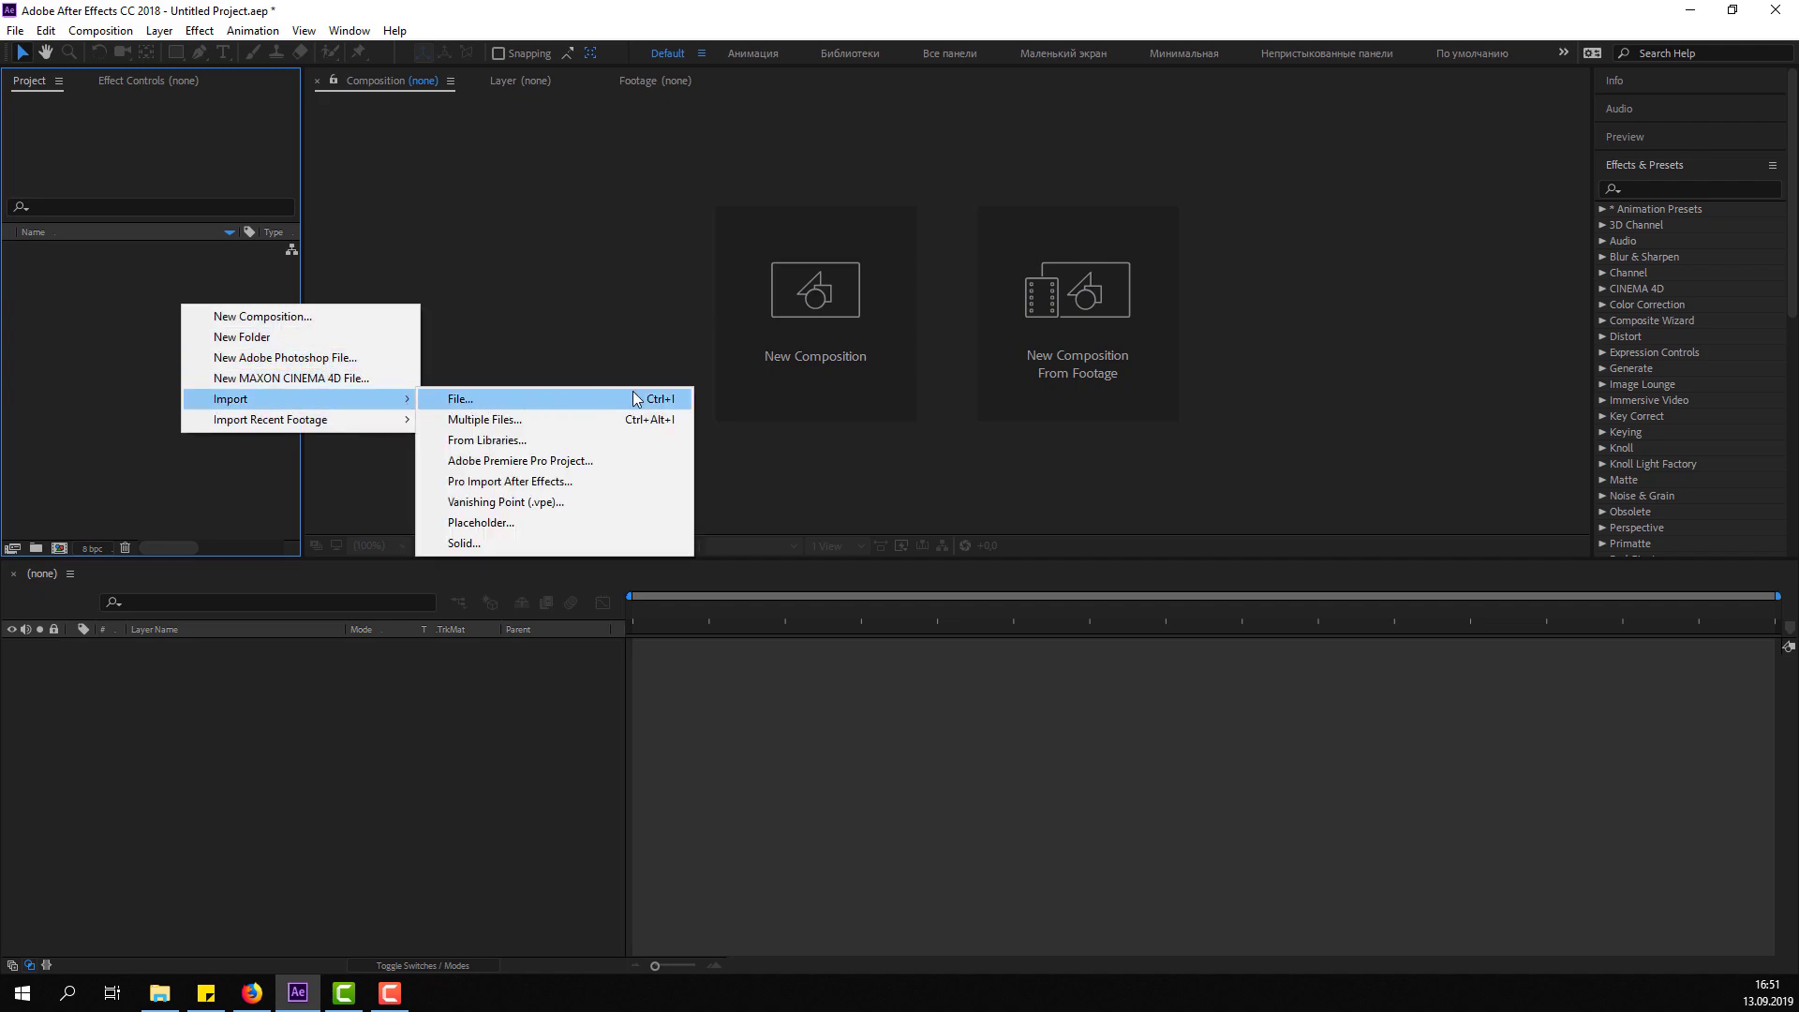
left_click(637, 398)
left_click(270, 208)
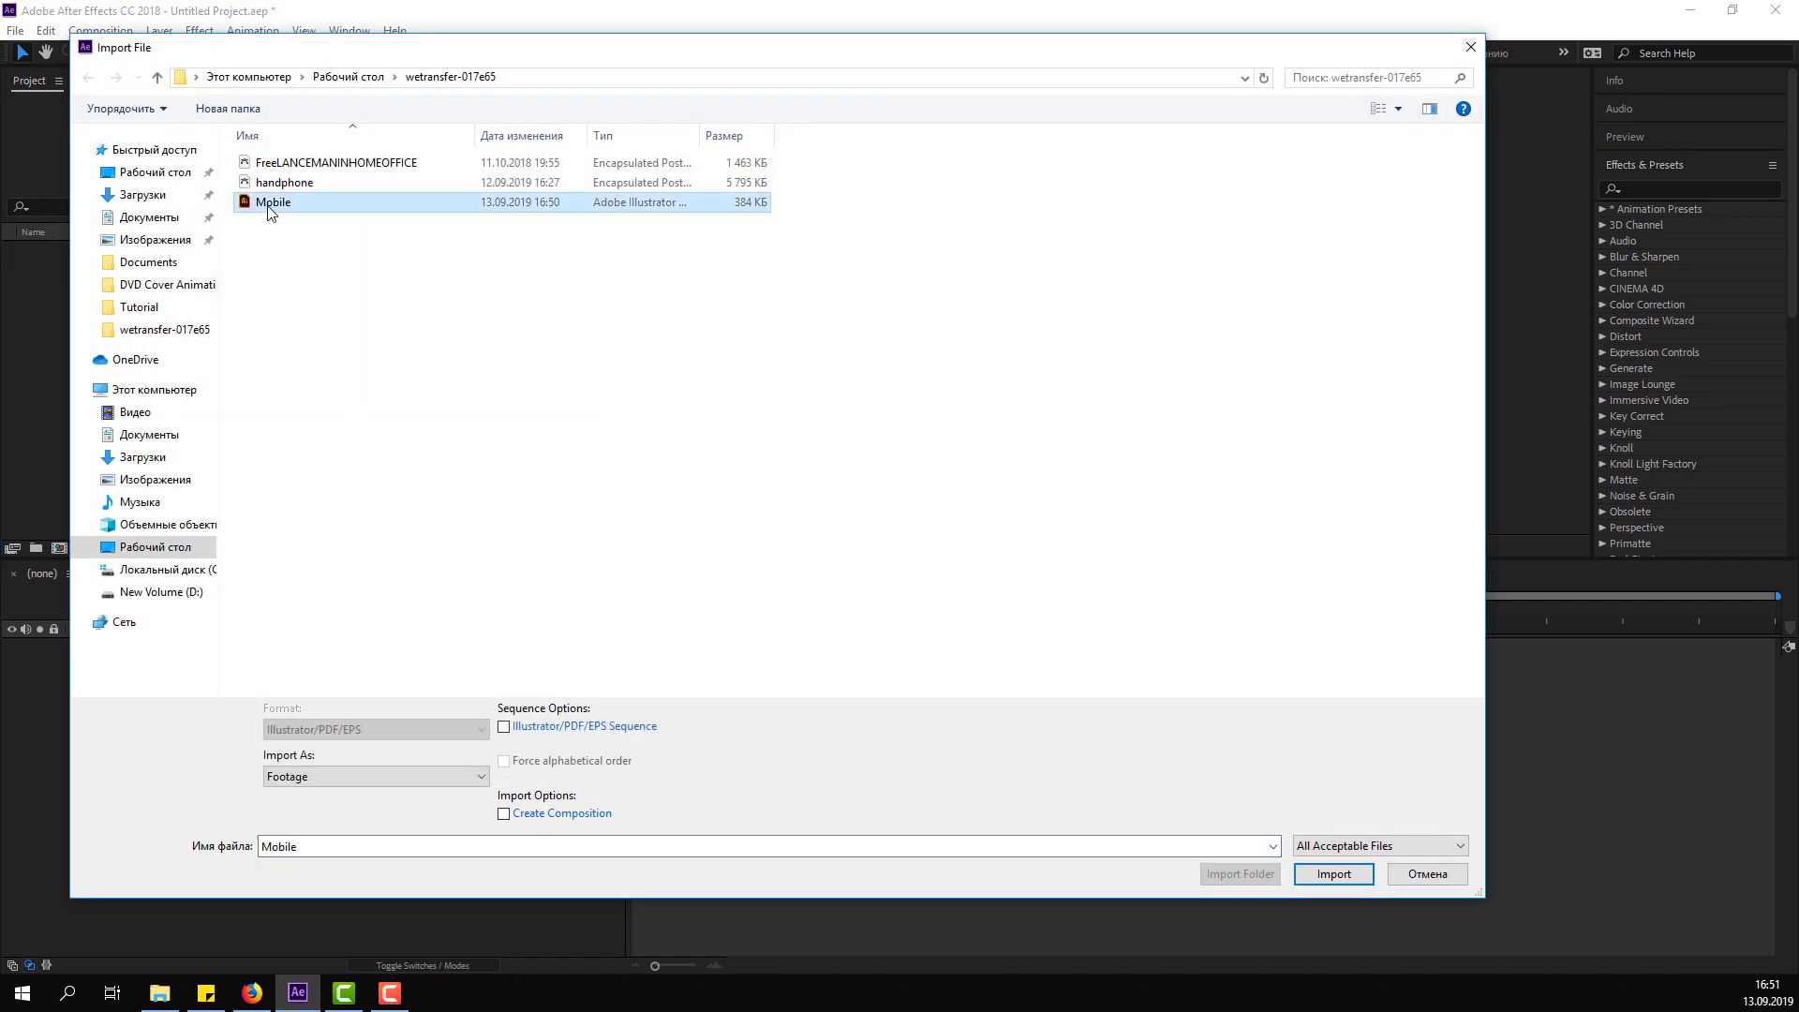
left_click(357, 777)
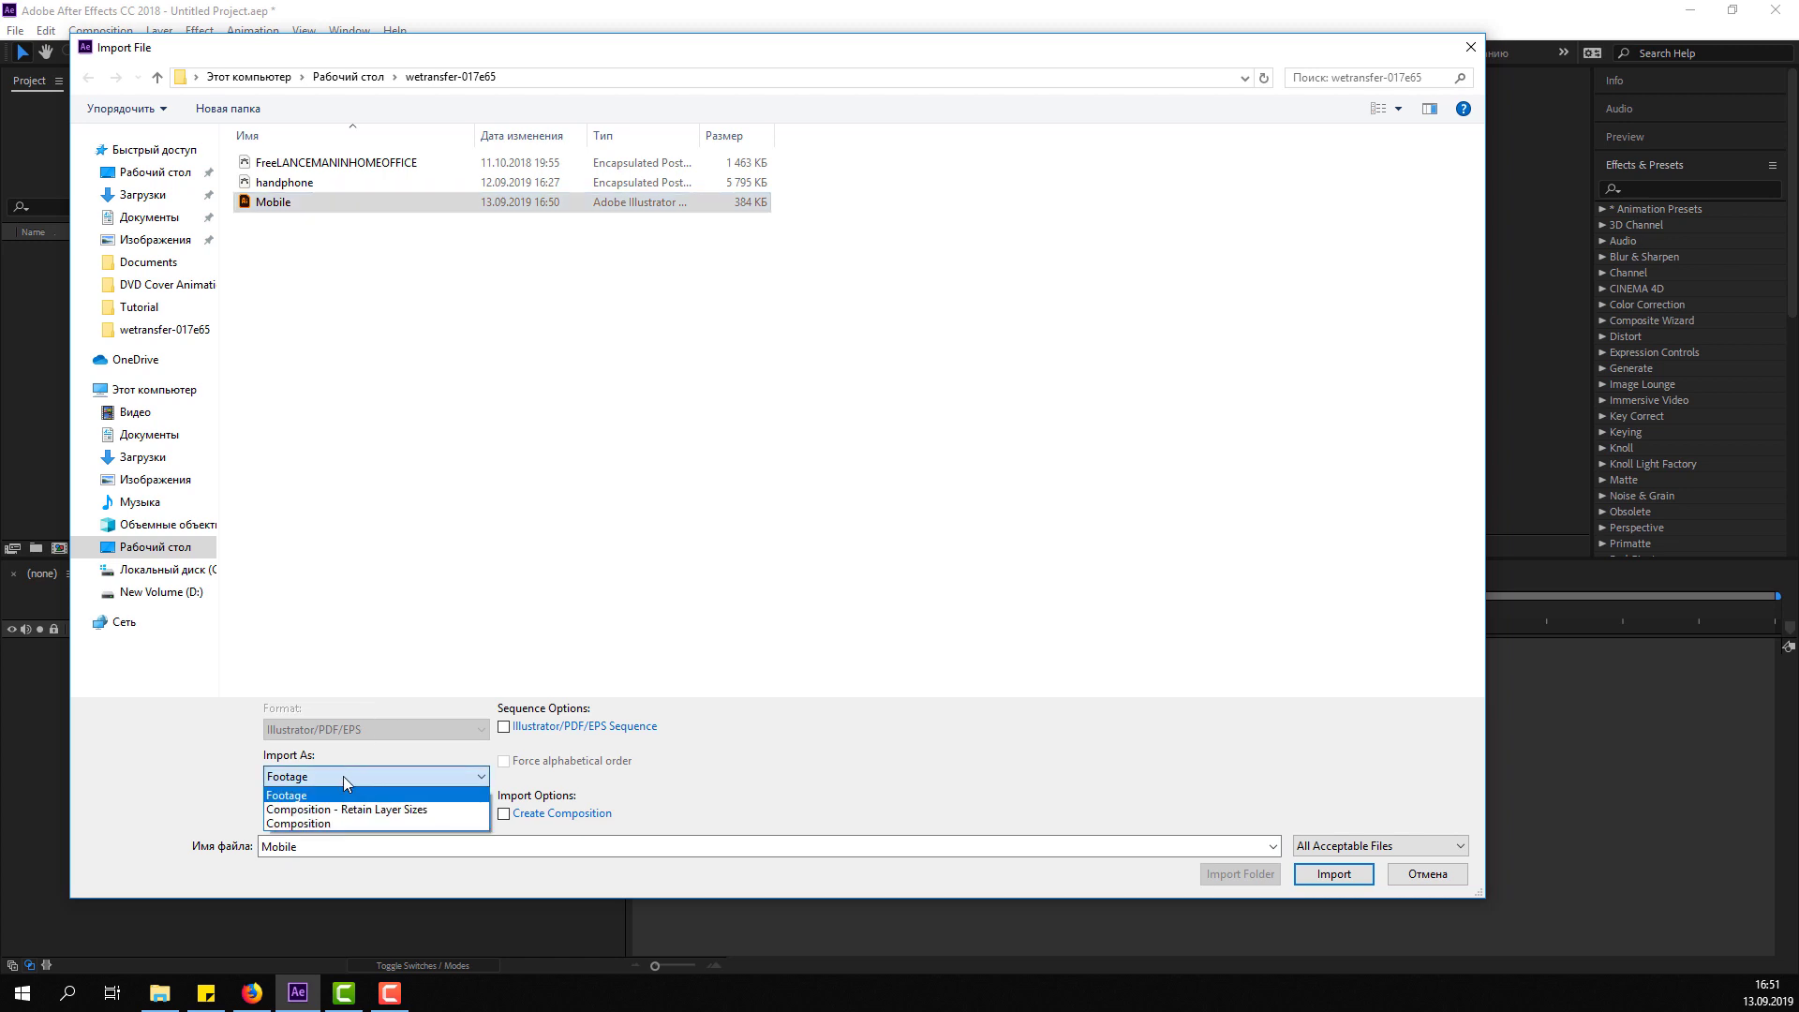
left_click(458, 811)
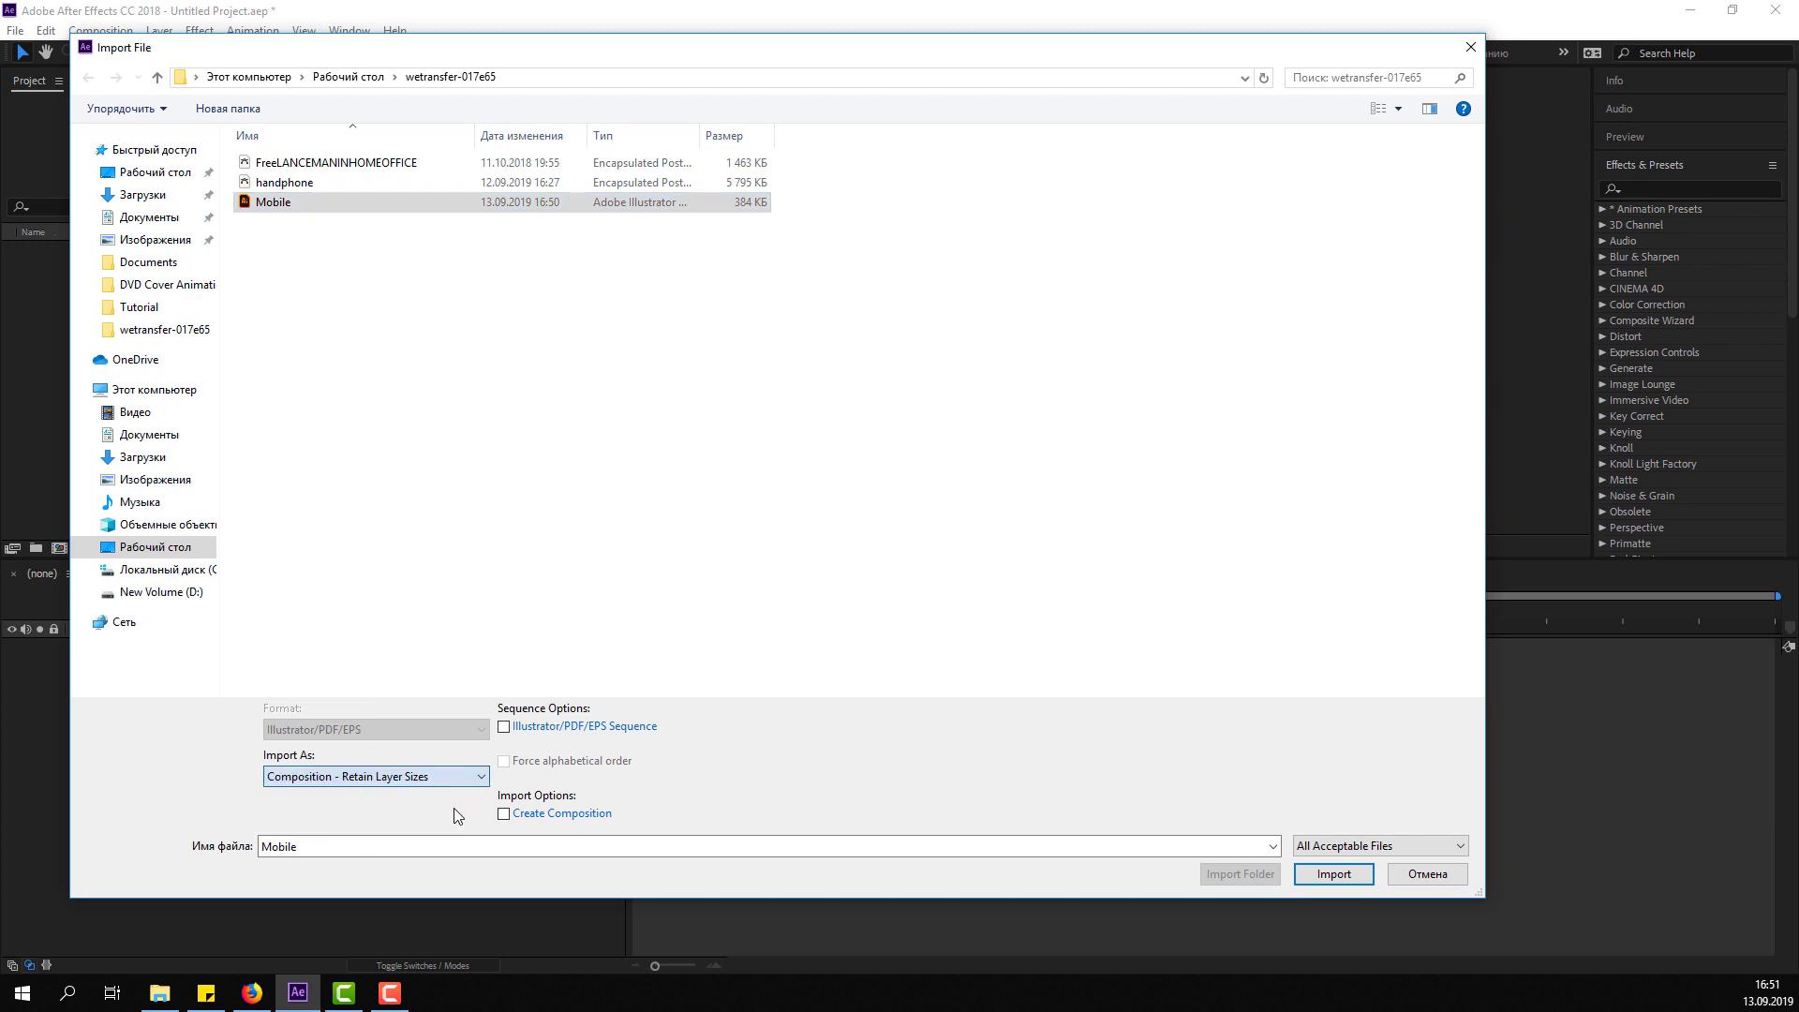
left_click(1327, 875)
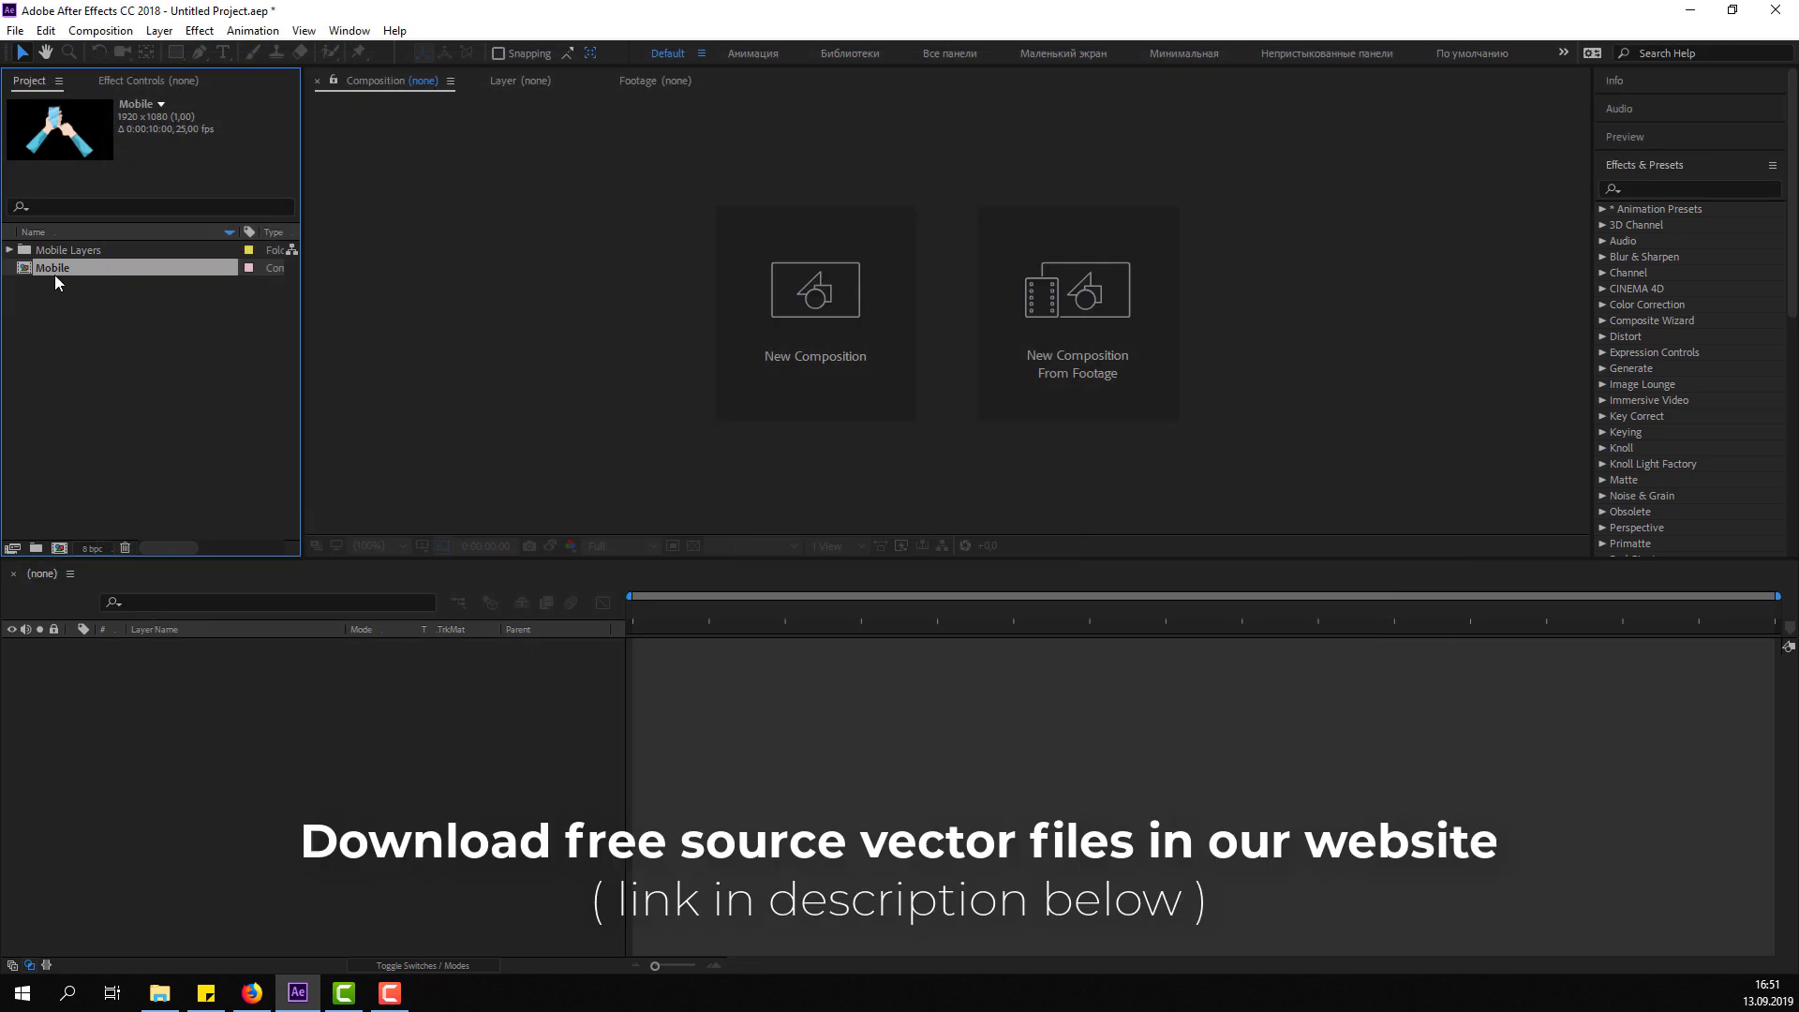
Open the Mobile composition, zoom the viewer to 25%, and add a Null Object.
double_click(55, 270)
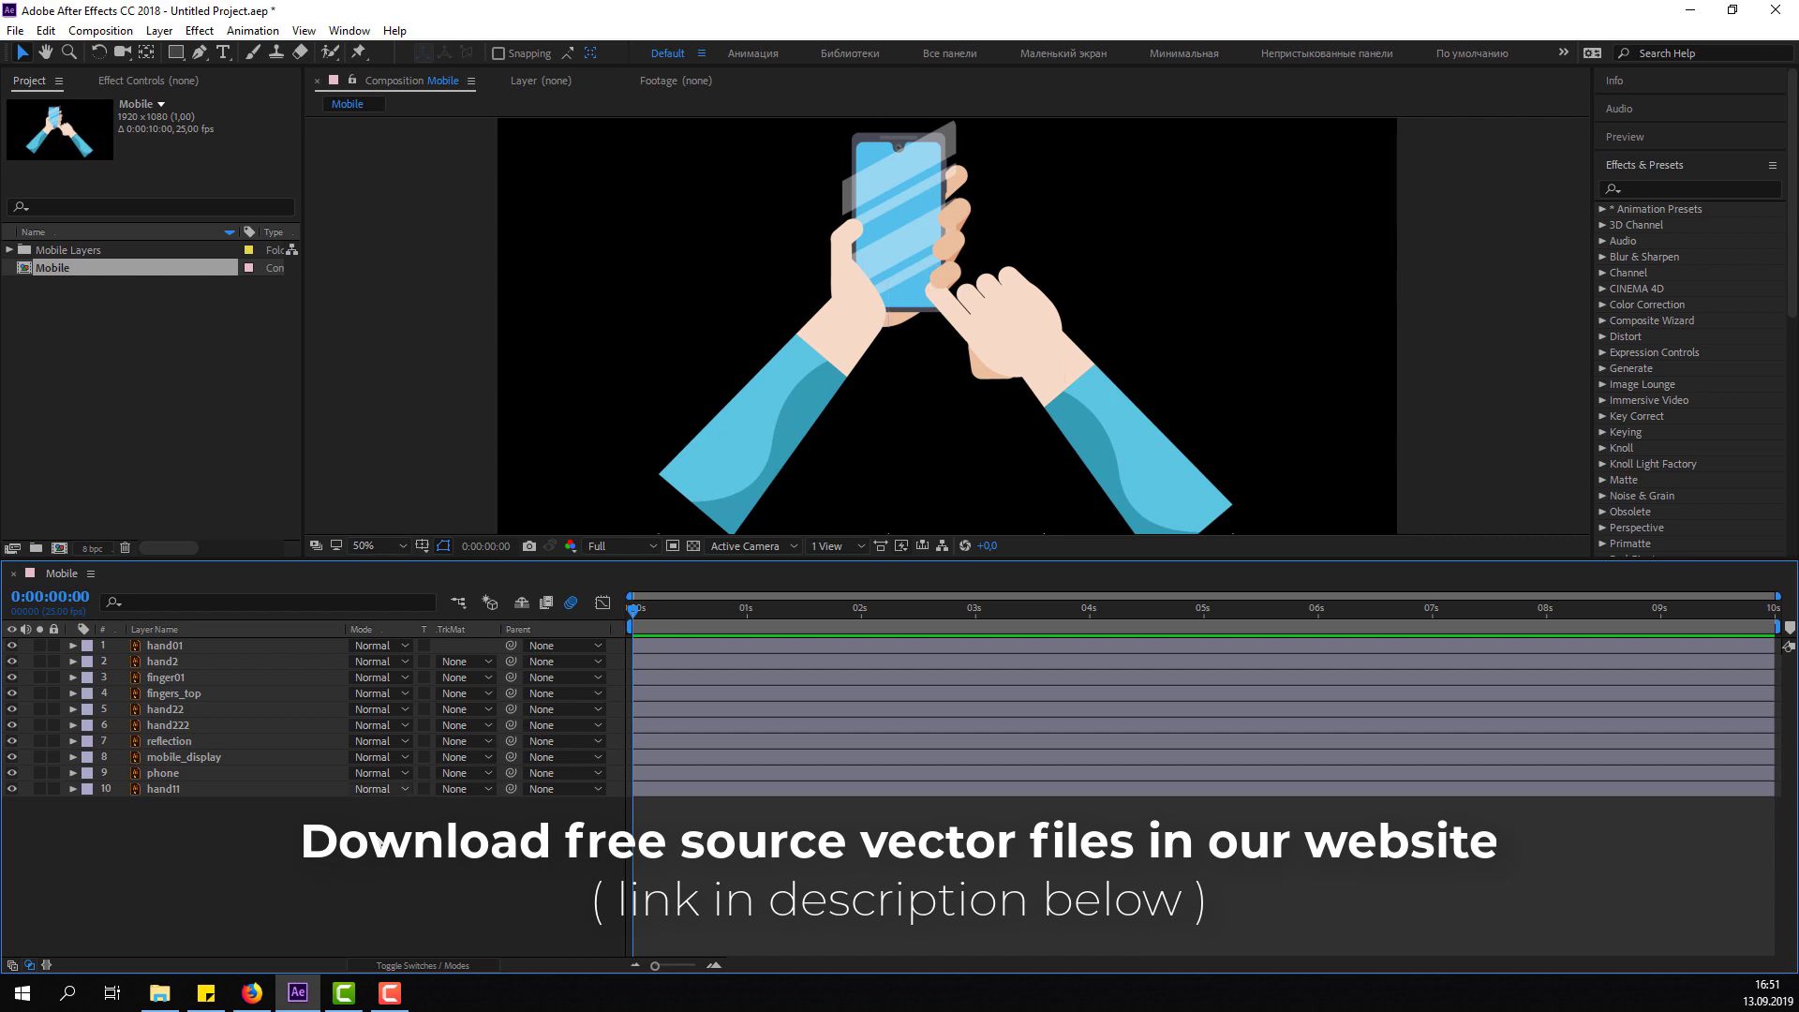
key("comma")
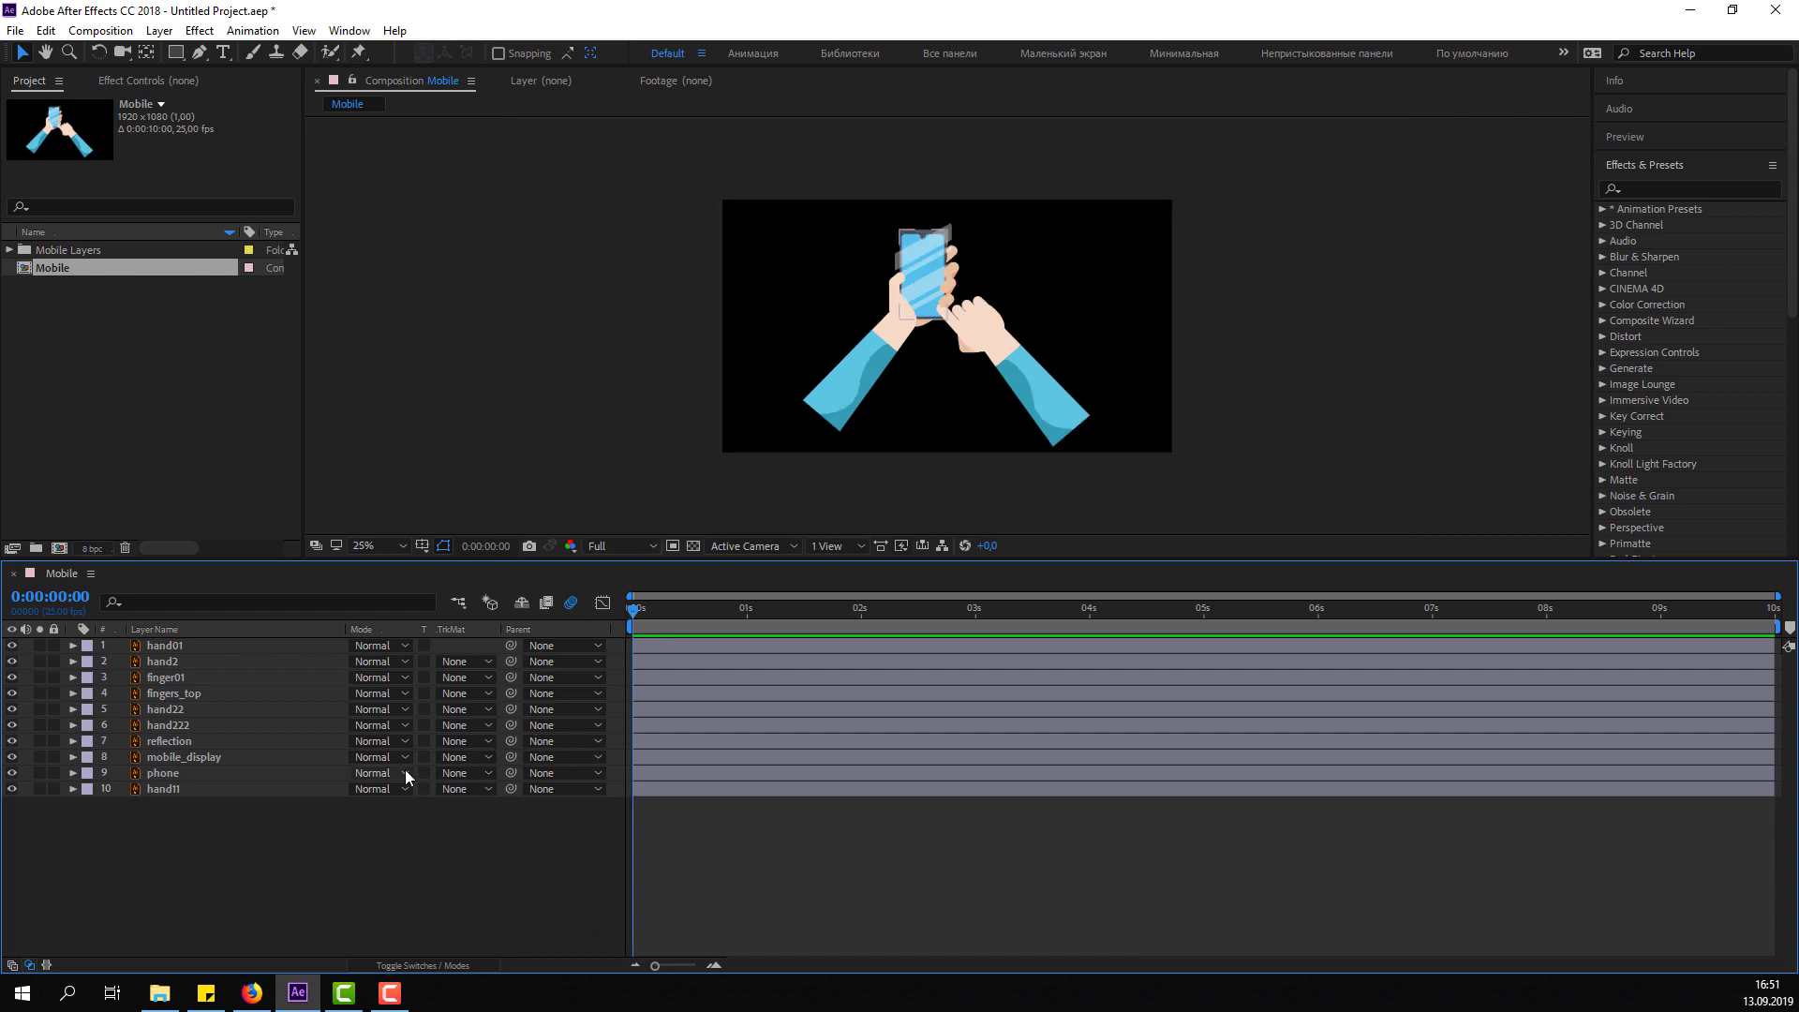
right_click(272, 840)
mouse_move(379, 638)
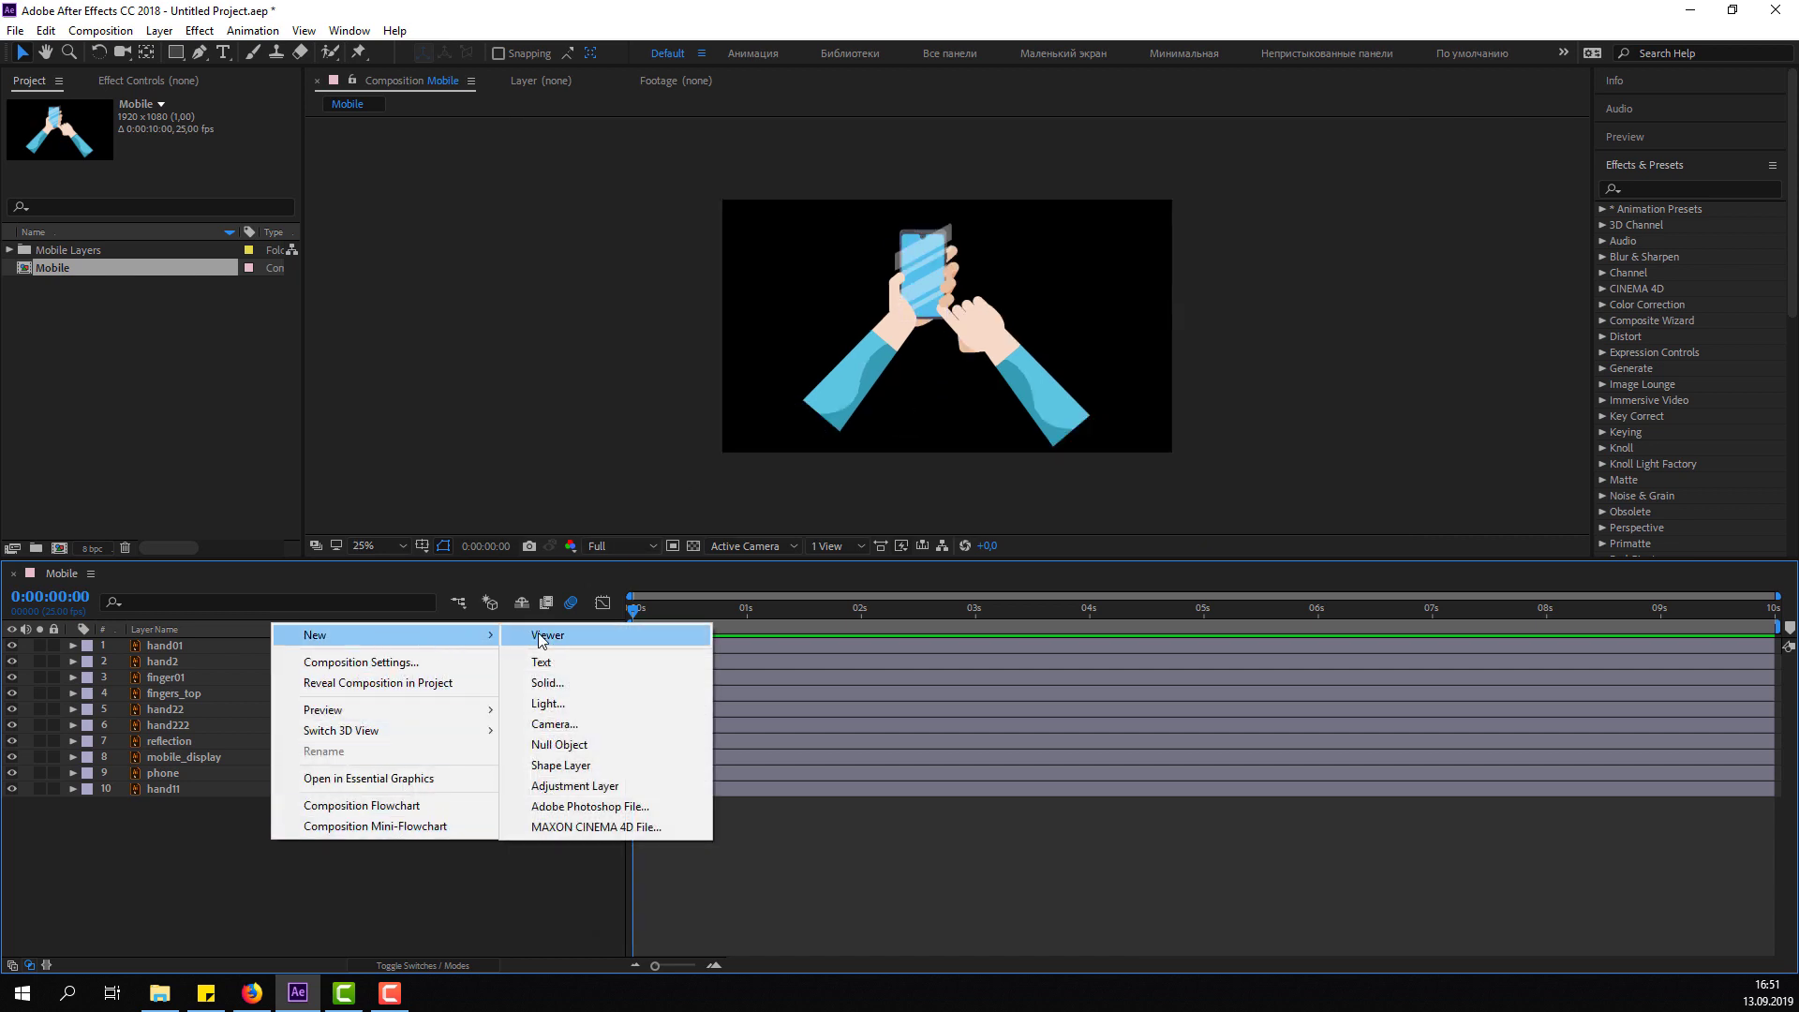
left_click(541, 742)
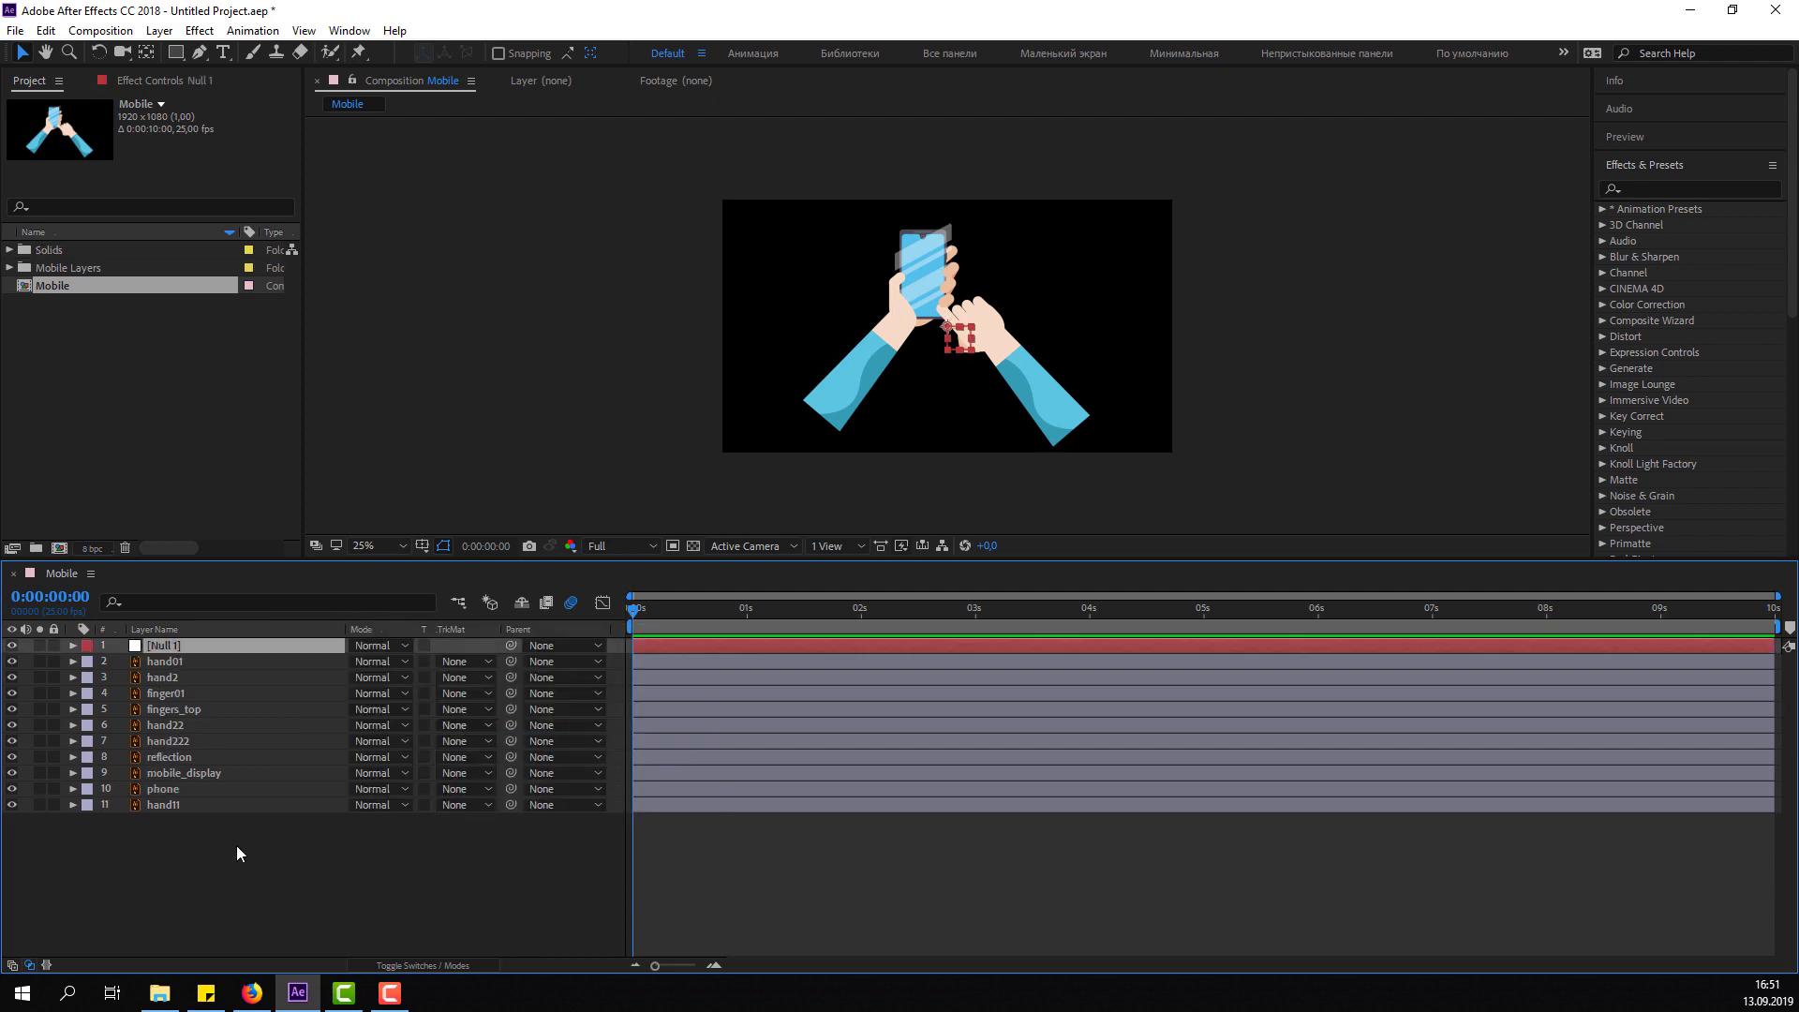
Parent all artwork layers to Null 1, scale it to 174%, then delete the null.
left_click_drag(168, 876, 210, 666)
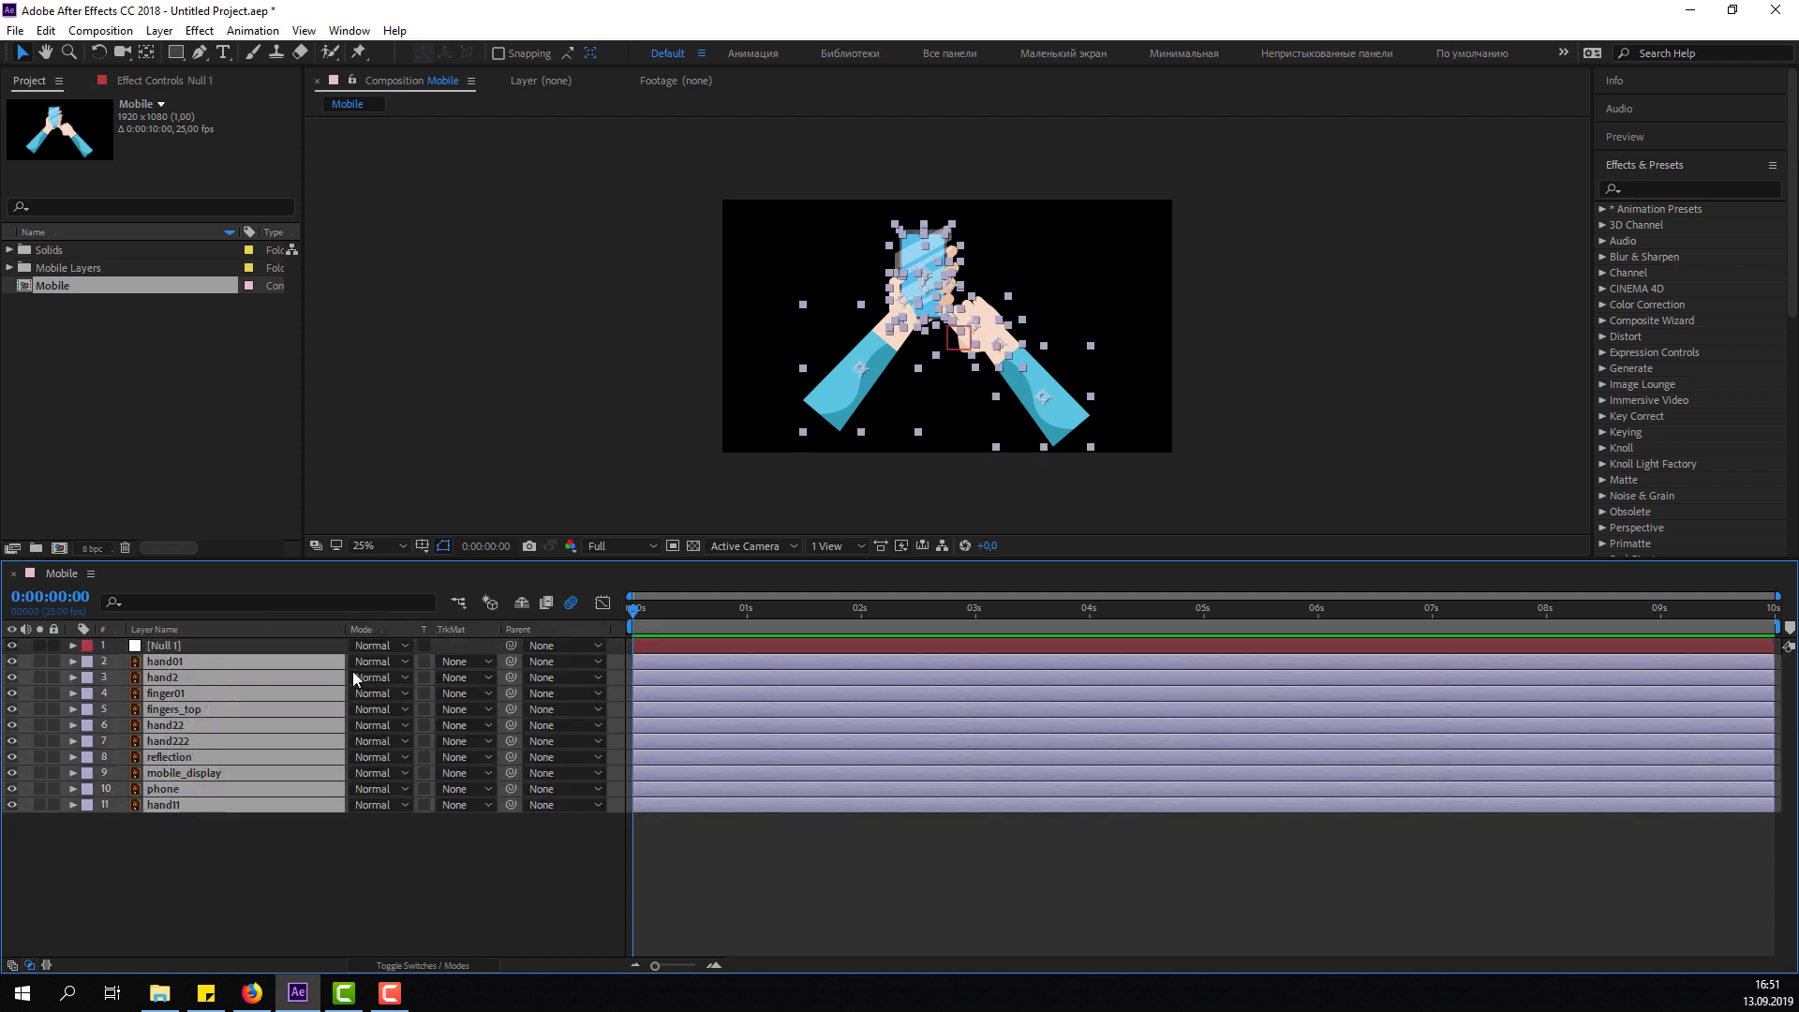
left_click_drag(511, 661, 192, 643)
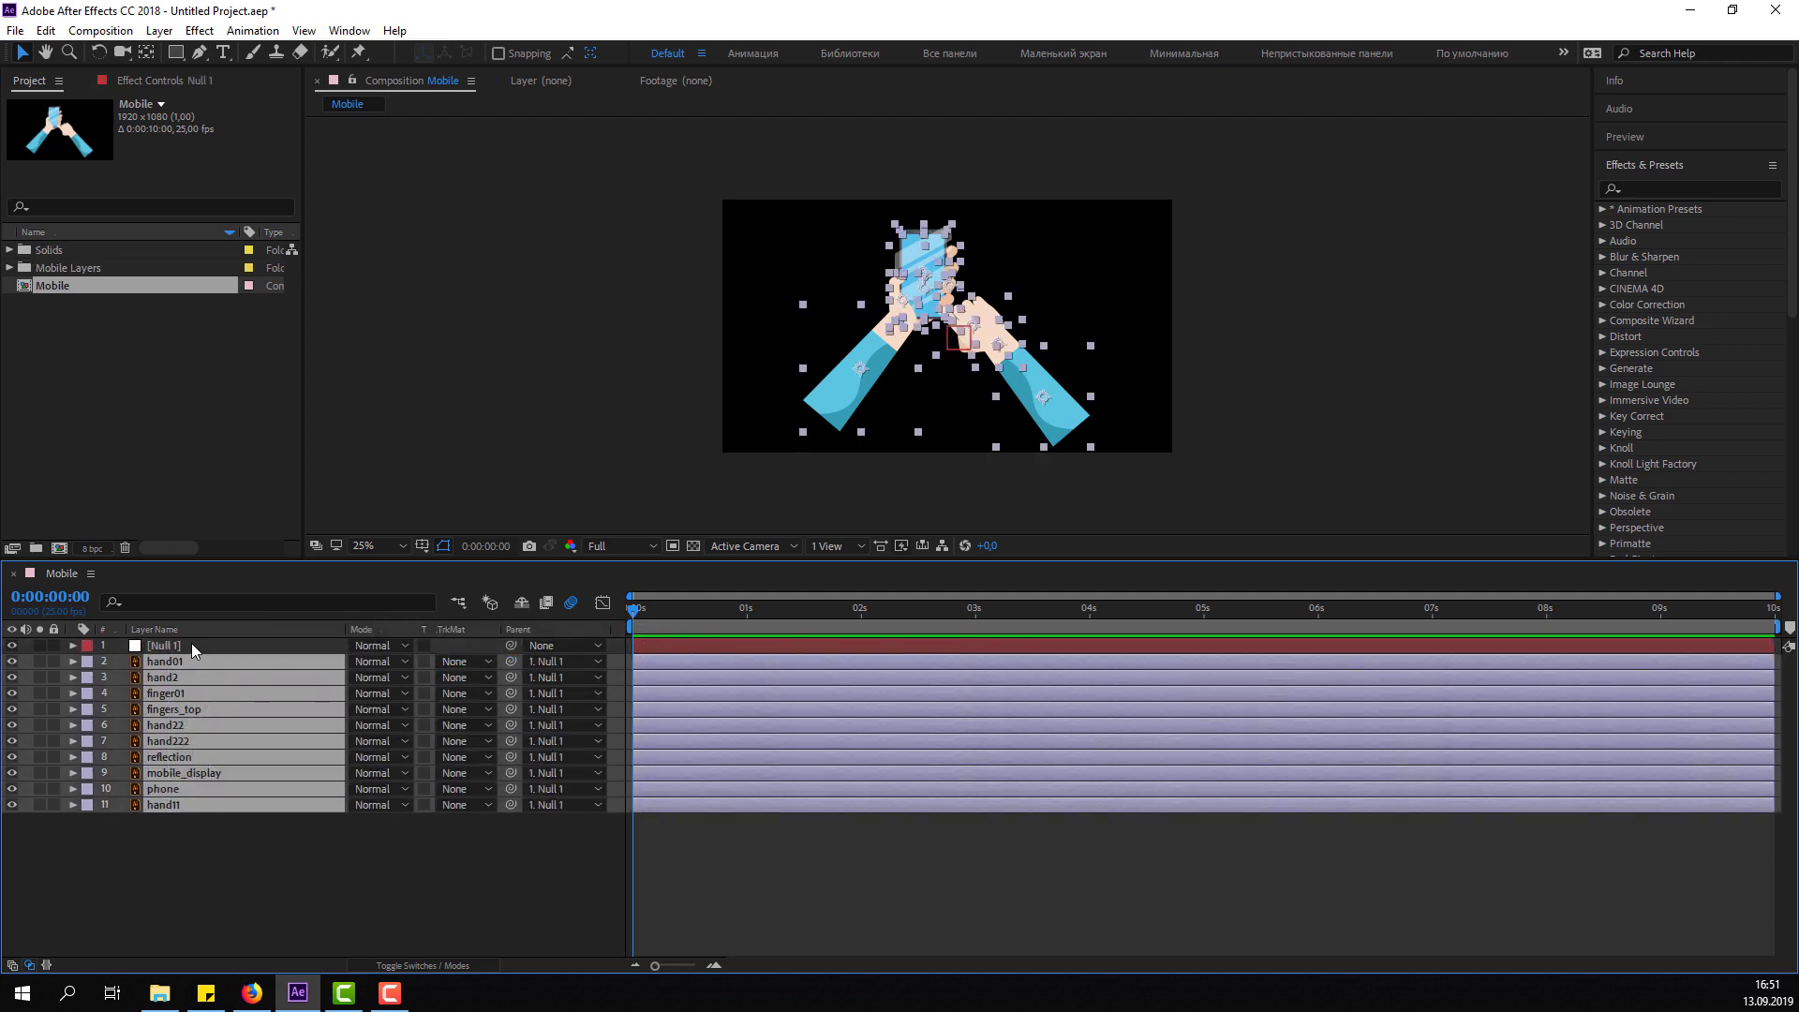
key("s")
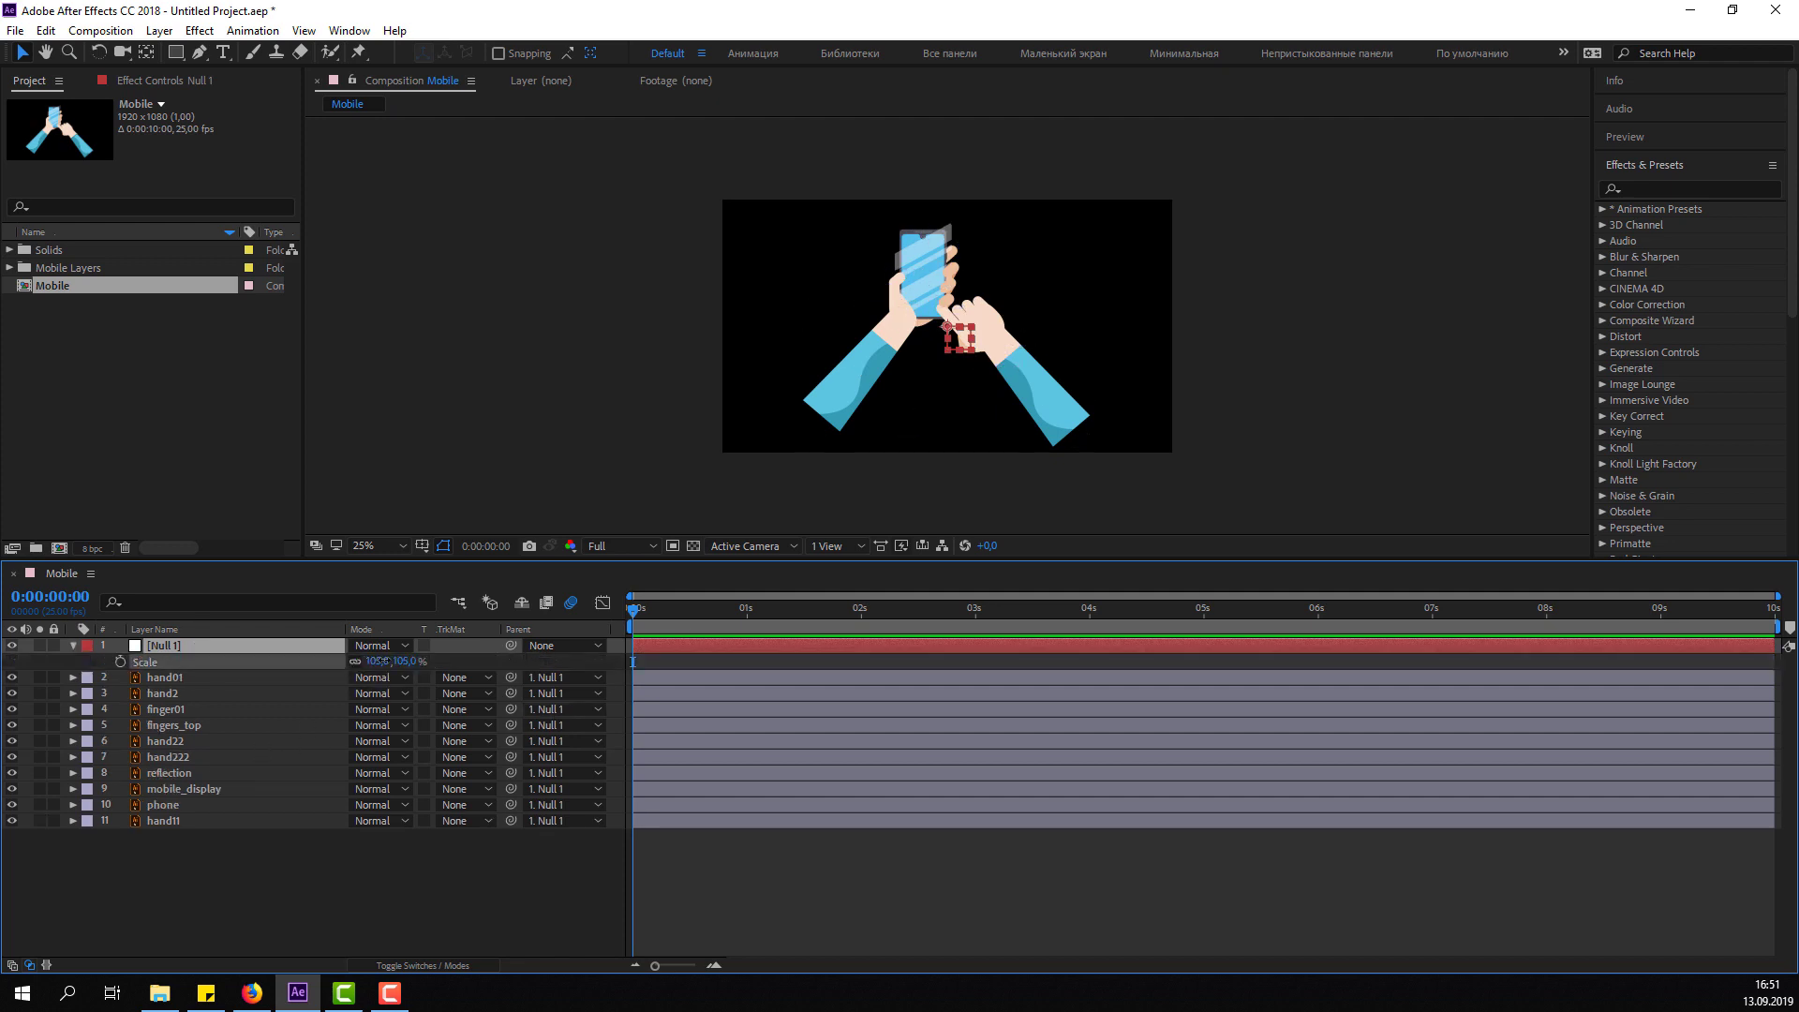
left_click_drag(377, 662, 433, 646)
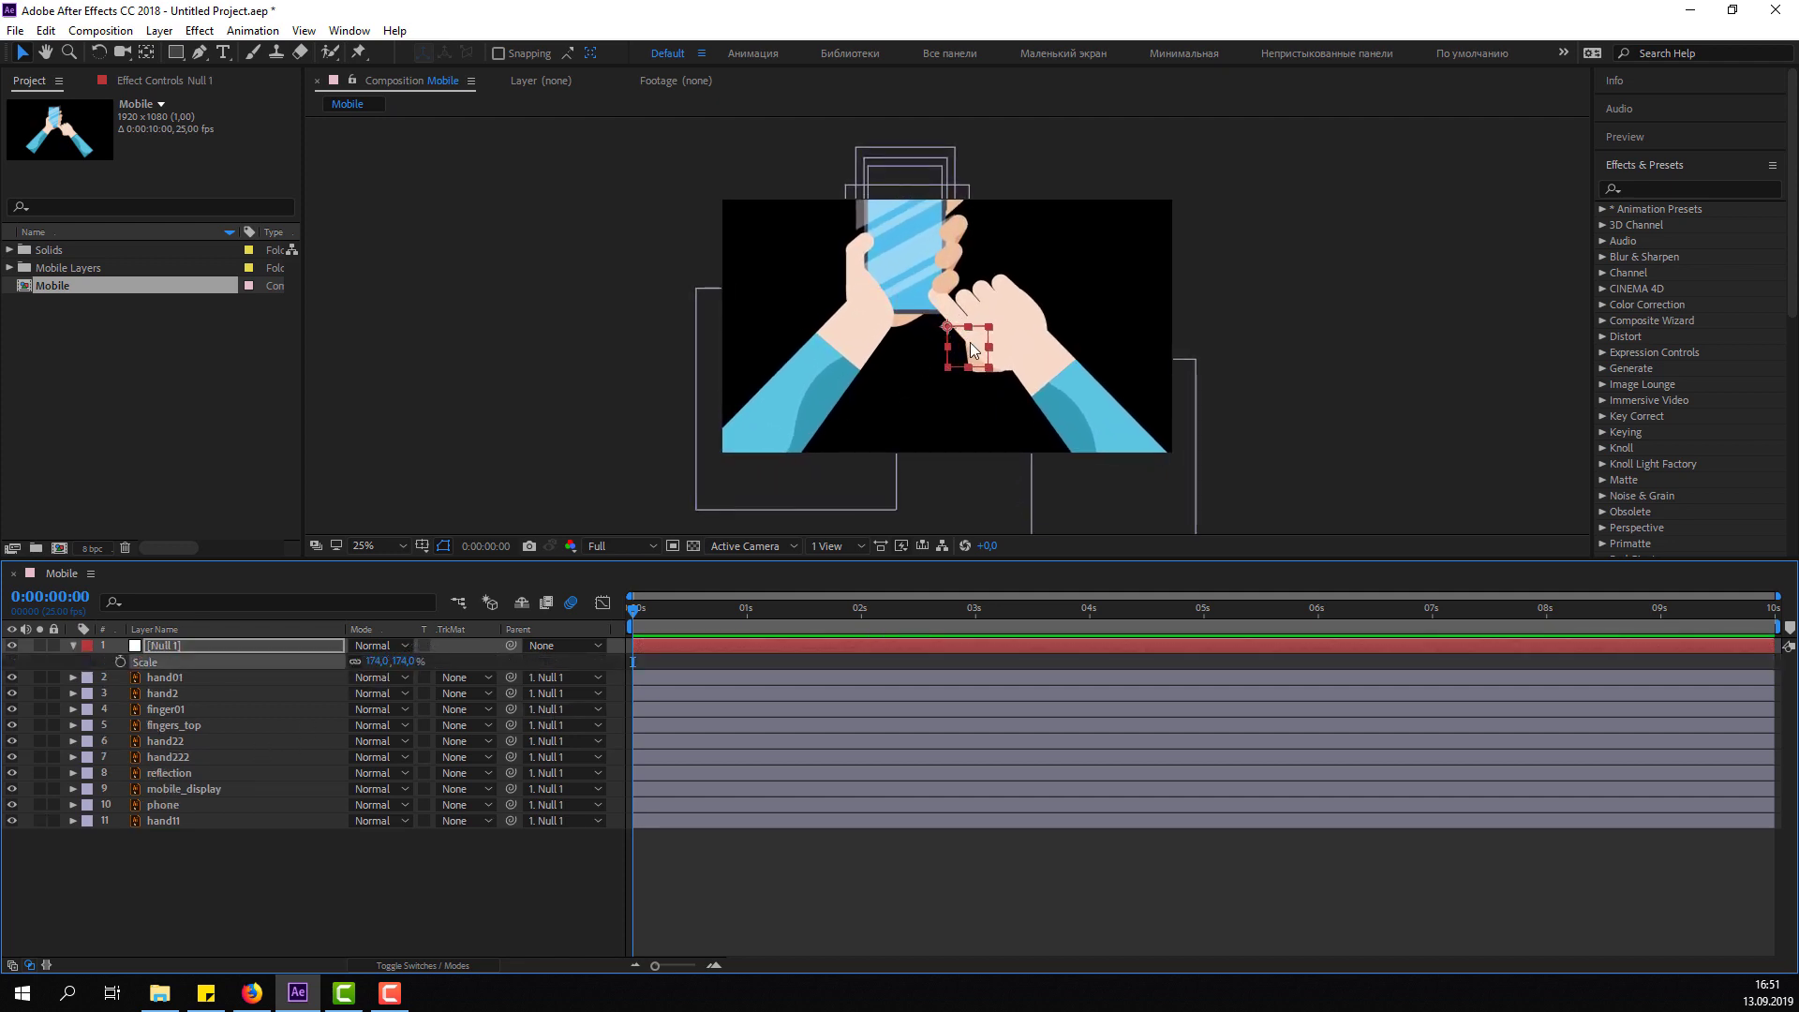
left_click_drag(976, 350, 1009, 409)
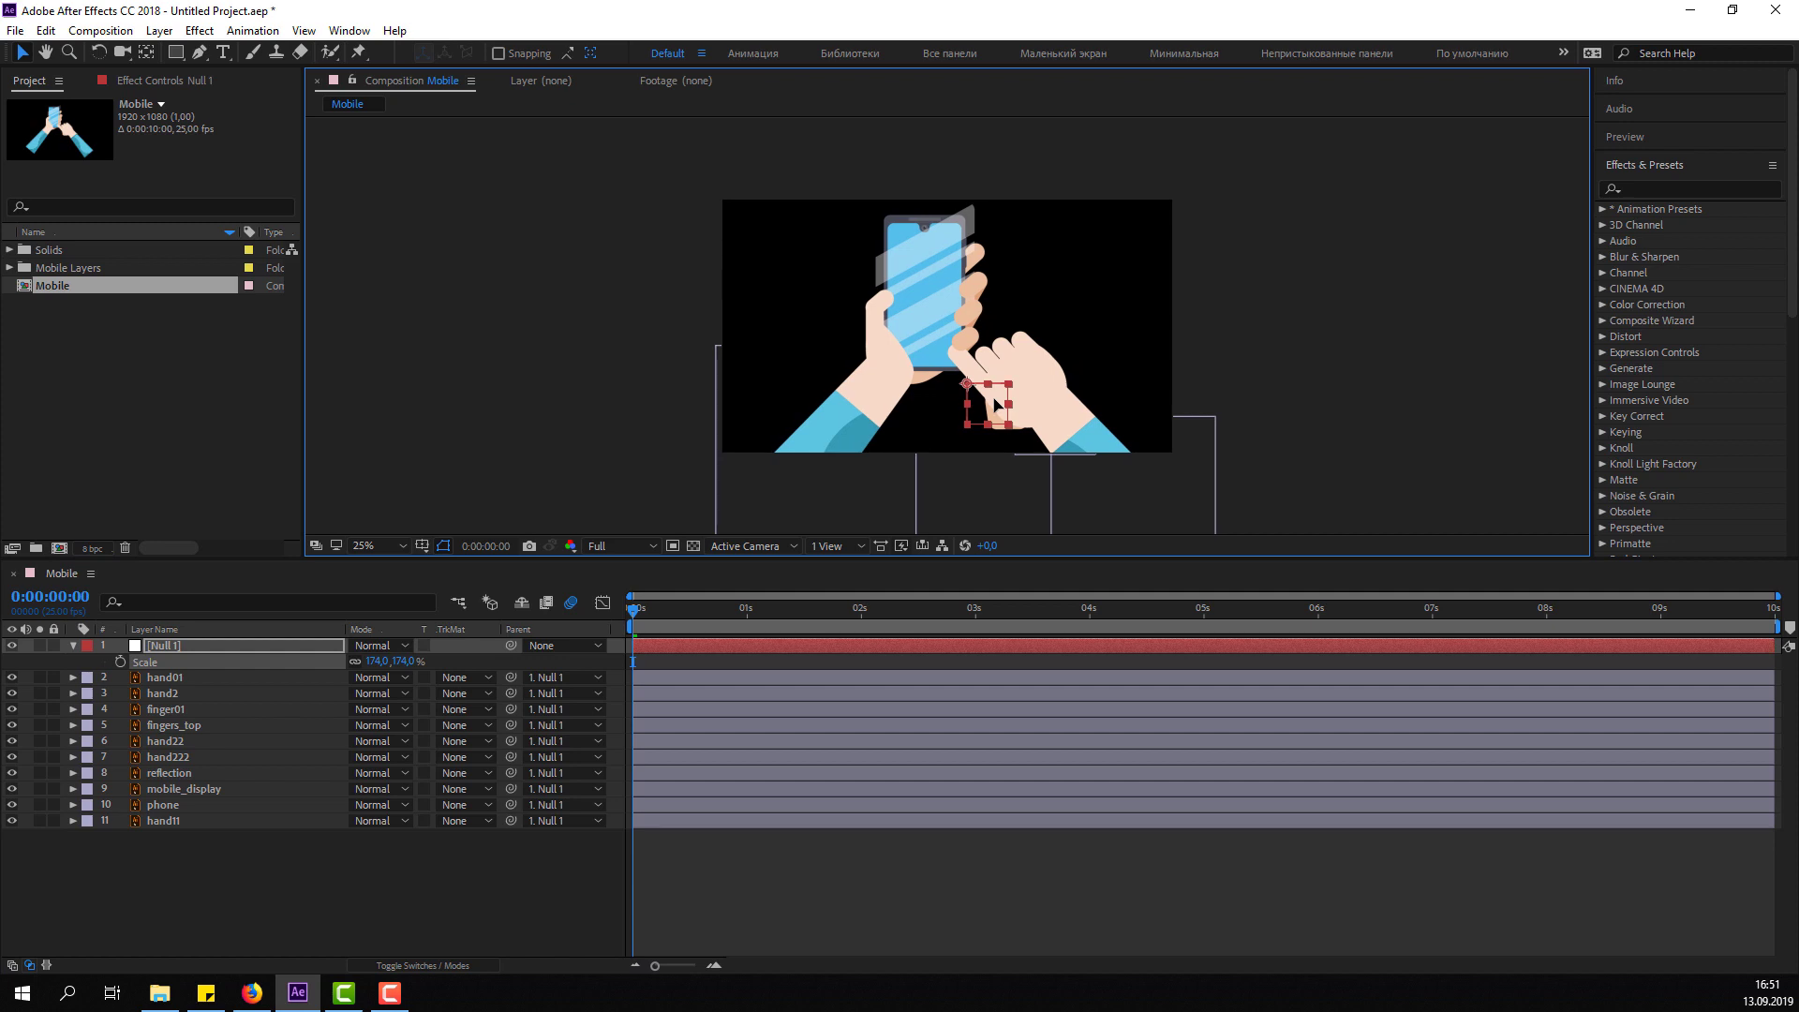
left_click(1294, 389)
left_click(161, 647)
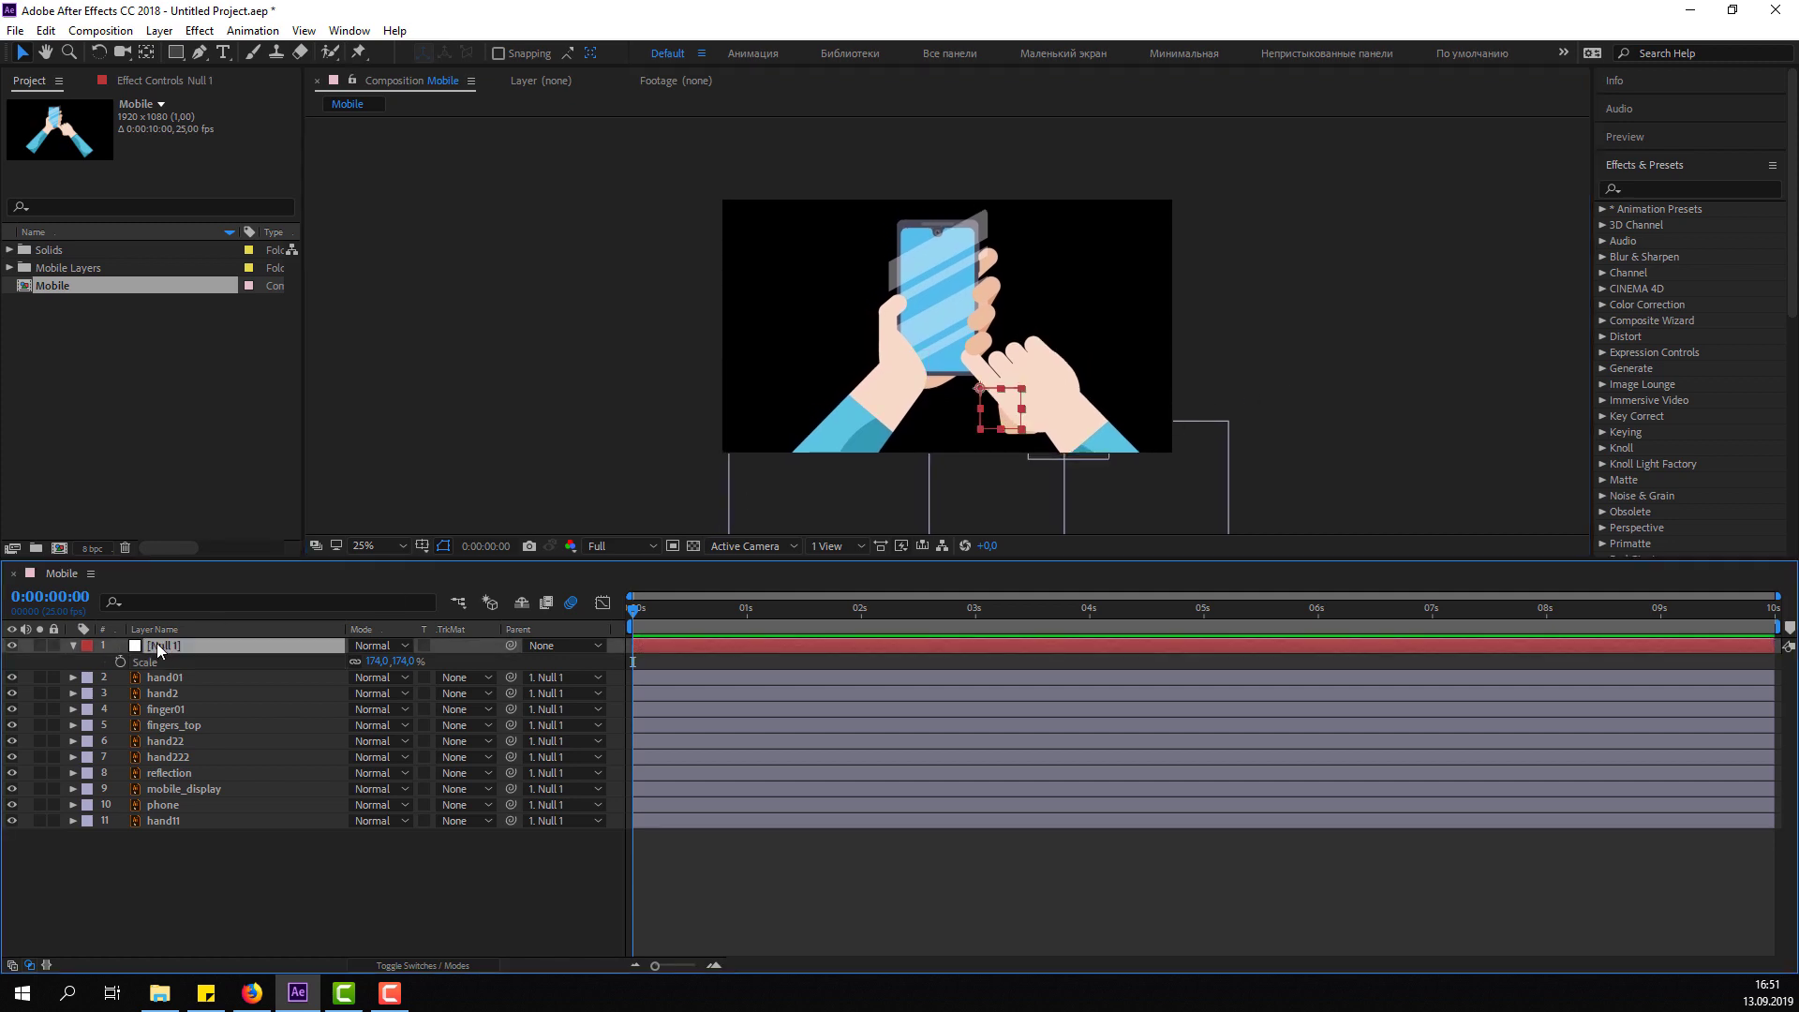
key("Delete")
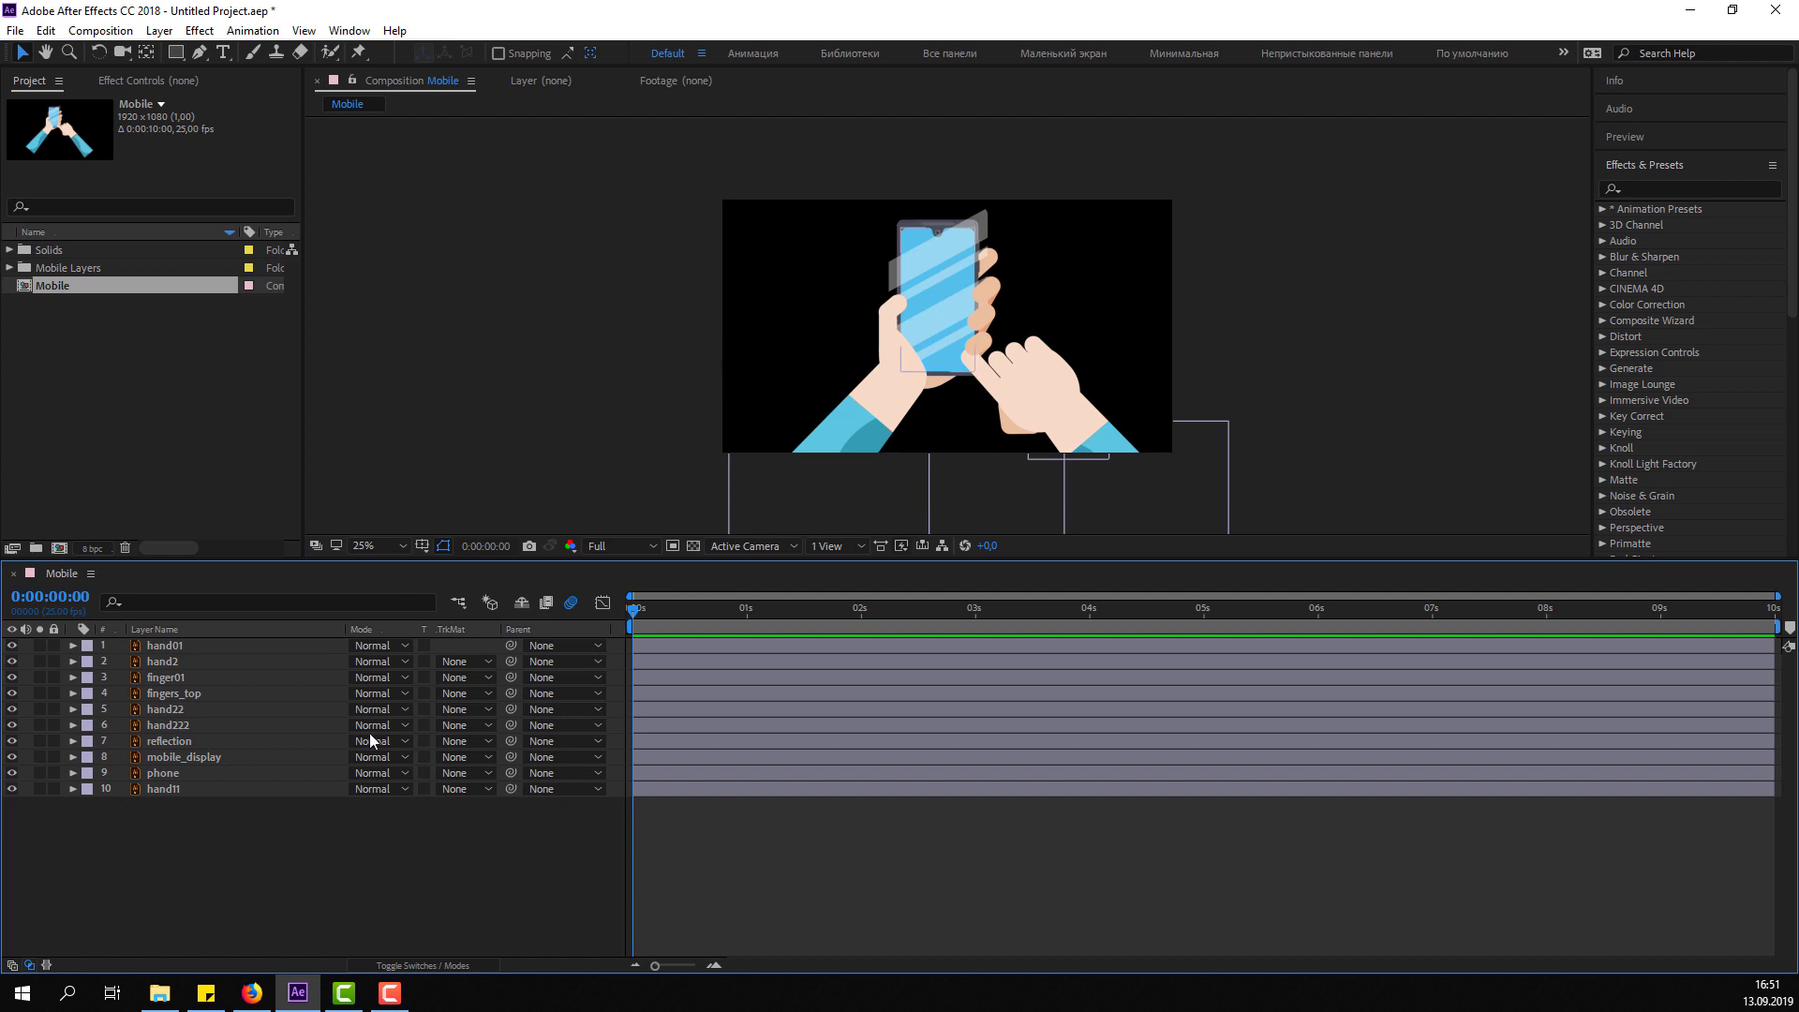
Solo the hand layers and give hand2, hand22 and hand222 a Red label.
left_click_drag(1098, 448, 1060, 402)
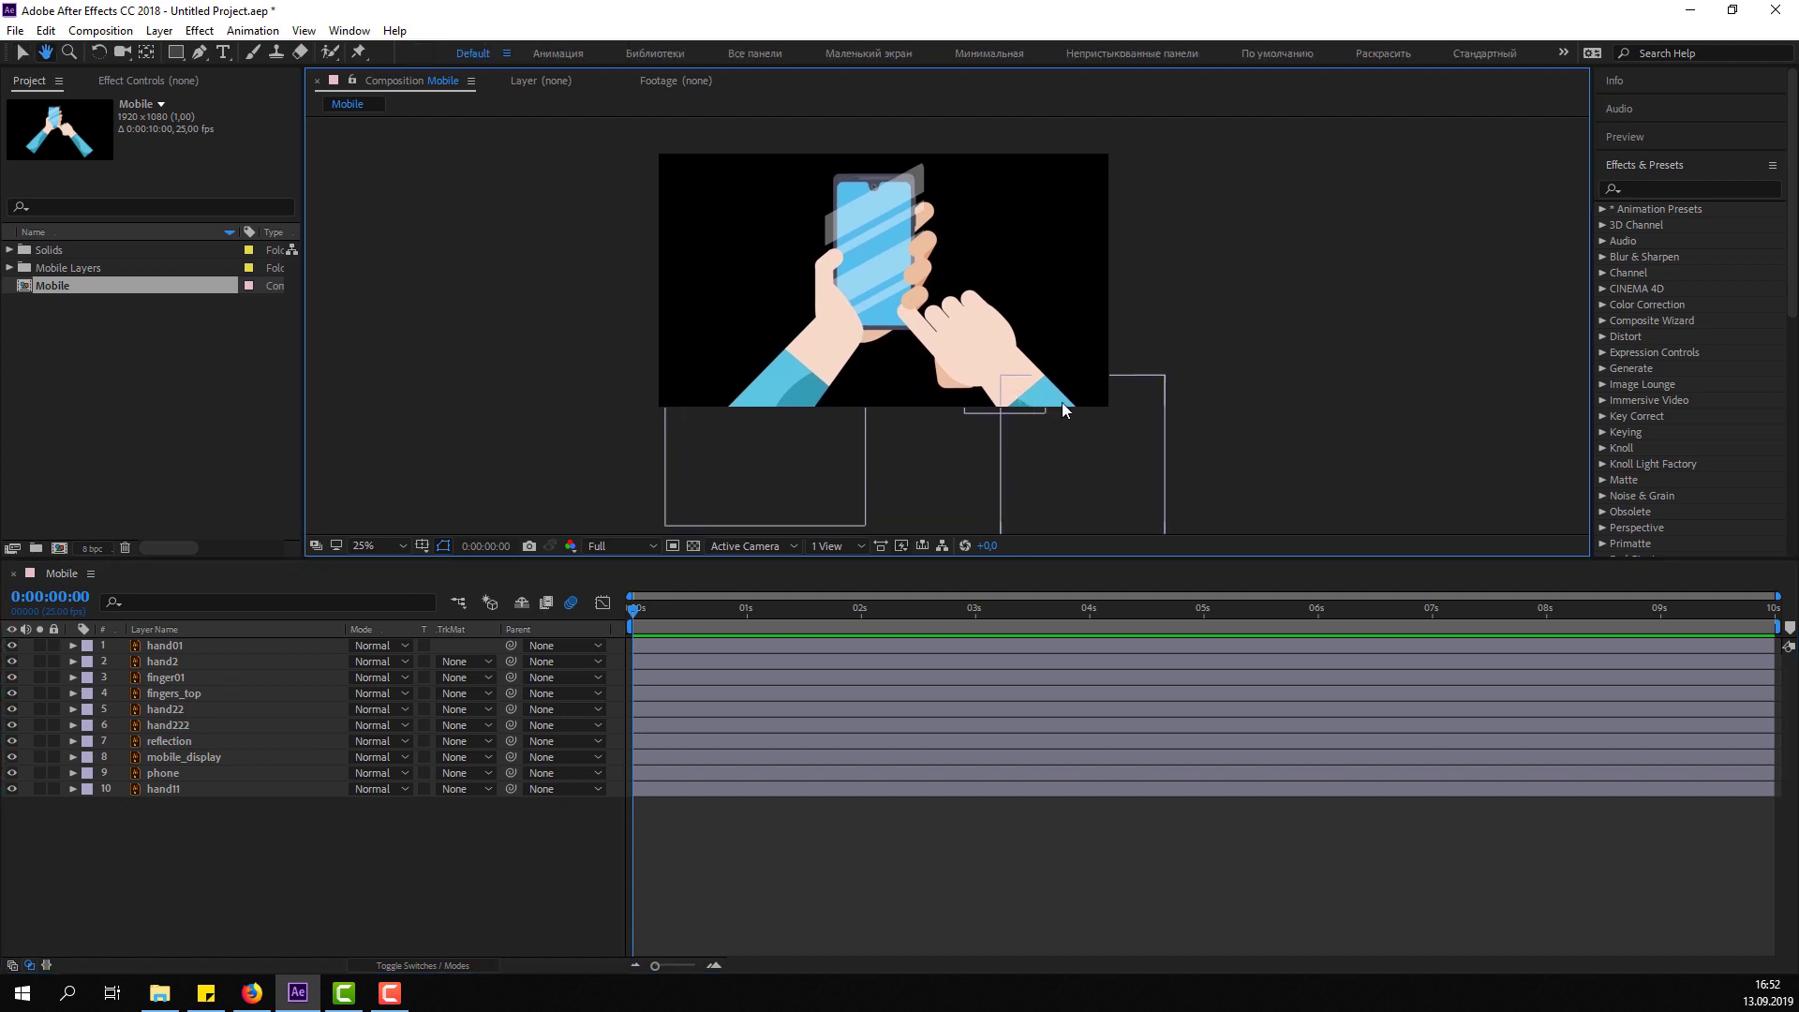
left_click_drag(1285, 358, 970, 465)
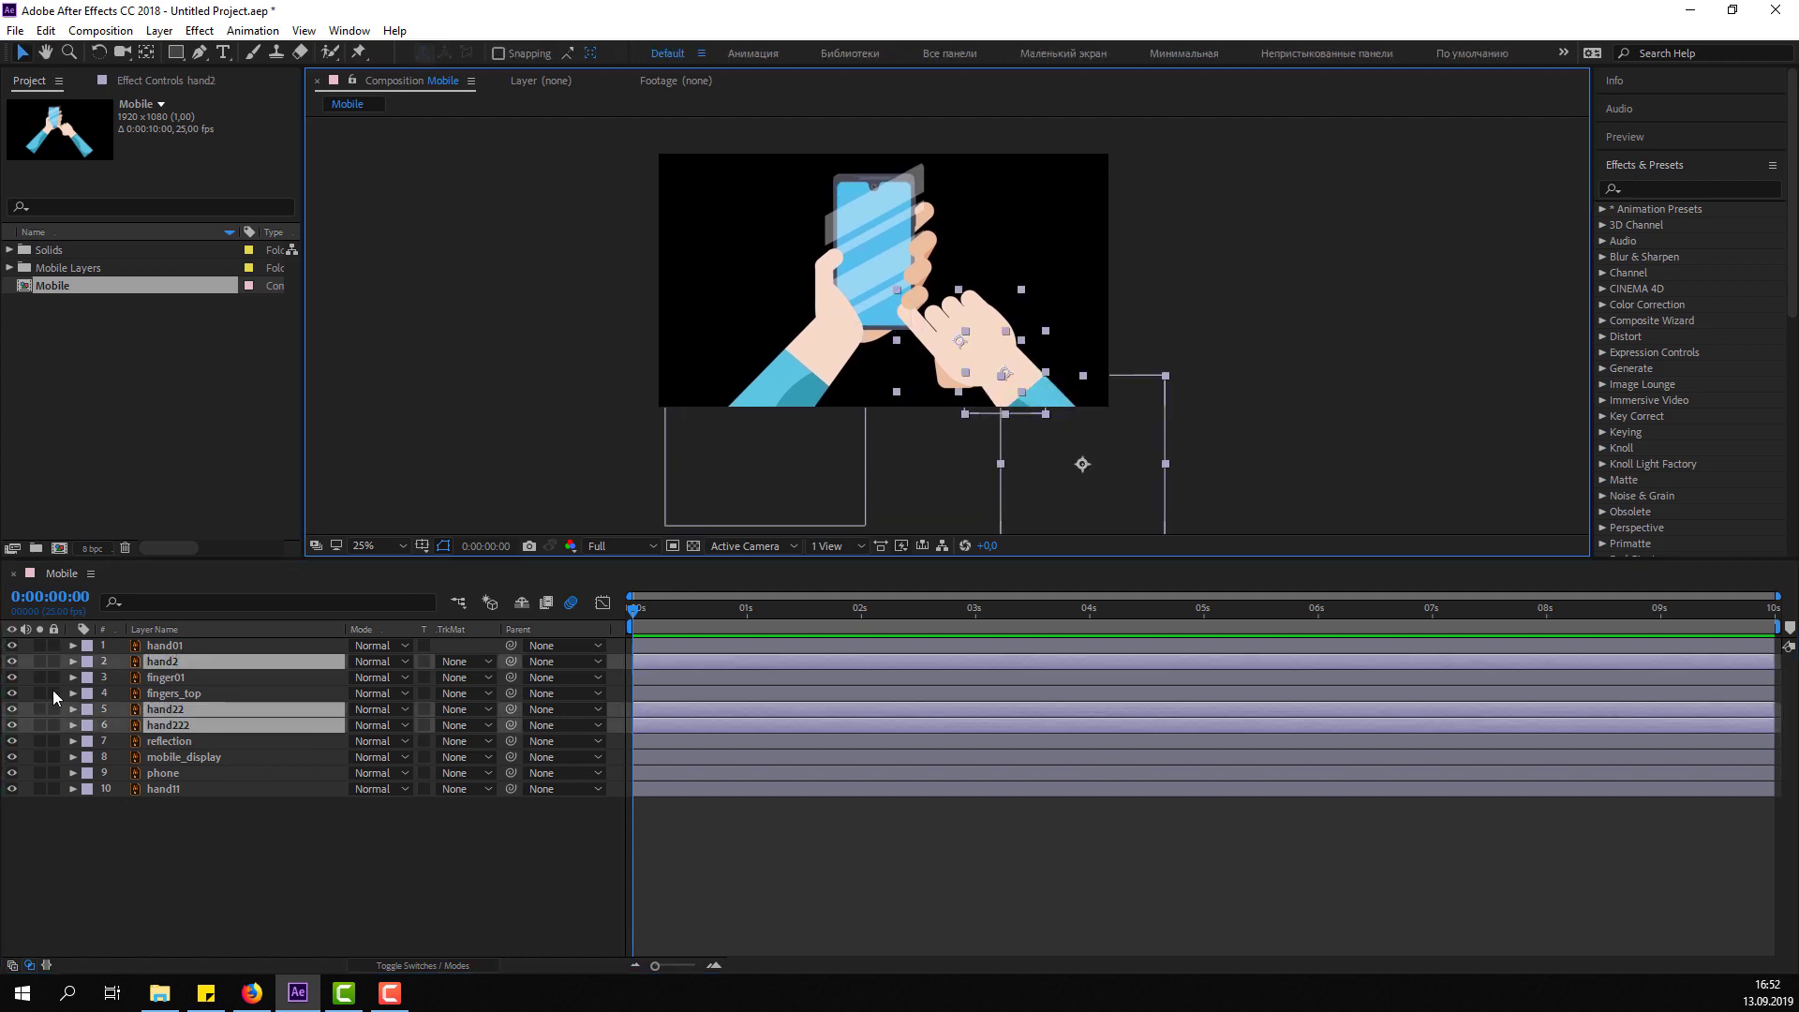
left_click(40, 662)
left_click(211, 881)
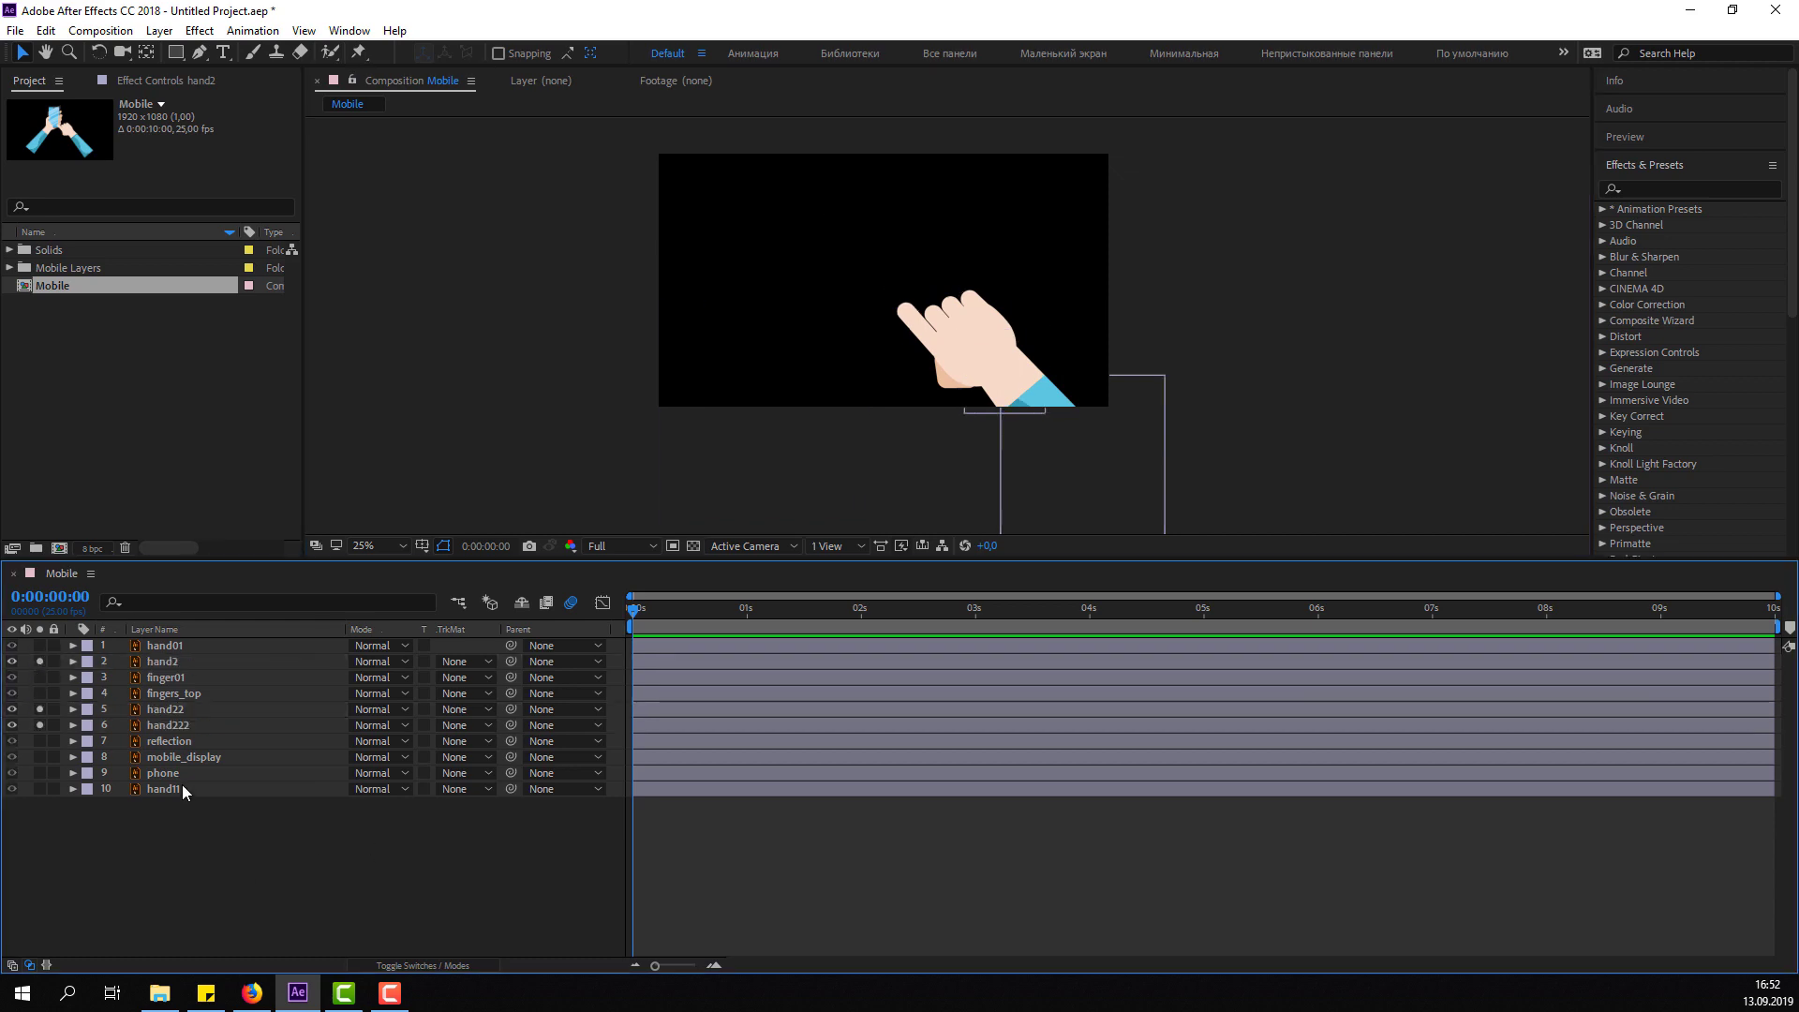
left_click(165, 728)
left_click(169, 709, "ctrl")
left_click(160, 662, "ctrl")
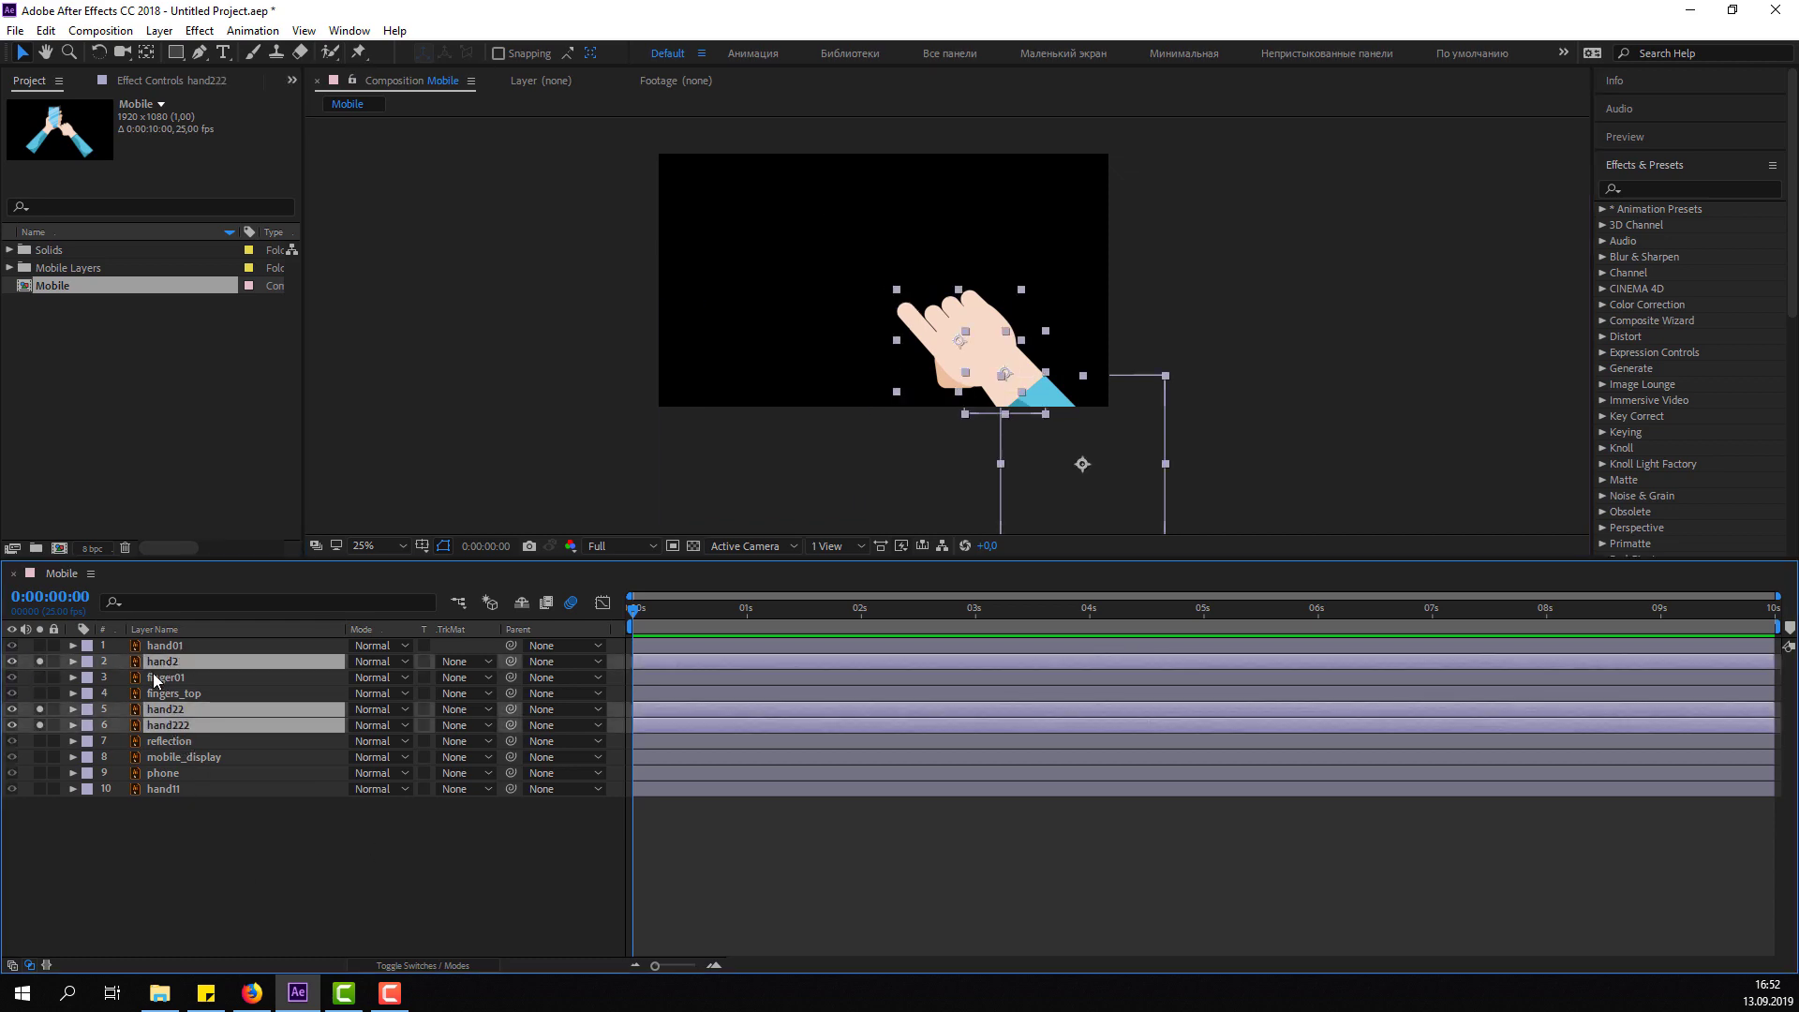
left_click(86, 662)
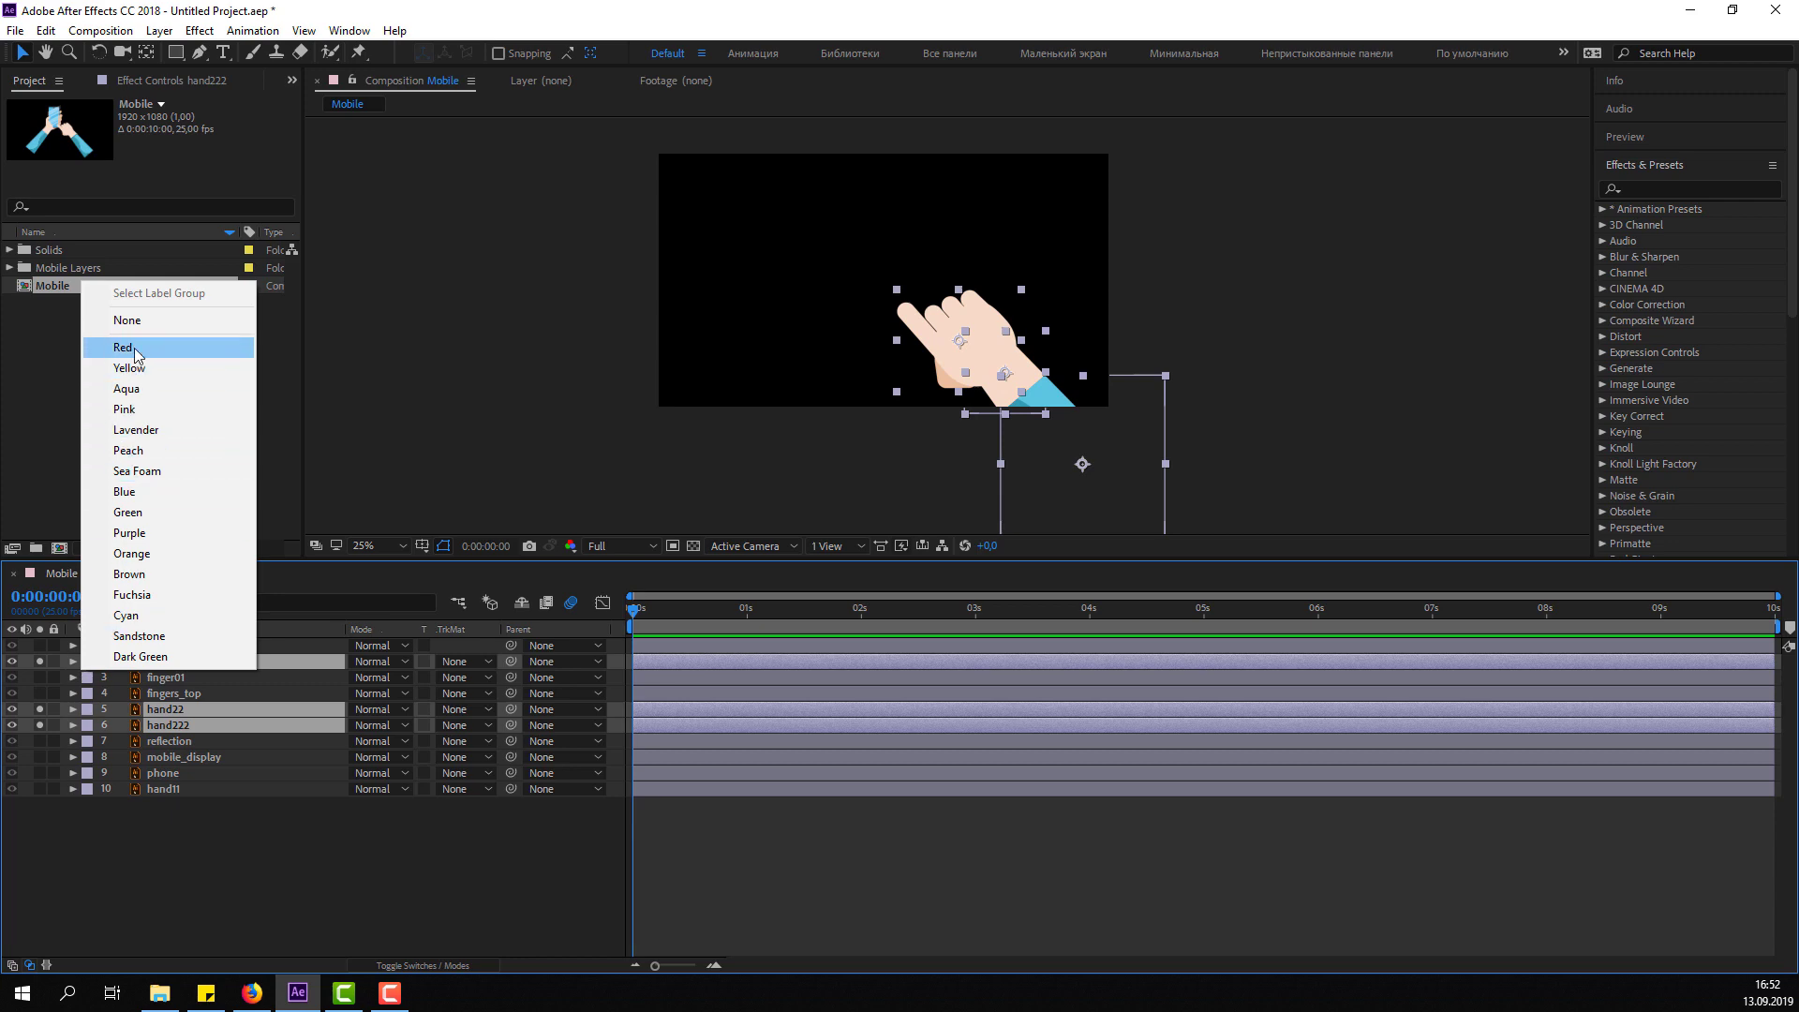
left_click(137, 351)
Unsolo the layers and reselect hand2, hand222 and hand22.
left_click(39, 665)
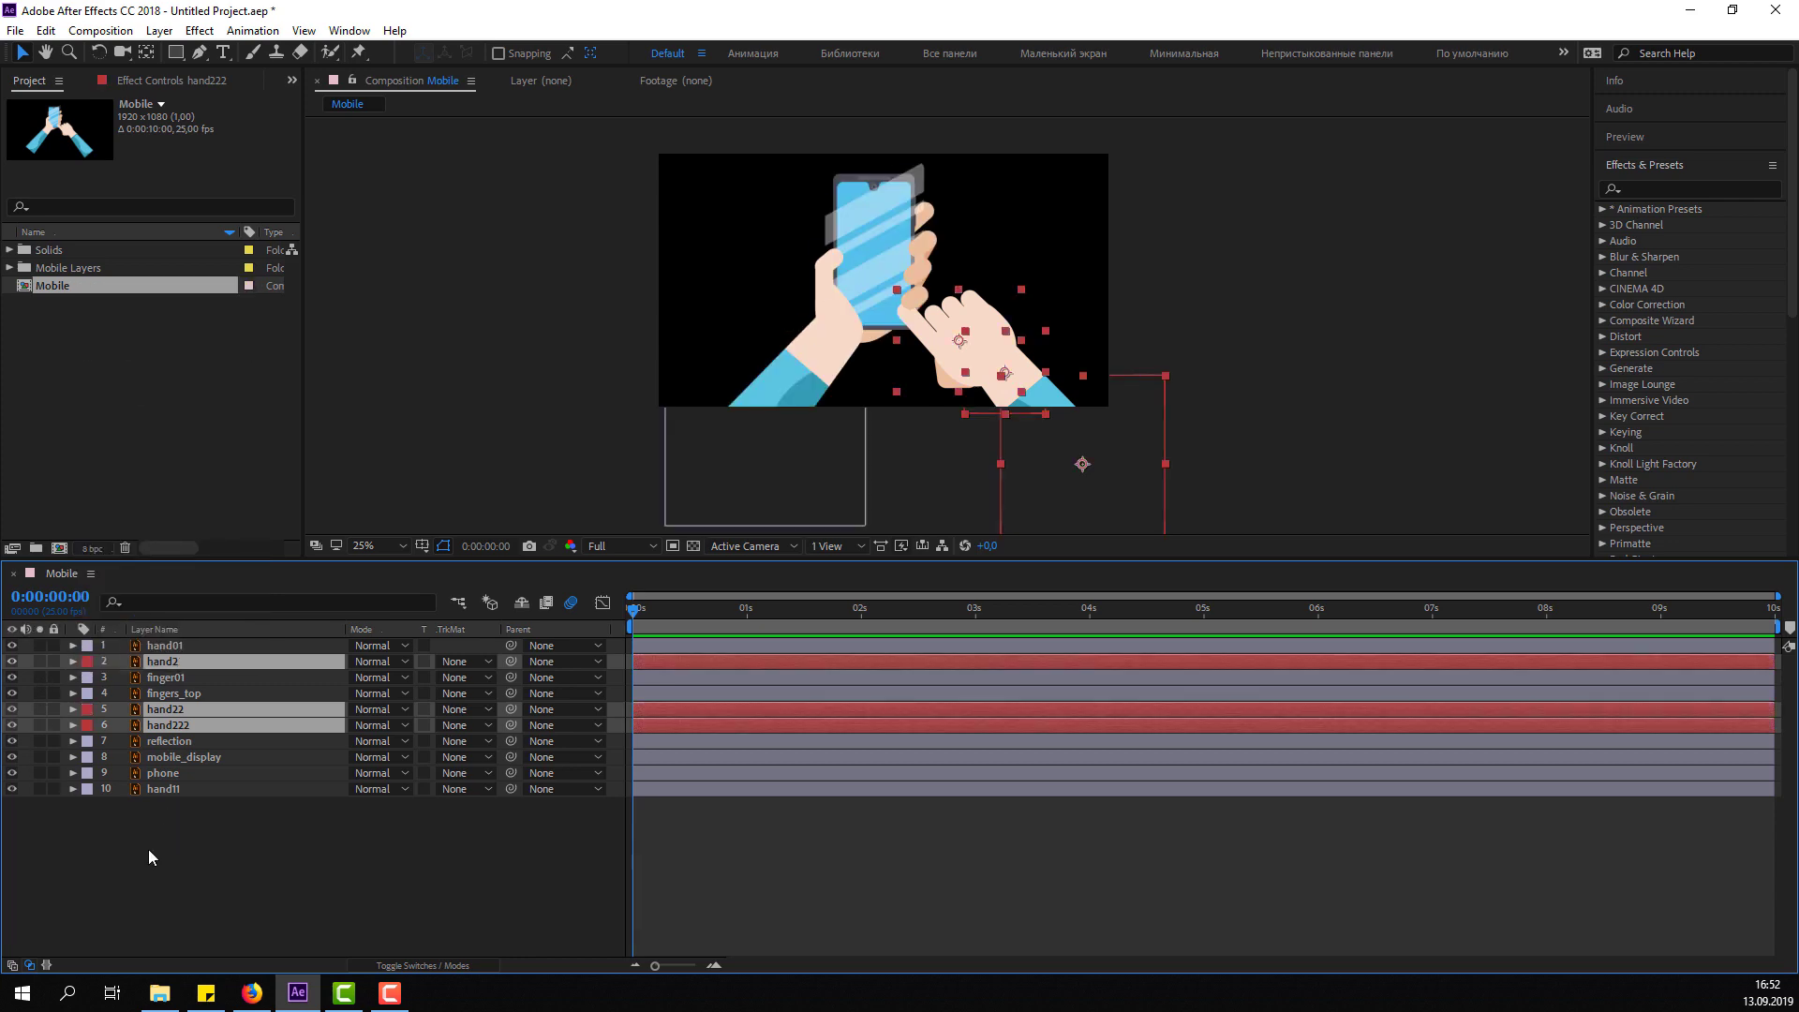
left_click(148, 849)
left_click(172, 664)
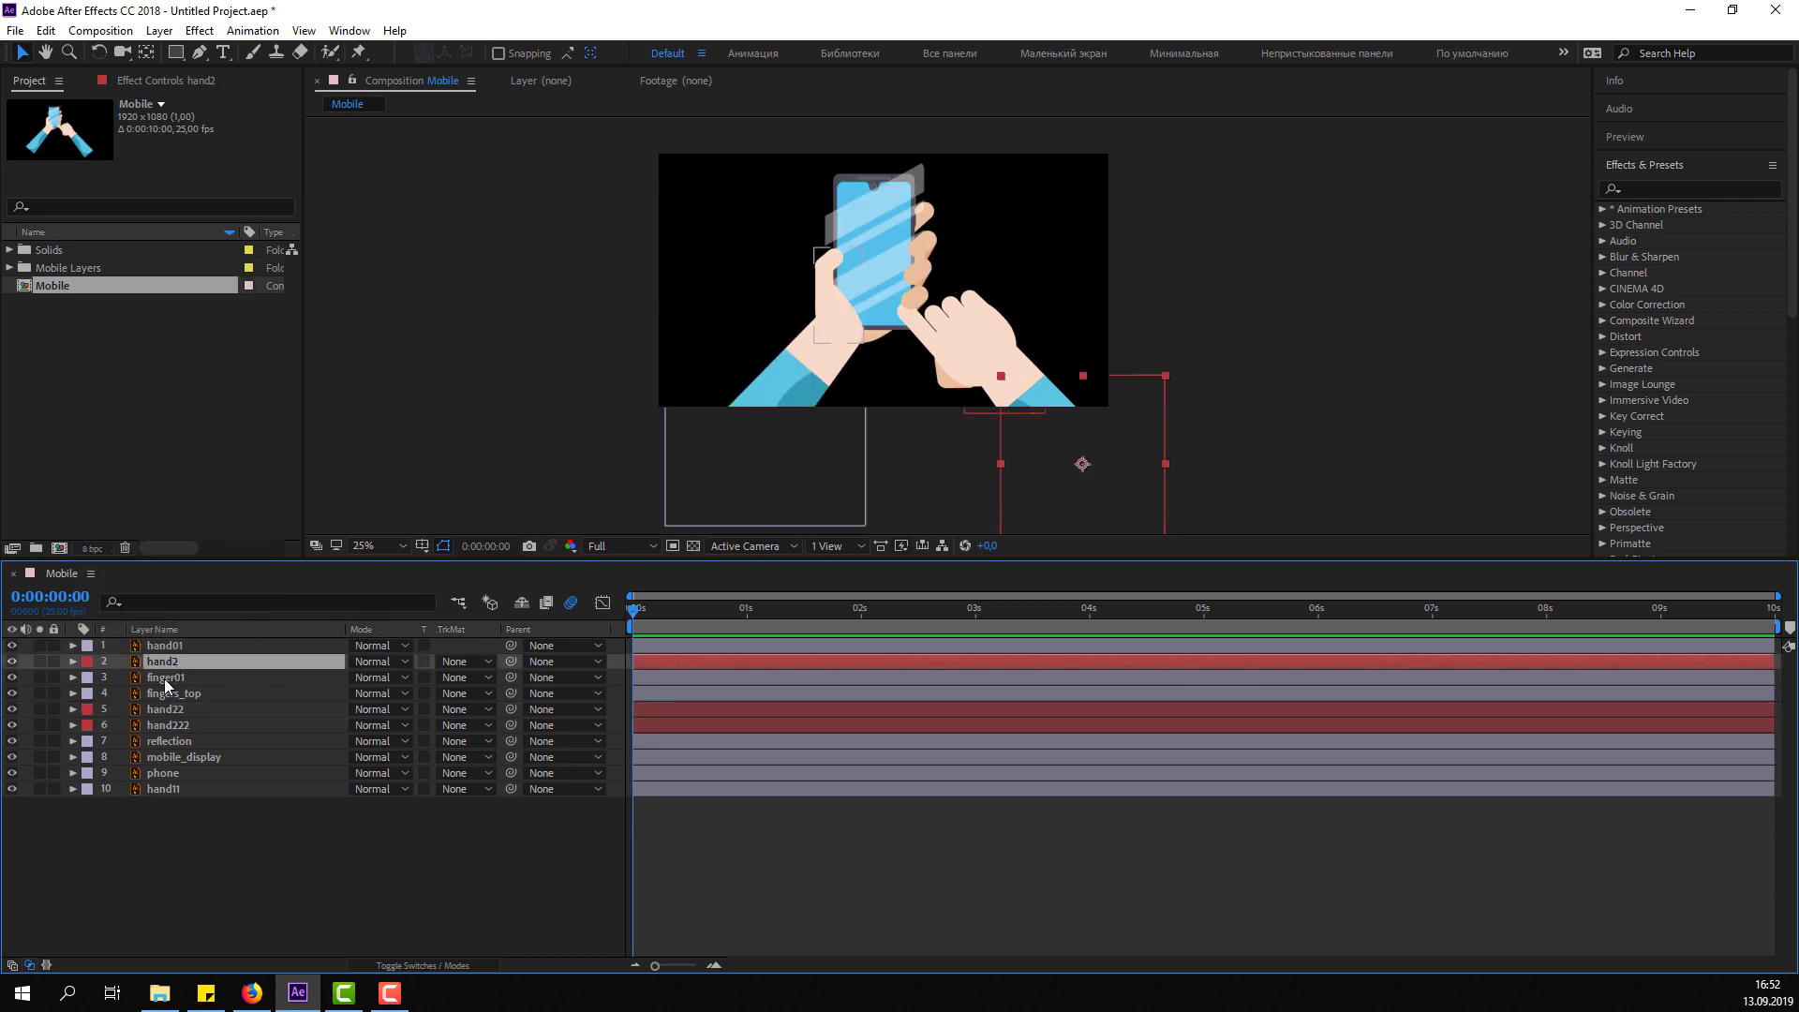
left_click(166, 727)
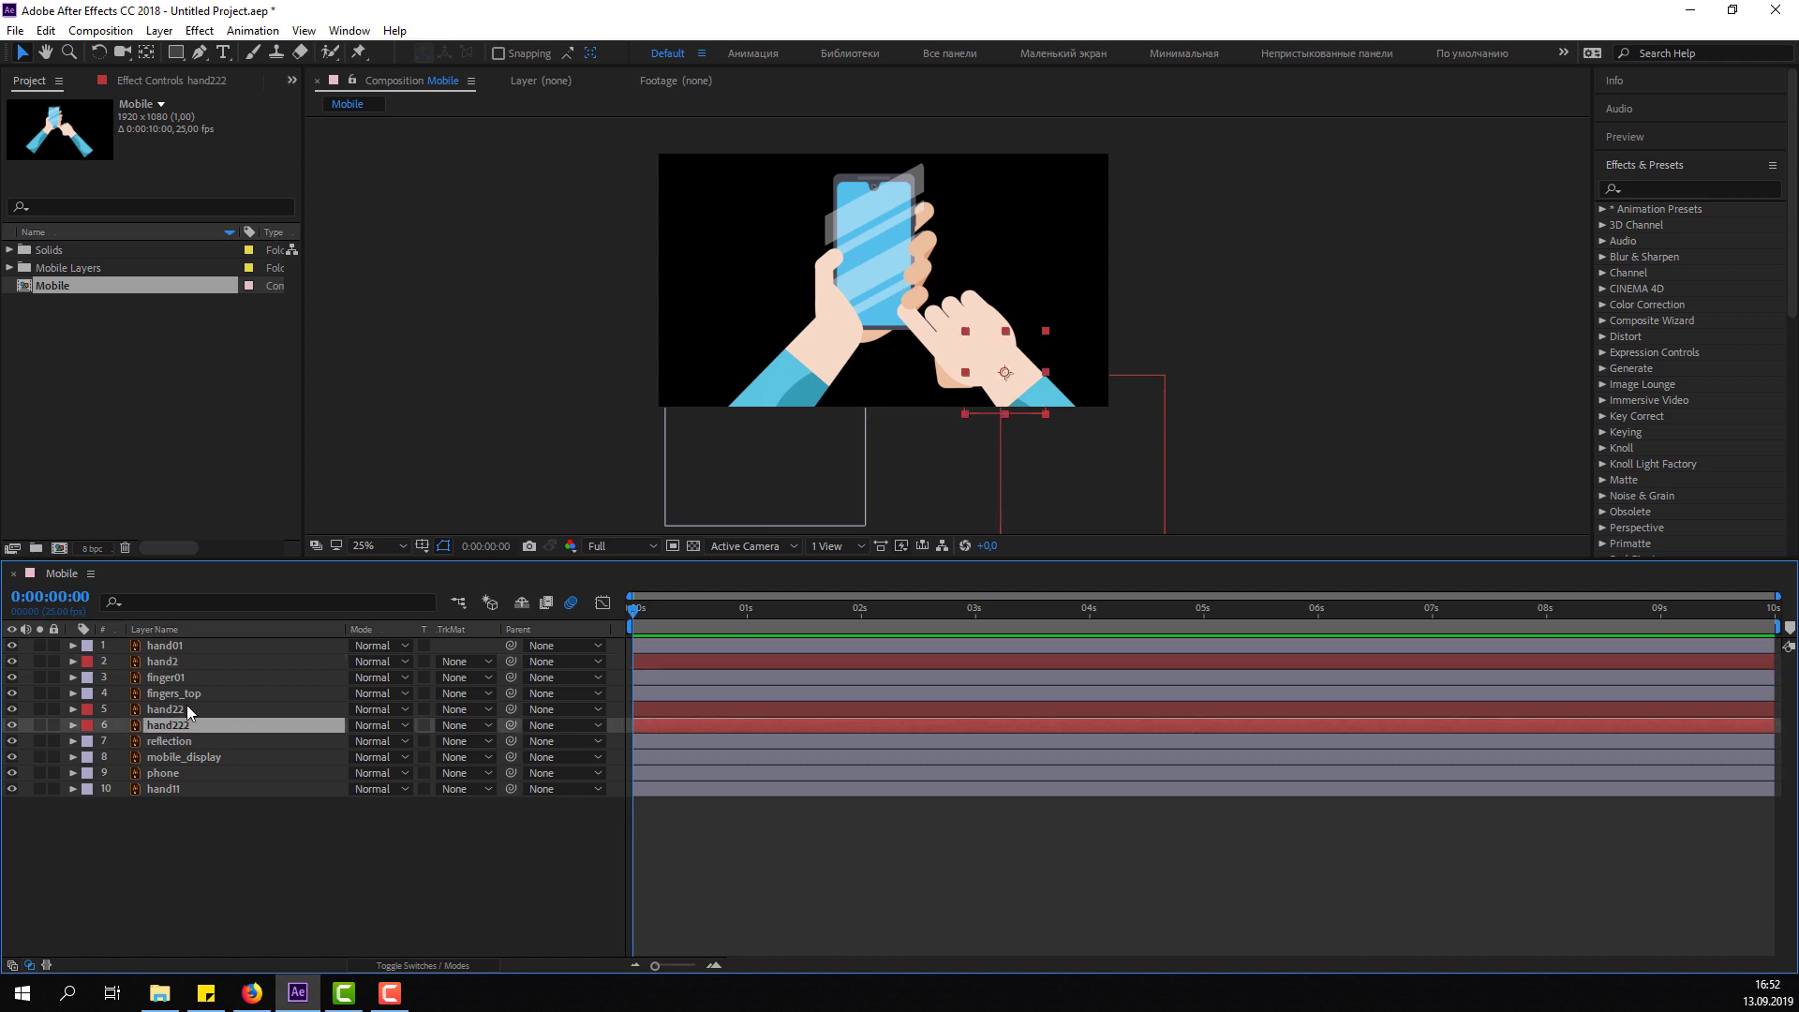
left_click(188, 710)
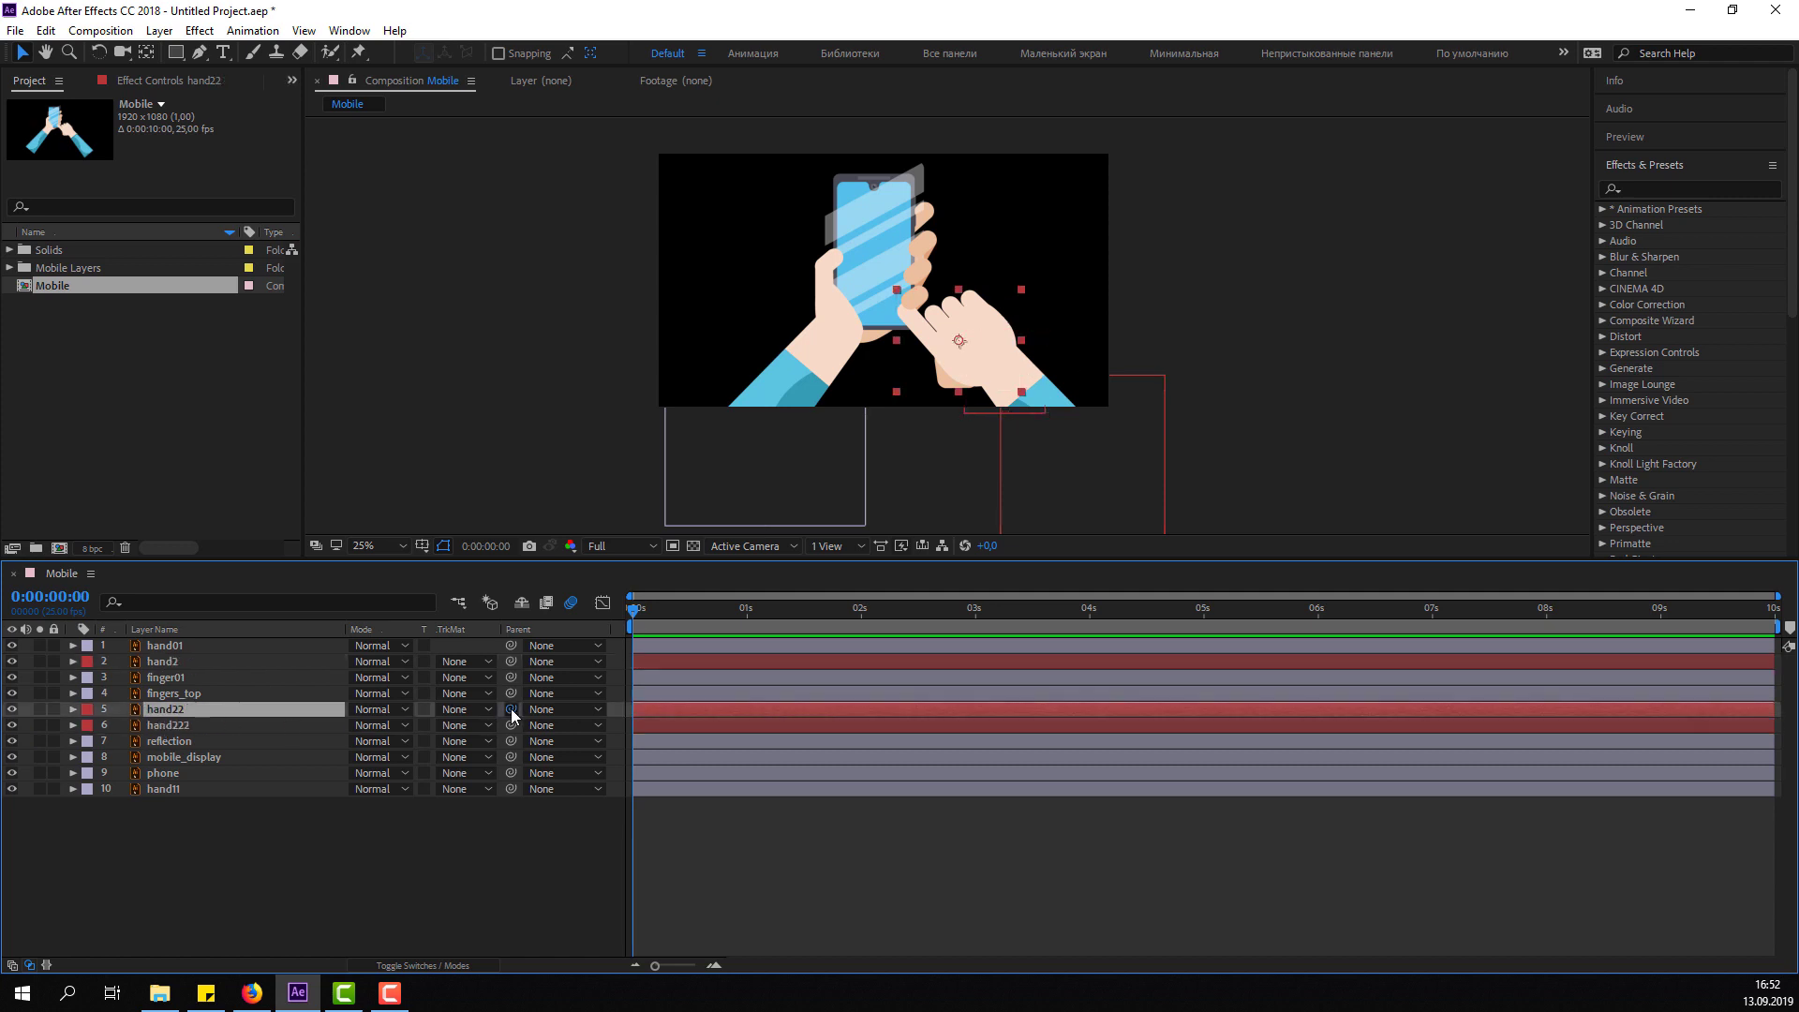
Parent hand22 to hand222 and hand222 to hand2, test hand2's Rotation at 0, then select hand22.
left_click_drag(509, 709, 170, 723)
left_click_drag(506, 724, 171, 663)
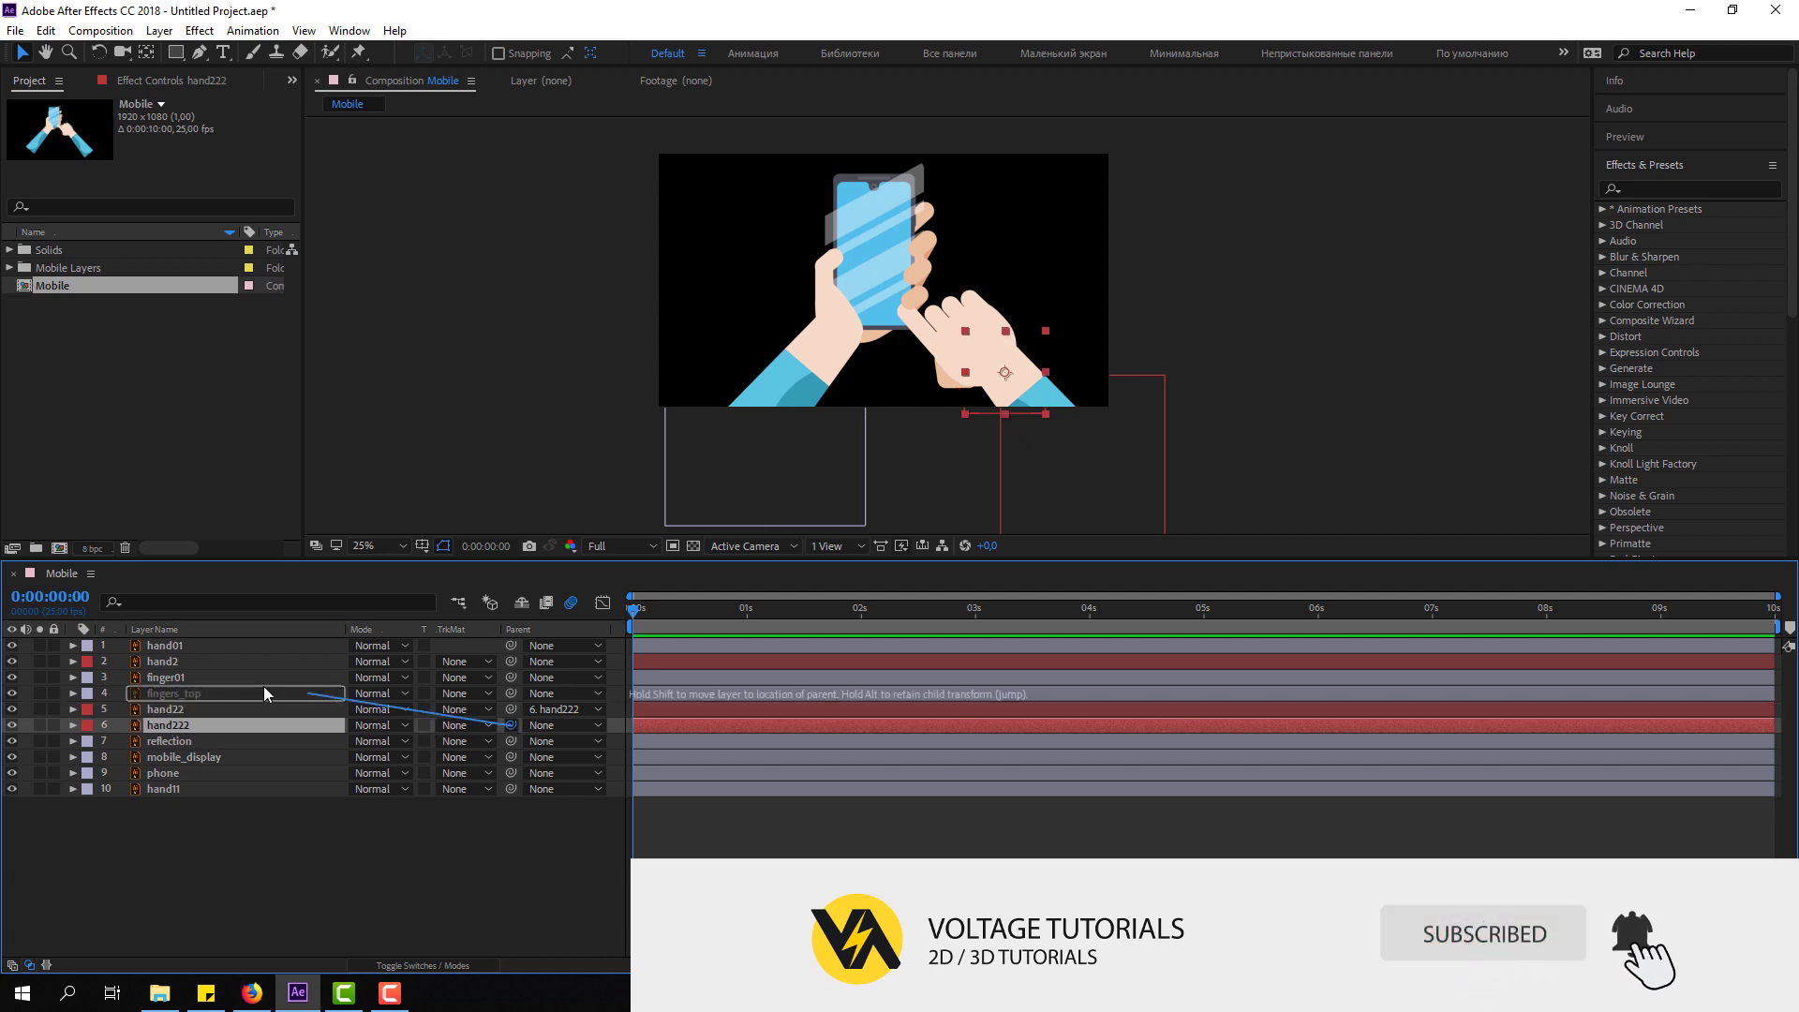
key("r")
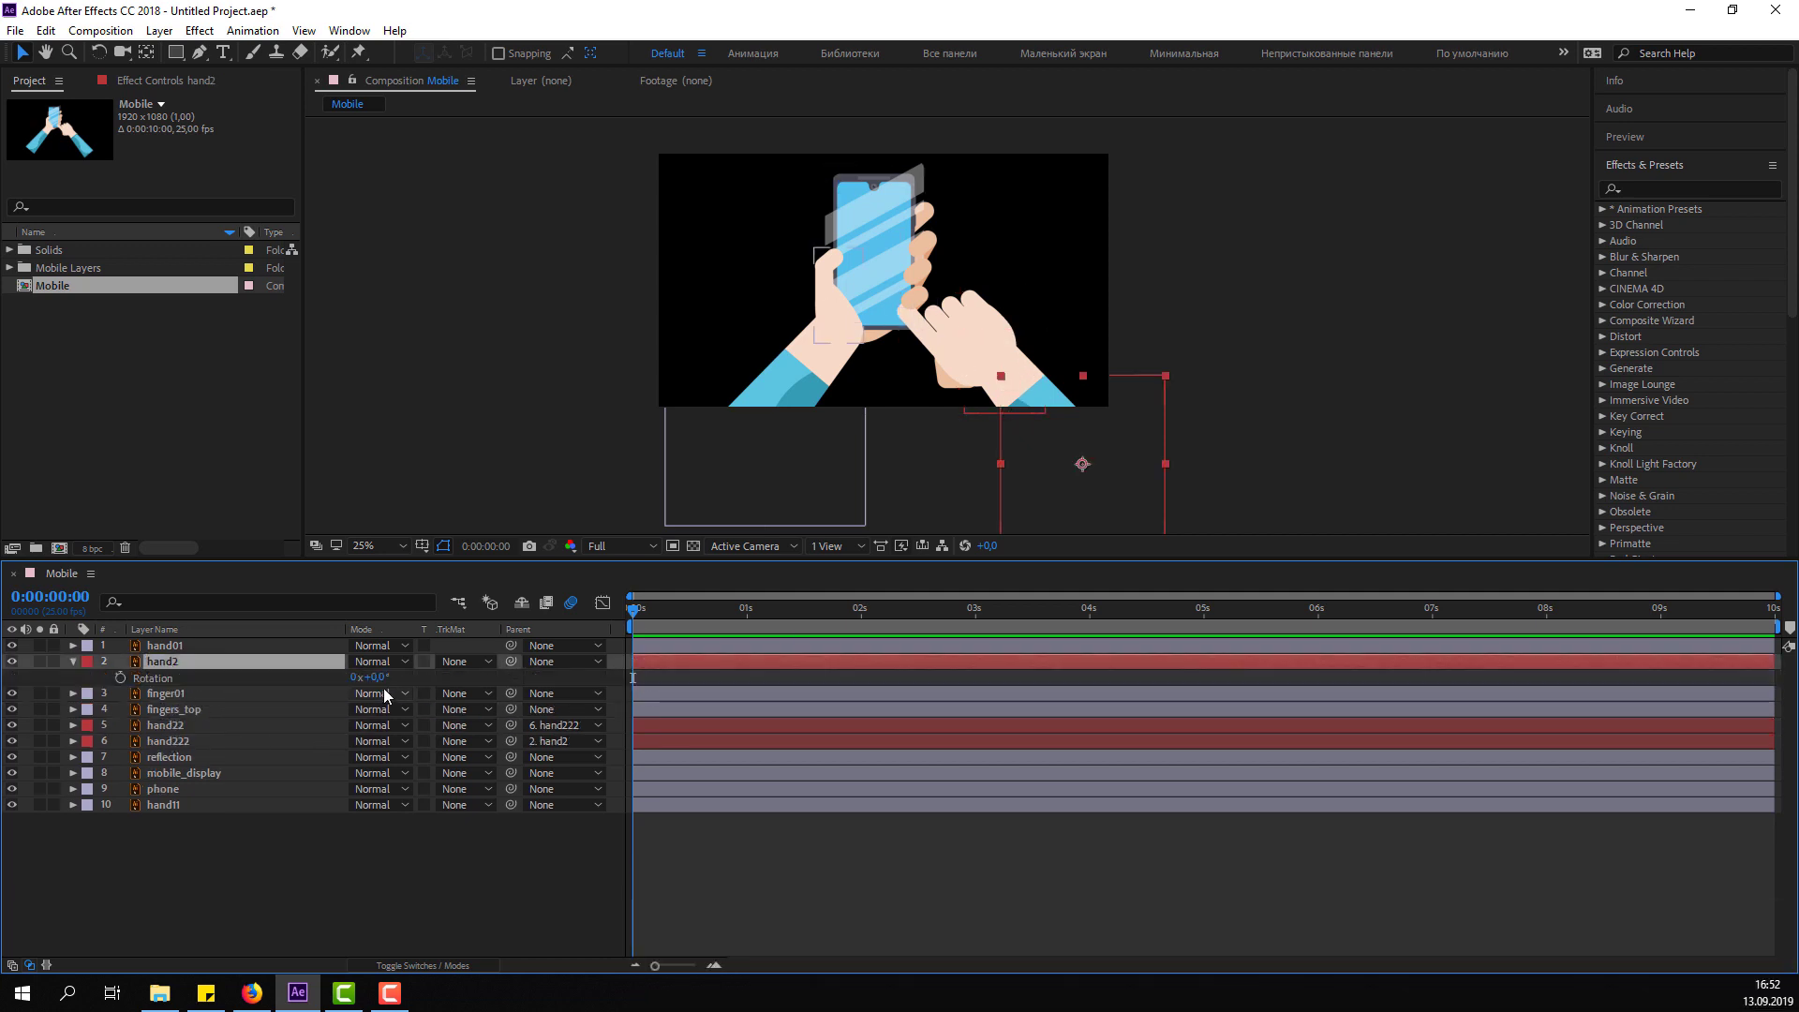
left_click_drag(379, 676, 376, 695)
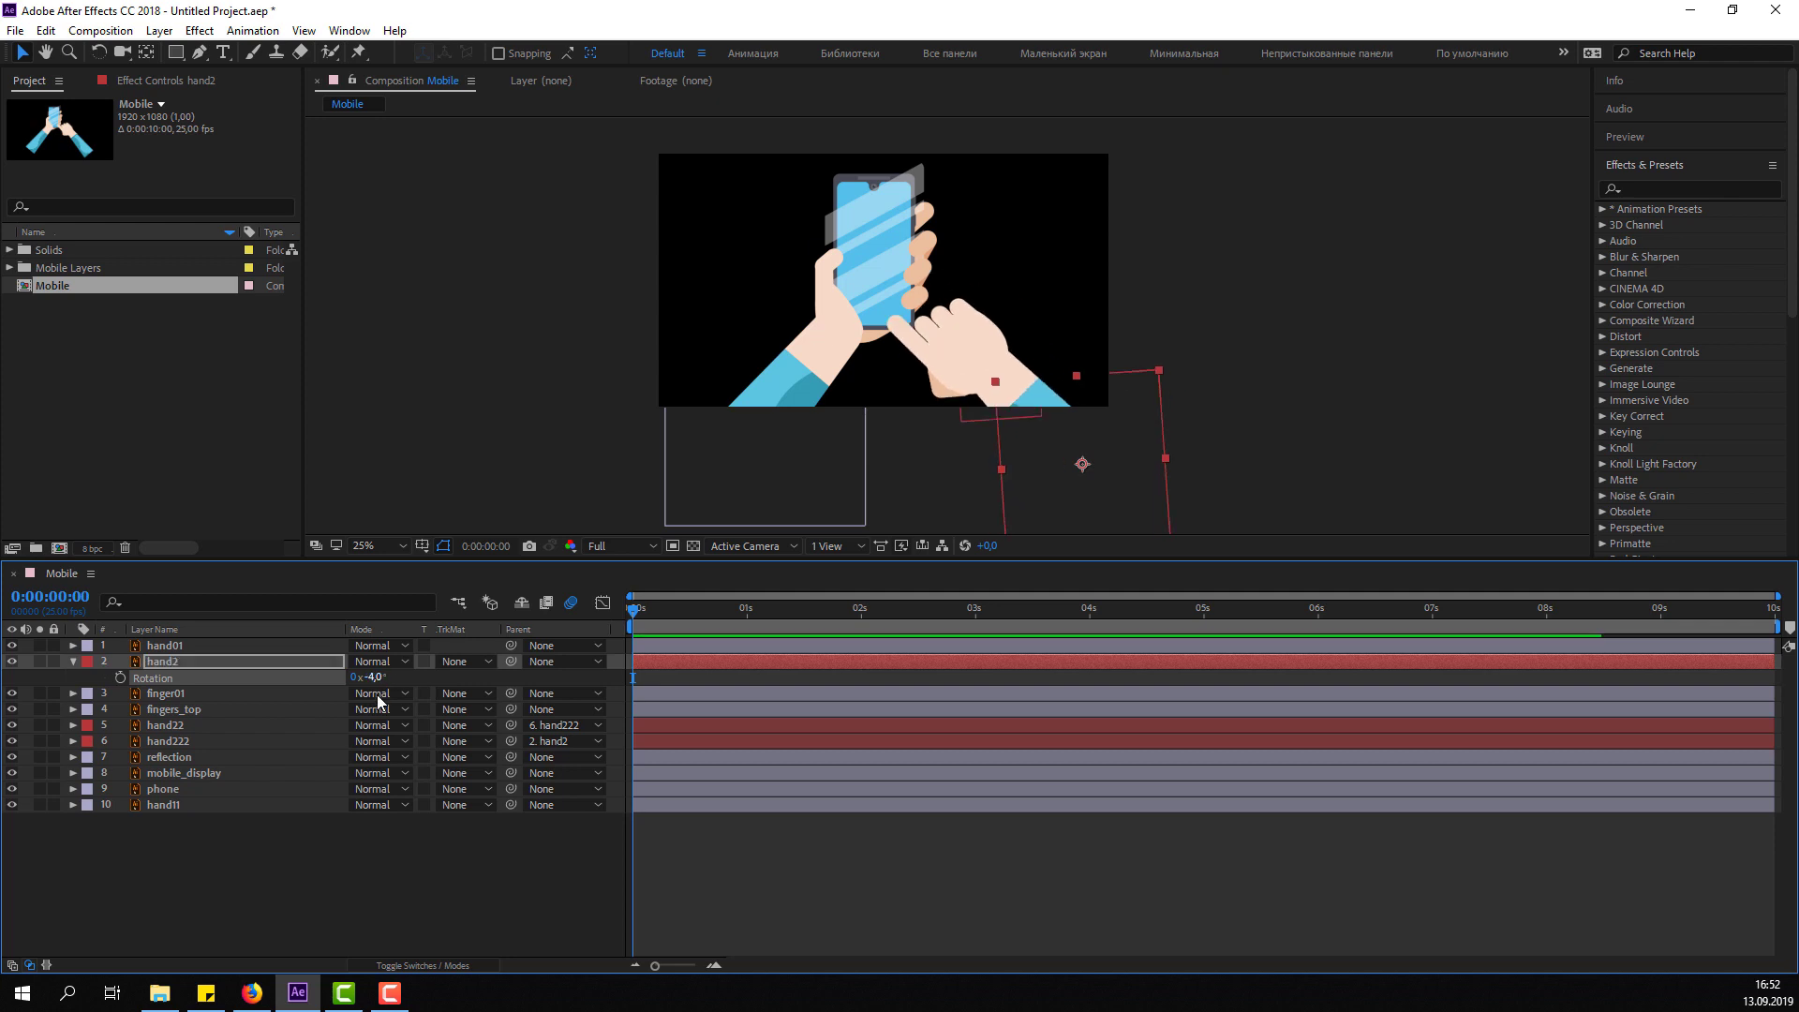
left_click(72, 662)
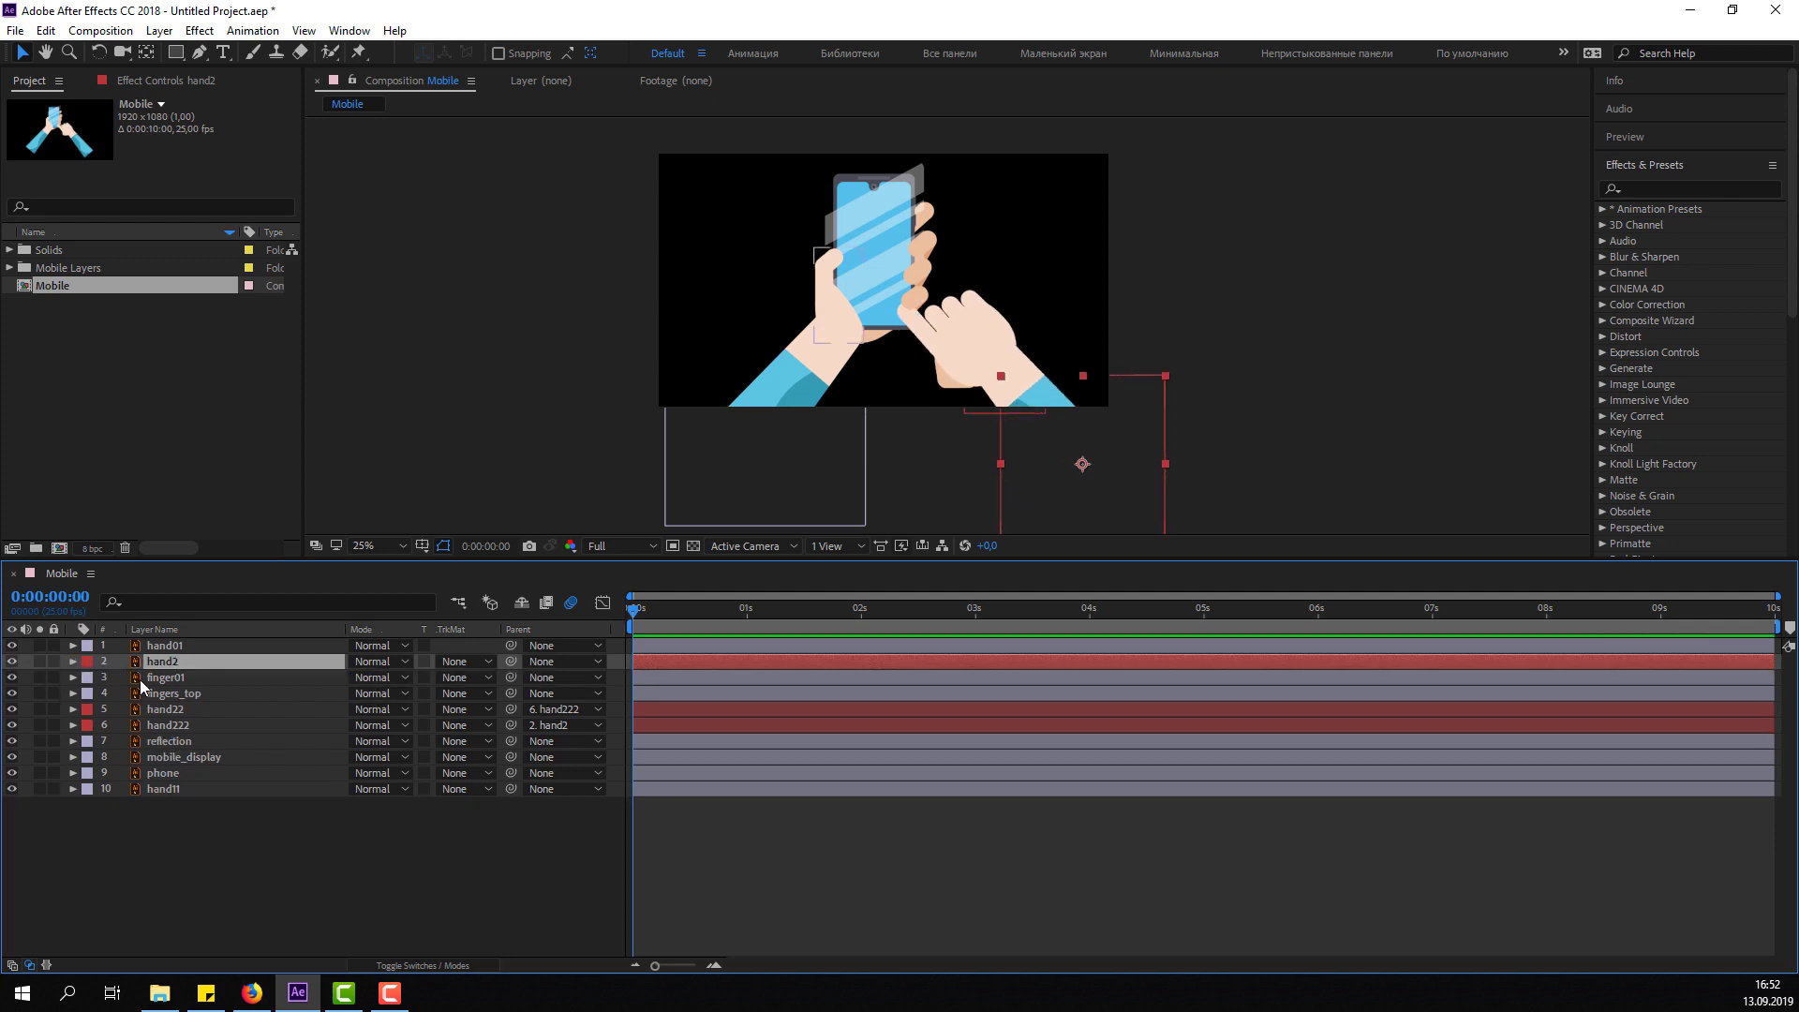
left_click(191, 711)
Solo hand22, move its anchor point with Pan Behind, and test its rotation.
left_click(39, 710)
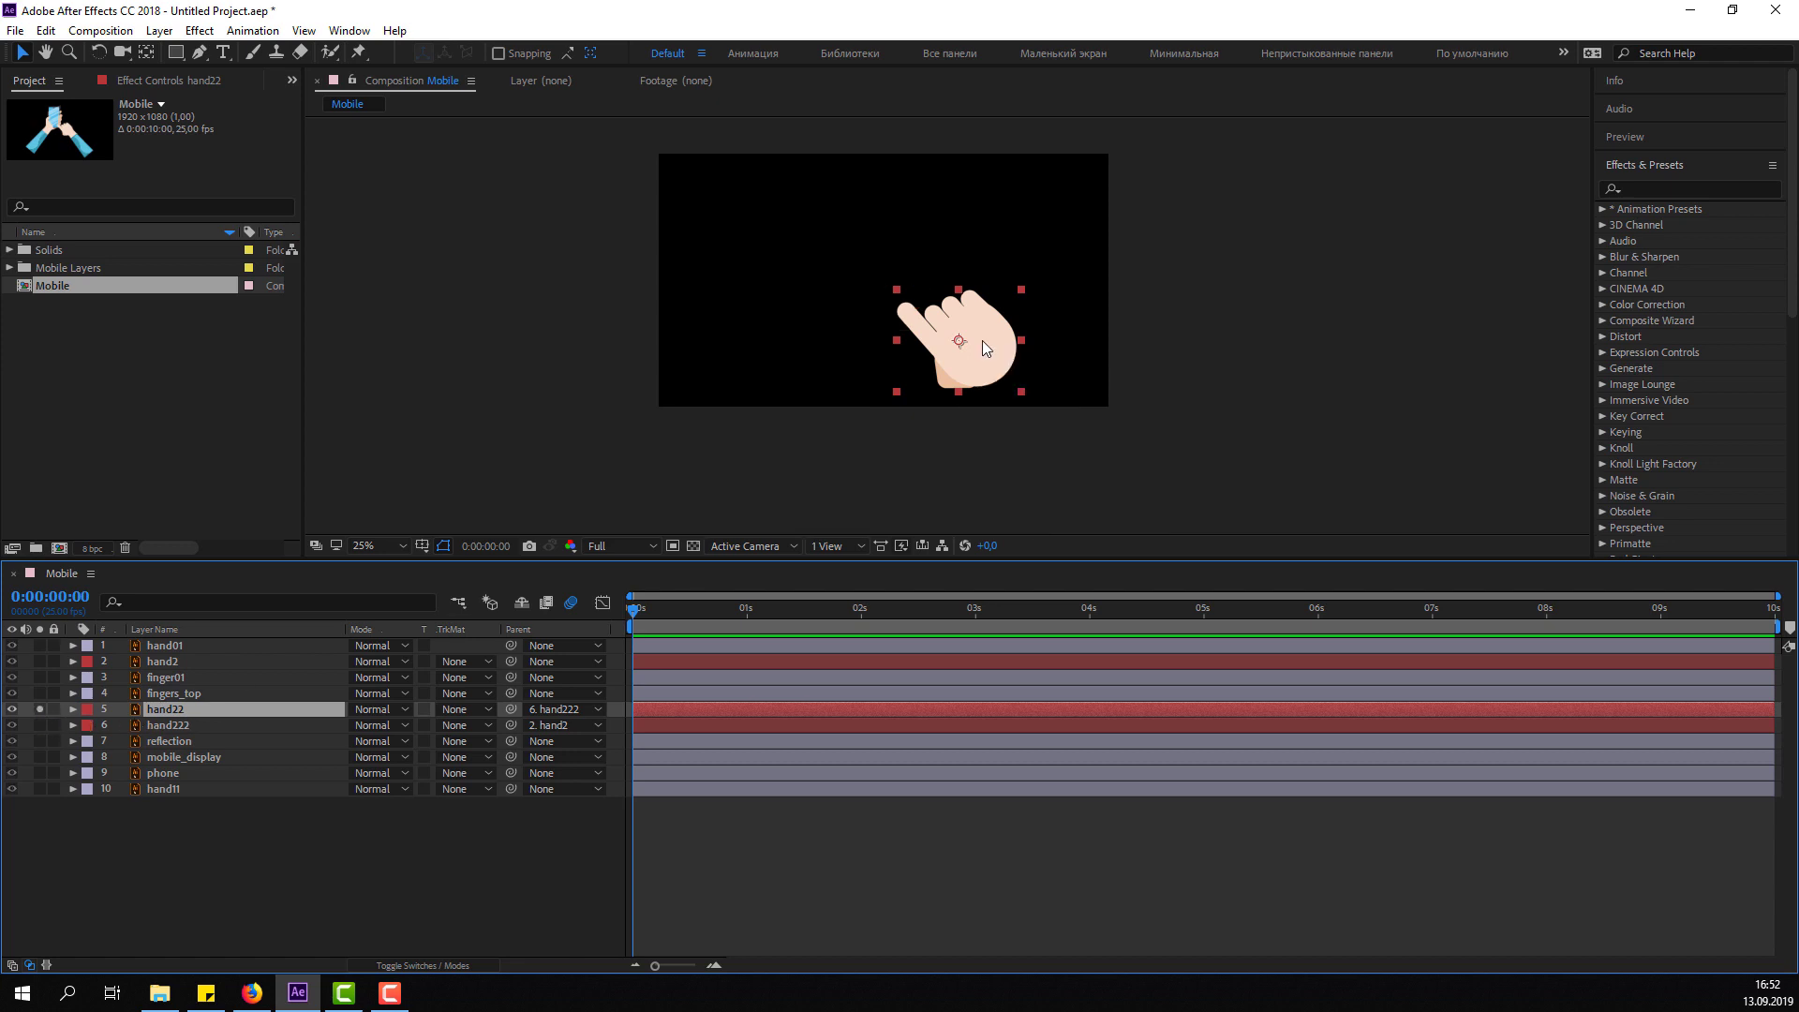
scroll(993, 375, "up", 2)
scroll(998, 413, "up", 2)
mouse_move(994, 419)
left_mouse_down()
mouse_move(762, 298)
mouse_move(743, 309)
mouse_move(904, 387)
left_mouse_up()
left_click(148, 52)
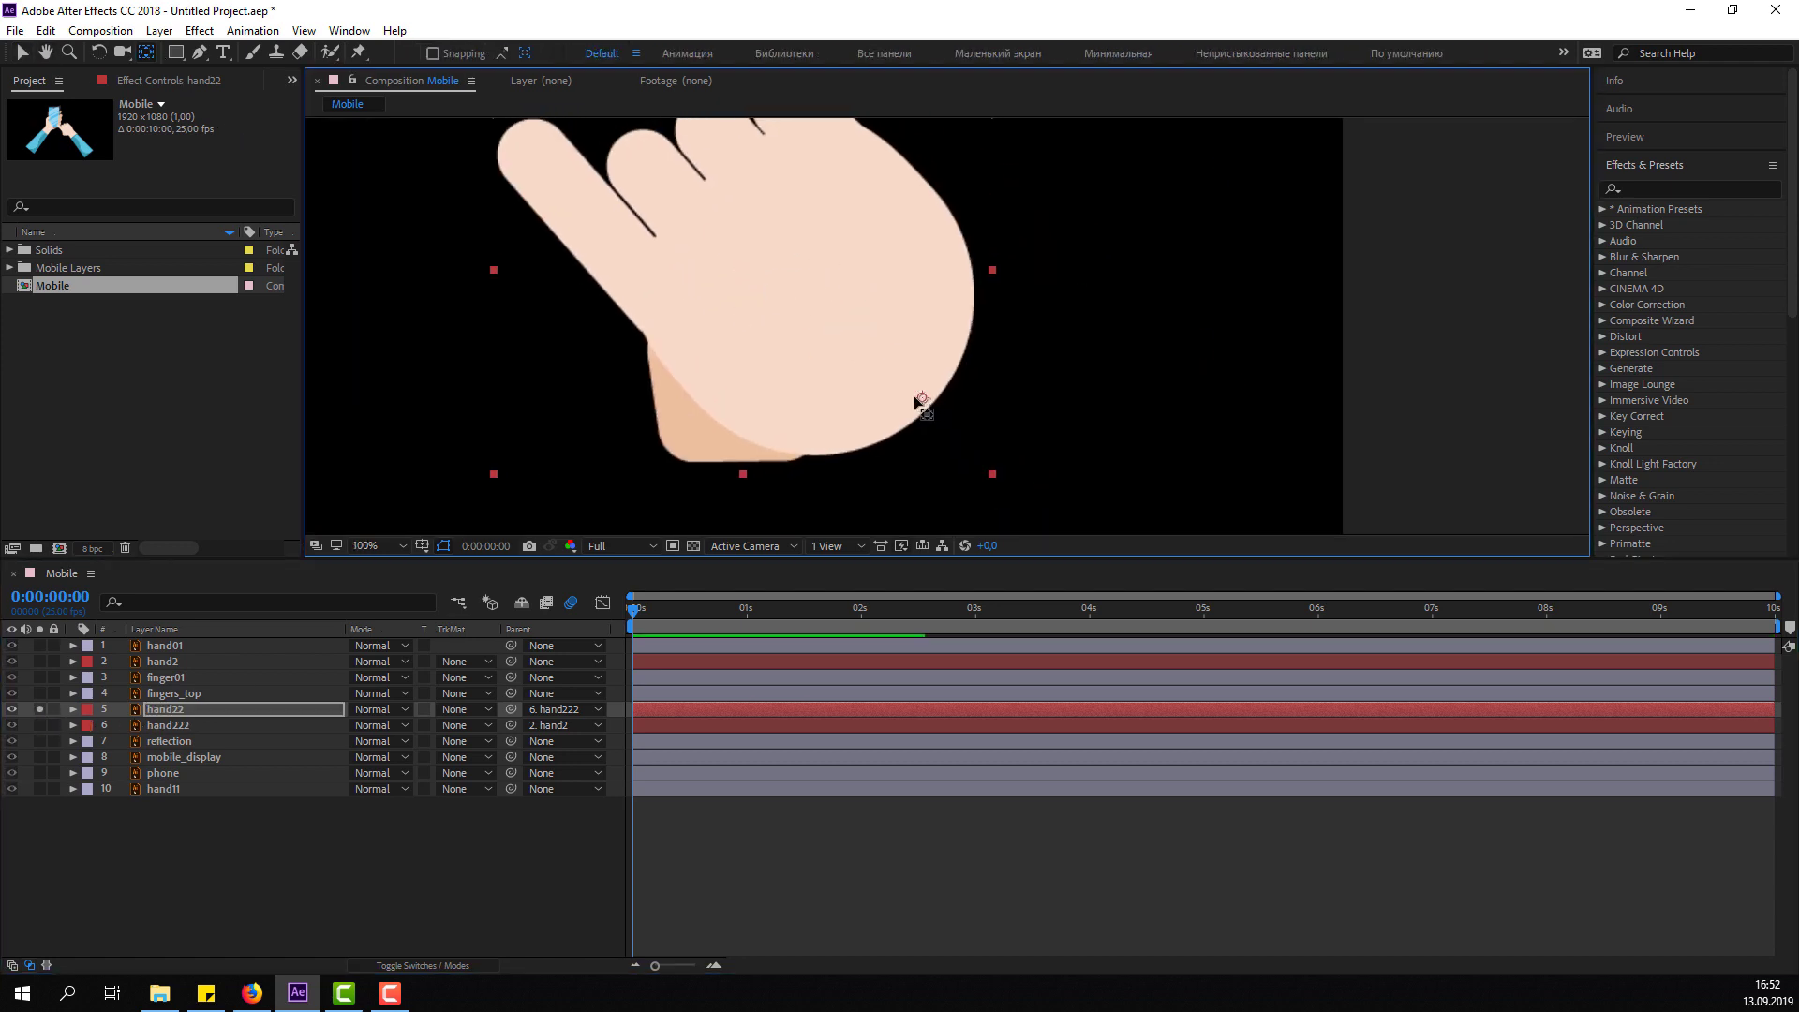
left_click(25, 55)
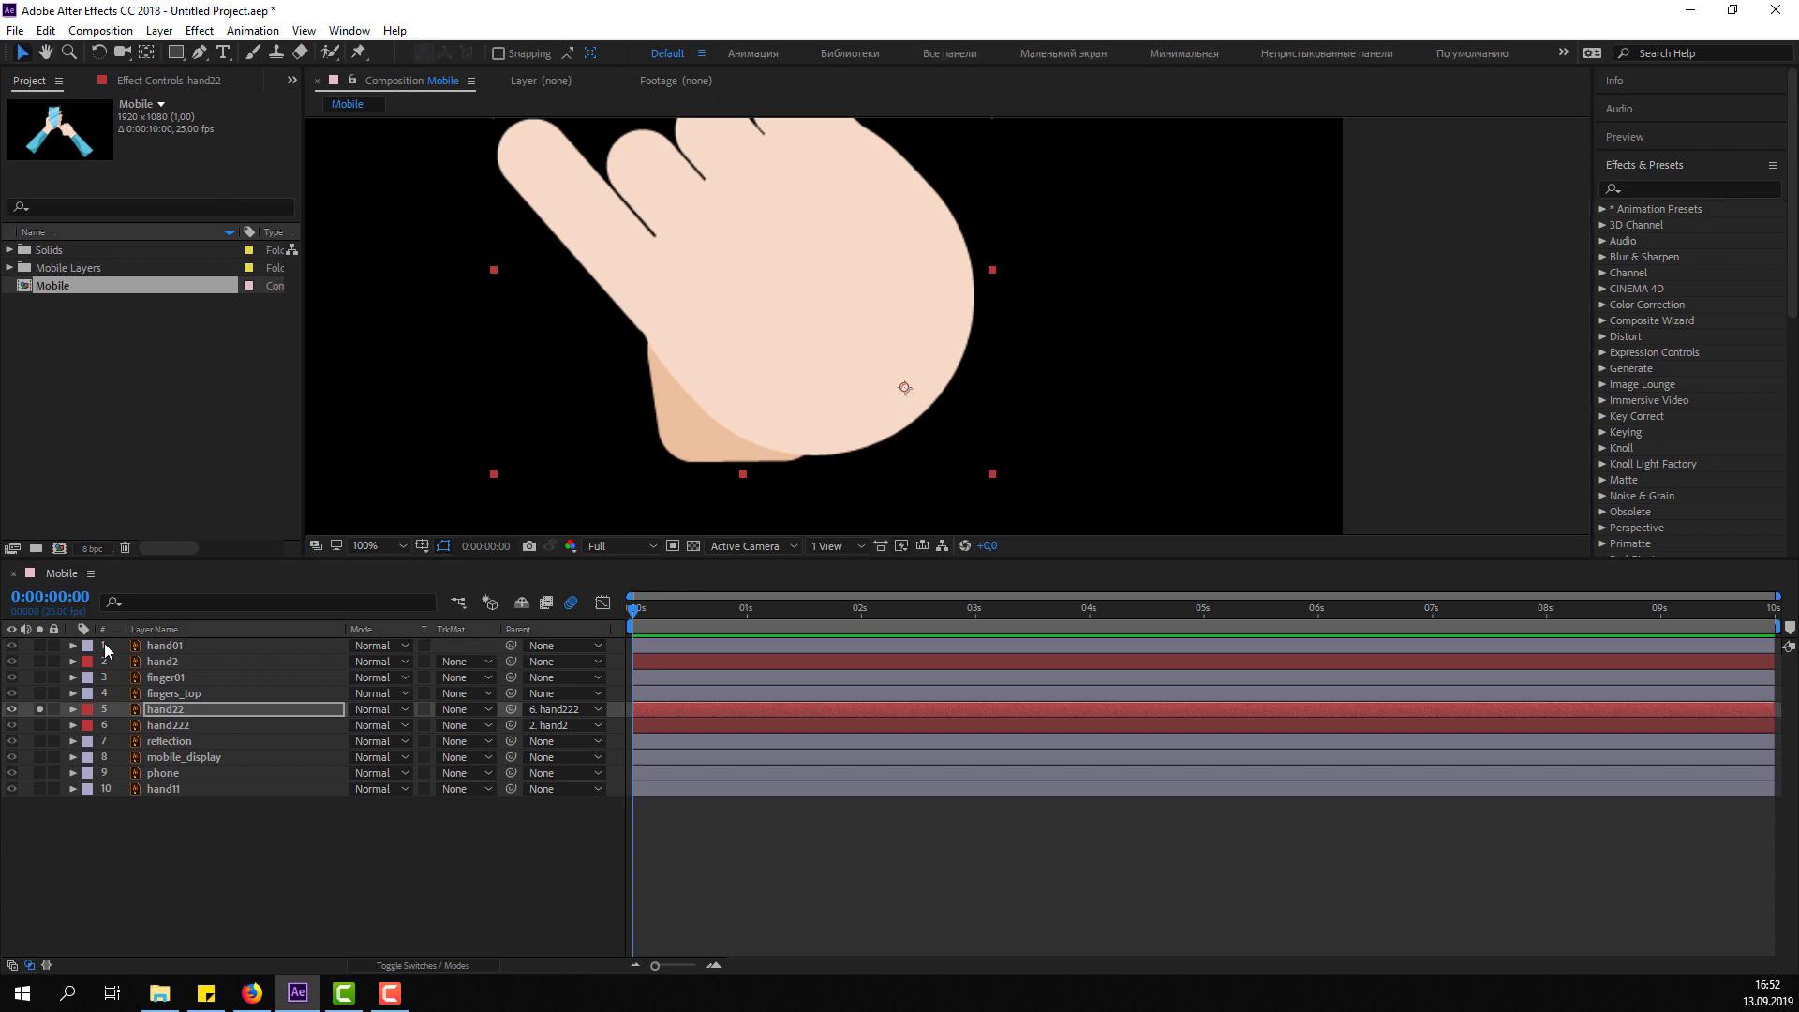
key("r")
key("KP_Subtract")
key("KP_Subtract")
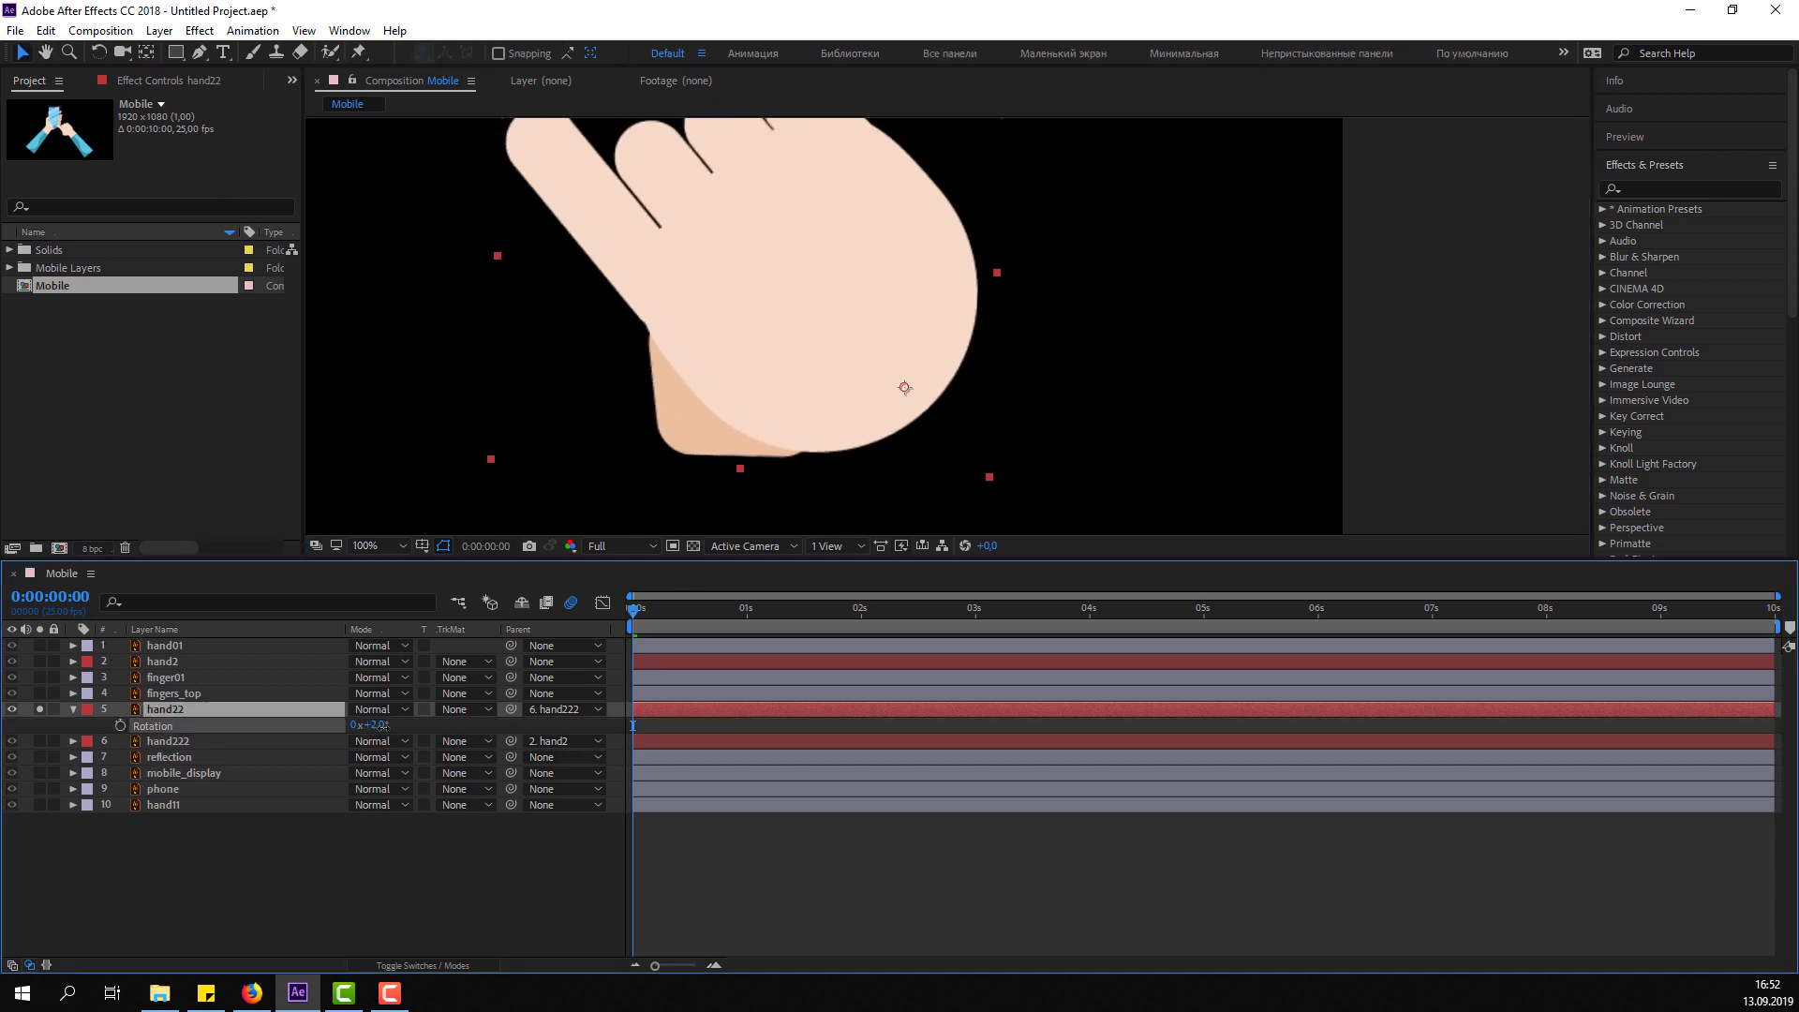
key("KP_Add")
key("KP_Add")
left_click(39, 708)
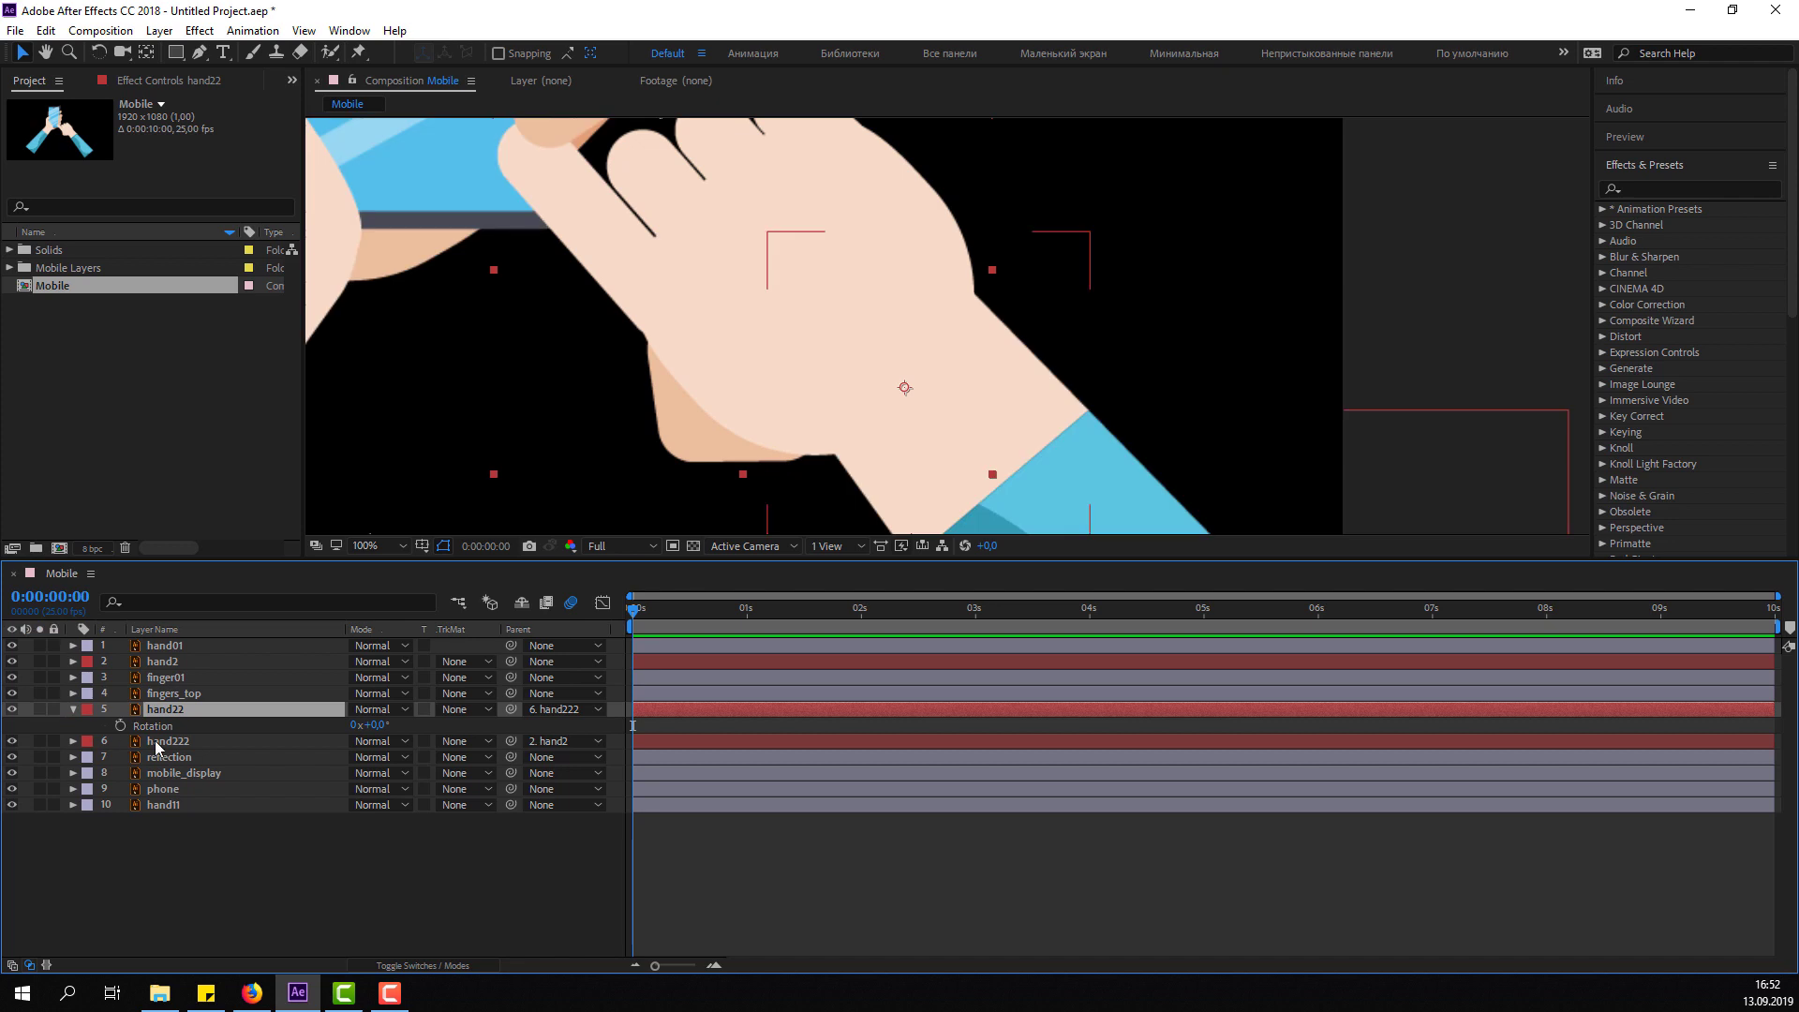
Solo hand222 and move its anchor point down-right to its base.
left_click(155, 740)
left_click(39, 740)
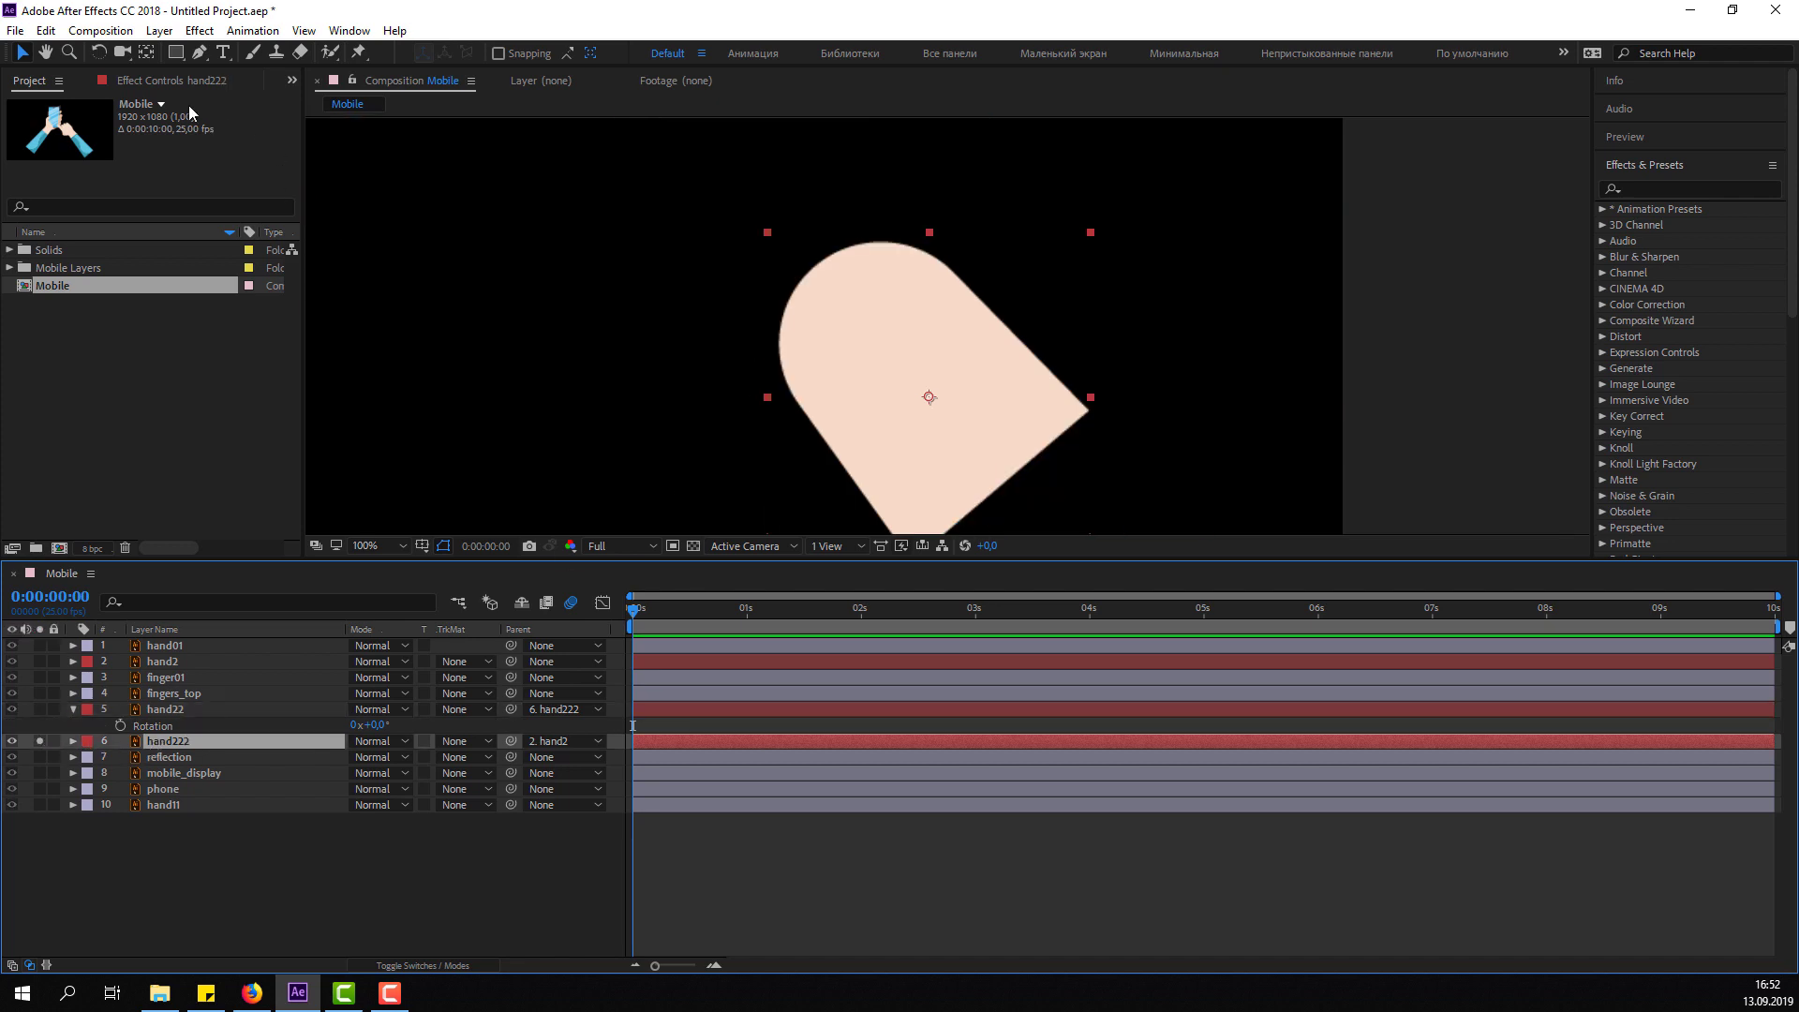
left_click(146, 53)
left_click_drag(927, 398, 987, 453)
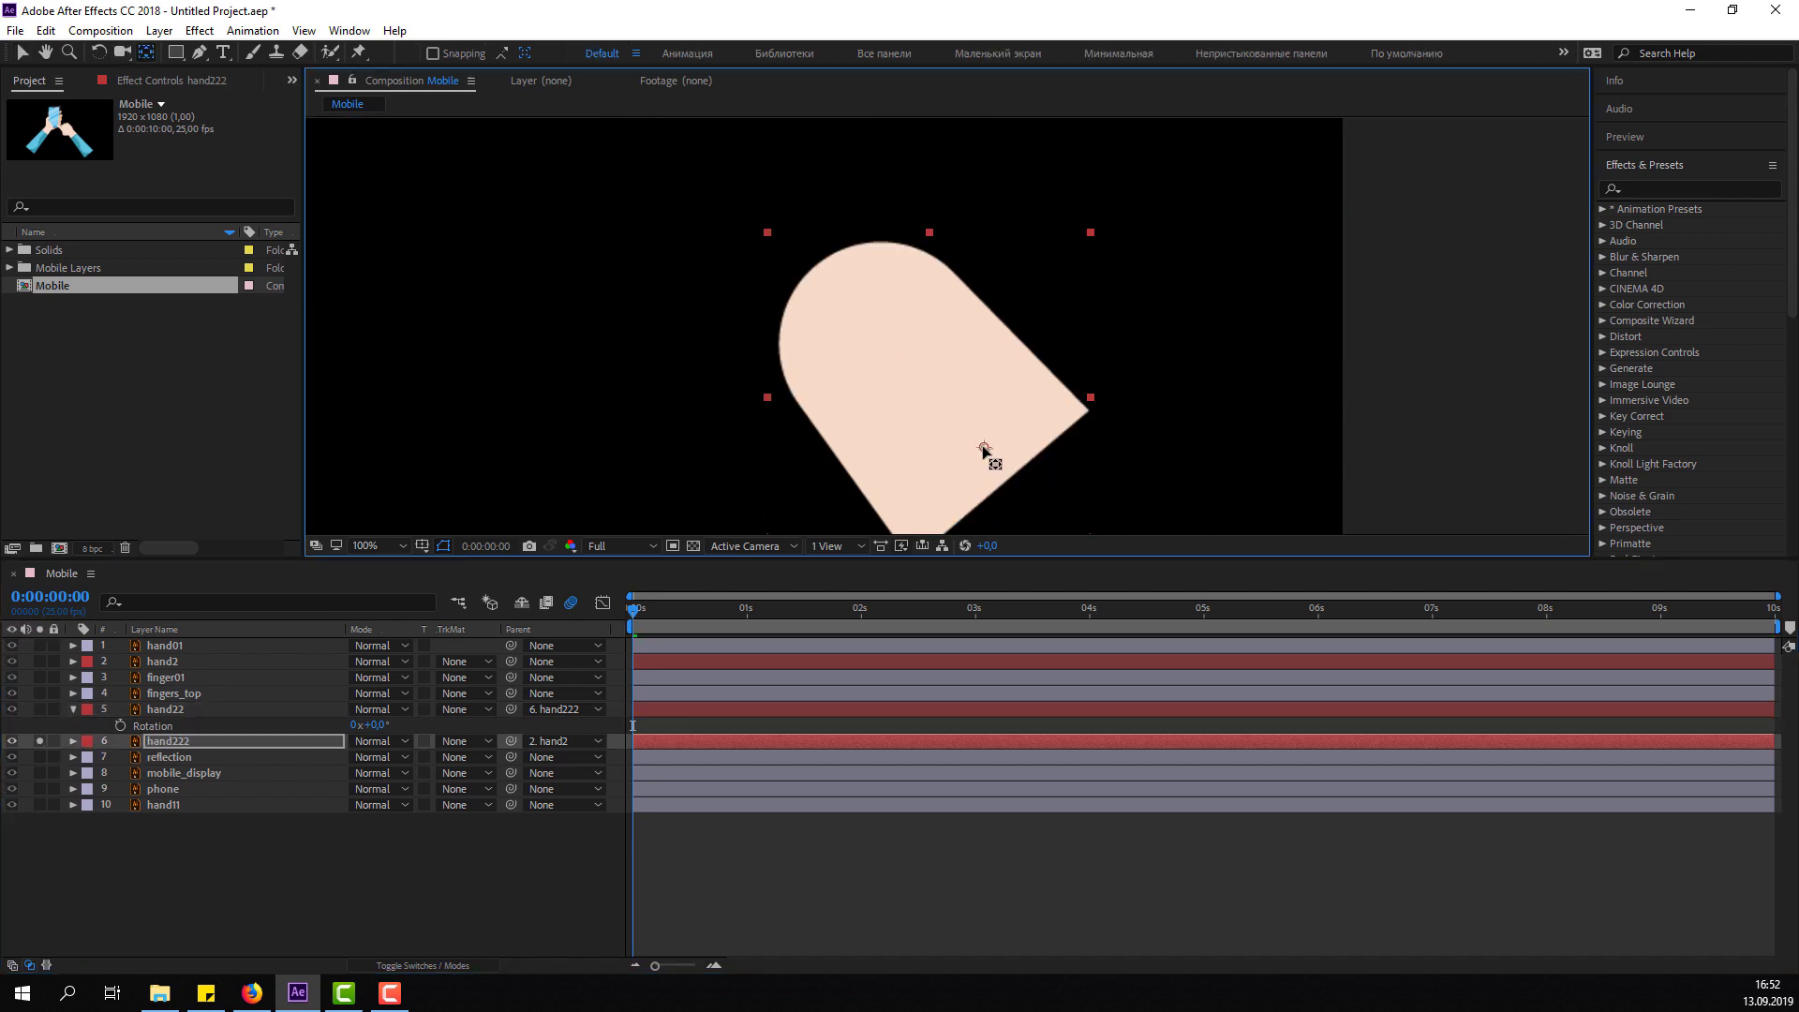
left_click(22, 54)
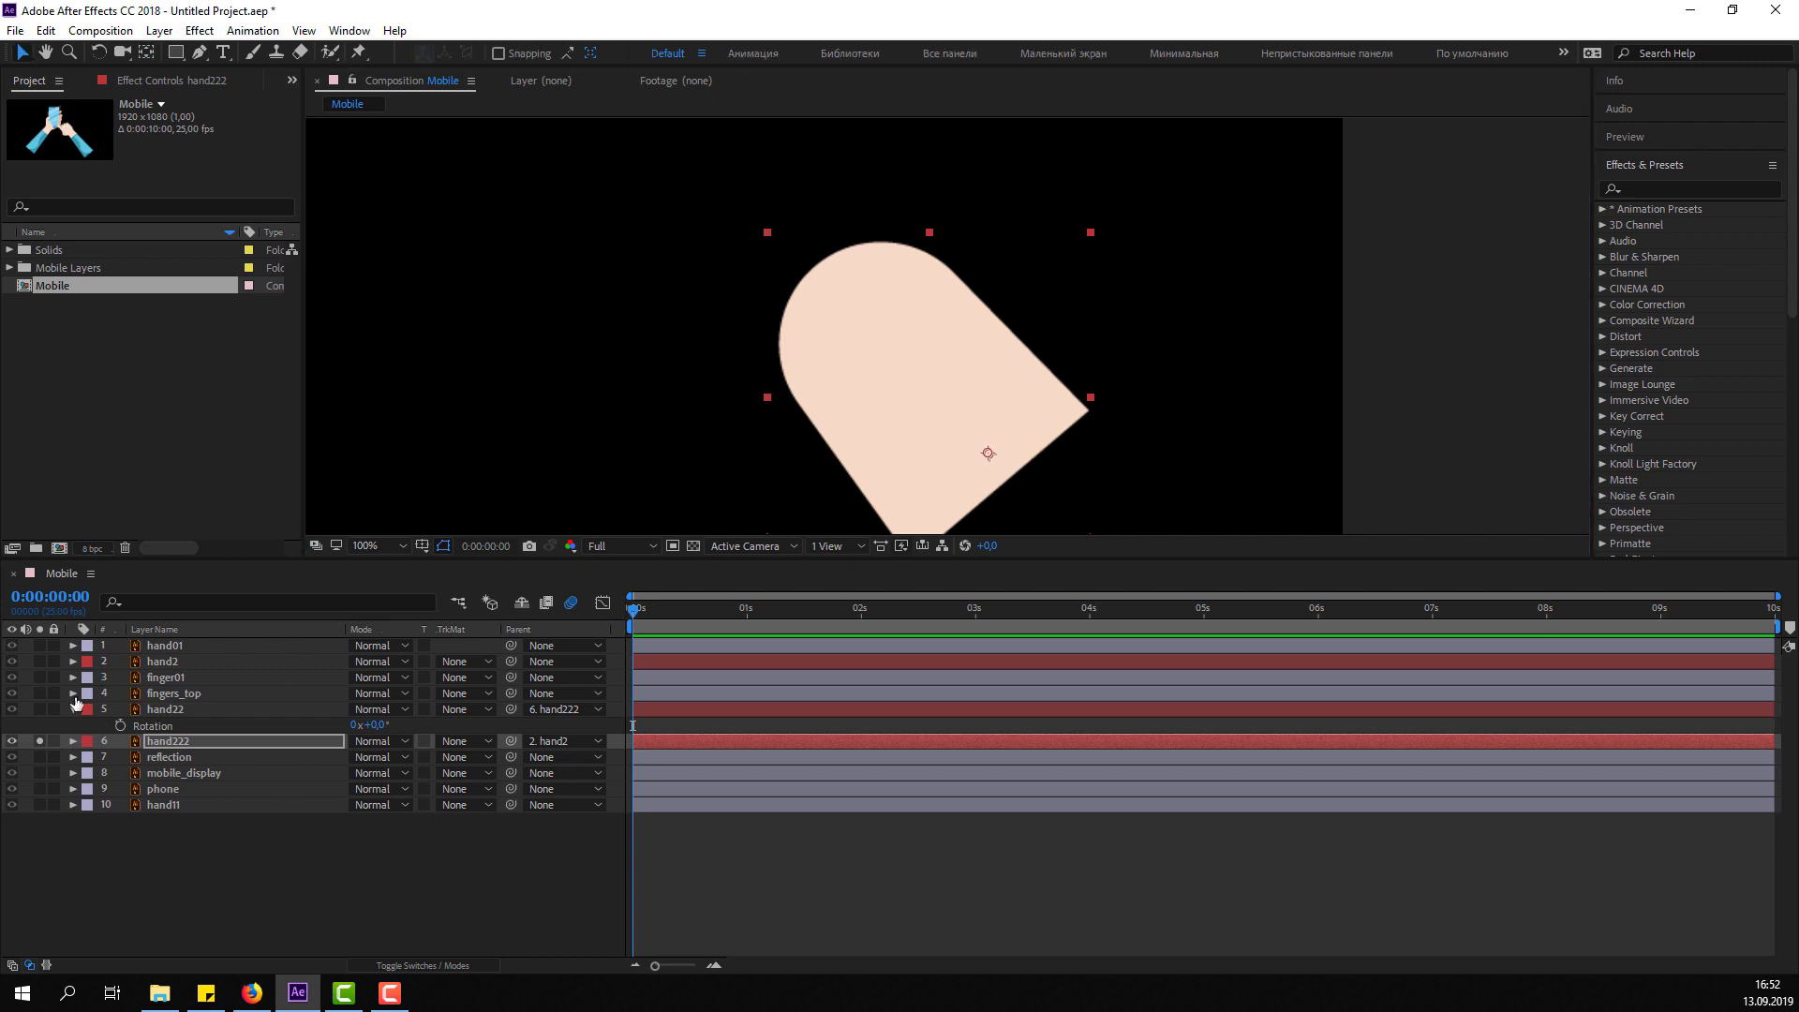
left_click(39, 740)
Zoom to 50% and test hand22's rotation around its new pivot.
left_click(73, 710)
left_click(165, 709)
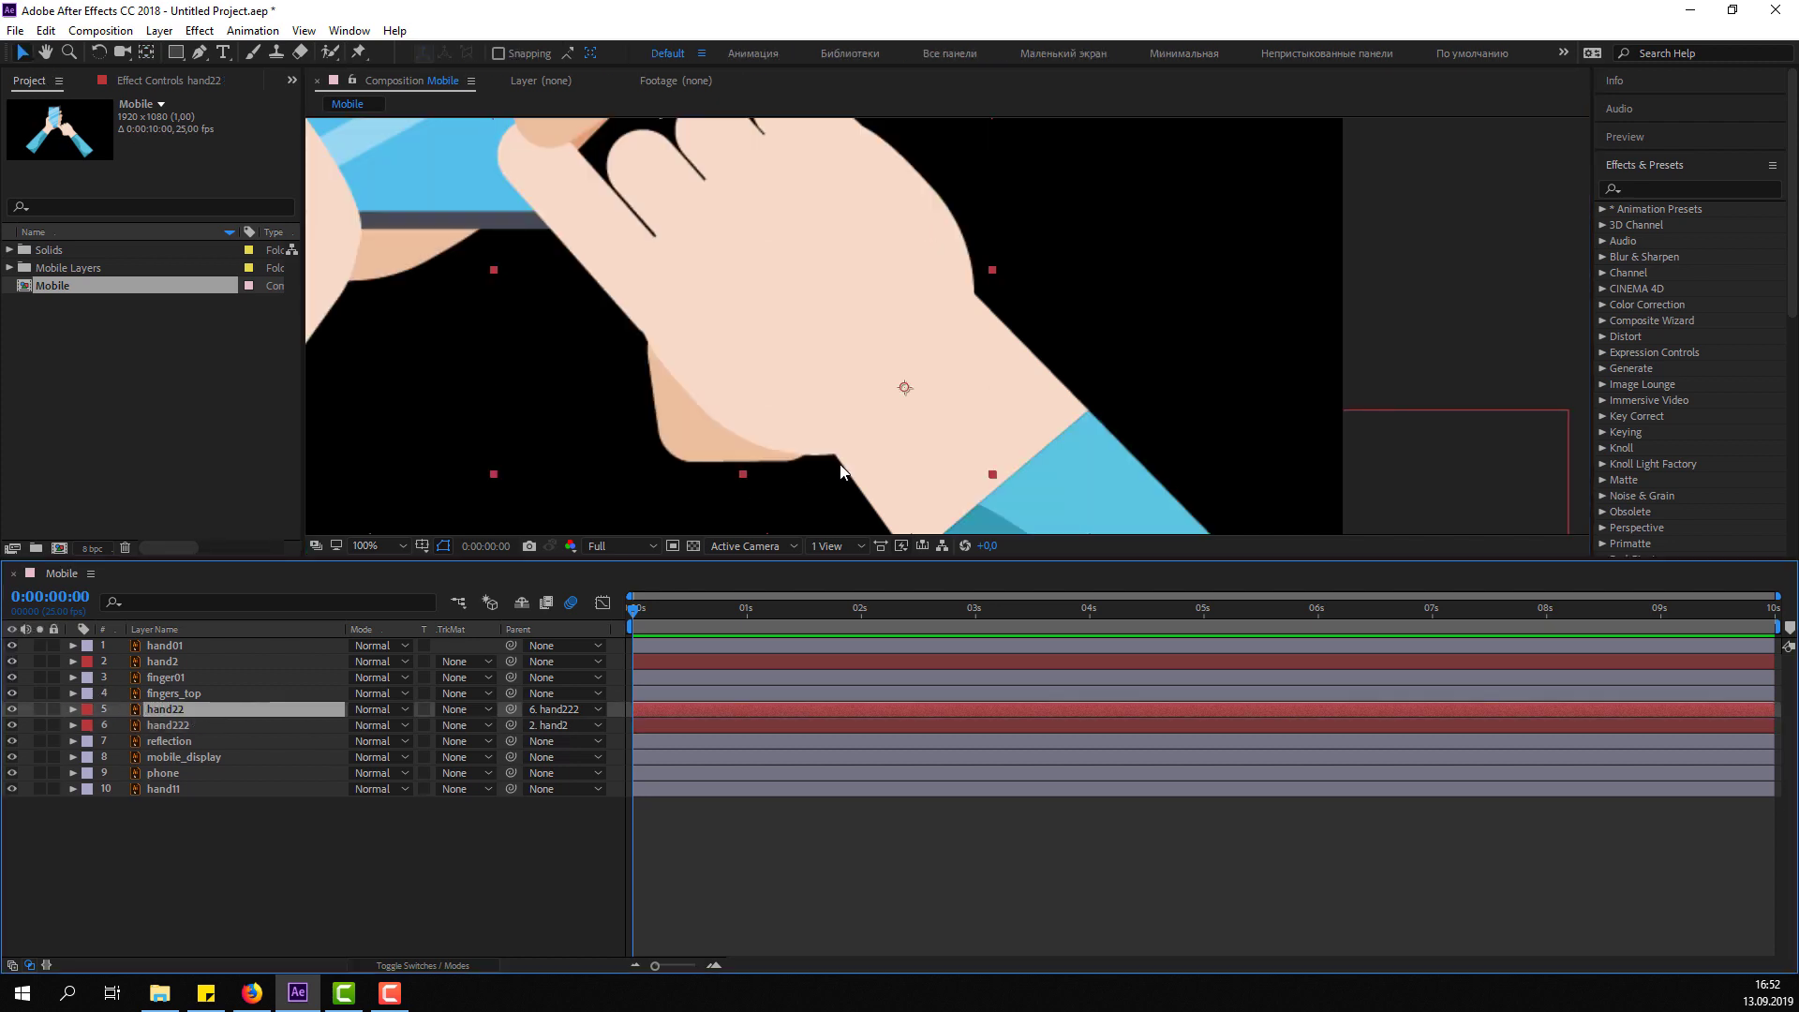
key("comma")
key("comma")
key("r")
left_click_drag(374, 725, 385, 756)
Test hand222's rotation, nudge it slightly down-right, and return rotation to 0°.
left_click(241, 756)
left_click(357, 742)
key("r")
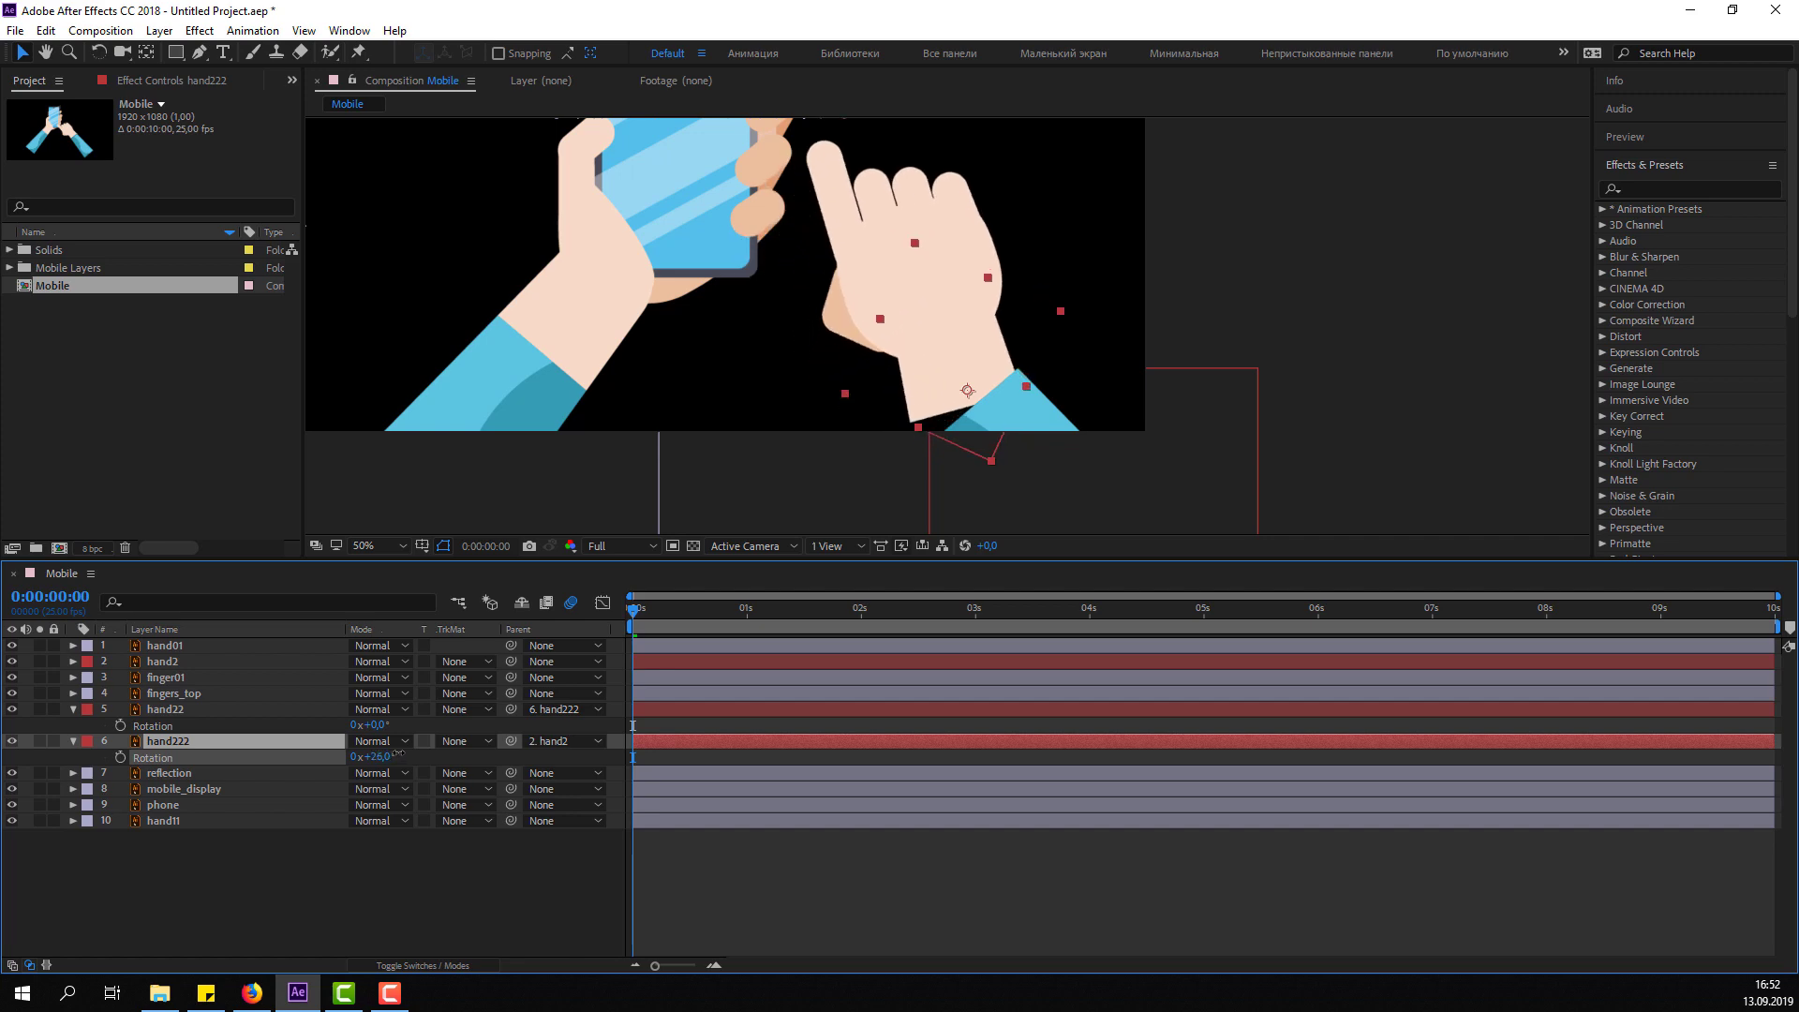
left_click_drag(386, 756, 375, 757)
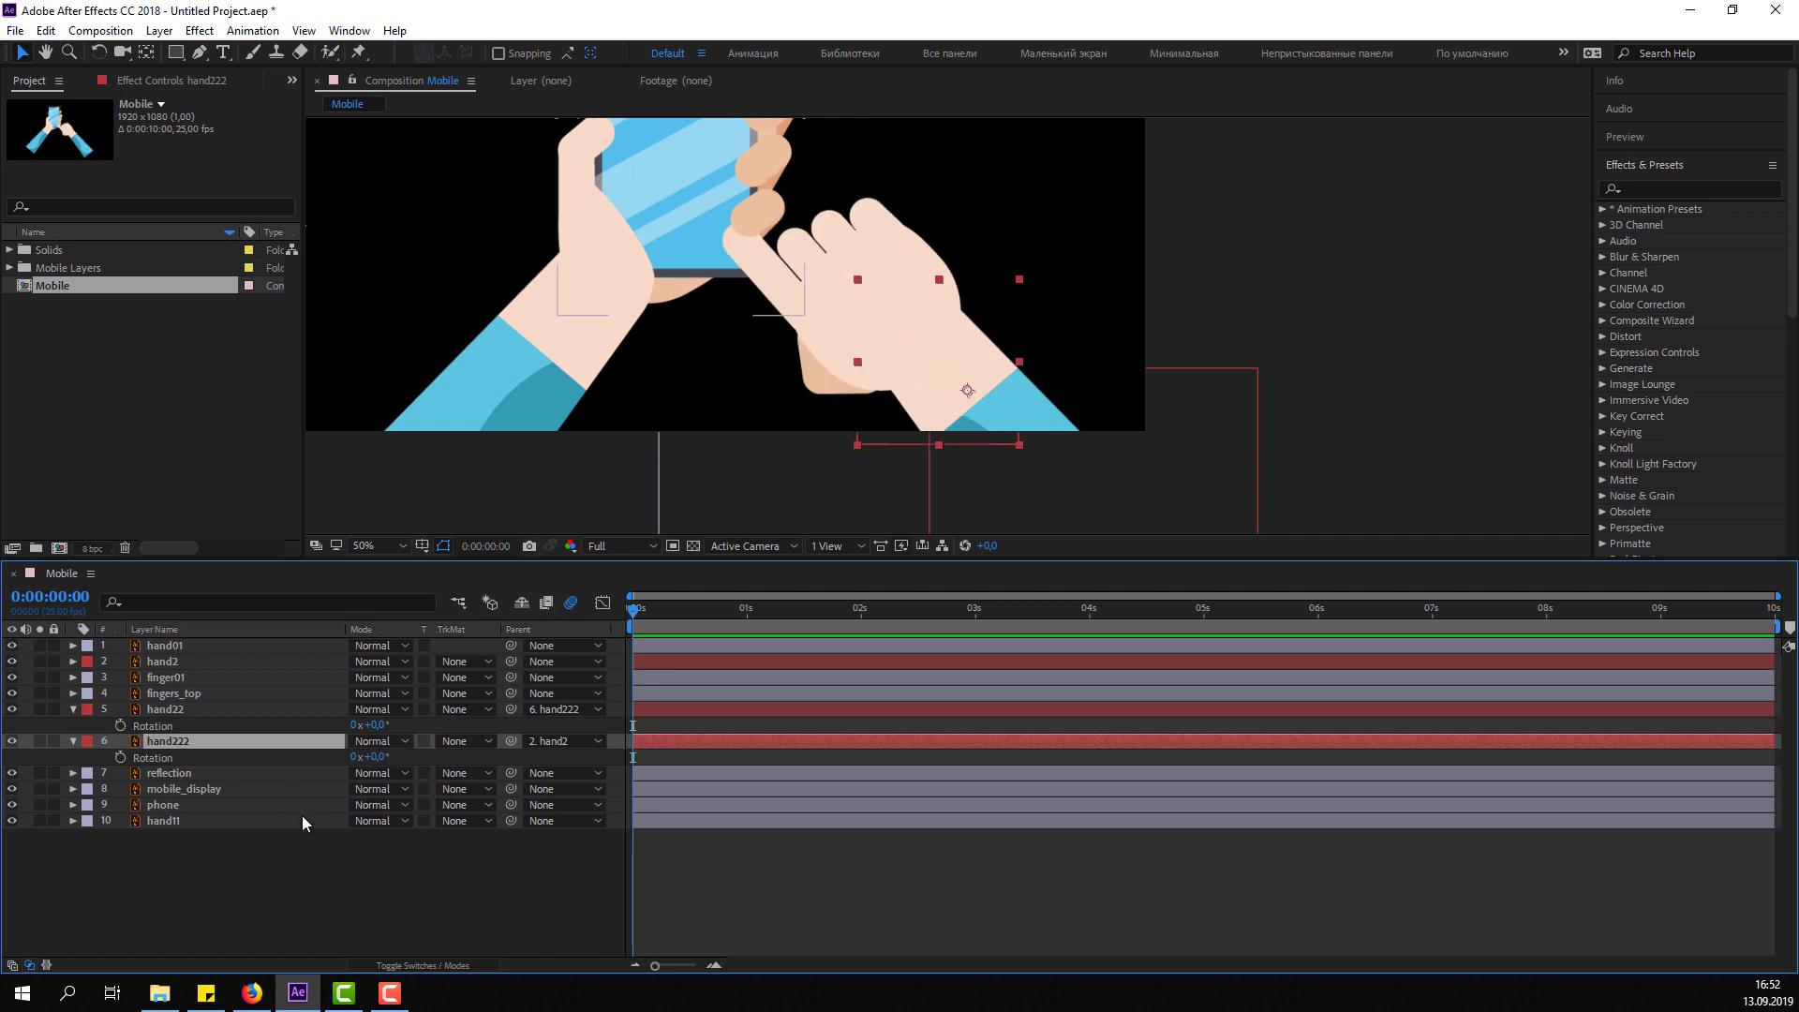
left_click_drag(970, 396, 970, 398)
key("Return")
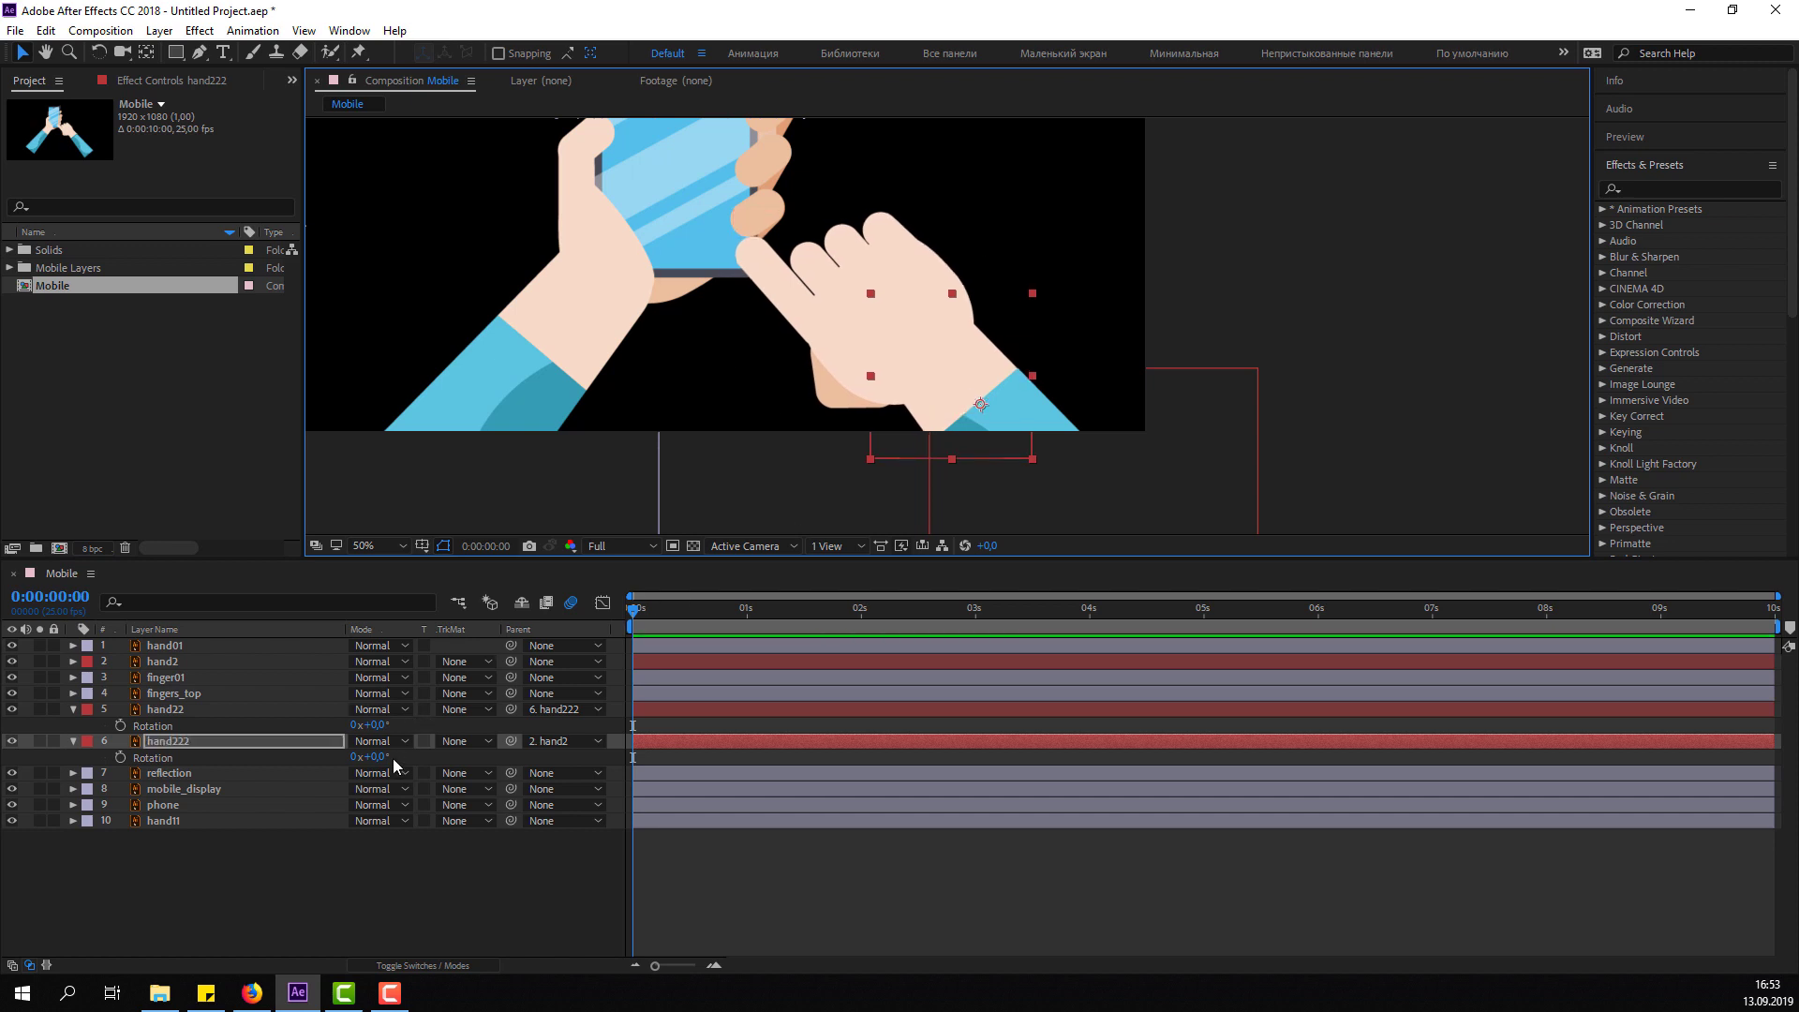
left_click_drag(376, 757, 386, 752)
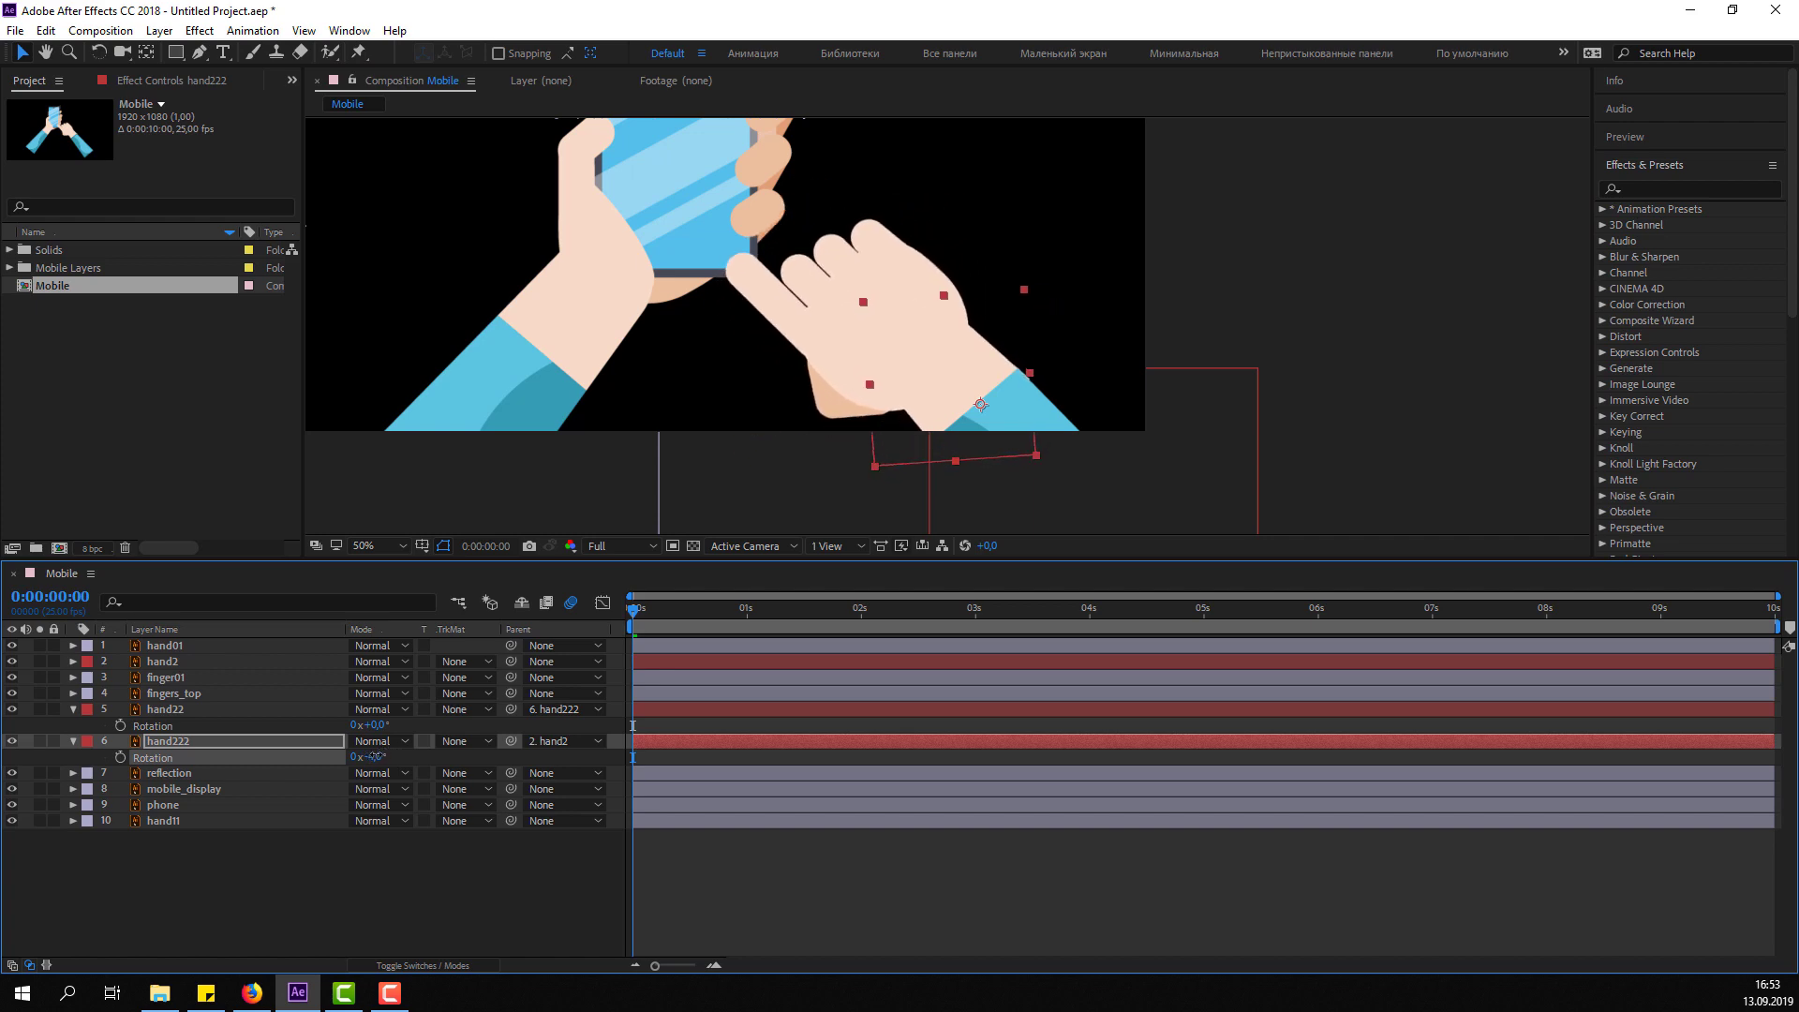
left_click_drag(386, 753, 369, 755)
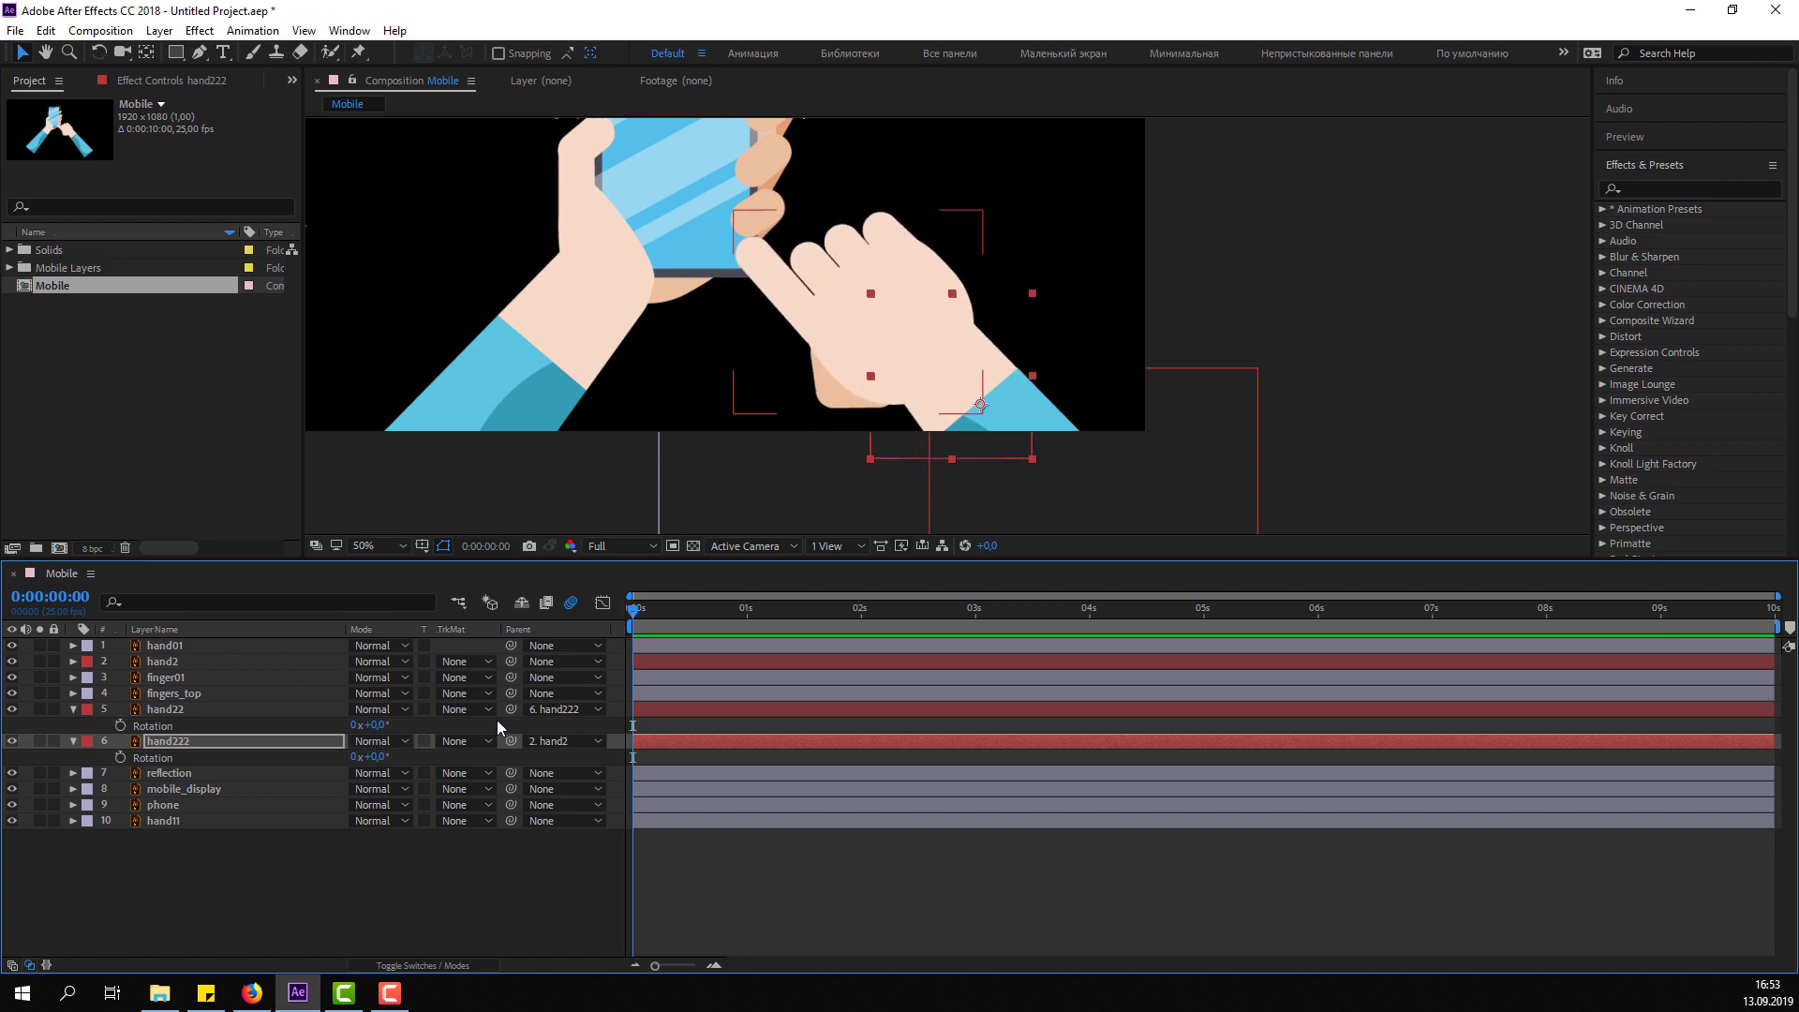
Move hand2's anchor point down toward the wrist and reposition the hand2 rig.
scroll(1028, 369, "down", 1)
left_click(1022, 438)
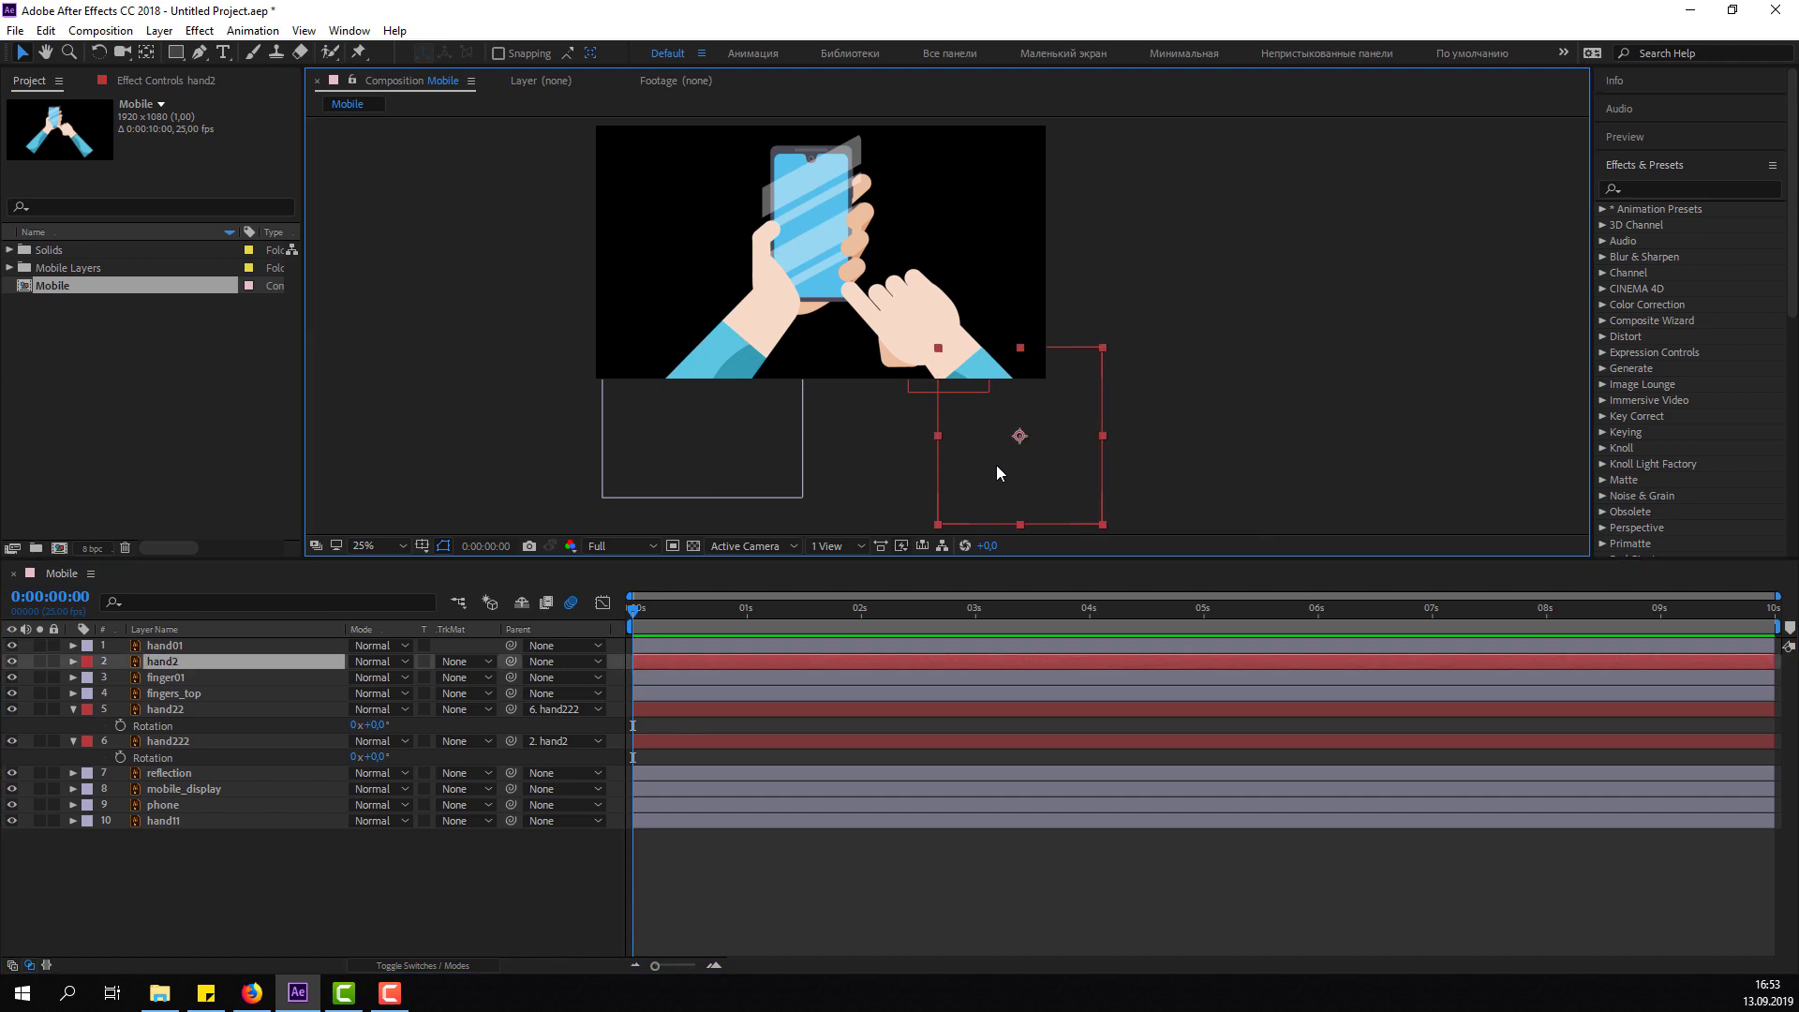
left_click_drag(944, 380, 873, 301)
key("y")
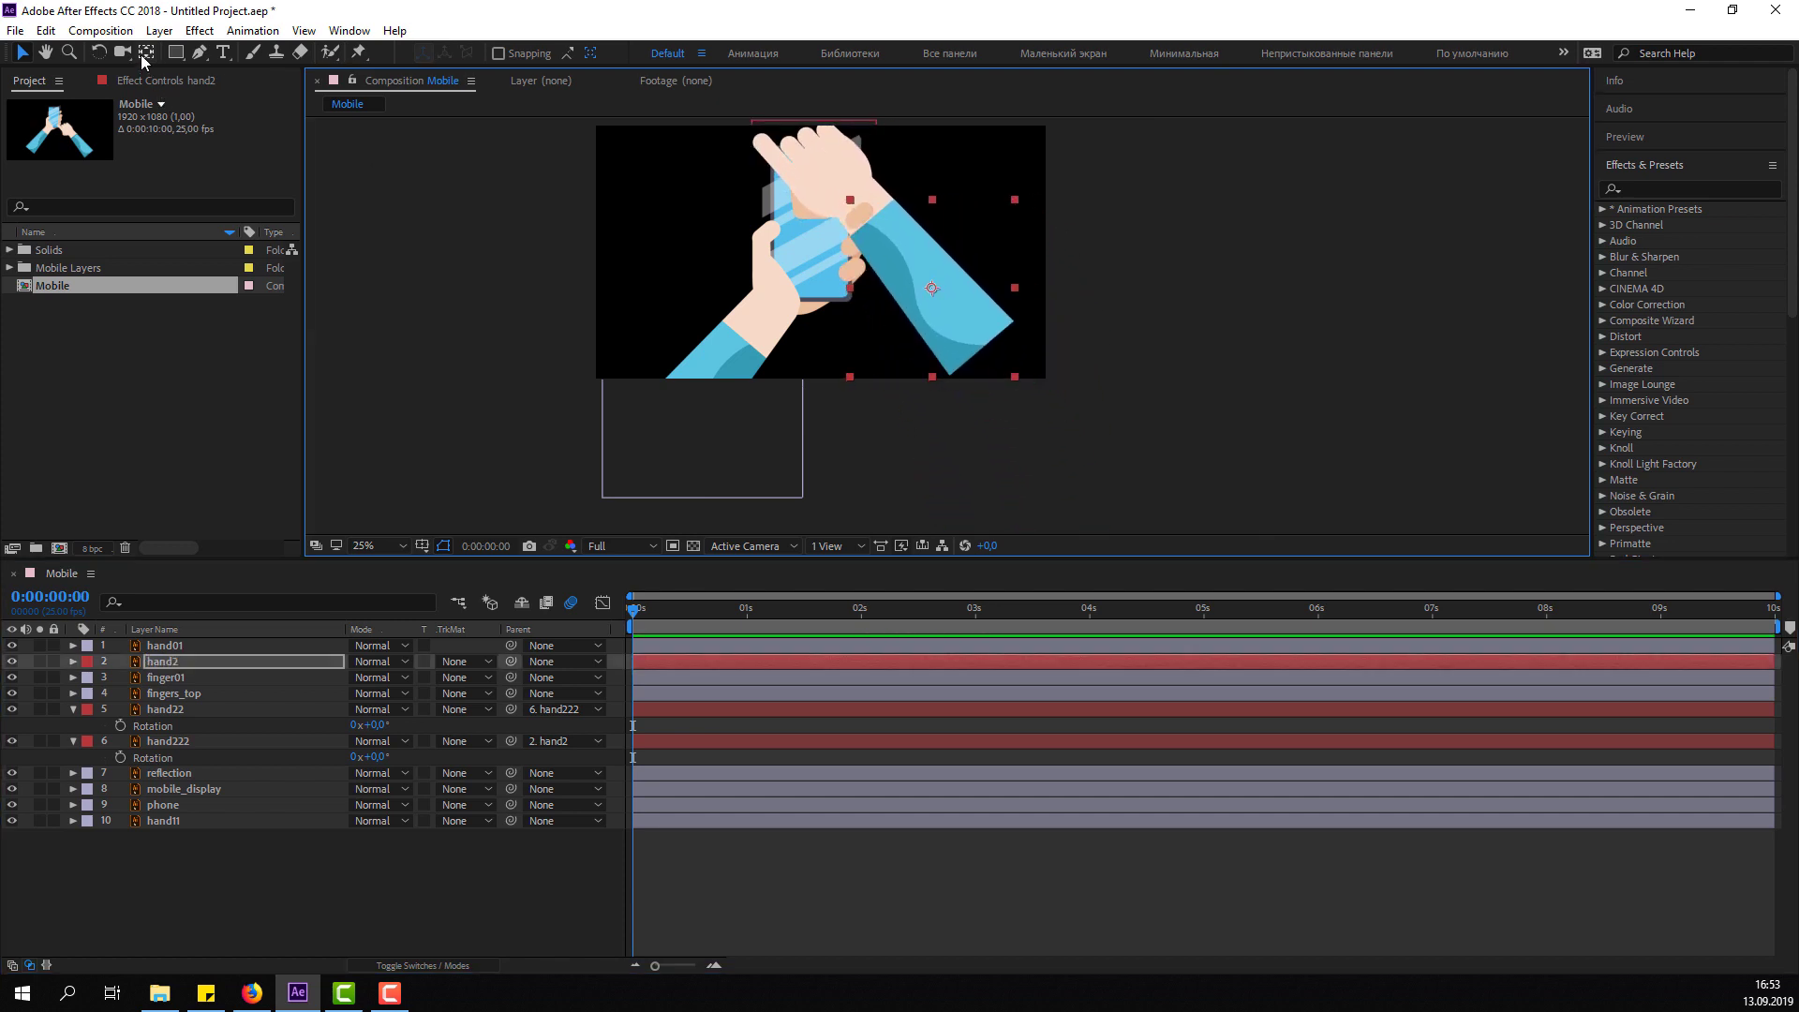
left_click_drag(931, 288, 975, 335)
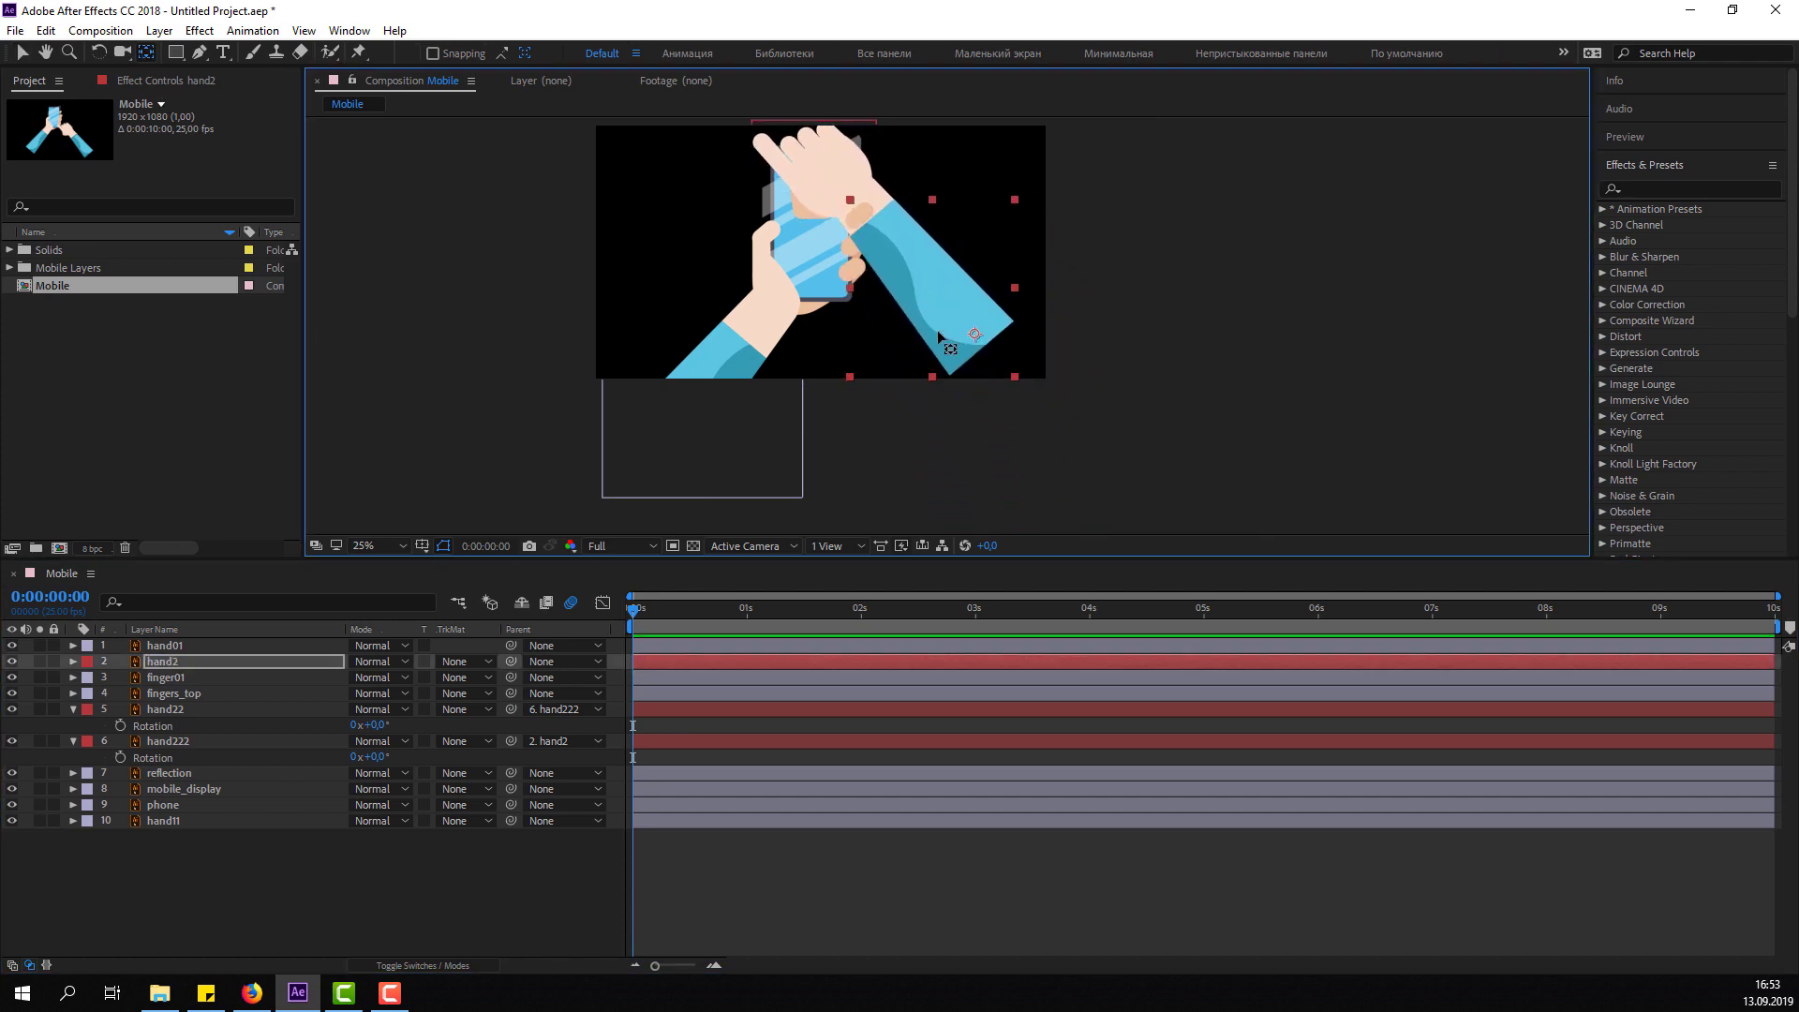
left_click(31, 53)
left_click_drag(904, 253, 964, 369)
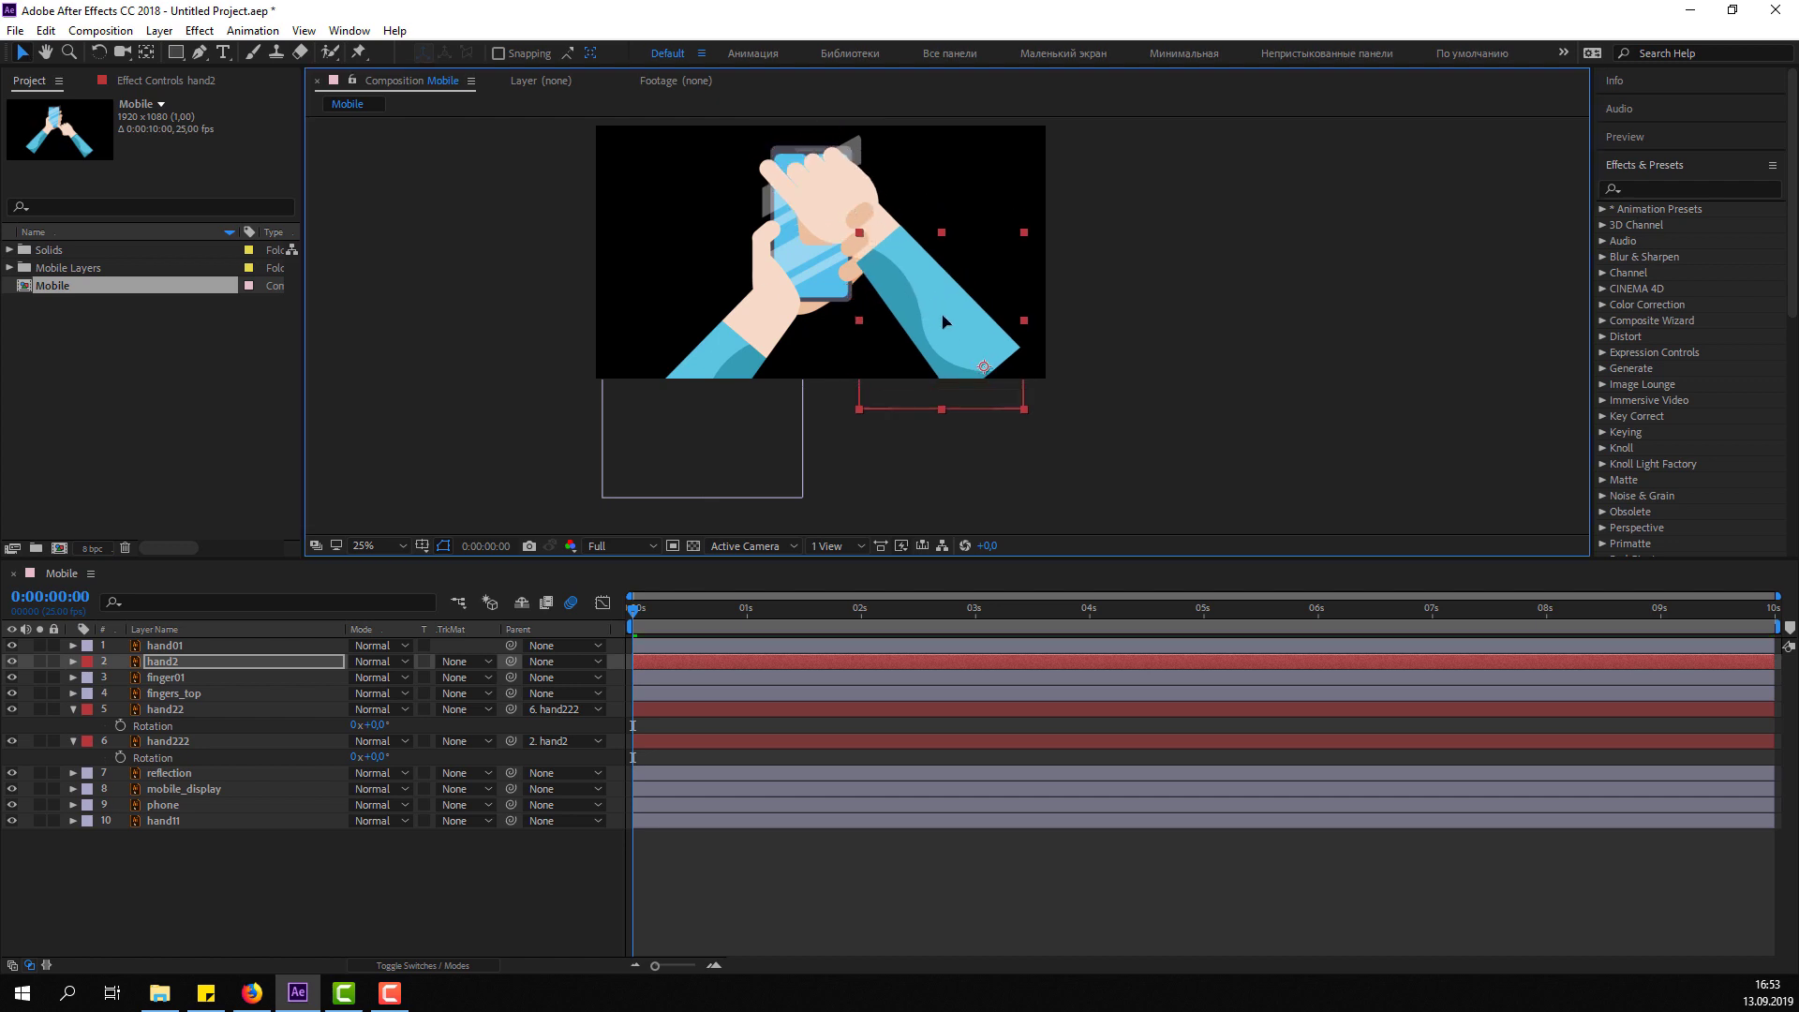
Move hand2, hand22 and hand222 to the top of the layer stack and open Save As.
left_click(73, 711)
left_click(73, 725)
left_click(170, 664)
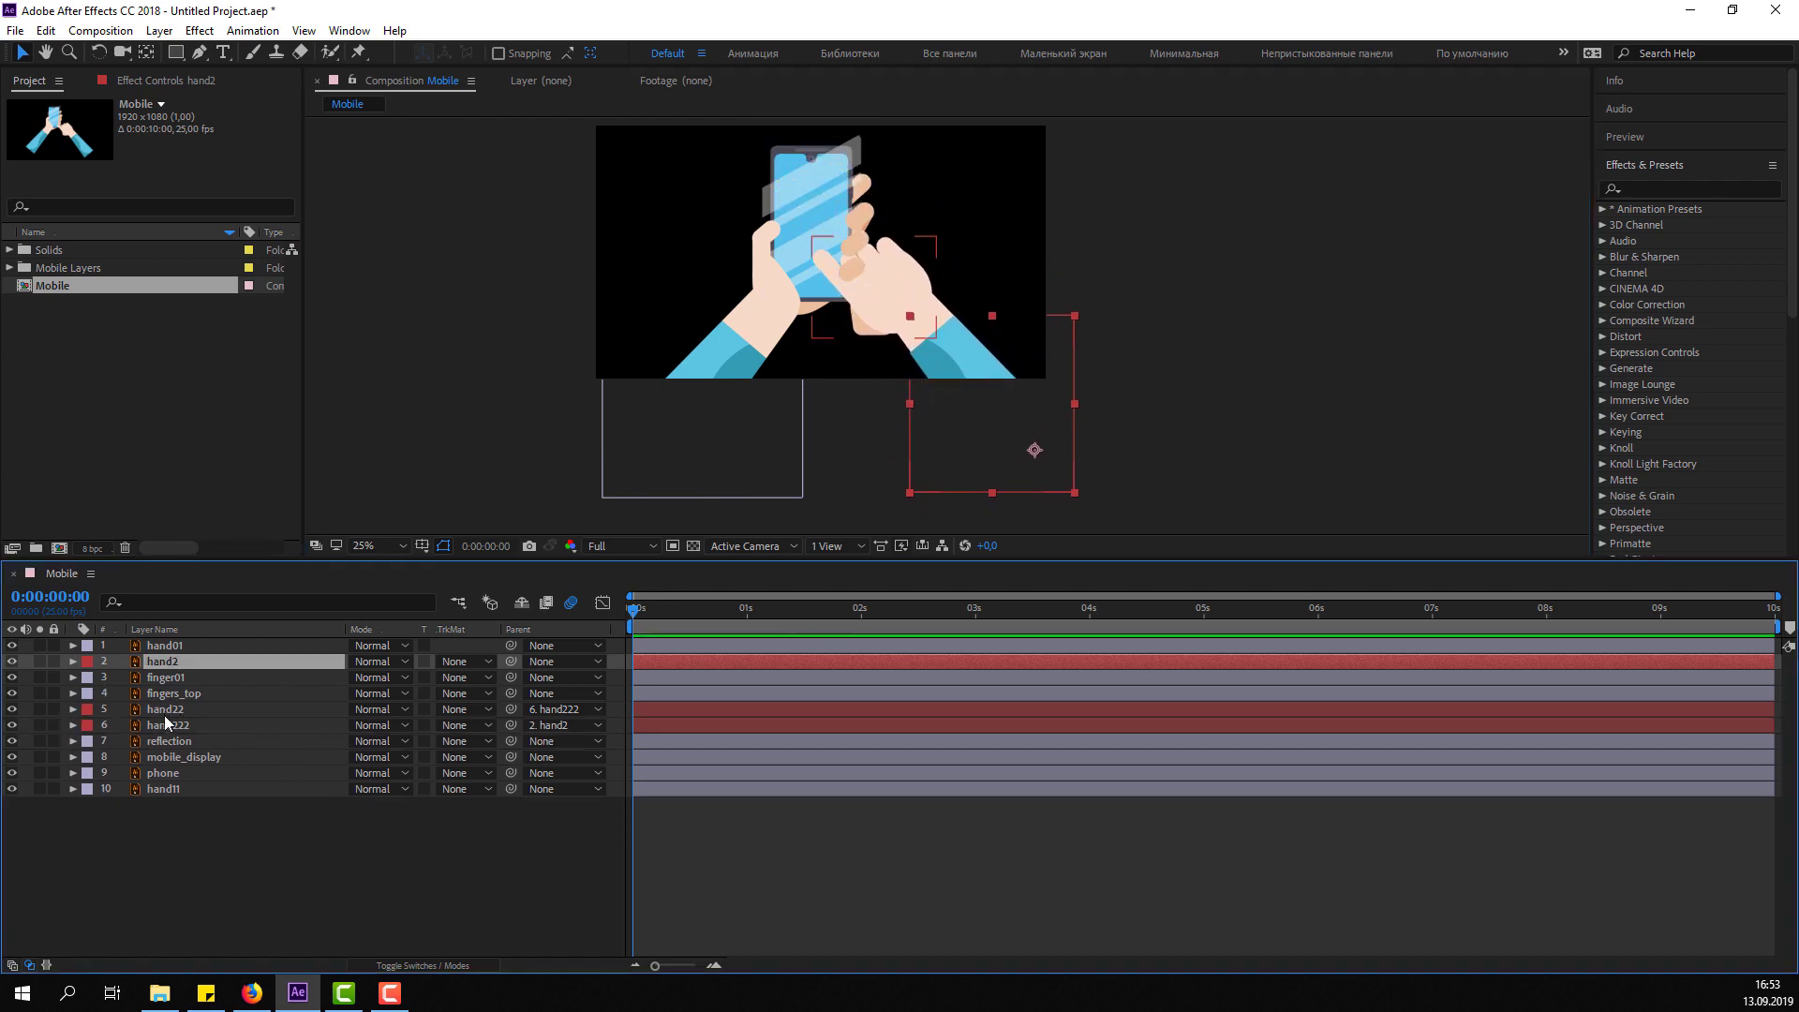
left_click(167, 723, "ctrl")
left_click(167, 709, "ctrl")
left_click_drag(166, 710, 187, 647)
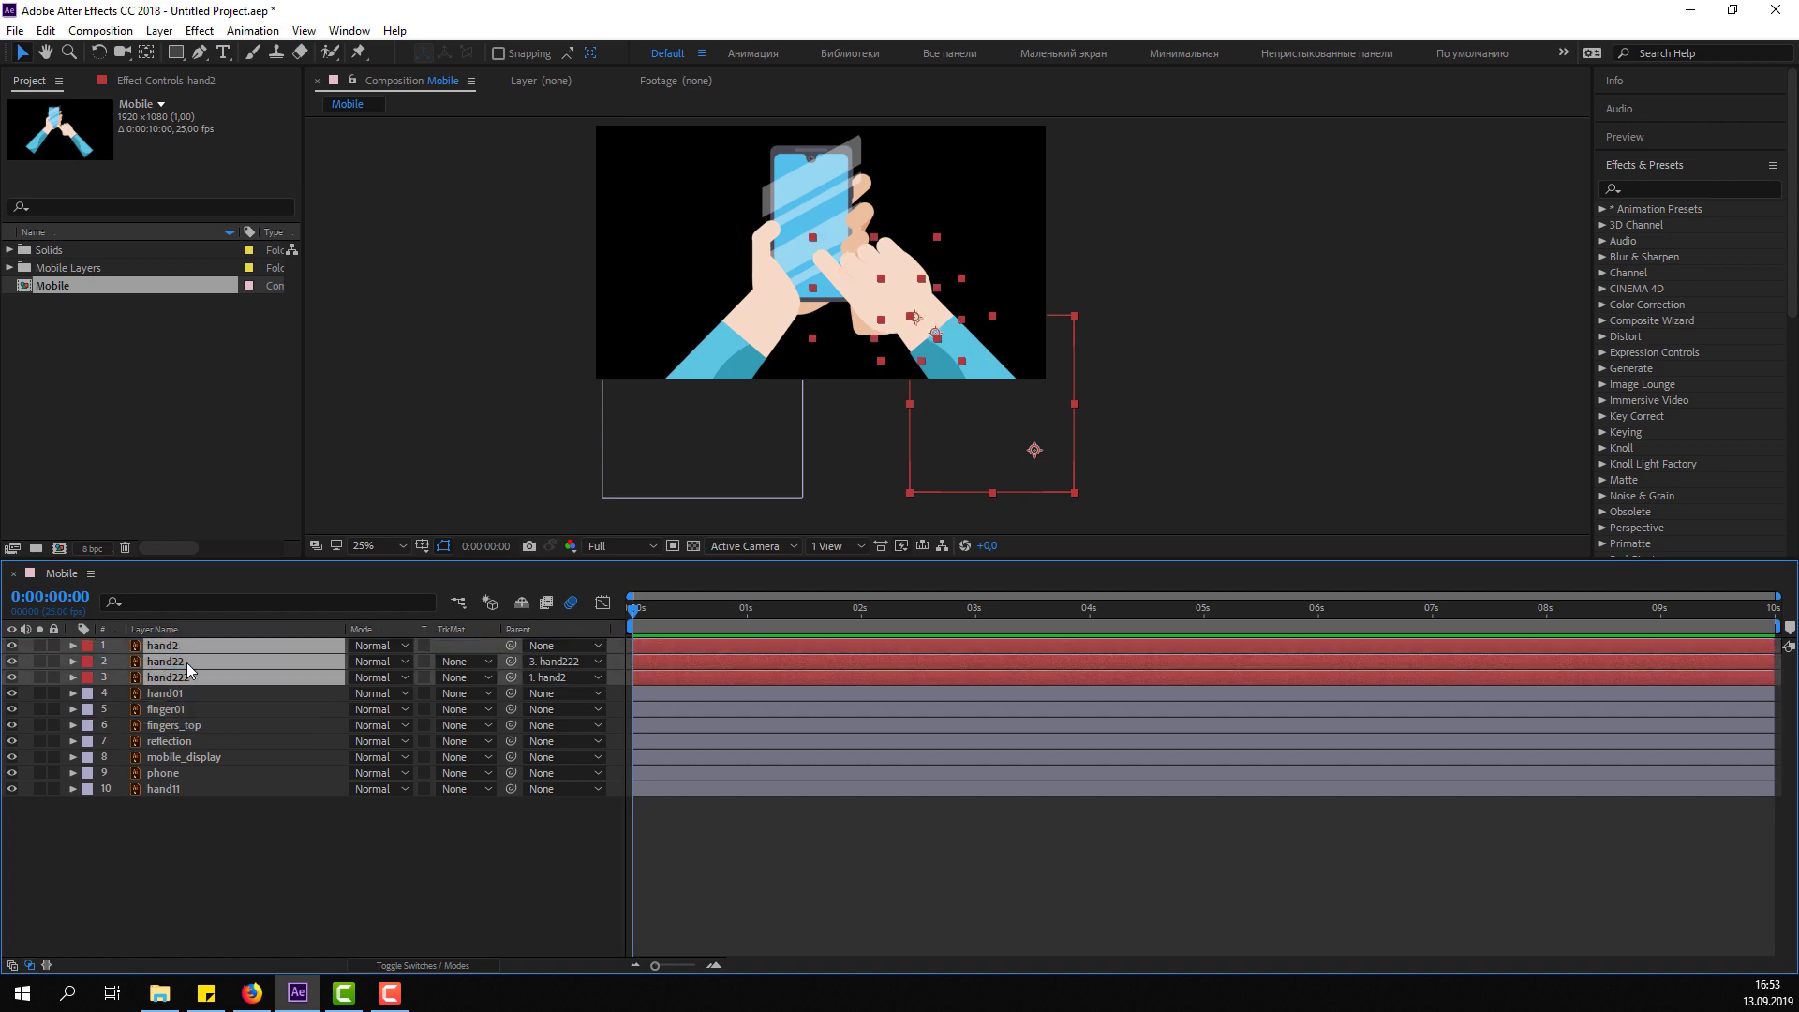
left_click(287, 871)
key("ctrl+s")
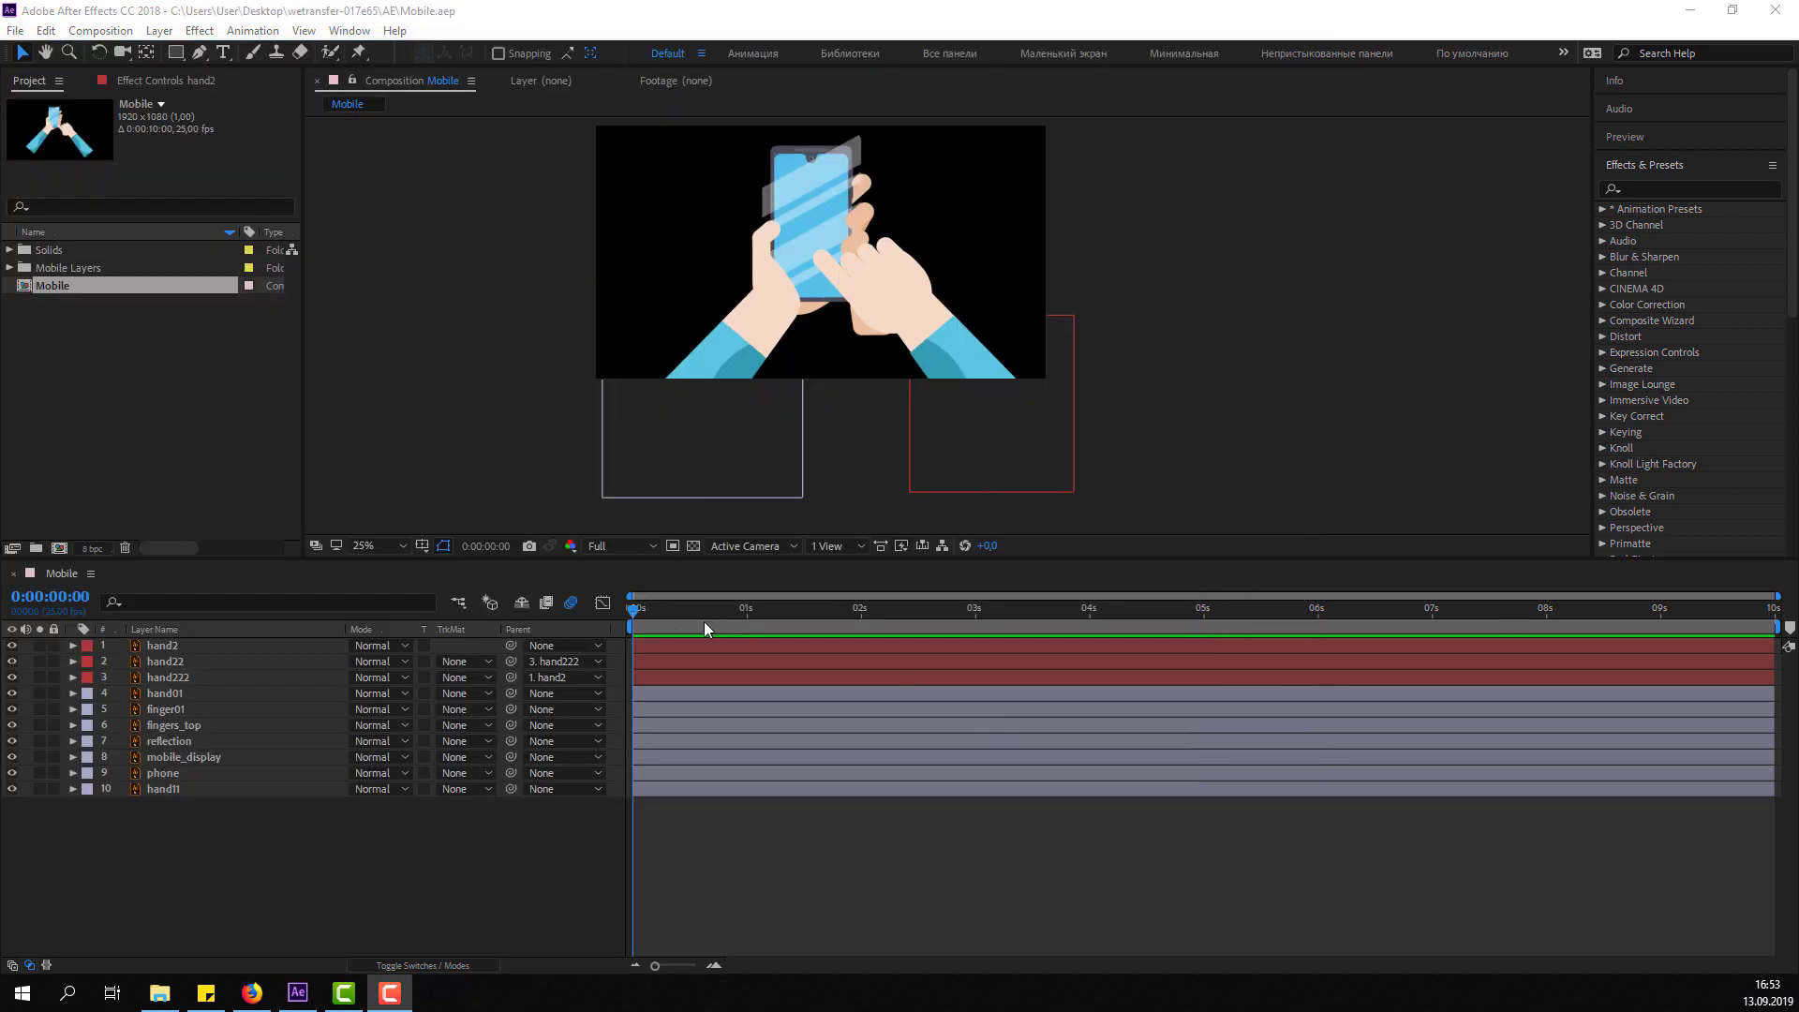
Save the project as Mobile.aep, then select the reflection, mobile_display and phone layers.
left_click(653, 620)
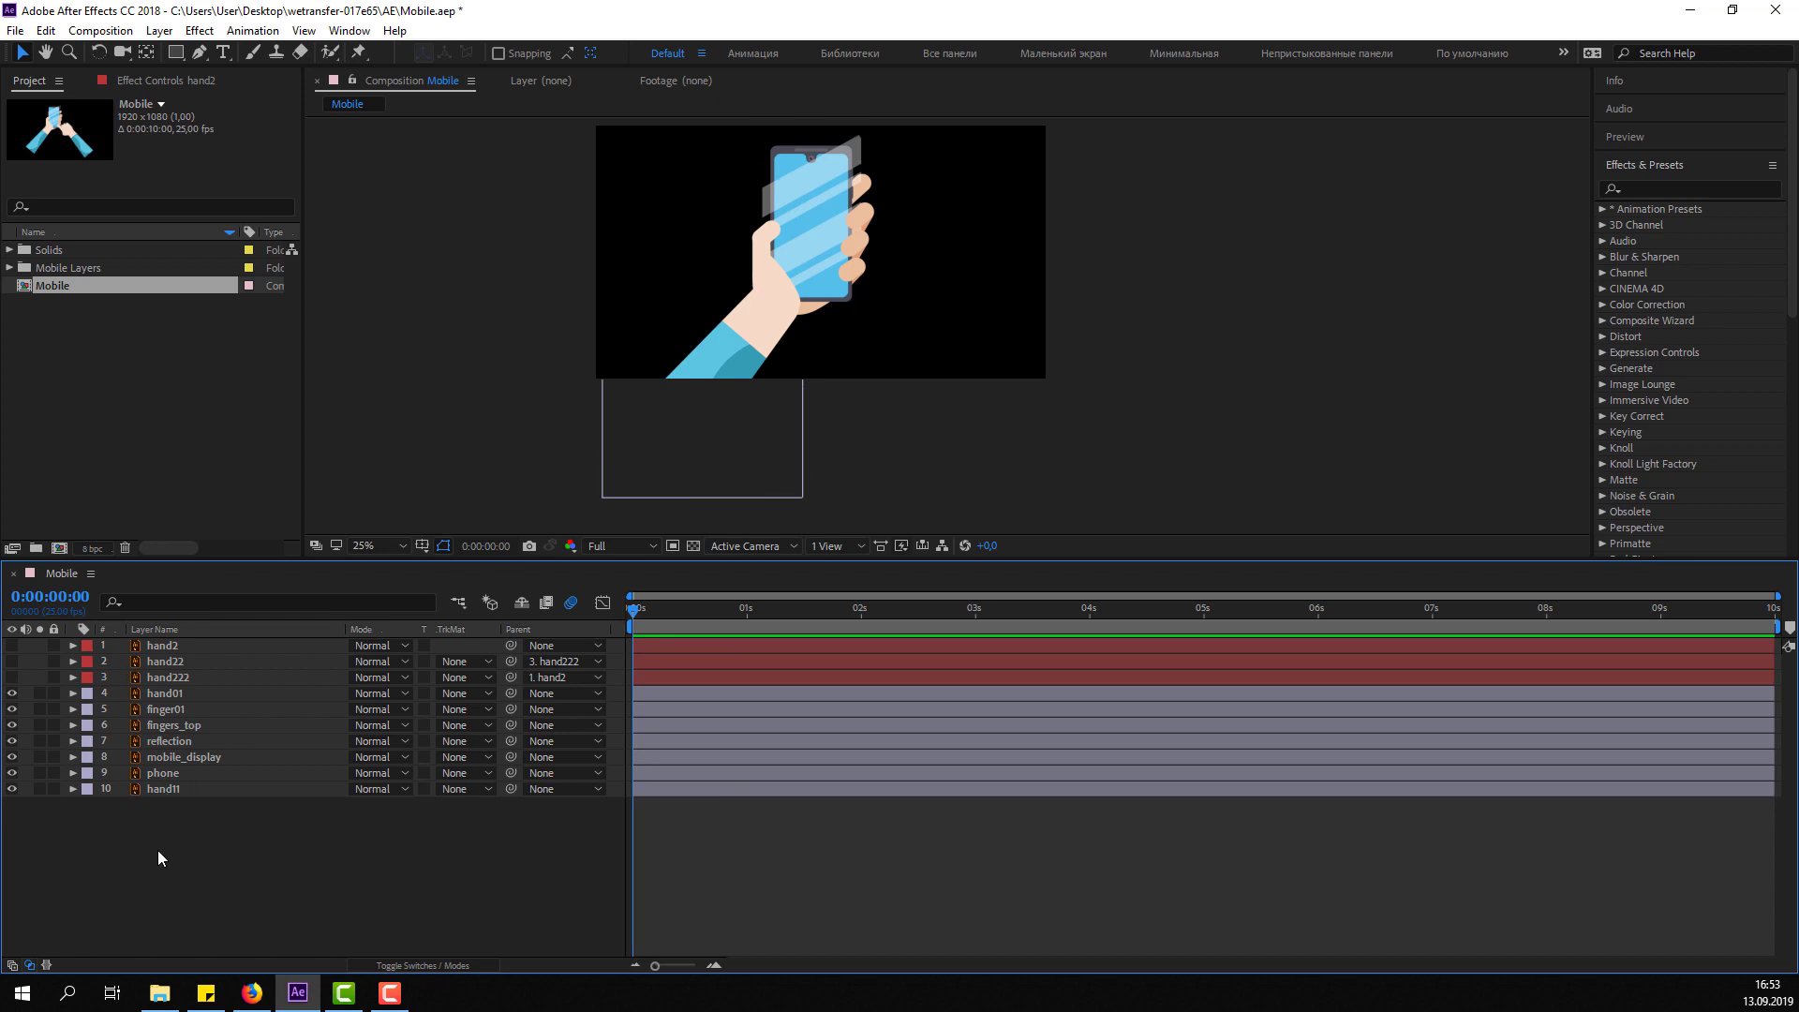
left_click(184, 757)
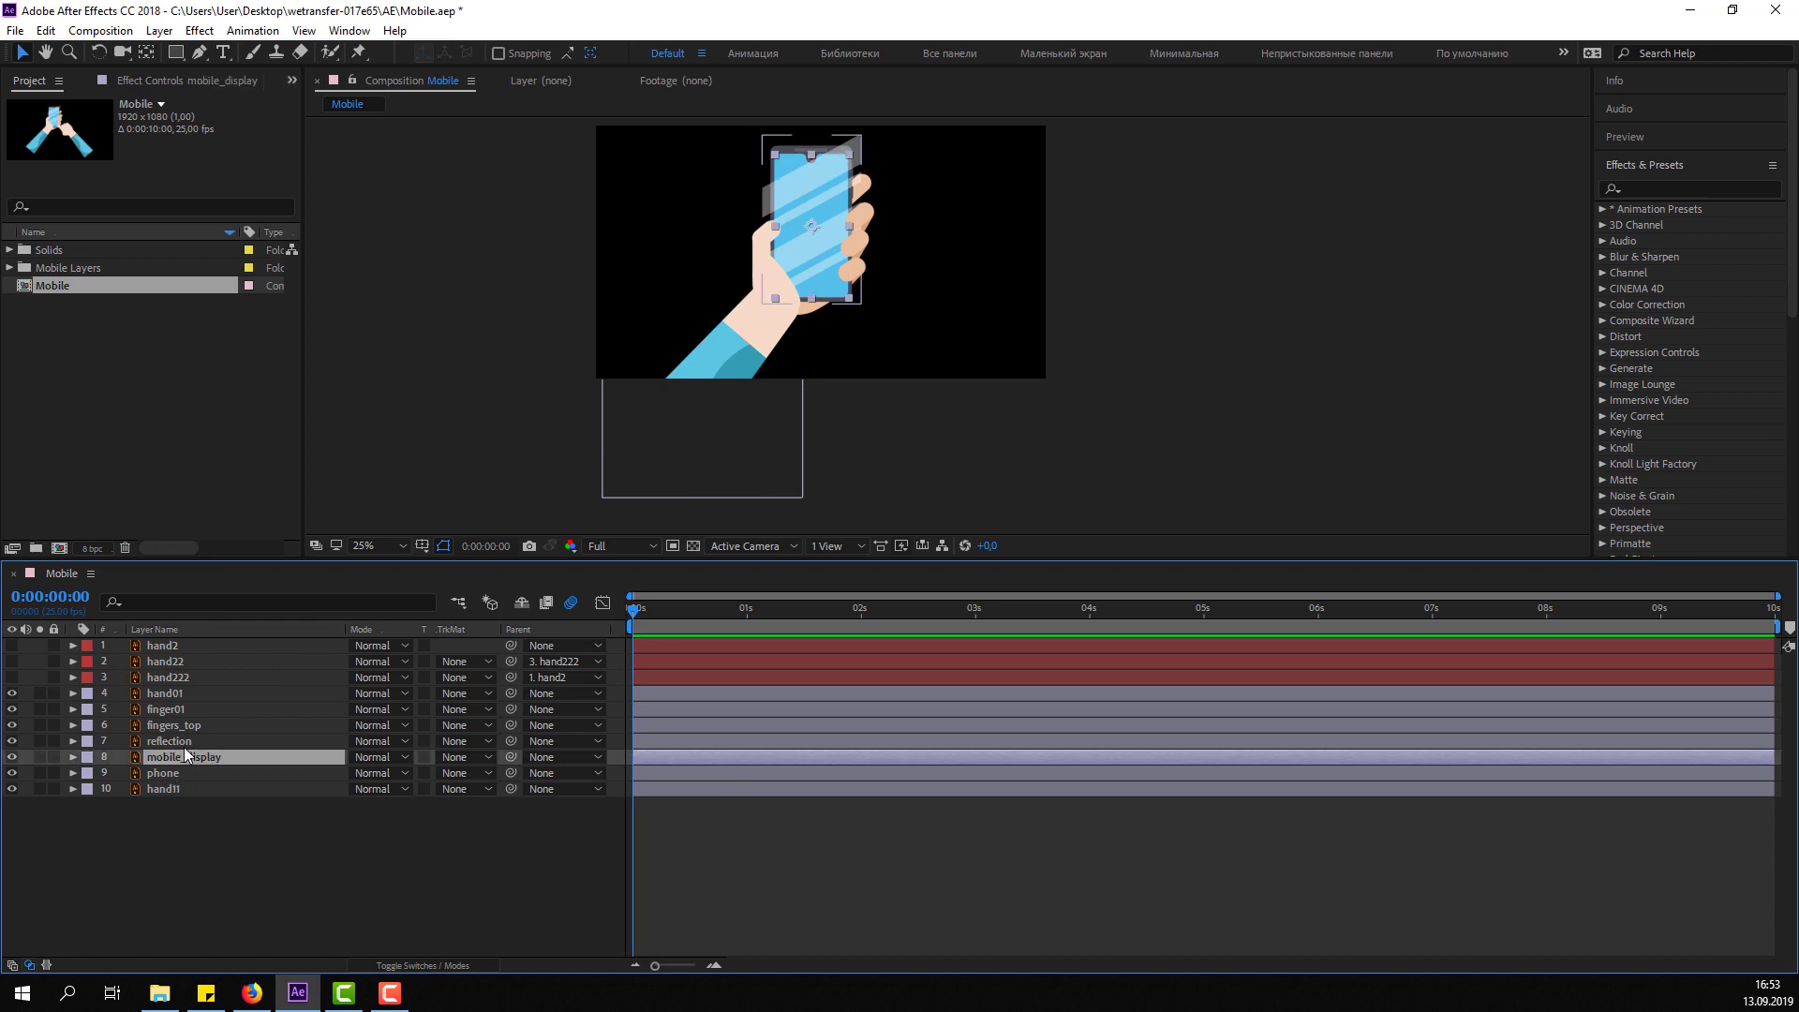
left_click(183, 746, "shift")
left_click_drag(12, 742, 13, 757)
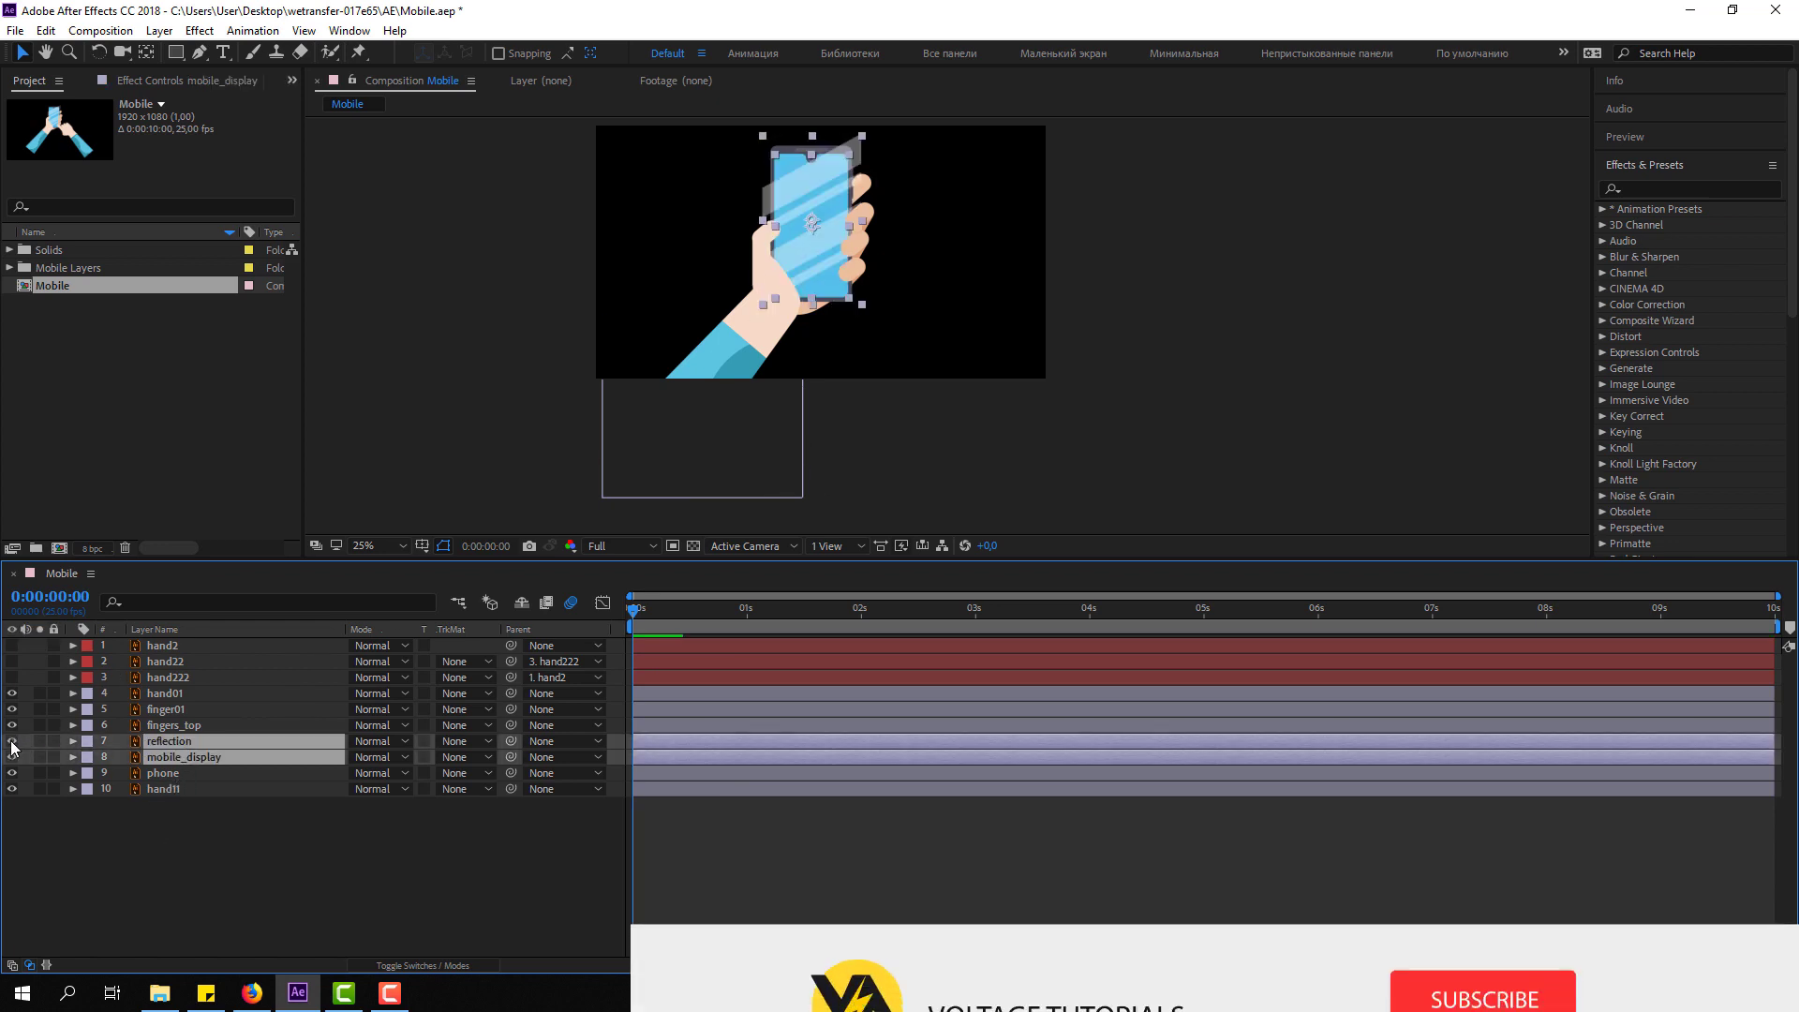
left_click(169, 774, "ctrl")
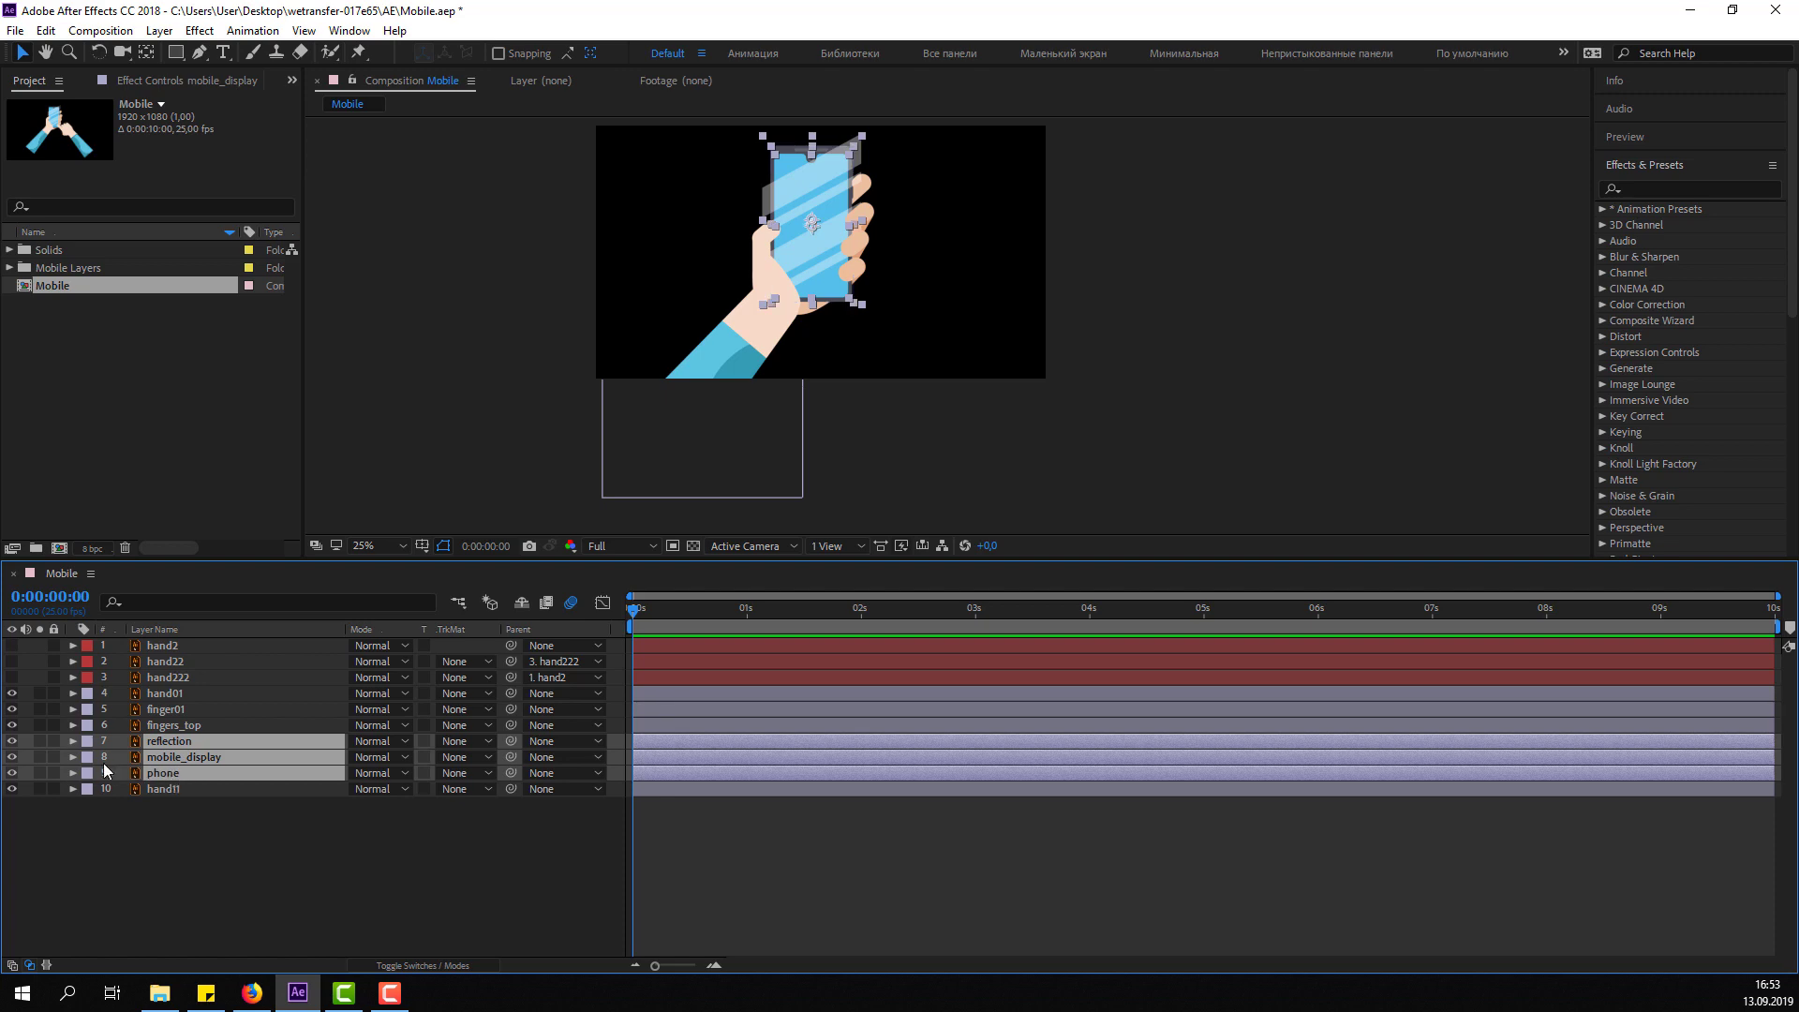
left_click_drag(12, 741, 13, 773)
Pre-compose reflection, mobile_display and phone into MOBILE and draw a region of interest around the phone.
right_click(161, 766)
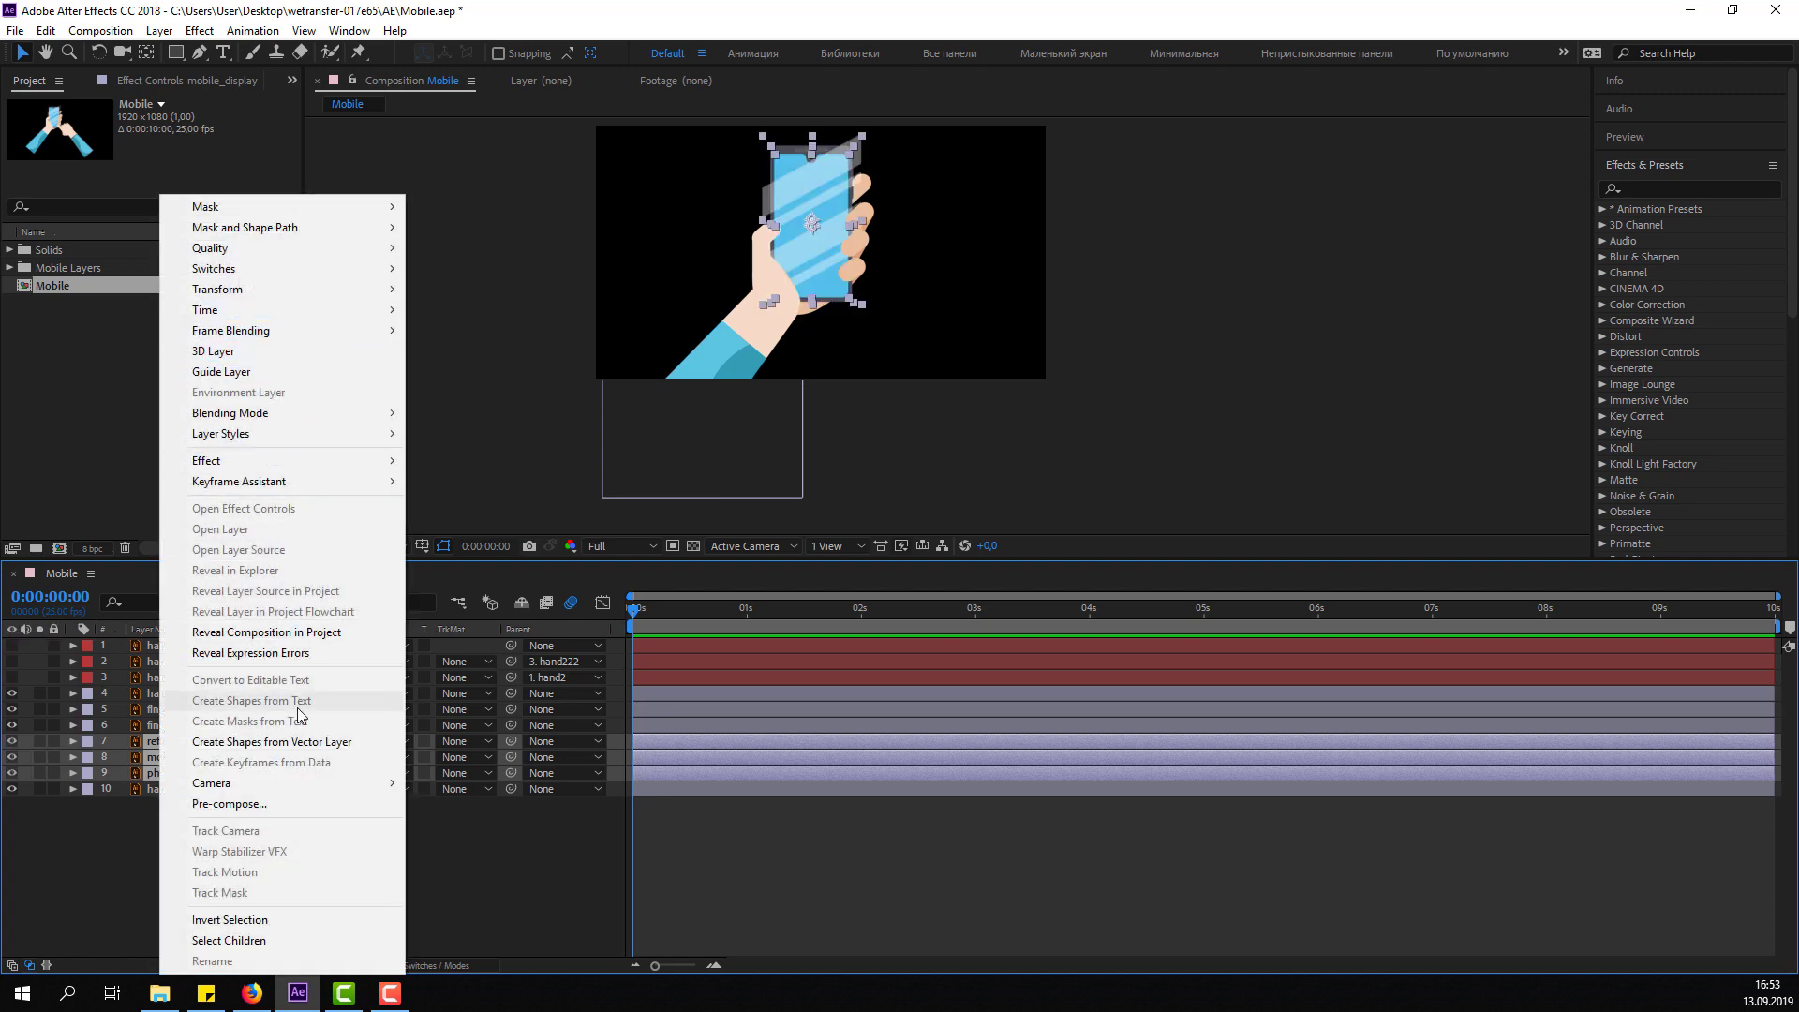
left_click(265, 806)
type("MOBILE")
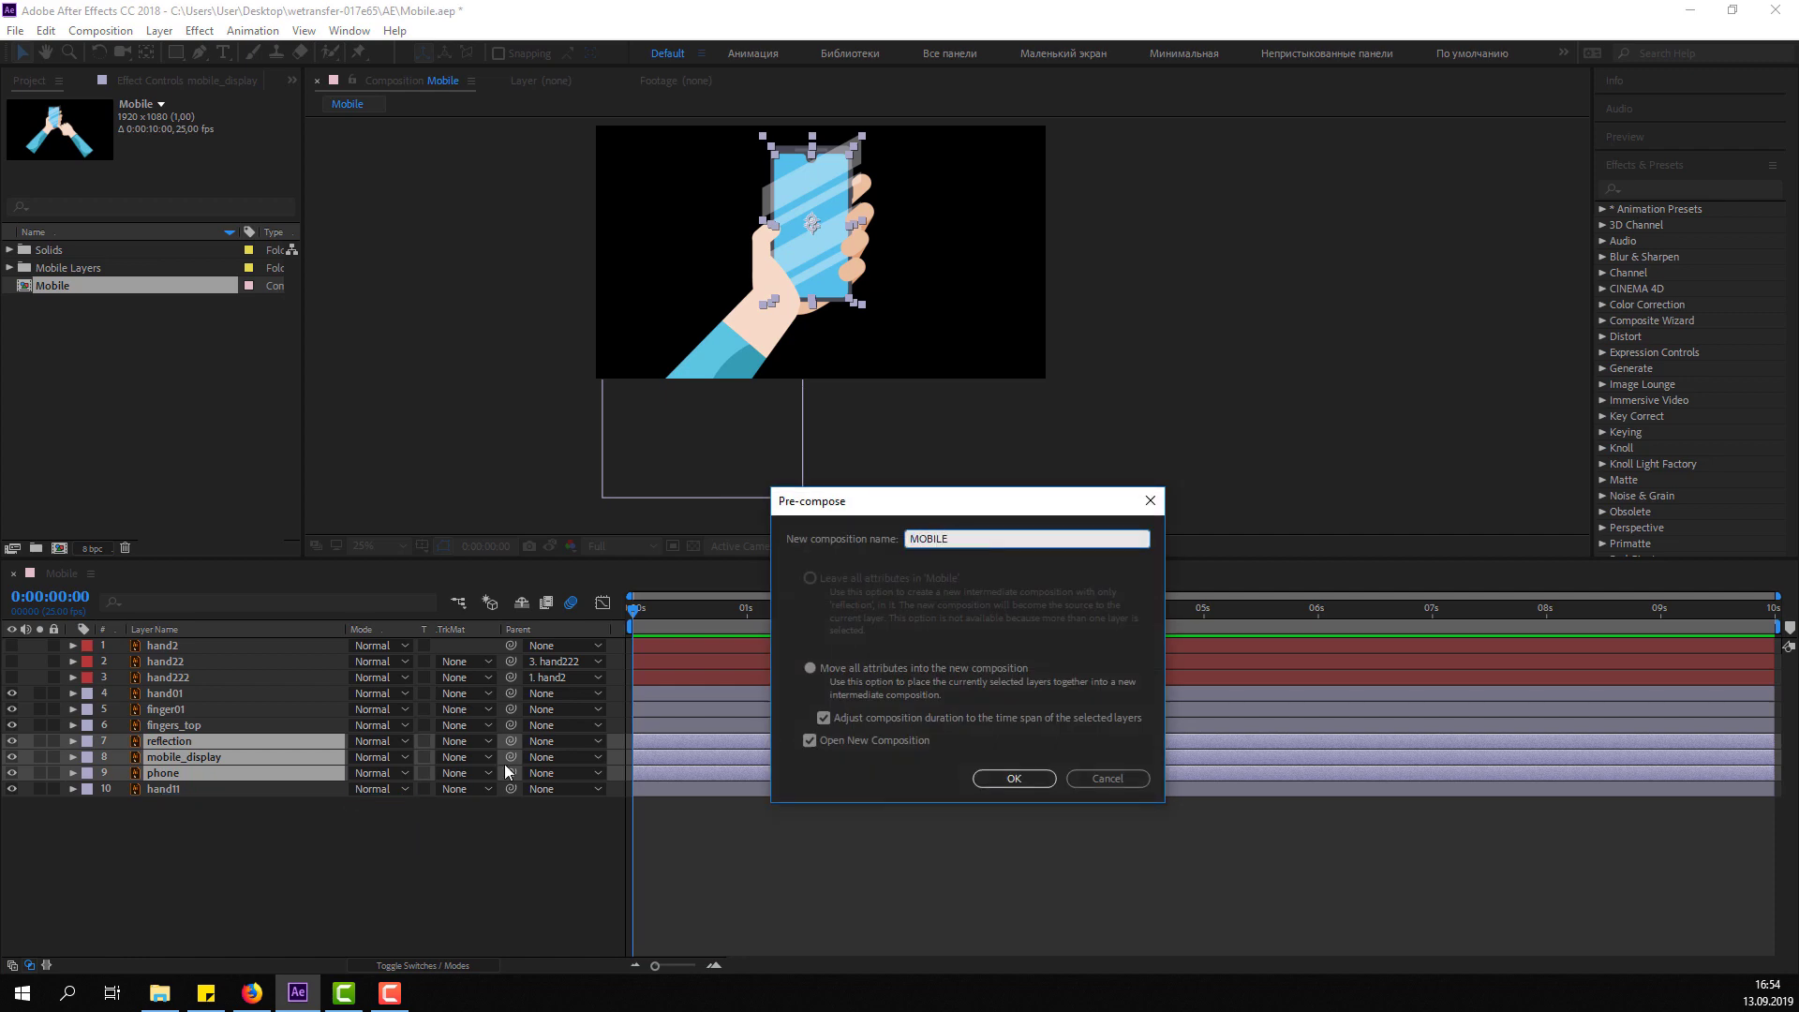
left_click(1017, 785)
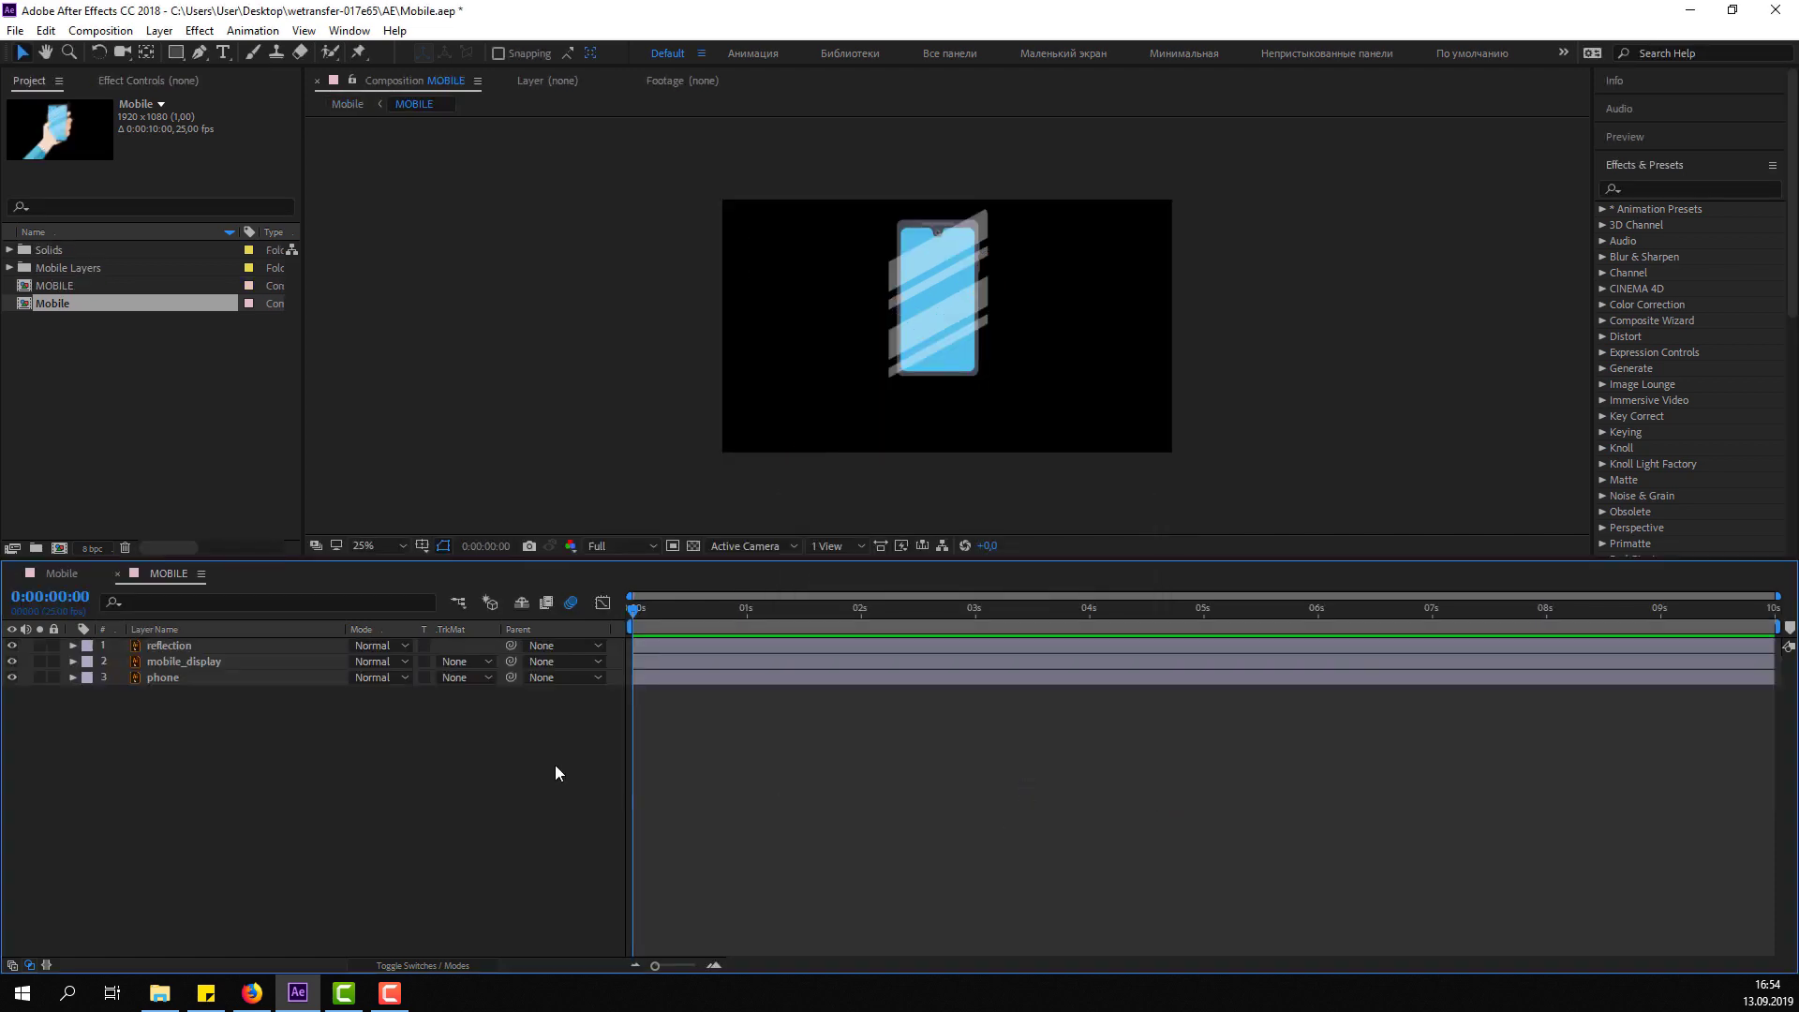
left_click(672, 545)
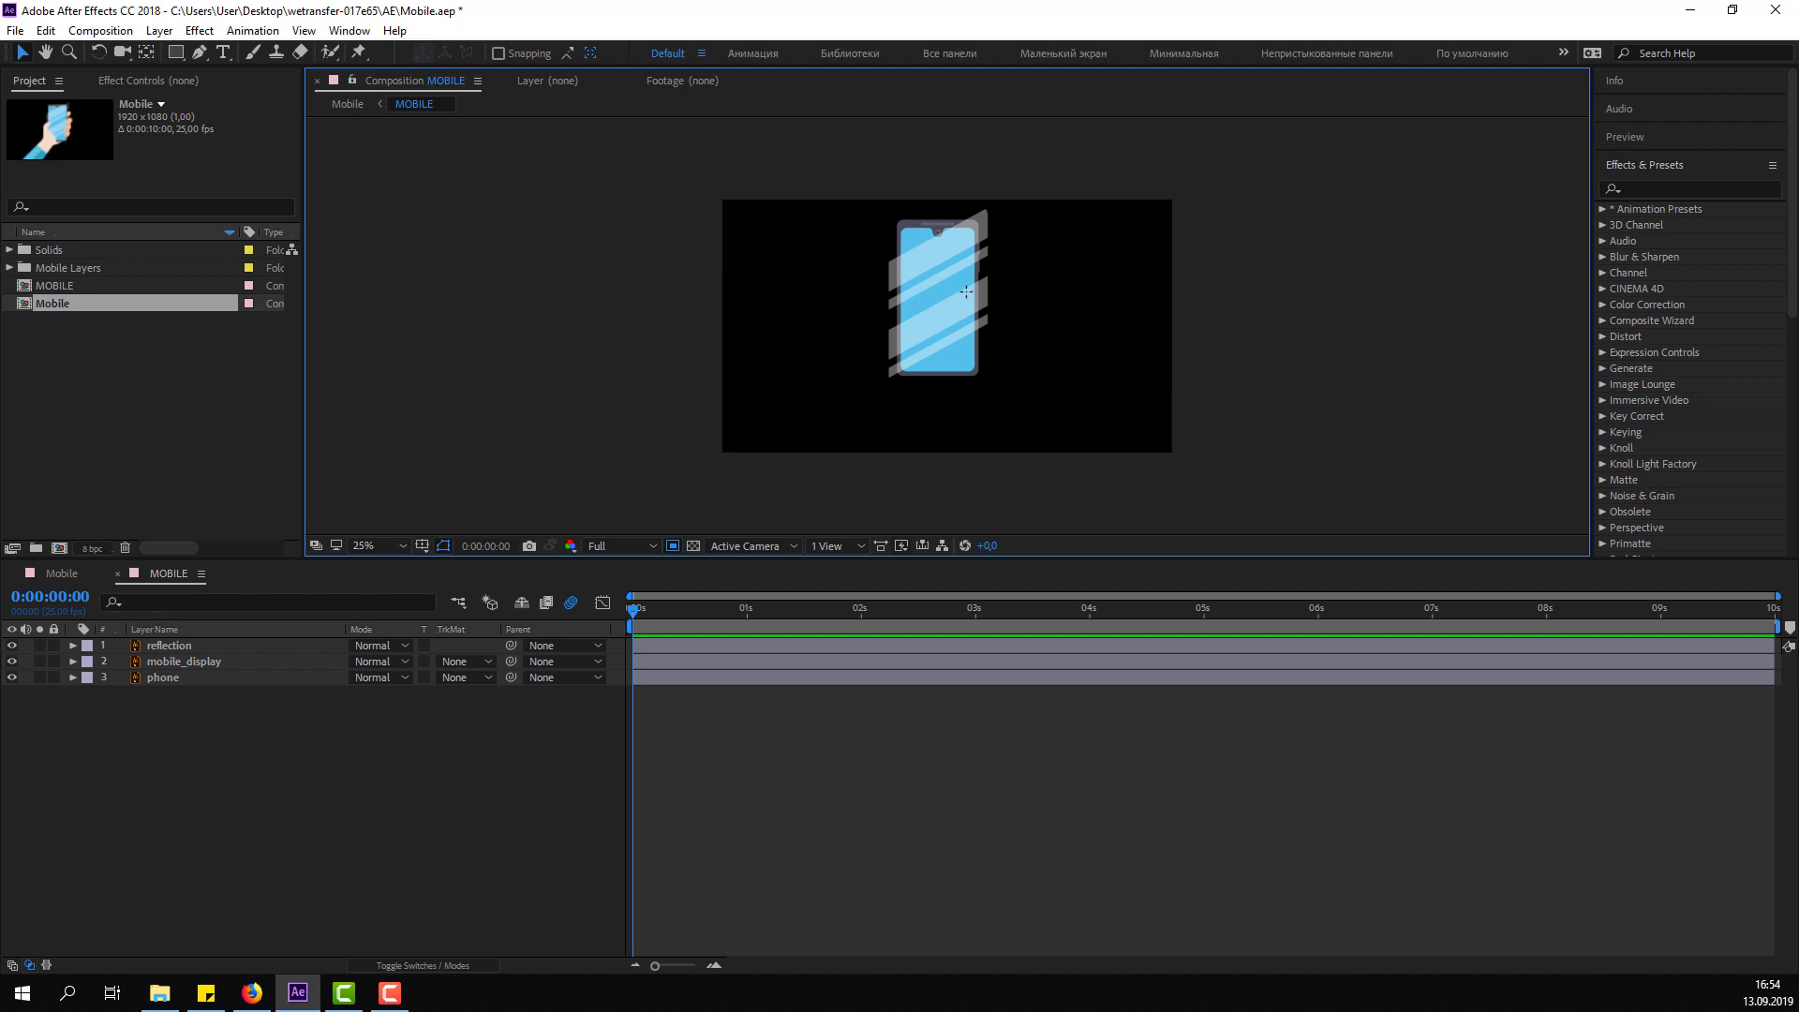
left_click_drag(873, 199, 1005, 397)
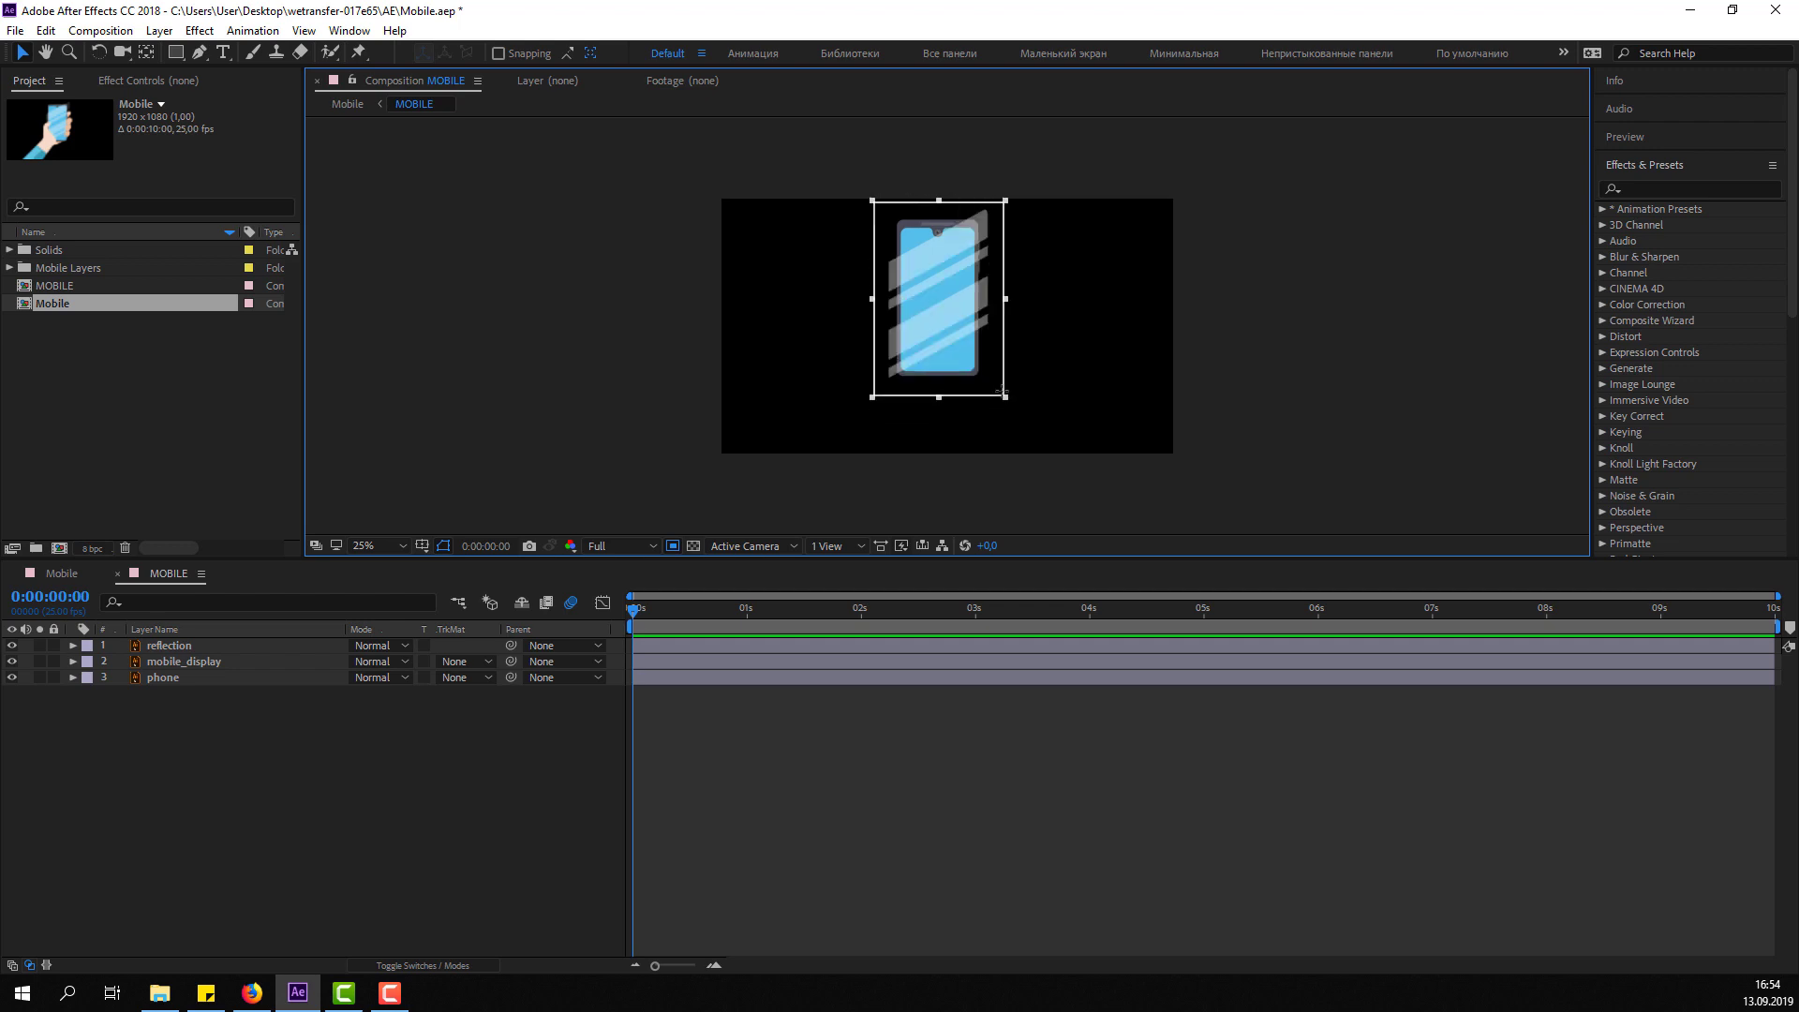
Crop the MOBILE composition to its region of interest and view it at 50%.
left_click(75, 33)
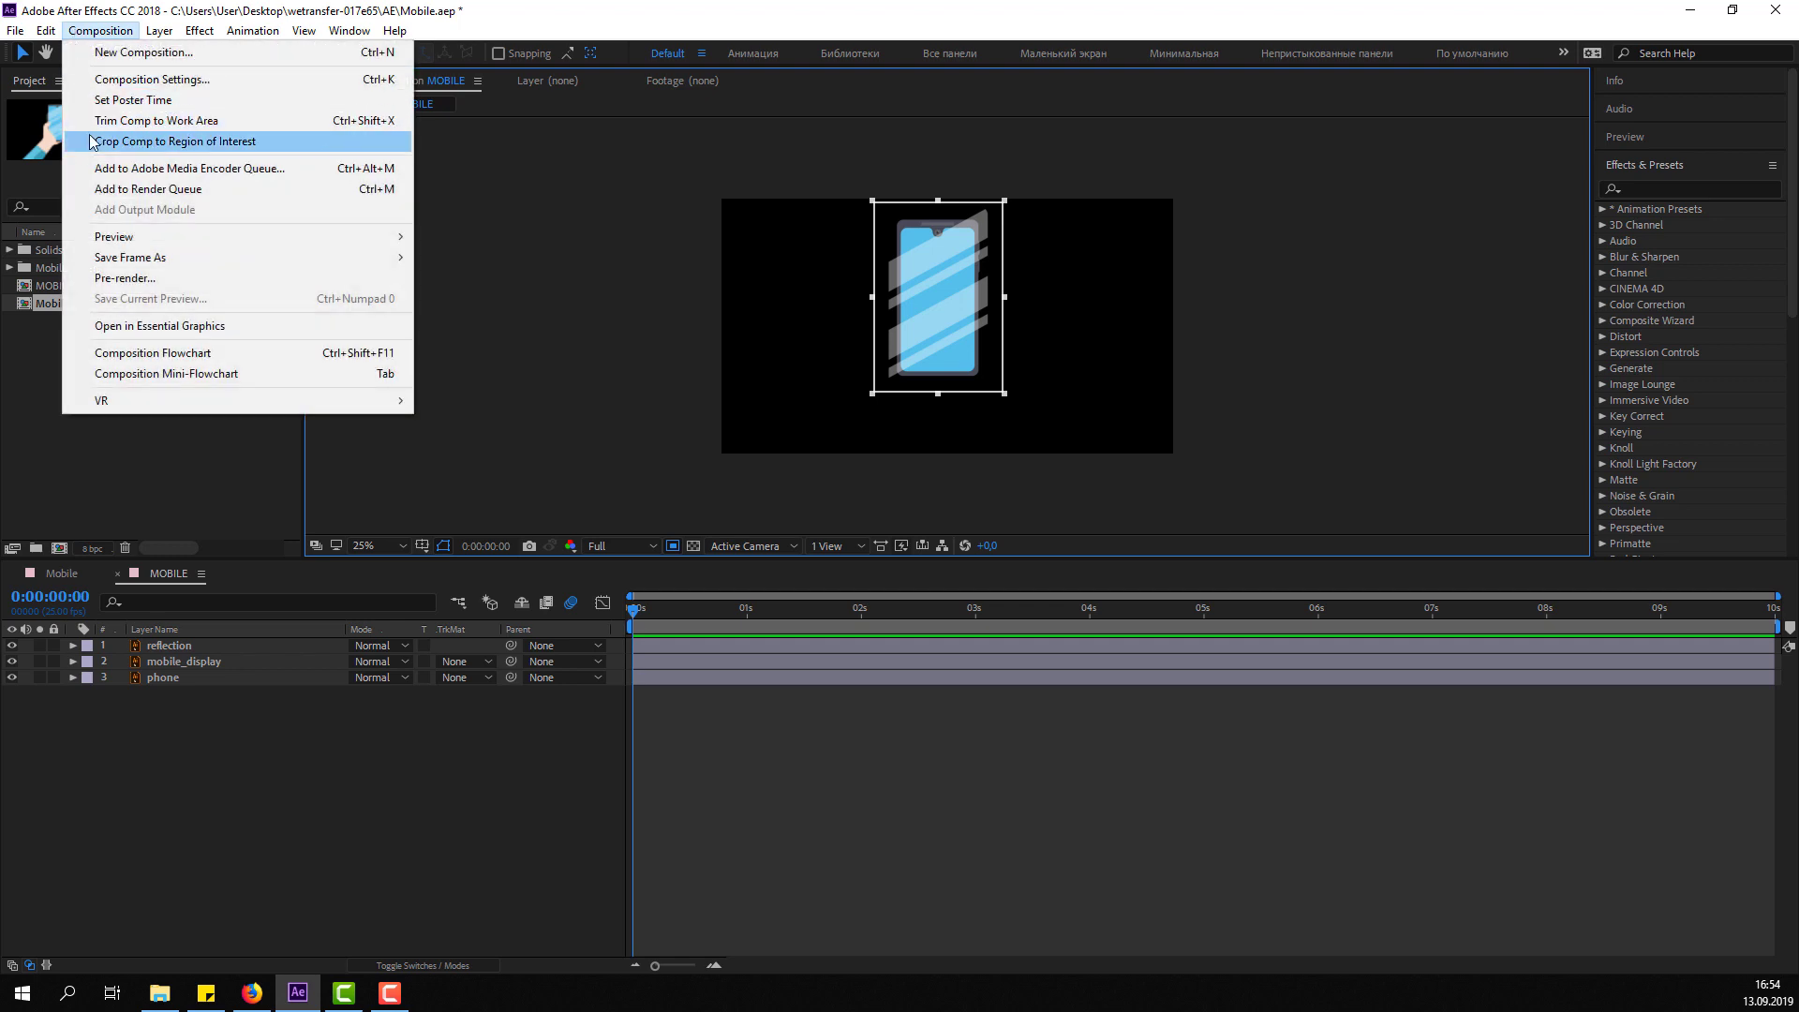
left_click(141, 140)
left_click(387, 542)
left_click(440, 757)
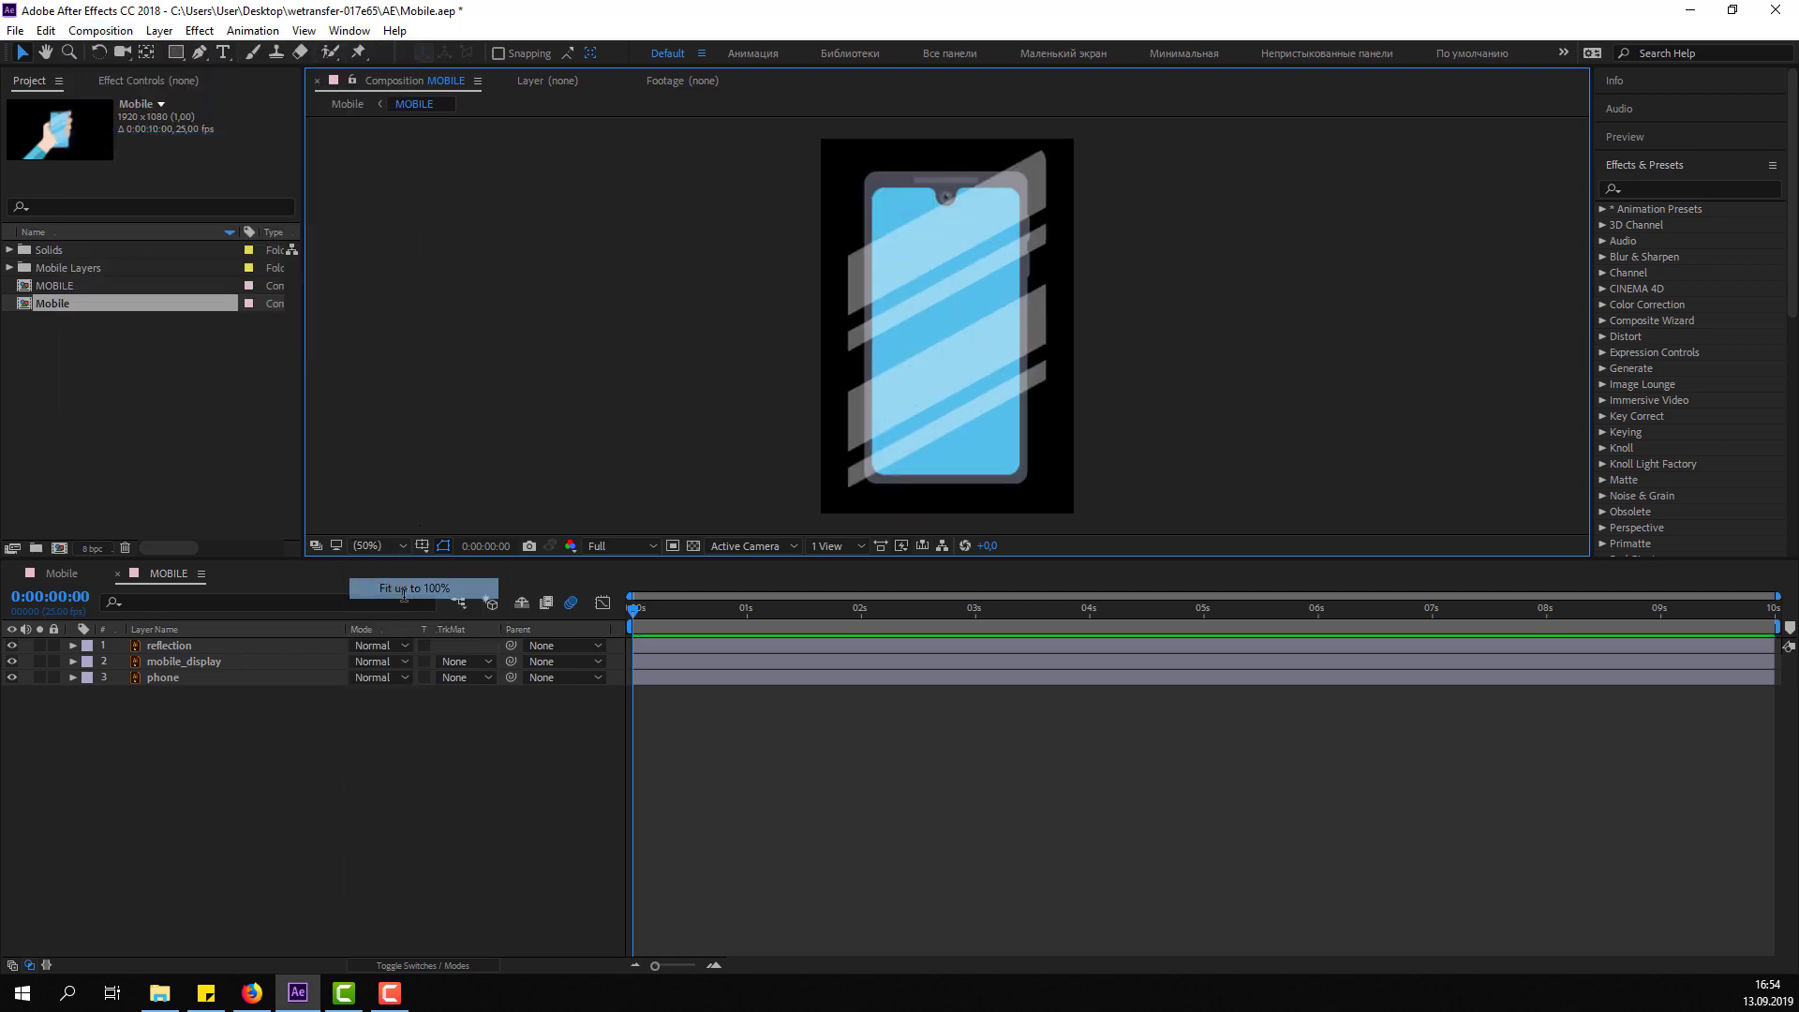
Show the switches columns, enlarge the viewer, and select the mobile_display layer.
left_click(380, 960)
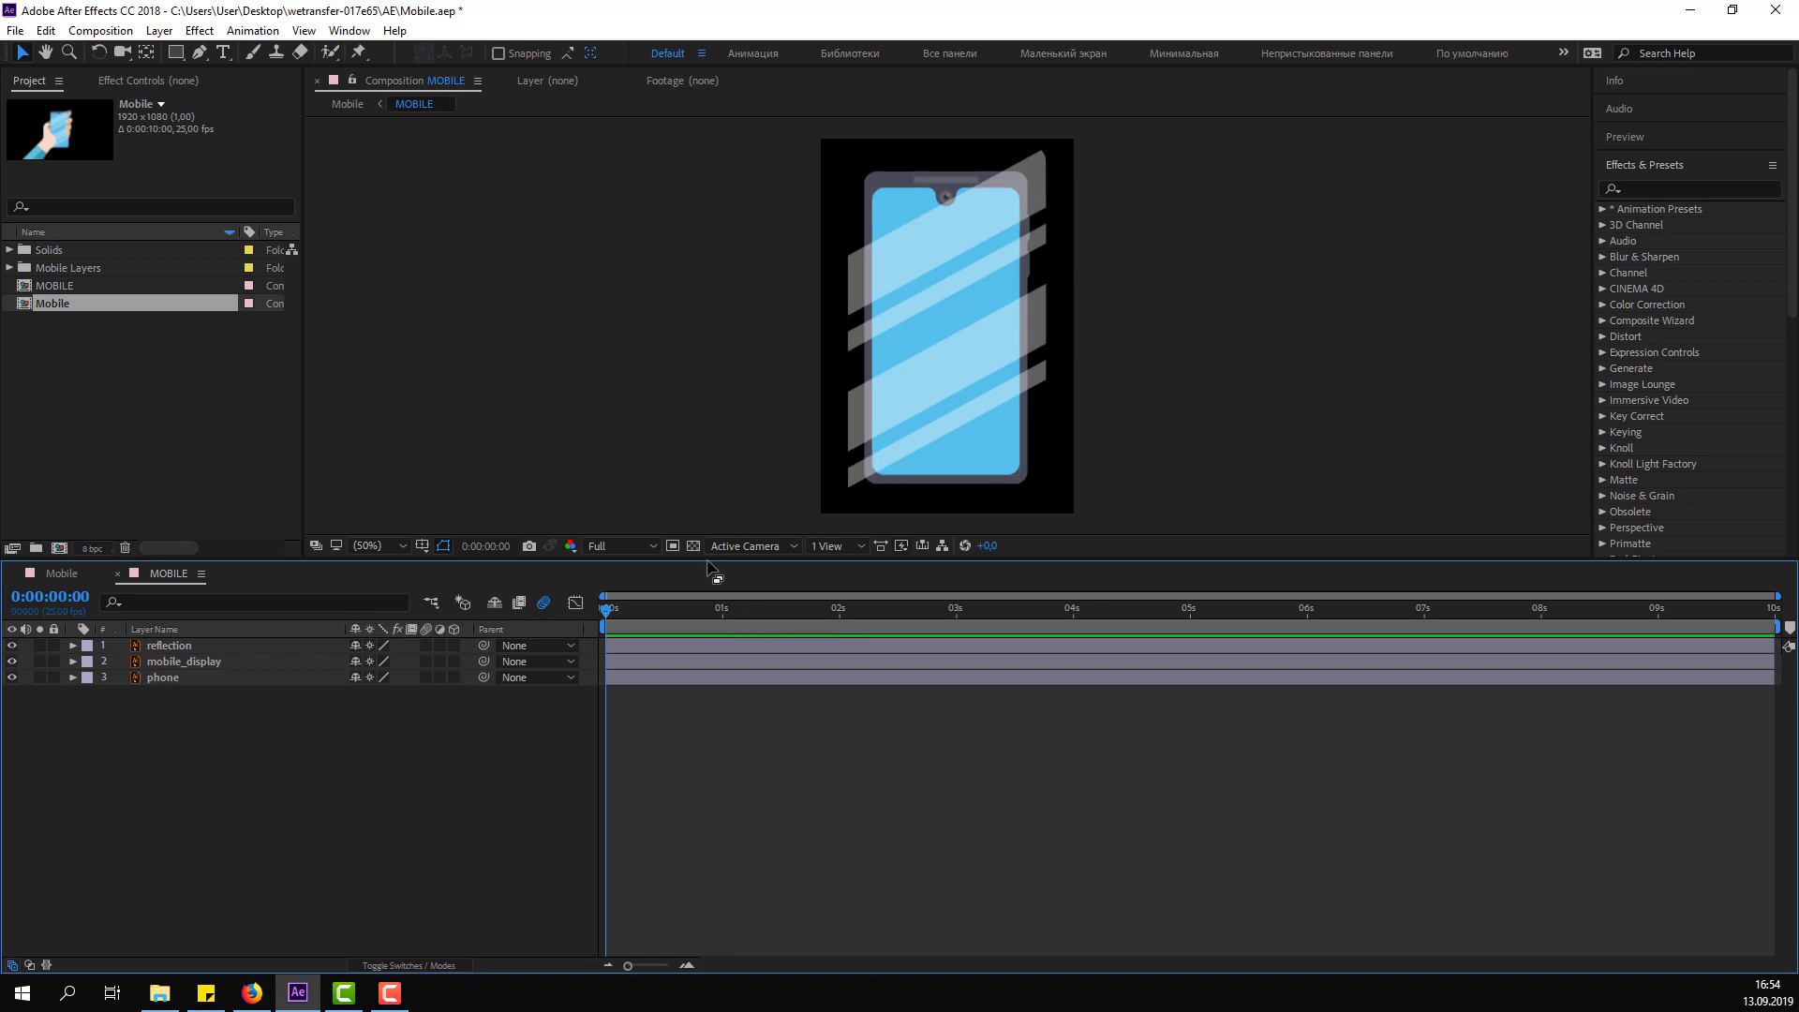
left_click_drag(708, 563, 667, 704)
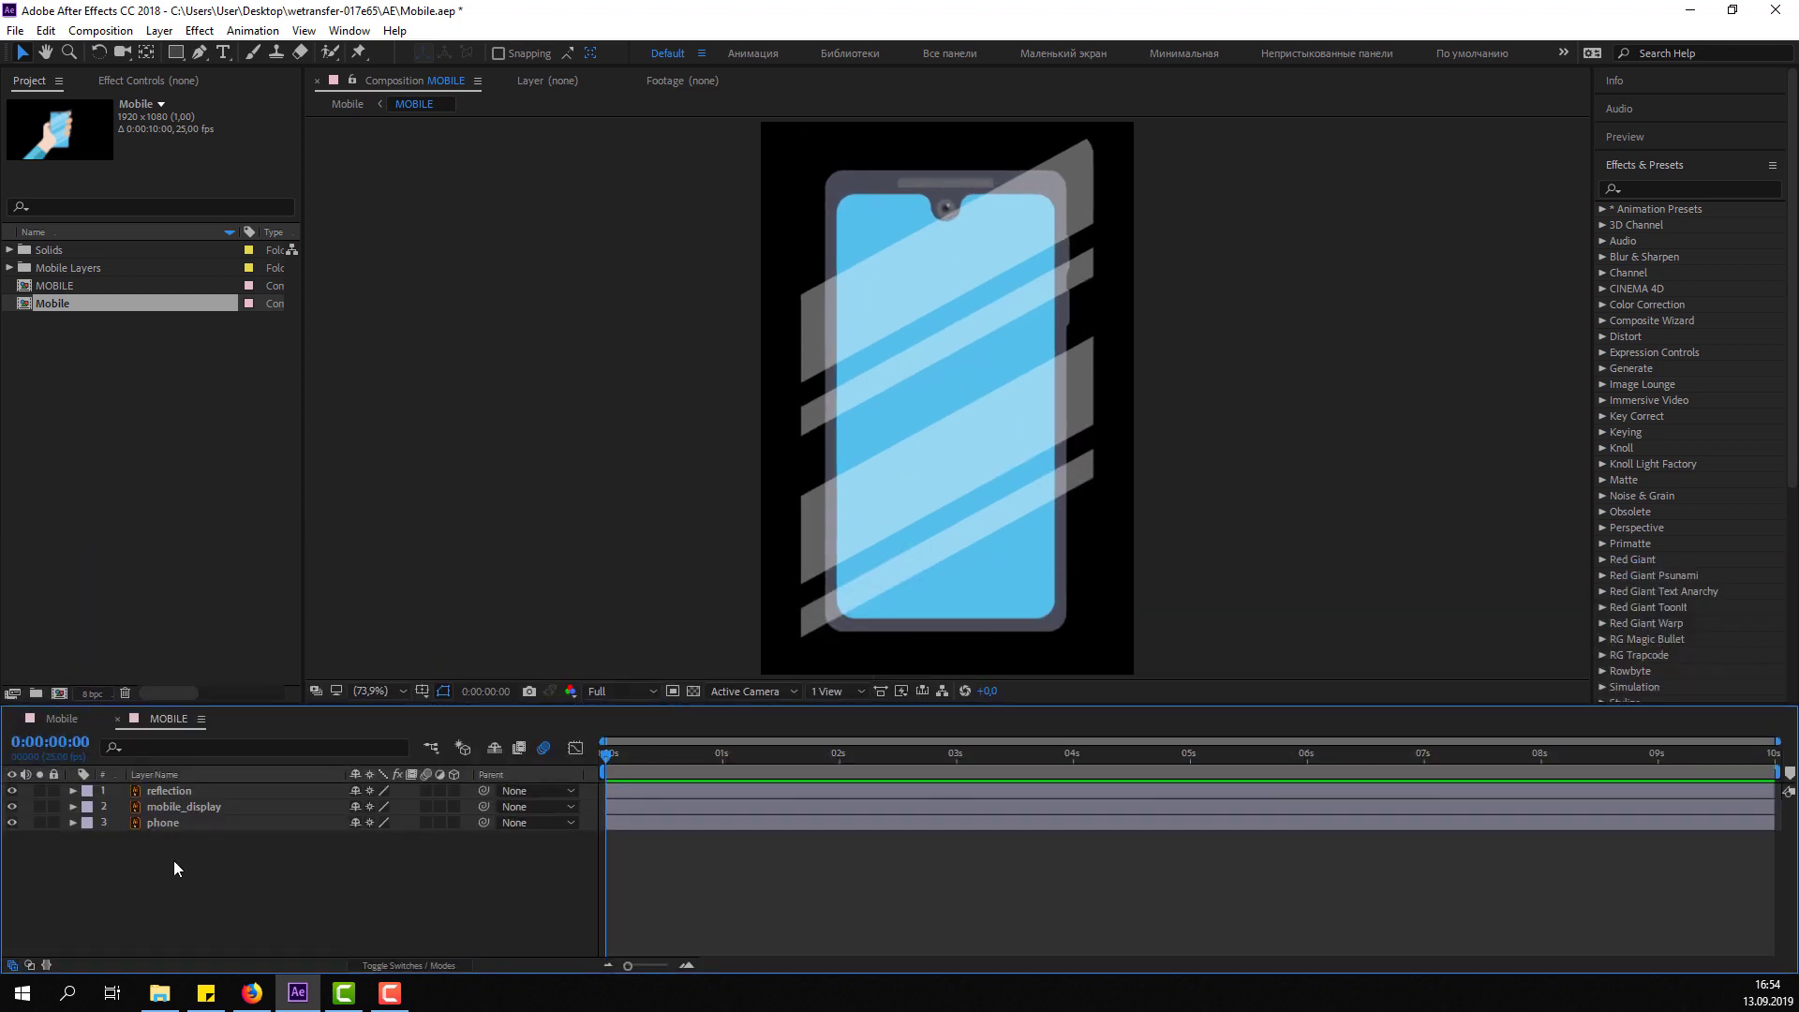
left_click(167, 795)
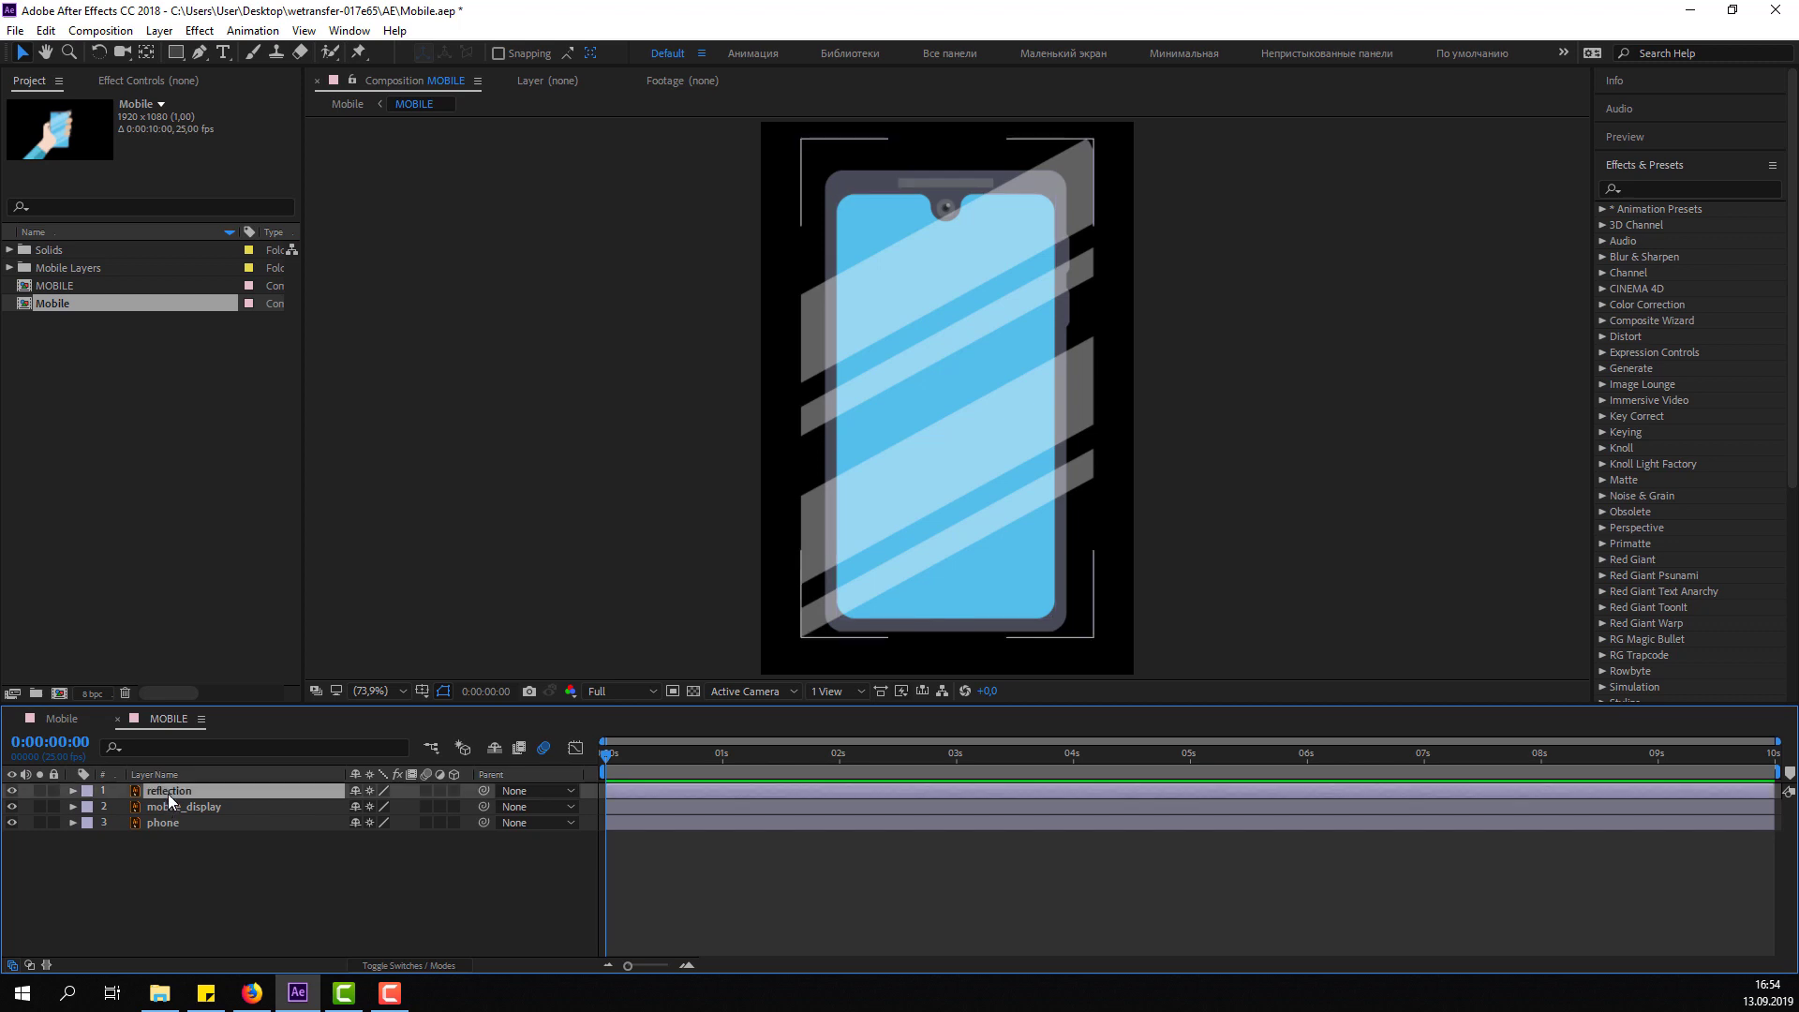
left_click(178, 809)
Duplicate mobile_display, move the copy to the top, and use it as reflection's Alpha Matte.
left_click(46, 31)
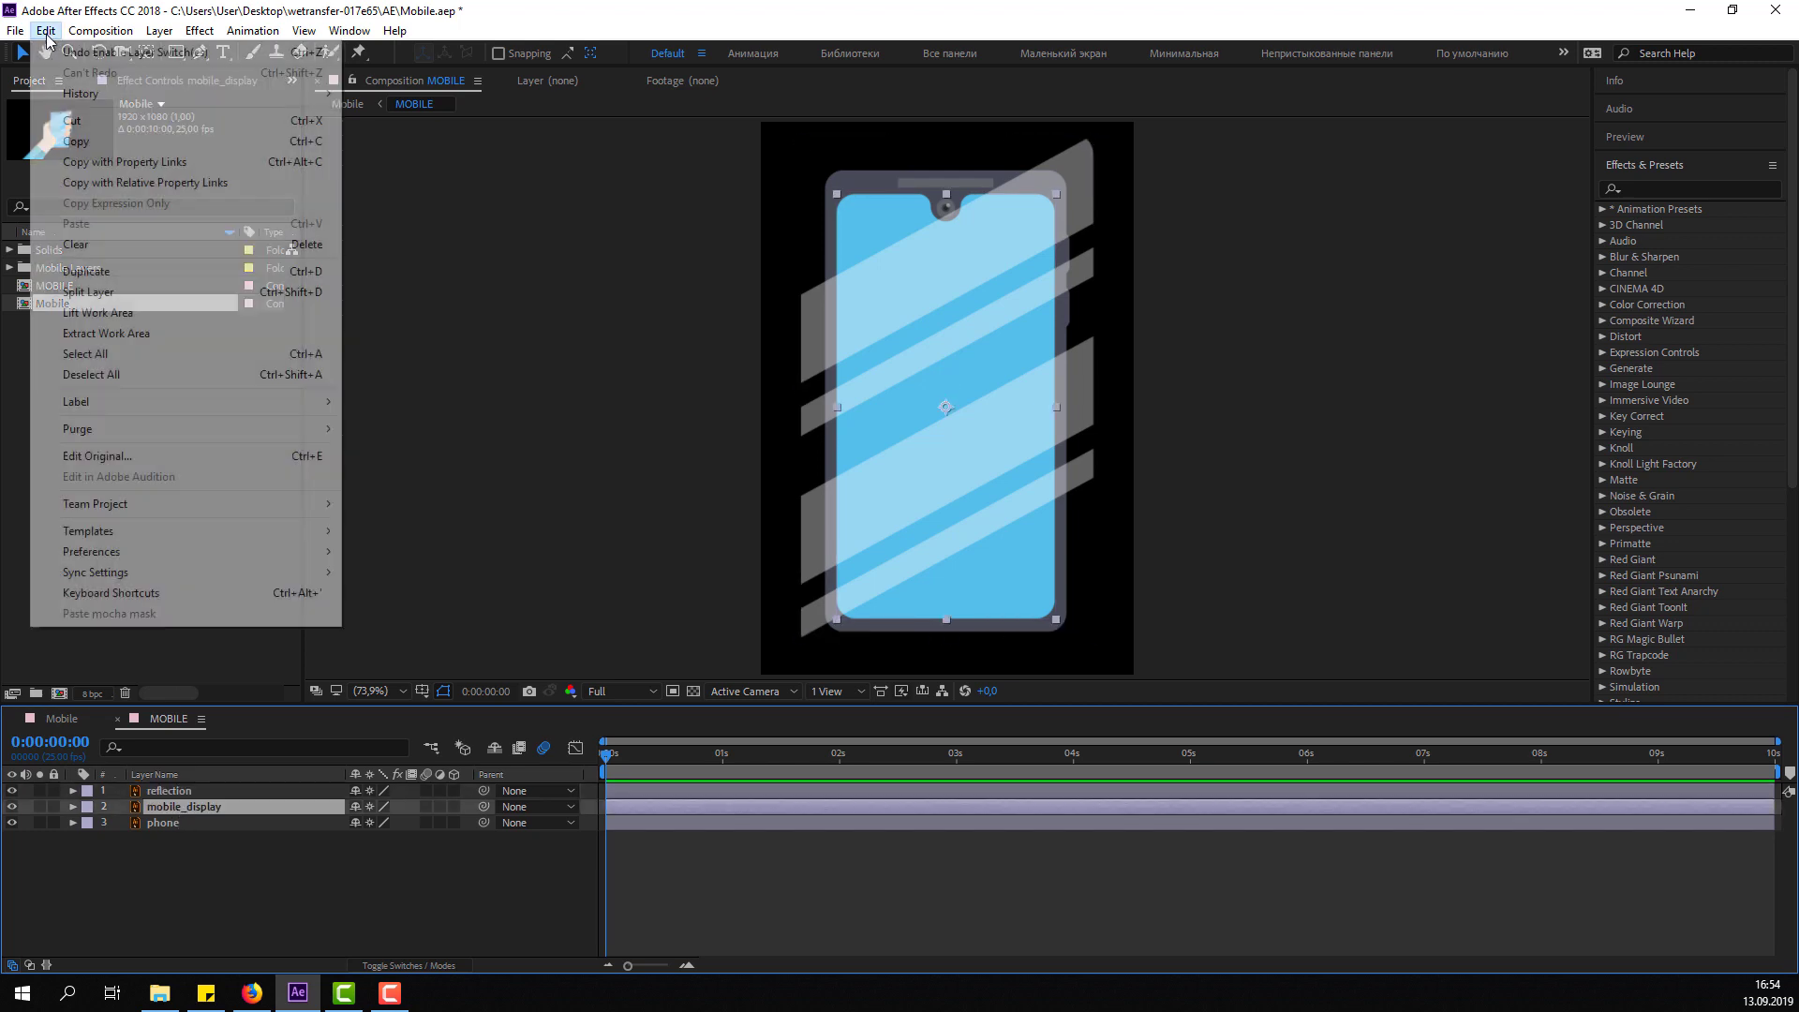
left_click(66, 271)
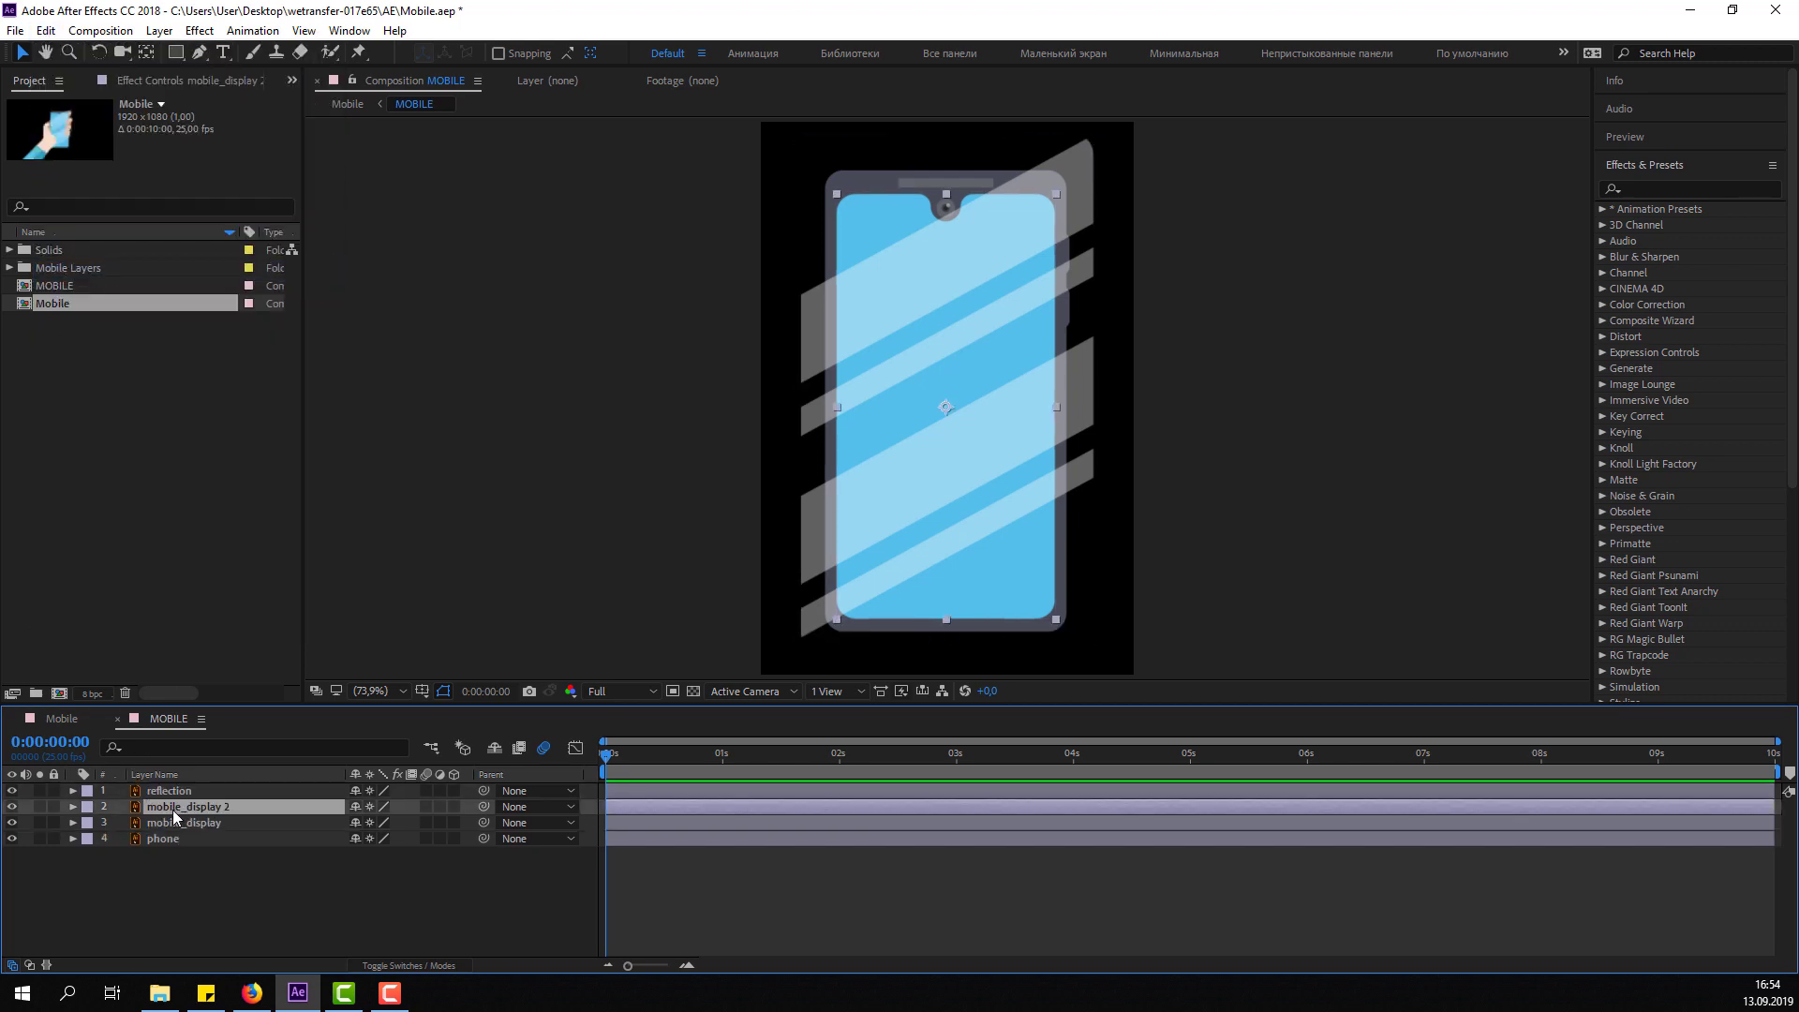
left_click_drag(183, 808, 185, 792)
left_click(183, 807)
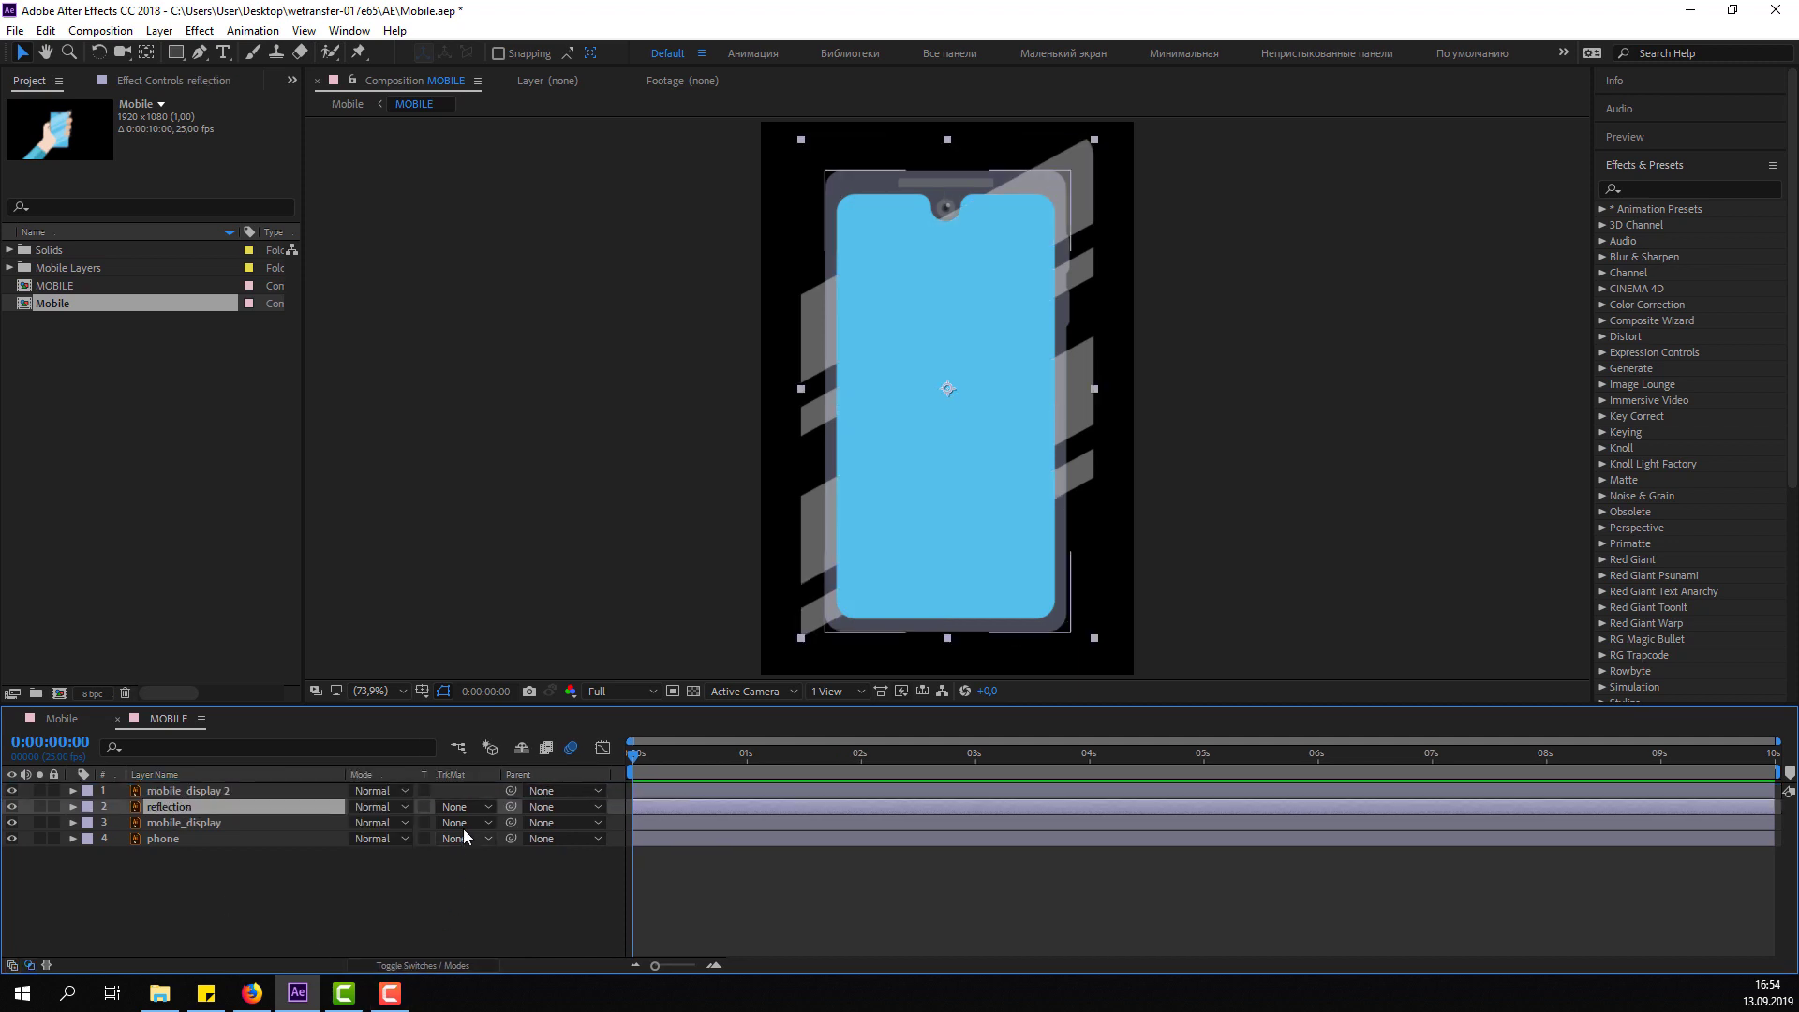
left_click(459, 807)
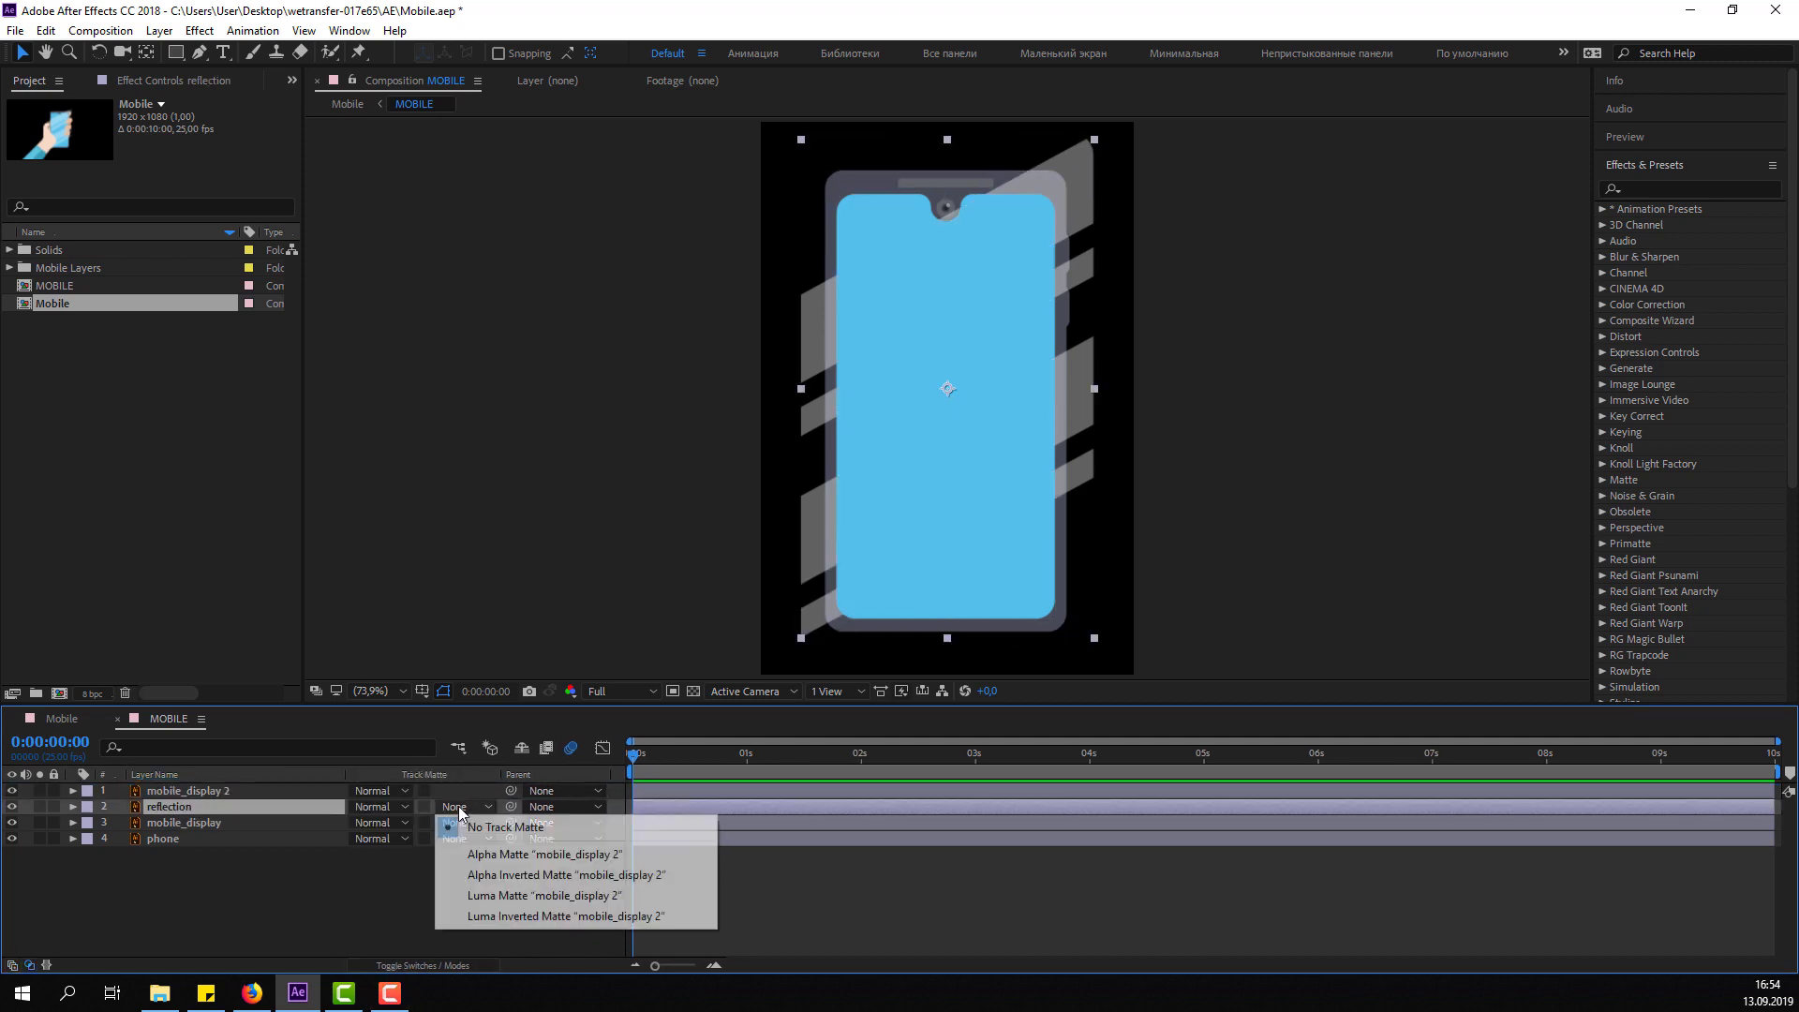
left_click(627, 855)
Scale the reflection to 247%, position its stripes over the screen, and save the project.
left_click_drag(923, 311, 896, 66)
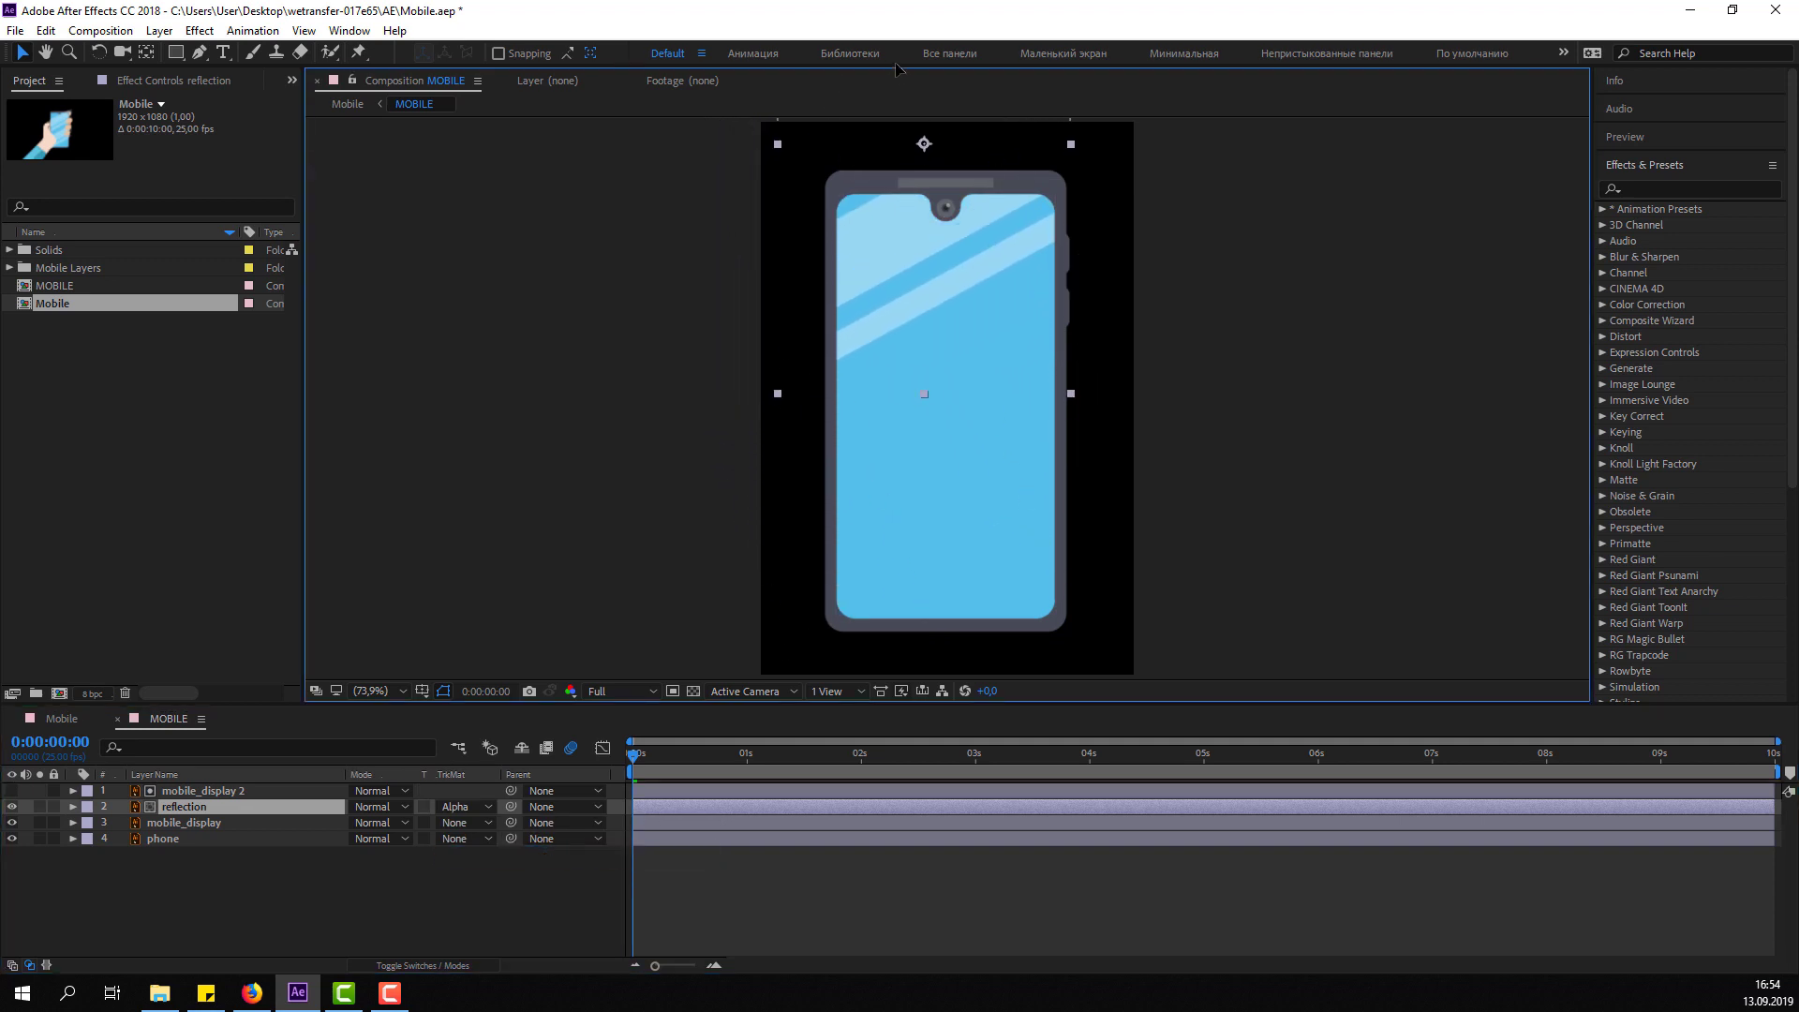
key("comma")
key("comma")
key("ctrl+alt+f")
key("s")
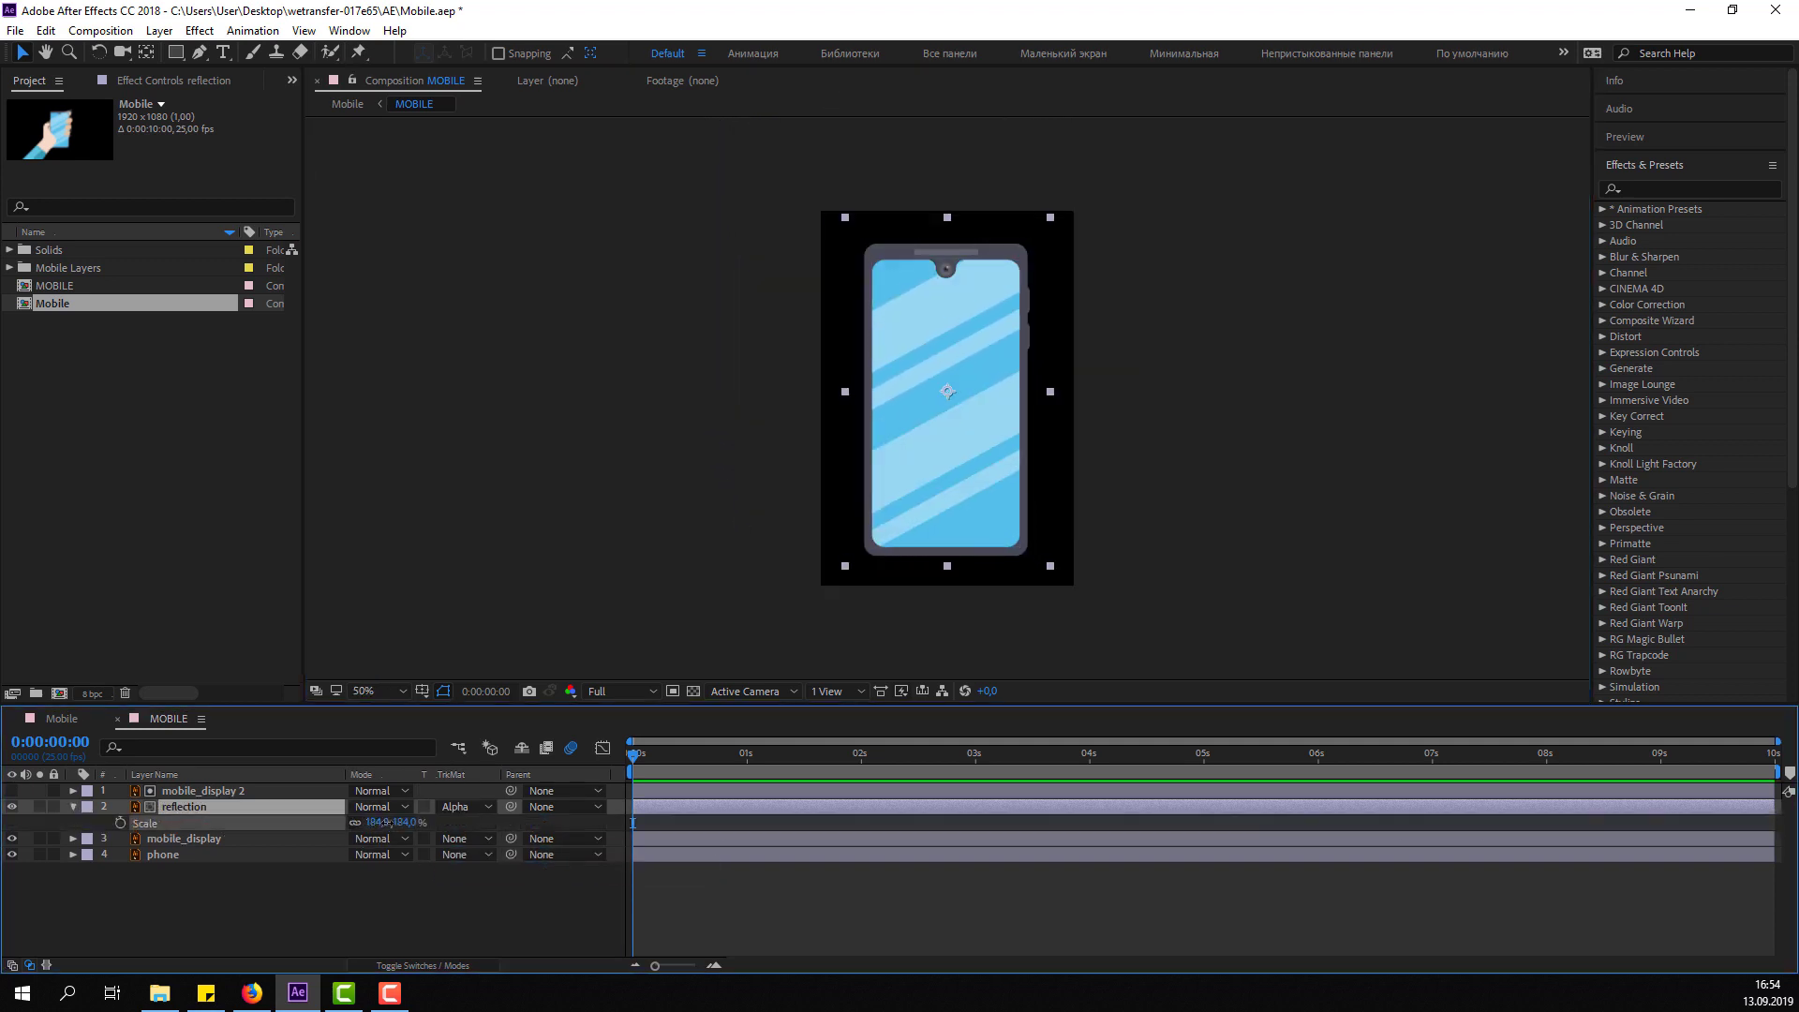
left_click_drag(387, 822, 445, 822)
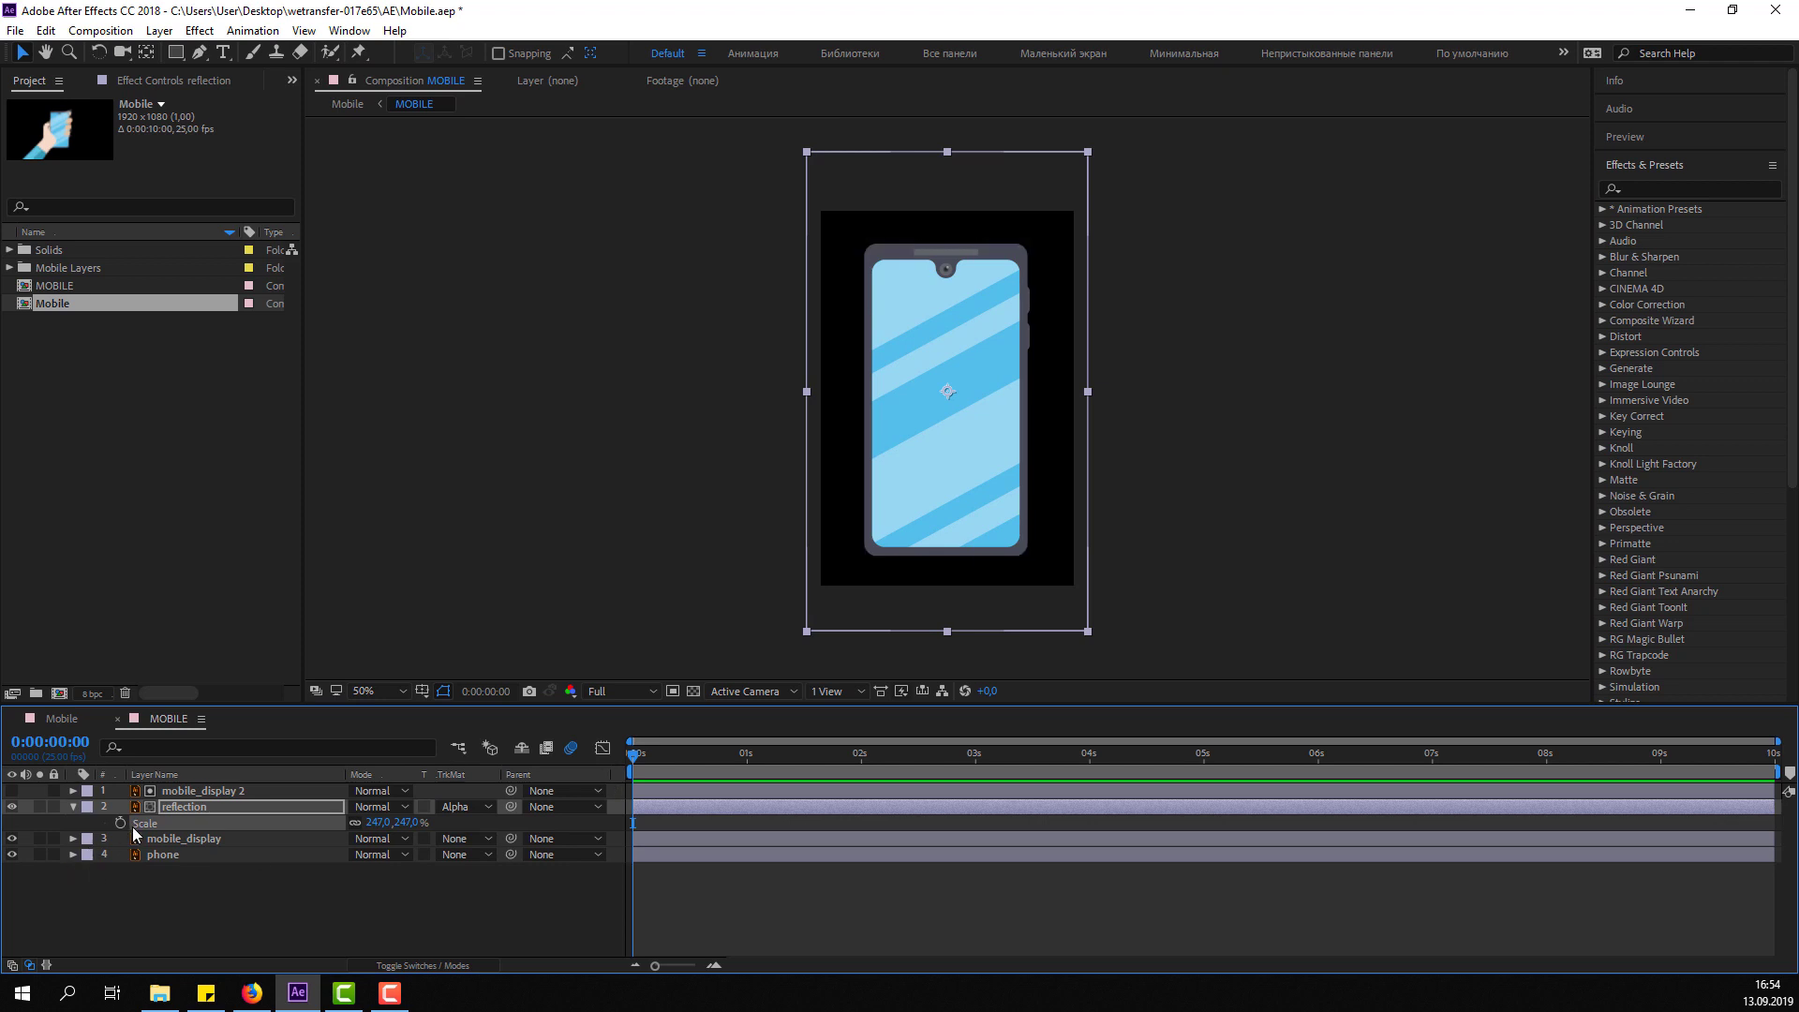
mouse_move(895, 312)
left_mouse_down()
mouse_move(992, 611)
mouse_move(938, 517)
mouse_move(917, 395)
left_mouse_up()
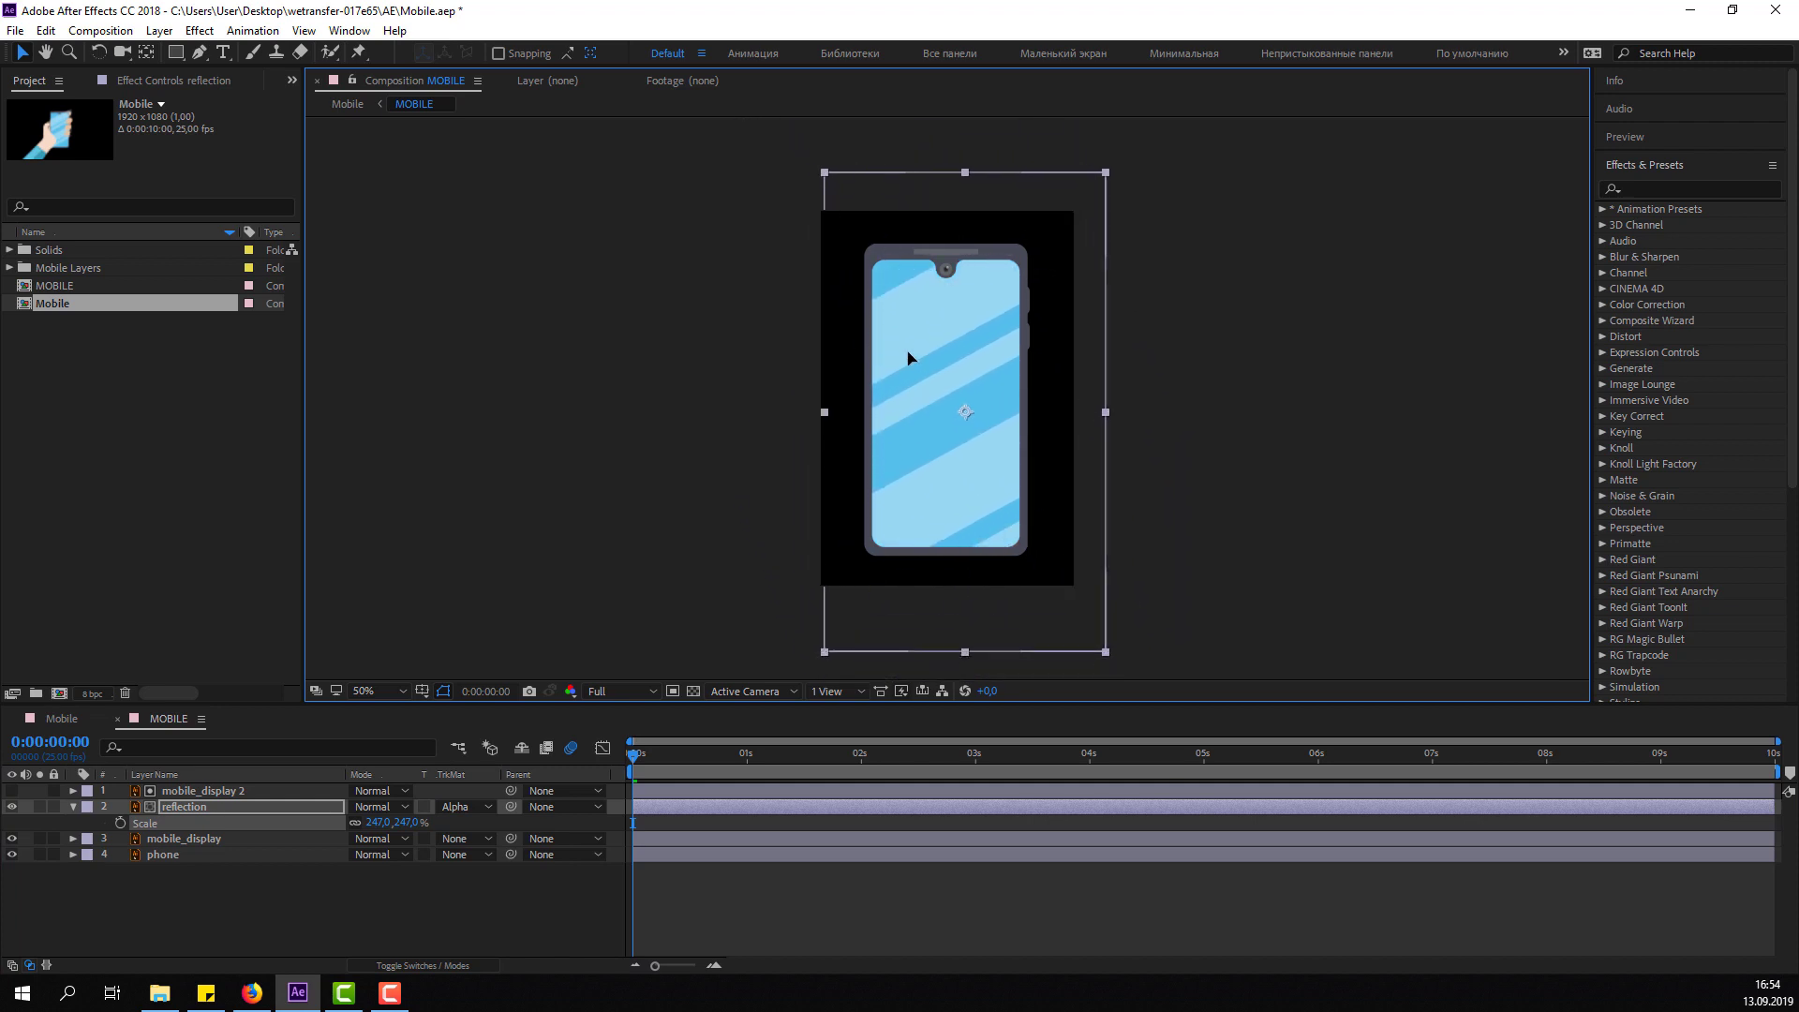
left_click_drag(917, 395, 931, 390)
key("ctrl+s")
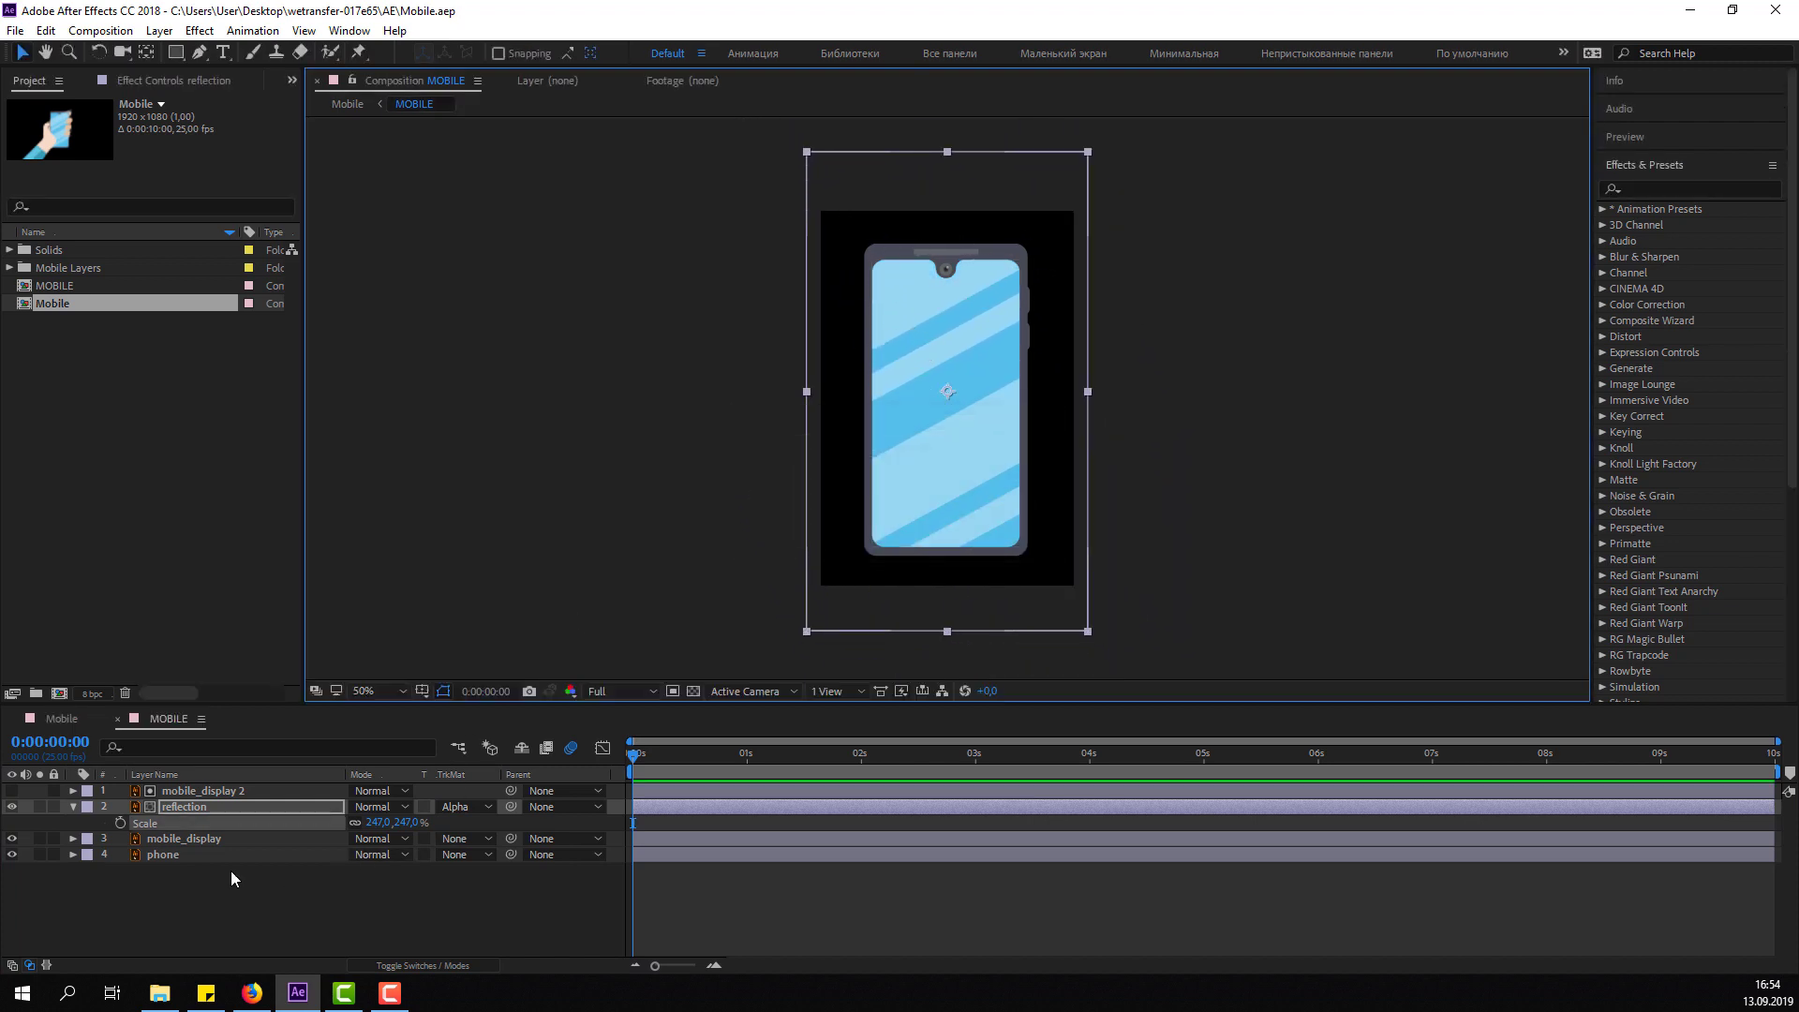
Collapse the reflection layer and close the MOBILE tab to return to the Mobile composition.
left_click(73, 806)
left_click(118, 719)
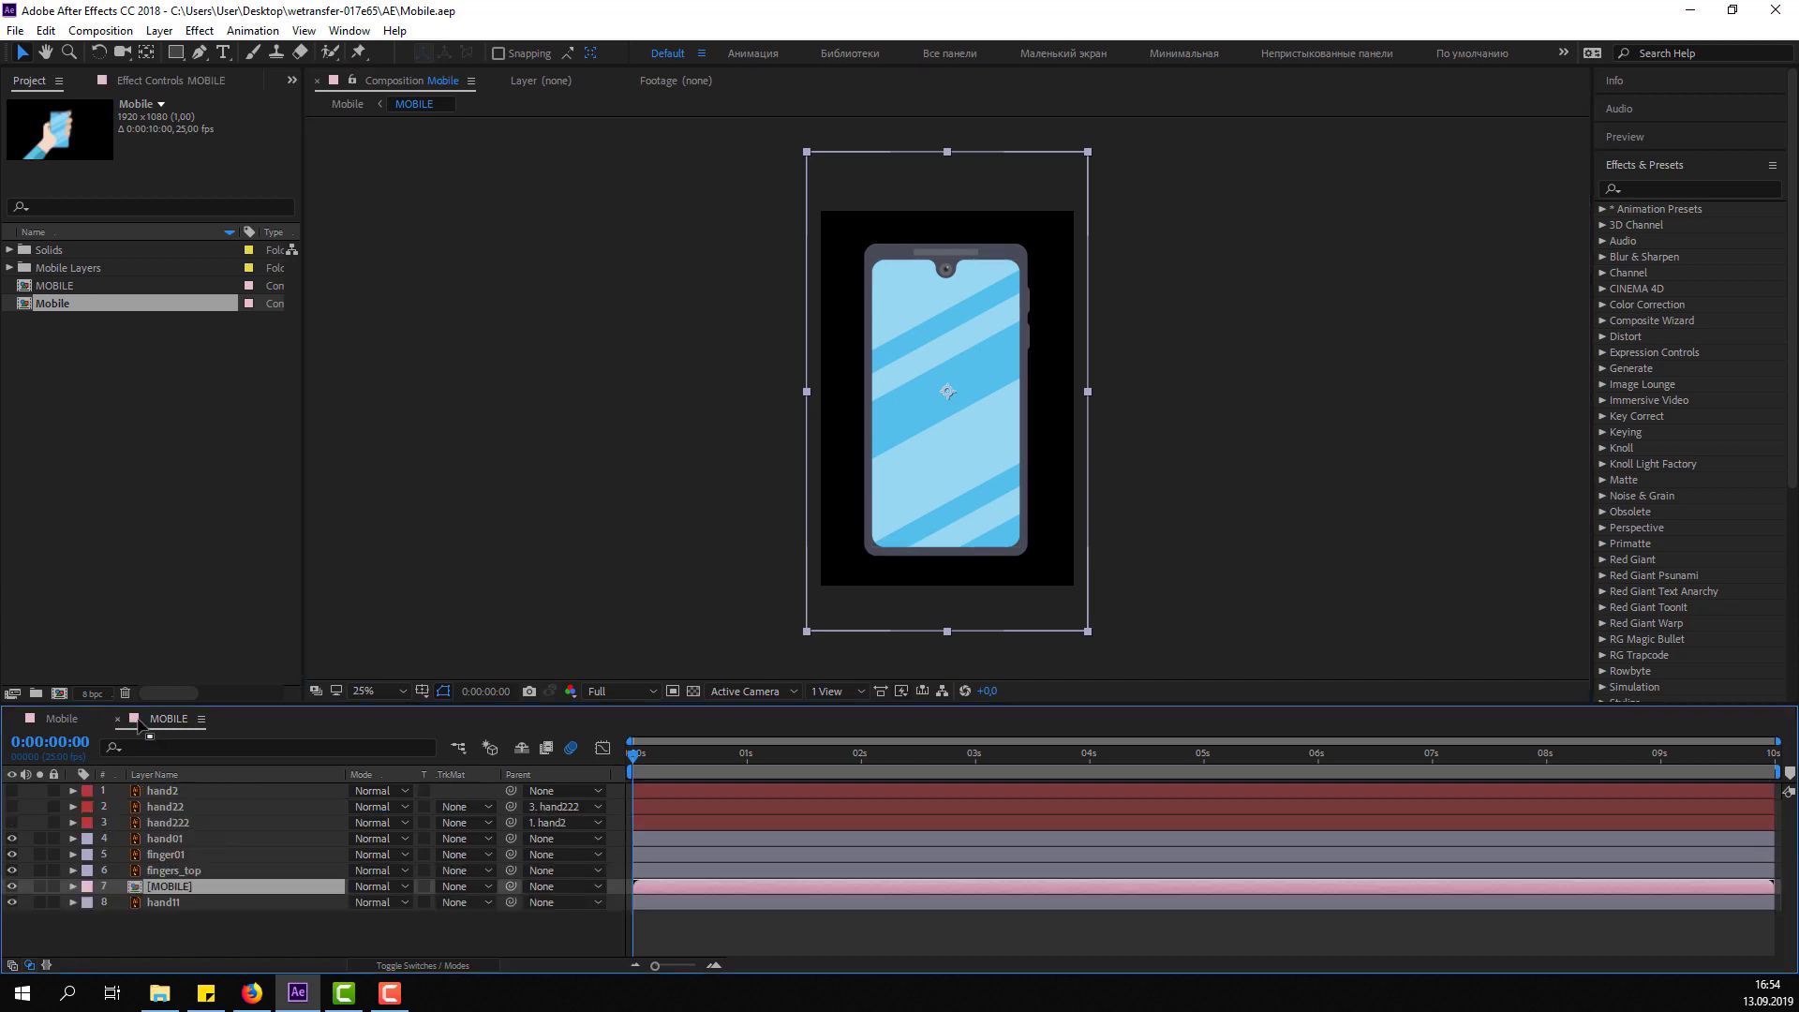
scroll(768, 443, "up", 2)
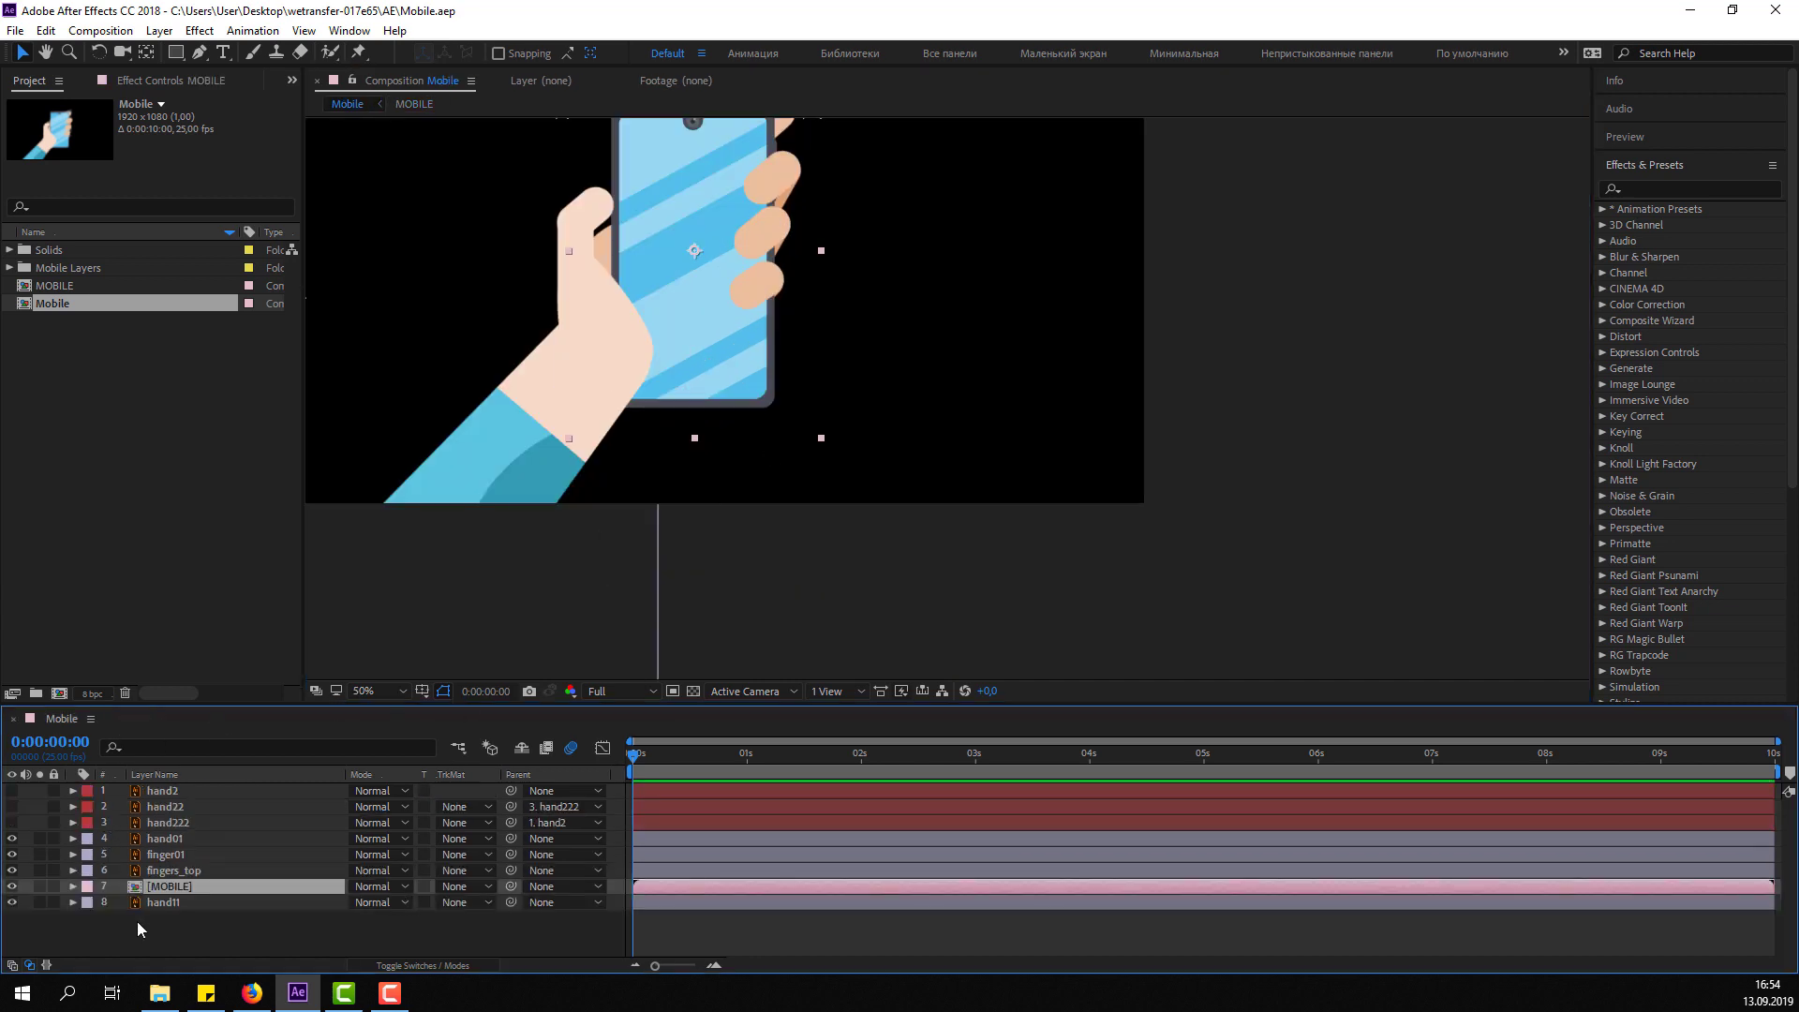
Try [MOBILE] above fingers_top and back again, then show hand22 and hand222.
mouse_move(173, 892)
left_mouse_down()
mouse_move(184, 872)
mouse_move(187, 896)
left_mouse_up()
mouse_move(693, 324)
left_mouse_down()
mouse_move(697, 459)
mouse_move(671, 461)
left_mouse_up()
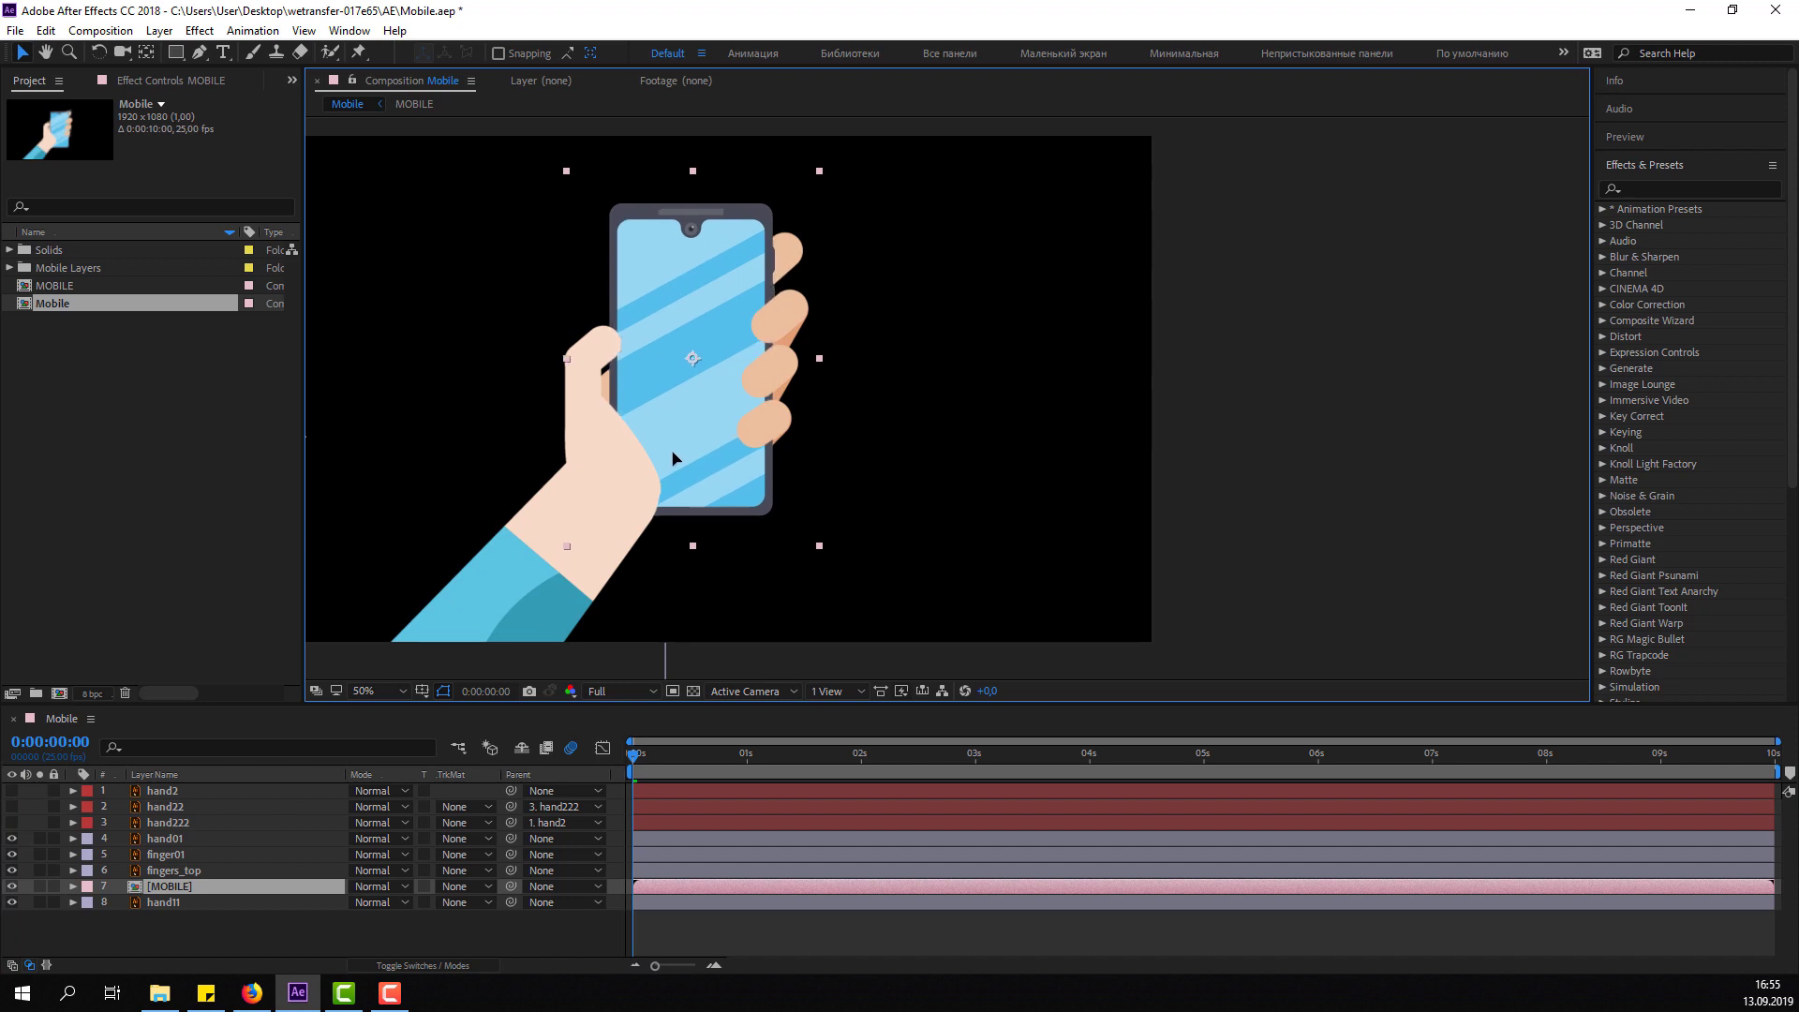
left_click(168, 888)
left_click_drag(13, 822, 12, 807)
Hide the second hand and phone, then move hand11's anchor point down to the wrist.
left_click(13, 887)
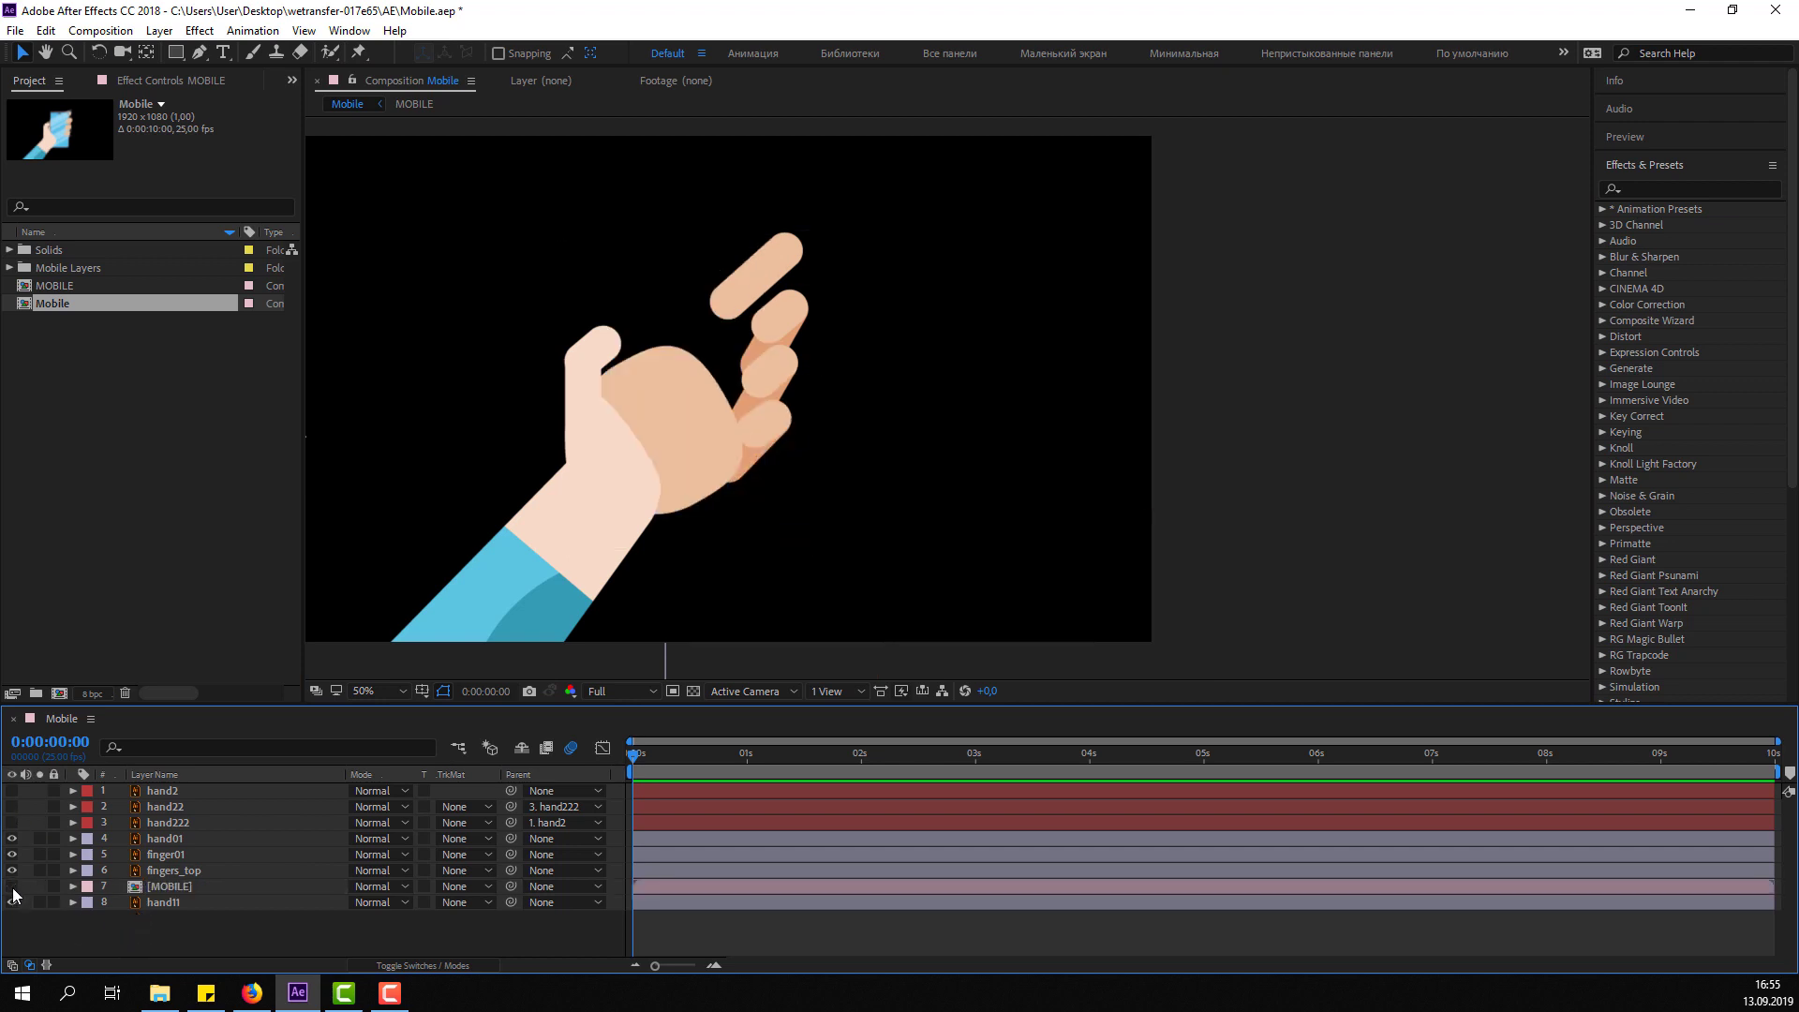
left_click(183, 902)
left_click(40, 902)
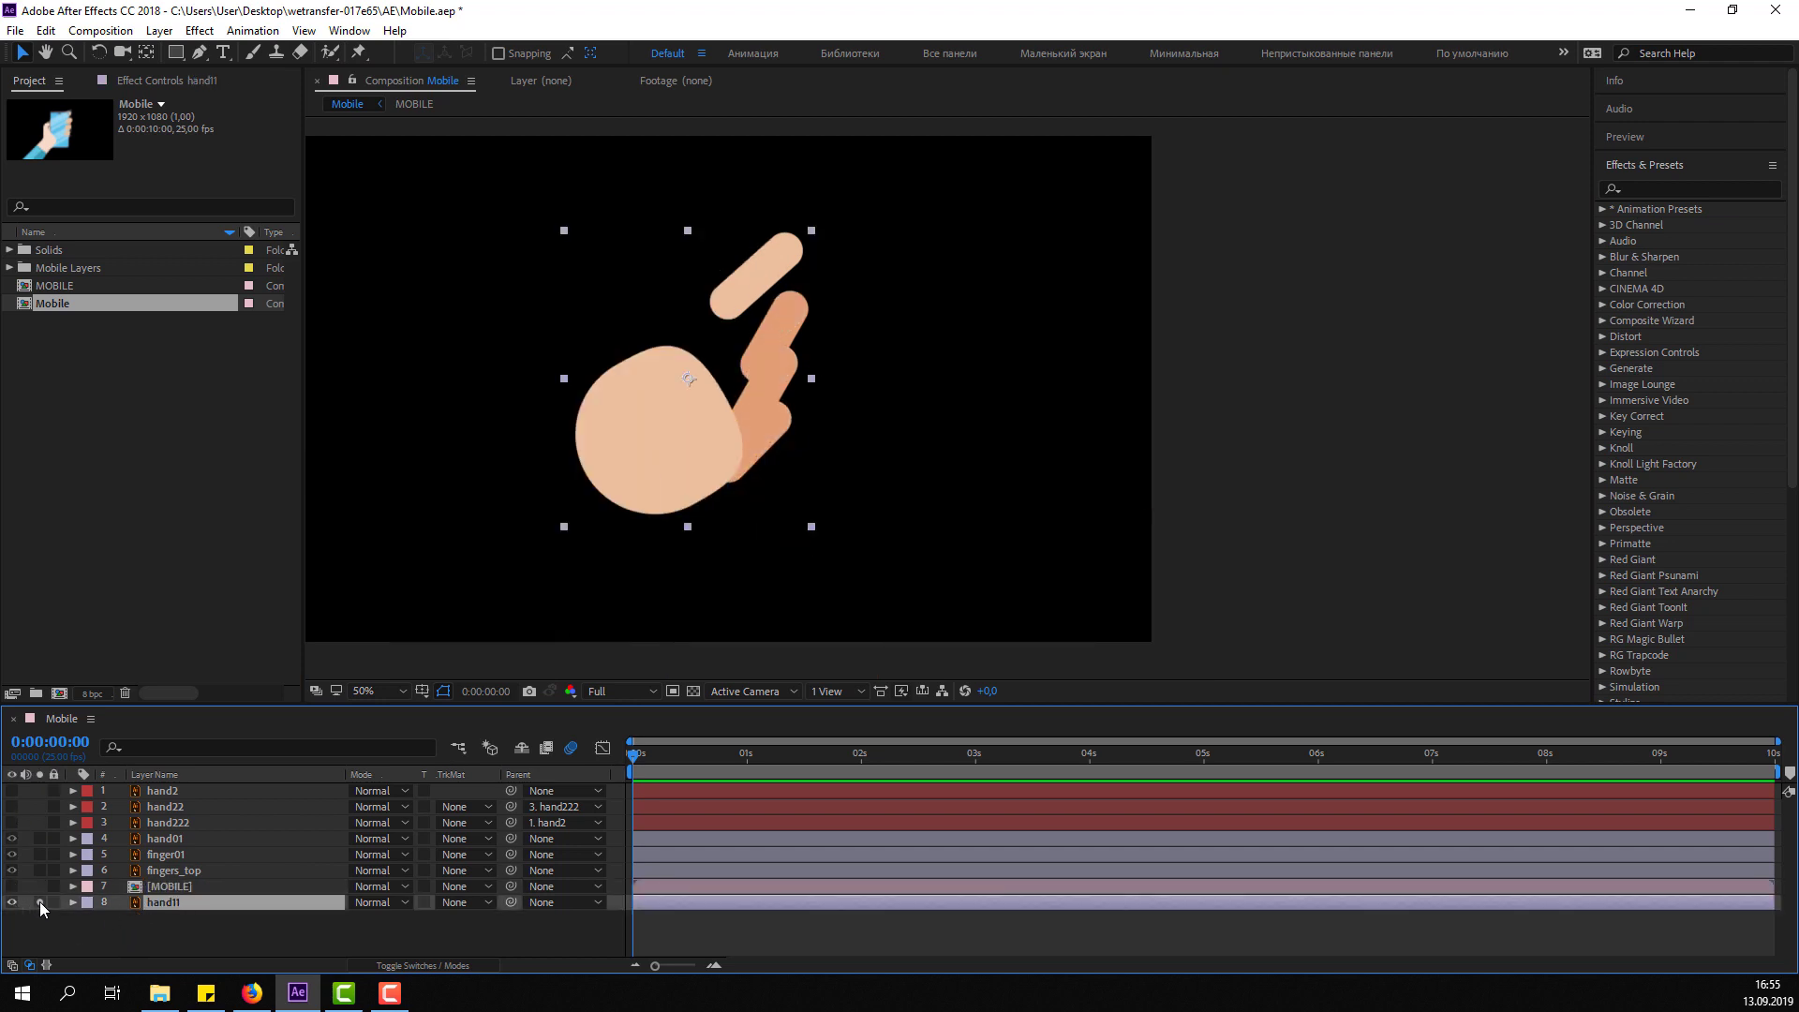
key("y")
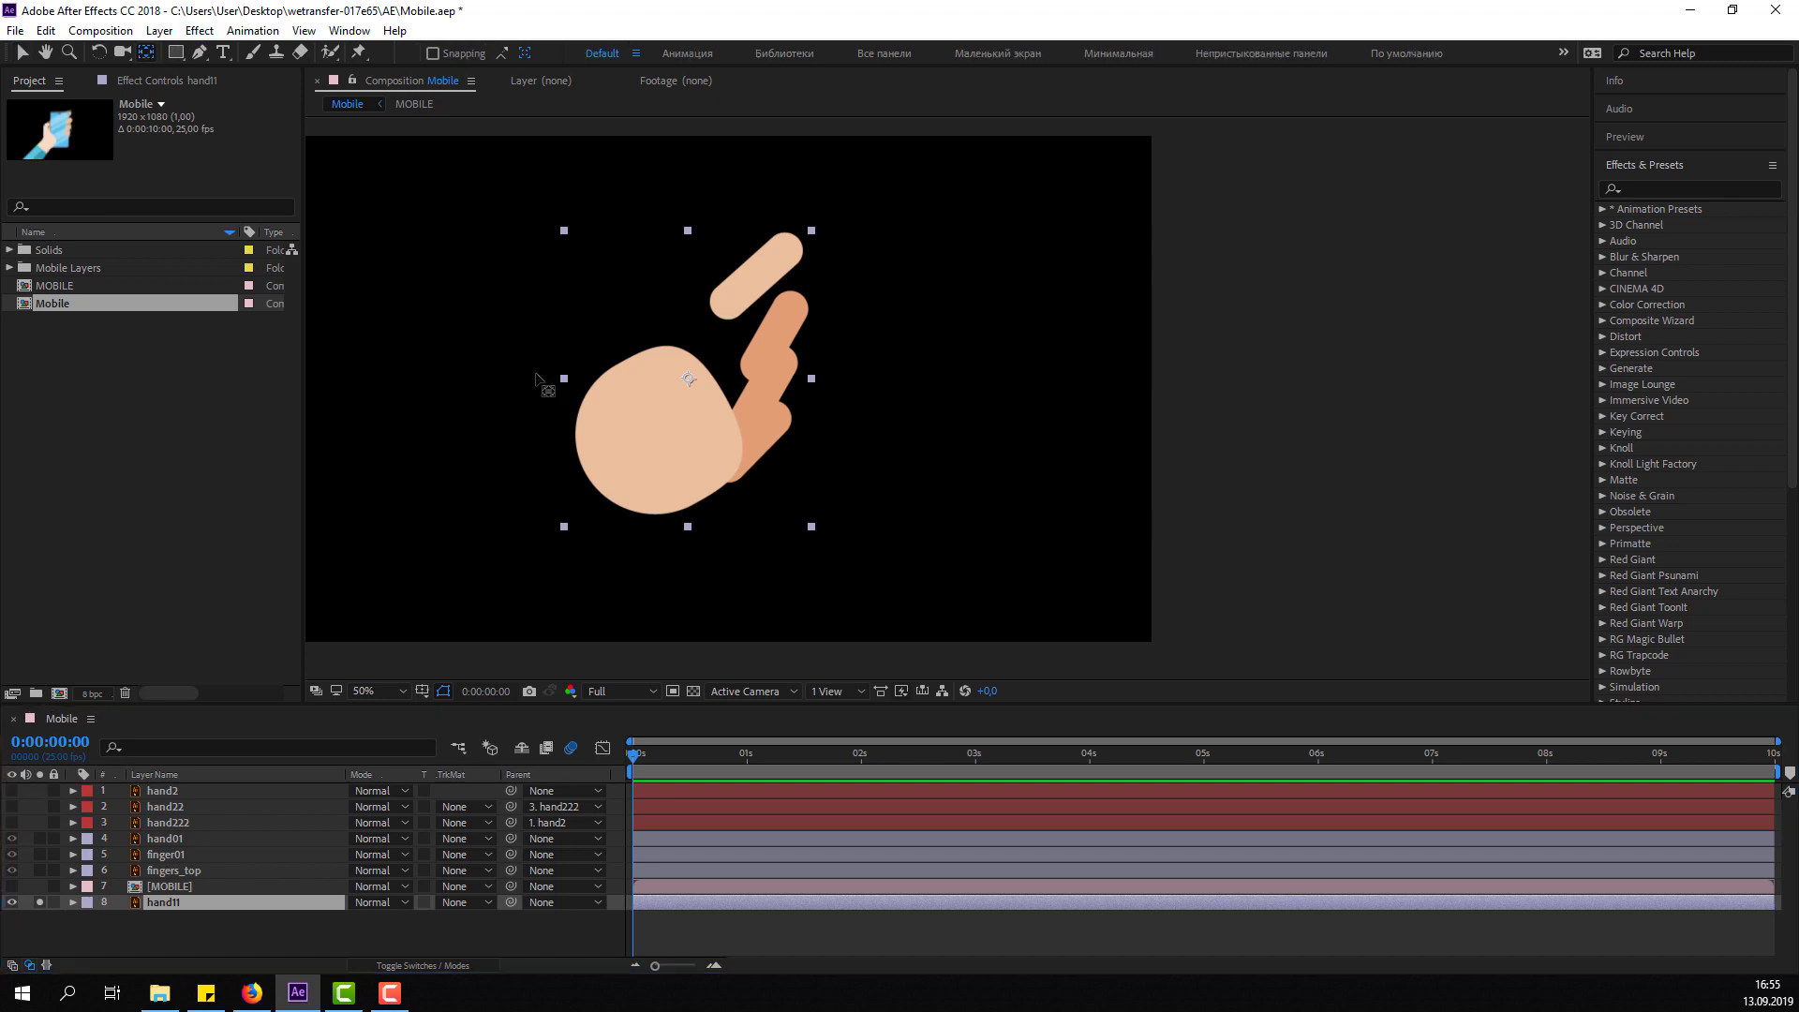
left_click_drag(695, 391, 607, 480)
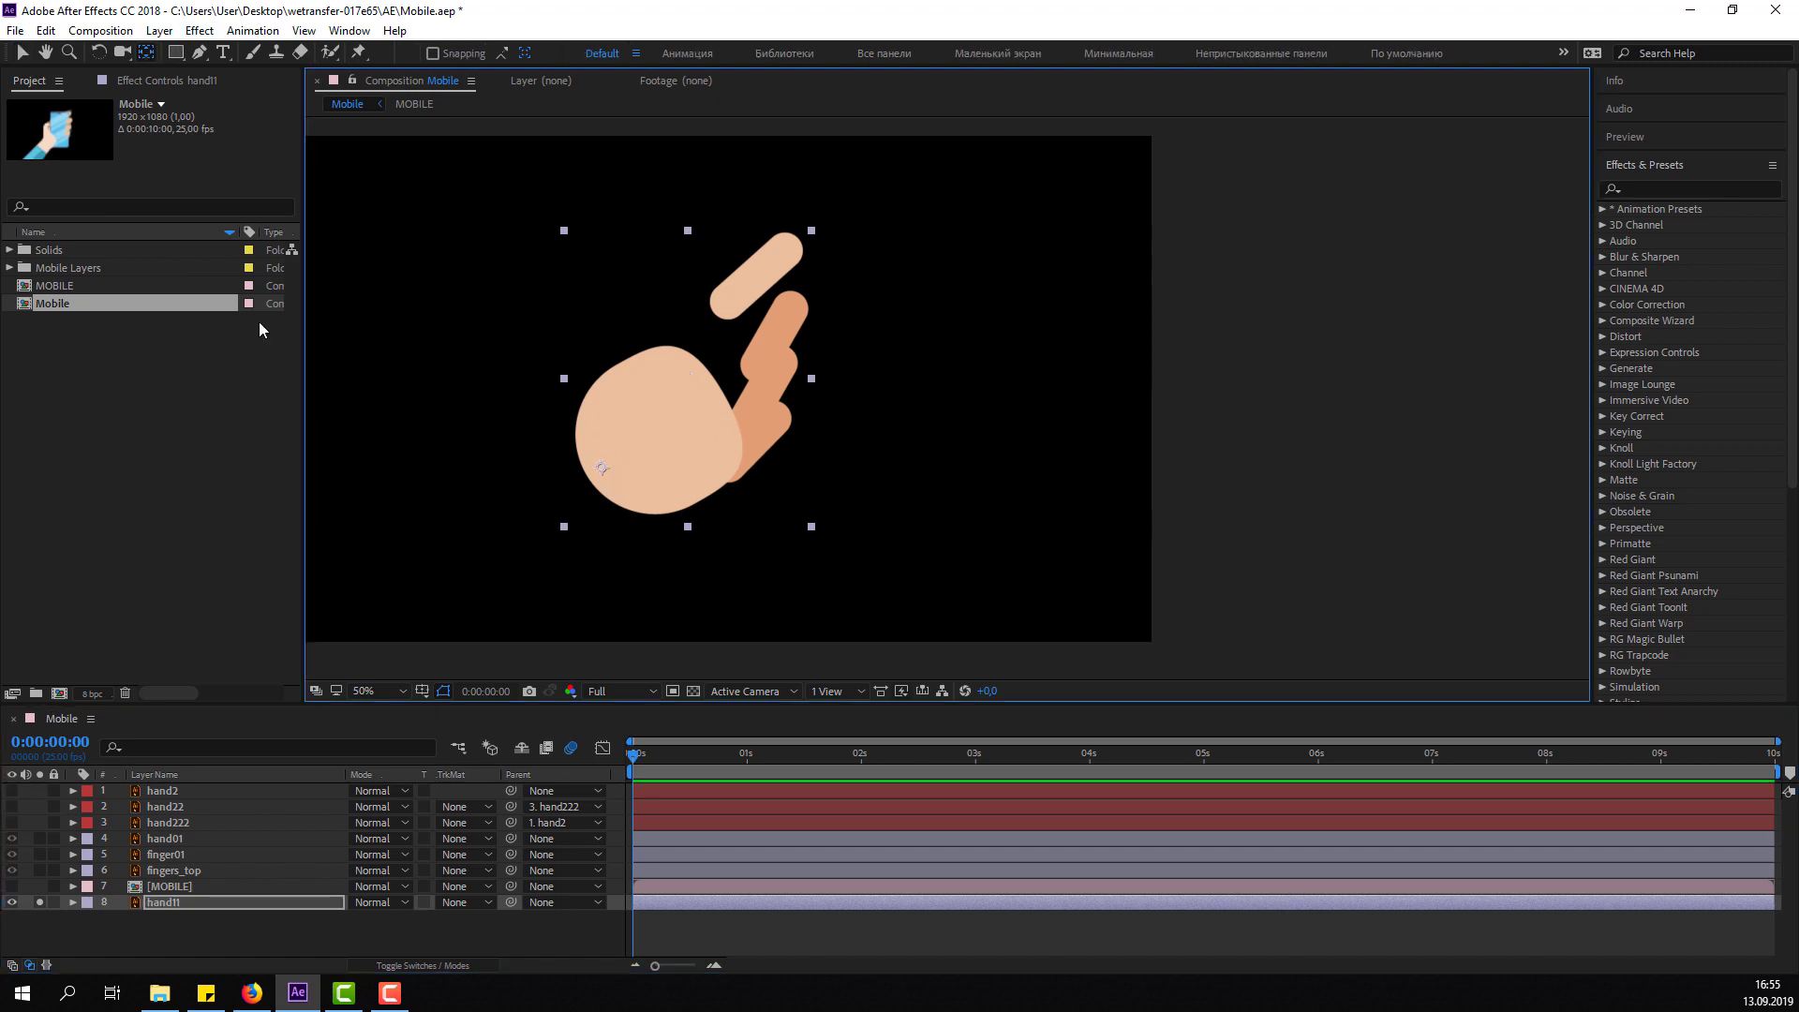
left_click(32, 57)
left_click(39, 902)
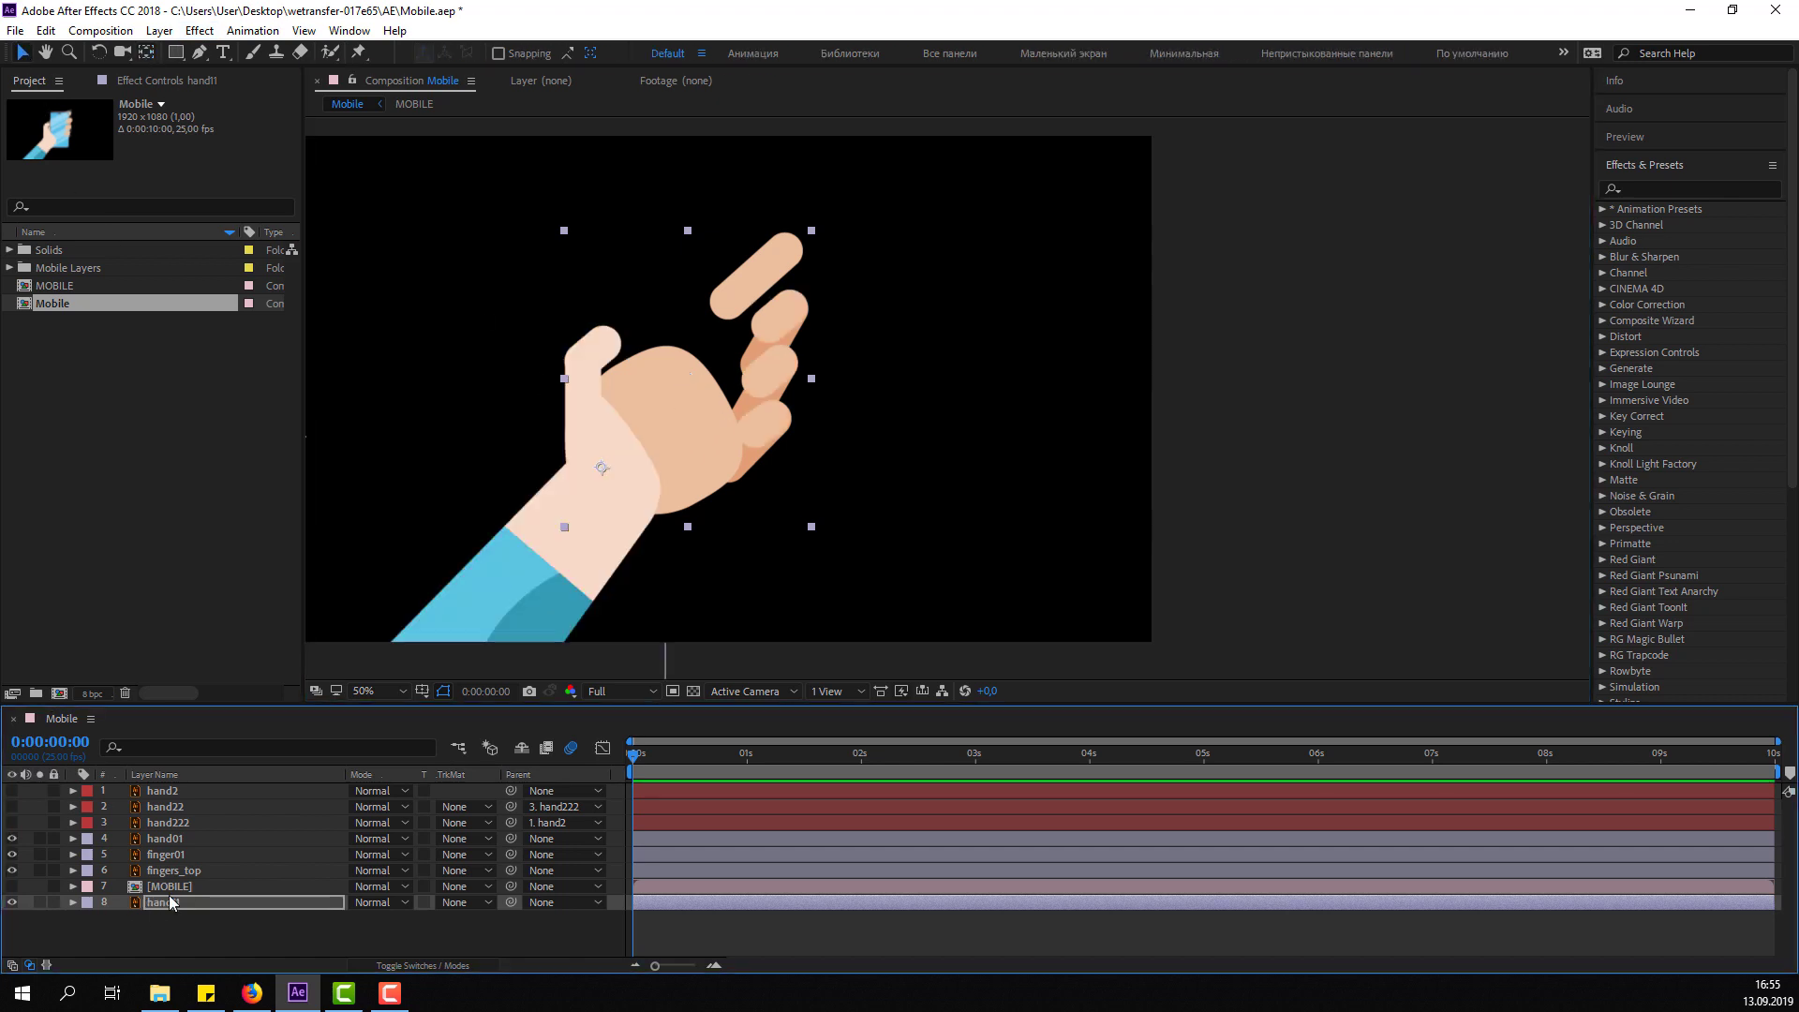
Parent [MOBILE] to hand11, show the phone again and test rotating hand11.
left_click(186, 888)
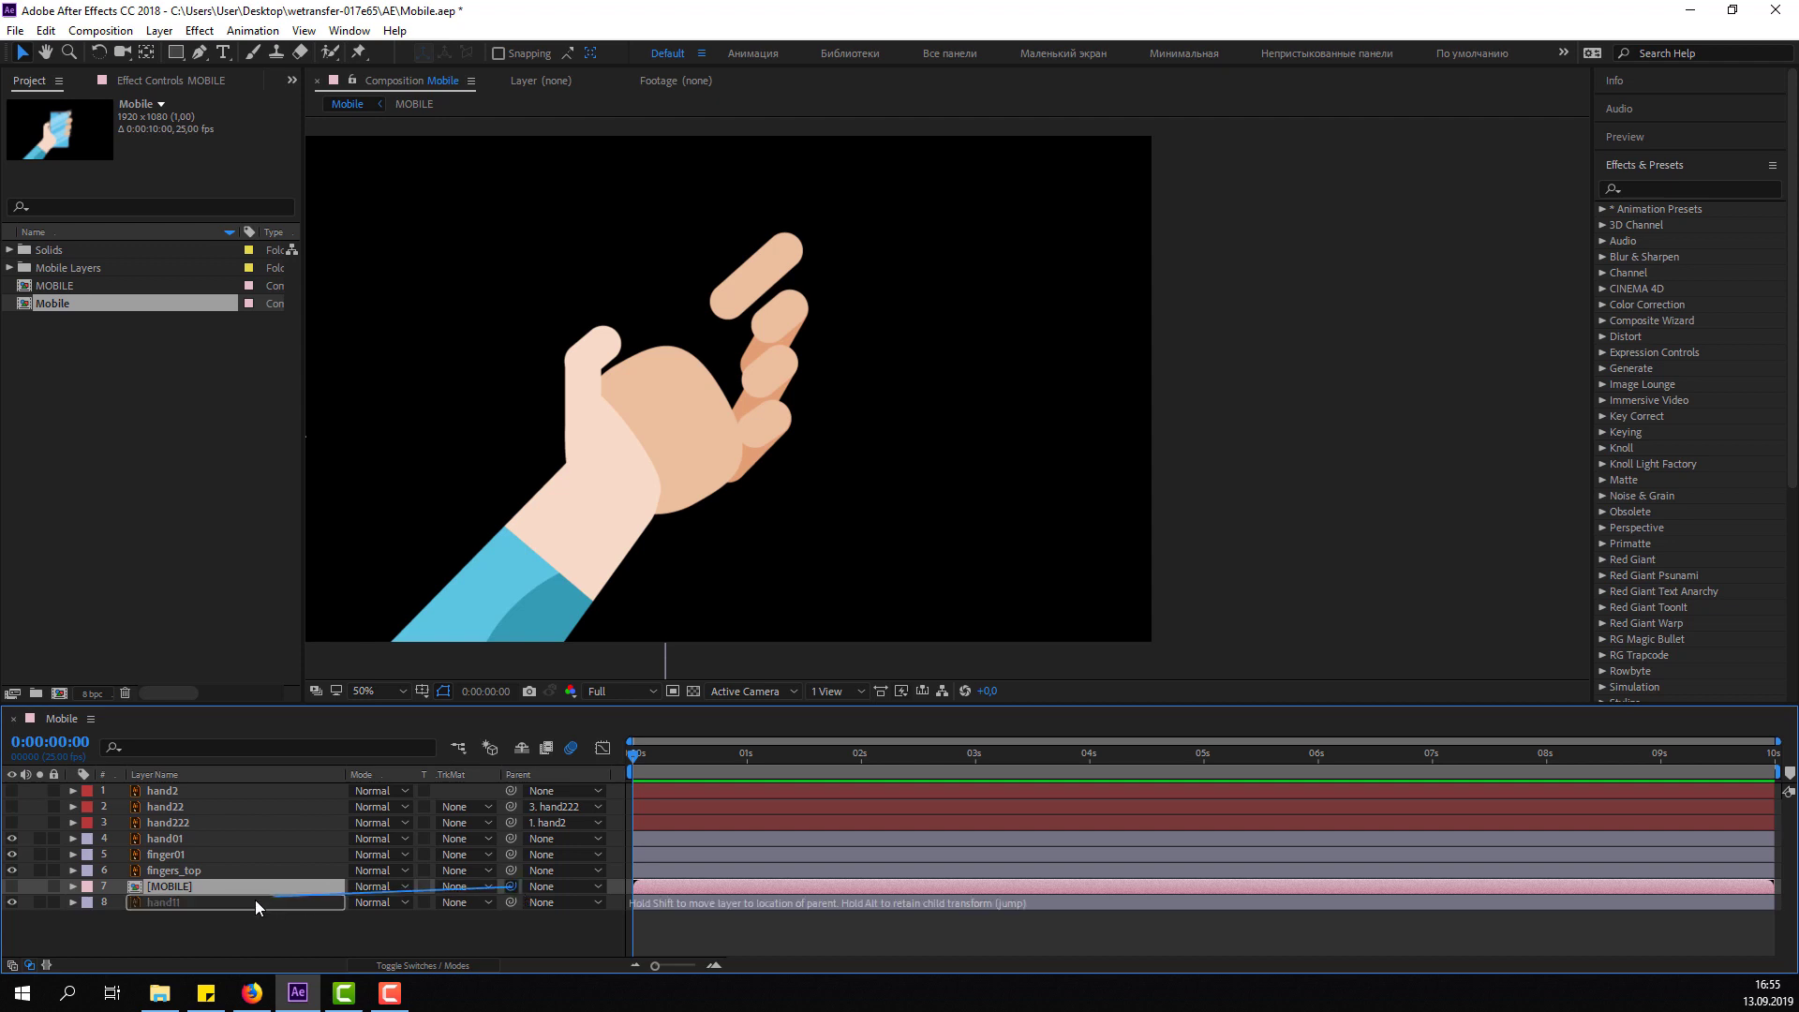
left_click_drag(511, 887, 65, 902)
left_click(12, 886)
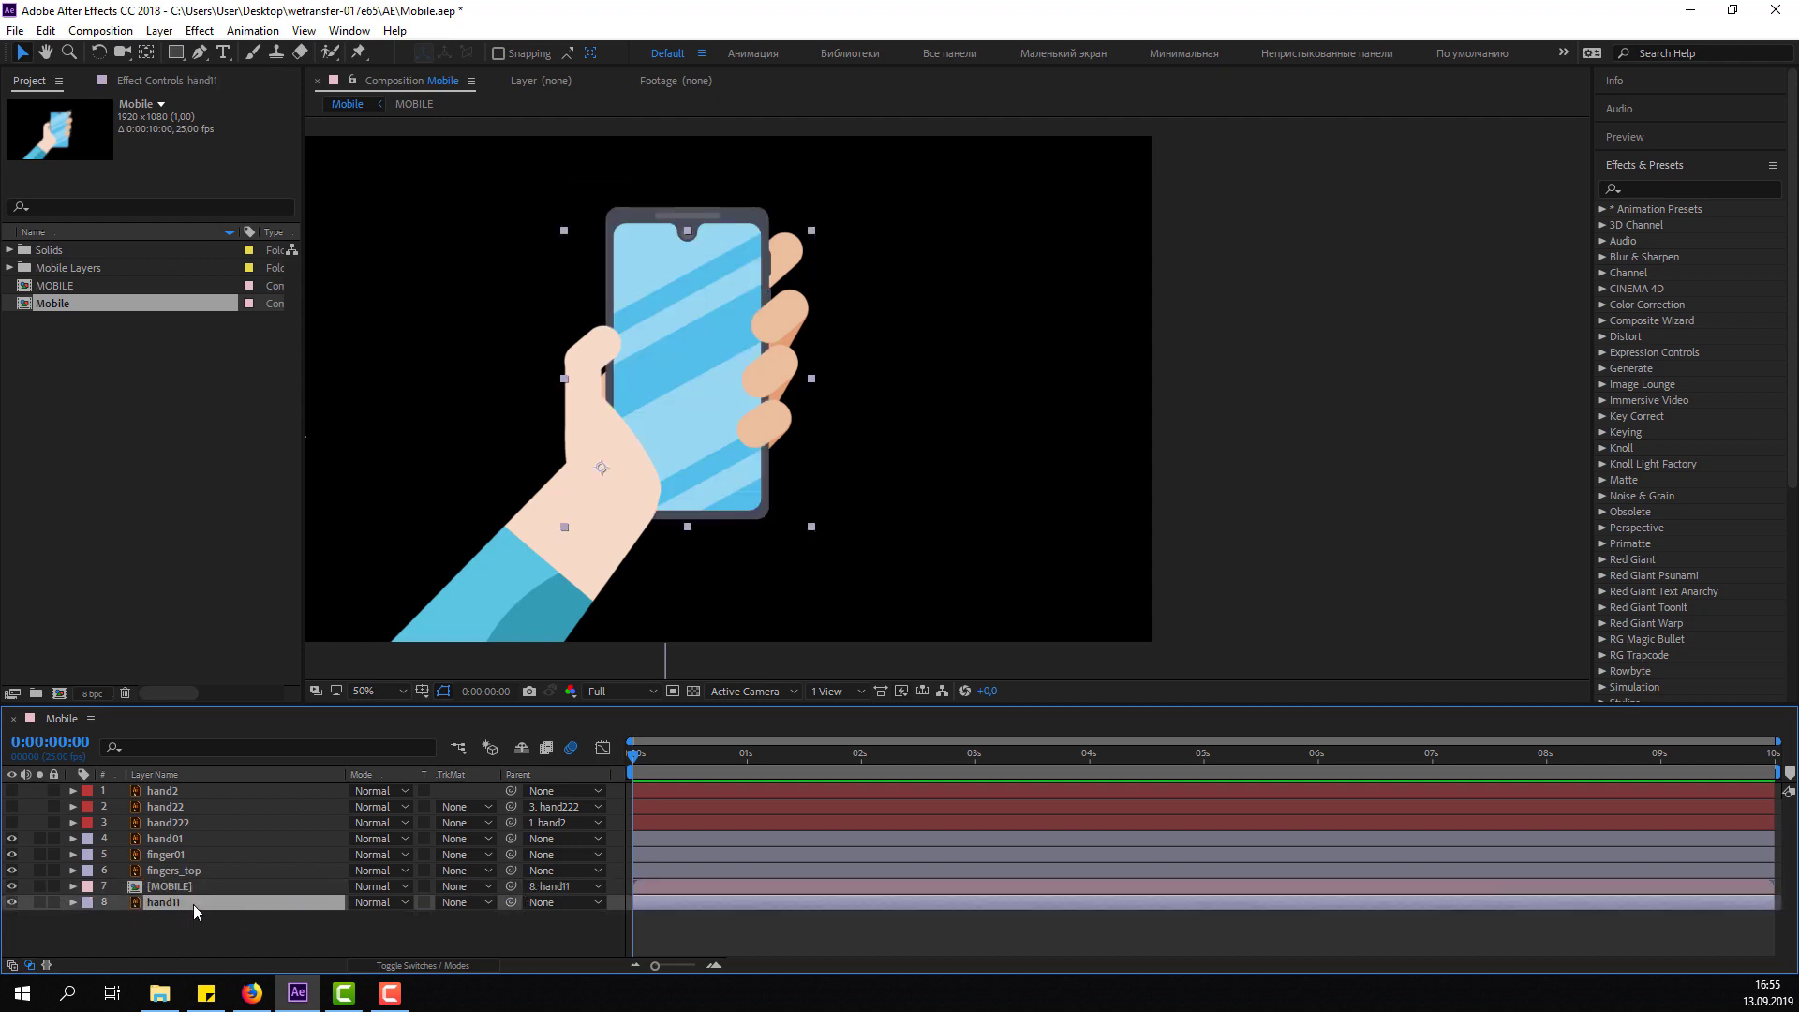
left_click_drag(379, 923, 371, 919)
left_click(72, 902)
Parent fingers_top to hand11 and tilt hand11 slightly with its Rotation.
left_click(40, 870)
left_click(39, 871)
left_click(192, 872)
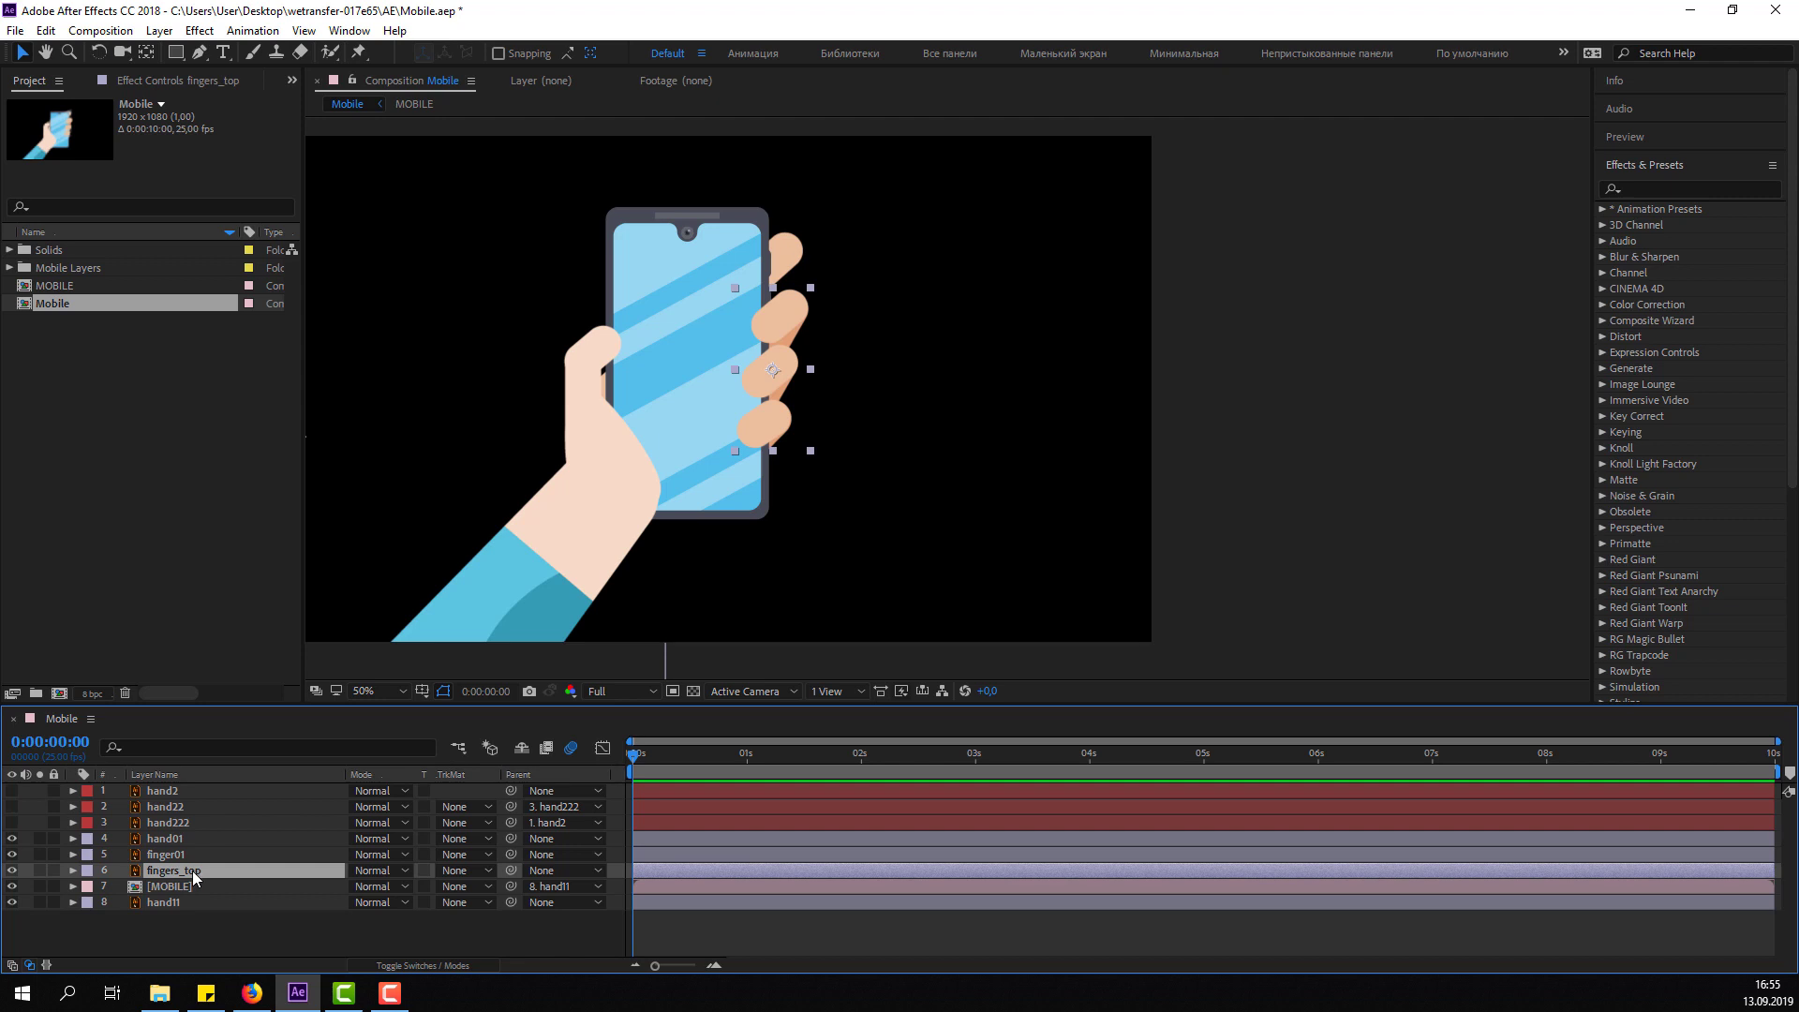
left_click_drag(511, 871, 199, 903)
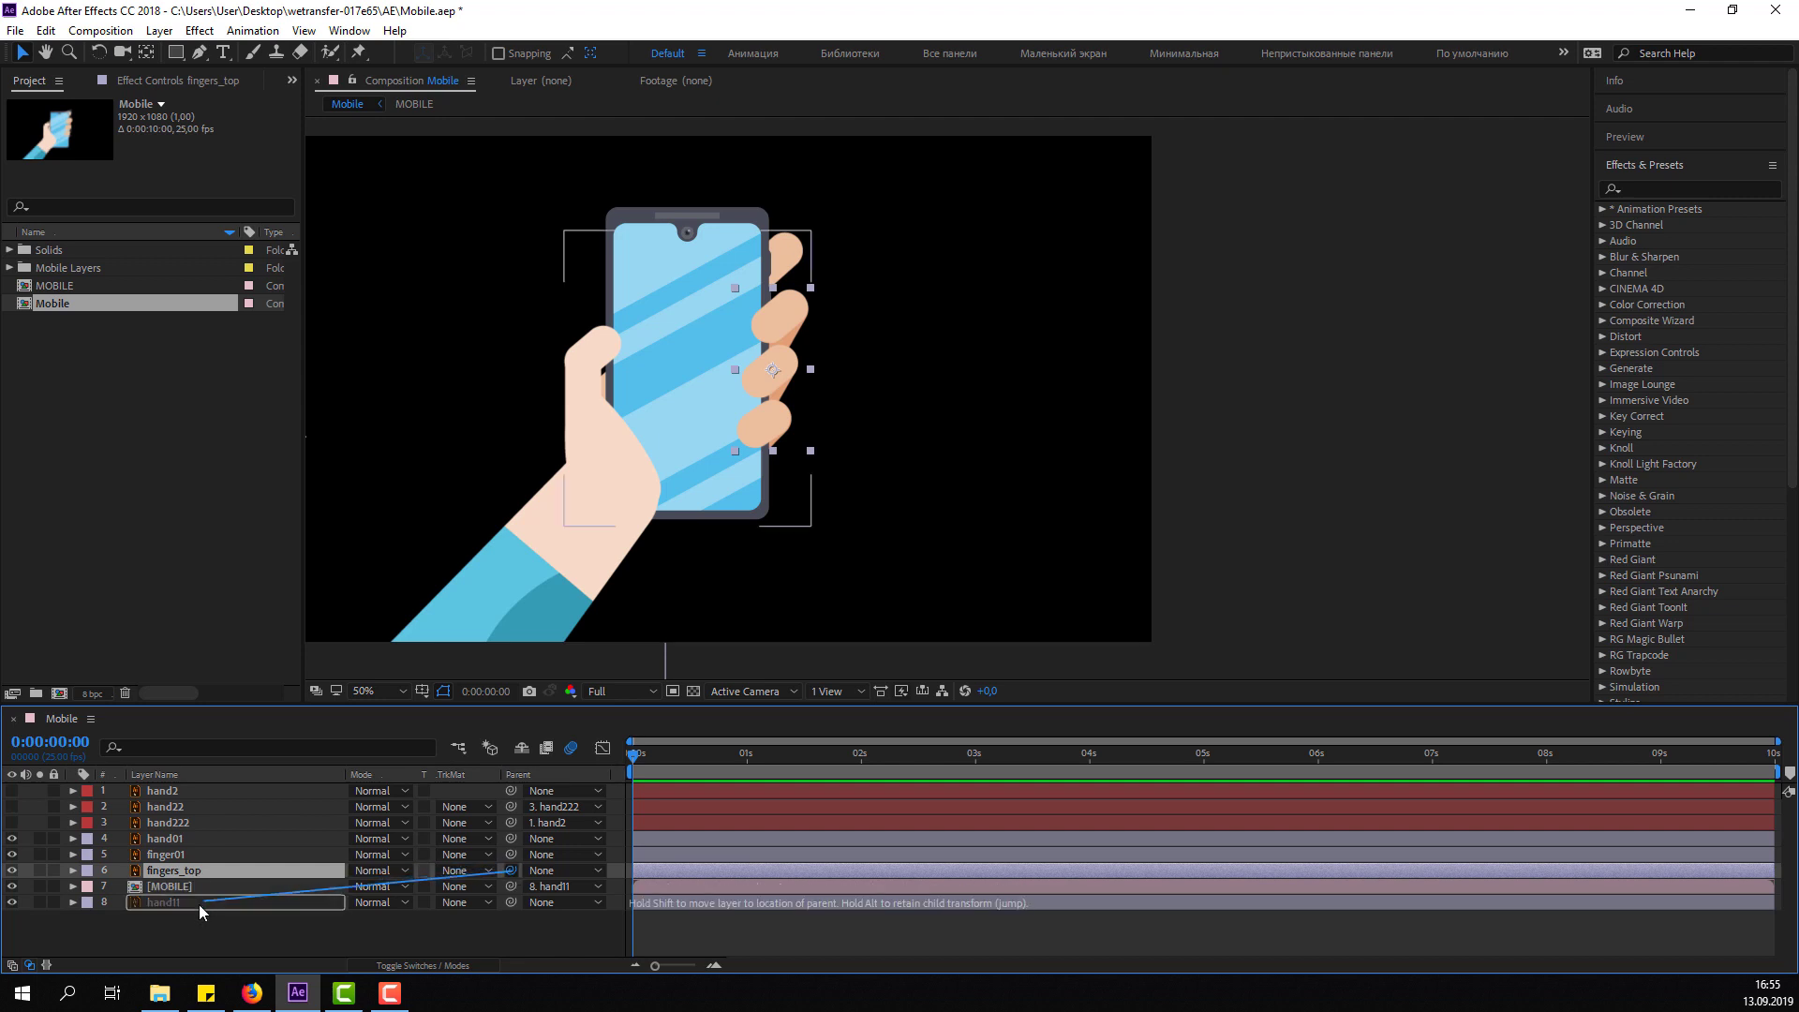
left_click(148, 903)
key("r")
mouse_move(373, 919)
left_mouse_down()
mouse_move(349, 918)
mouse_move(379, 919)
left_mouse_up()
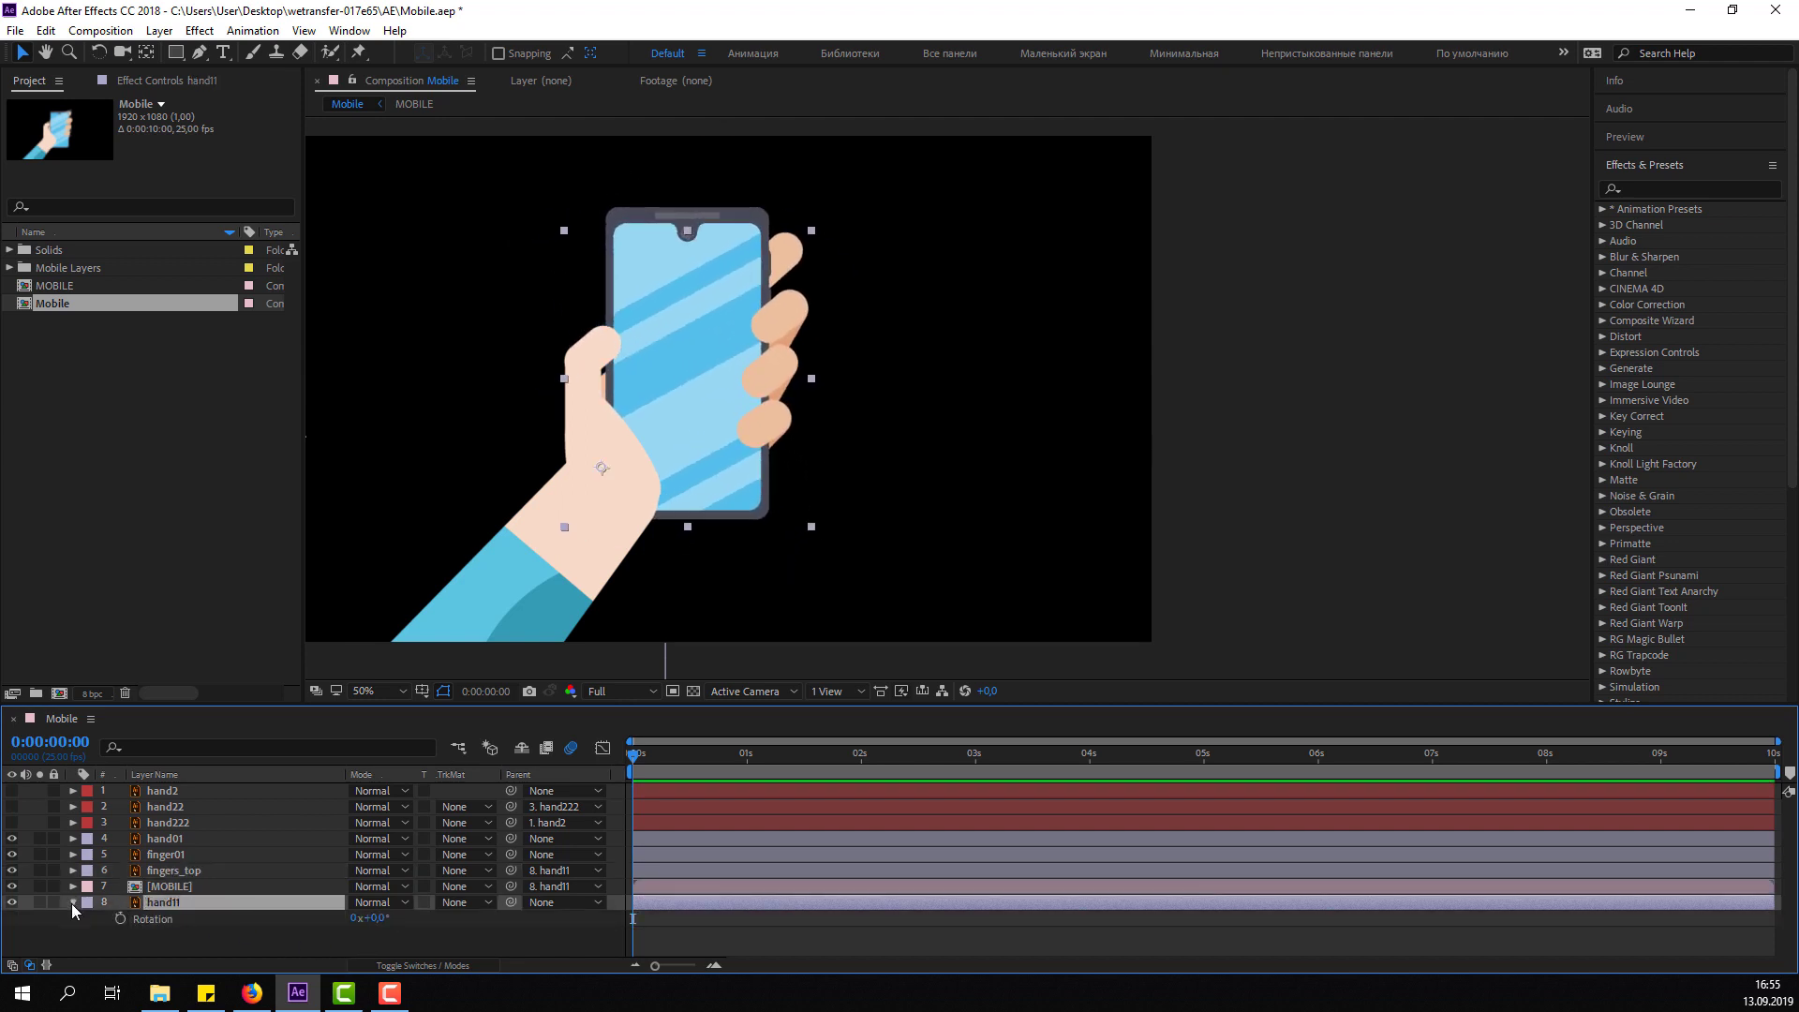
Solo finger01 and drag its anchor point down to the finger shape's base.
left_click(160, 855)
left_click(39, 855)
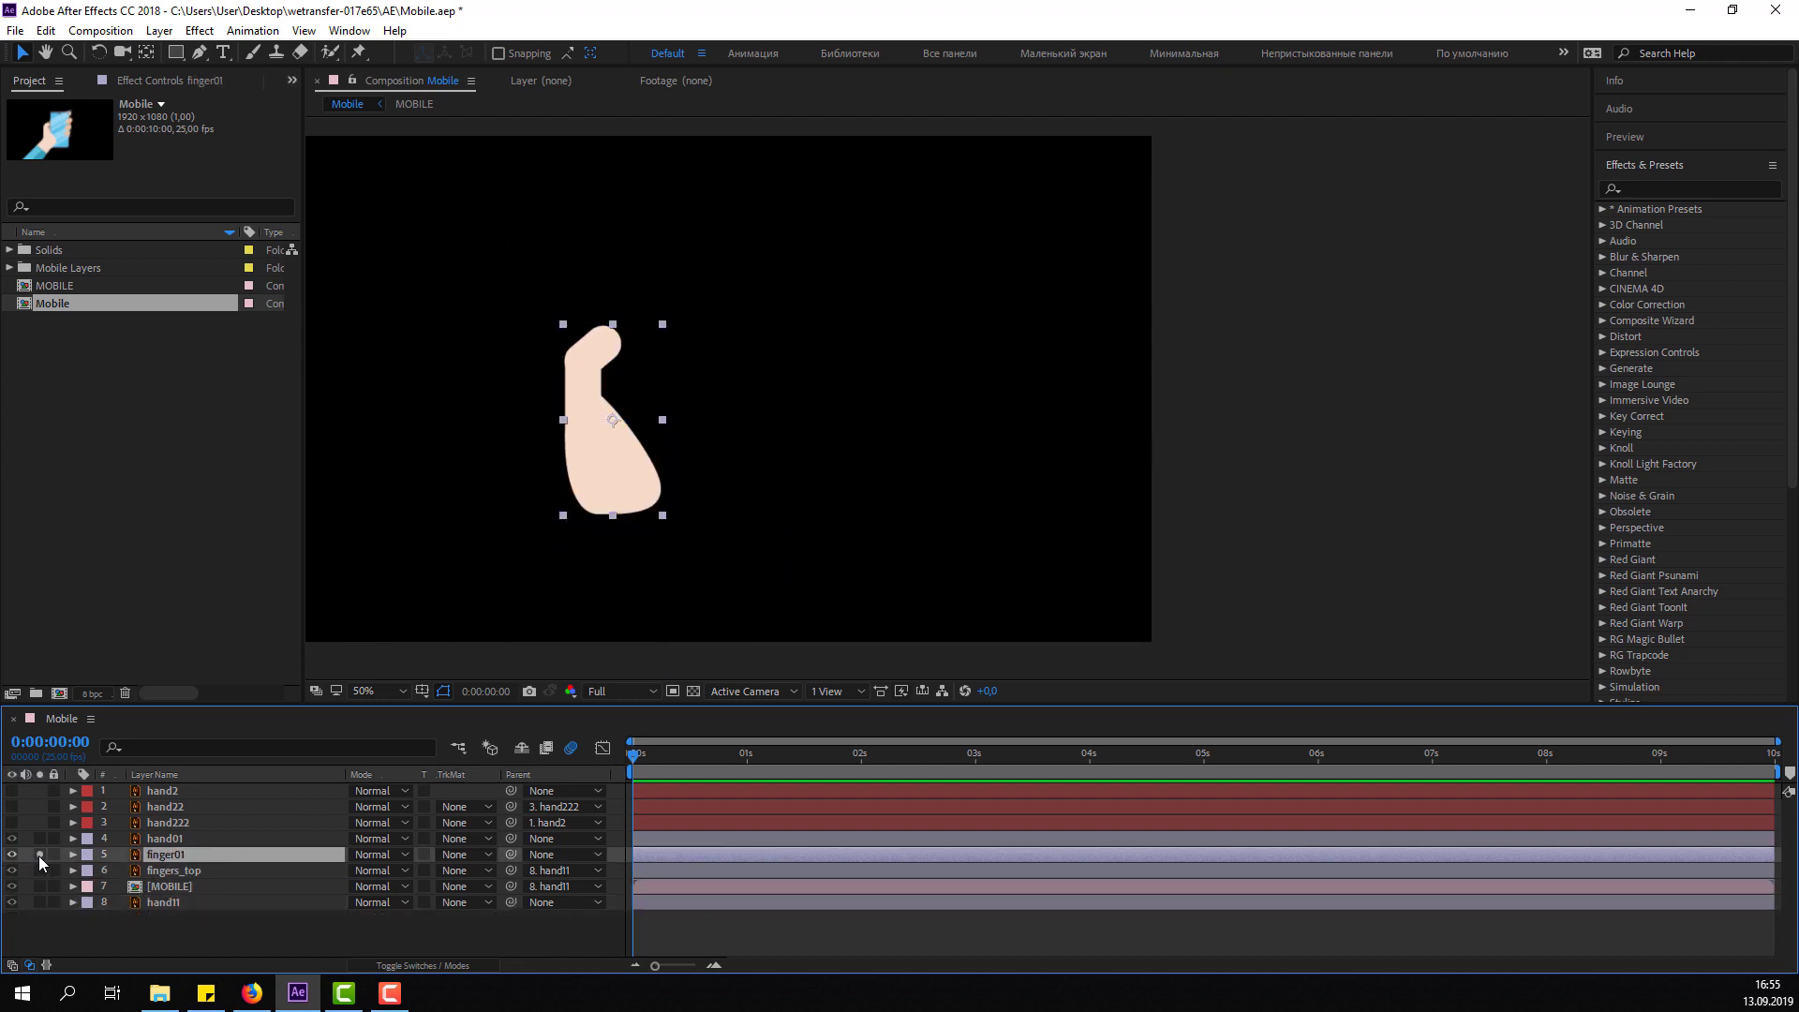
left_click(38, 854)
left_click(38, 855)
left_click(150, 51)
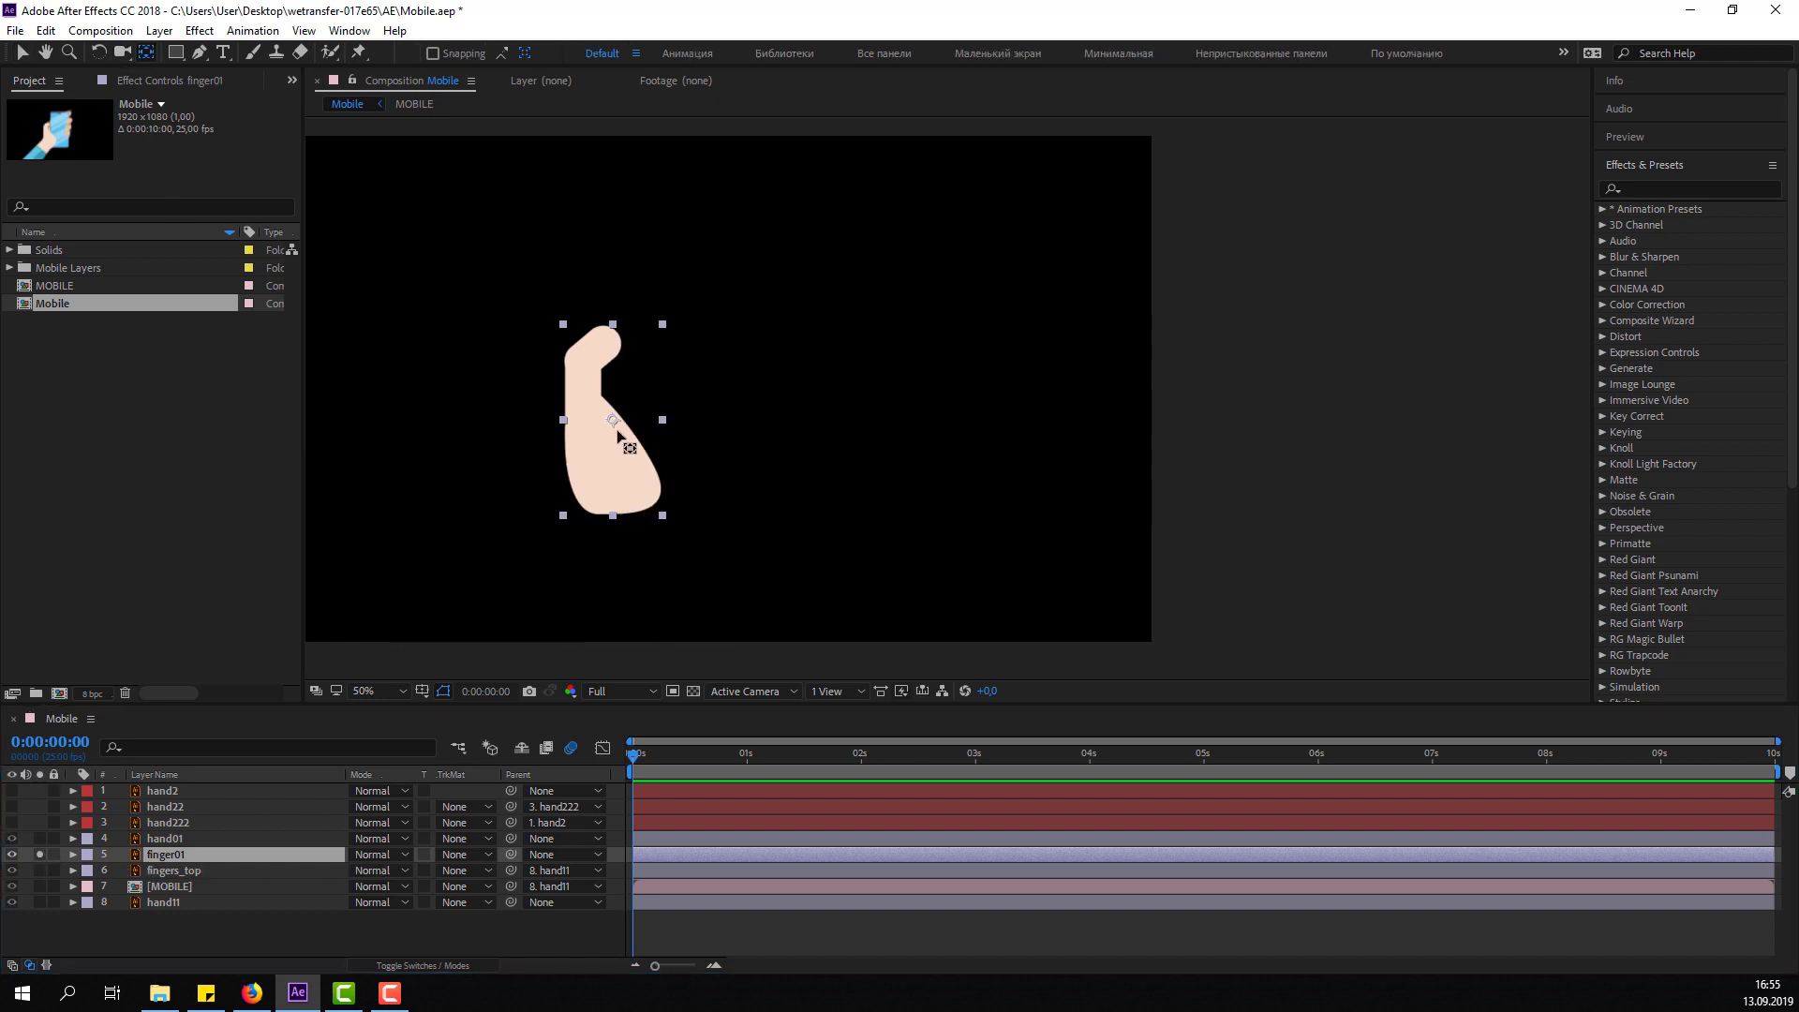
left_click_drag(617, 432, 623, 514)
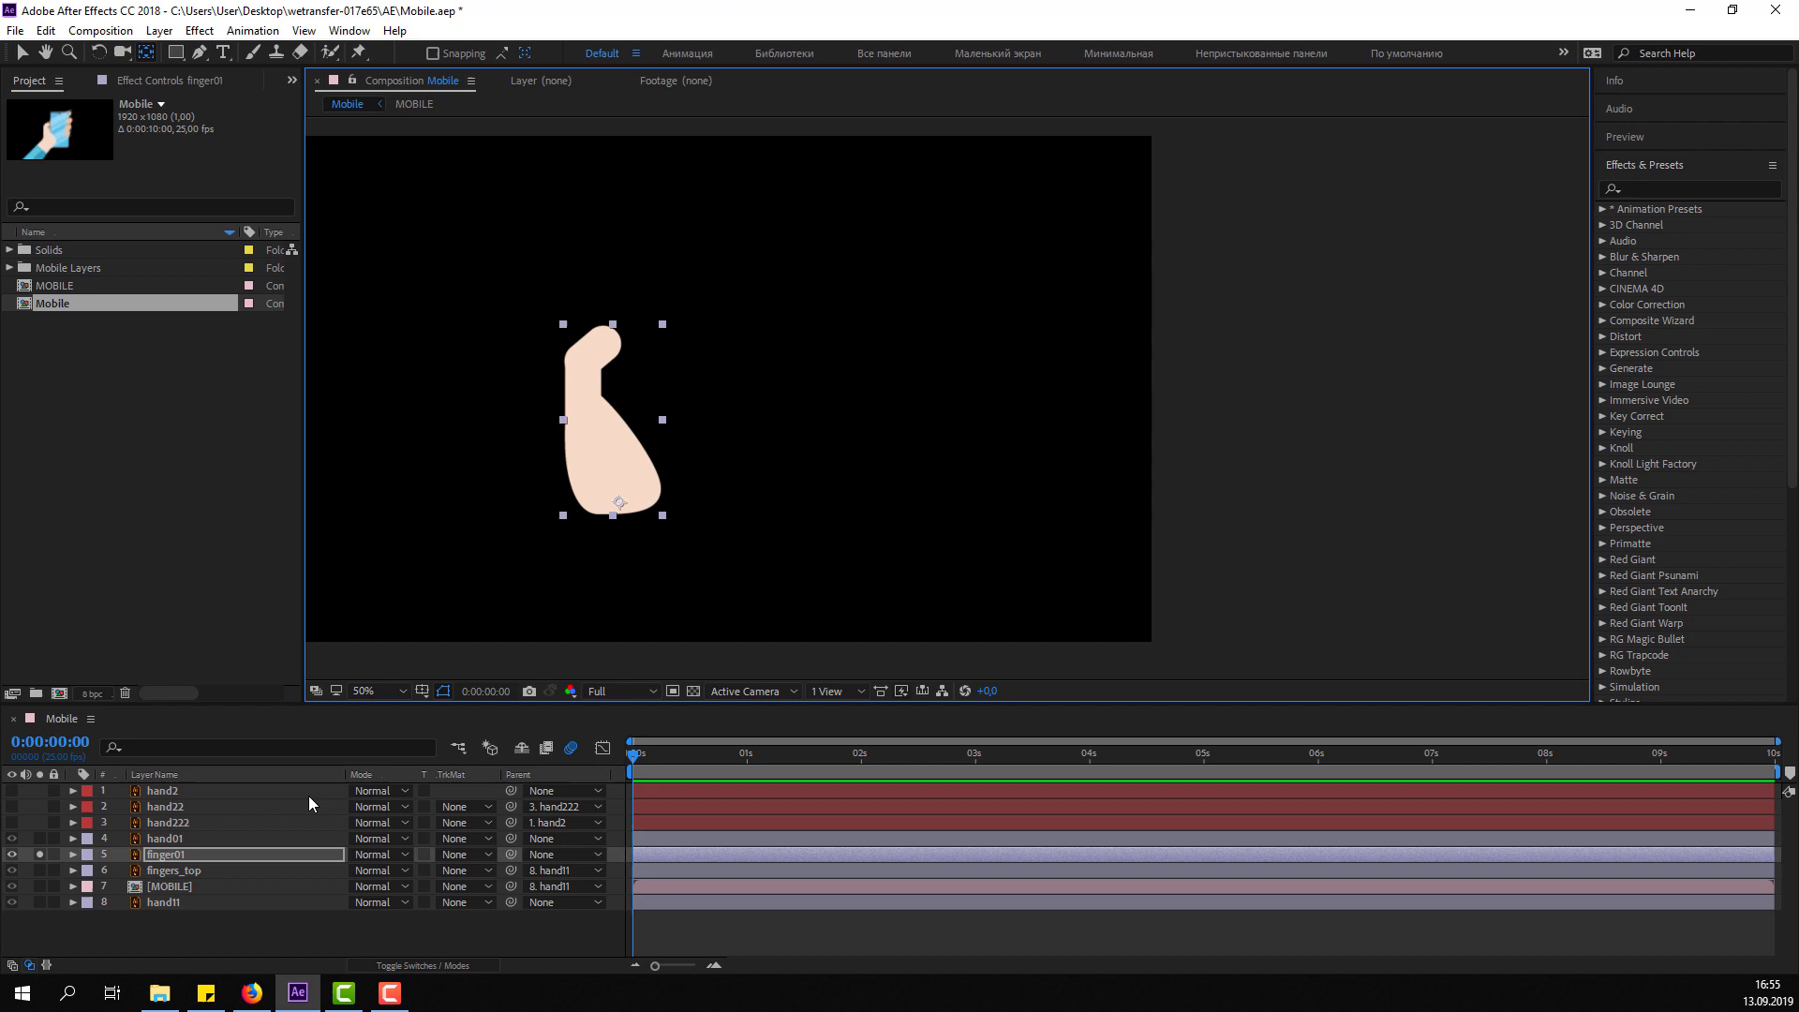
left_click(255, 856)
key("r")
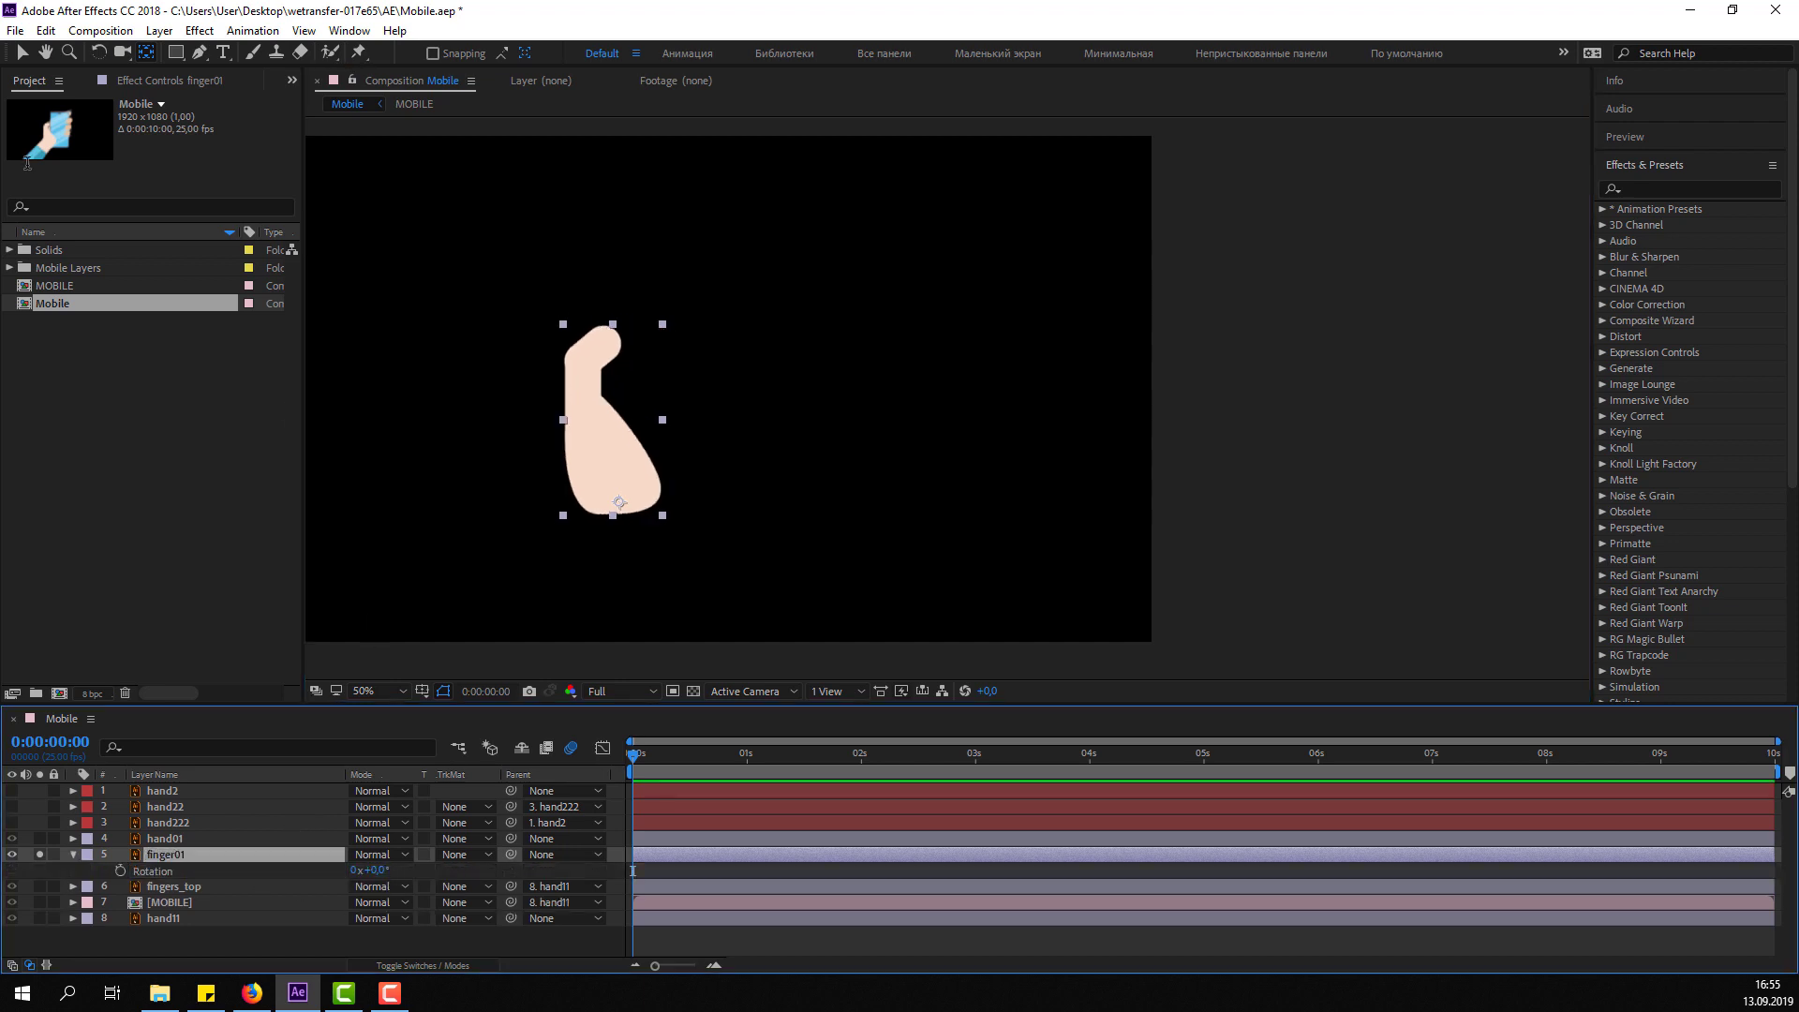
left_click(23, 53)
Save the project, go to frame 3 and unsolo finger01 to show the whole scene.
key("ctrl+s")
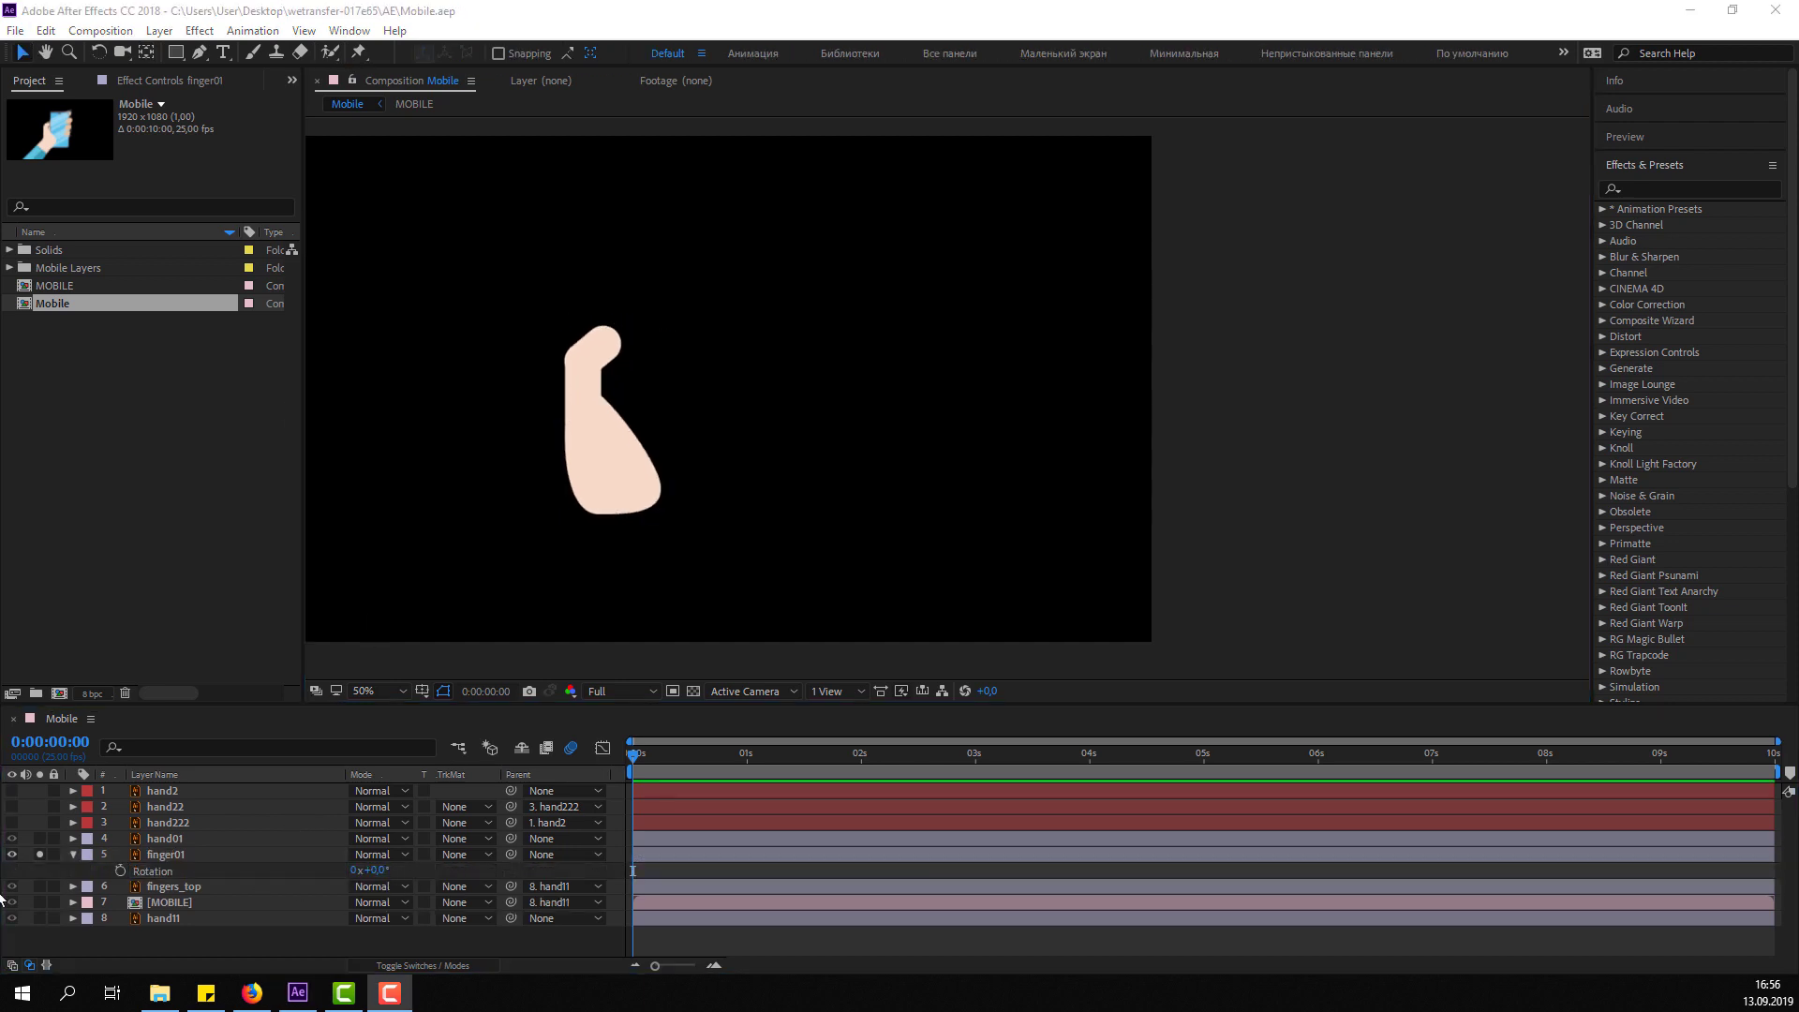
left_click_drag(633, 771, 646, 757)
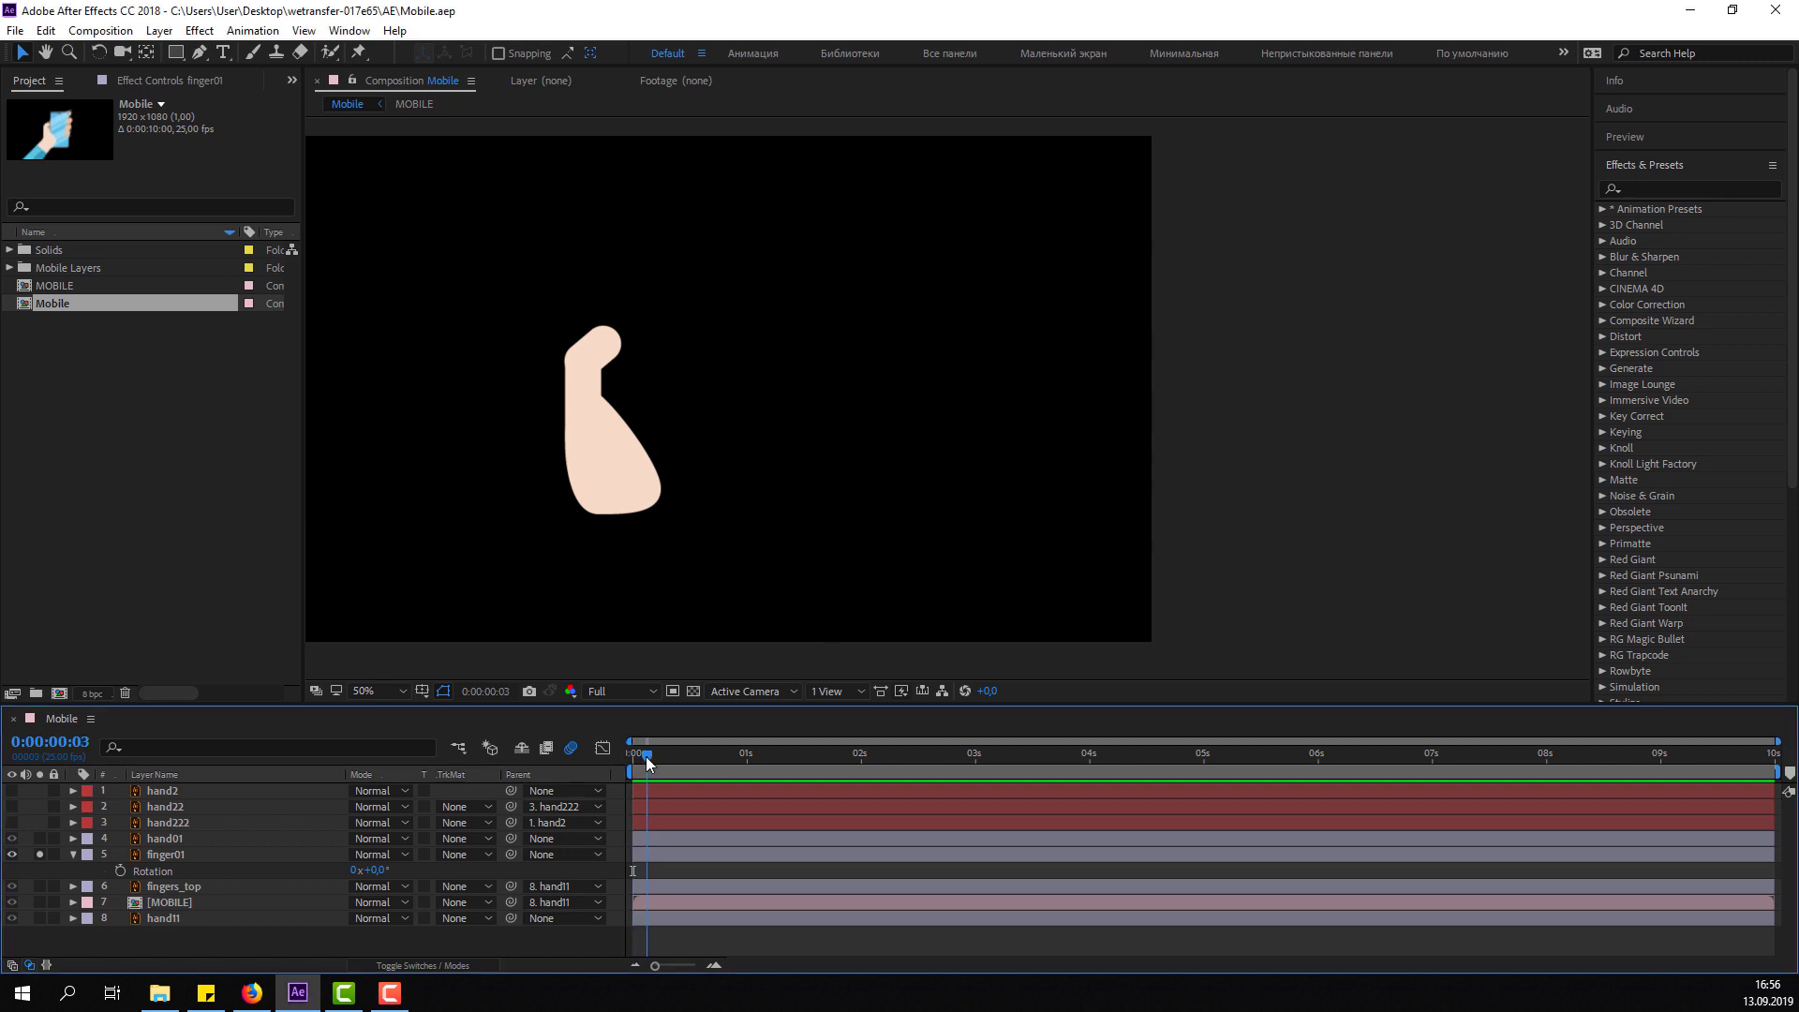
left_click(152, 871)
left_click(39, 854)
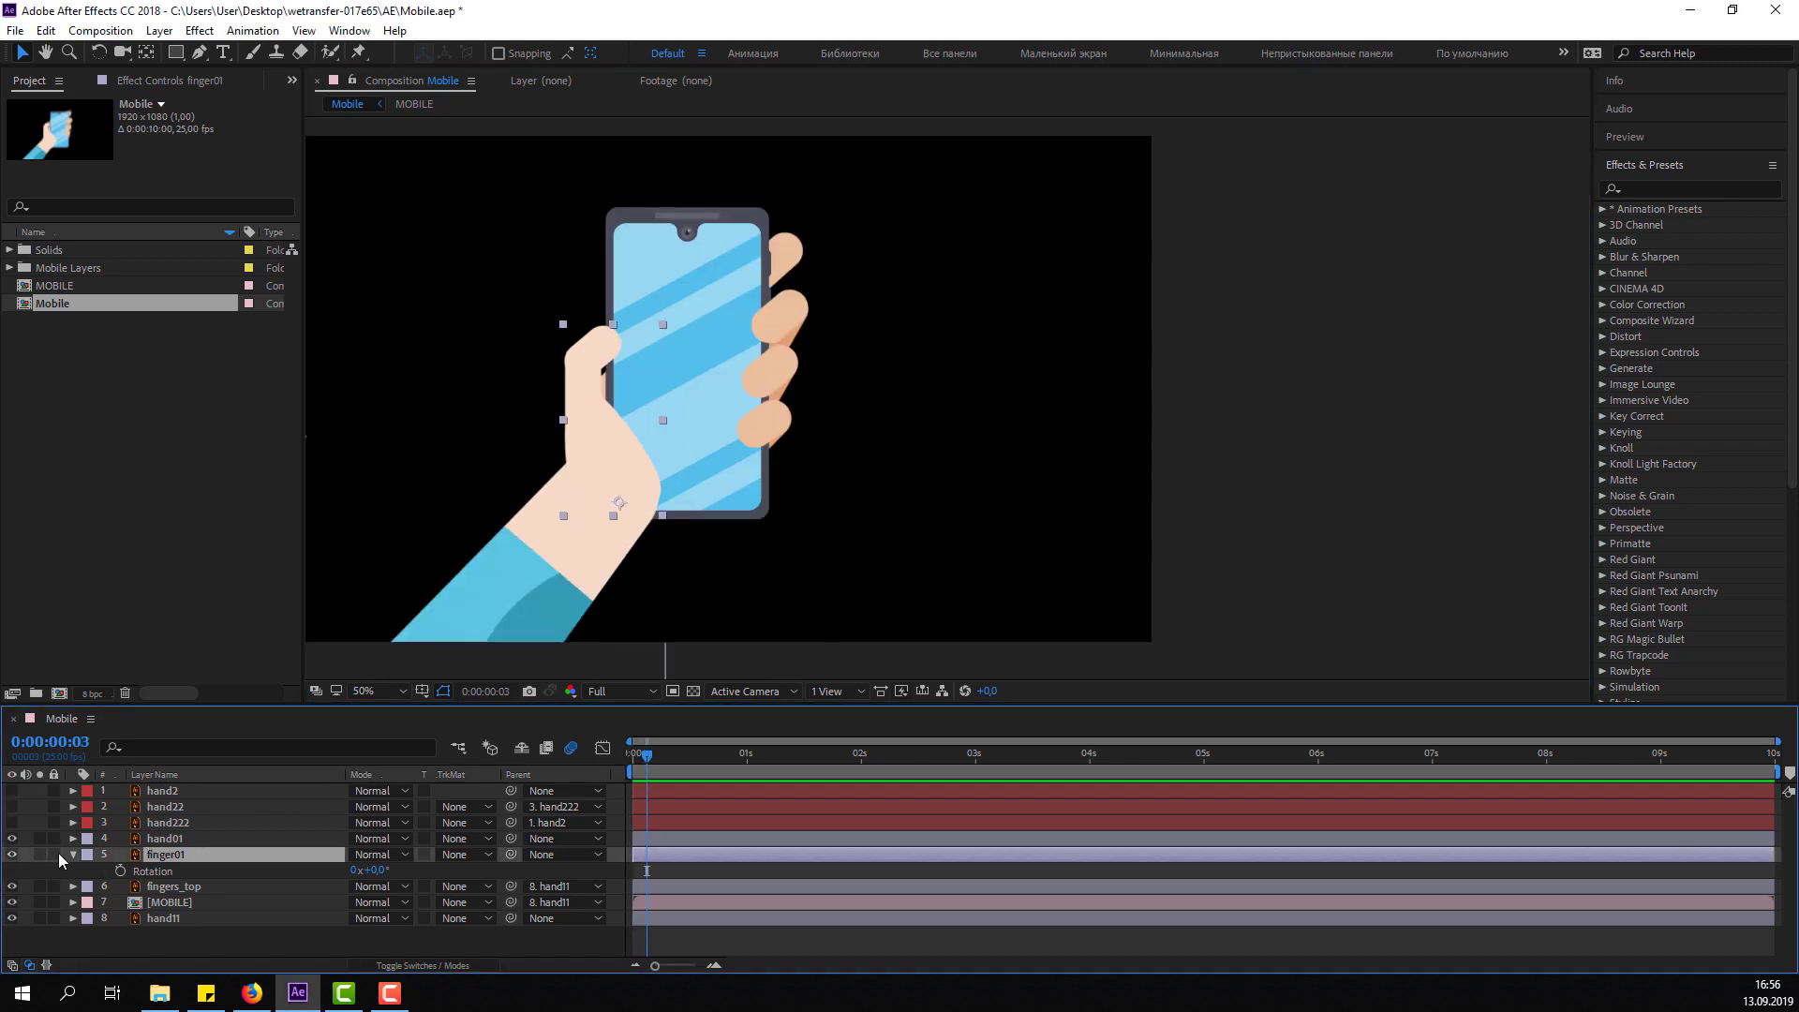
left_click(73, 855)
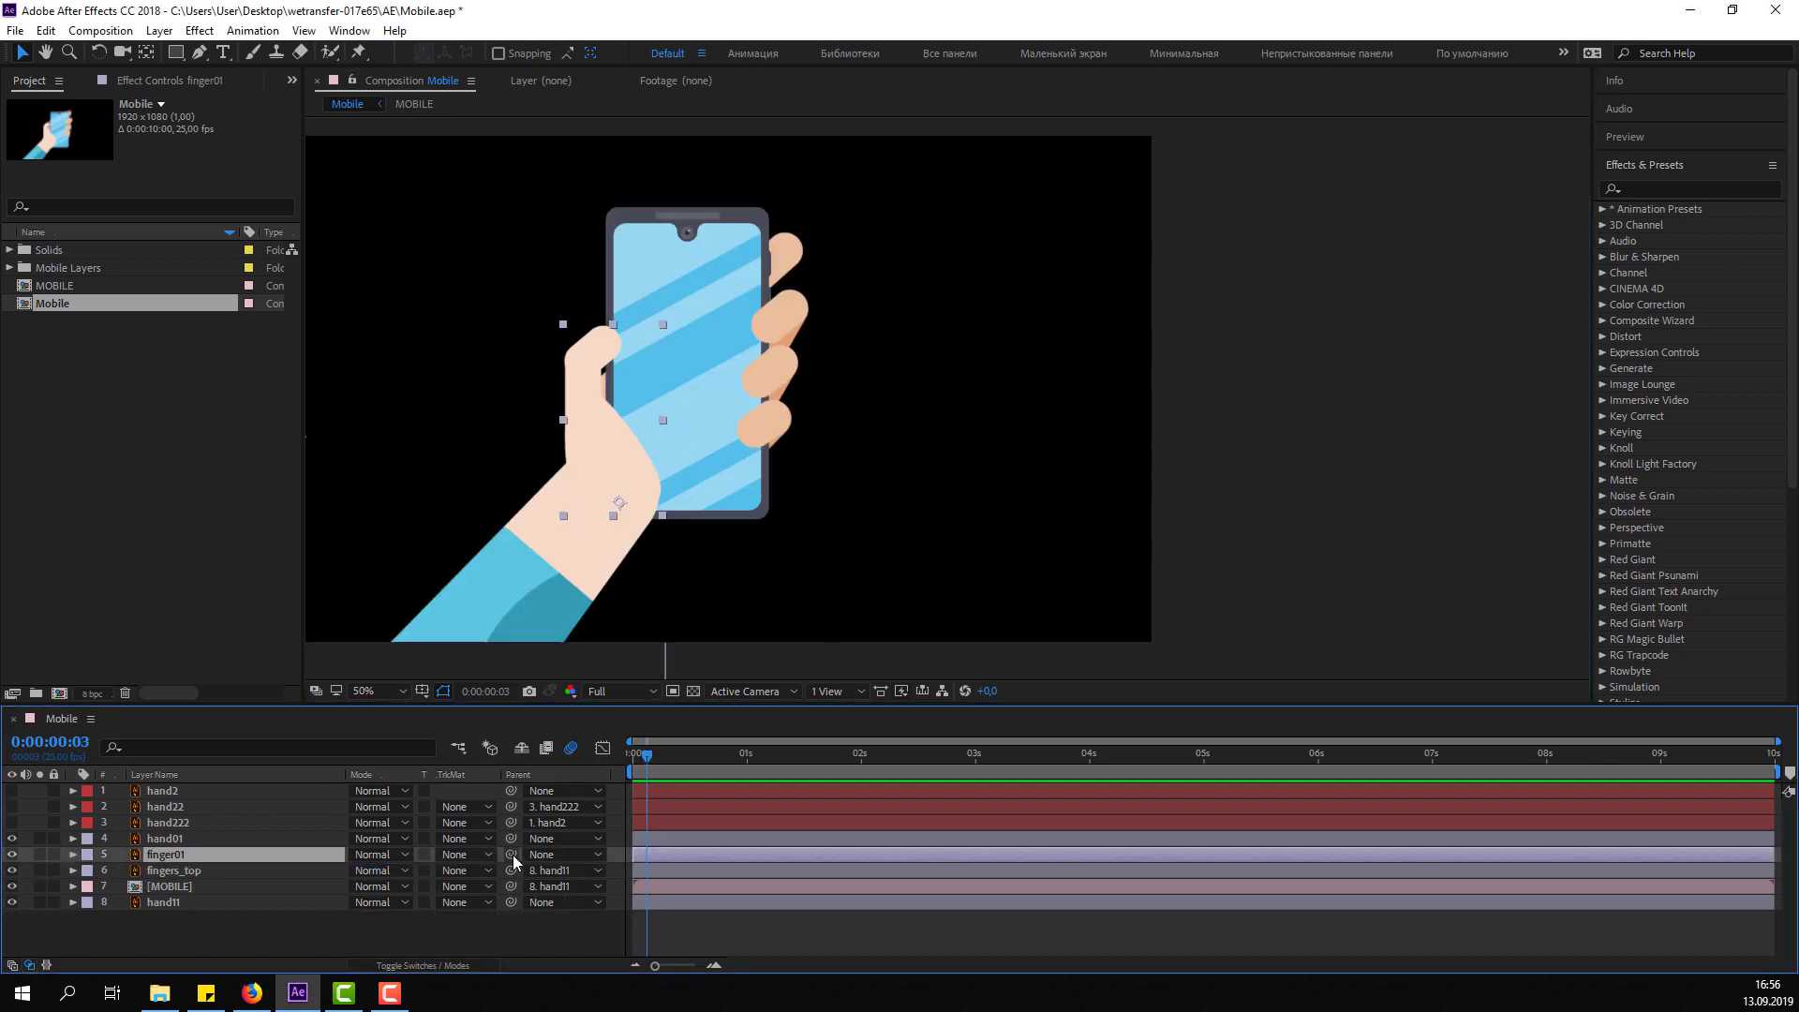
left_click(568, 556)
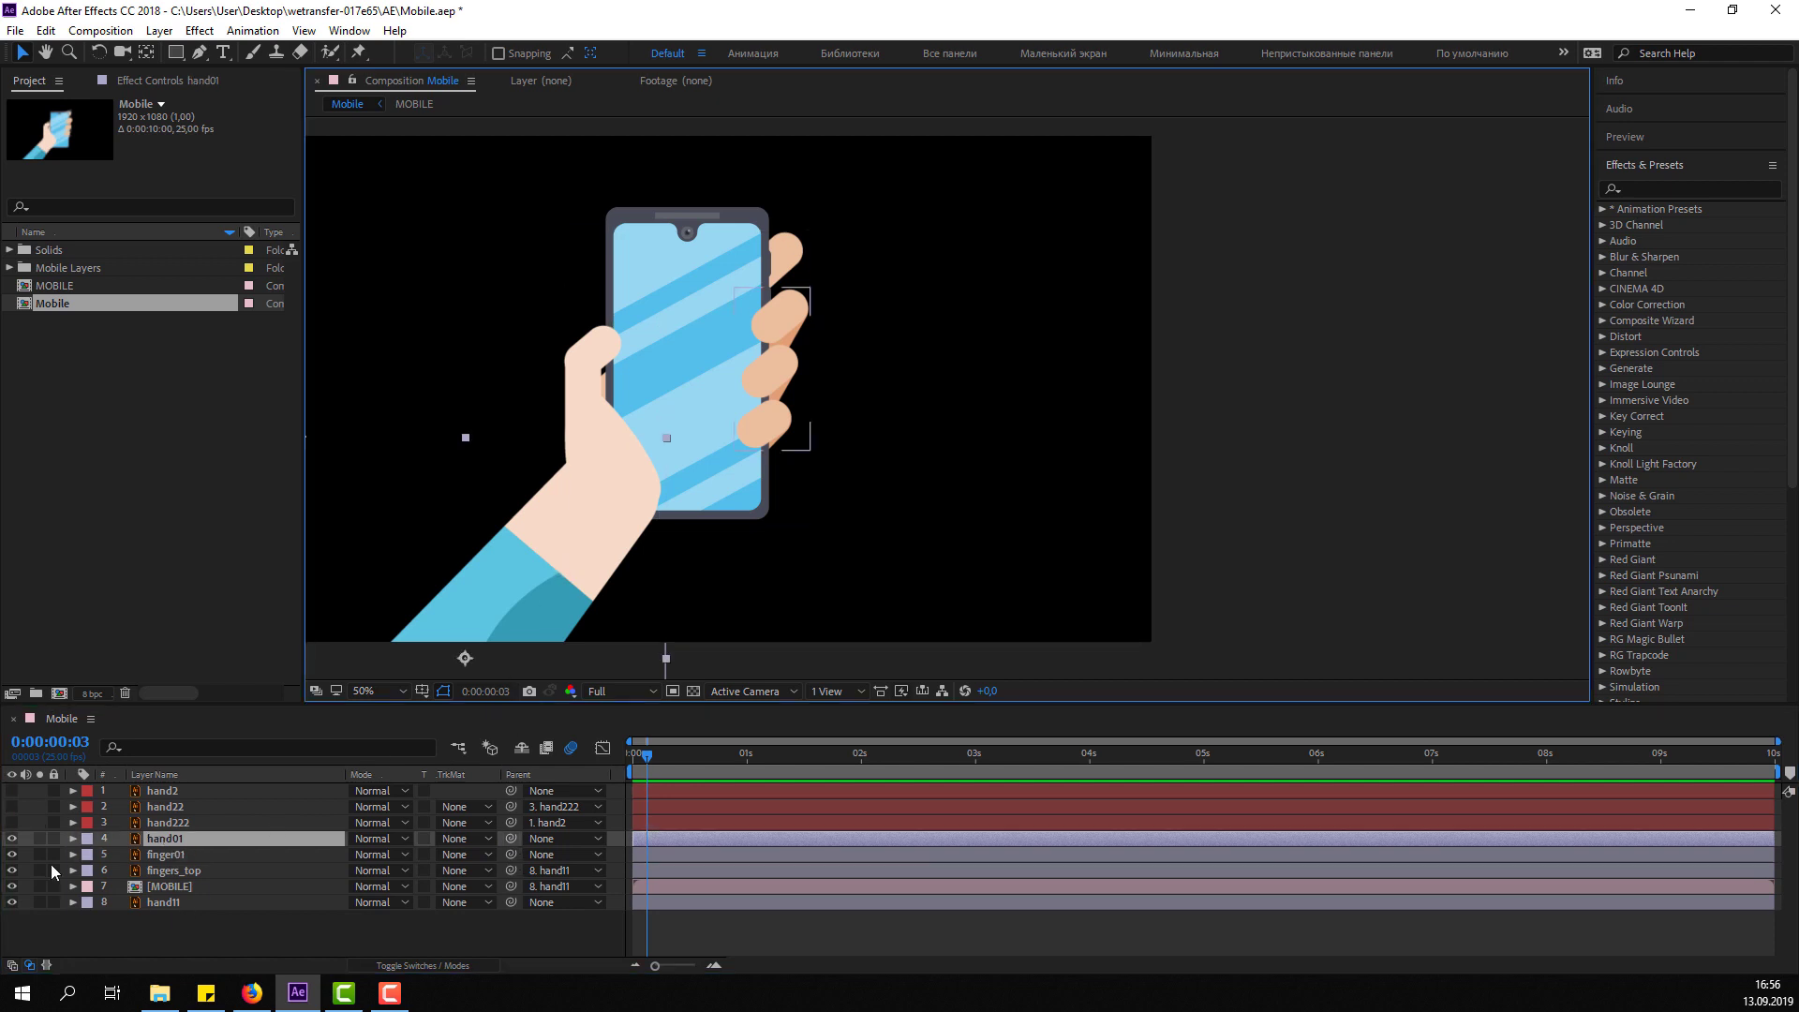
Solo hand01, zoom out, move its anchor to the arm's base, then unsolo and nudge the arm.
left_click(39, 839)
left_click(39, 839)
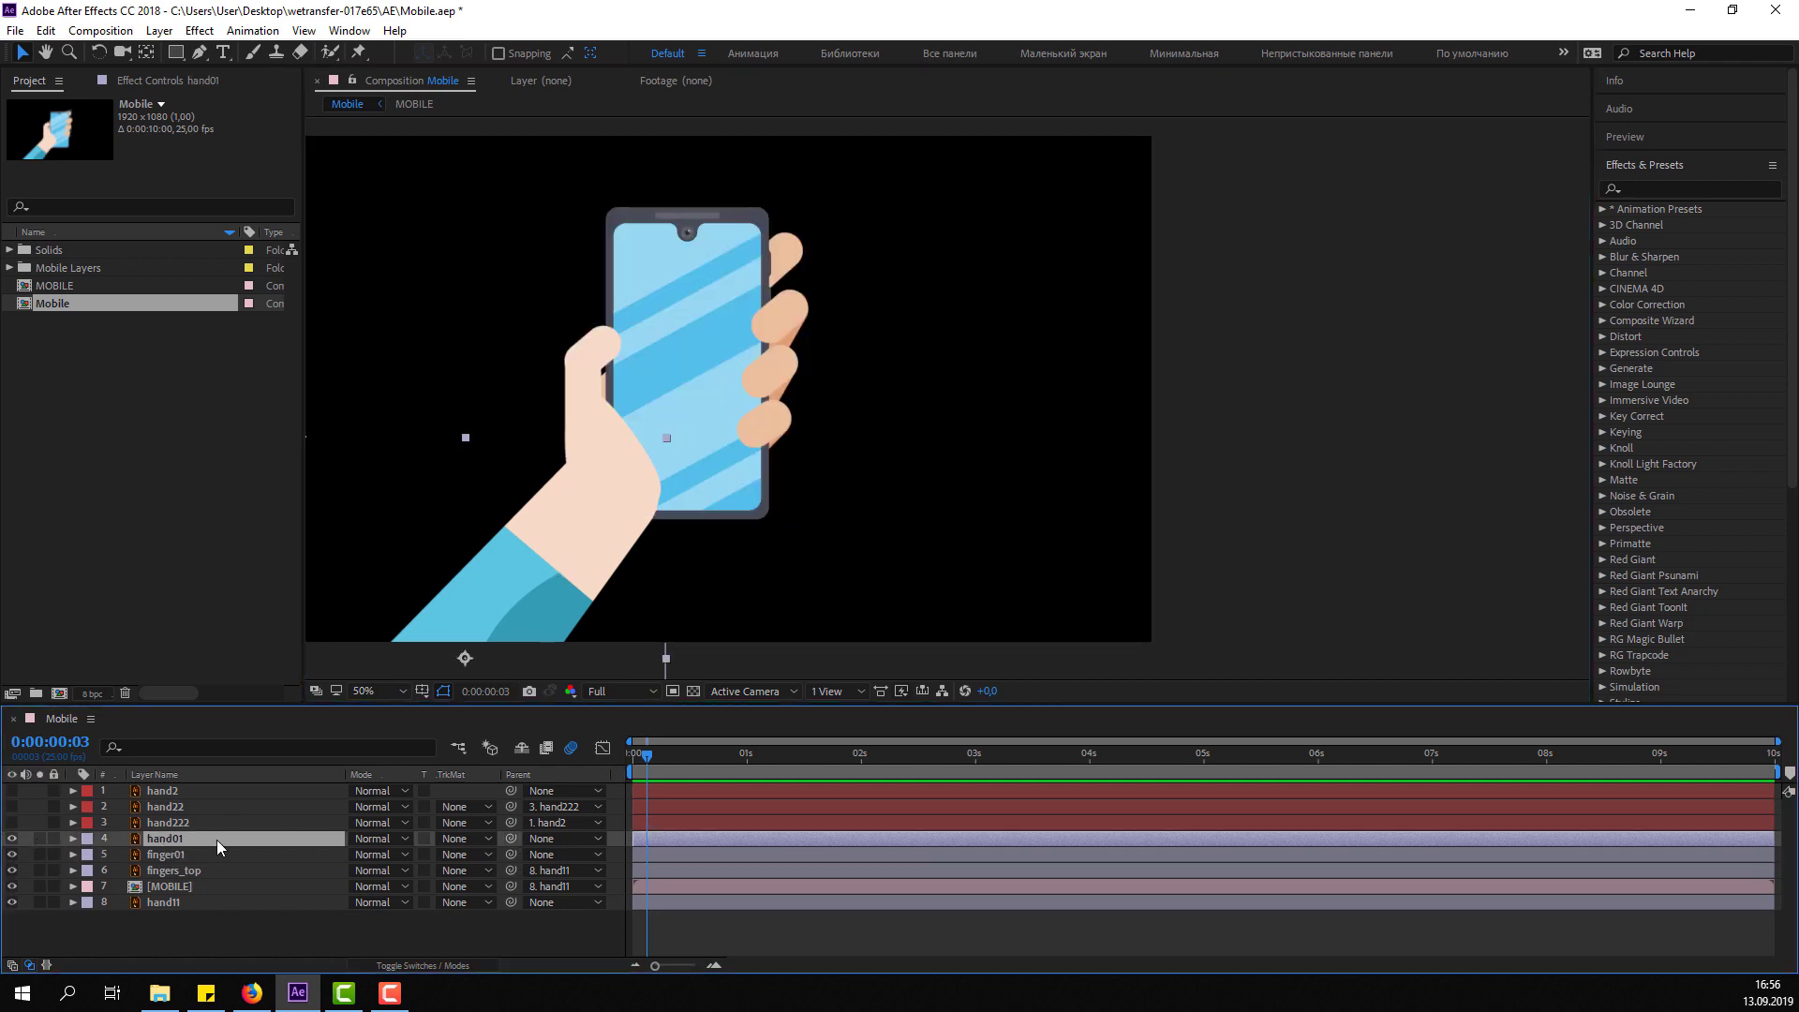
left_click(39, 839)
key("comma")
mouse_move(704, 563)
left_mouse_down()
mouse_move(728, 461)
mouse_move(701, 450)
mouse_move(670, 484)
left_mouse_up()
key("y")
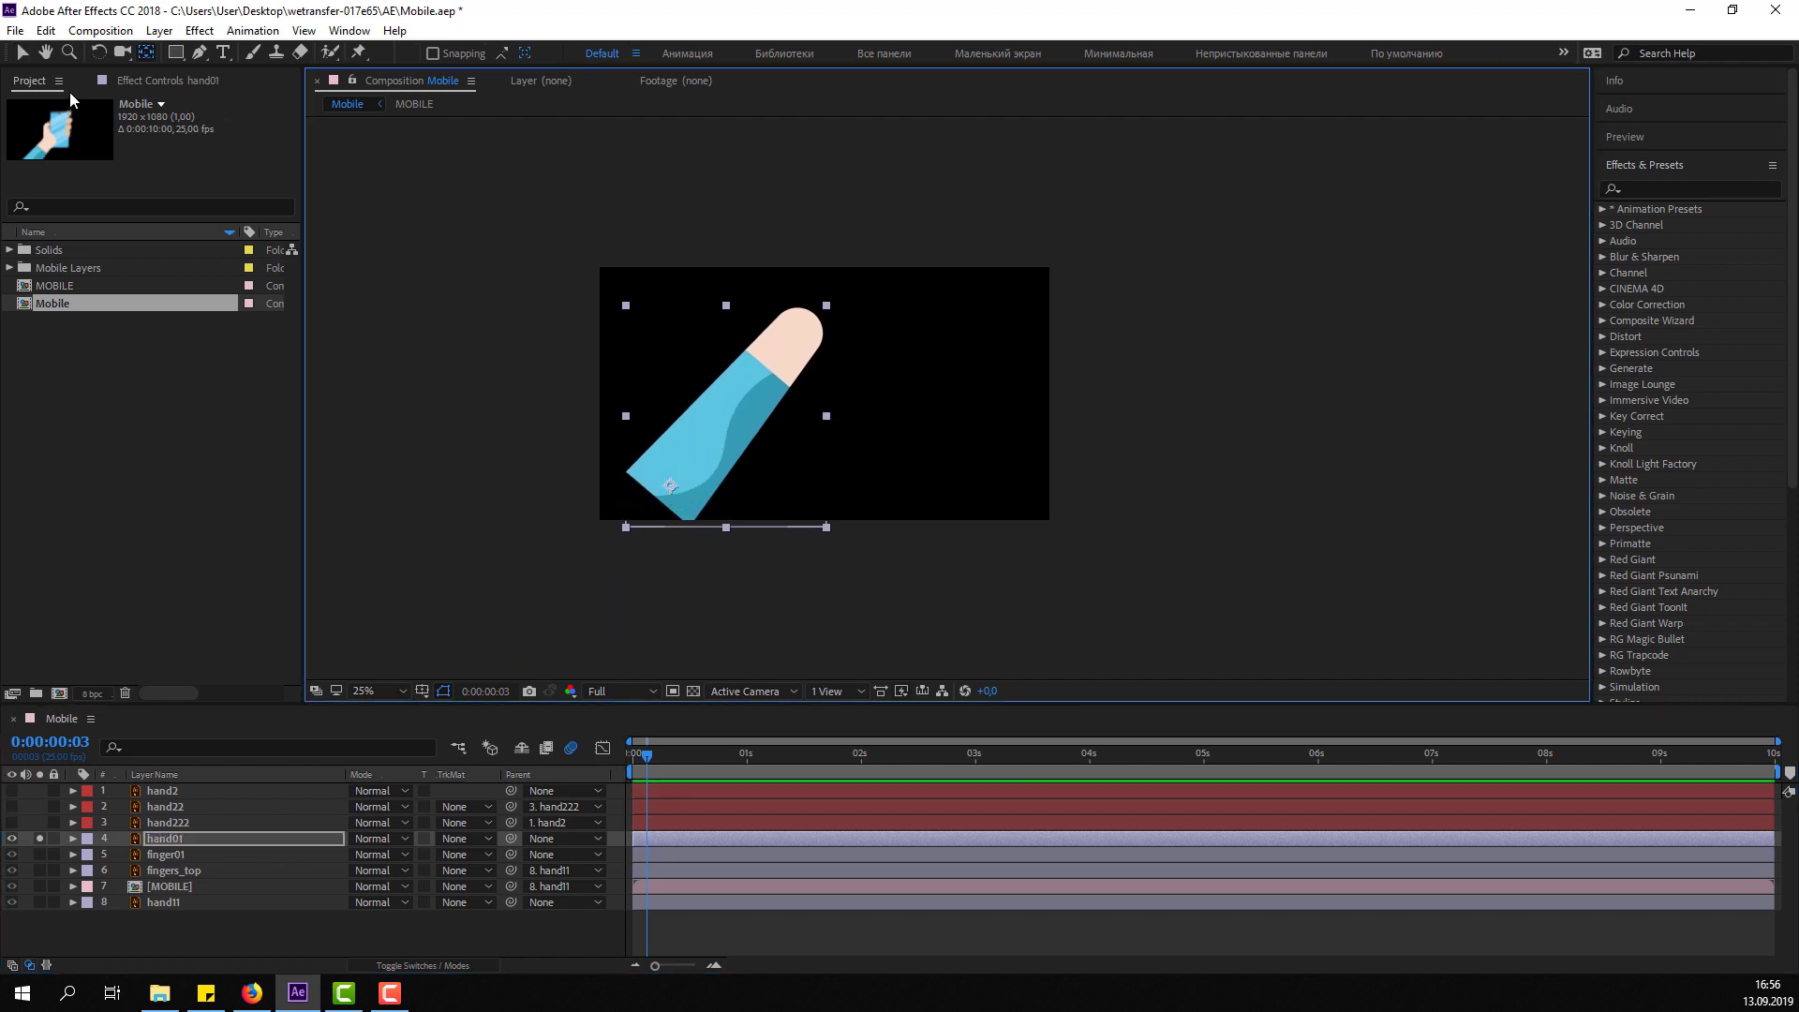
left_click(22, 51)
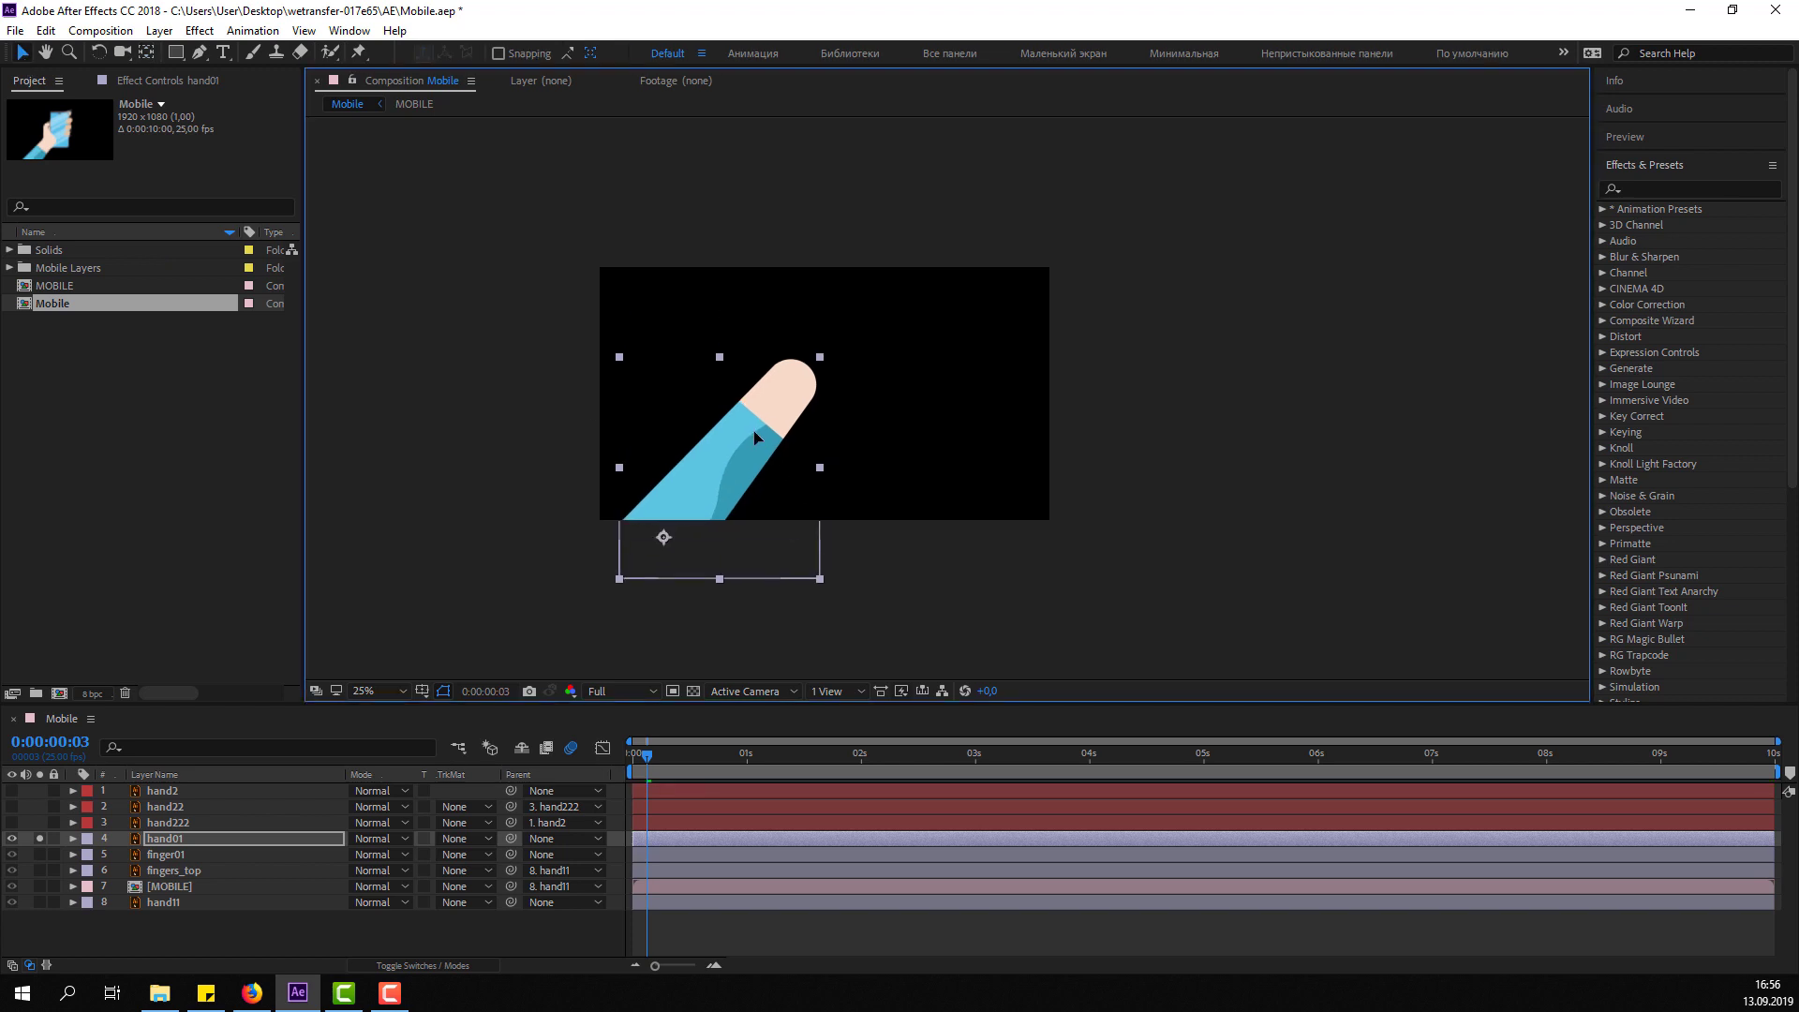
left_click_drag(766, 382, 739, 491)
left_click(41, 840)
key("period")
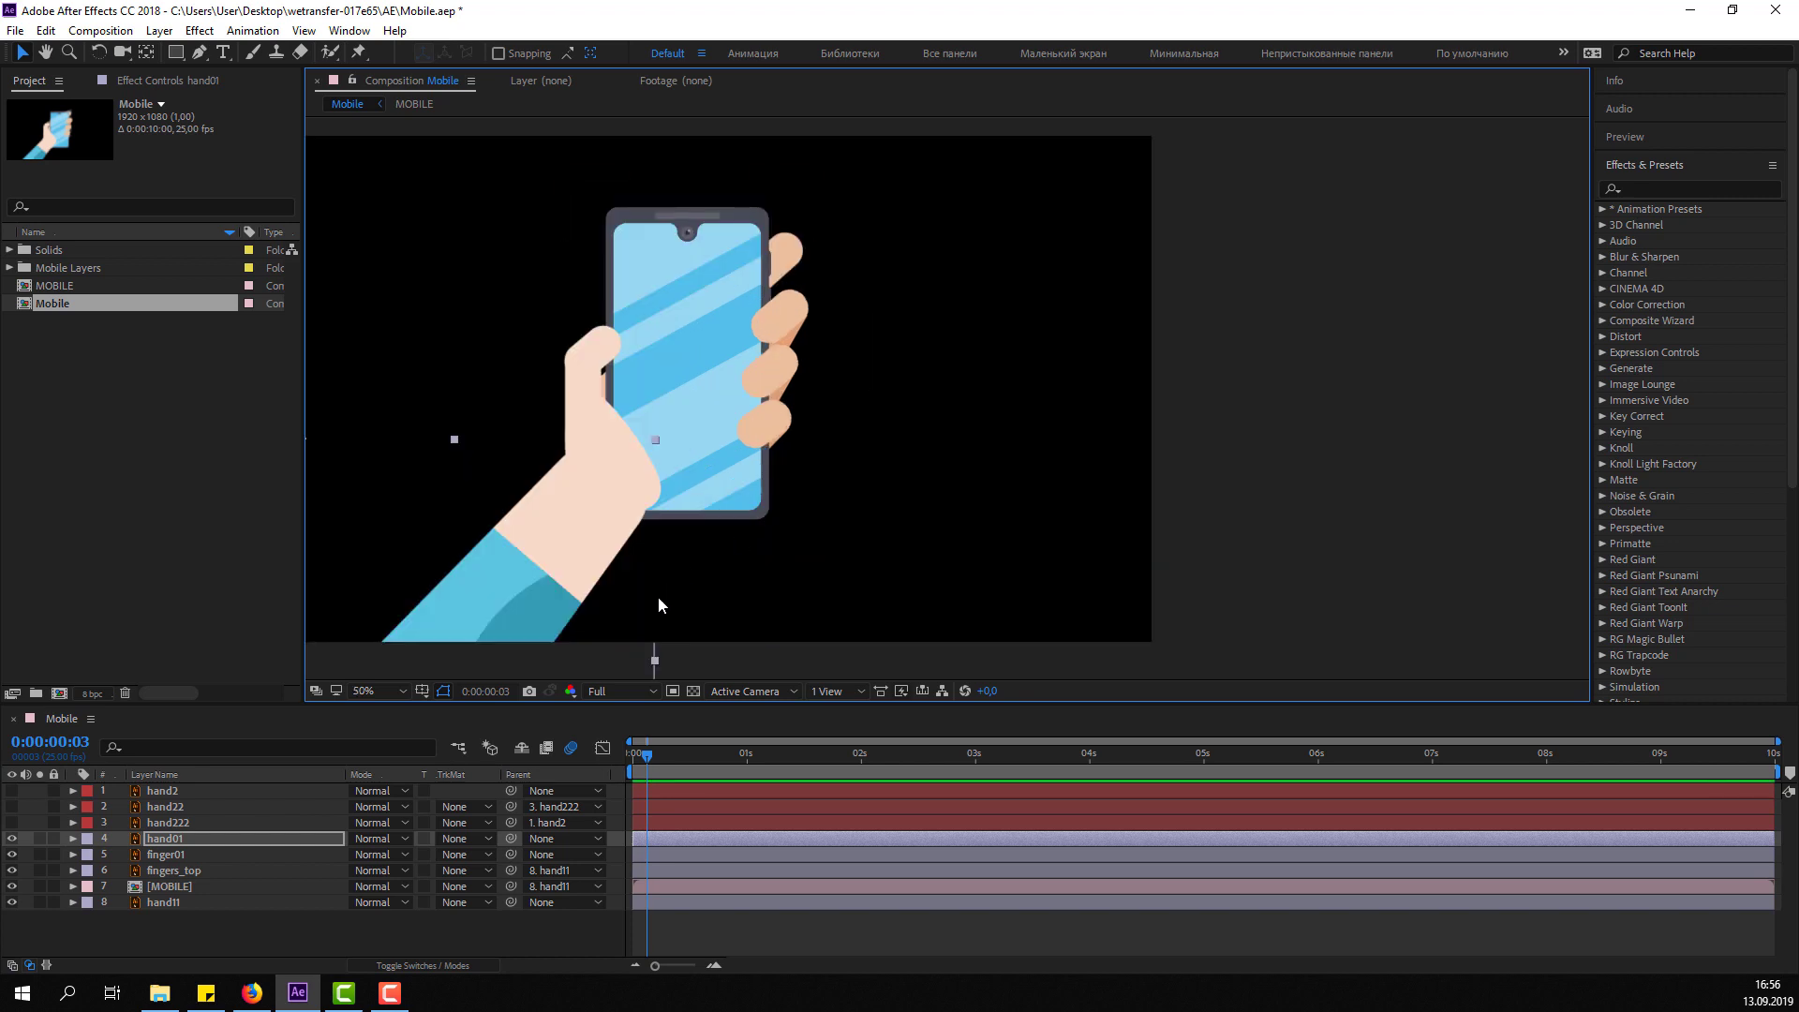
left_click_drag(562, 530, 559, 539)
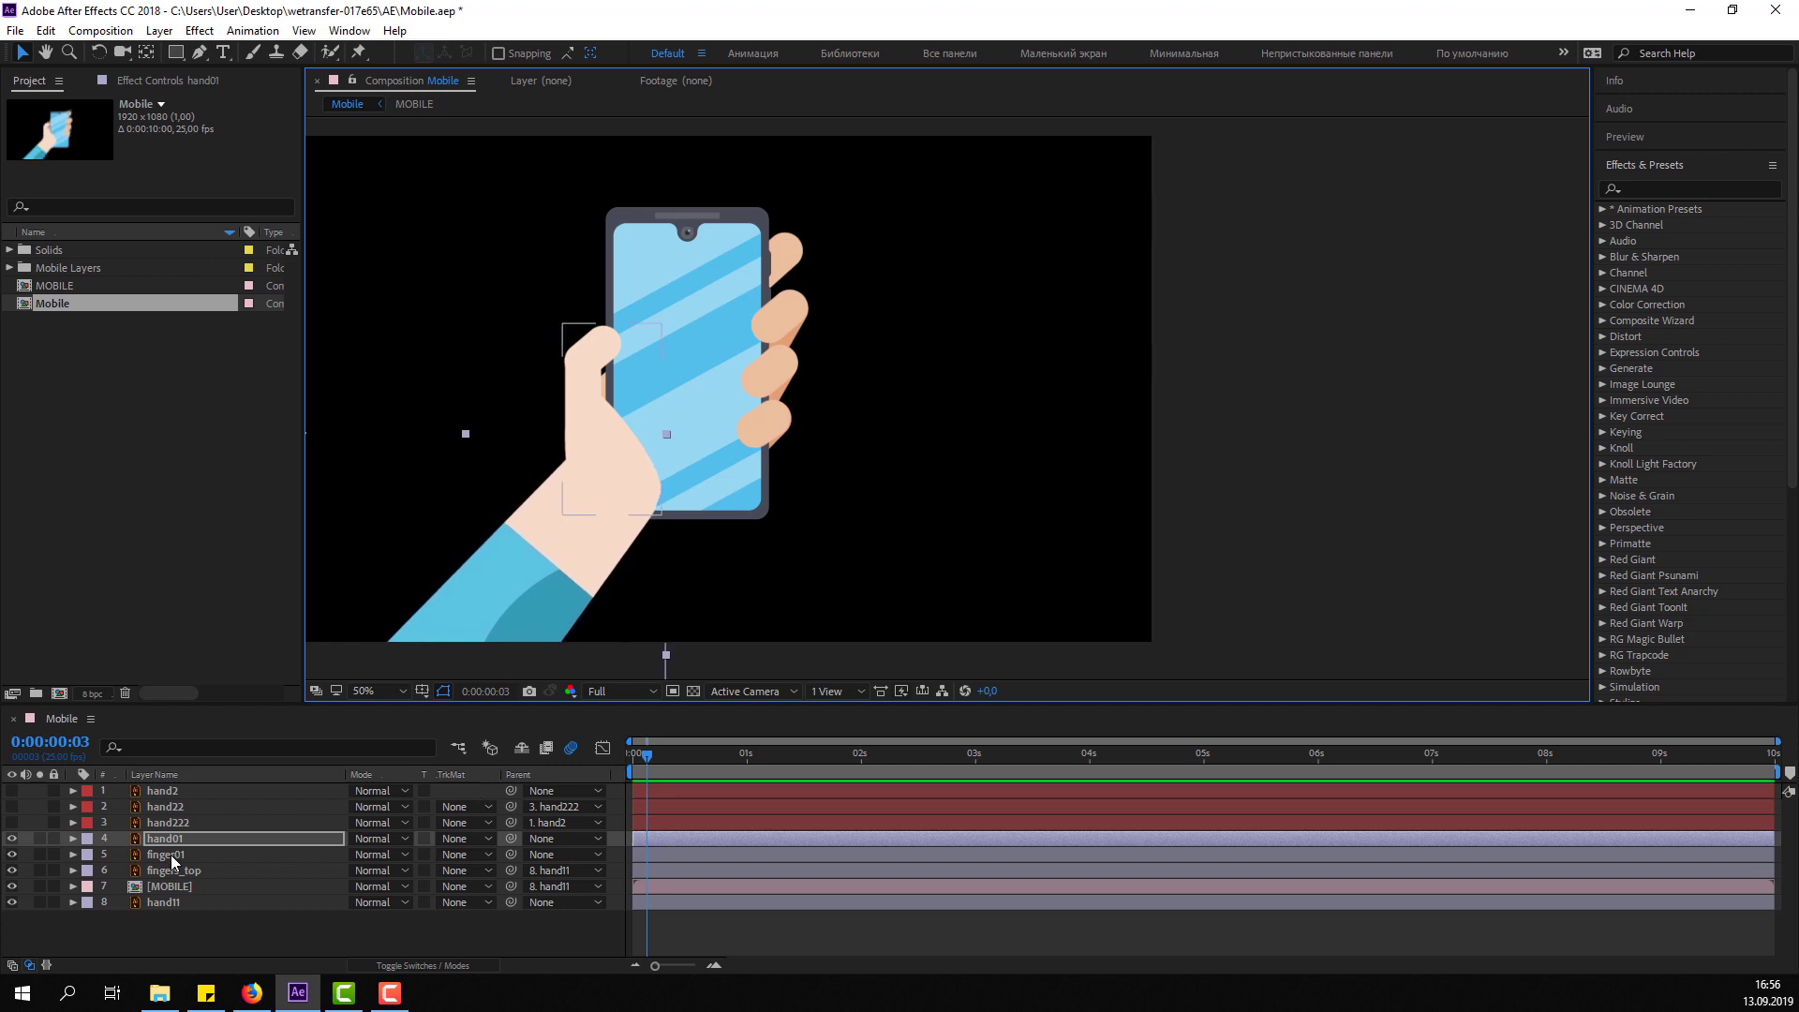
Parent finger01 to hand01 and test hand01's Rotation at about -19°.
left_click(172, 856)
left_click_drag(511, 855, 165, 839)
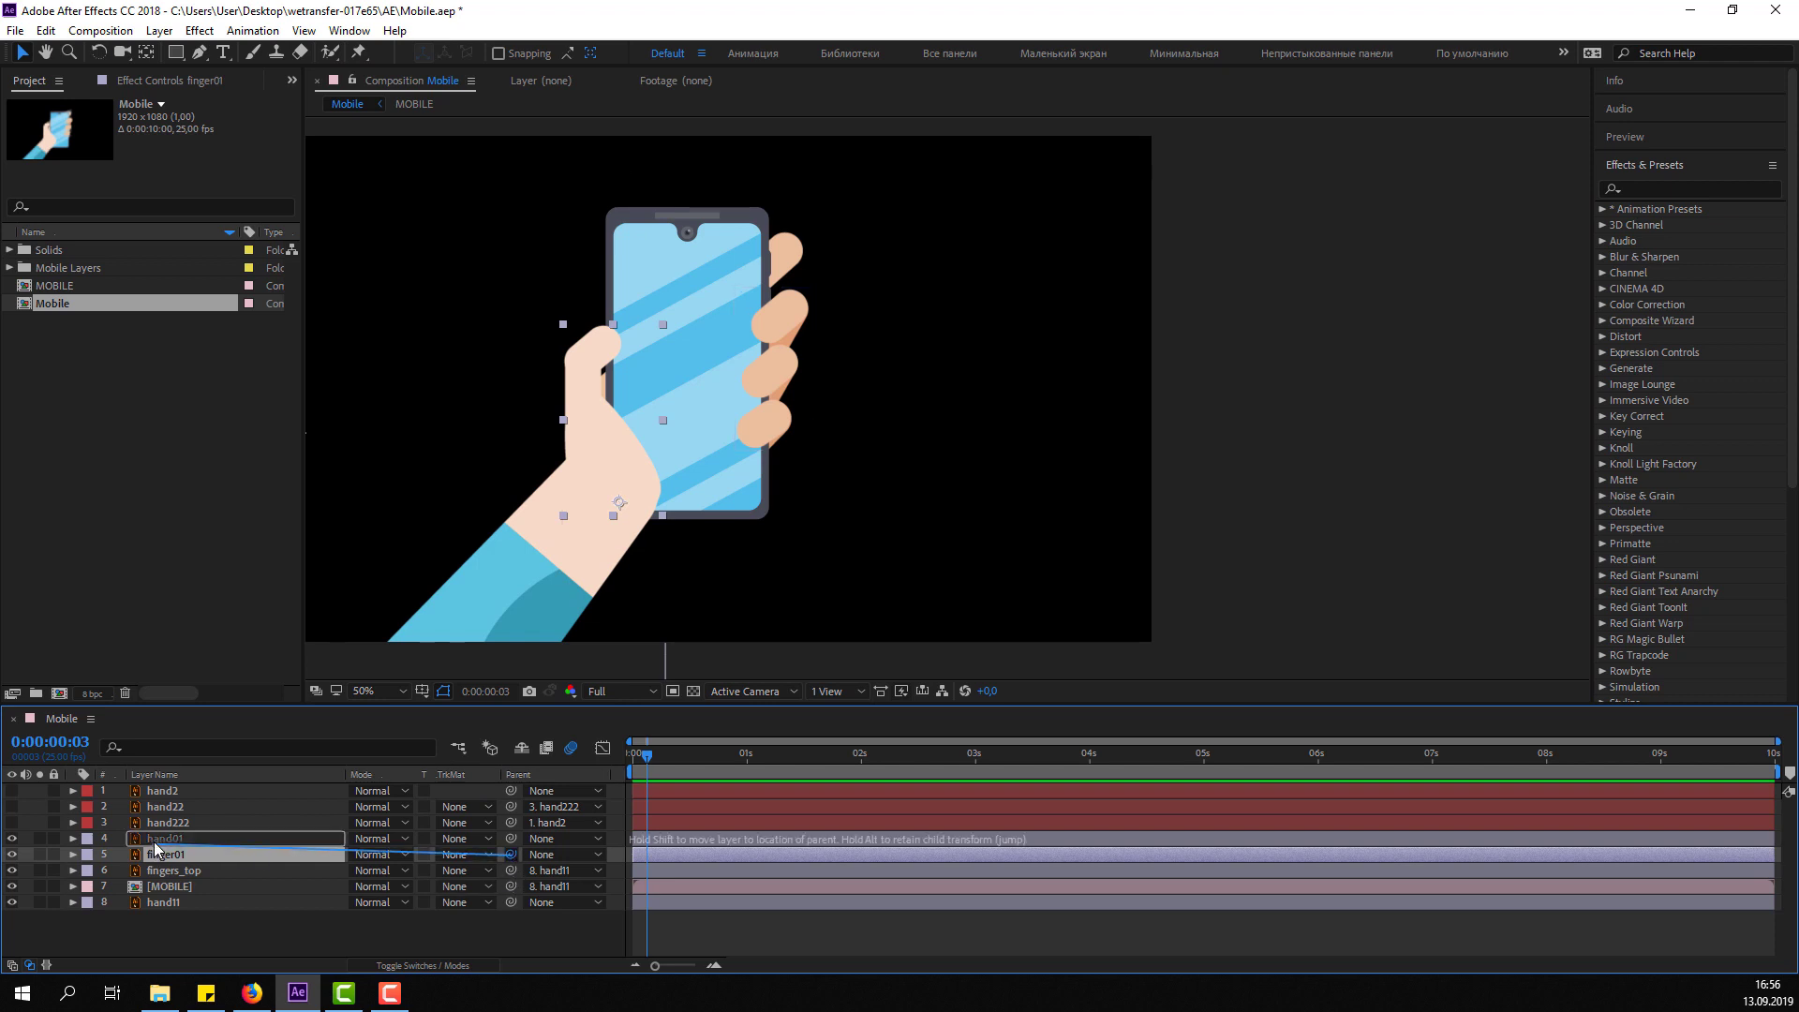
left_click(164, 839)
key("r")
mouse_move(383, 854)
left_mouse_down()
mouse_move(360, 854)
mouse_move(383, 854)
left_mouse_up()
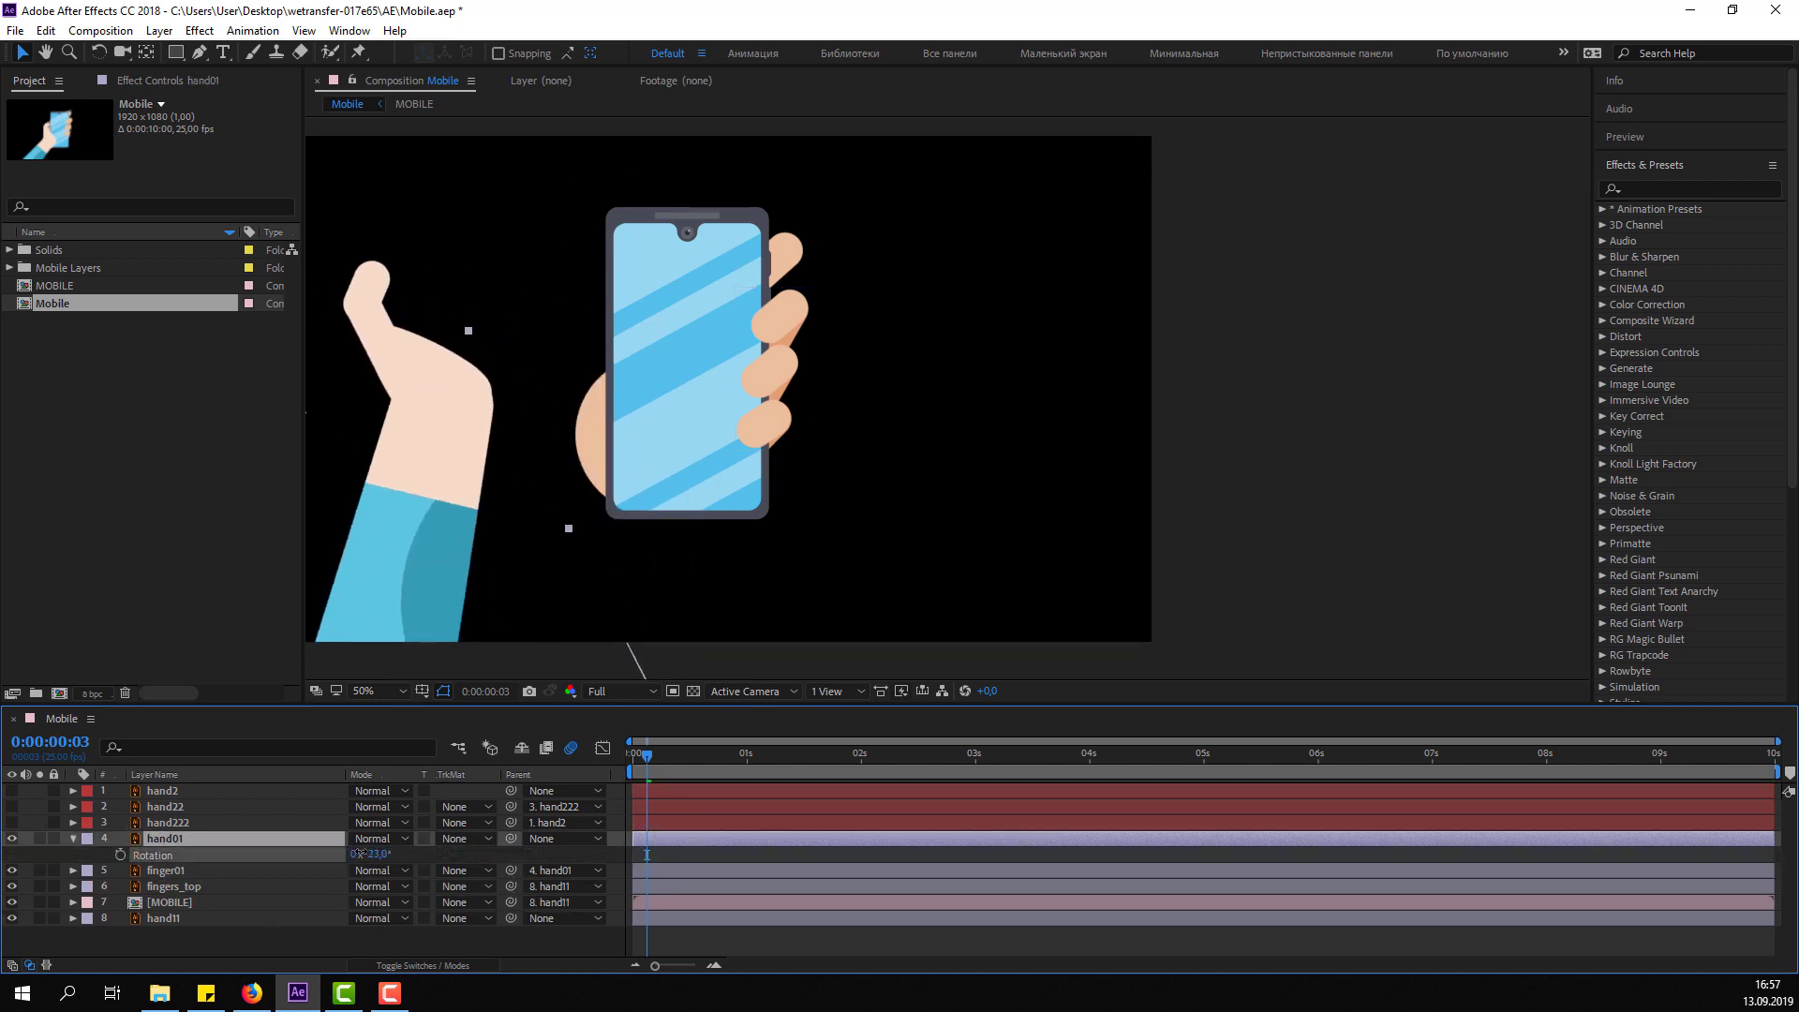
left_click(73, 841)
Parent hand11 to hand01, test the rig's rotation, then reset it to 0°.
left_click(157, 902)
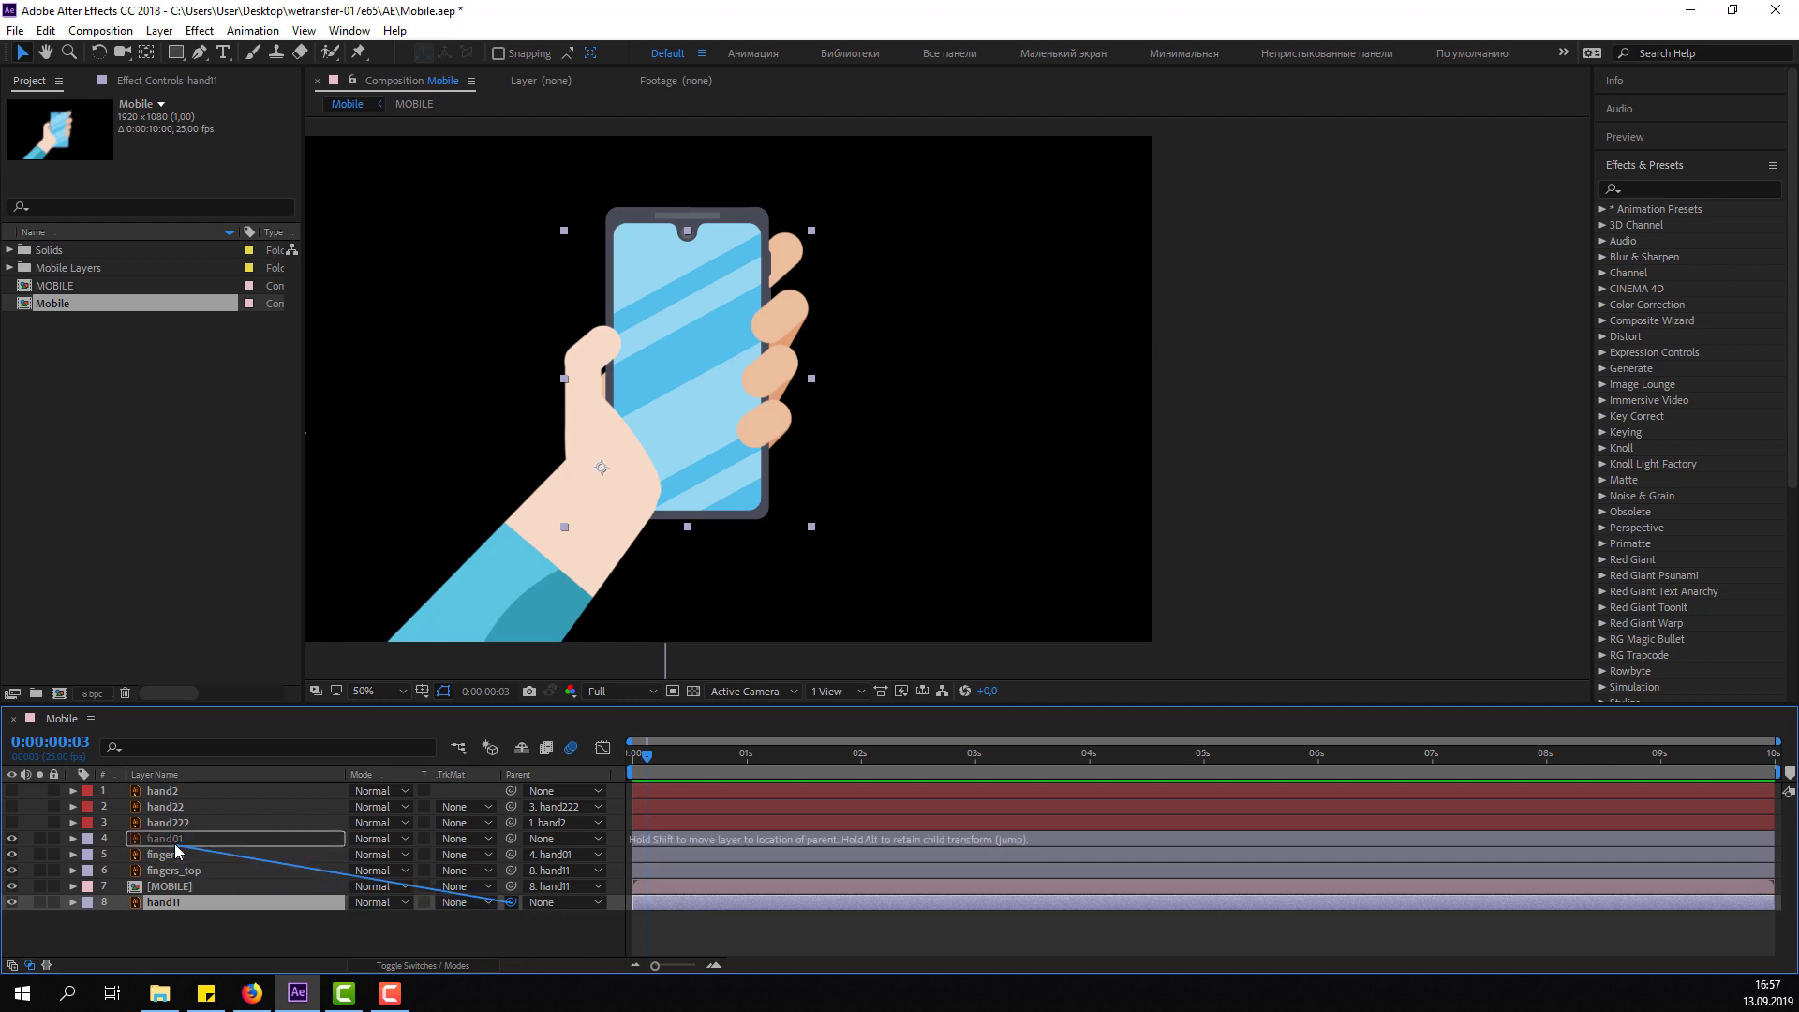
left_click_drag(280, 900, 183, 840)
key("r")
left_click_drag(370, 854, 392, 863)
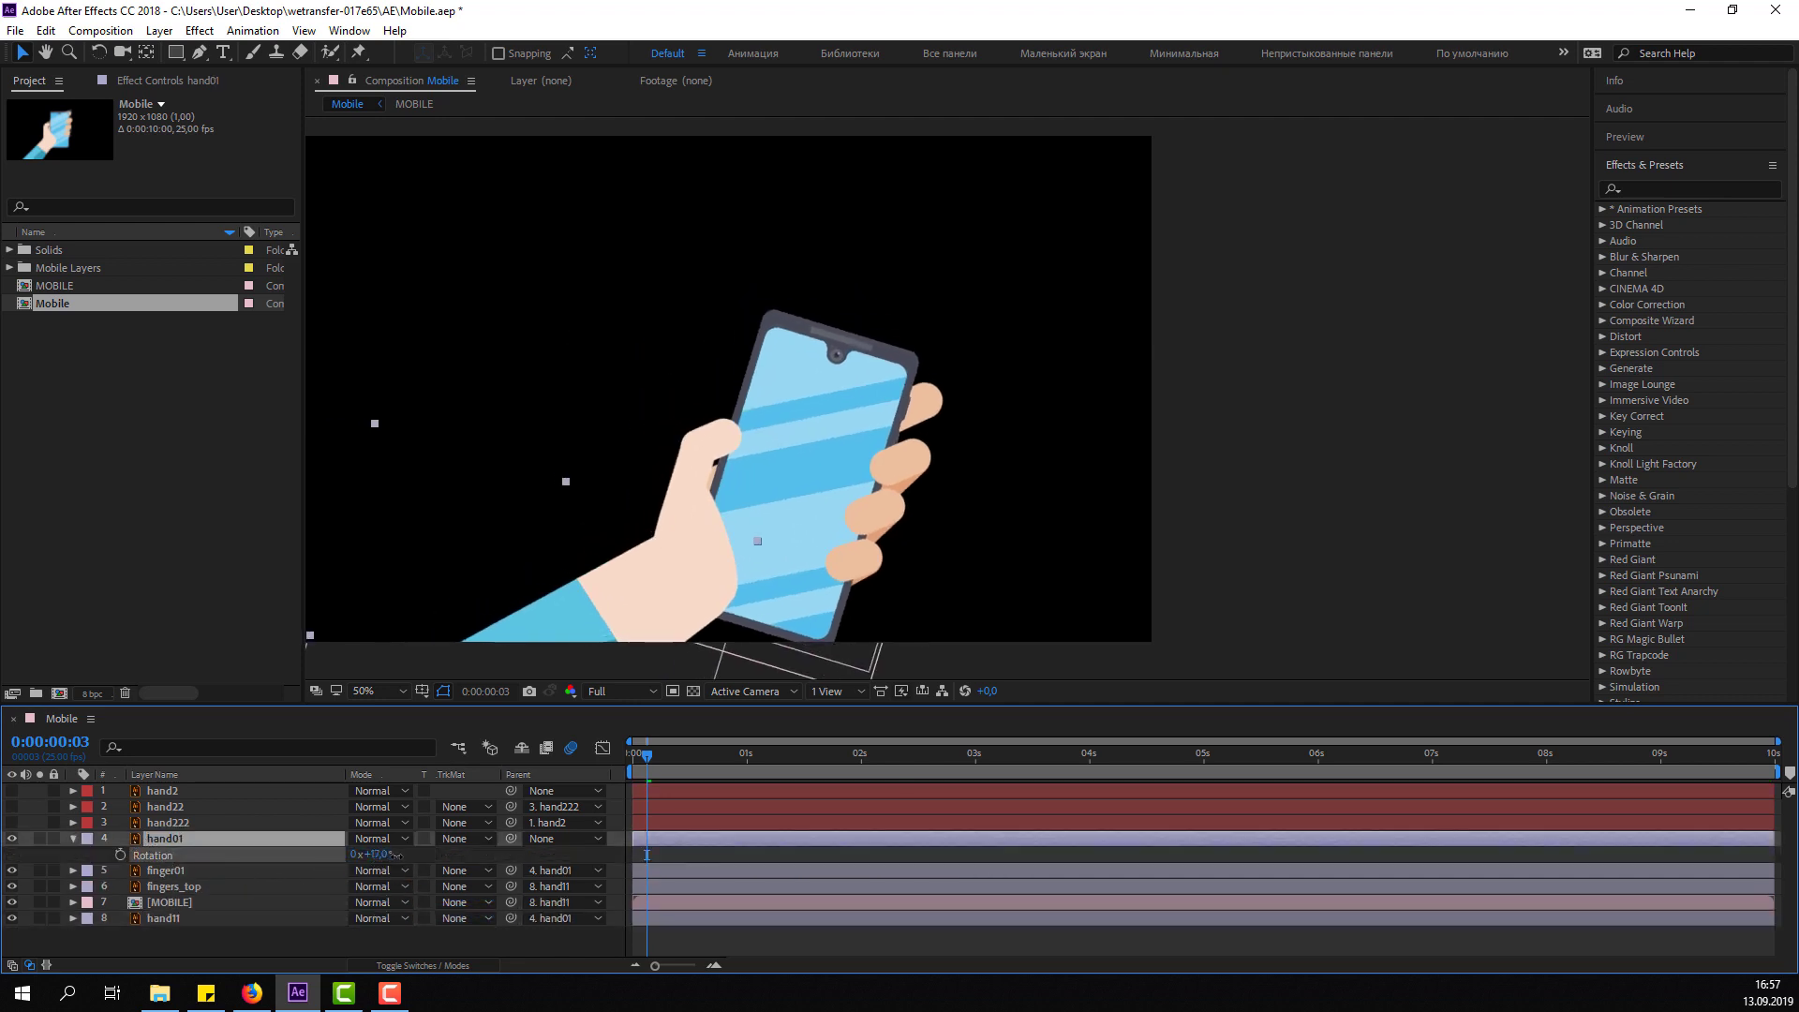
key("ctrl+z")
scroll(739, 541, "down", 2)
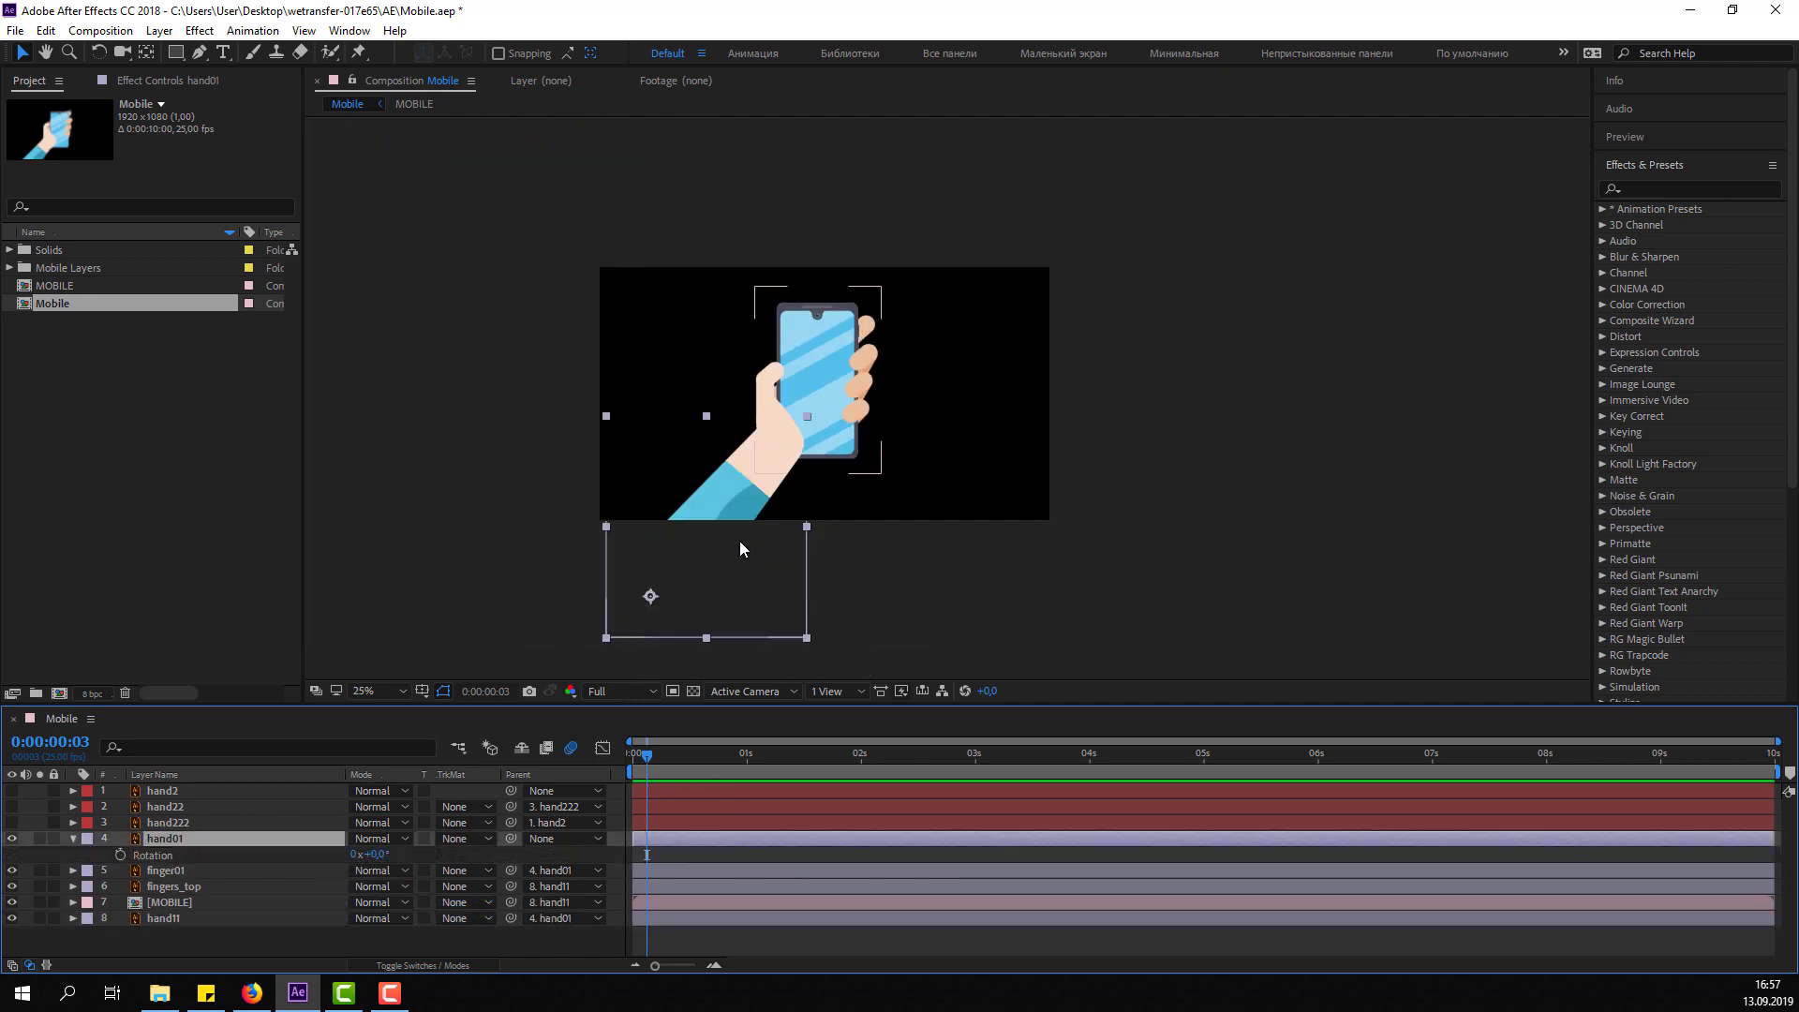
Save the project and set the viewer magnification to Fit.
key("ctrl+s")
left_click(392, 696)
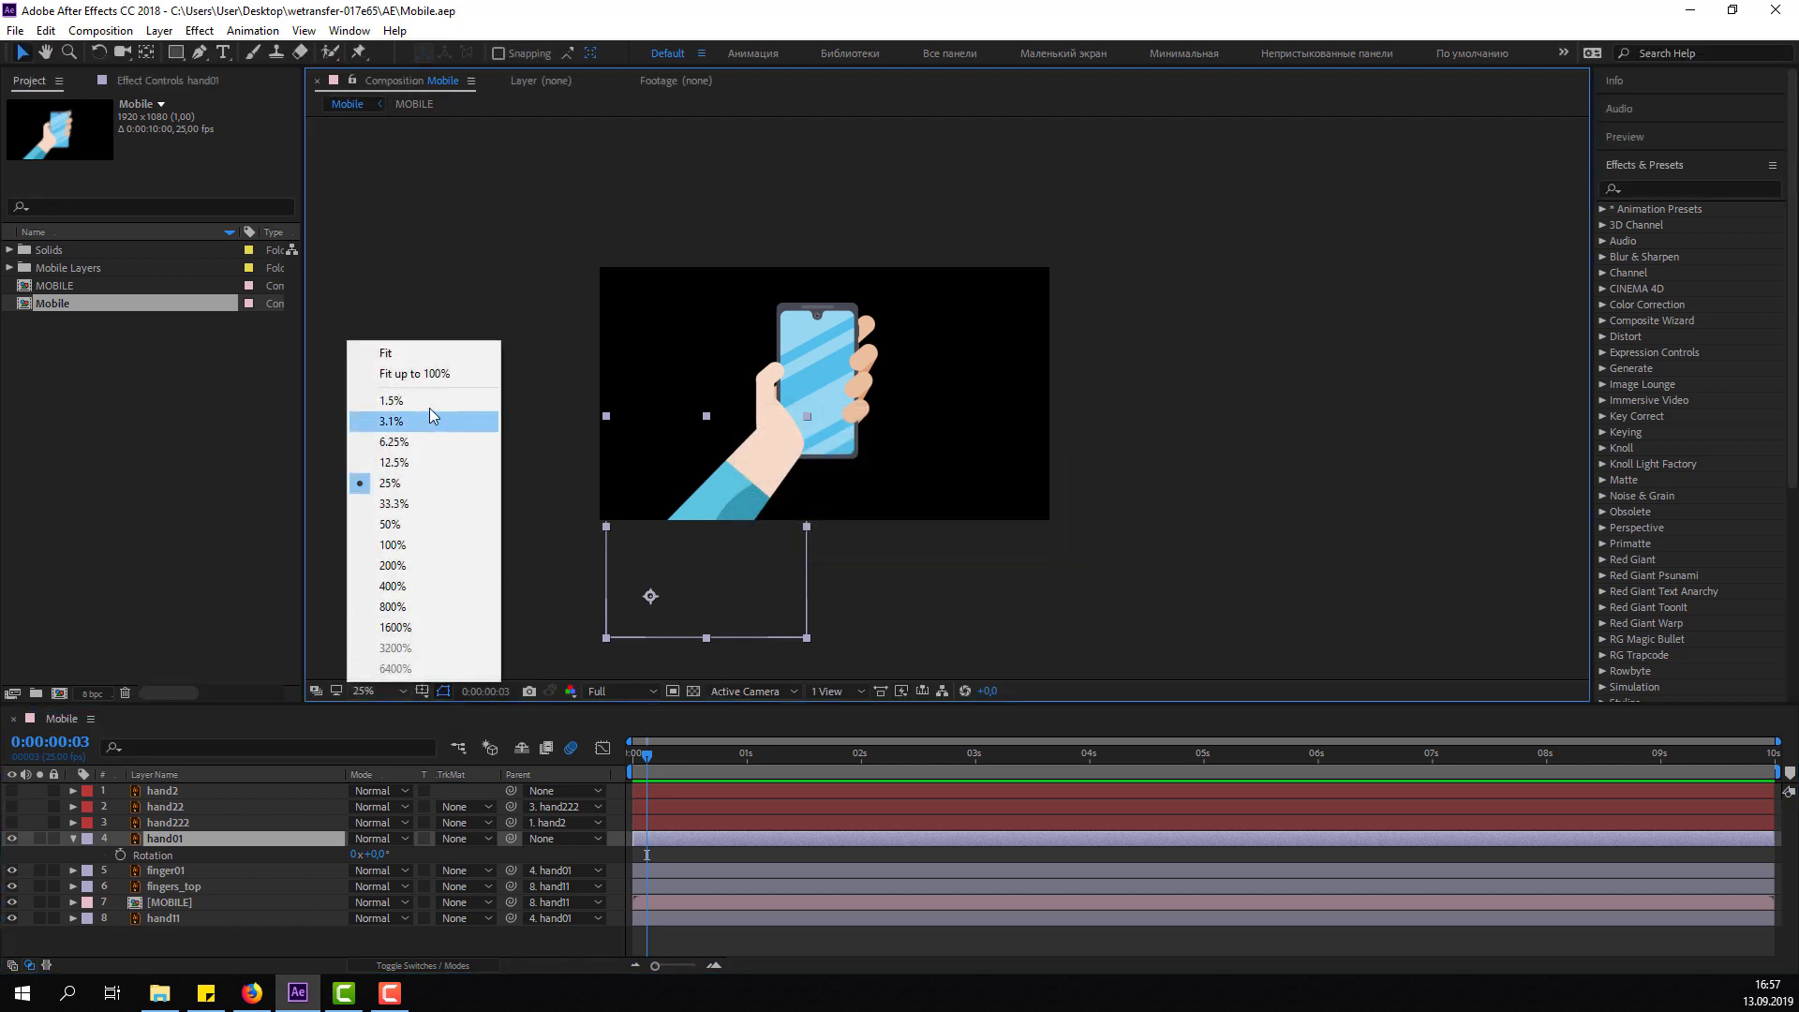
left_click(425, 380)
left_click(74, 841)
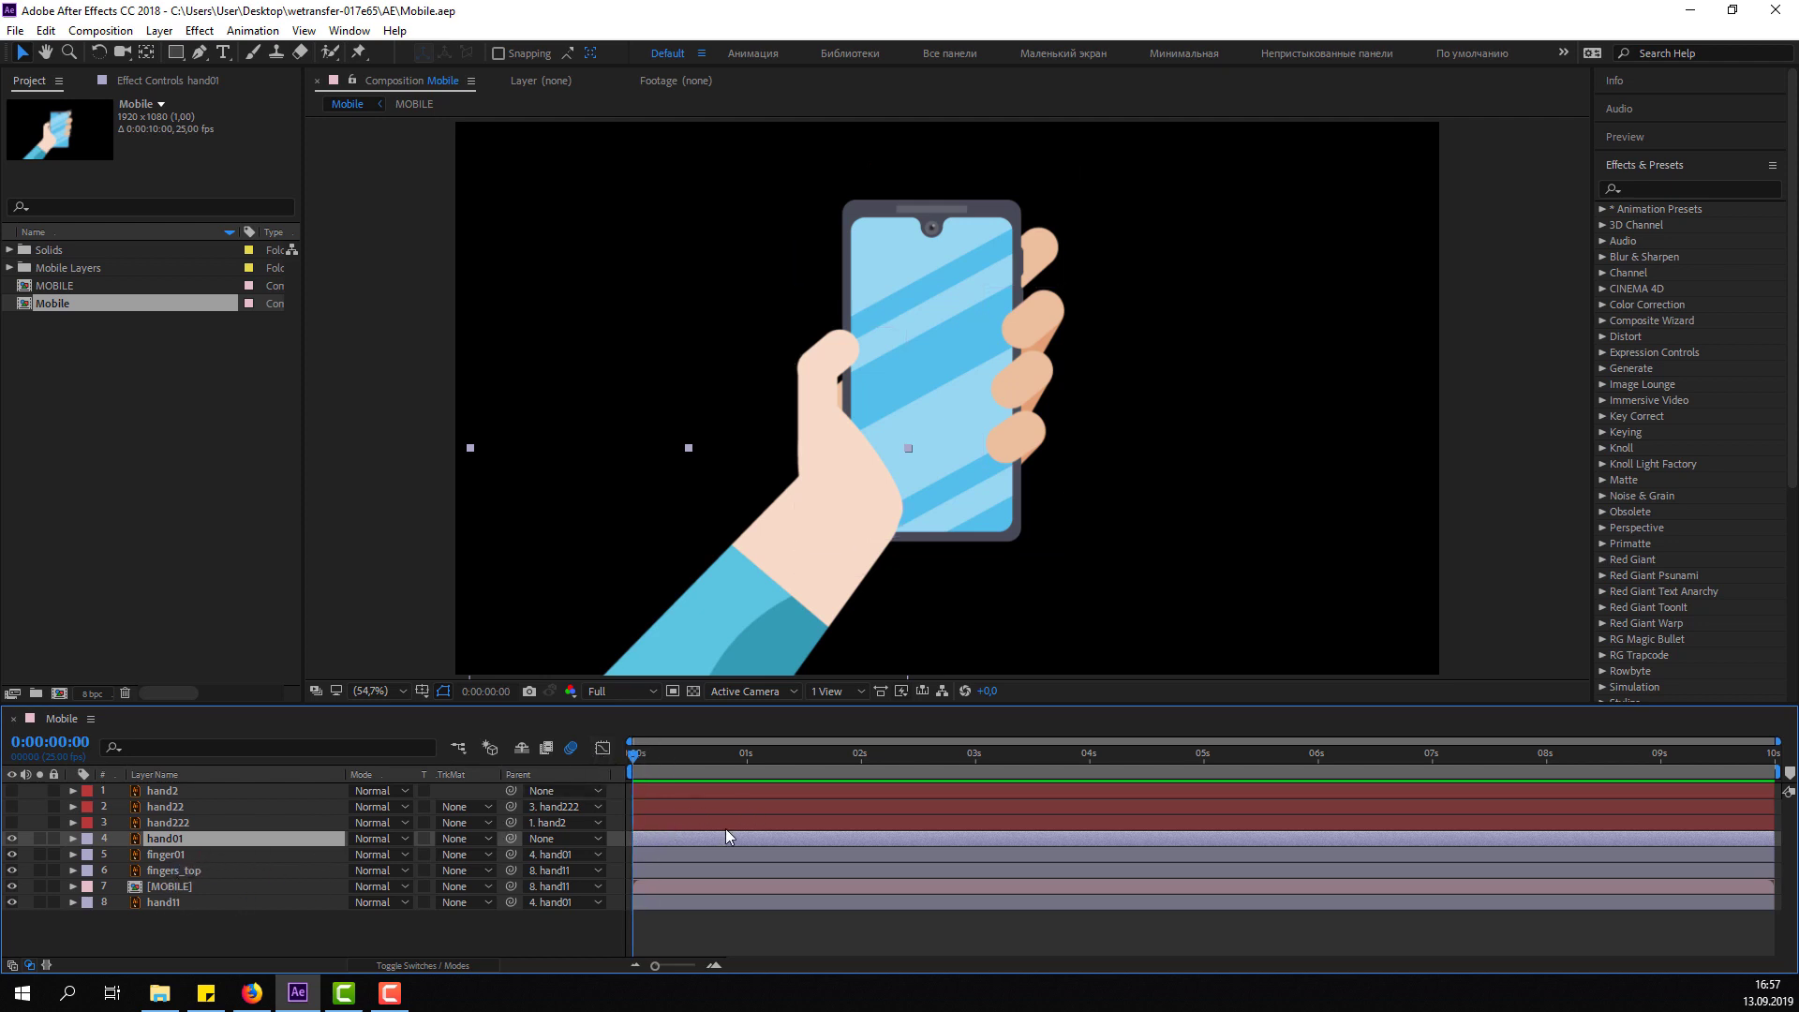
Keyframe hand01's Position so the arm starts out of frame and slides up by about 1:21.
key("p")
scroll(952, 368, "down", 3)
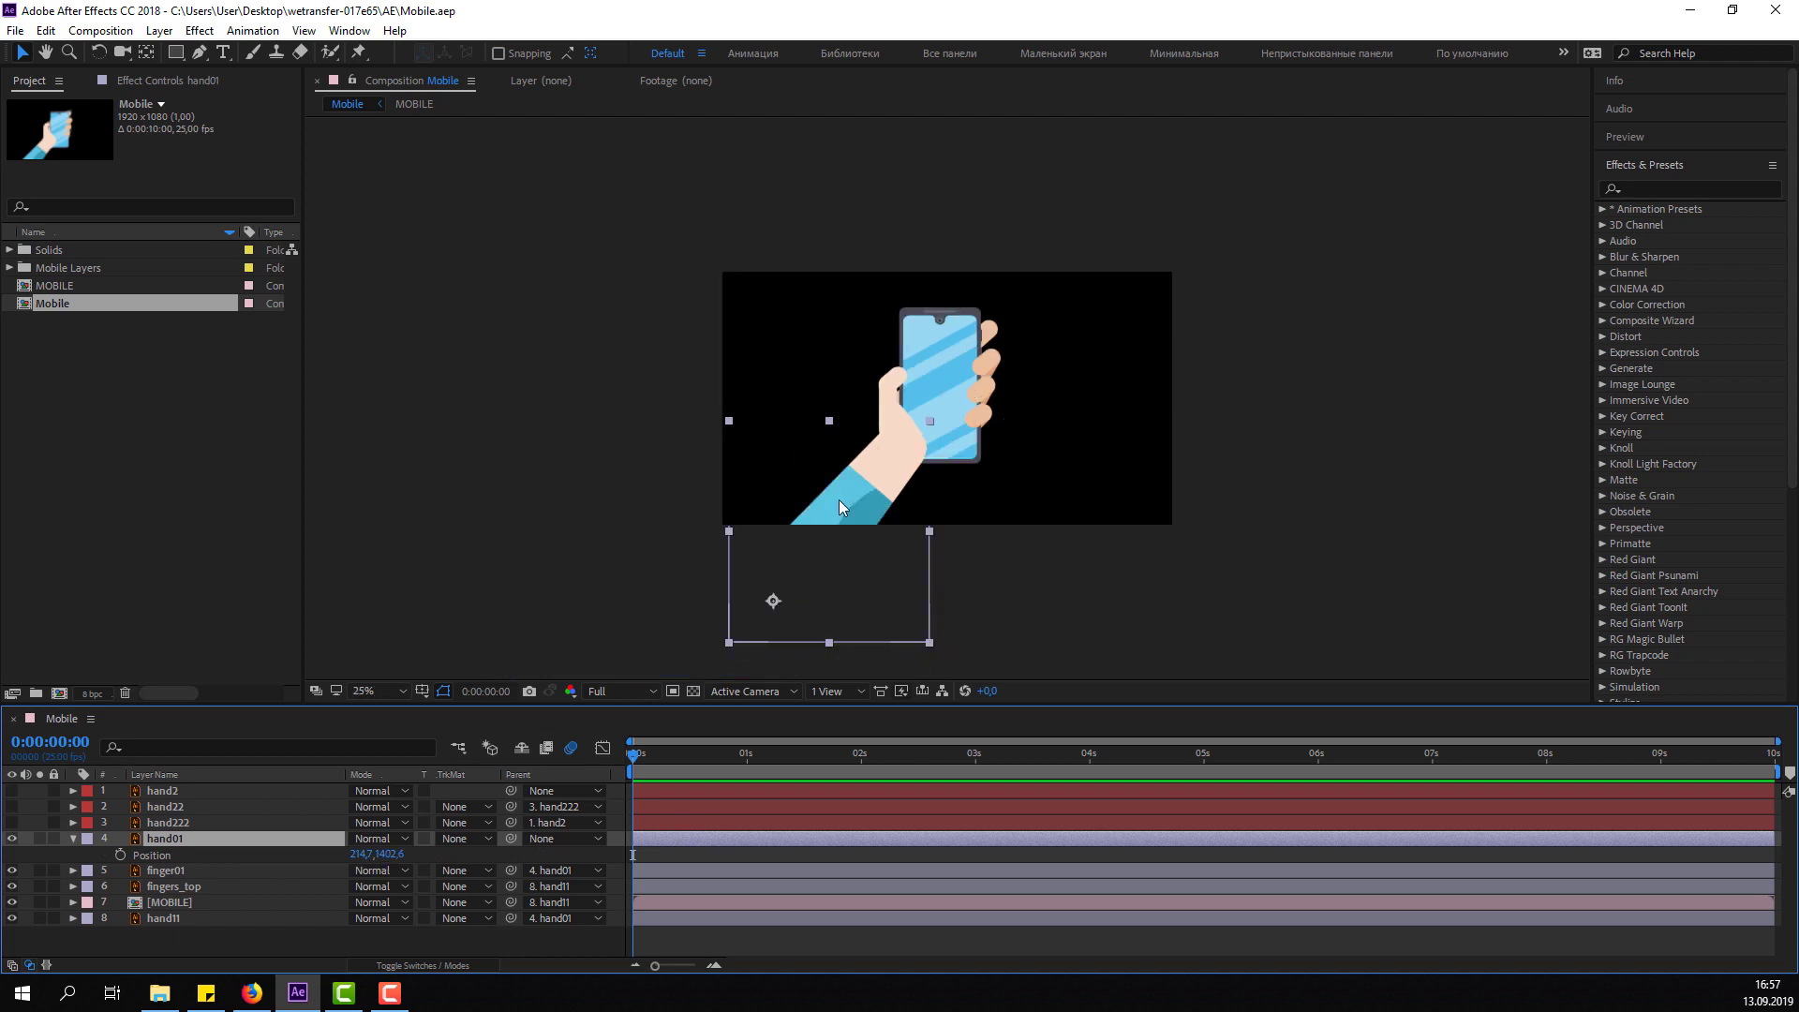
left_click_drag(837, 523, 692, 750)
left_click(119, 856)
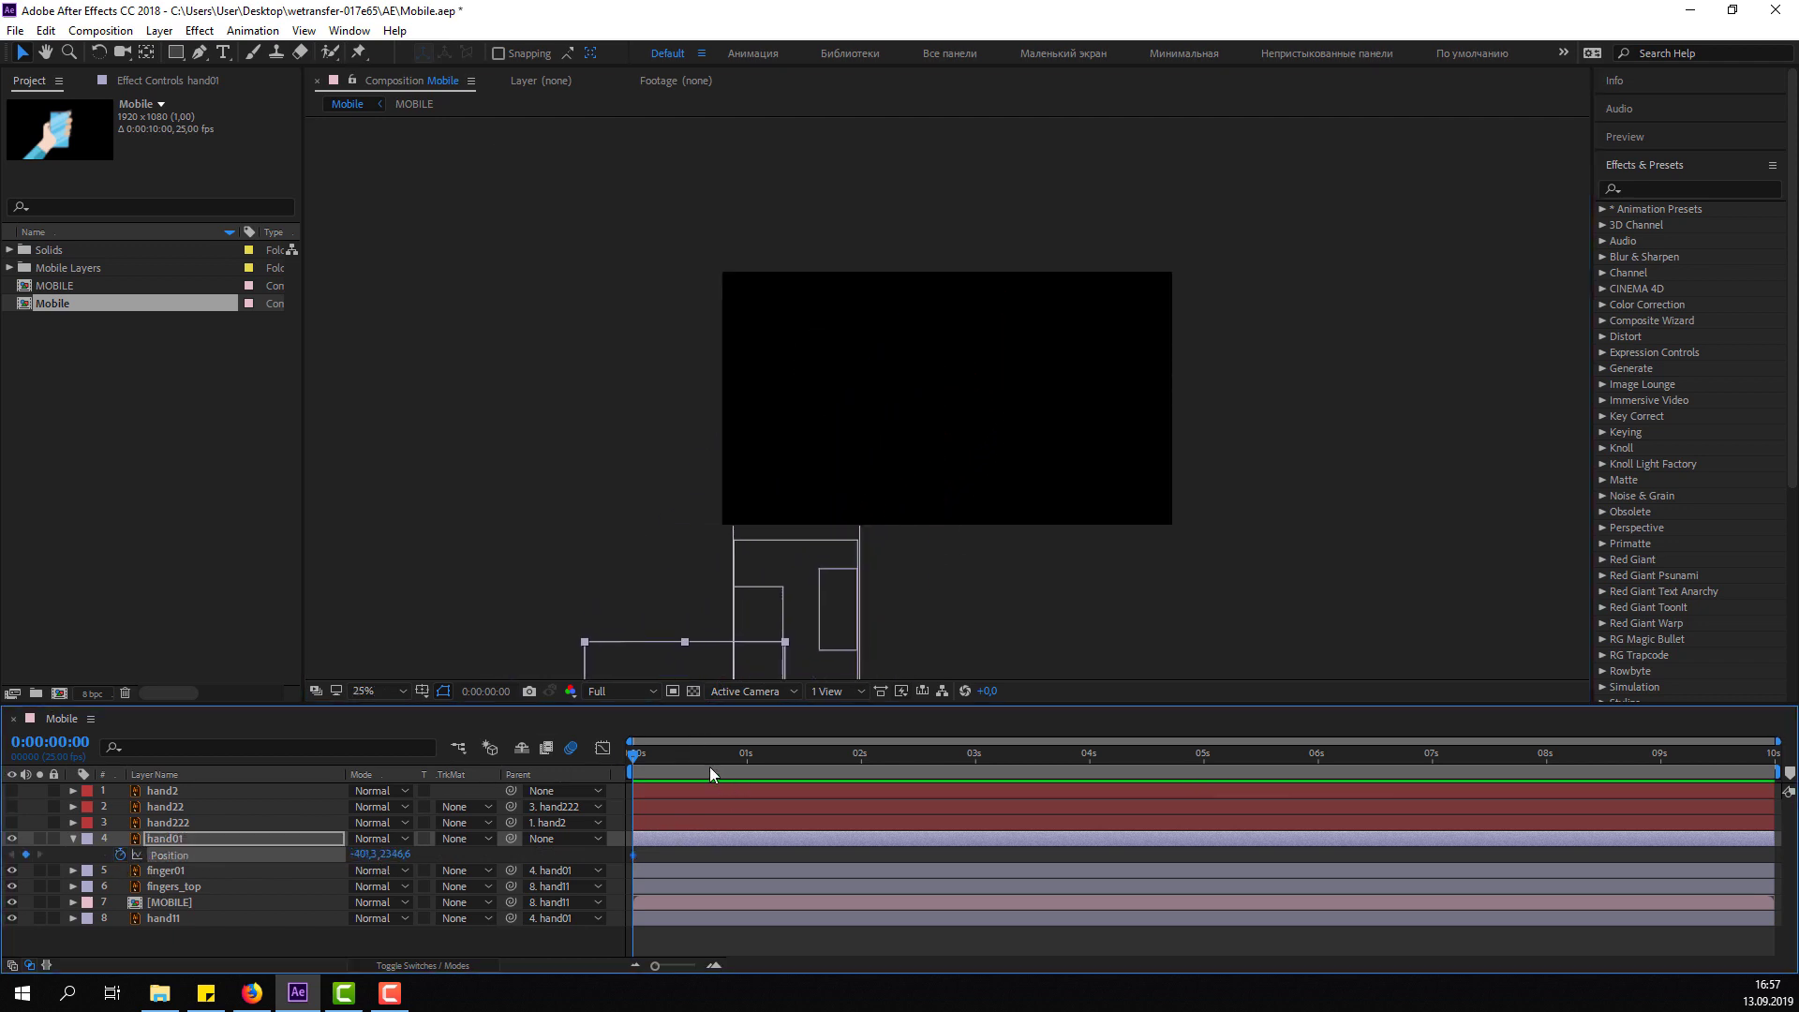
left_click_drag(722, 579, 601, 482)
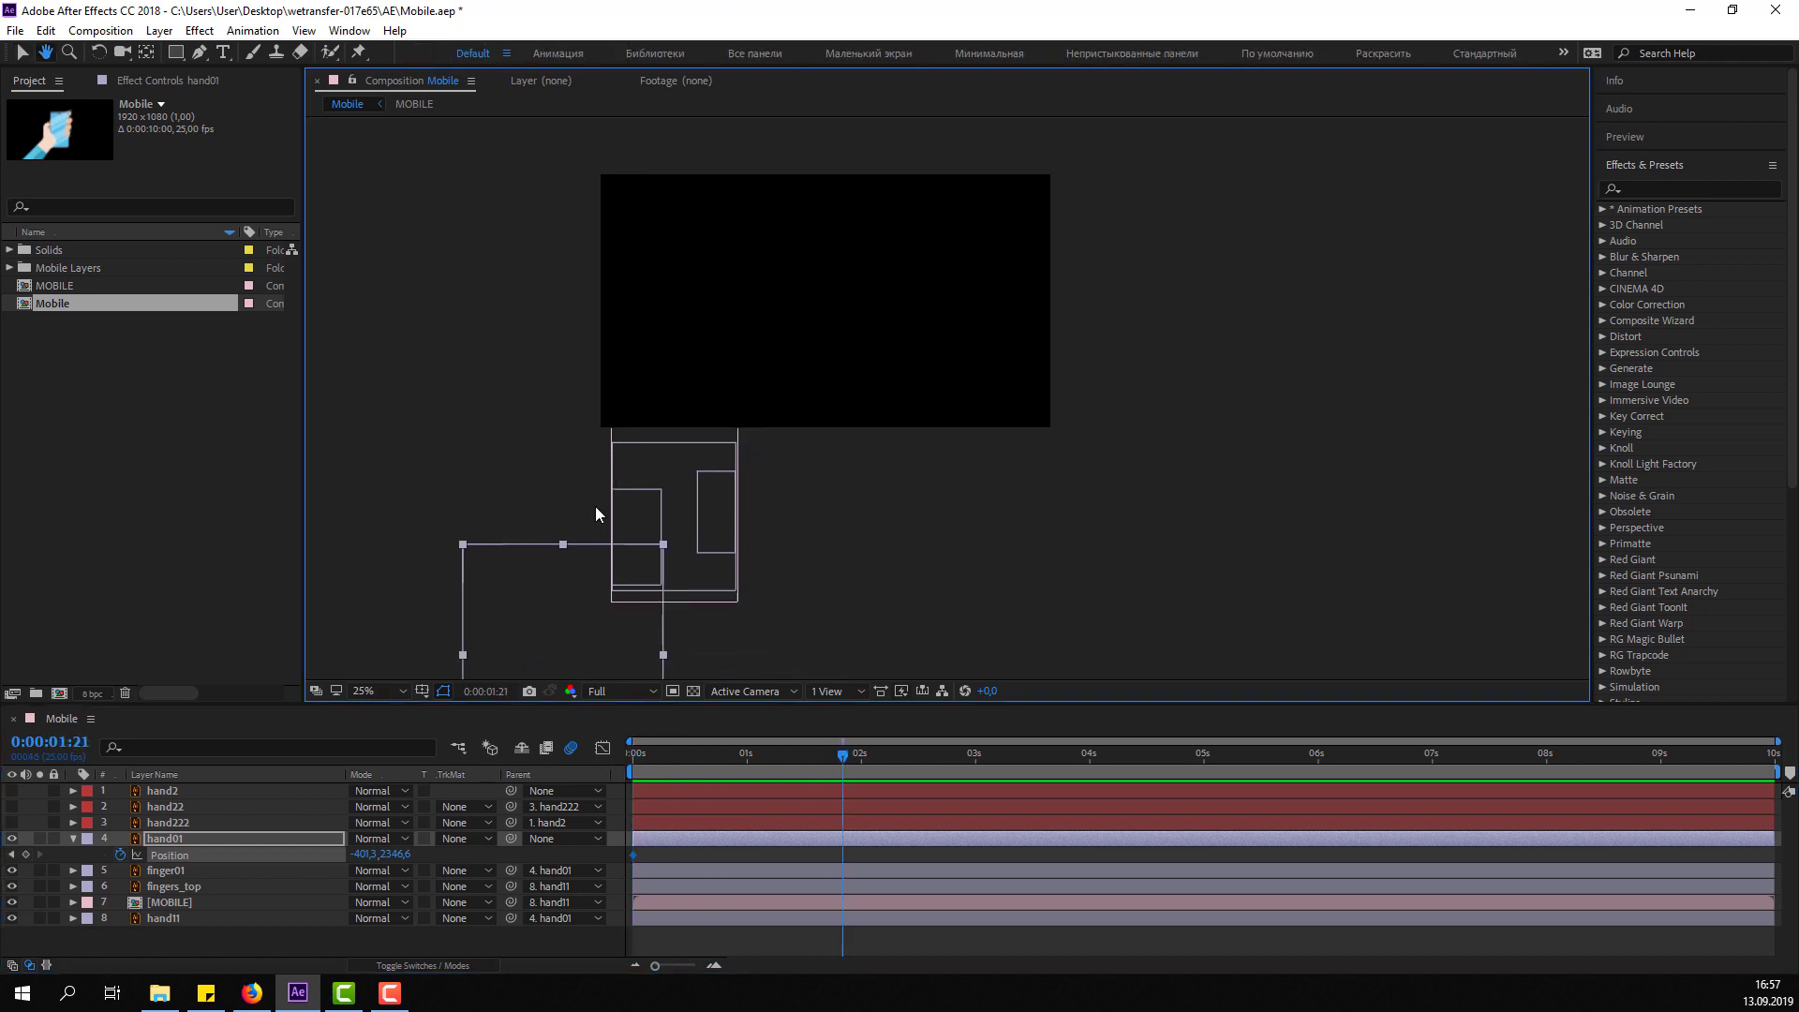
left_click_drag(544, 643, 698, 434)
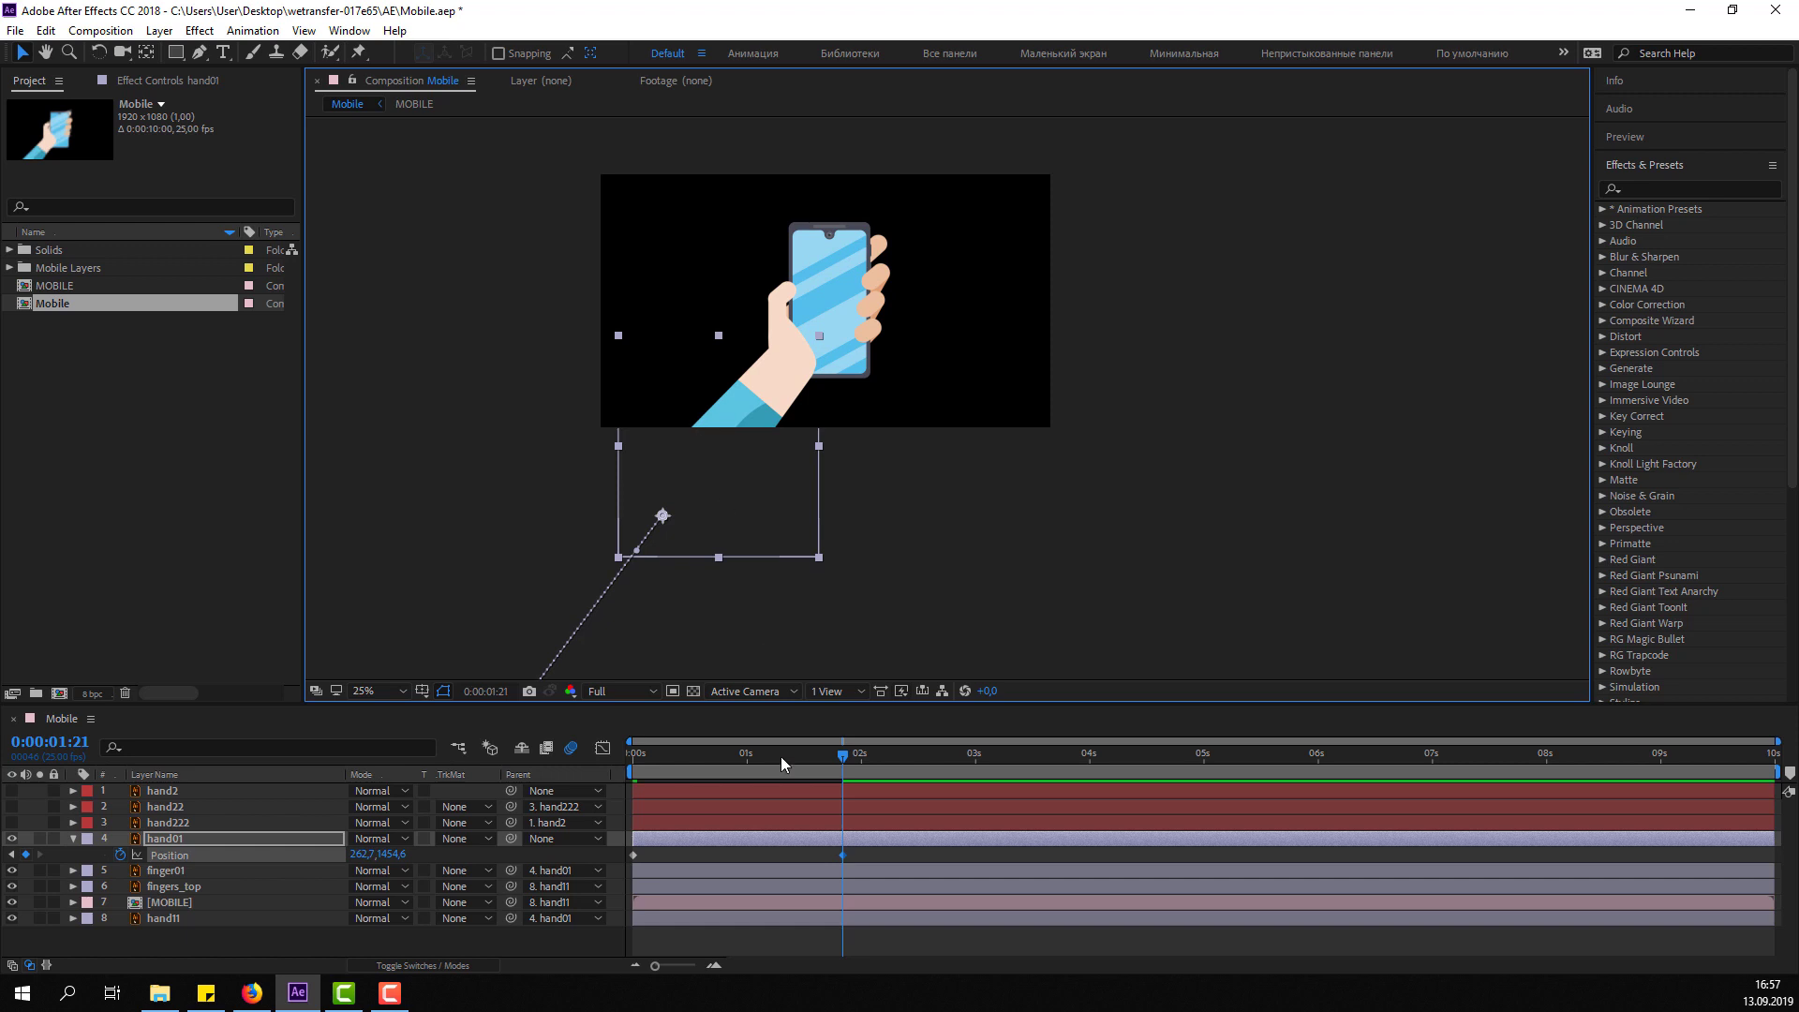
left_click_drag(850, 758, 629, 766)
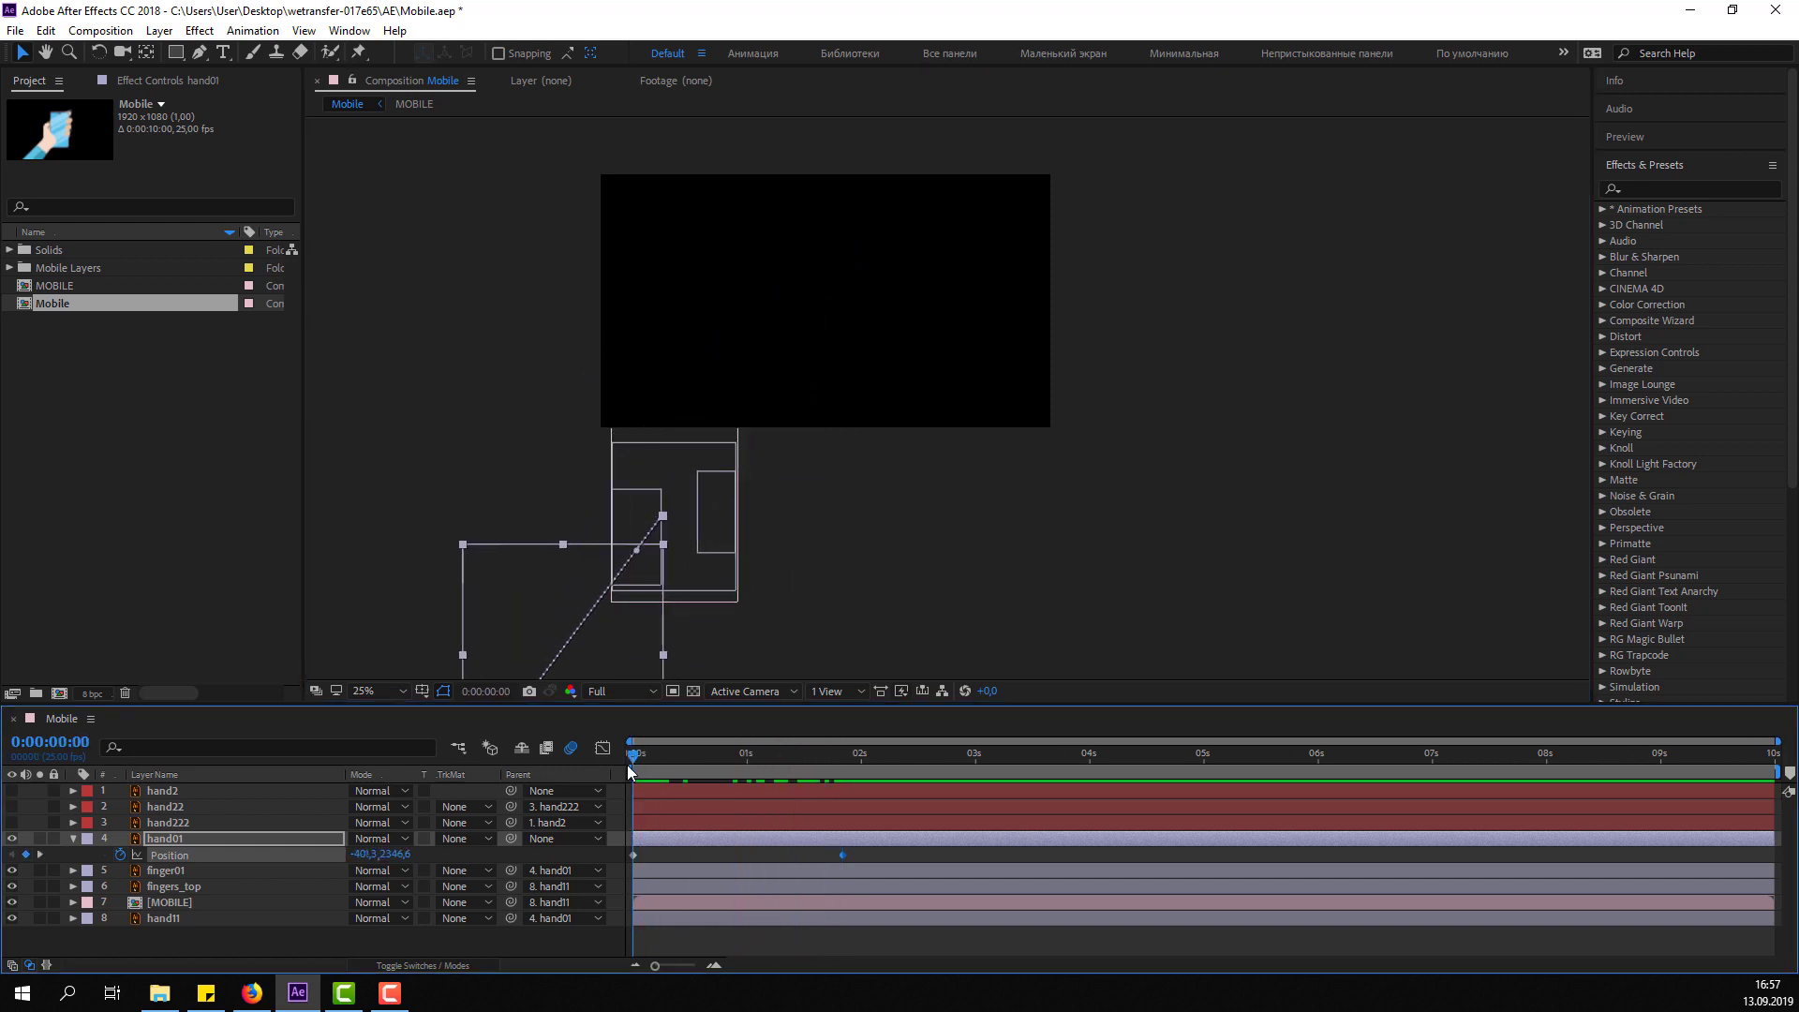
Keyframe hand01's Rotation at 23° at the start, returning to 0° beside the second Position keyframe.
key("shift+r")
left_click(120, 871)
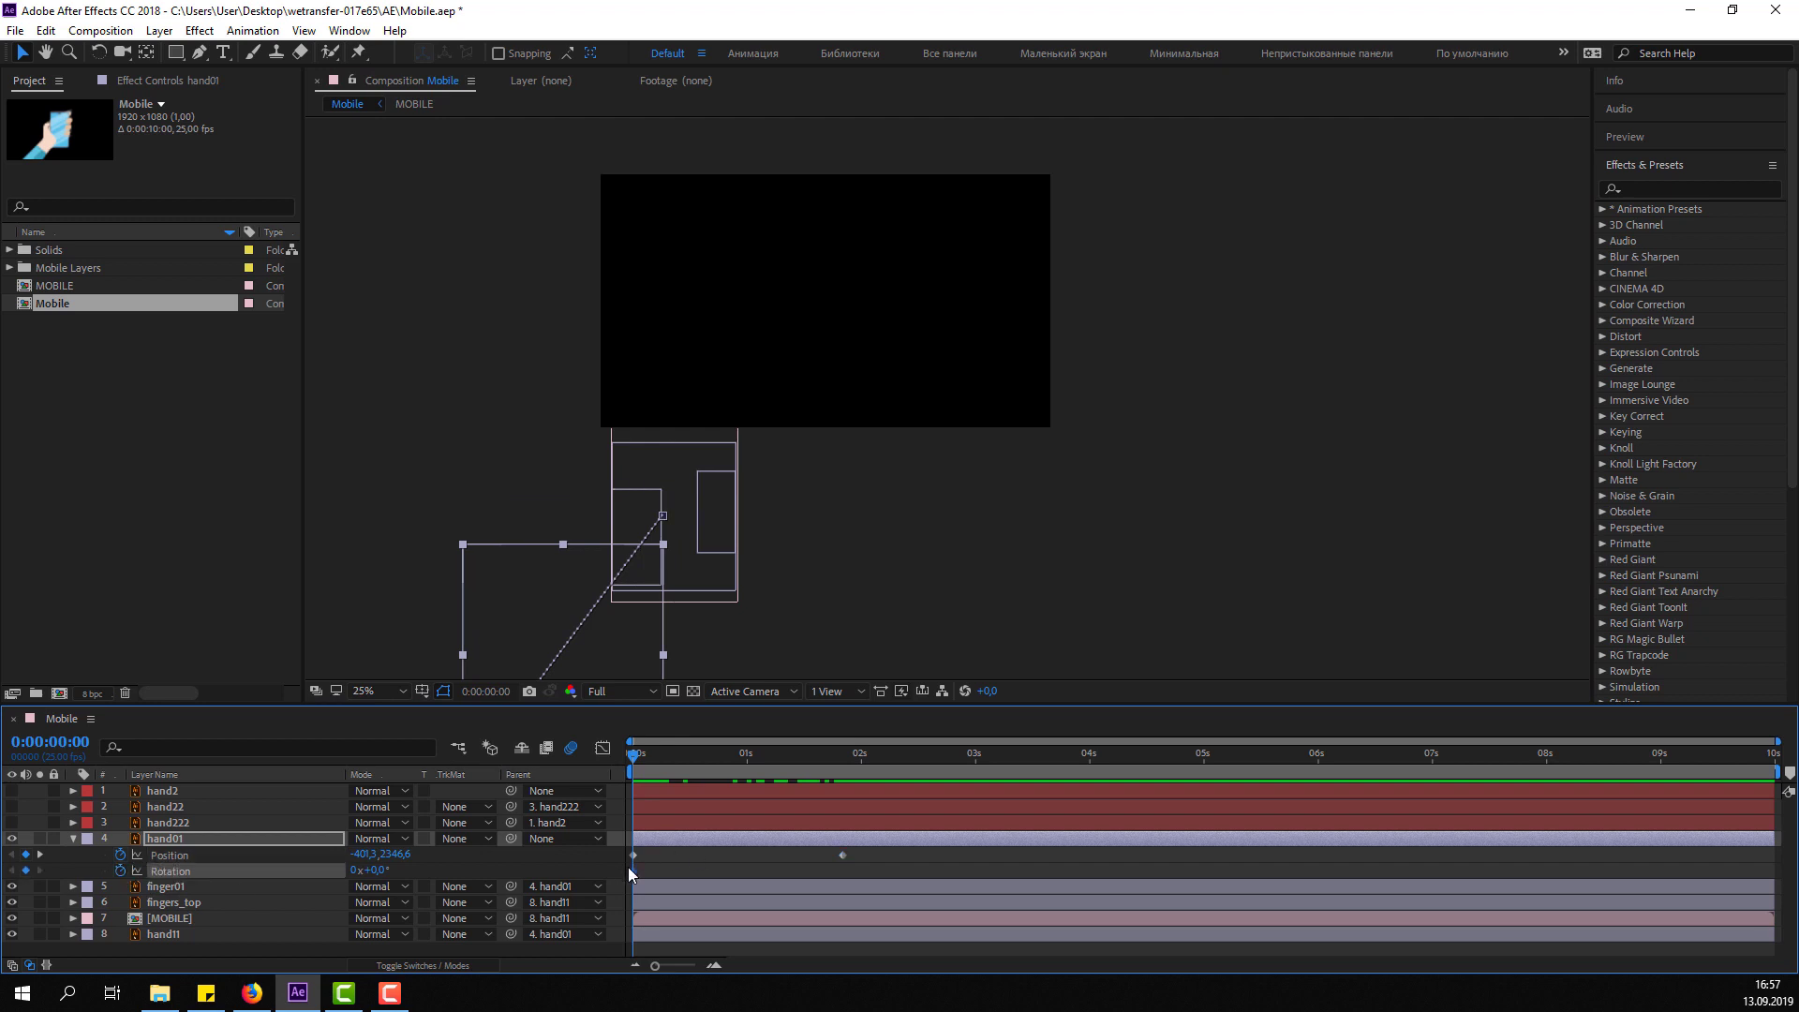
left_click_drag(709, 872, 840, 873)
mouse_move(378, 875)
left_mouse_down()
mouse_move(580, 804)
mouse_move(843, 764)
left_mouse_up()
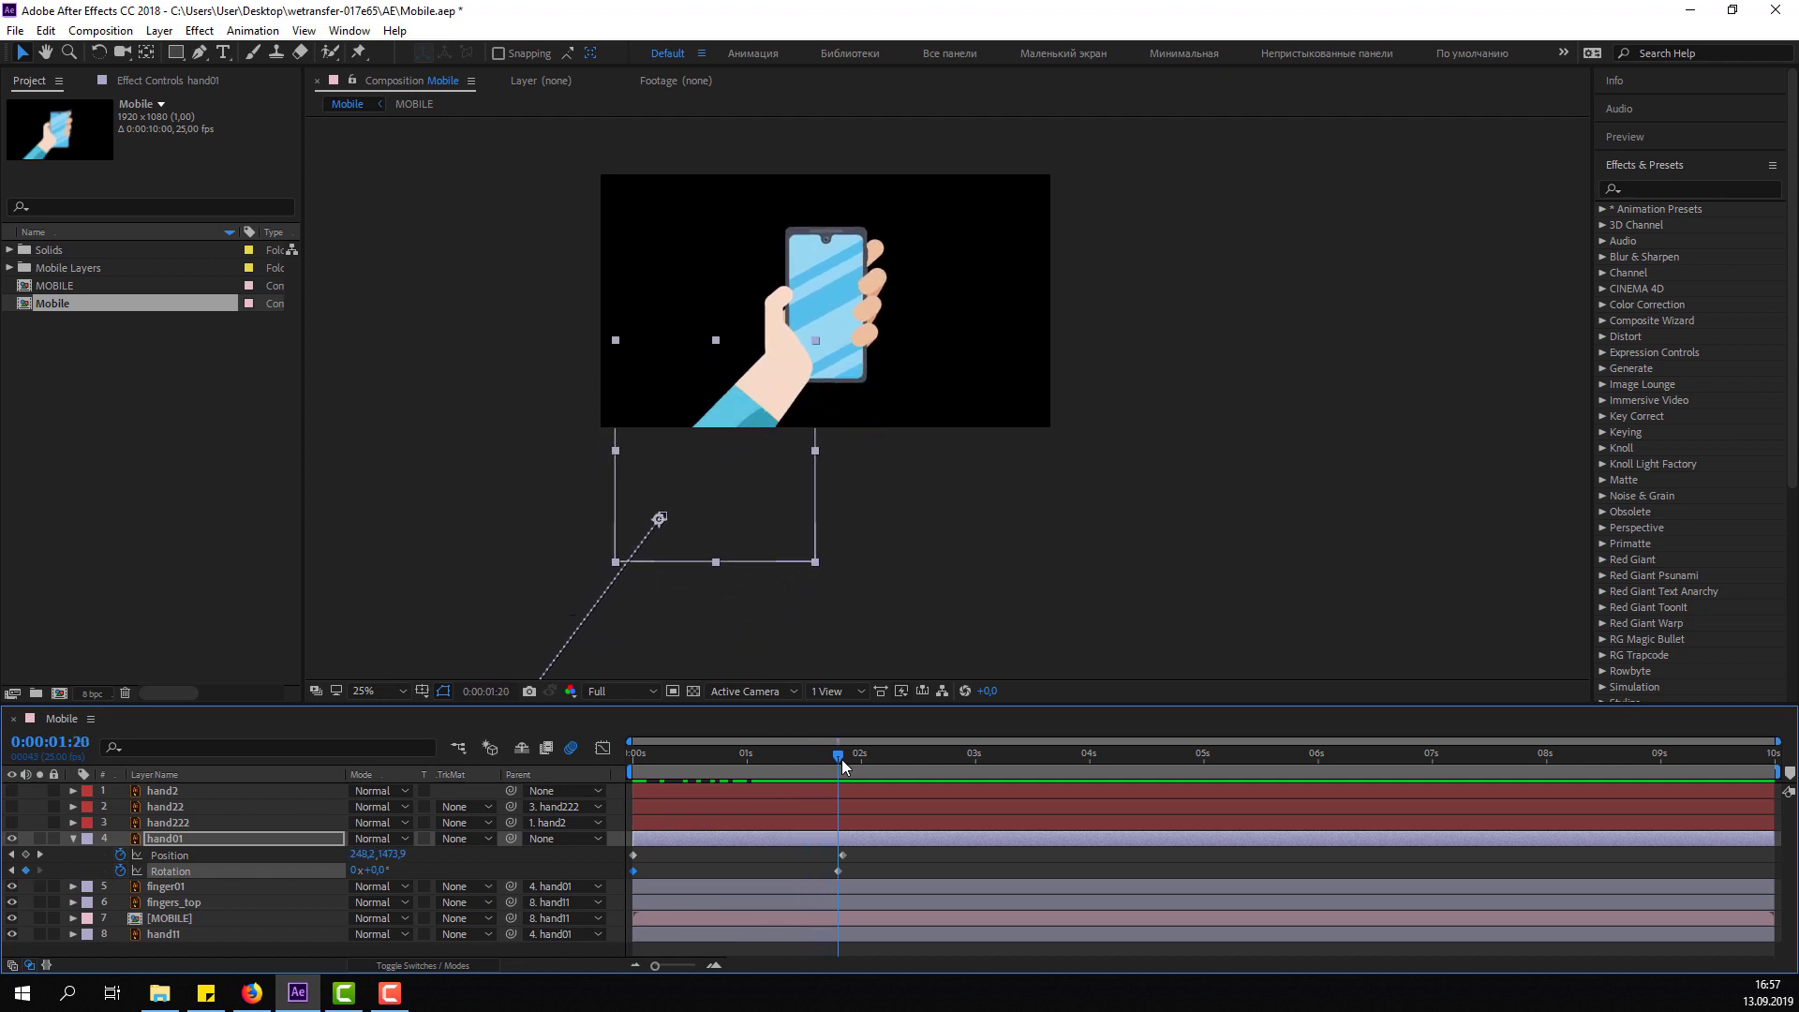
left_click_drag(836, 874, 871, 871)
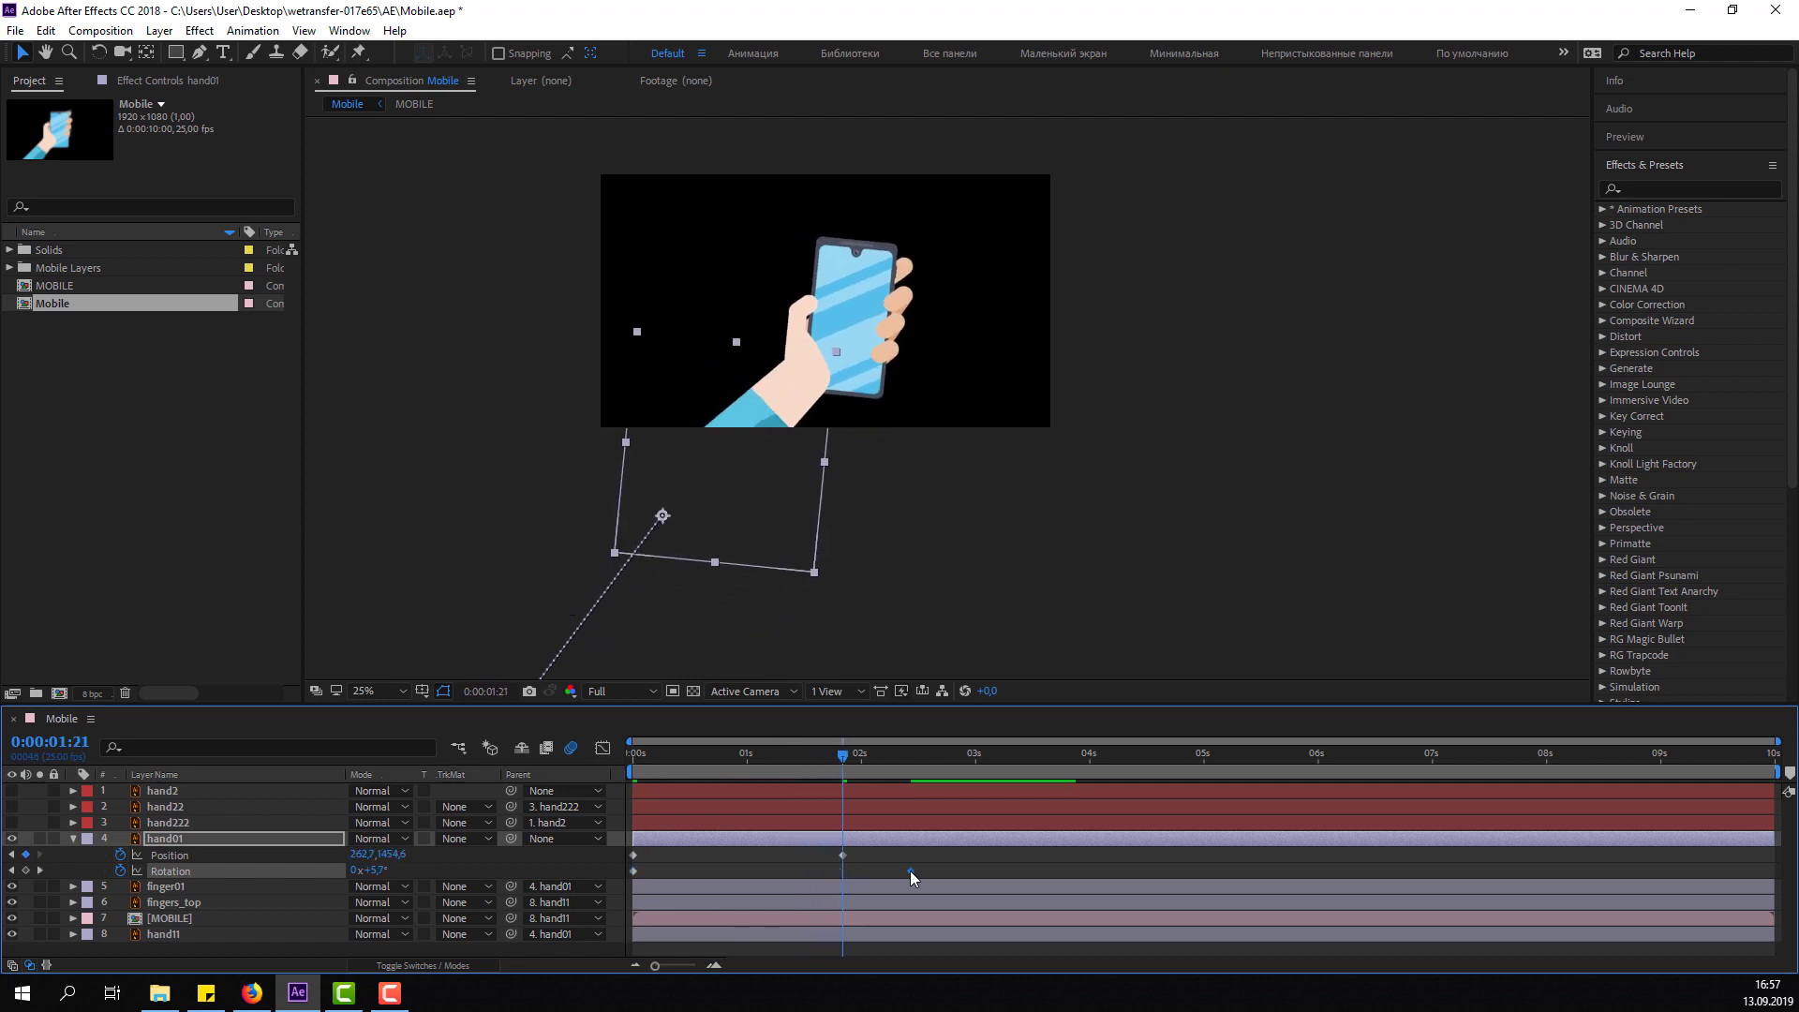
mouse_move(769, 755)
left_mouse_down()
mouse_move(884, 755)
mouse_move(857, 750)
left_mouse_up()
left_click_drag(883, 871, 836, 874)
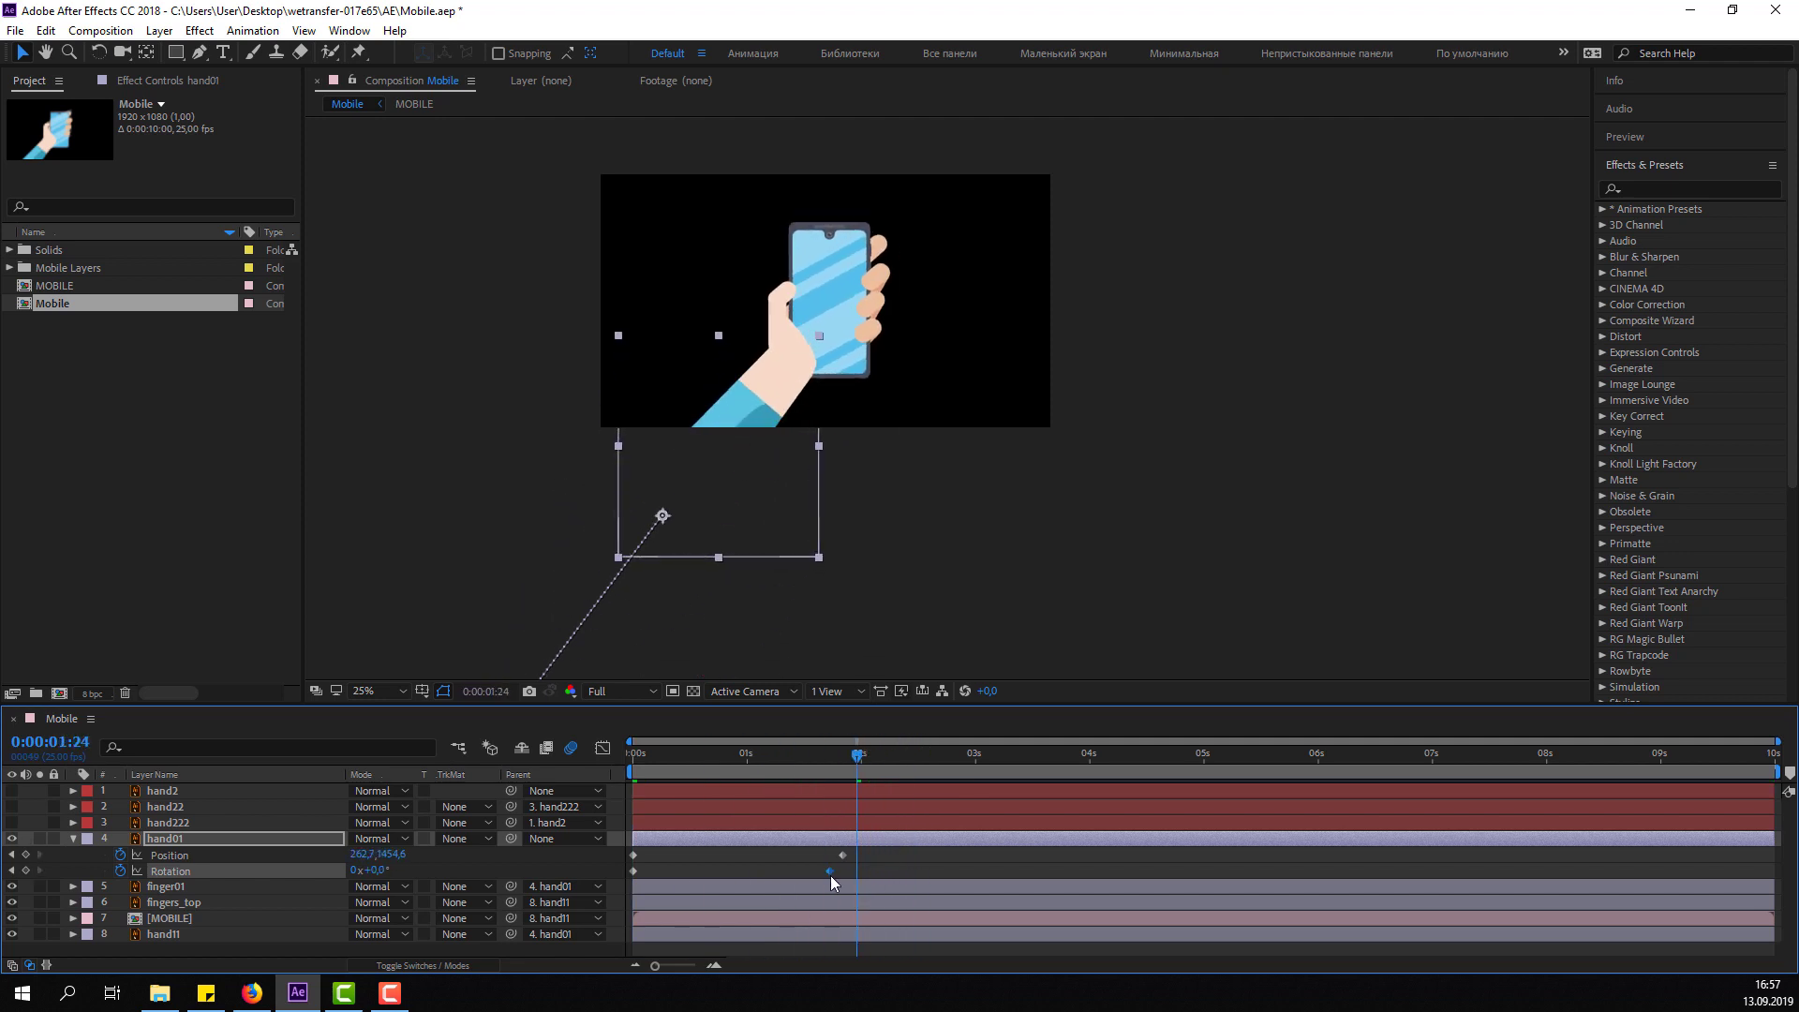
Set the work area end at 2:16 and select hand01's keyframes.
left_click(934, 753)
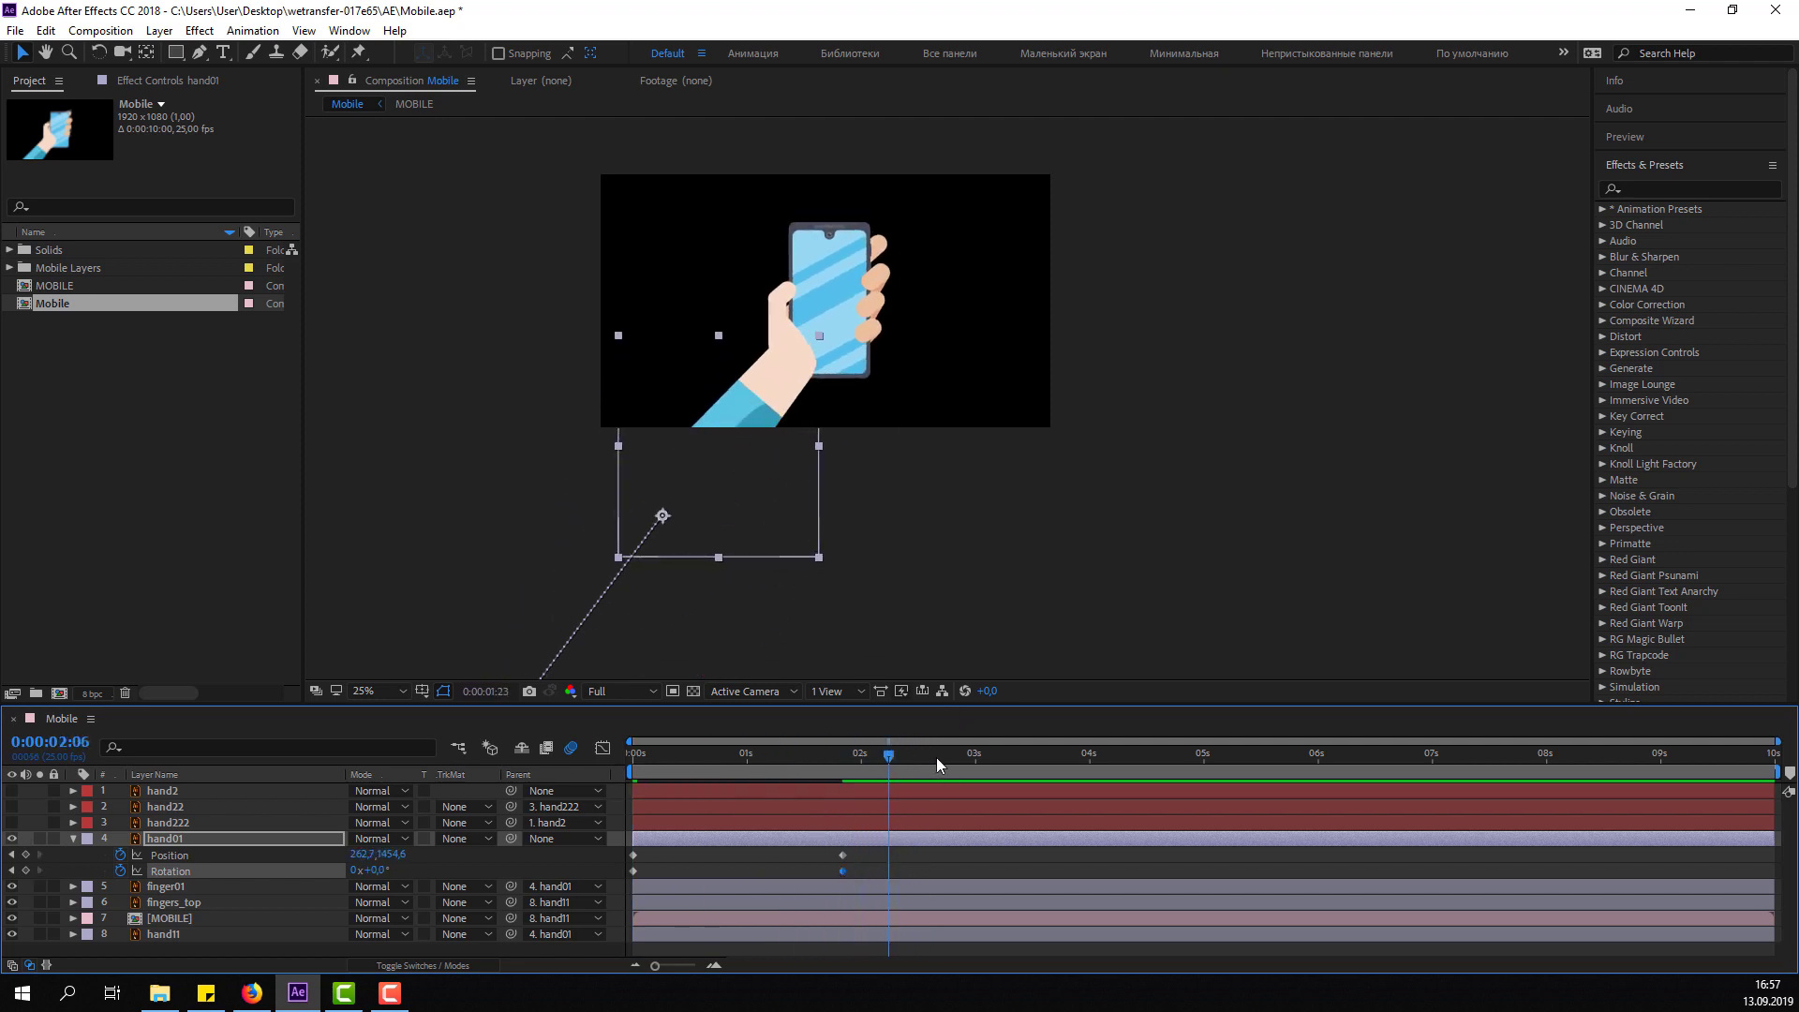
key("n")
key("alt+Tab")
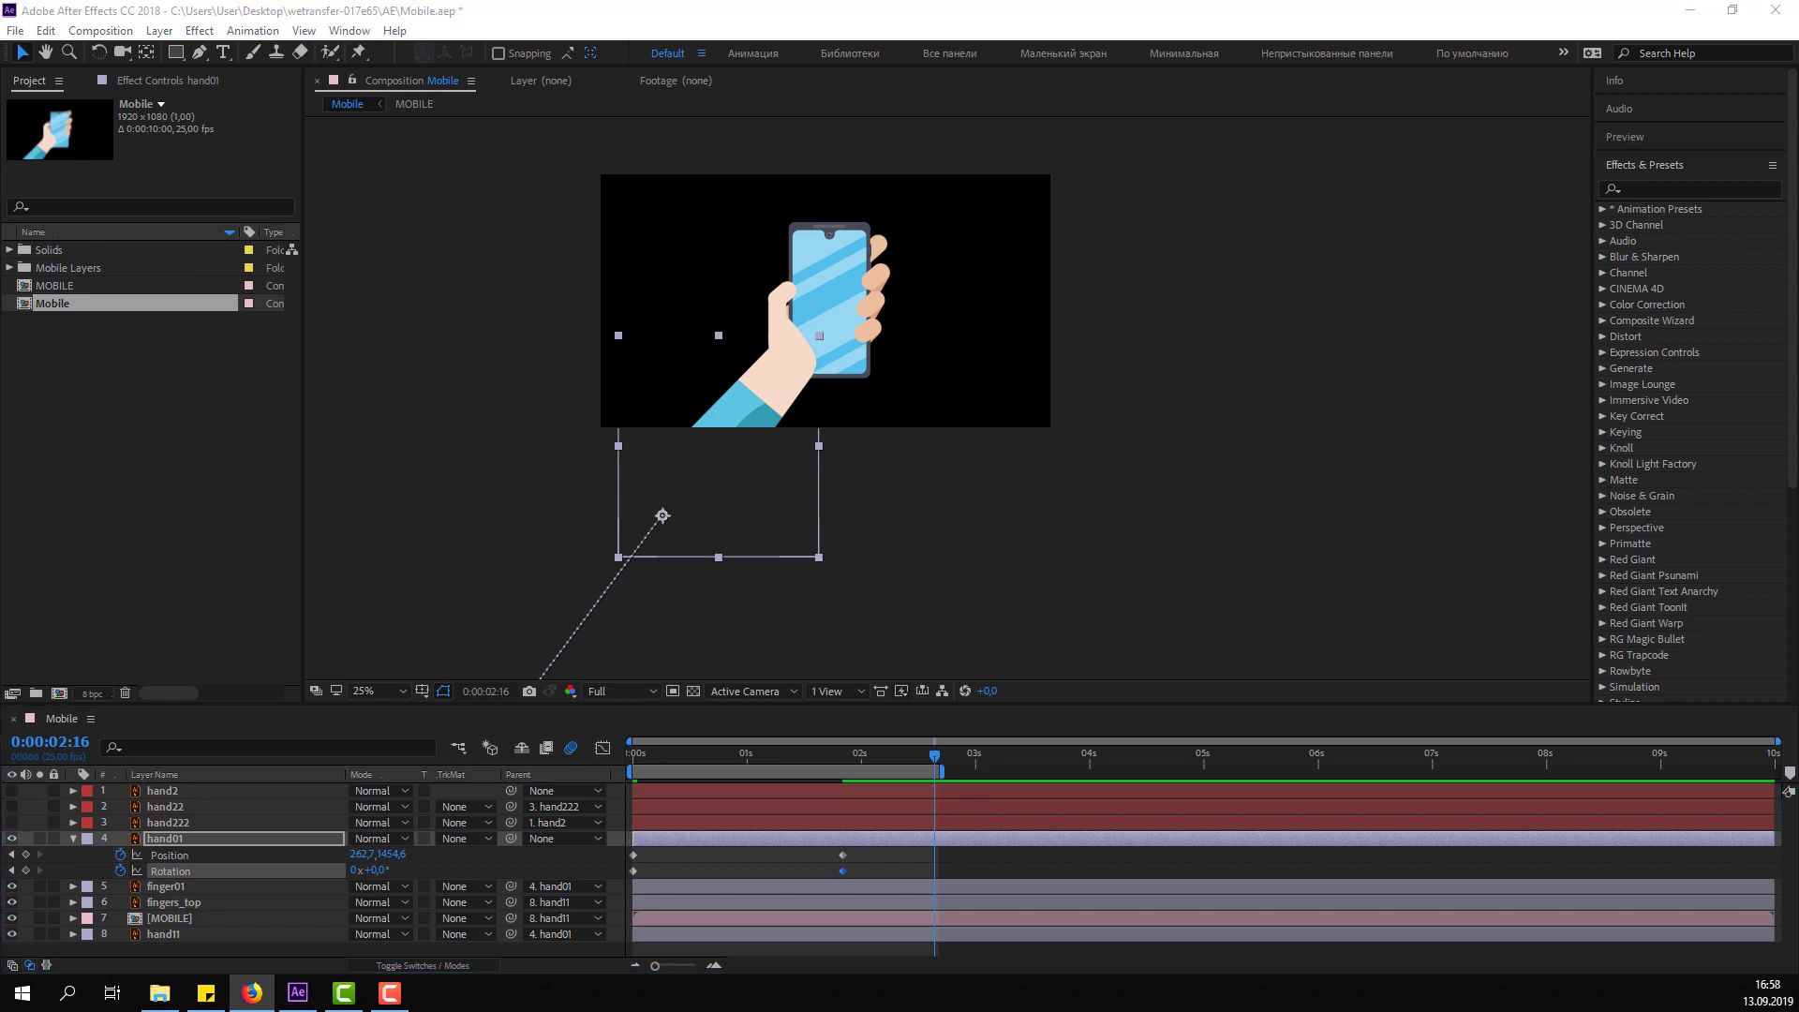
left_click(870, 853)
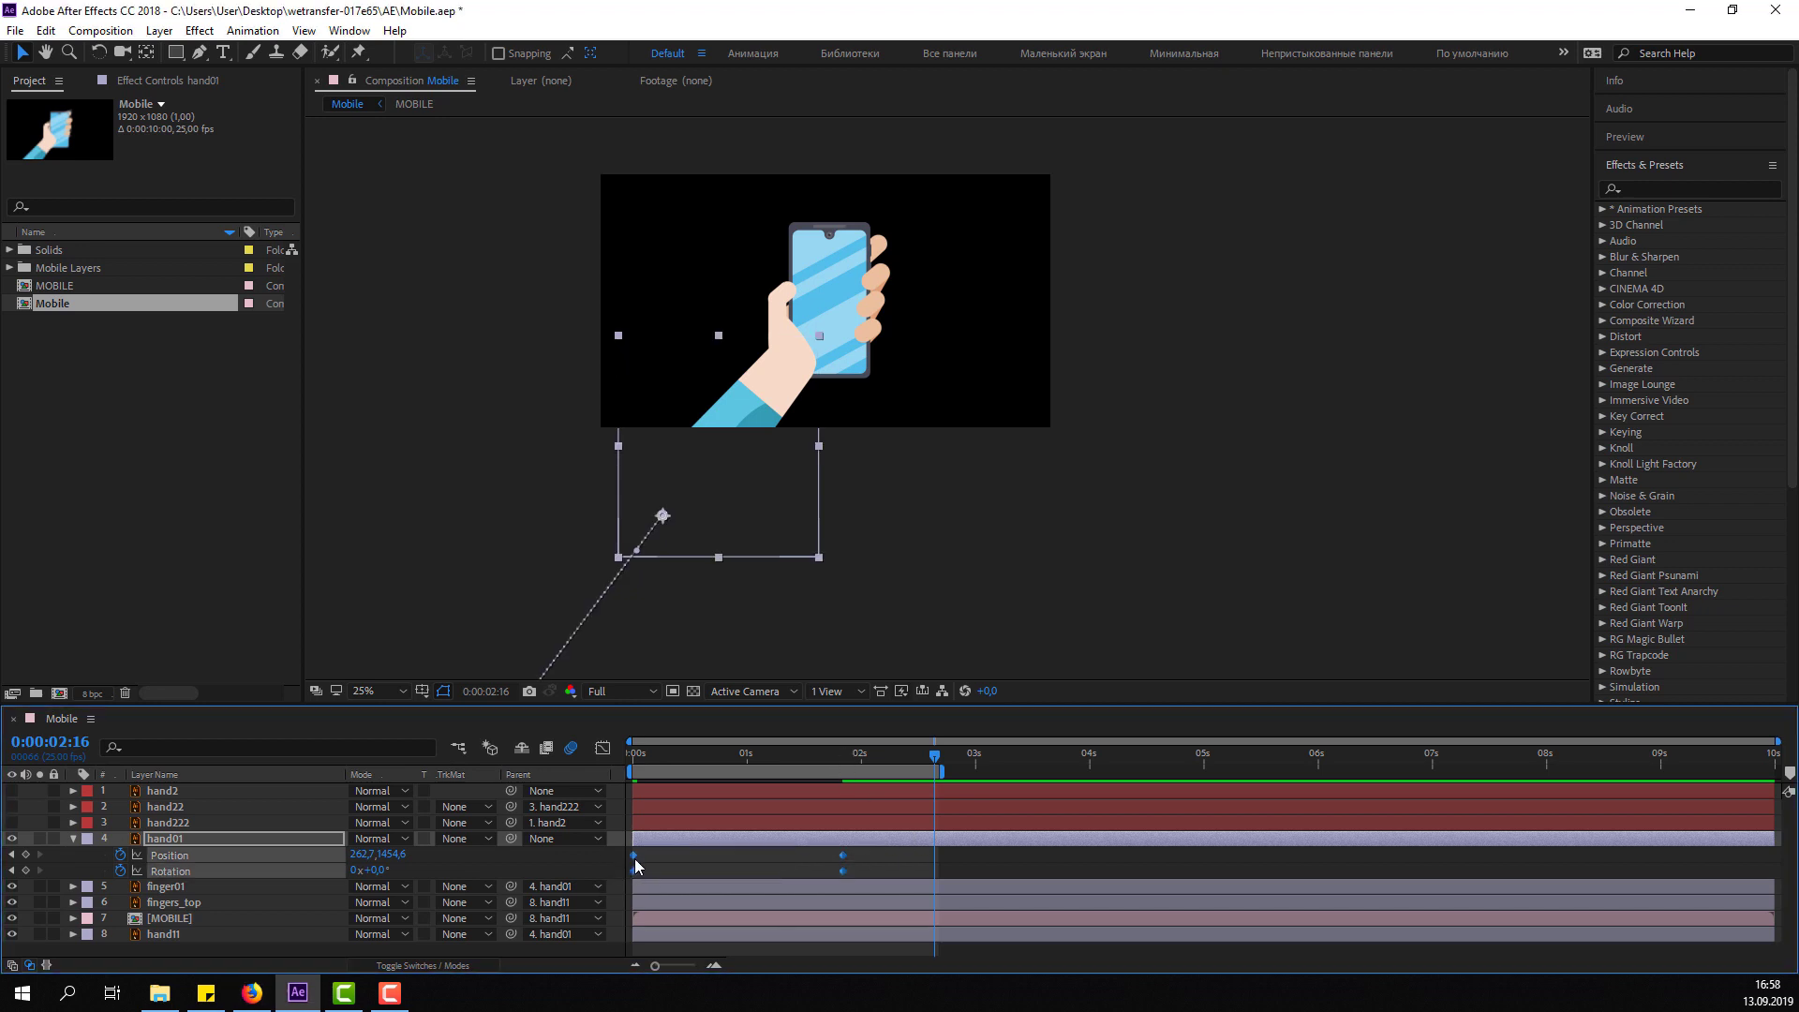
Apply Easy Ease to hand01's selected Position and Rotation keyframes.
right_click(635, 855)
mouse_move(676, 851)
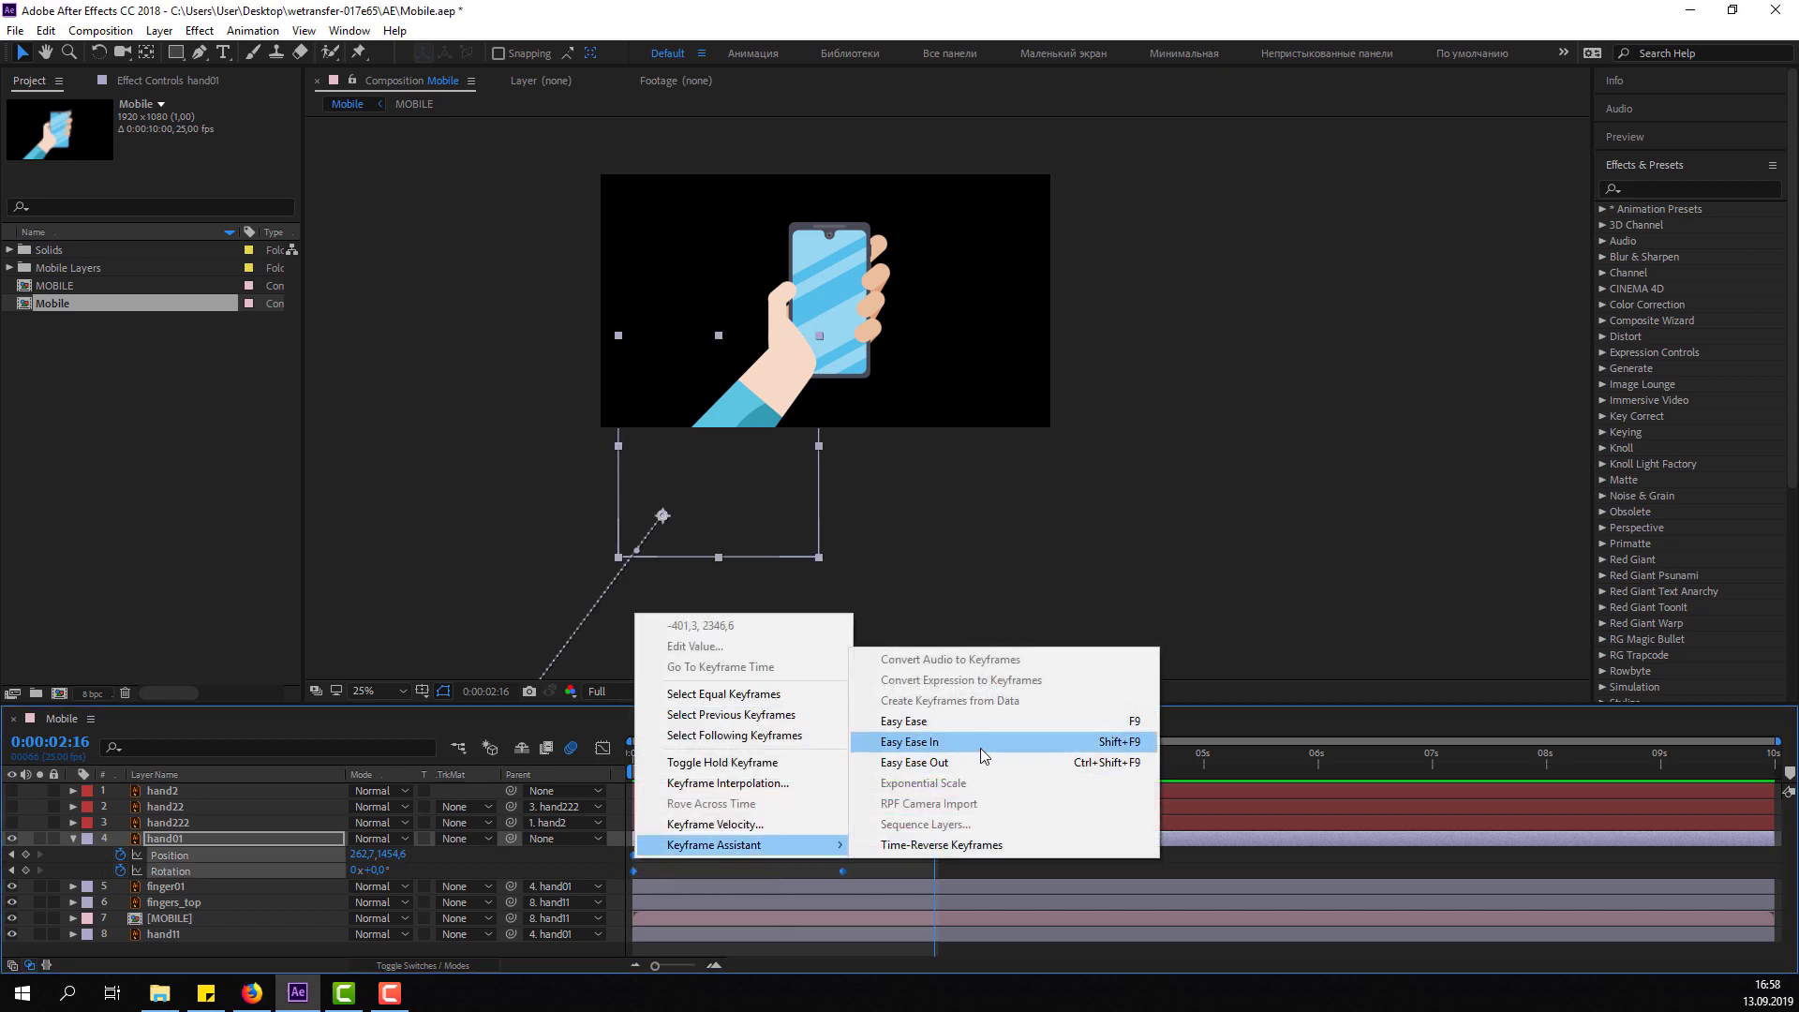
left_click(982, 728)
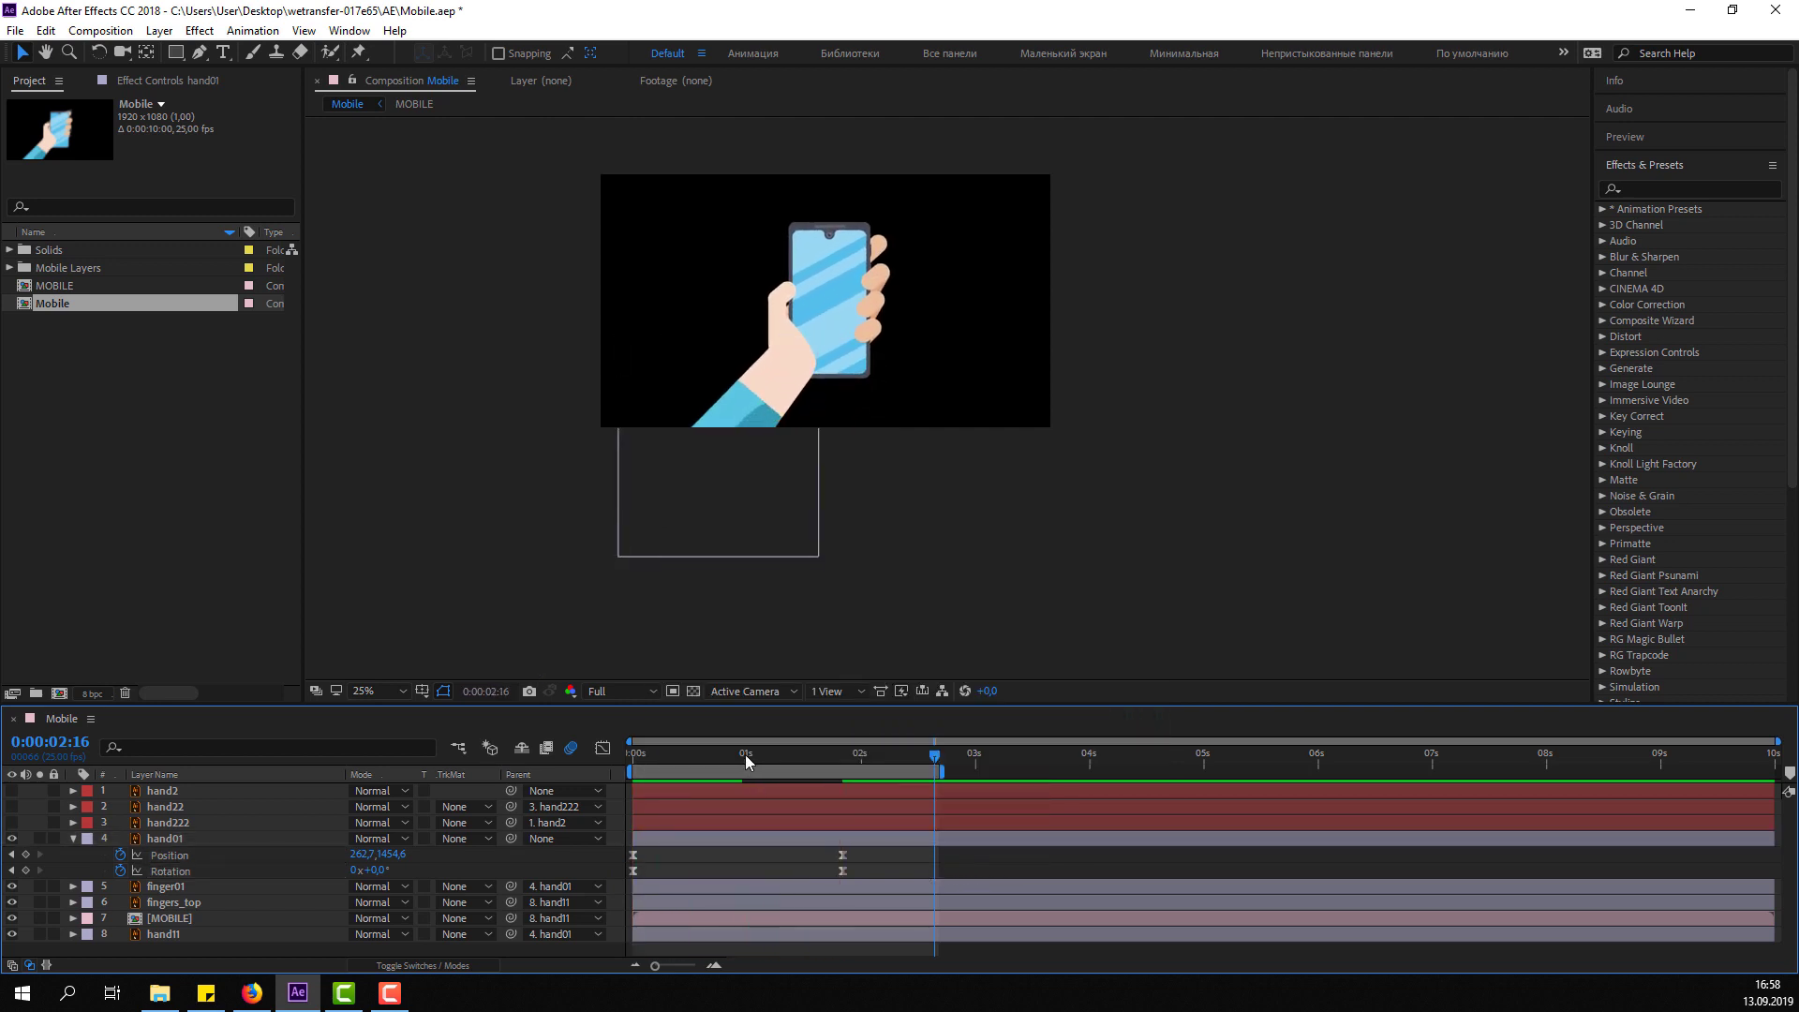
Retime the rotation start and the closing keyframes so the hand arrives near 1:07, previewing playback.
left_click_drag(745, 755, 739, 755)
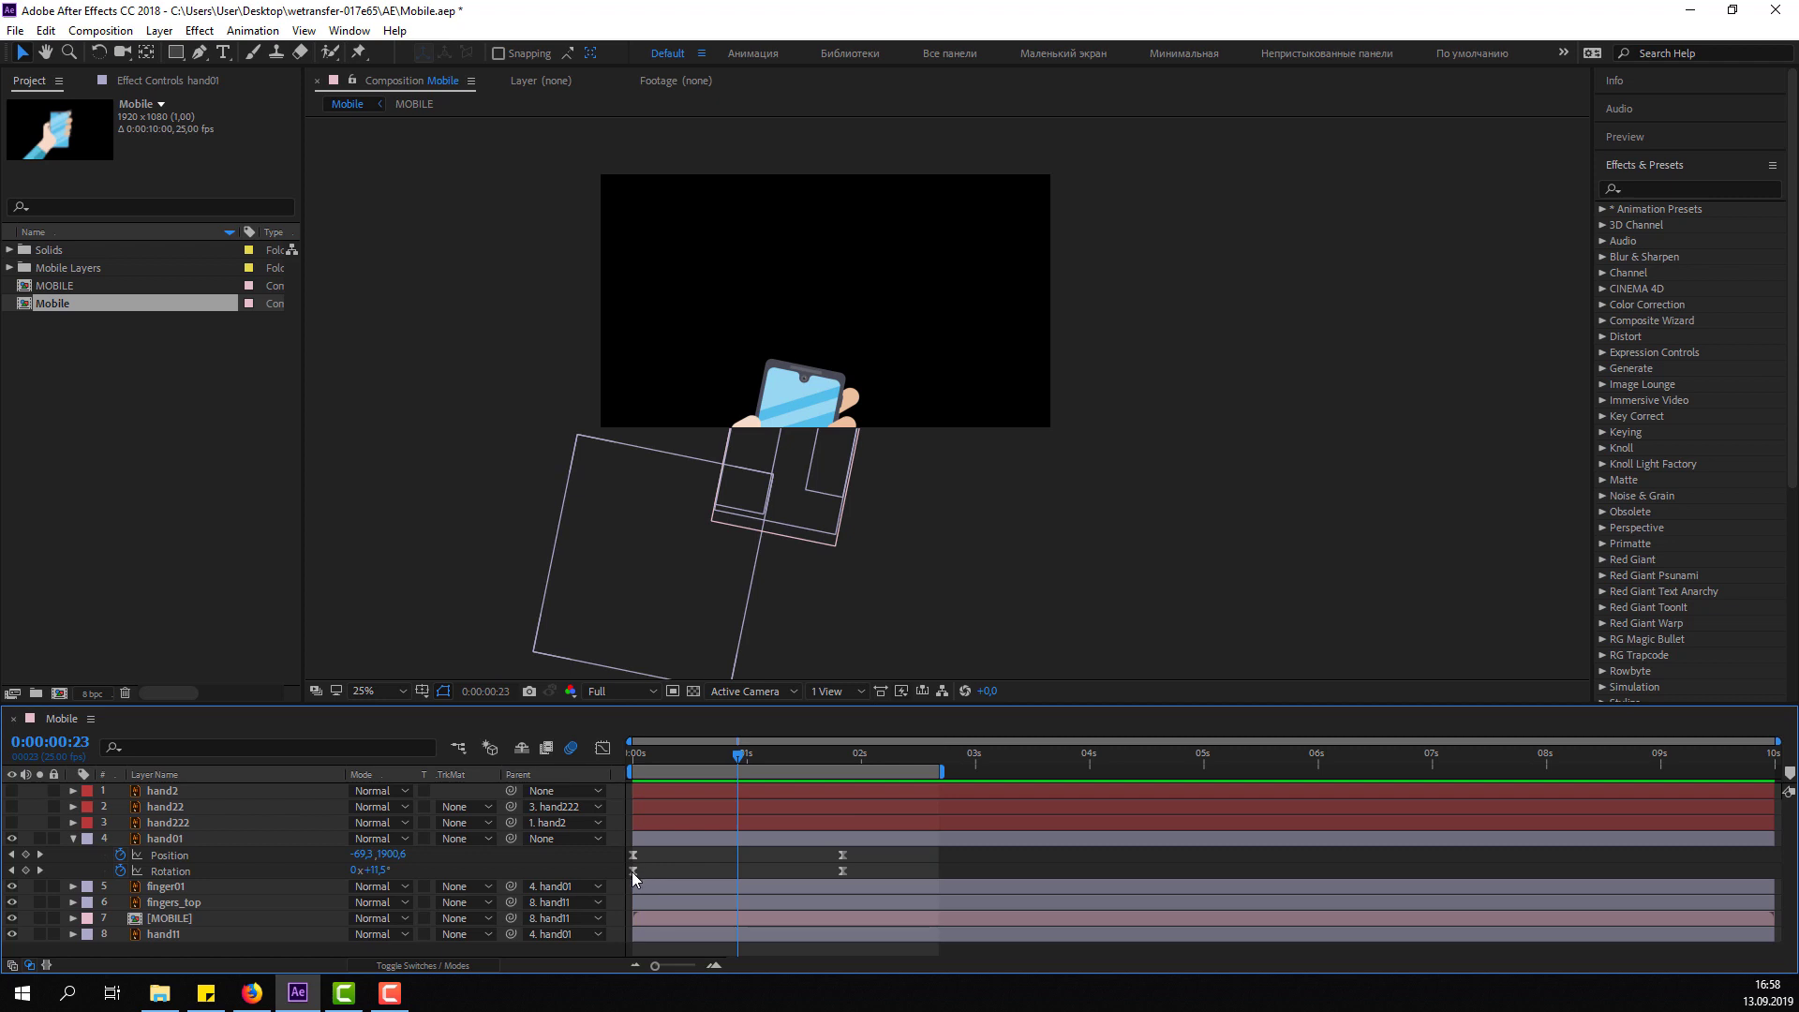
left_click_drag(634, 870, 729, 870)
left_click(769, 760)
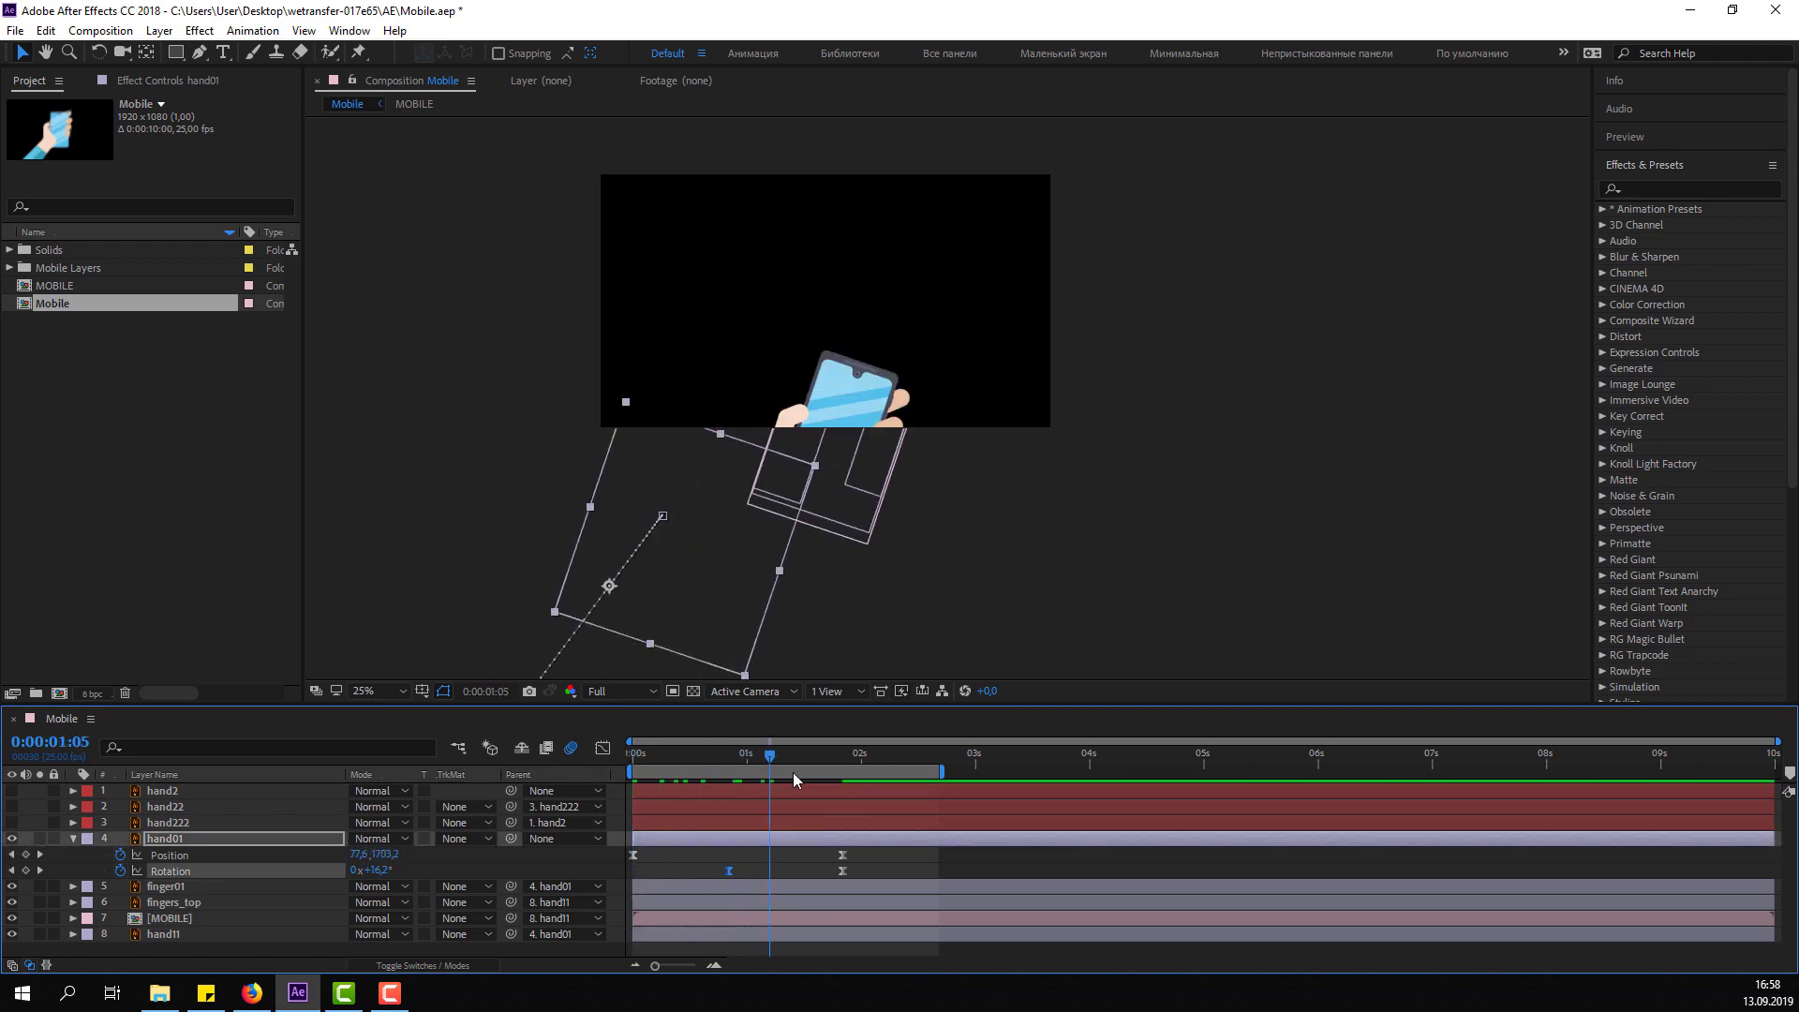
key("space")
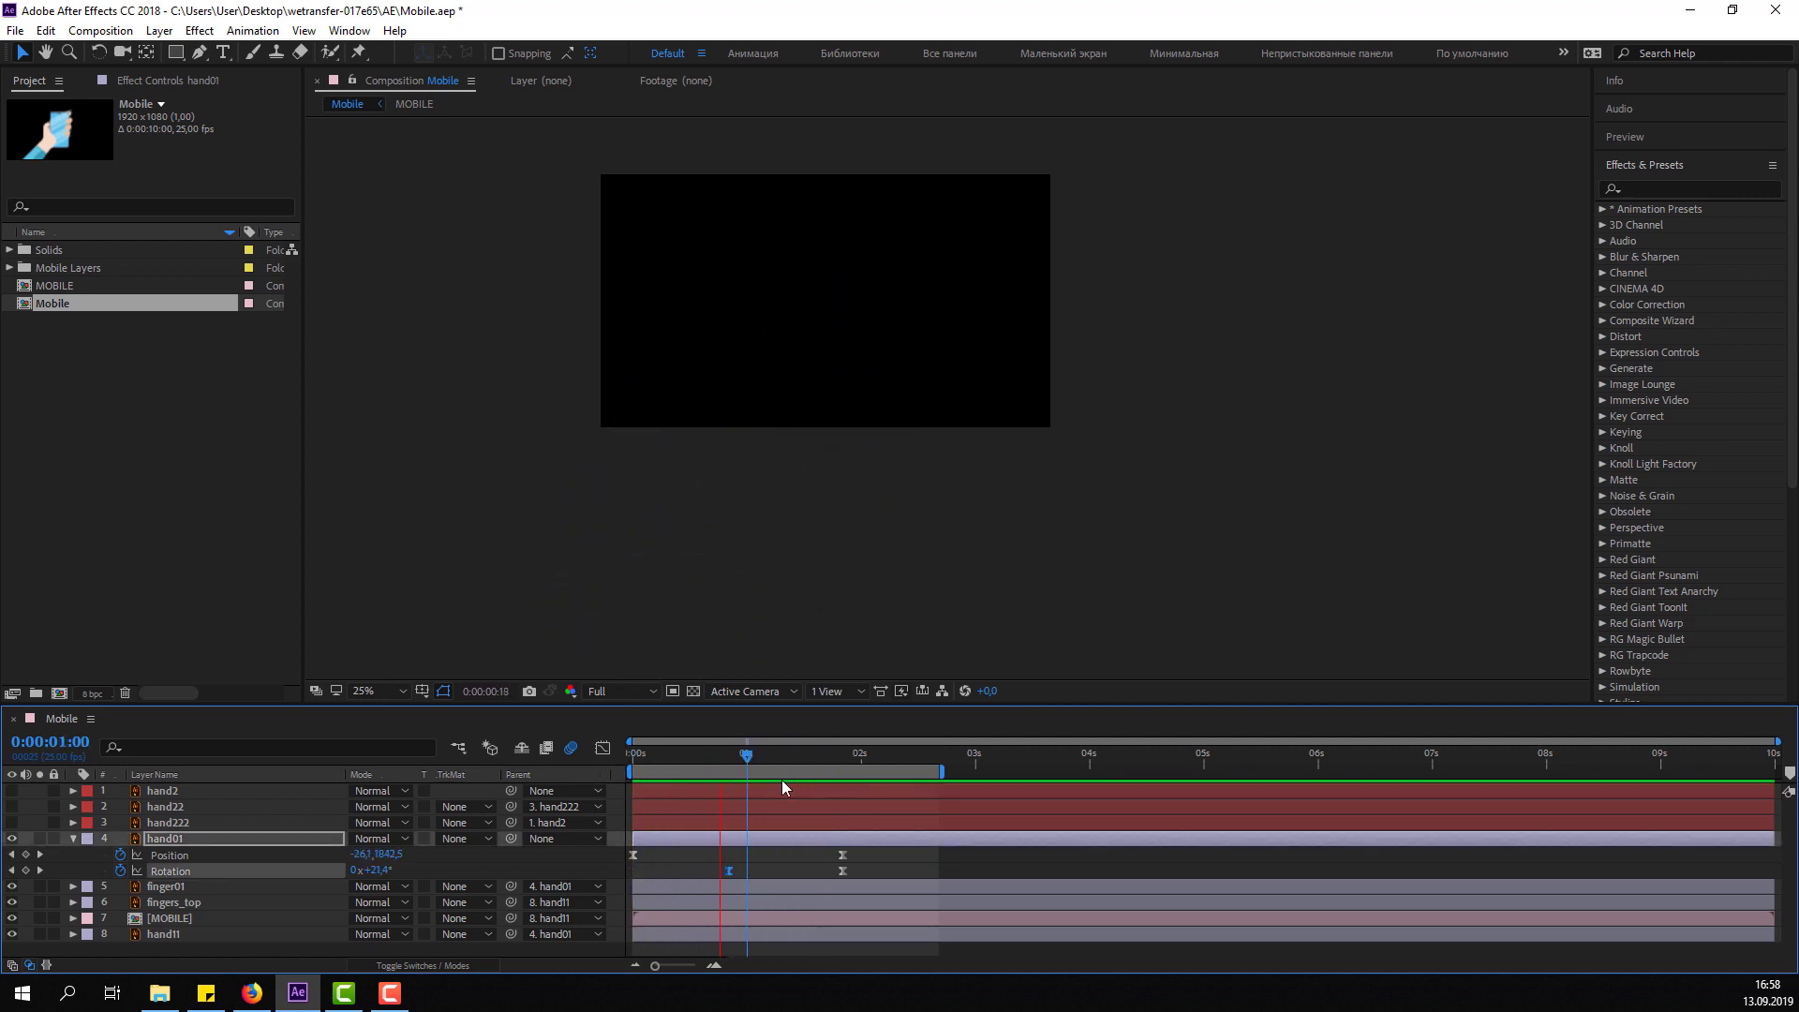
mouse_move(869, 845)
left_mouse_down()
mouse_move(843, 878)
mouse_move(780, 878)
left_mouse_up()
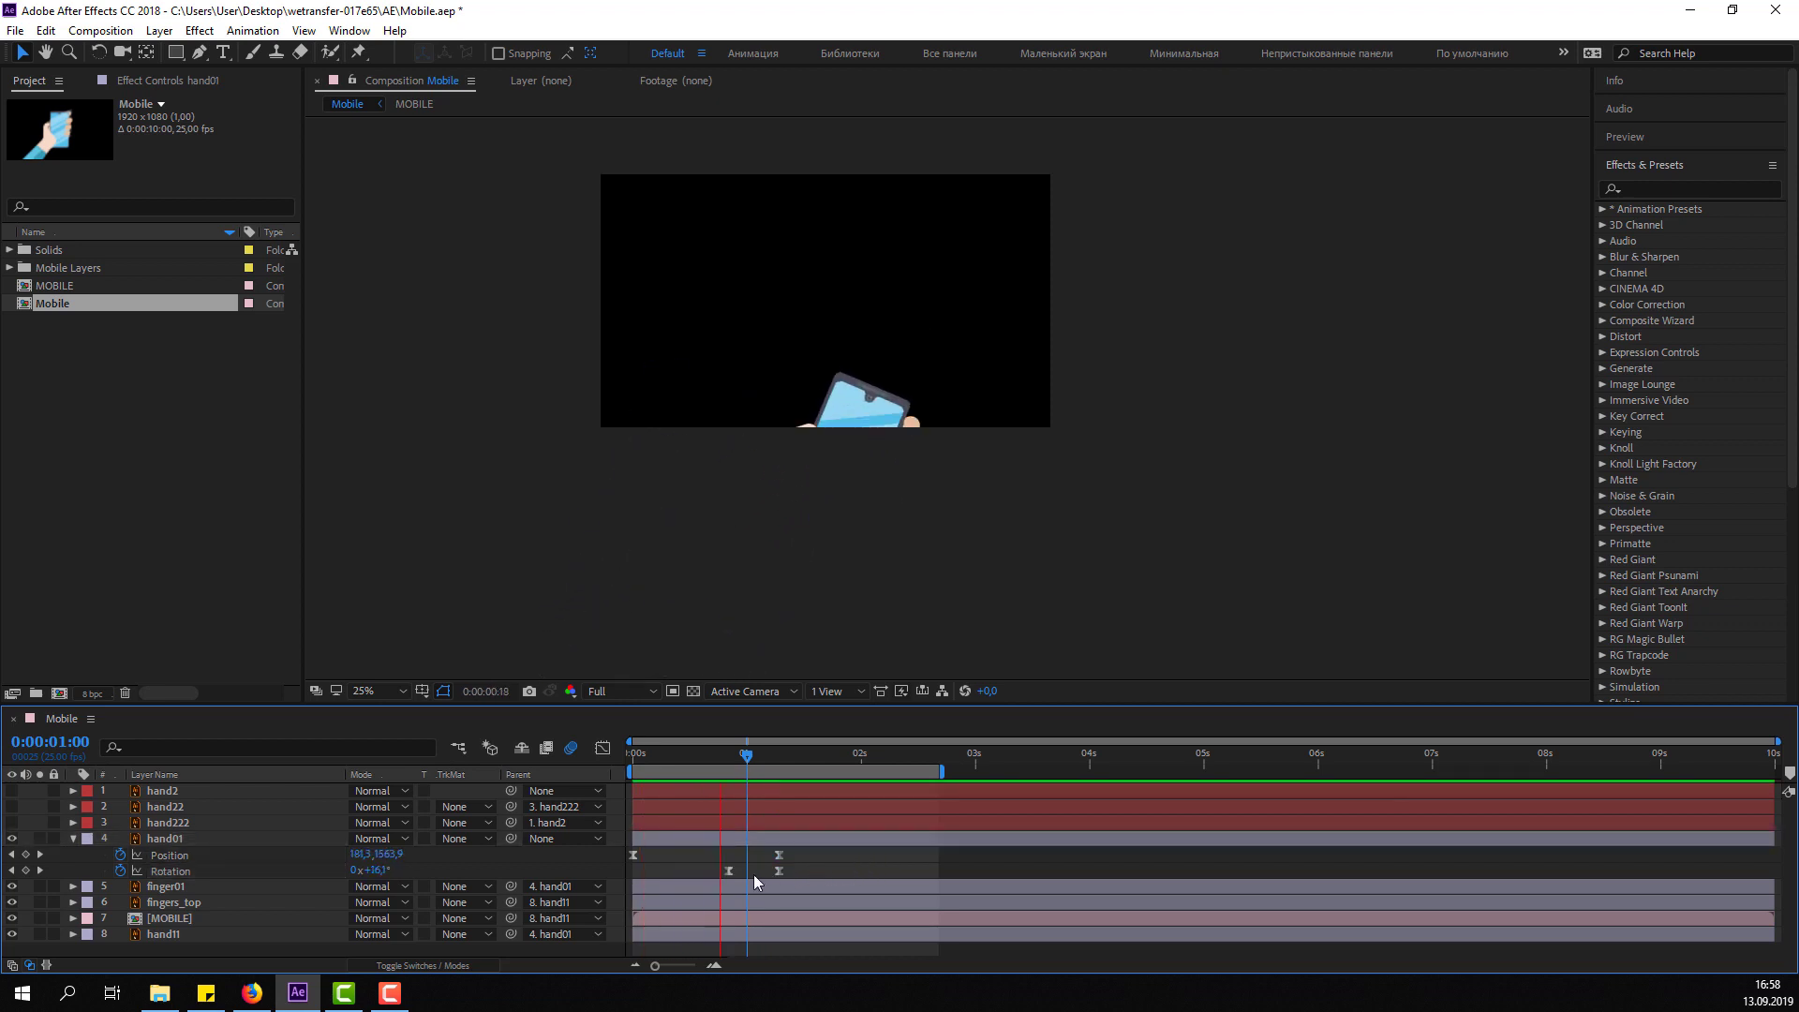
left_click_drag(729, 871, 675, 871)
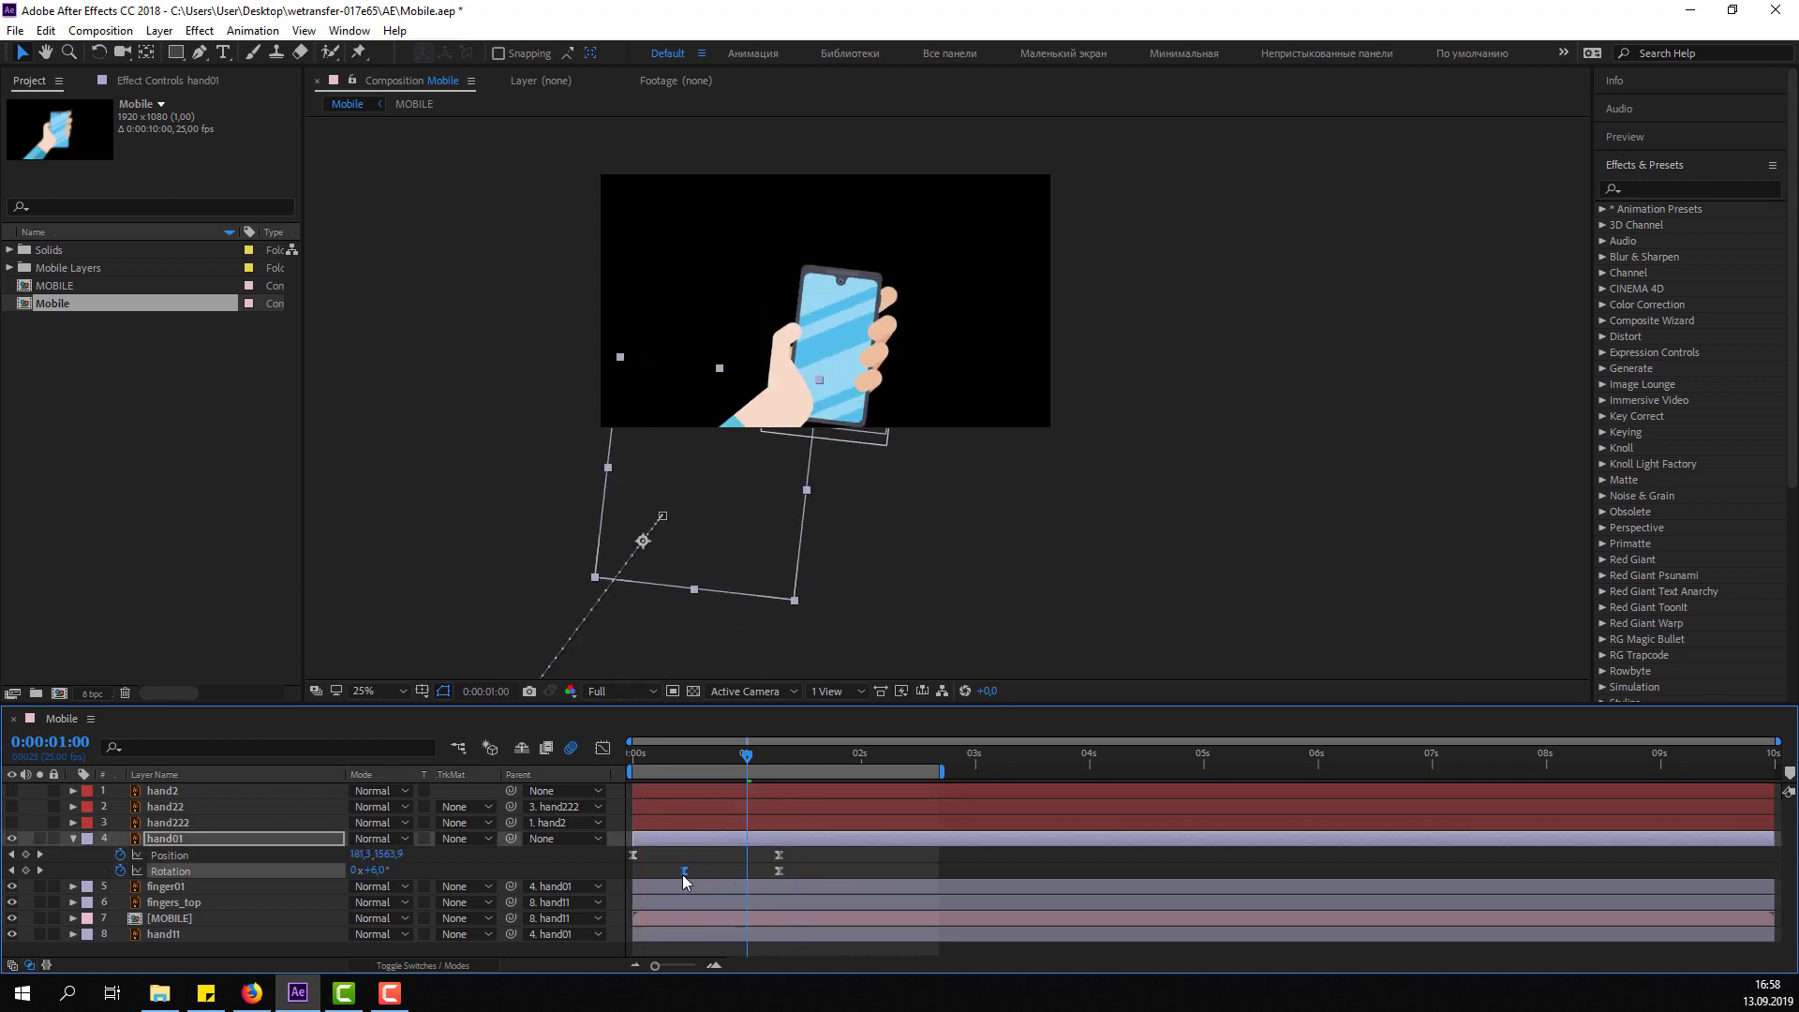
left_click(832, 868)
key("space")
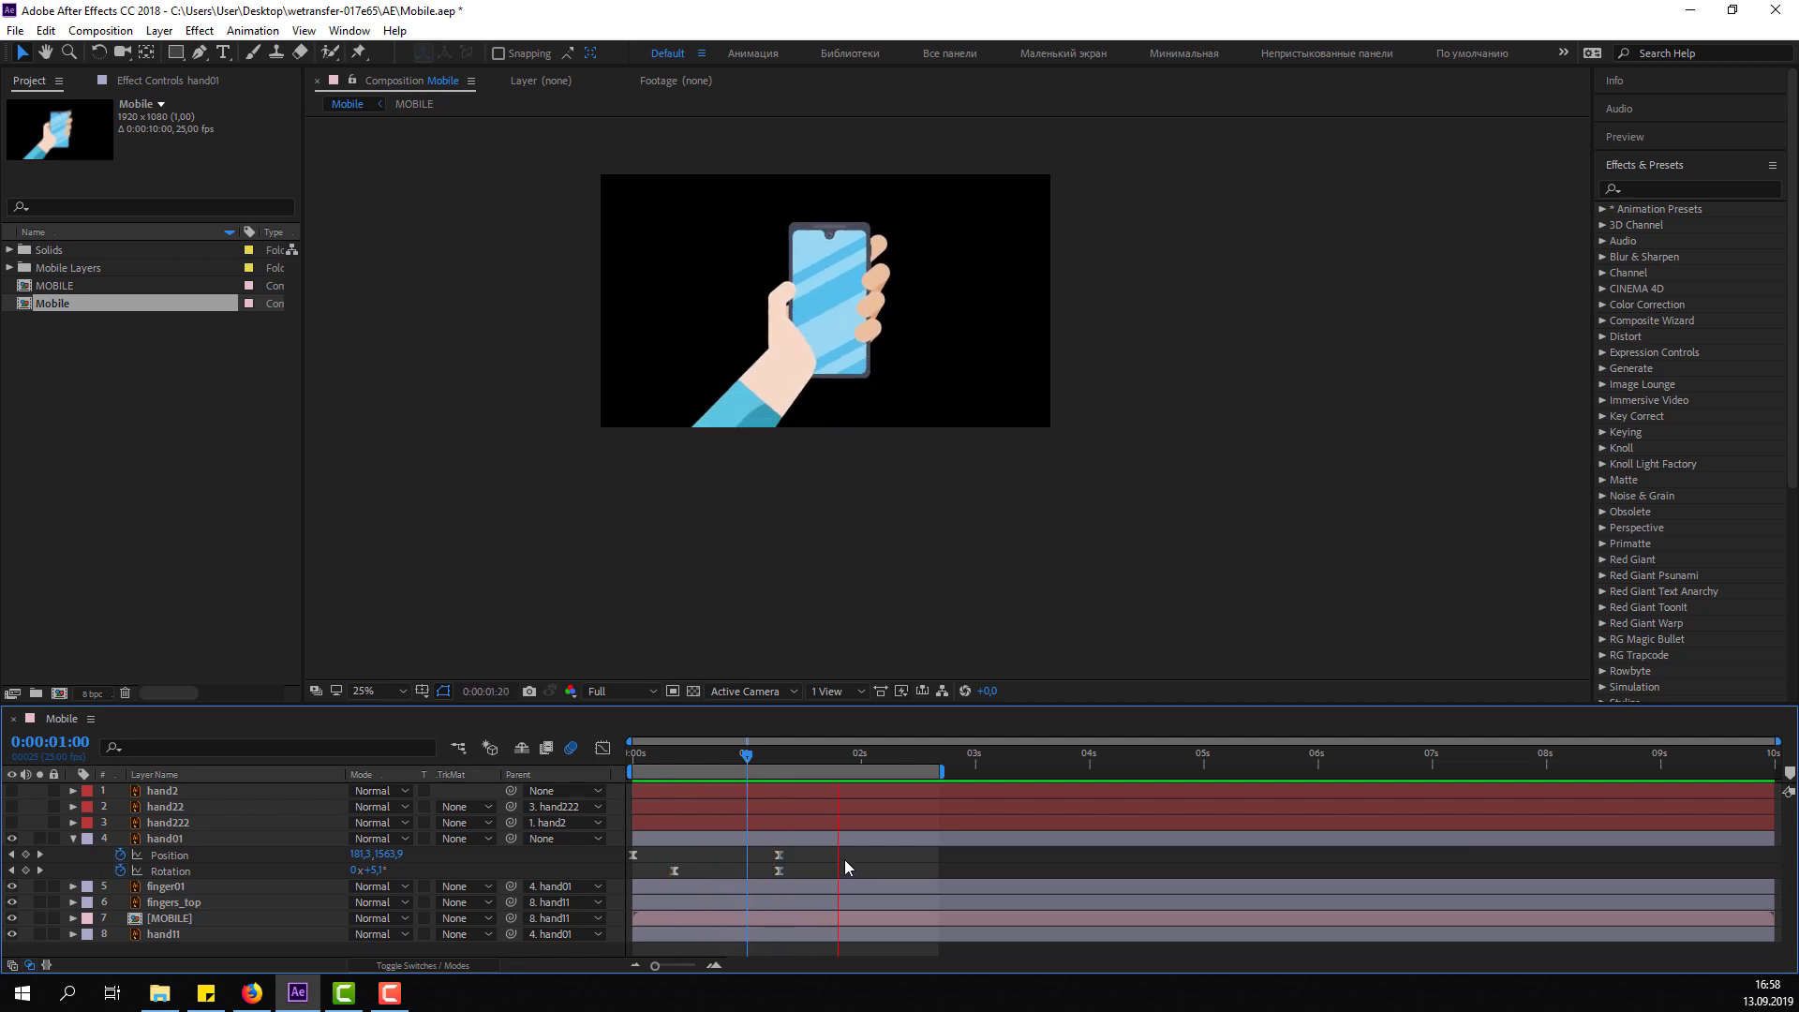
From the 1:07 keyframe, tilt hand01 and add a wobble Rotation keyframe at 1:17.
left_click(846, 858)
key("k")
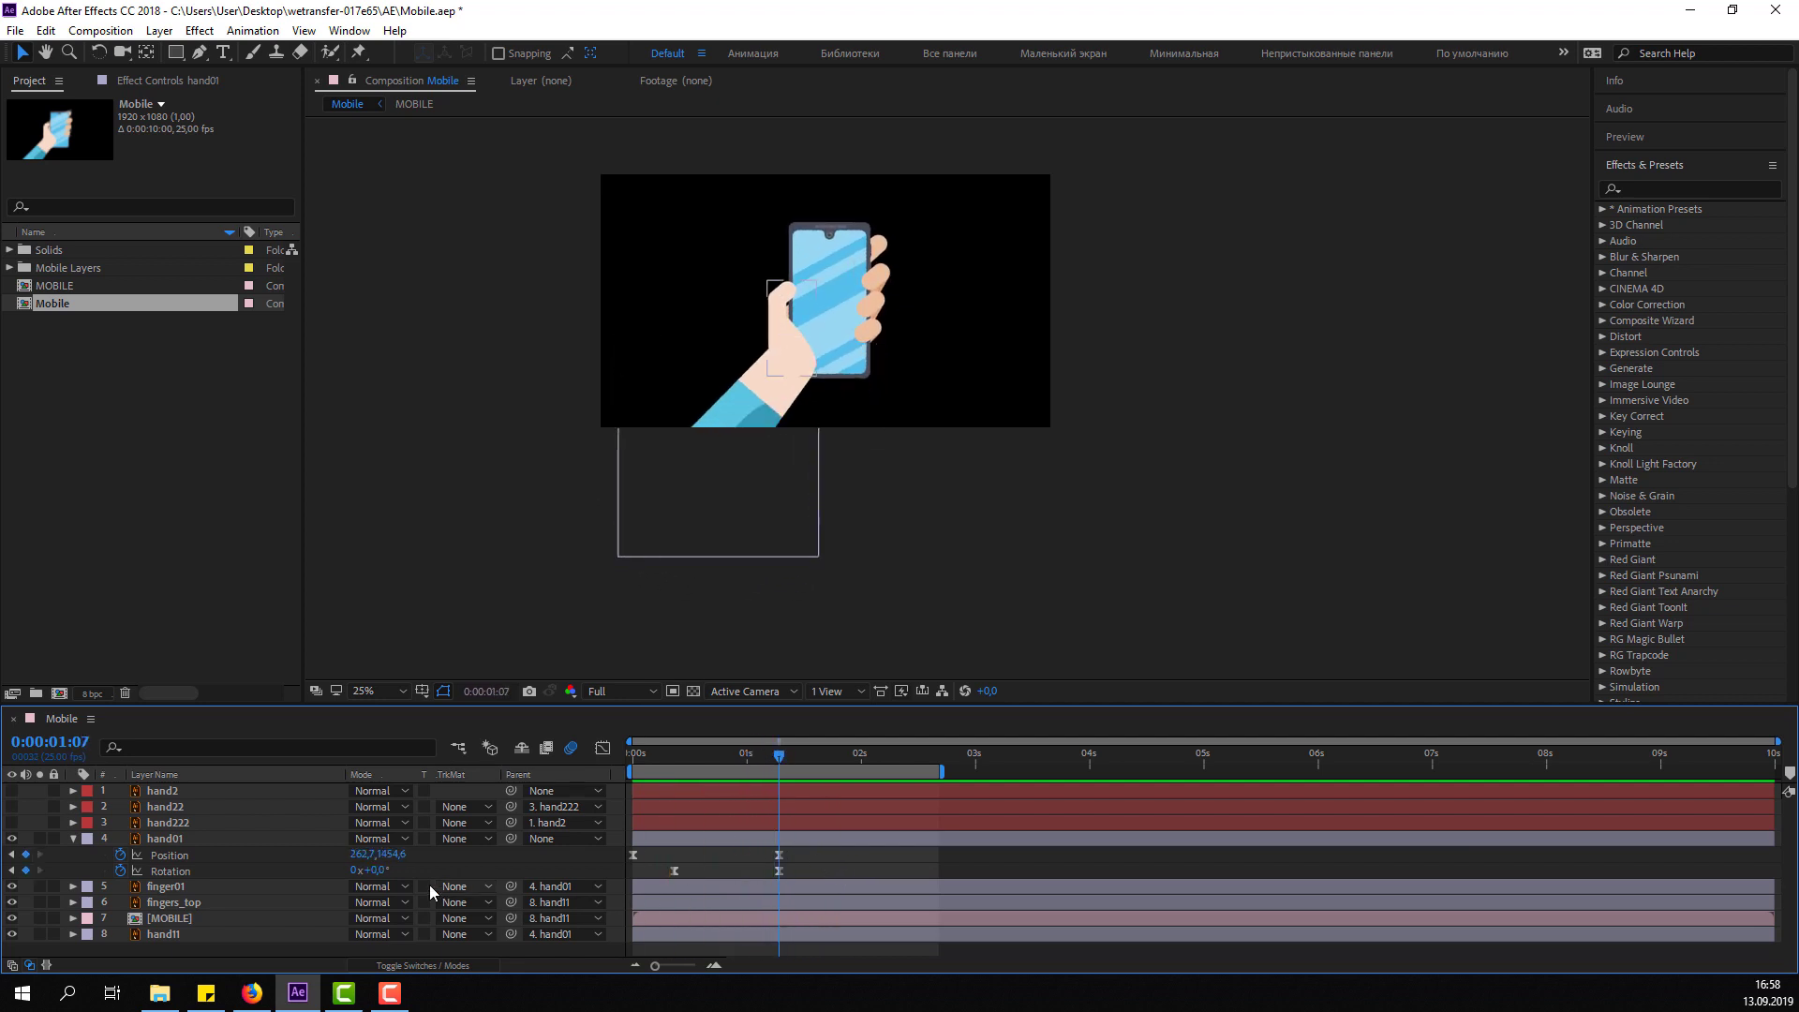
left_click_drag(379, 871, 370, 870)
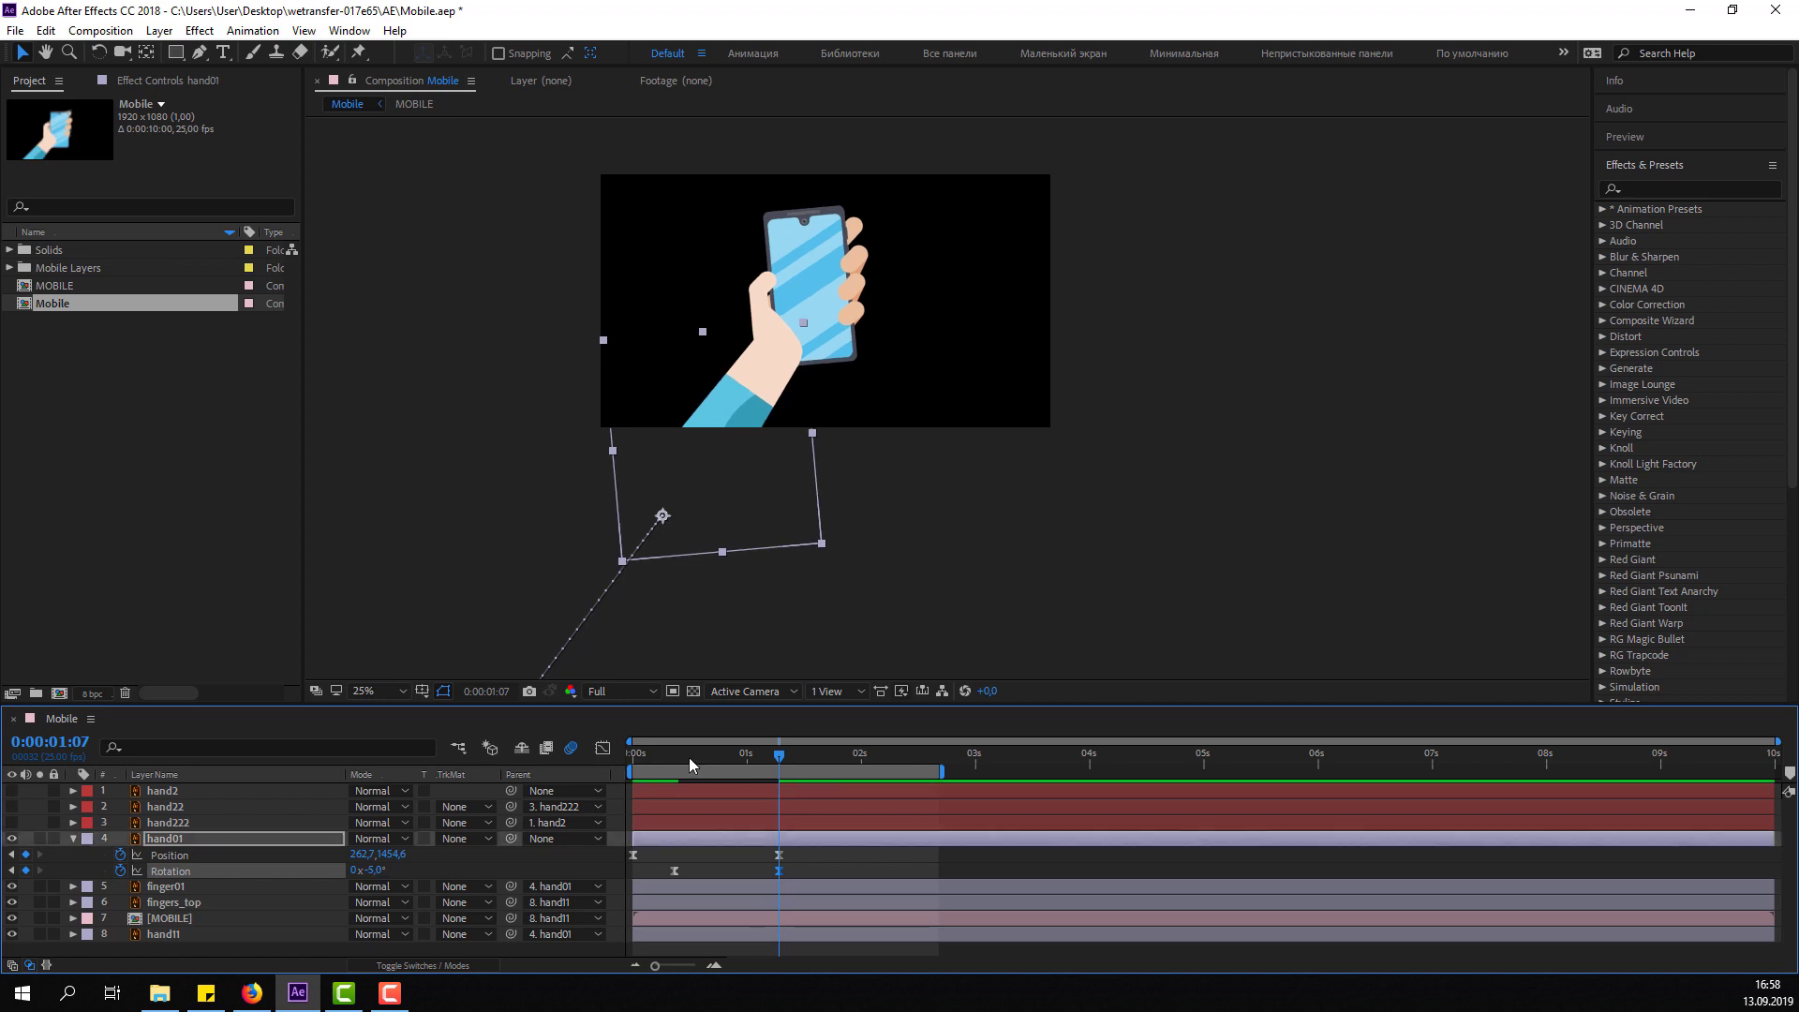
left_click_drag(689, 757, 788, 767)
key("shift+Page_Down")
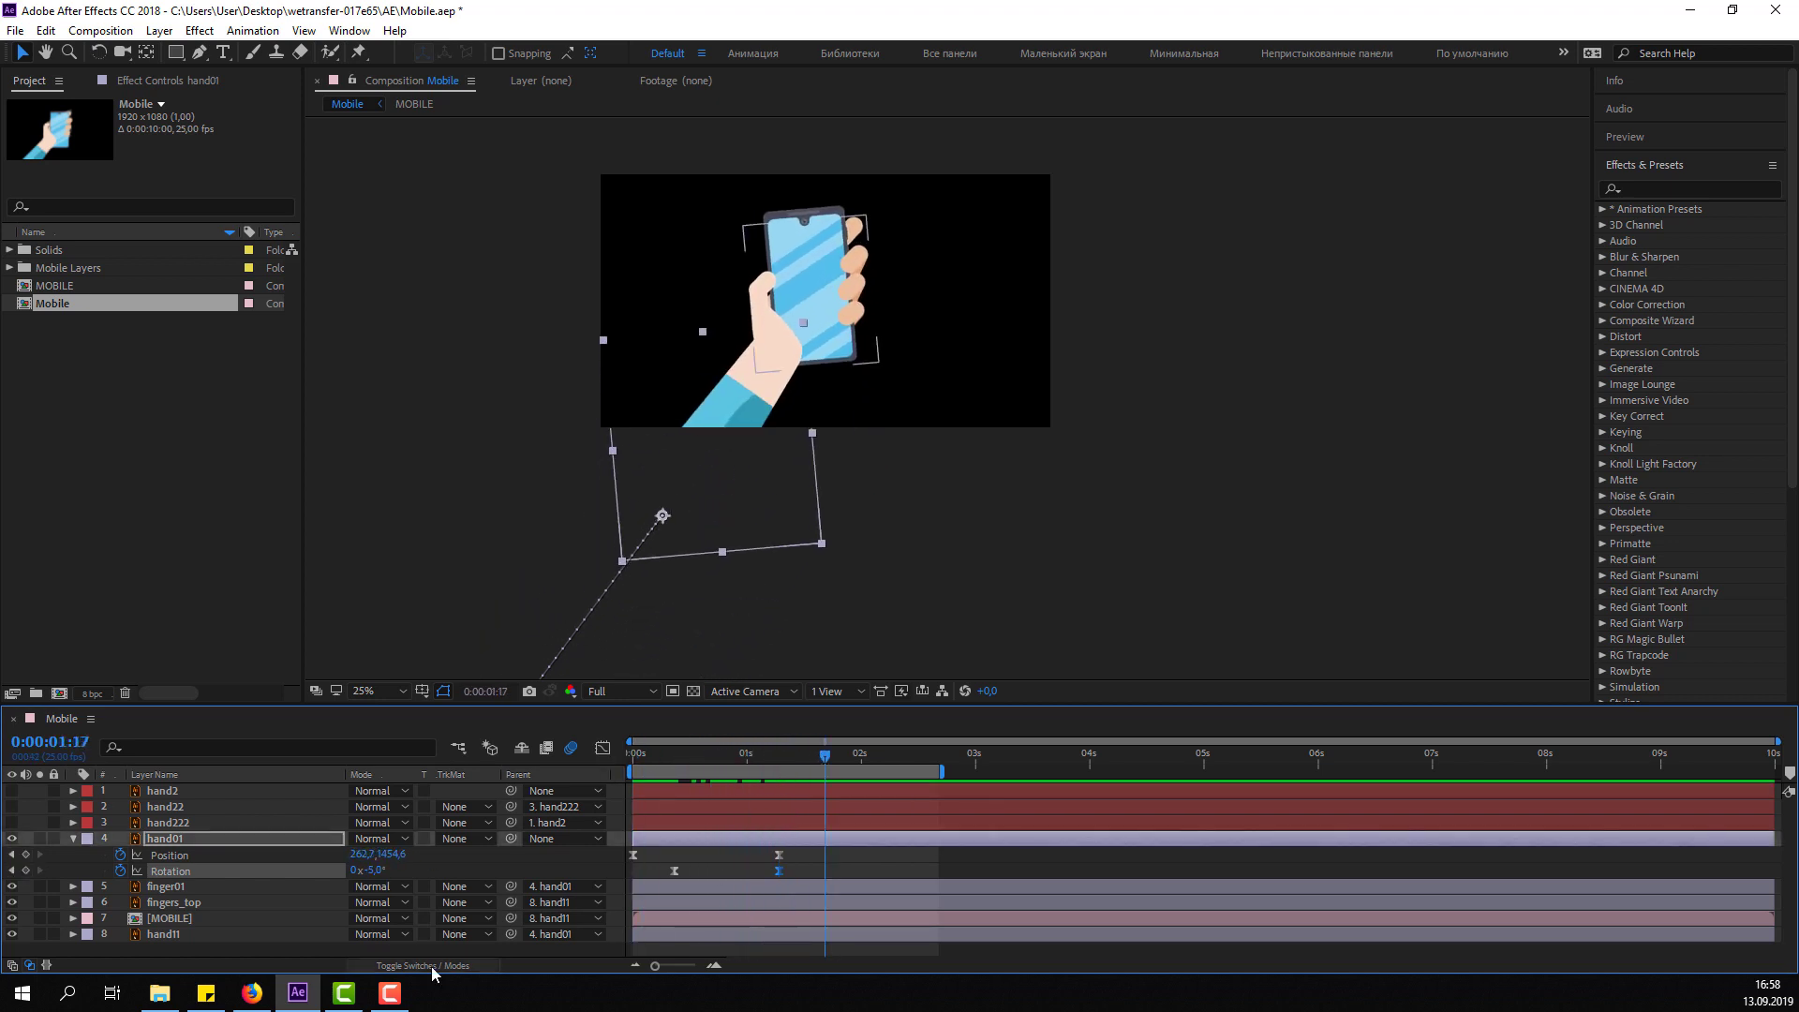
left_click(435, 866)
left_click(378, 871)
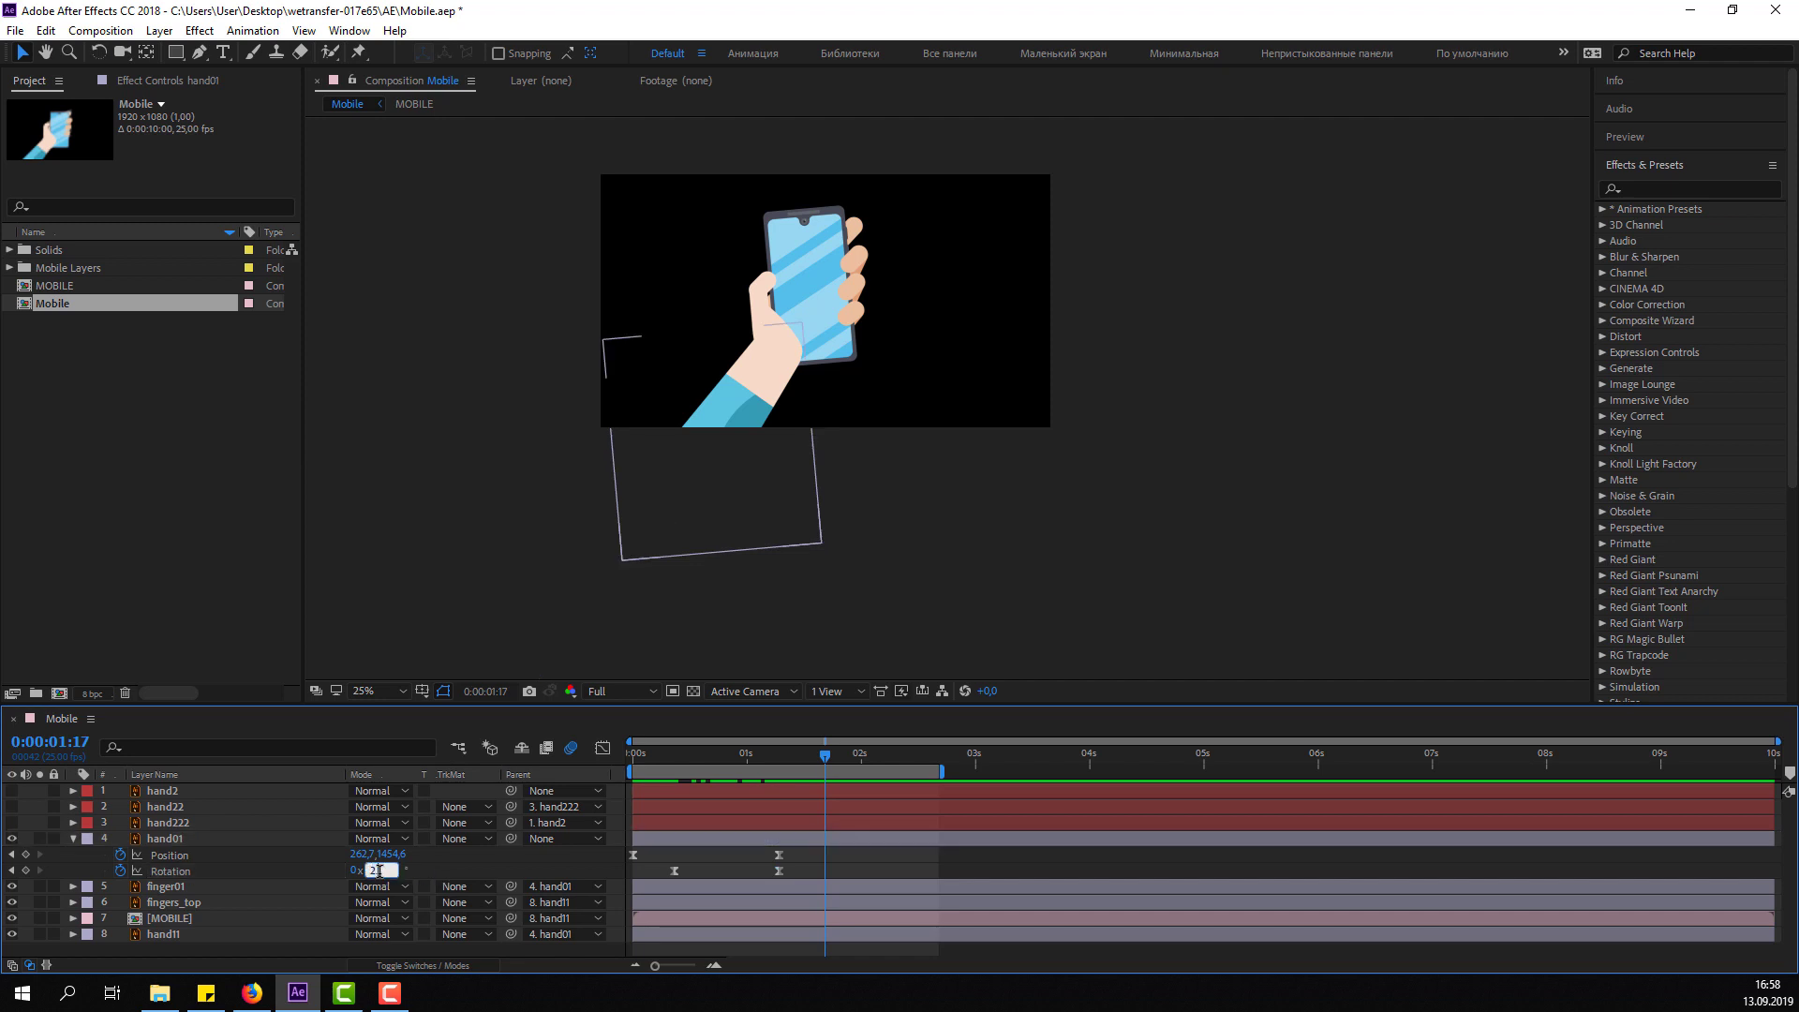
key("Return")
Add hand01 Rotation keyframes of -1.6° at 2:02 and 0° at 2:12, then preview.
left_click_drag(721, 759, 826, 771)
type("-3,6")
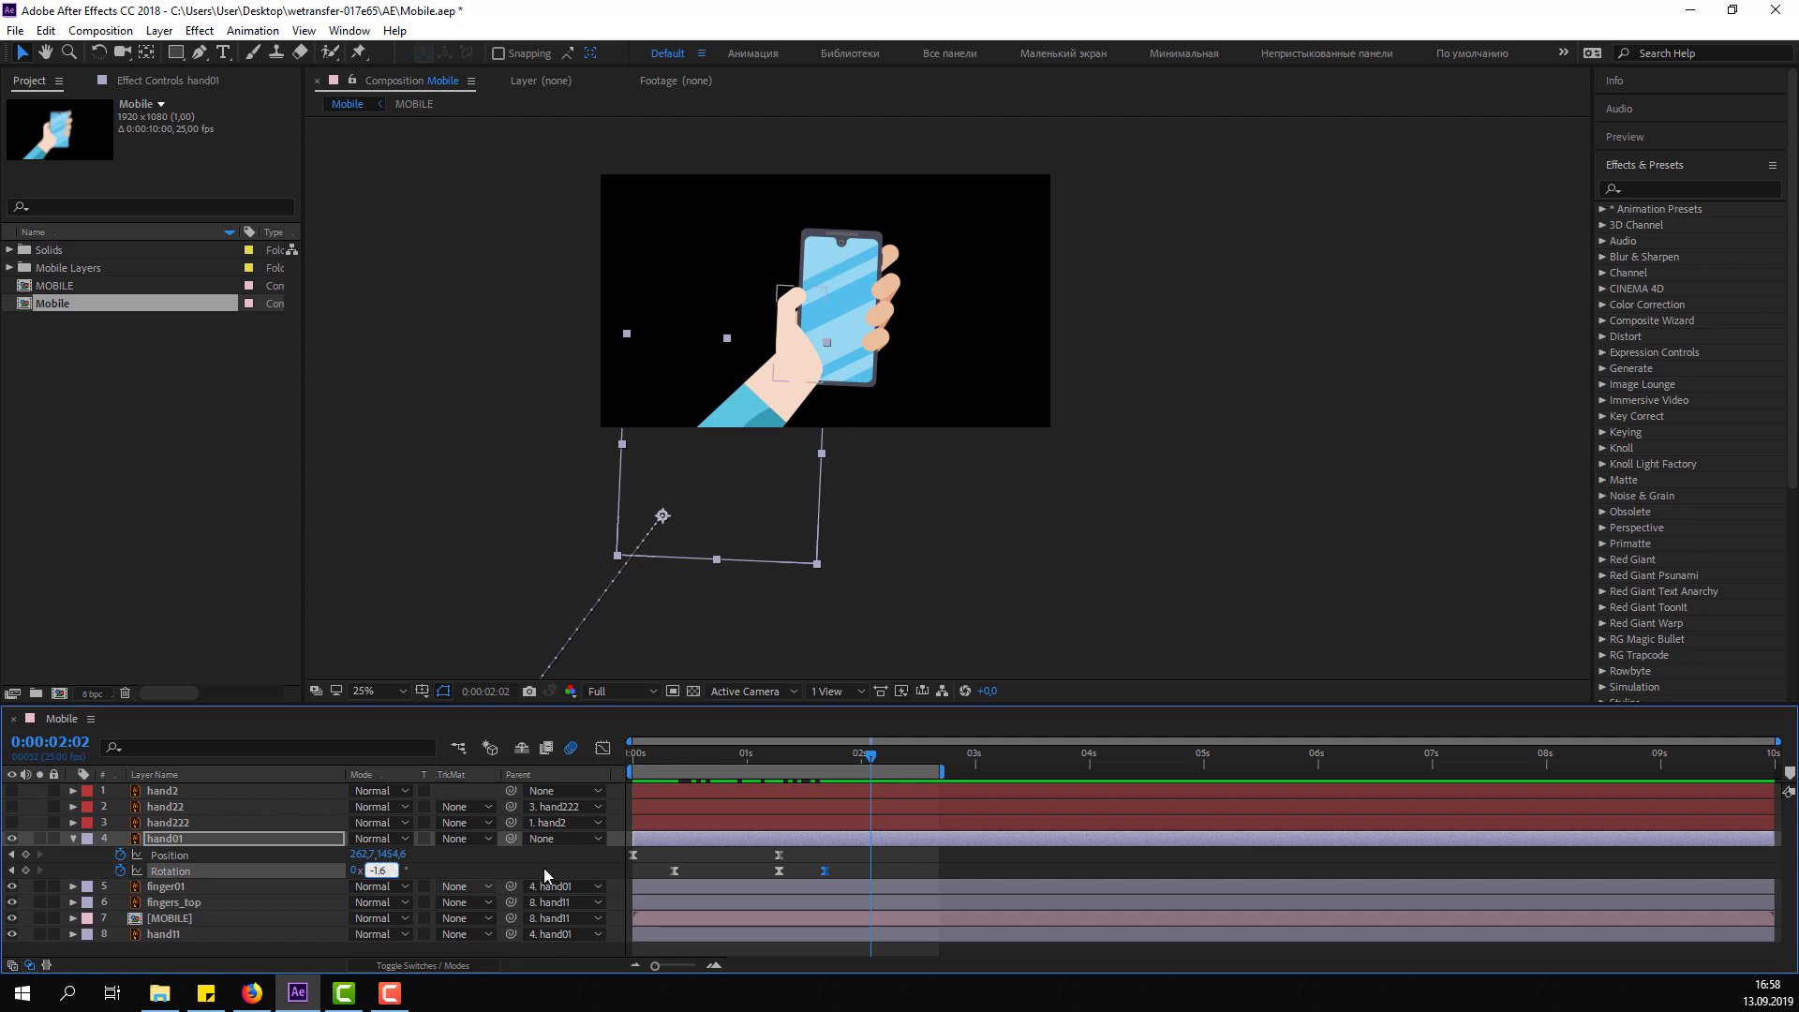
key("Return")
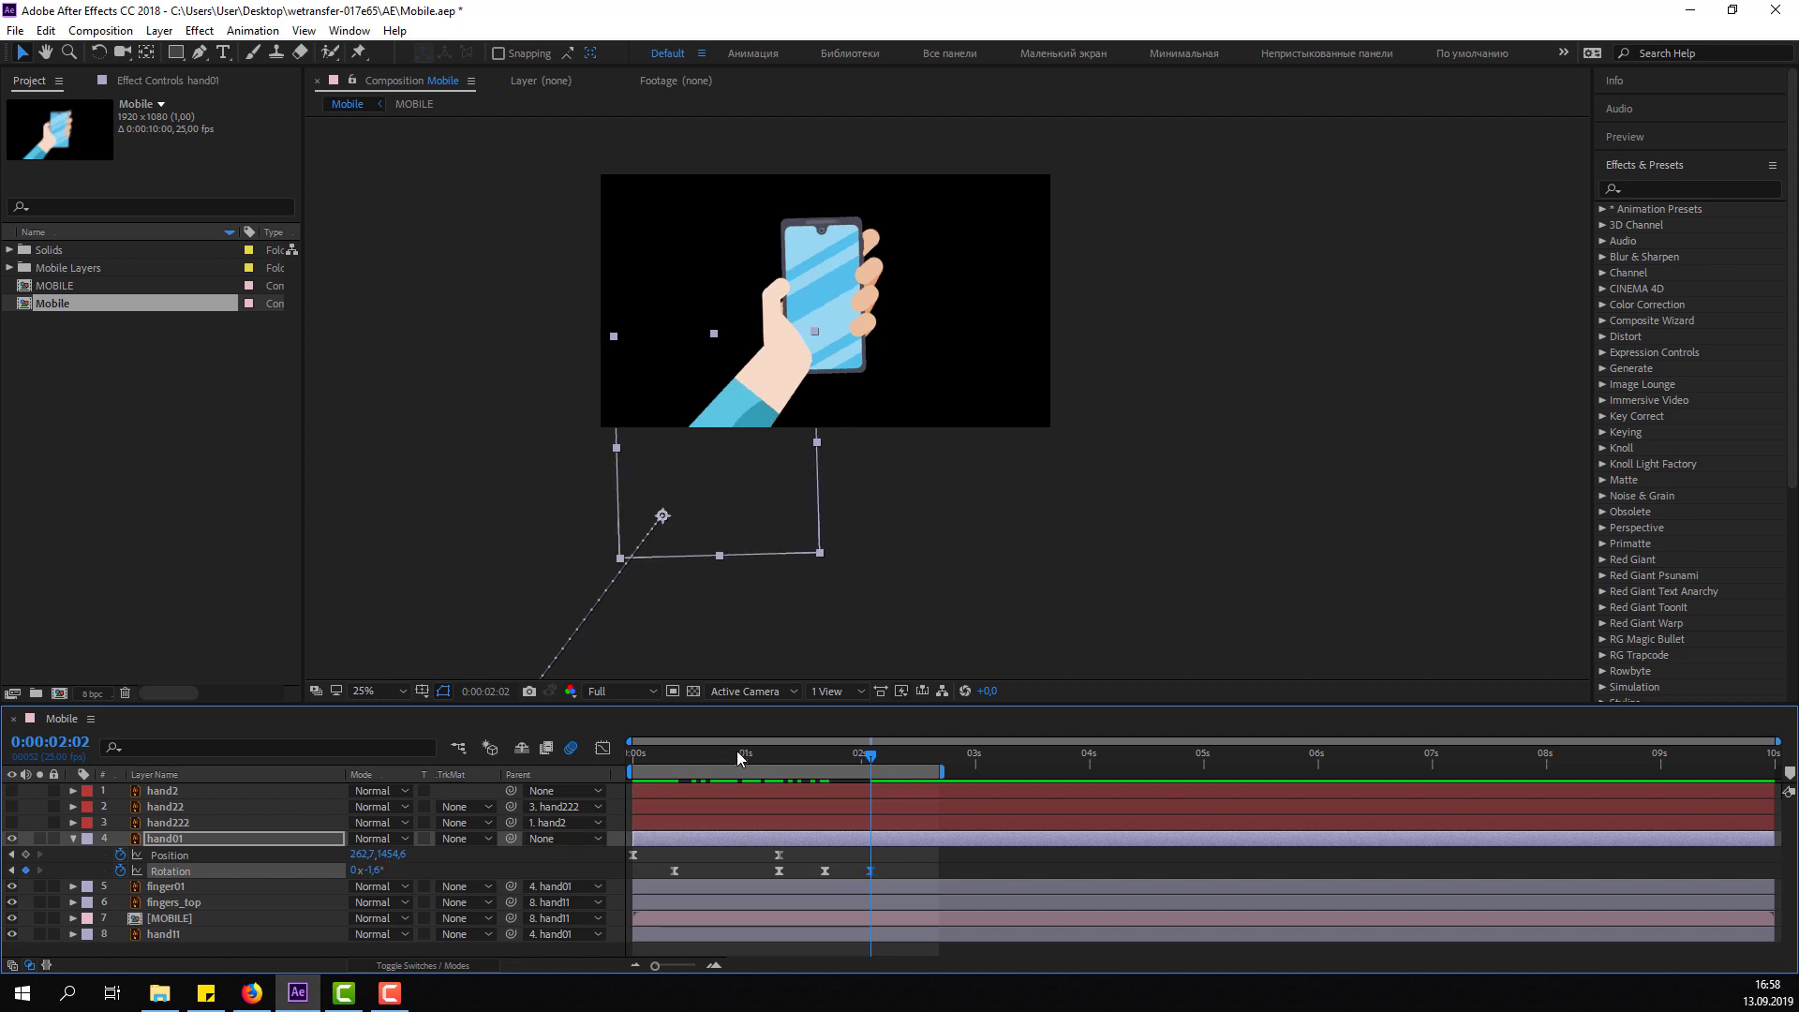
left_click_drag(740, 767, 870, 769)
left_click(870, 768)
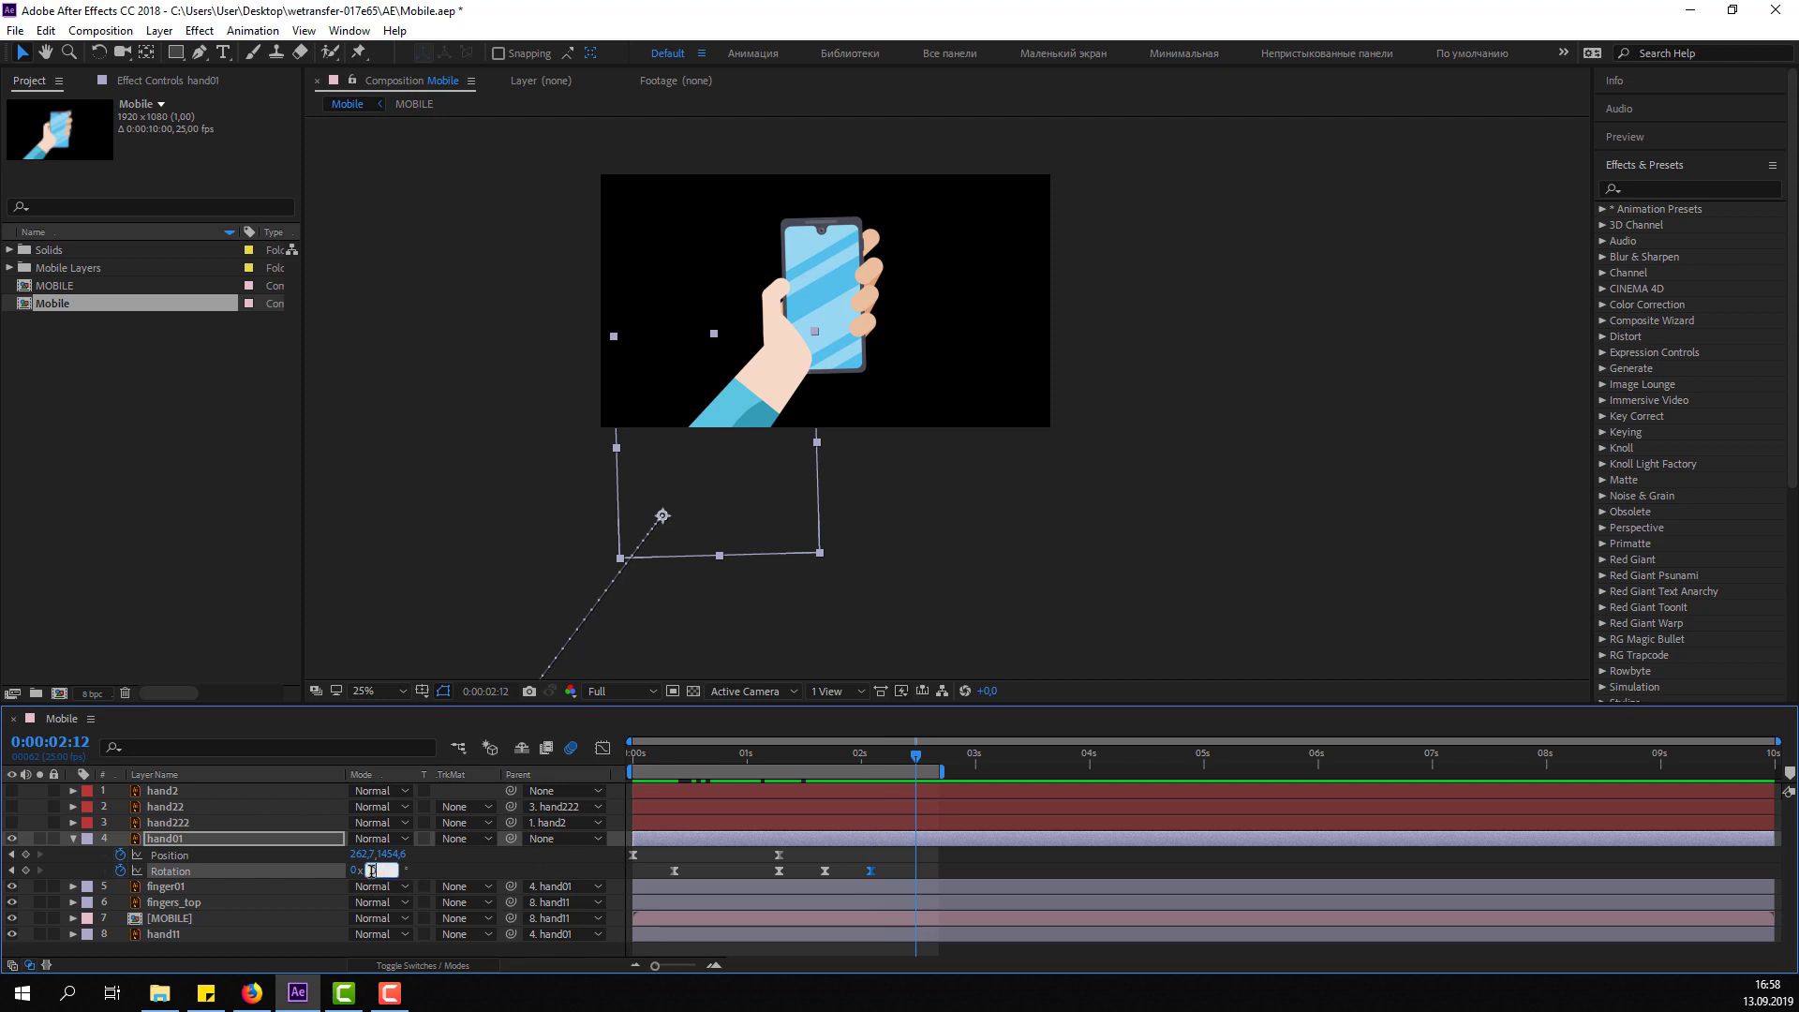
type("0")
key("Return")
key("space")
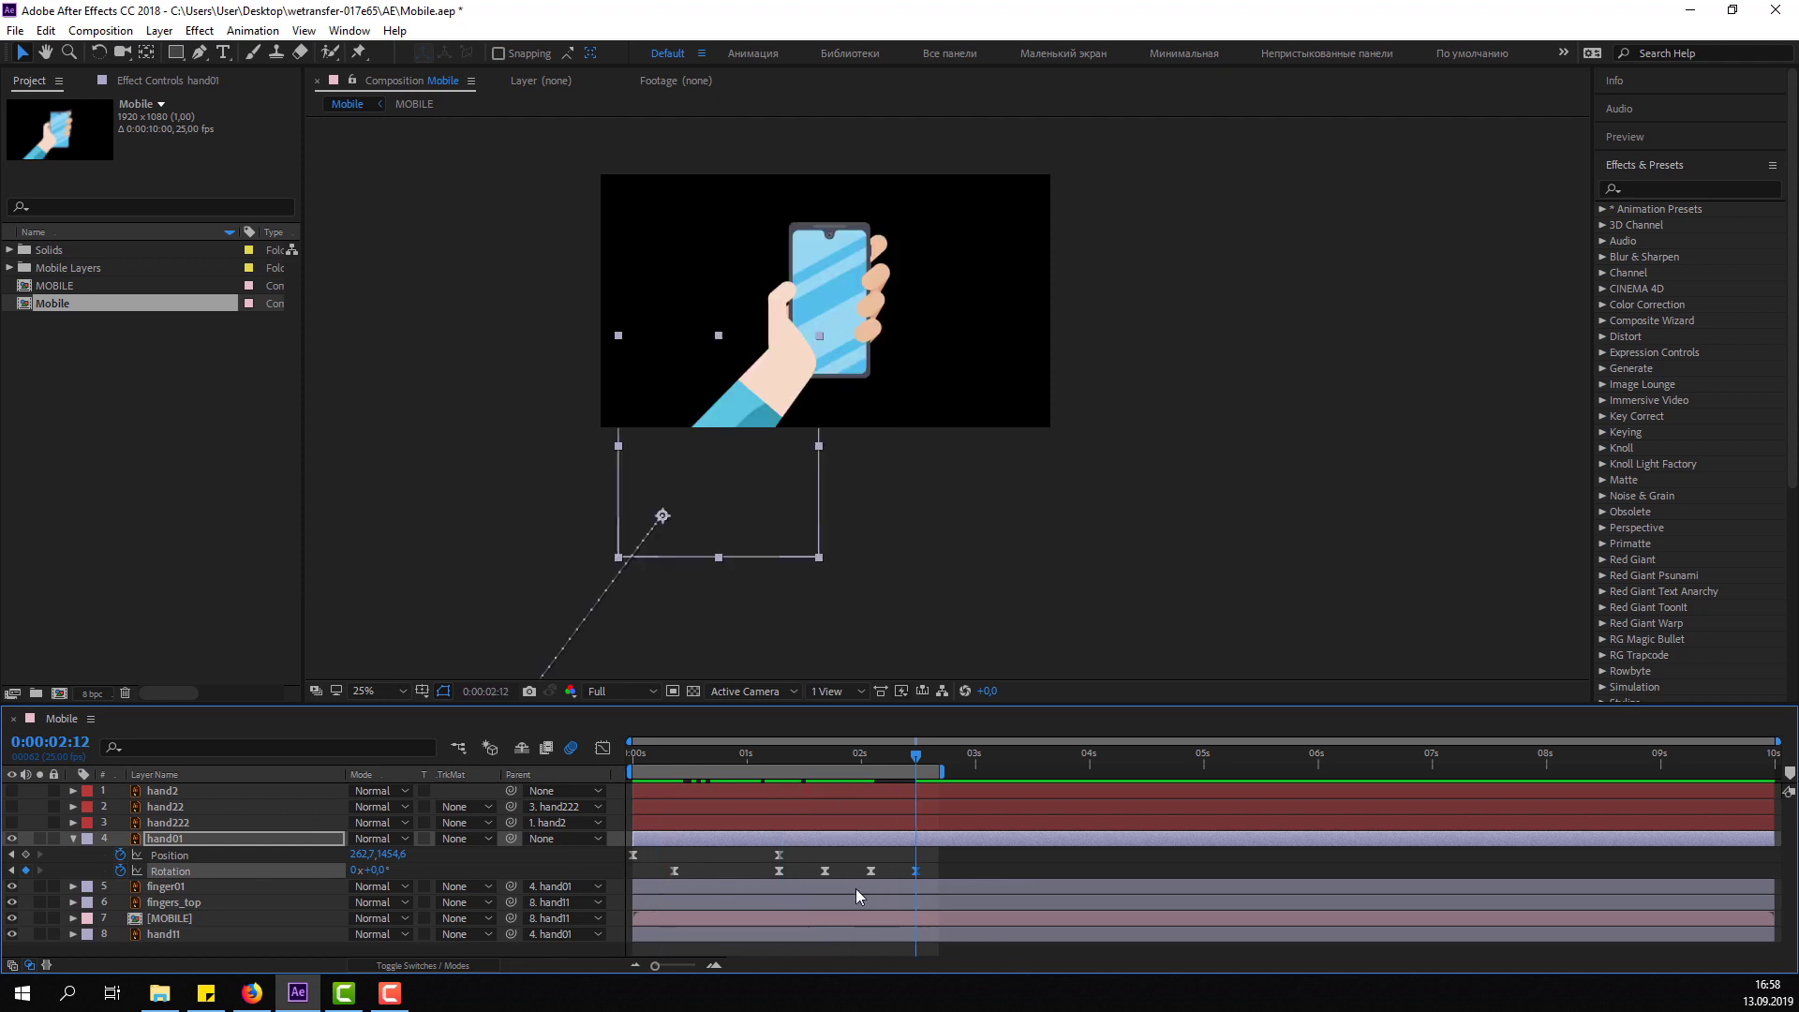
Shift the 1–2 second keyframes earlier and tighten the spacing of the last three rotation keyframes.
left_click_drag(923, 848, 655, 873)
left_click(669, 874)
key("space")
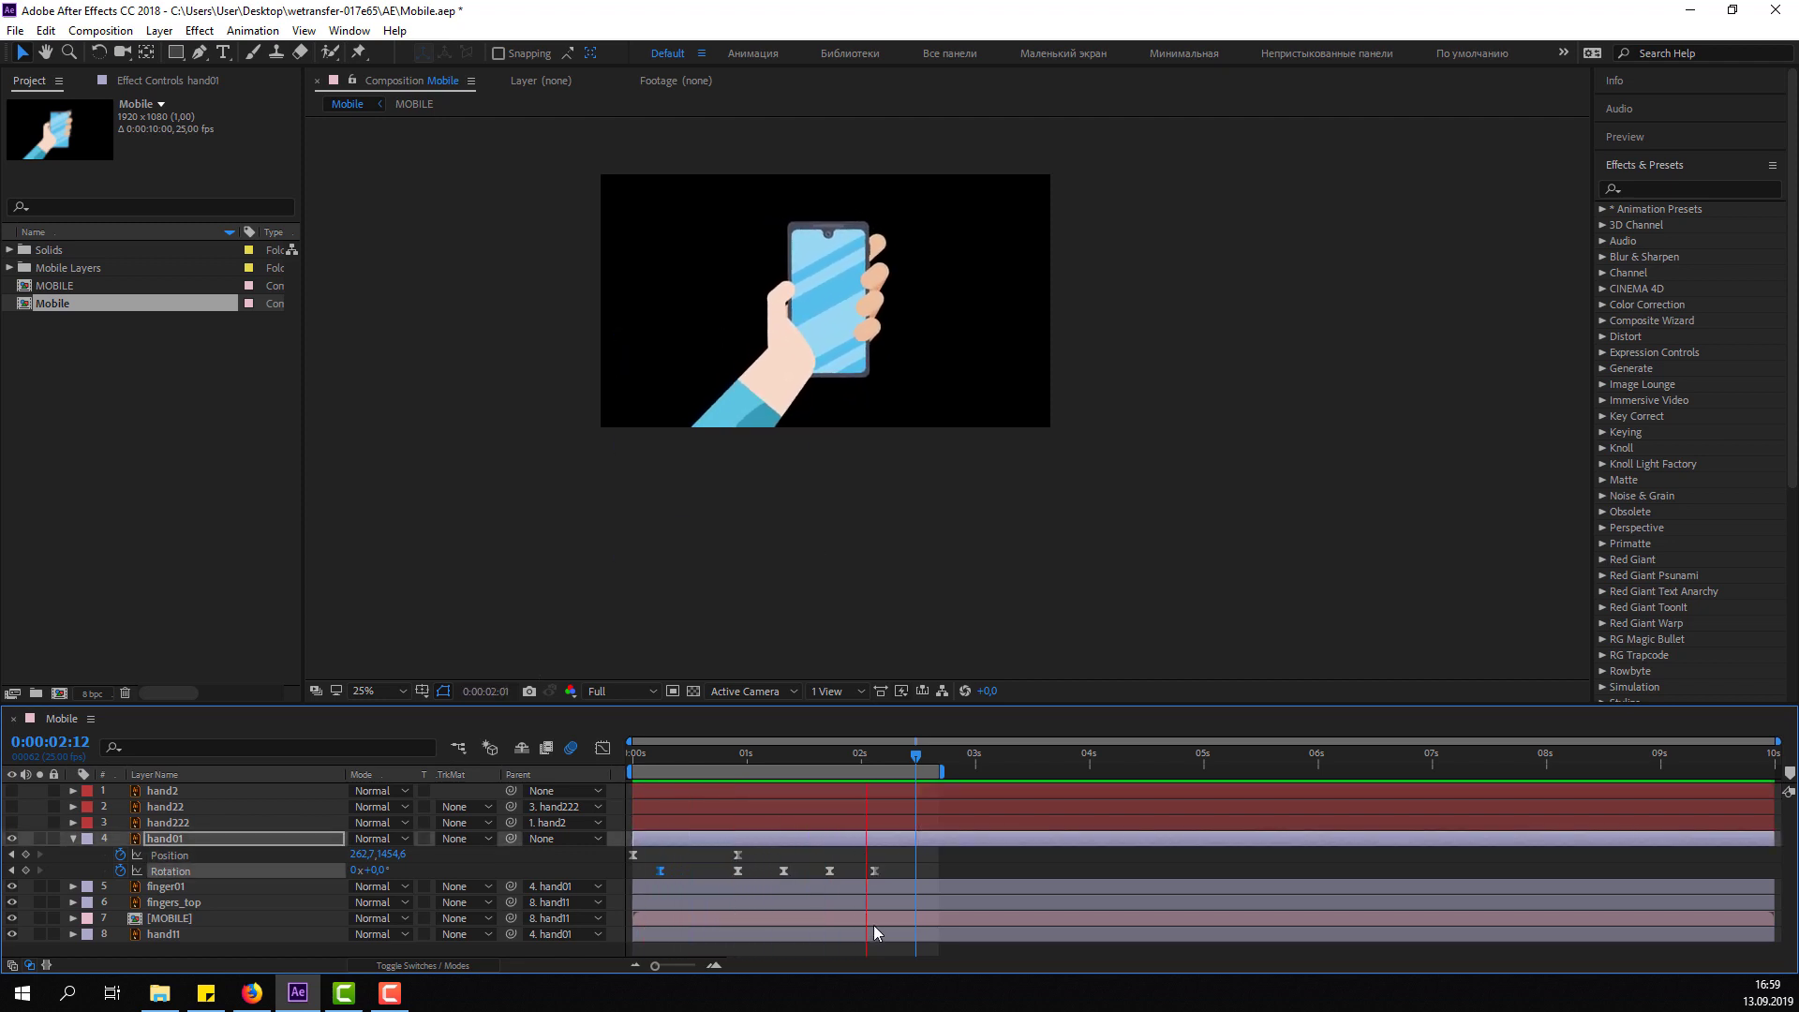
left_click(874, 925)
mouse_move(768, 877)
left_mouse_down()
mouse_move(923, 881)
mouse_move(809, 872)
mouse_move(873, 872)
left_mouse_up()
left_click(737, 872, "shift")
key("space")
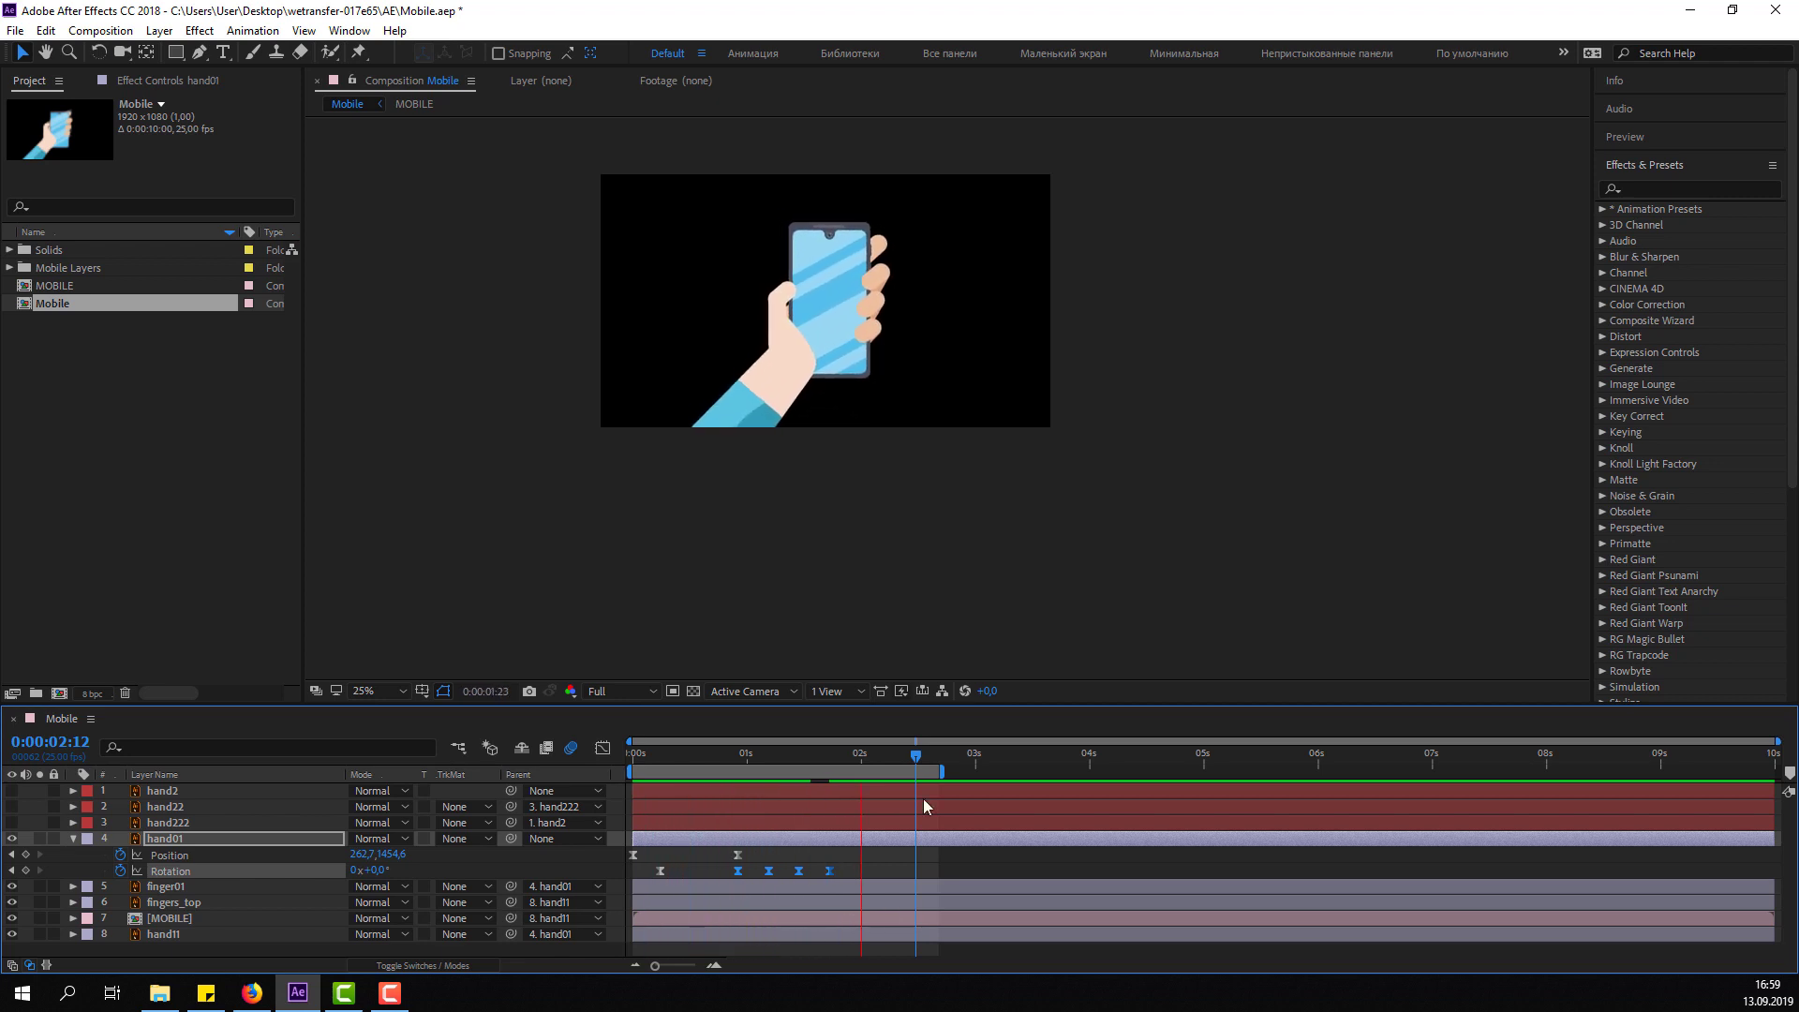
left_click_drag(938, 849, 704, 870)
key("space")
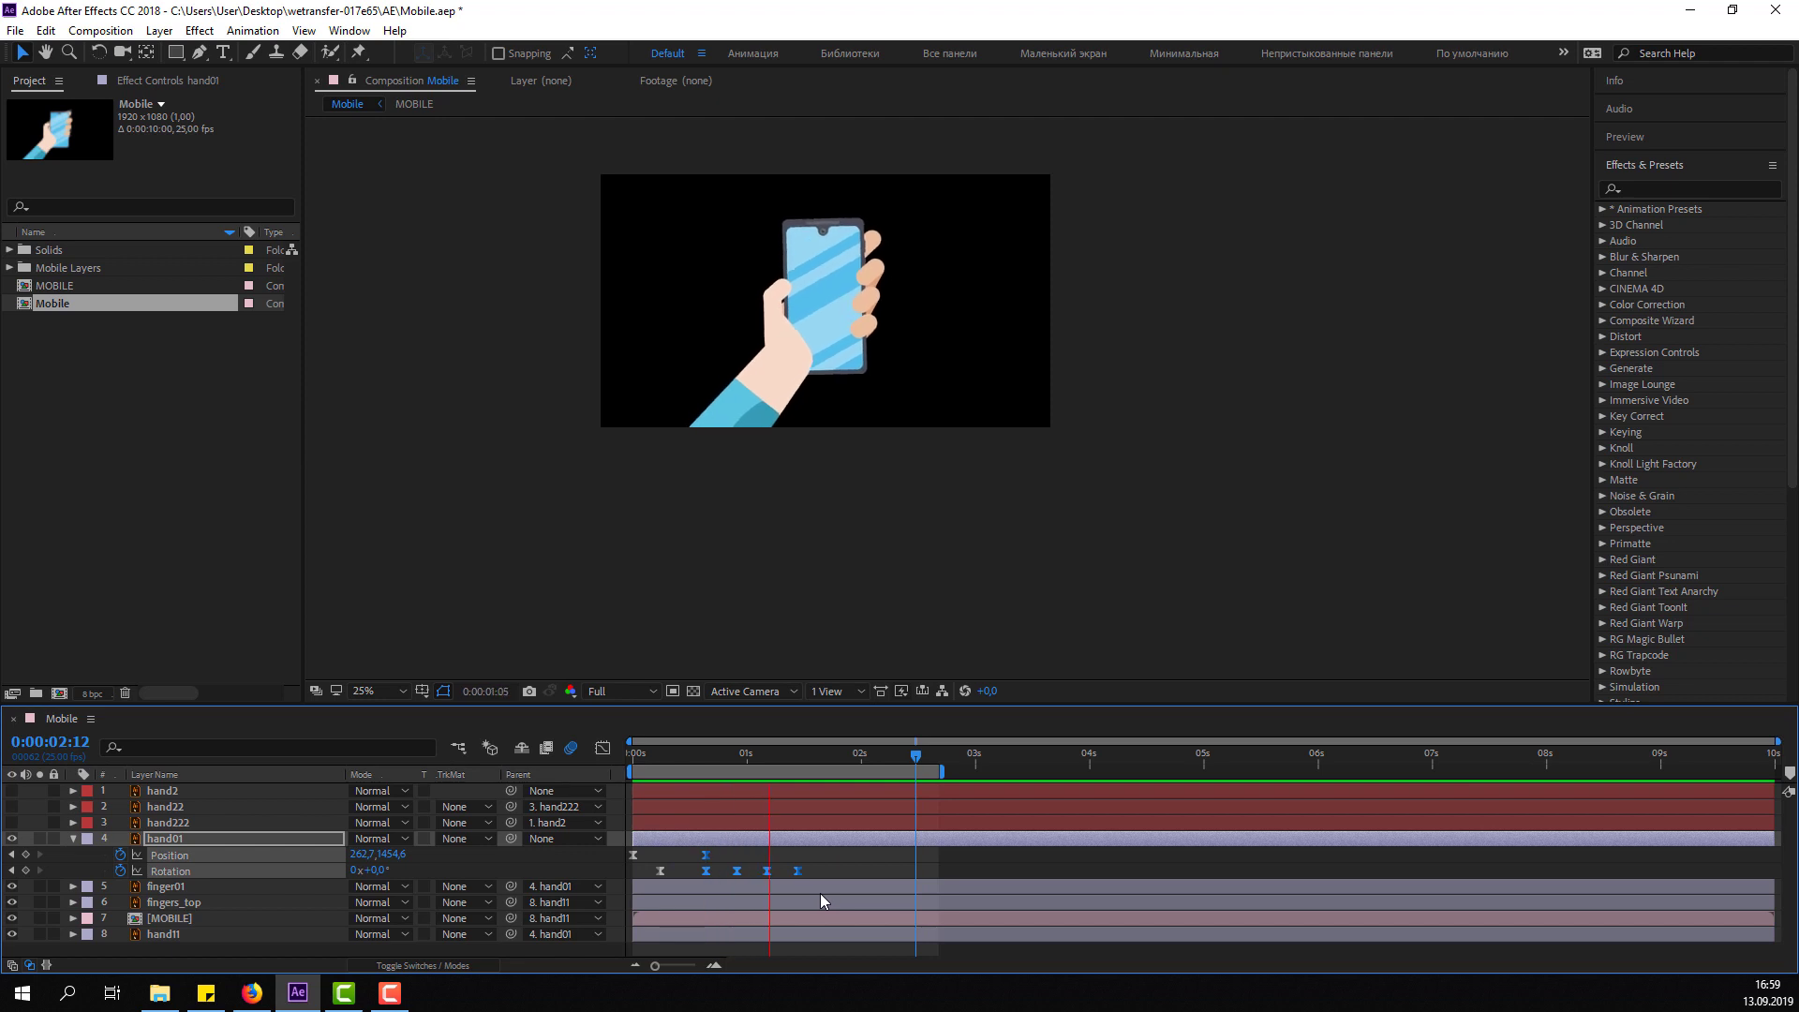
Set the viewer to Fit, go to 1:11 and show hand01's Position speed graph.
left_click(374, 692)
left_click(453, 374)
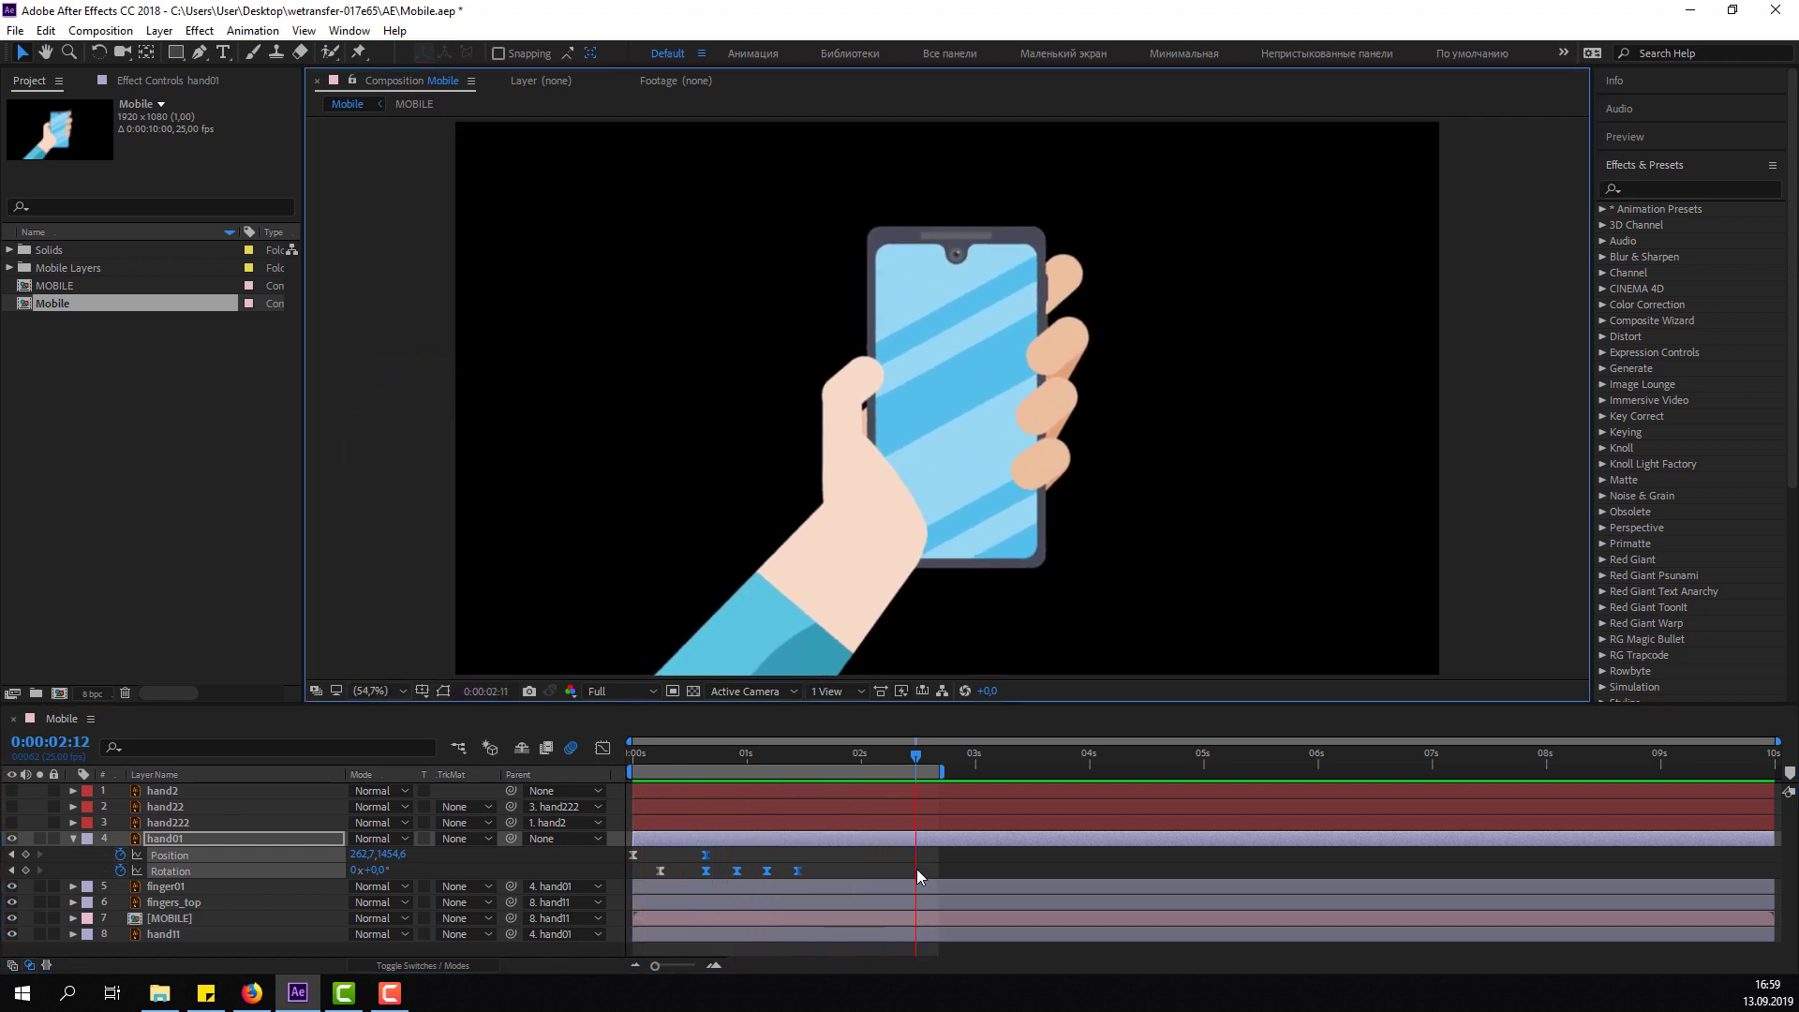
key("space")
left_click(798, 754)
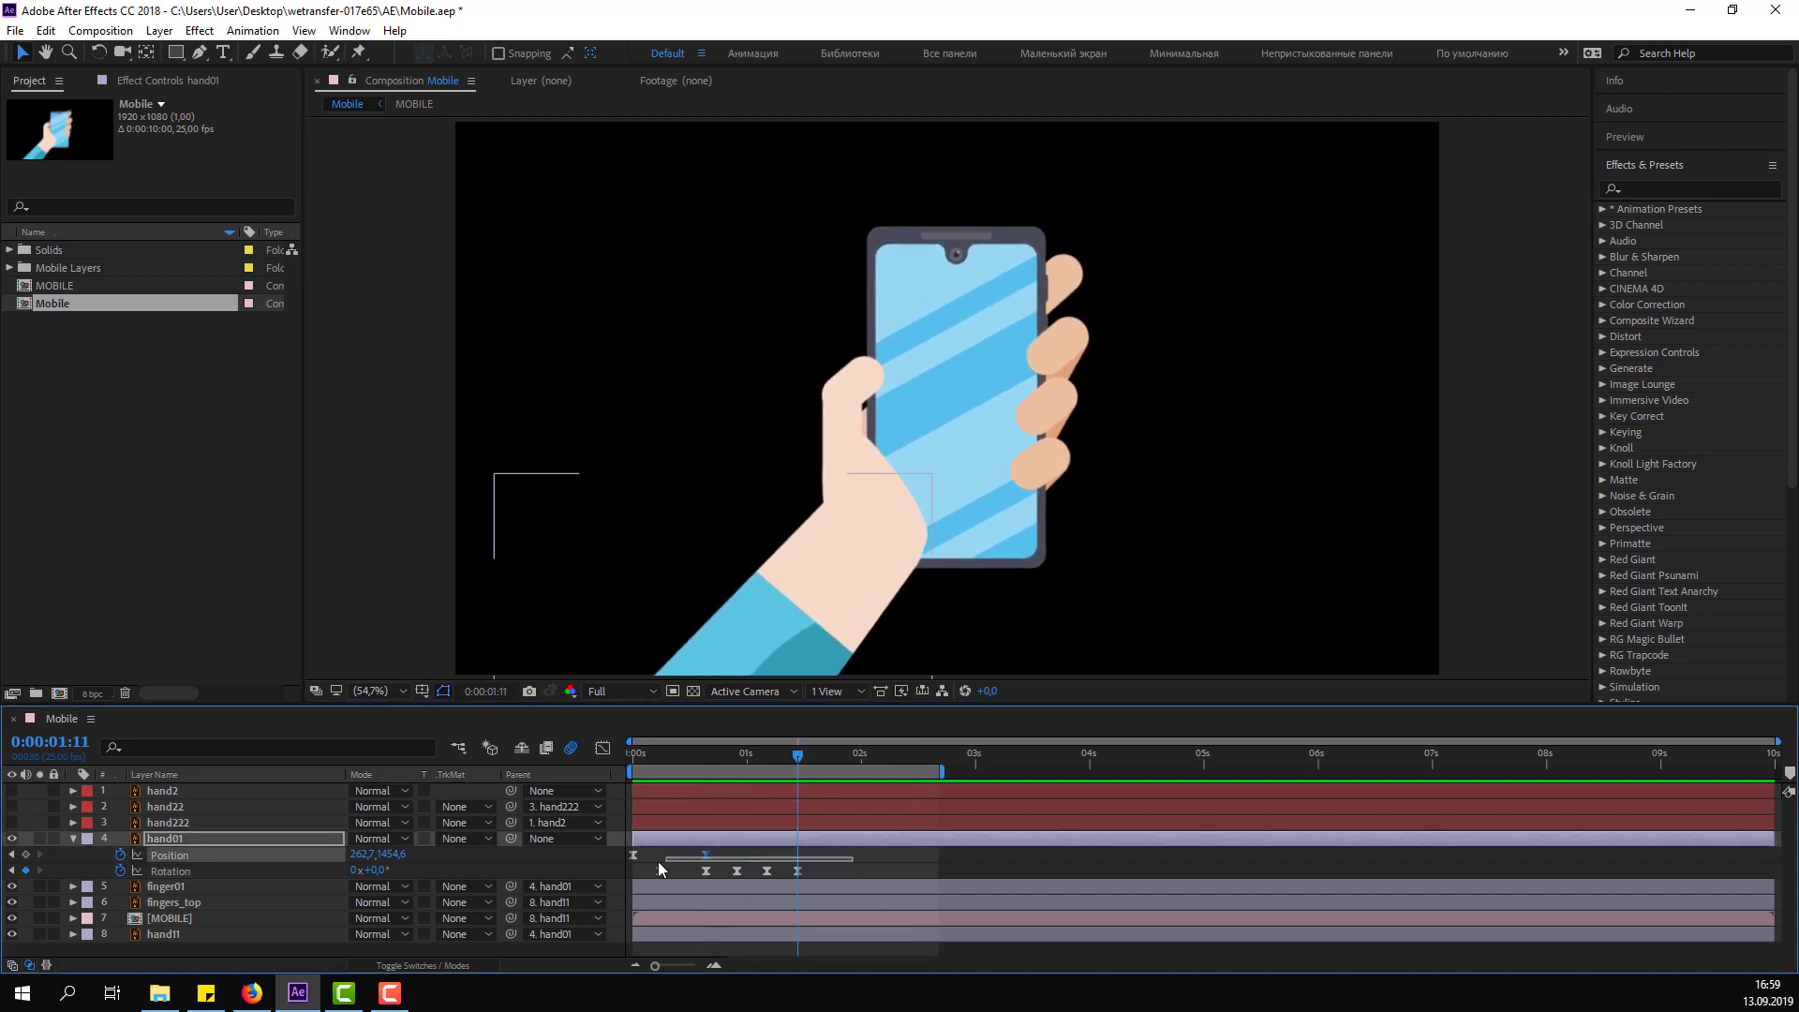
left_click(602, 748)
mouse_move(667, 905)
left_mouse_down()
mouse_move(649, 921)
mouse_move(674, 918)
left_mouse_up()
Preview at 50% and bring hand01's five Rotation keyframes into the Graph Editor.
key("space")
key("space")
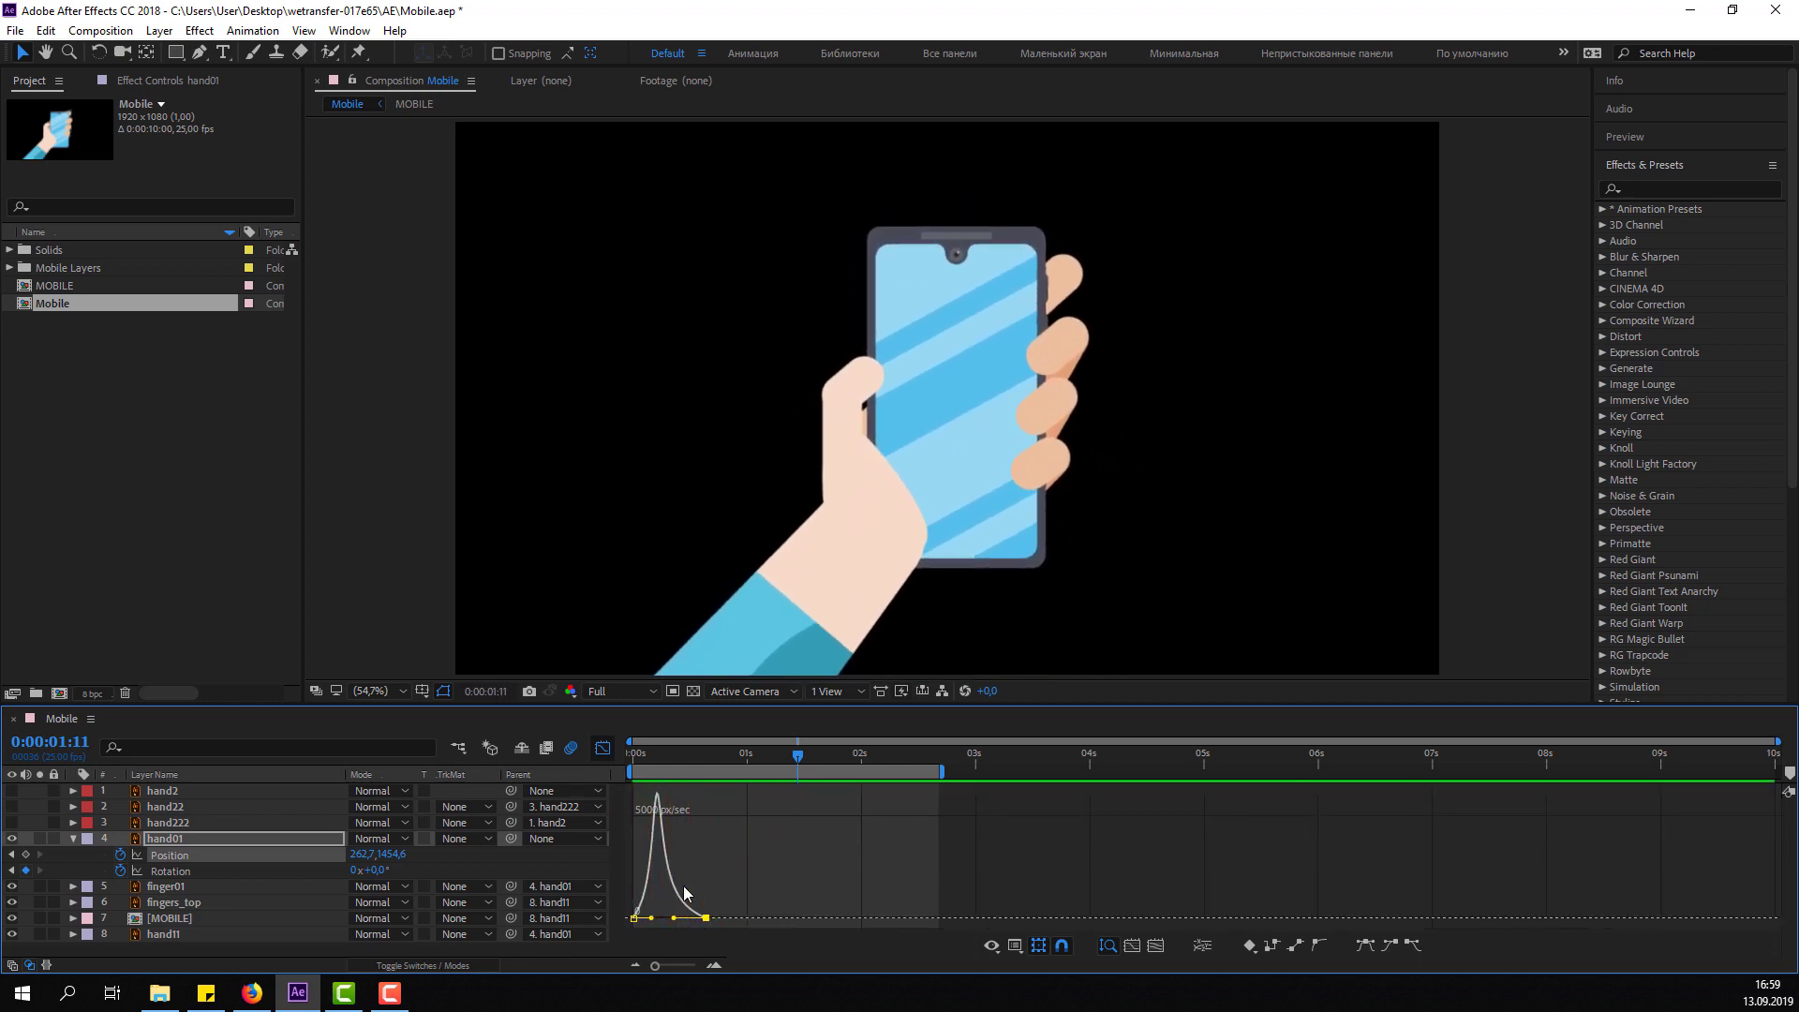
key("comma")
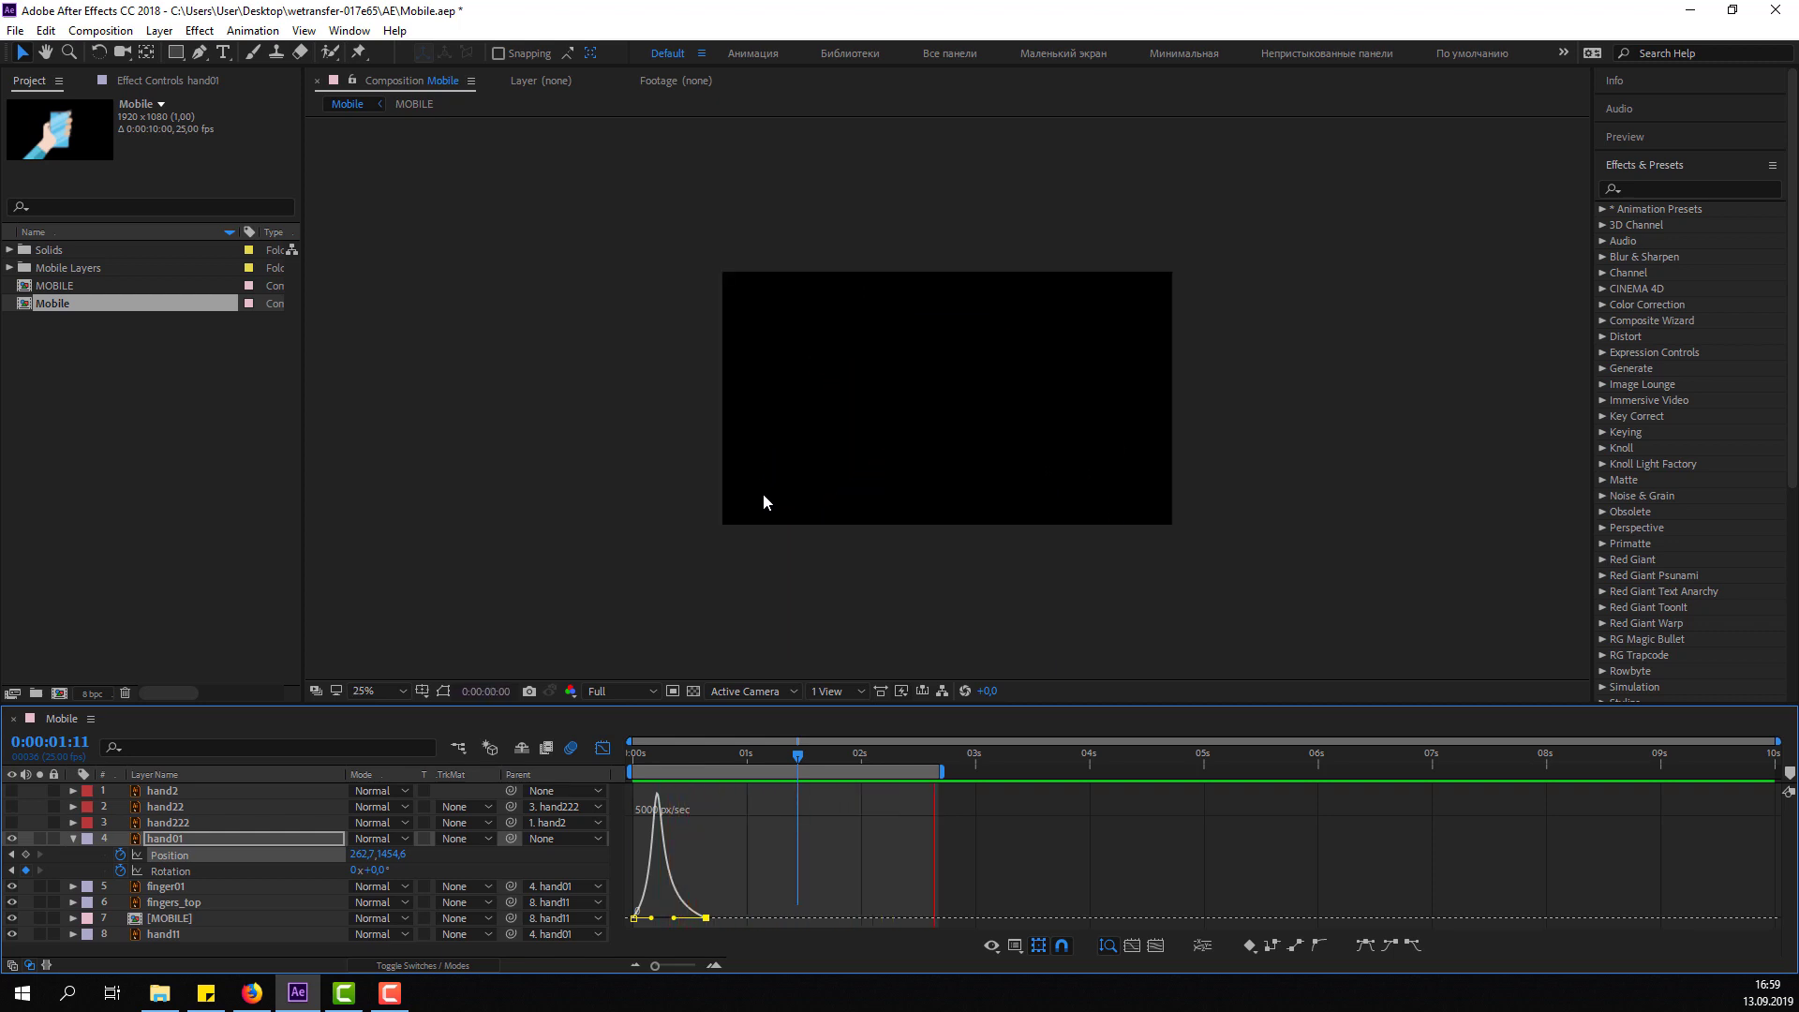
left_click(602, 748)
left_click_drag(647, 881, 806, 863)
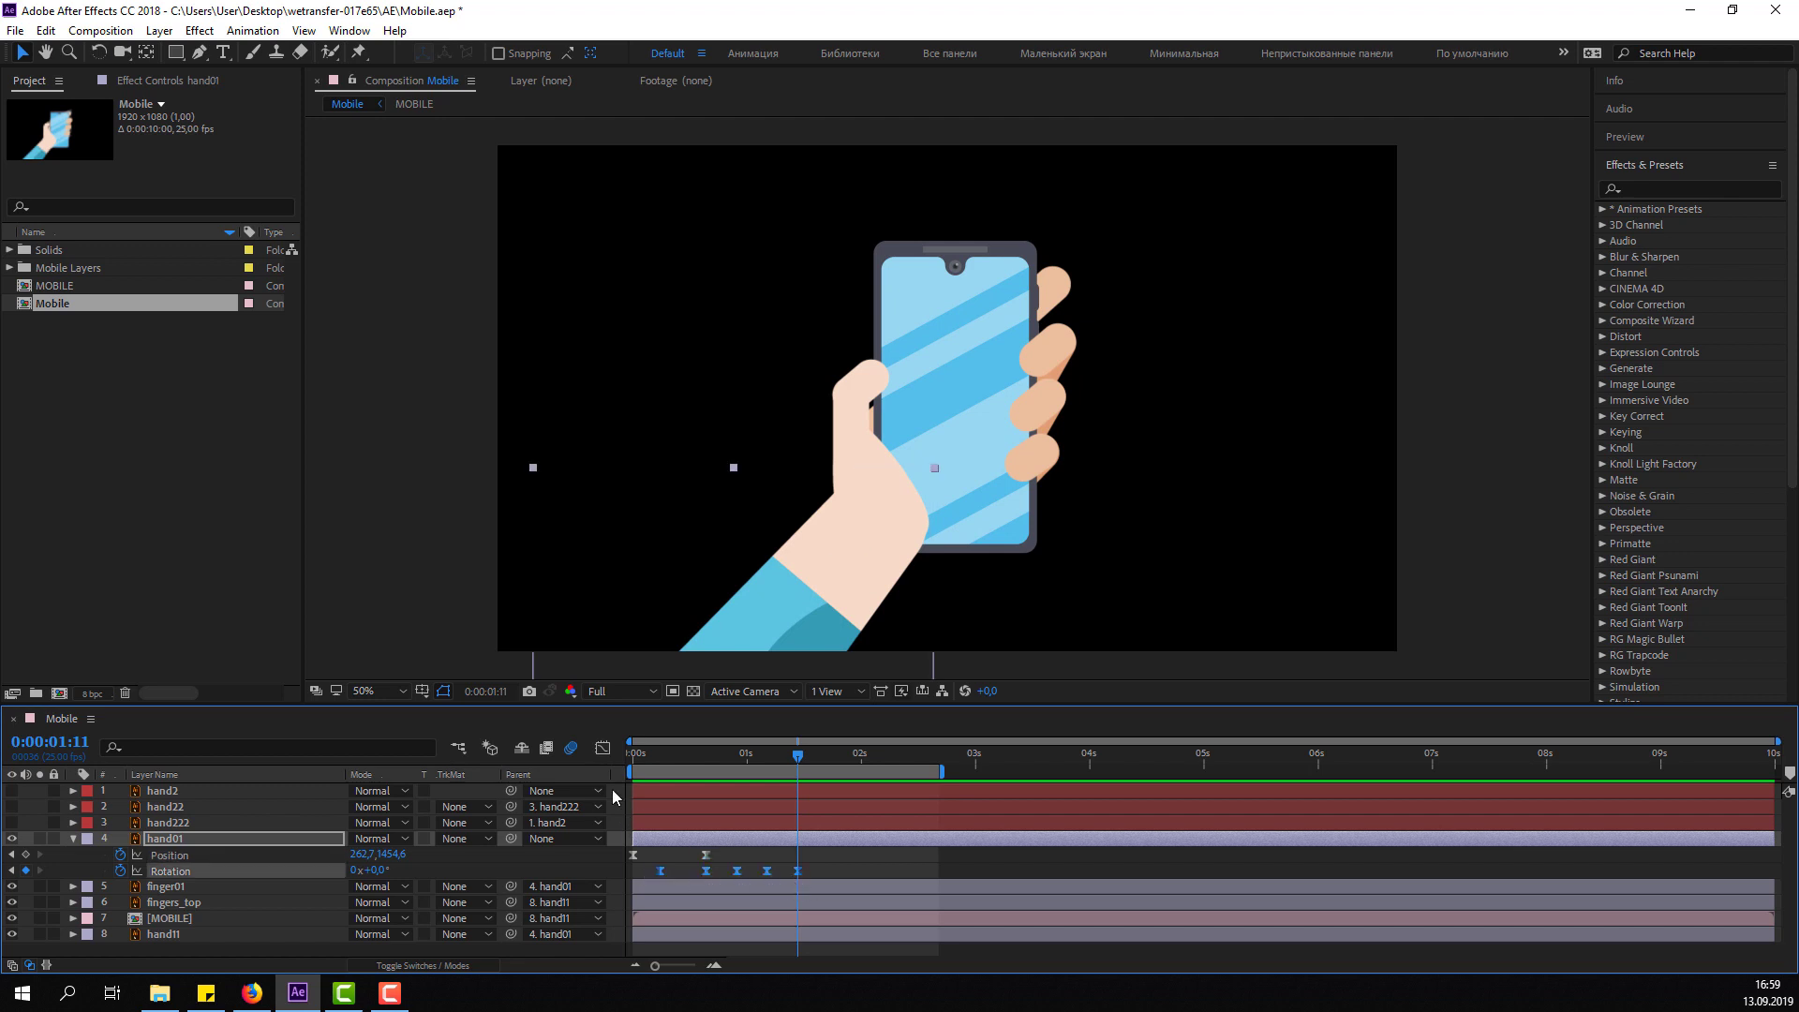
left_click(603, 748)
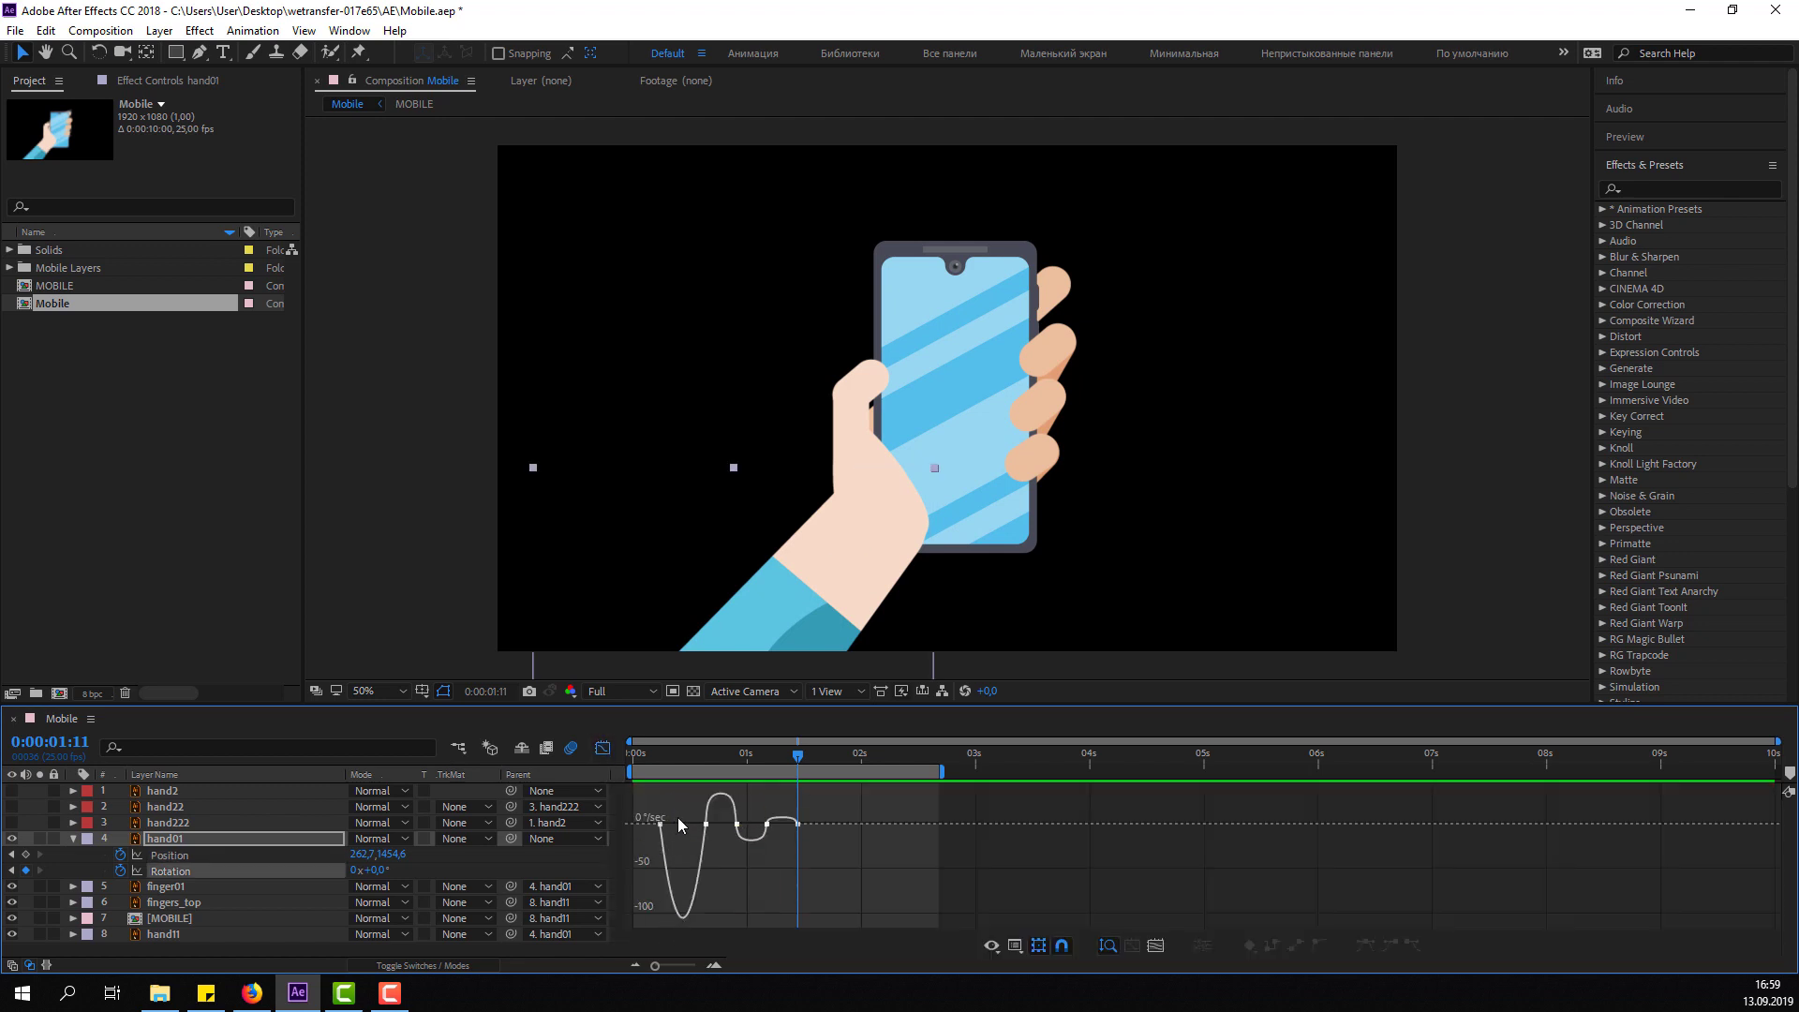
Drag the first rotation dip deeper toward -150, ease it back slightly, and preview.
left_click_drag(676, 826, 740, 873)
key("space")
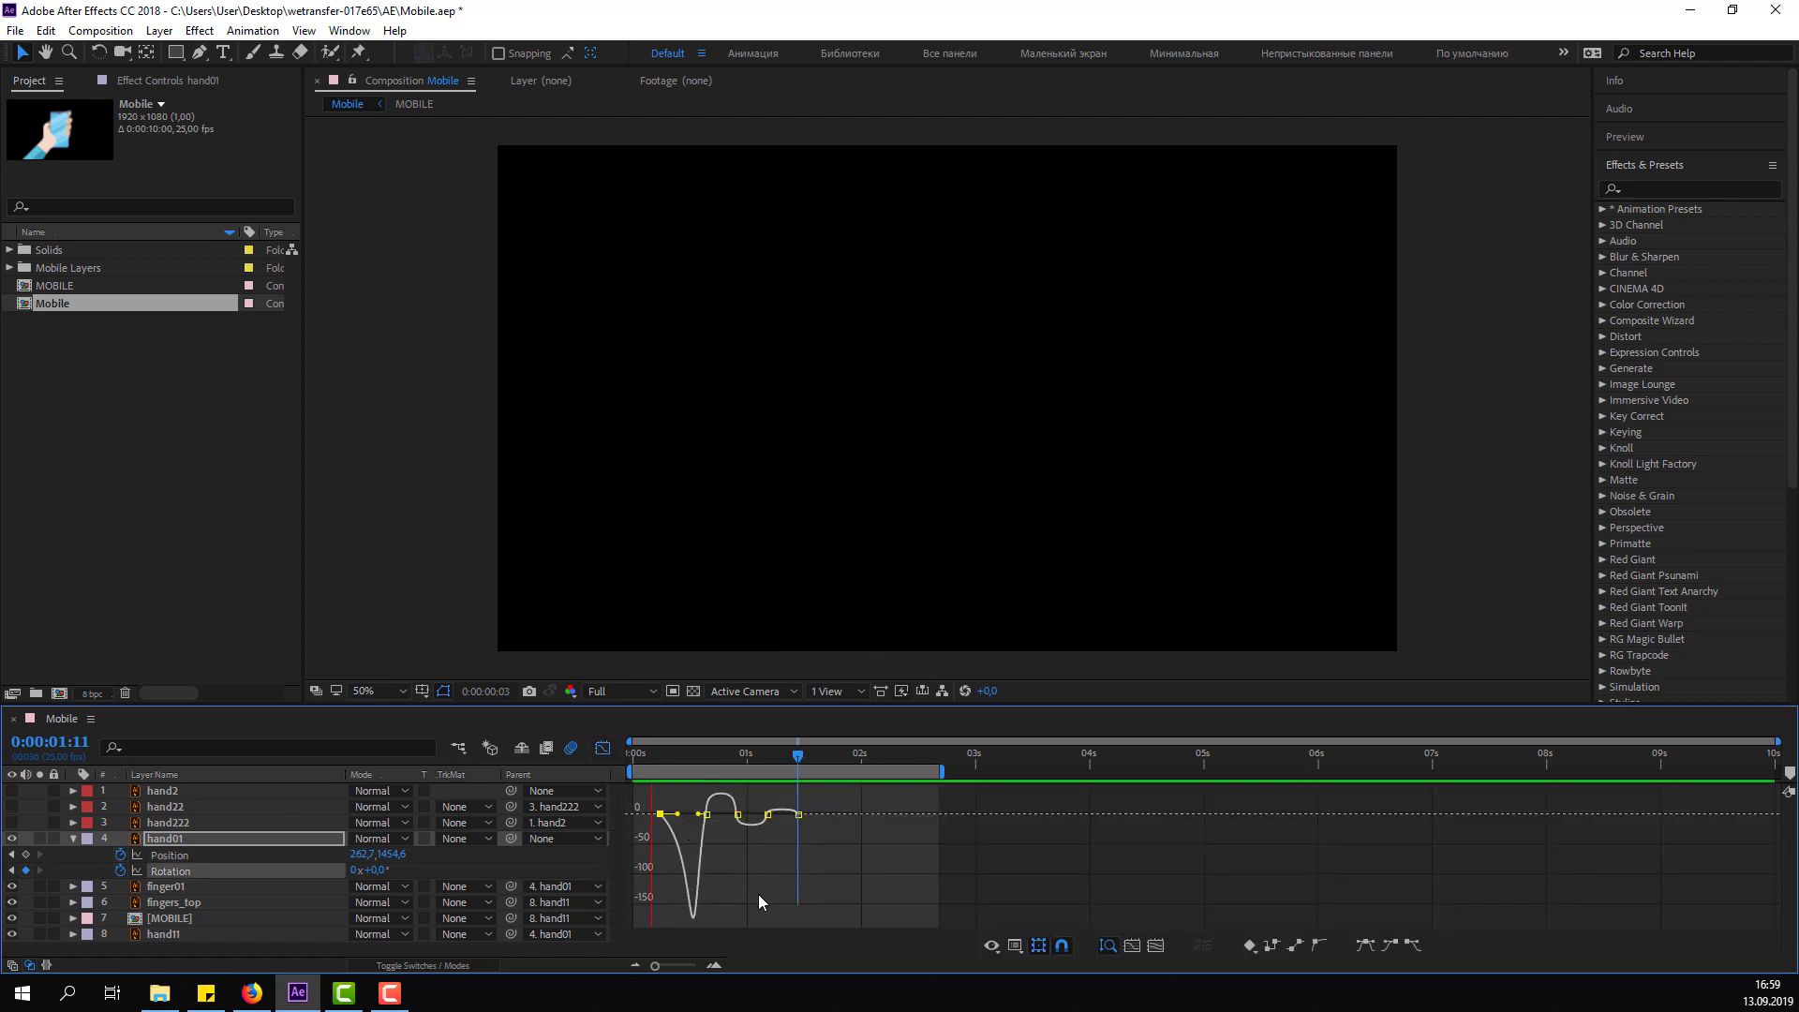
key("space")
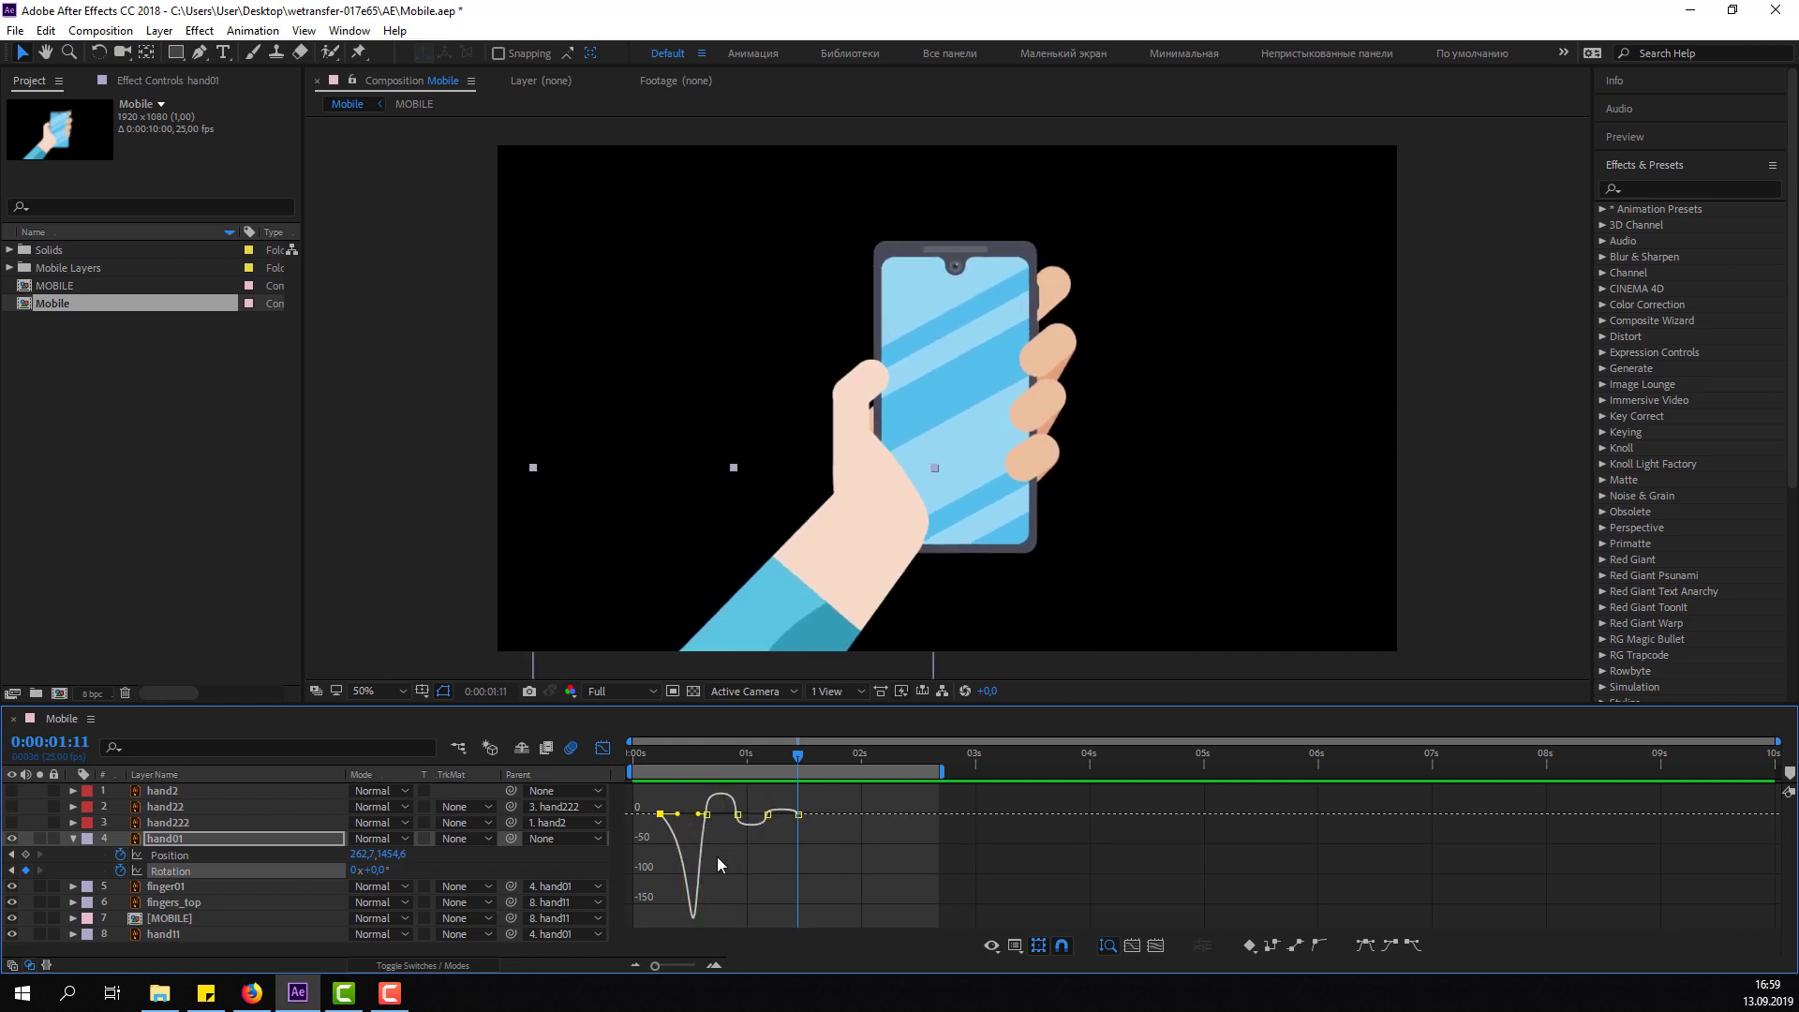
mouse_move(717, 857)
left_mouse_down()
mouse_move(697, 824)
mouse_move(745, 840)
left_mouse_up()
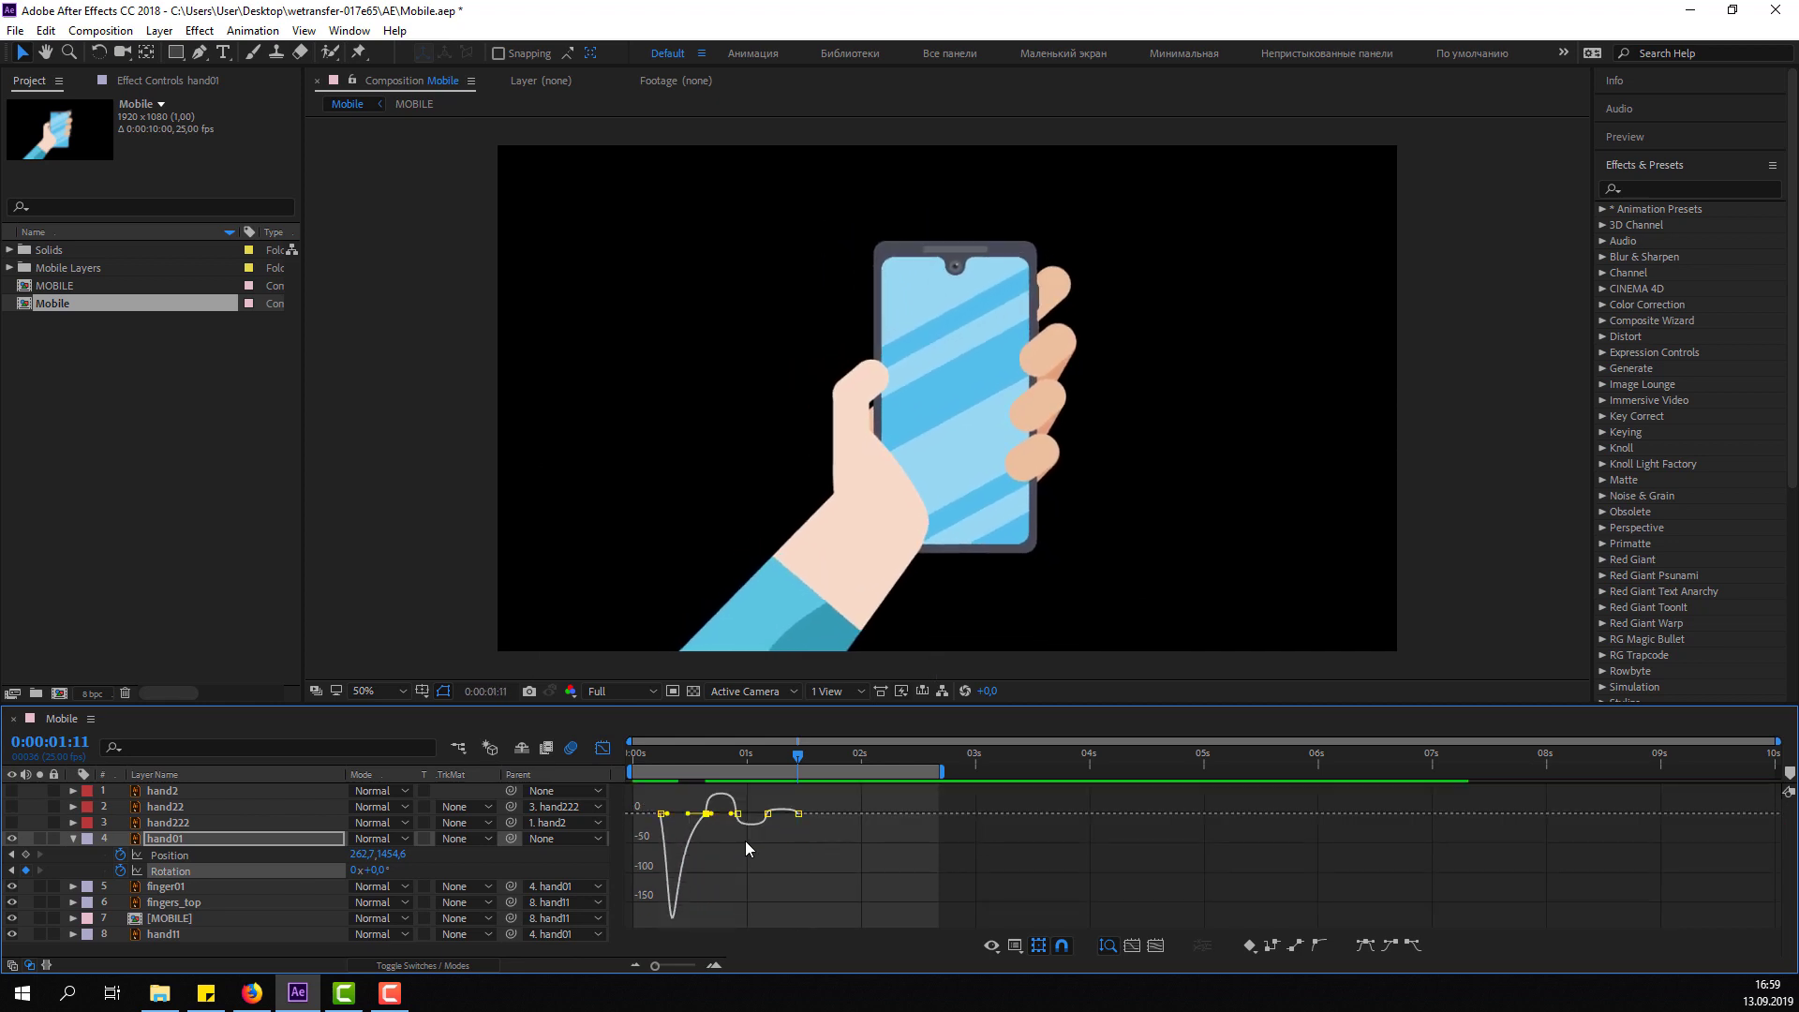
key("space")
Finish reviewing, return to layer bars, and set the time to 0:00:01:09.
scroll(769, 504, "down", 1)
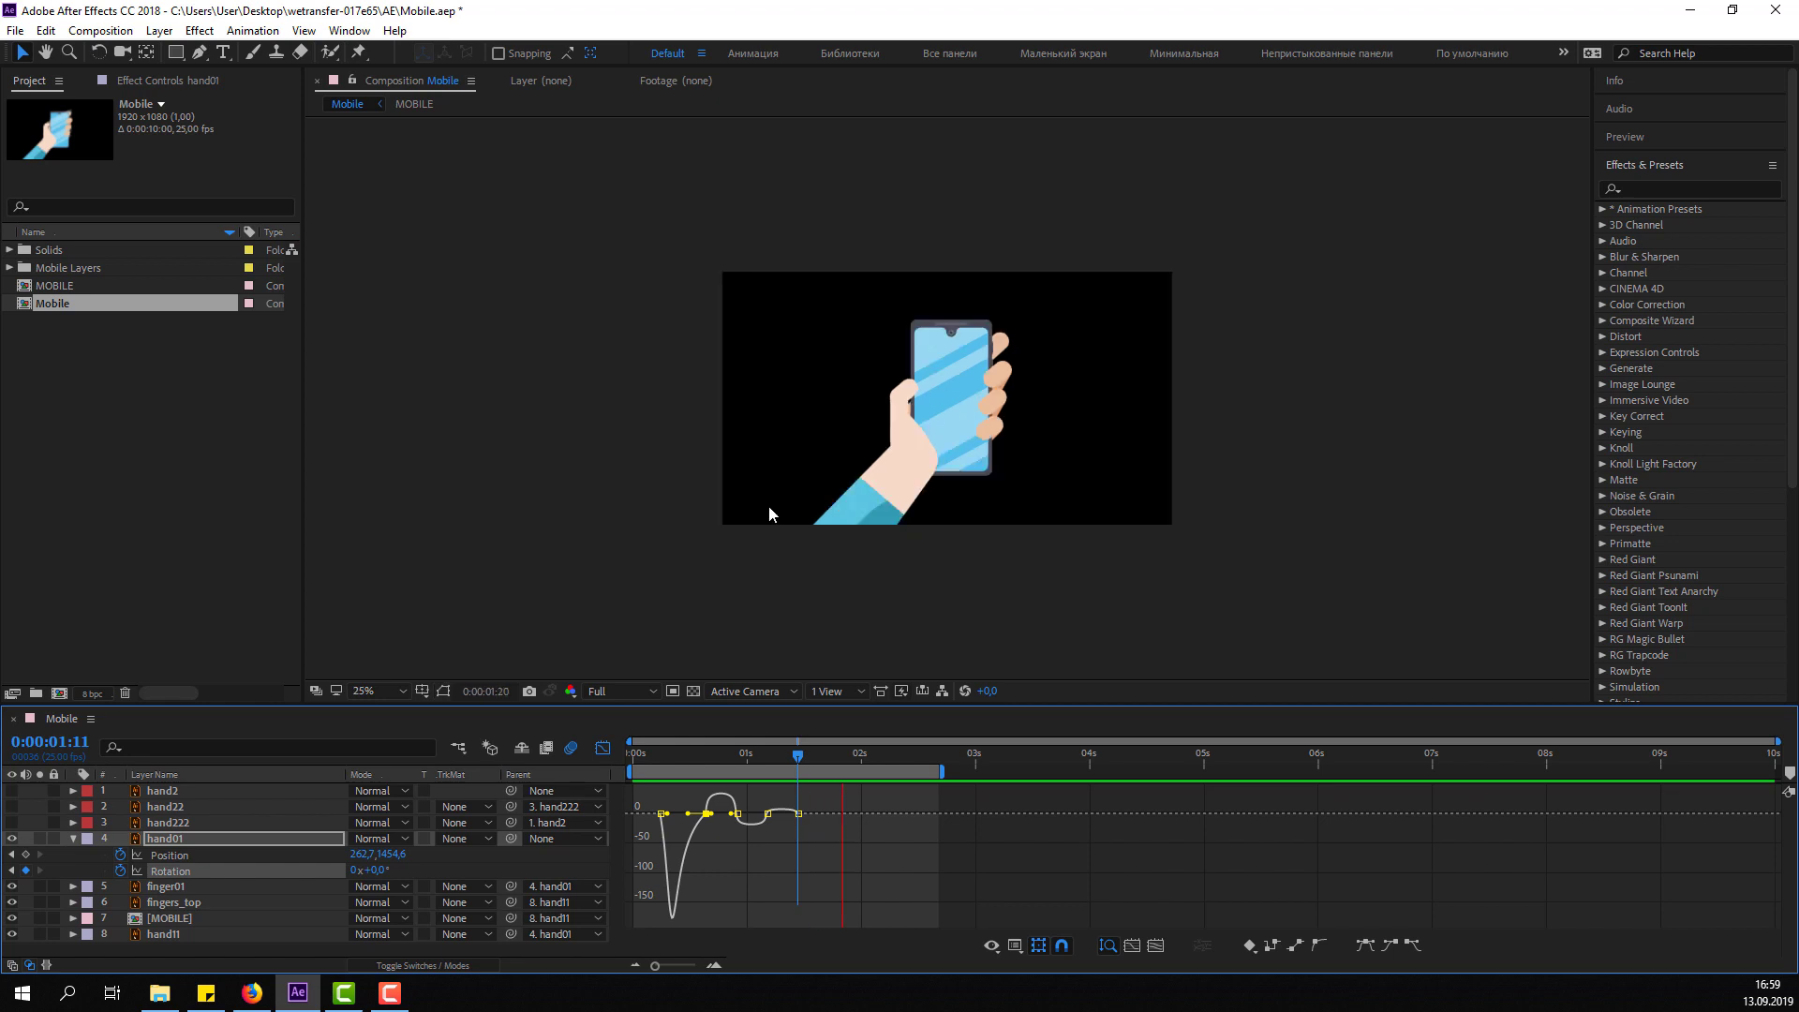
scroll(673, 519, "down", 1)
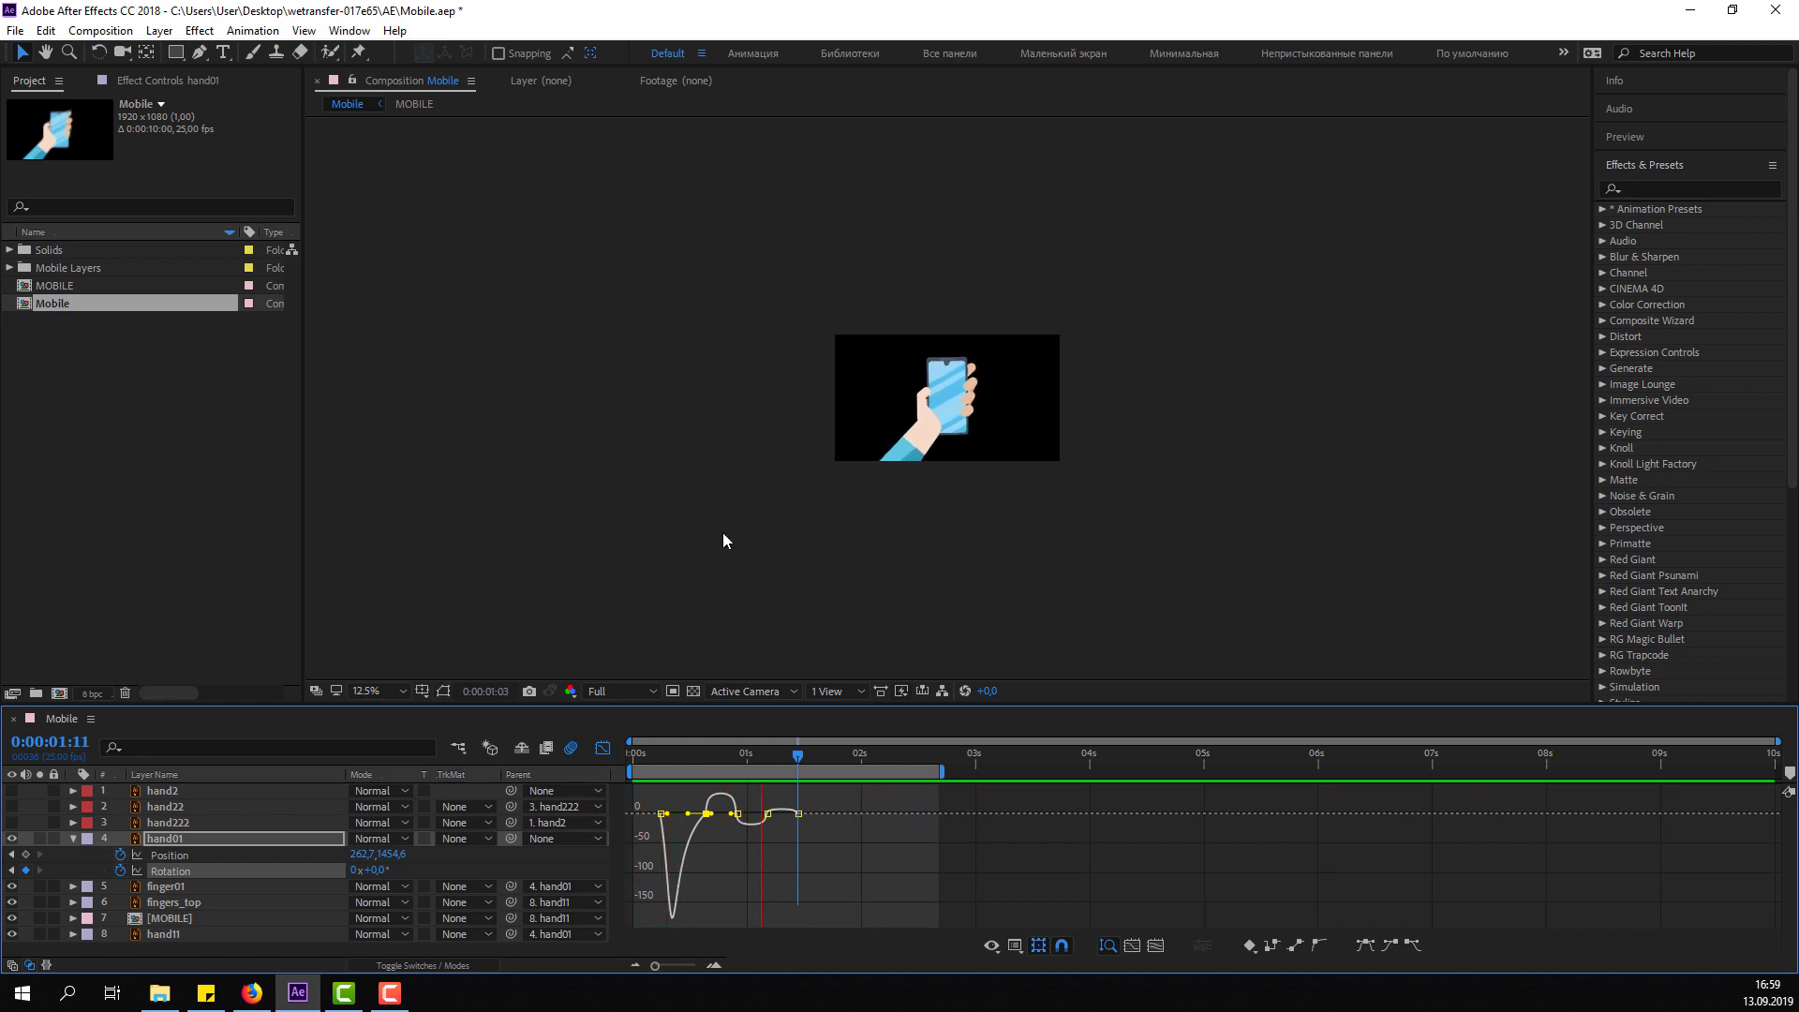
scroll(723, 532, "up", 3)
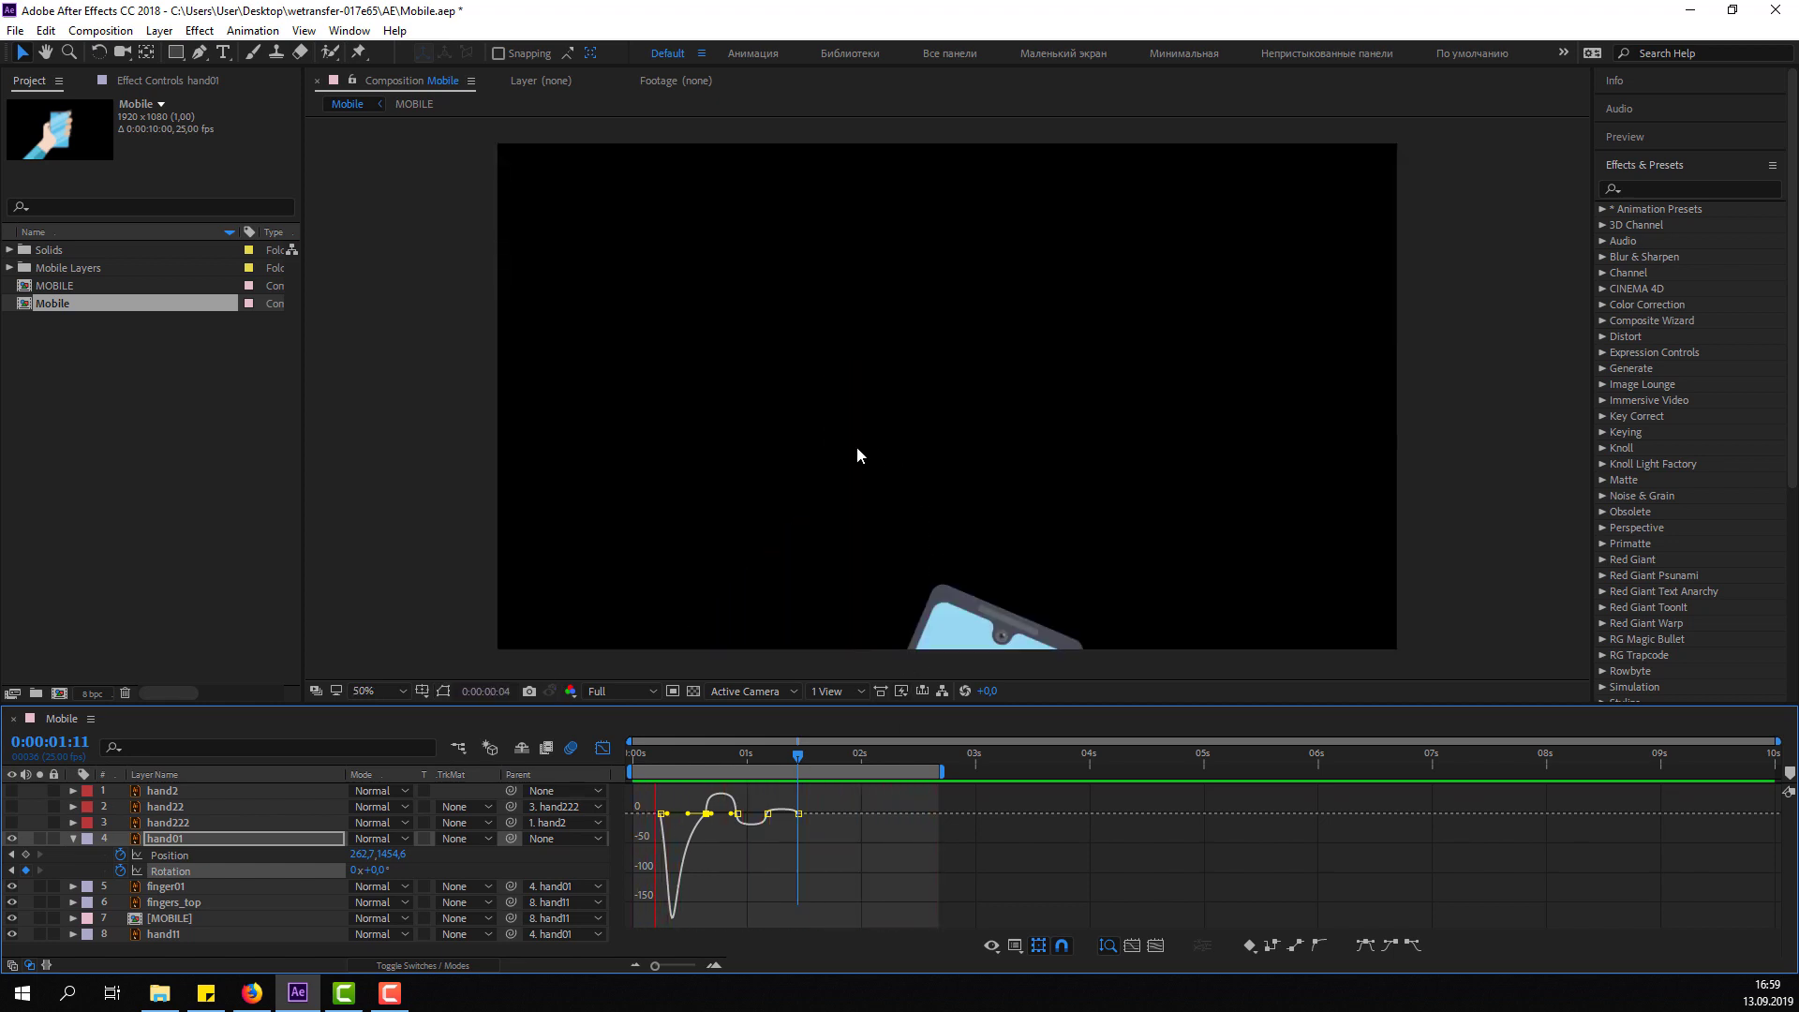
key("space")
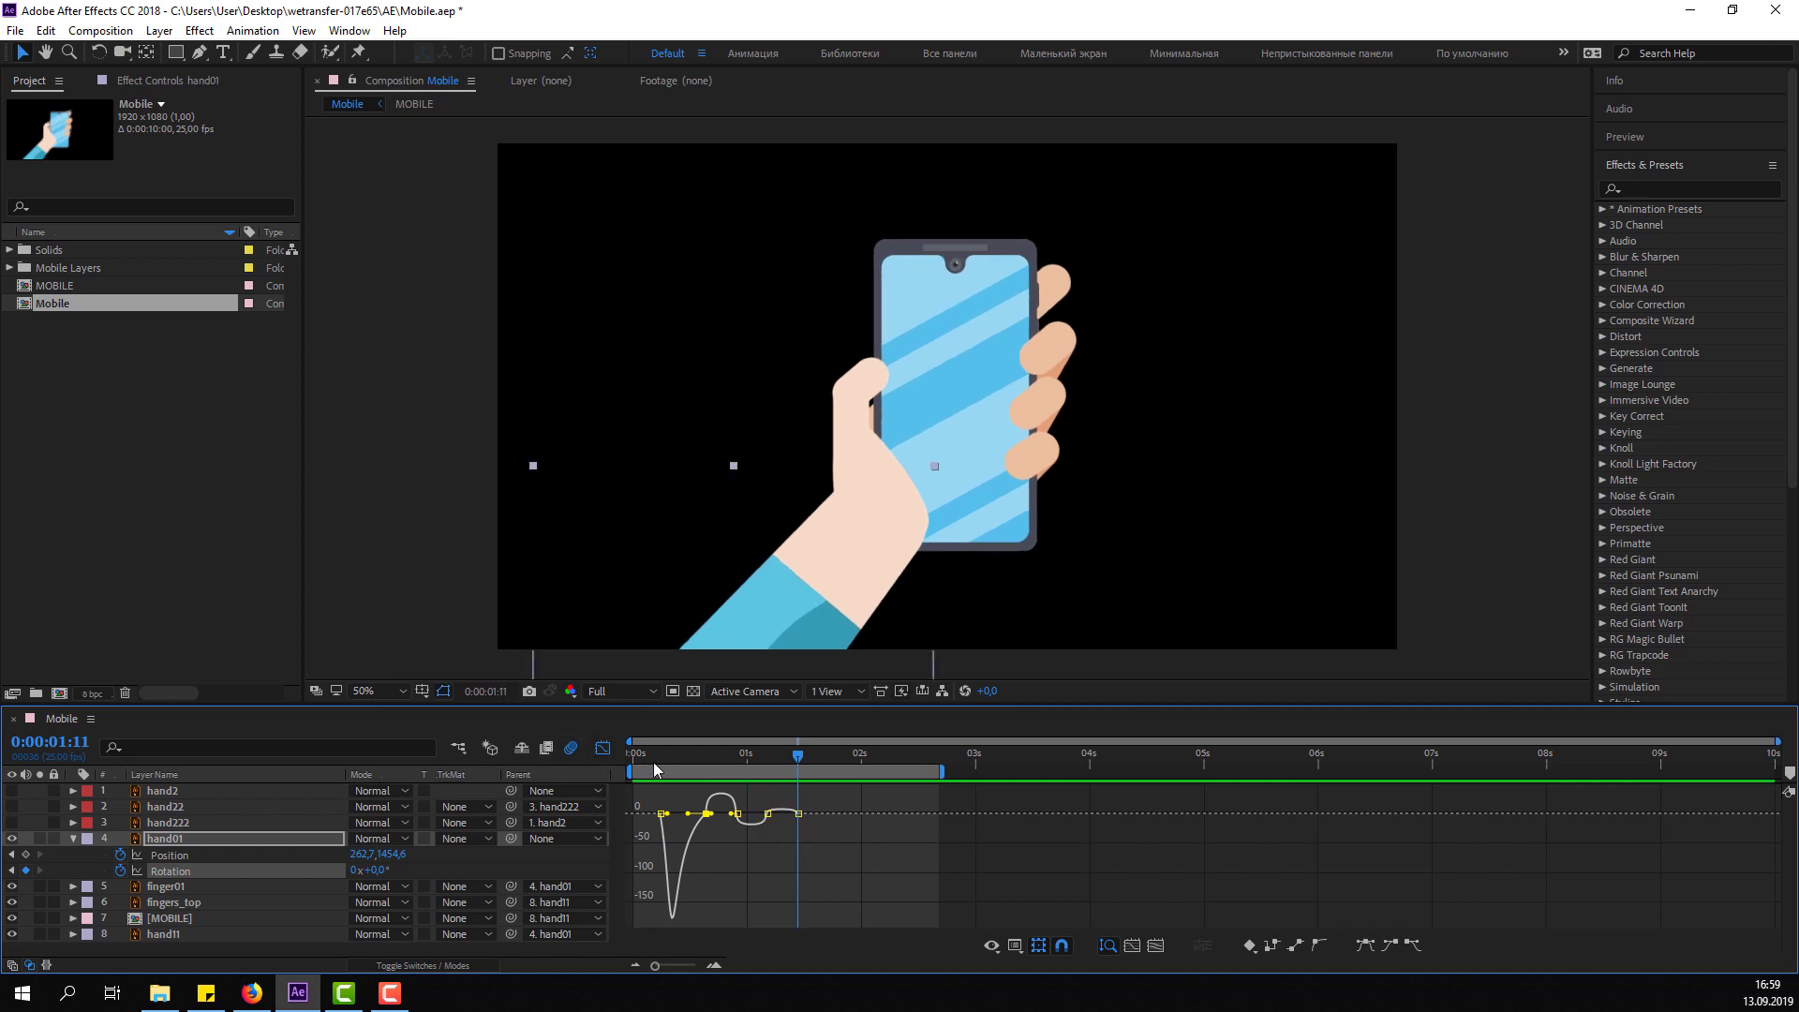
key("shift+F3")
left_click_drag(750, 759, 799, 774)
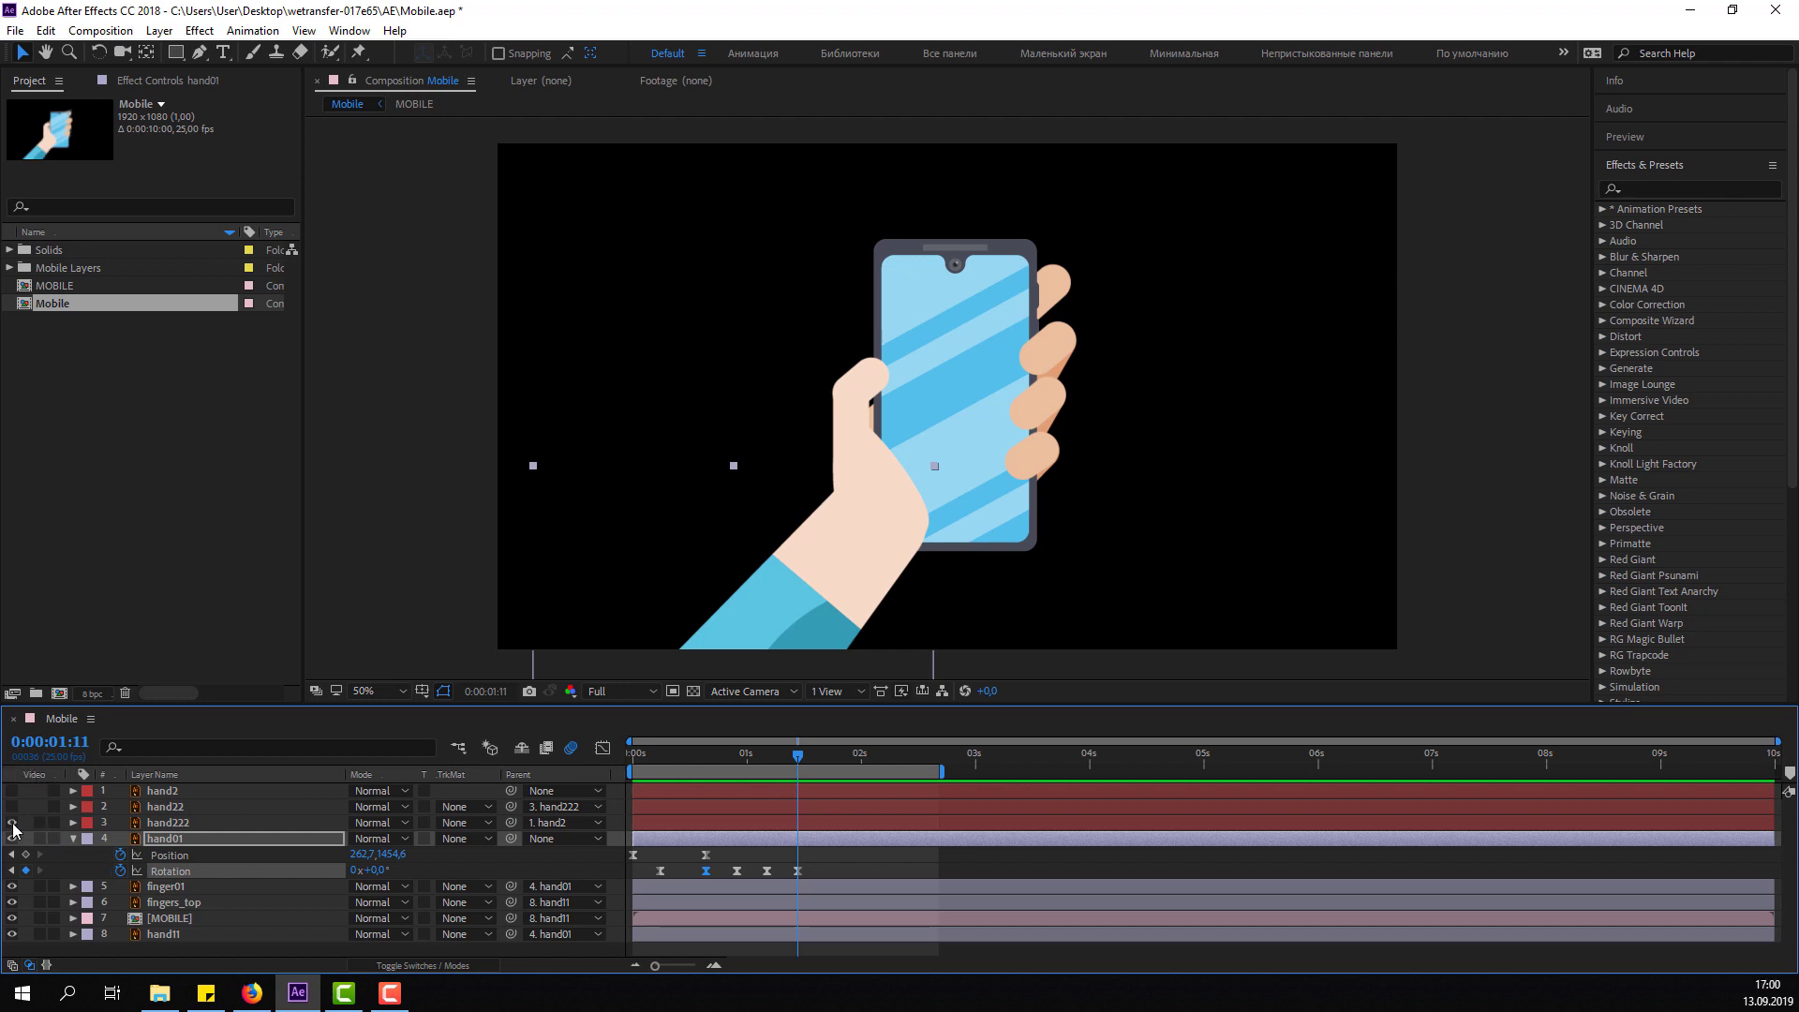
At 25% zoom, keyframe hand2 moving from off-frame bottom right at 1:06 onto the phone by 1:20.
key("comma")
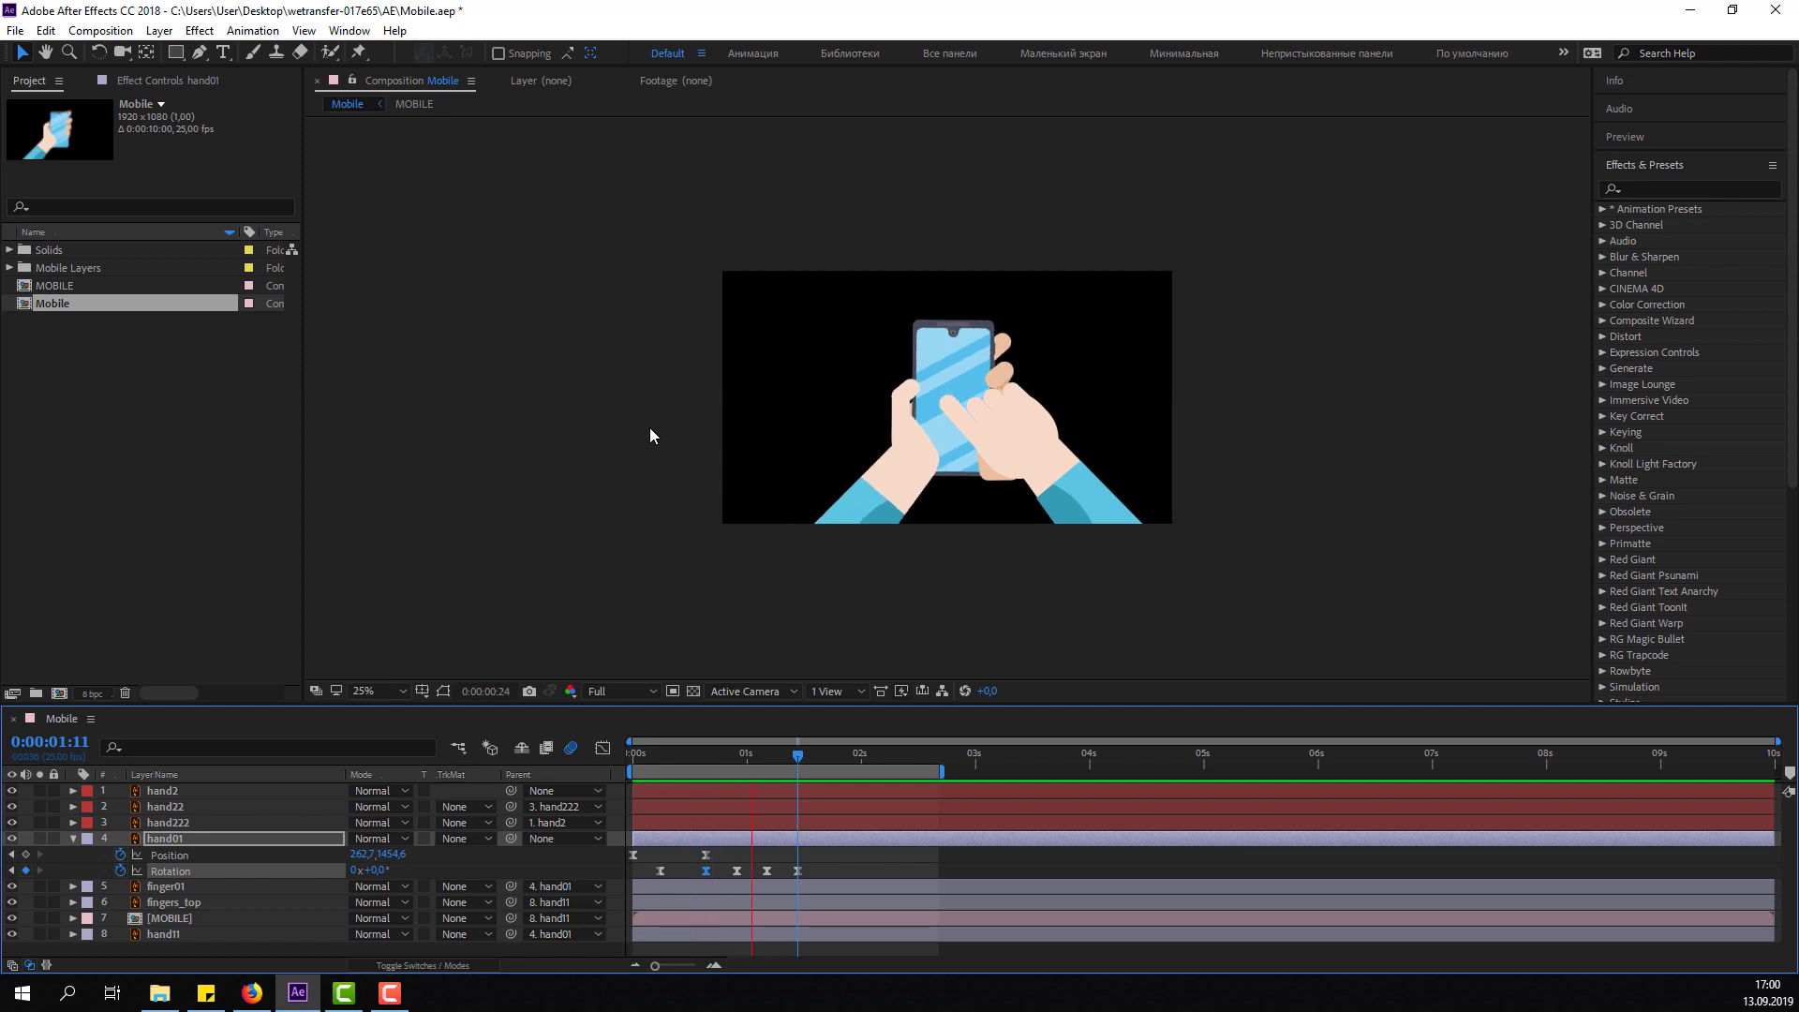
left_click(188, 823)
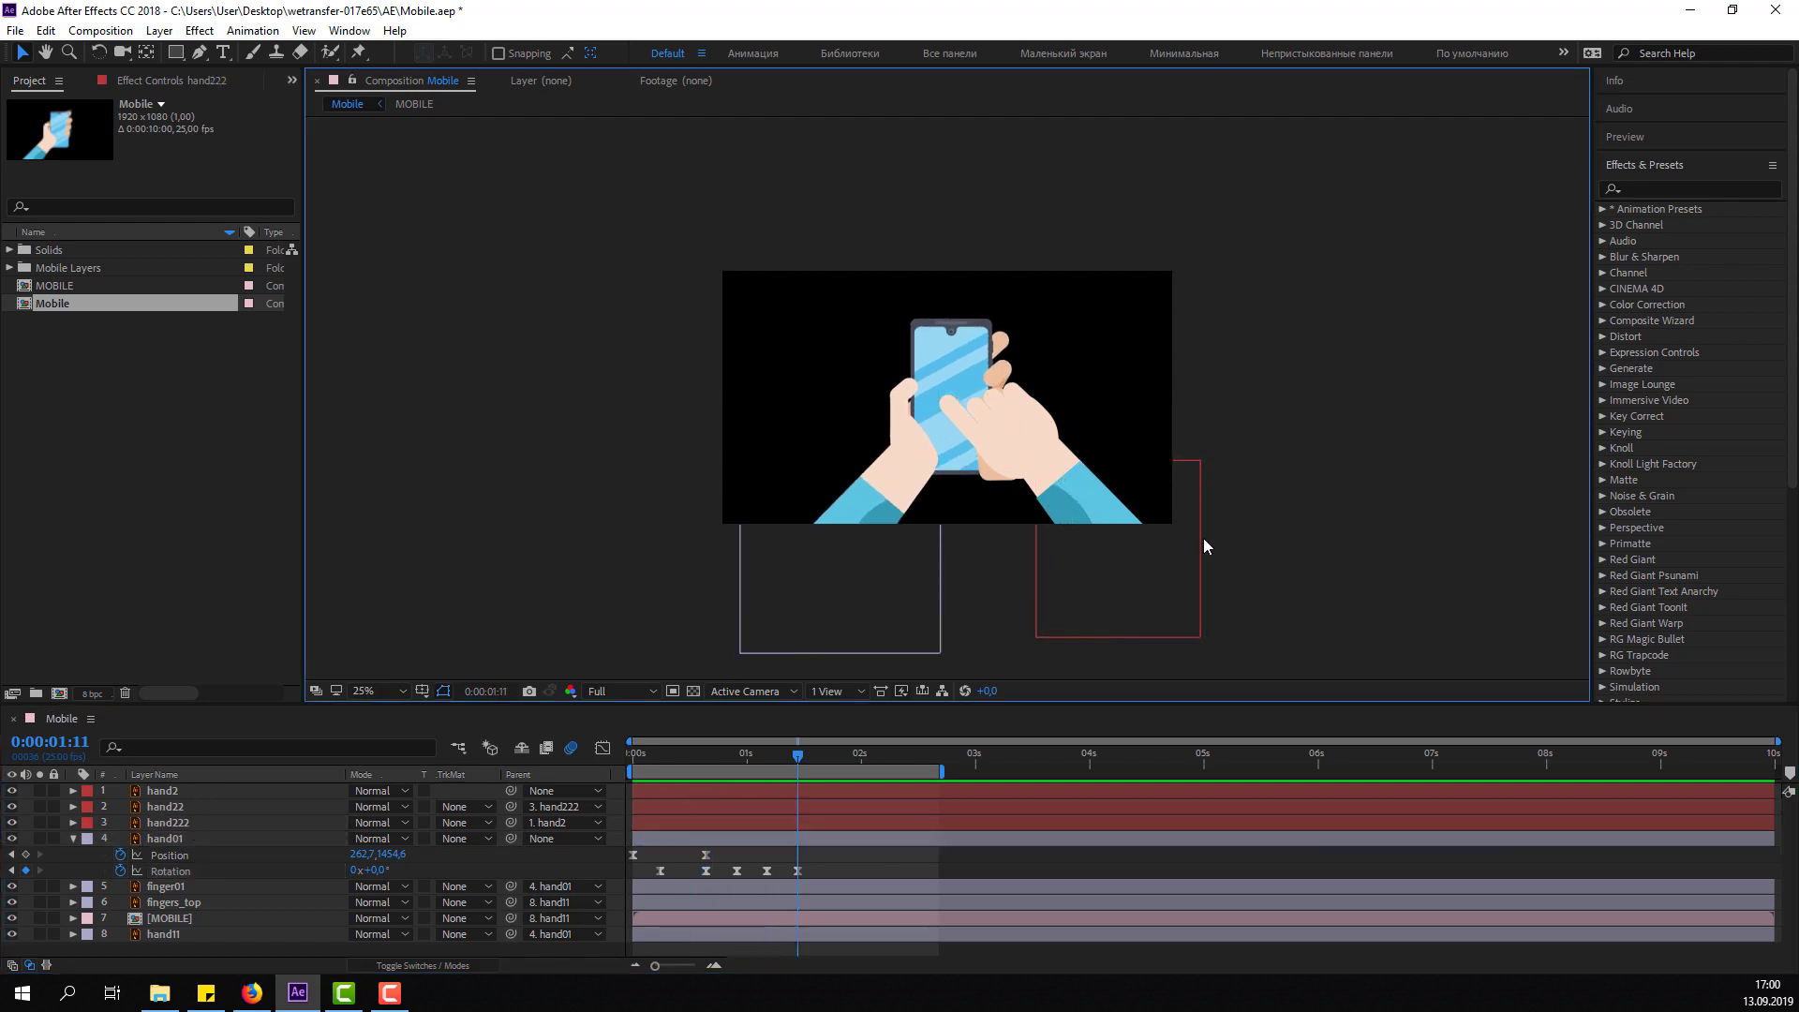
left_click_drag(1104, 582, 1225, 694)
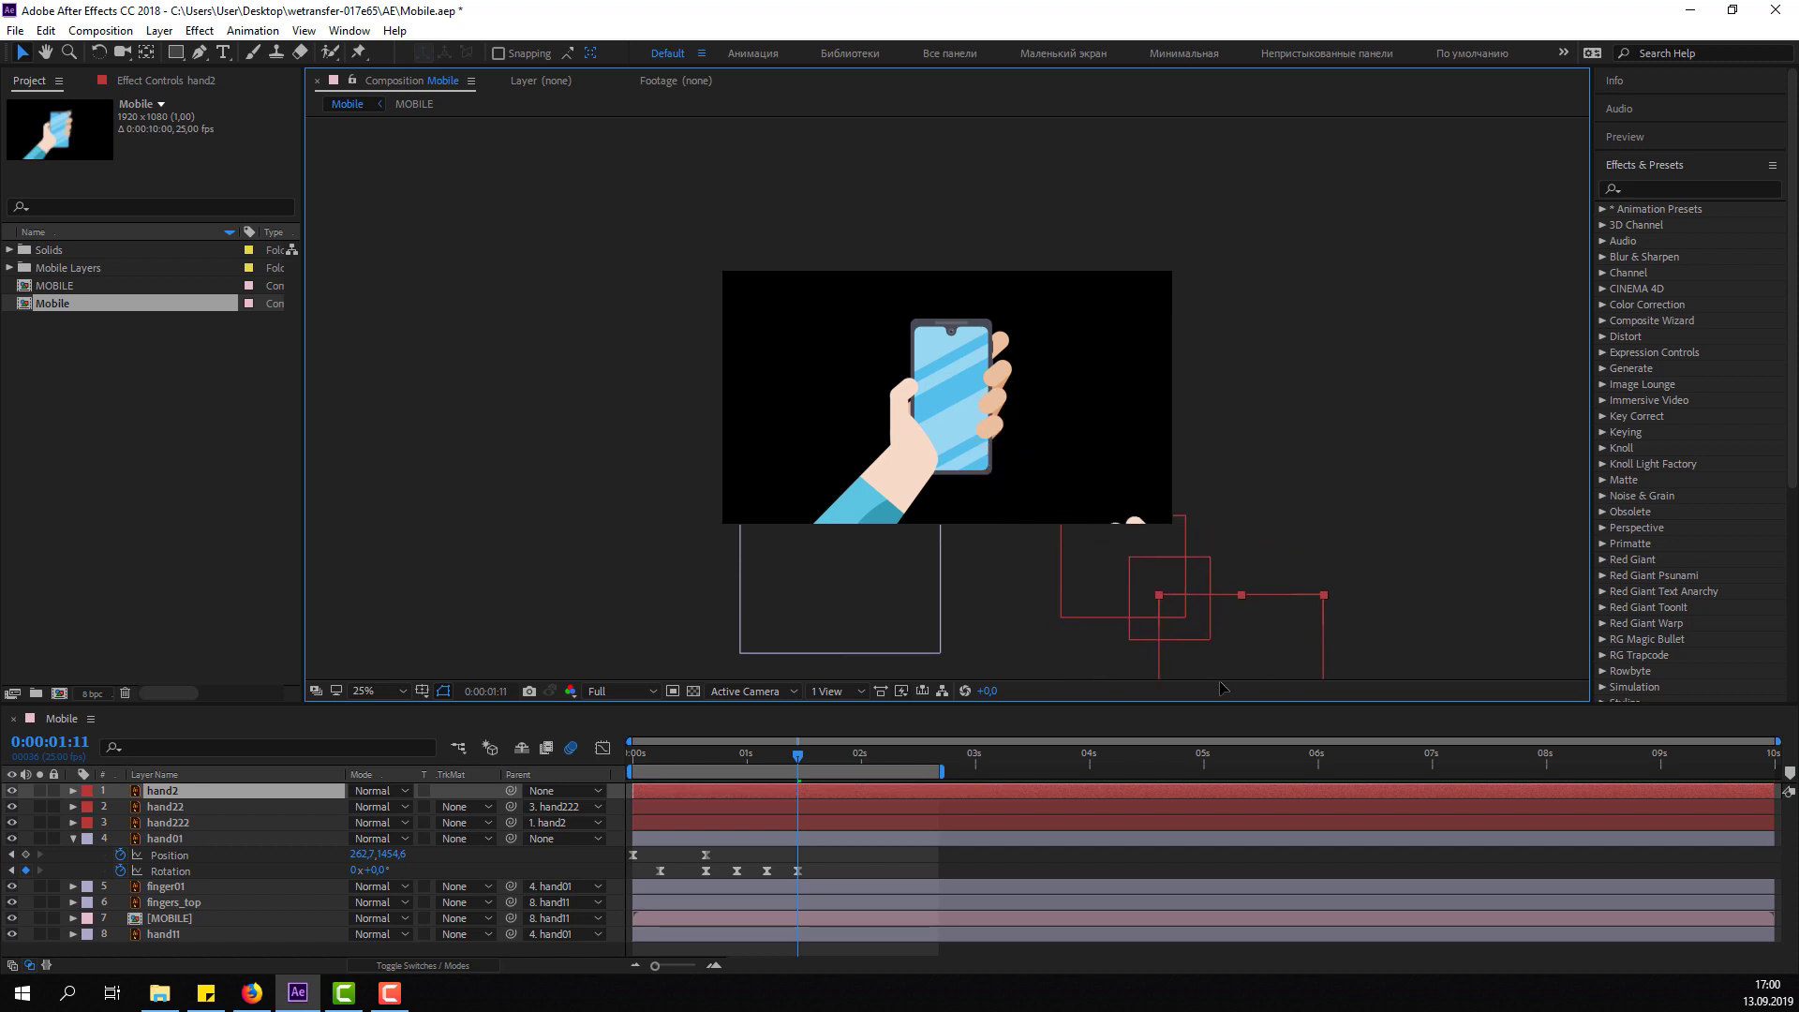
left_click(182, 796)
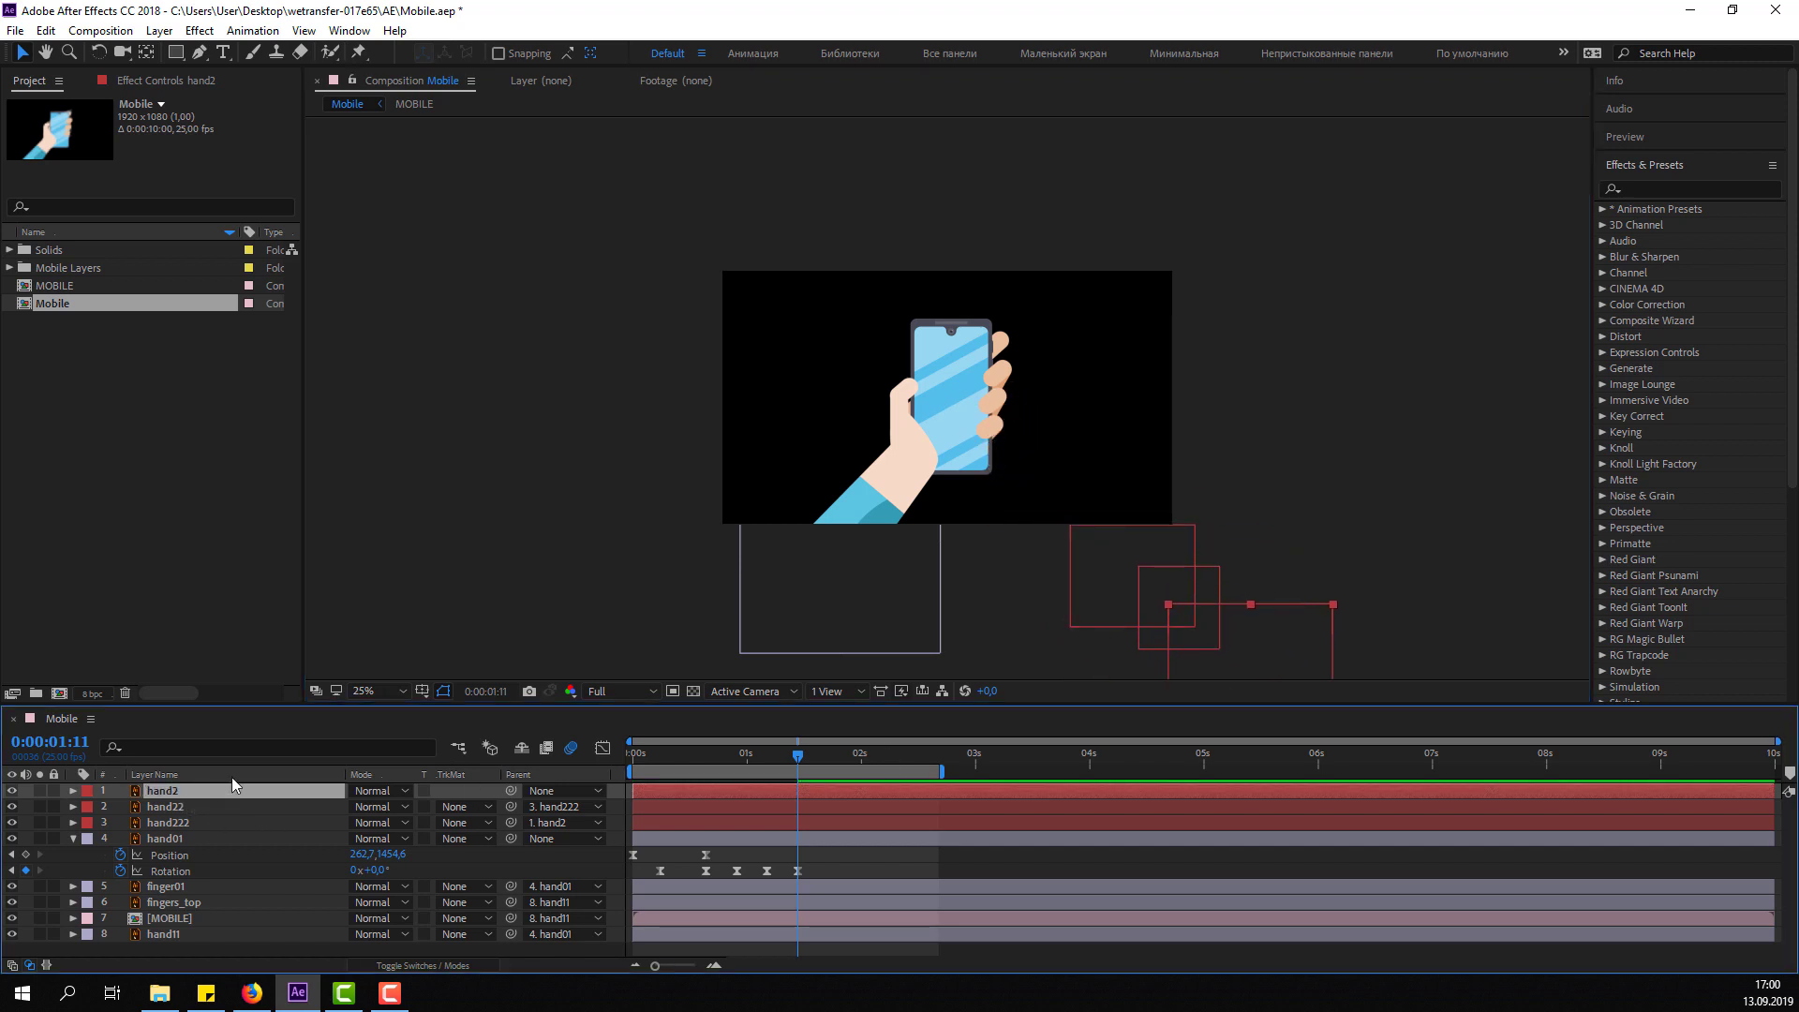
key("p")
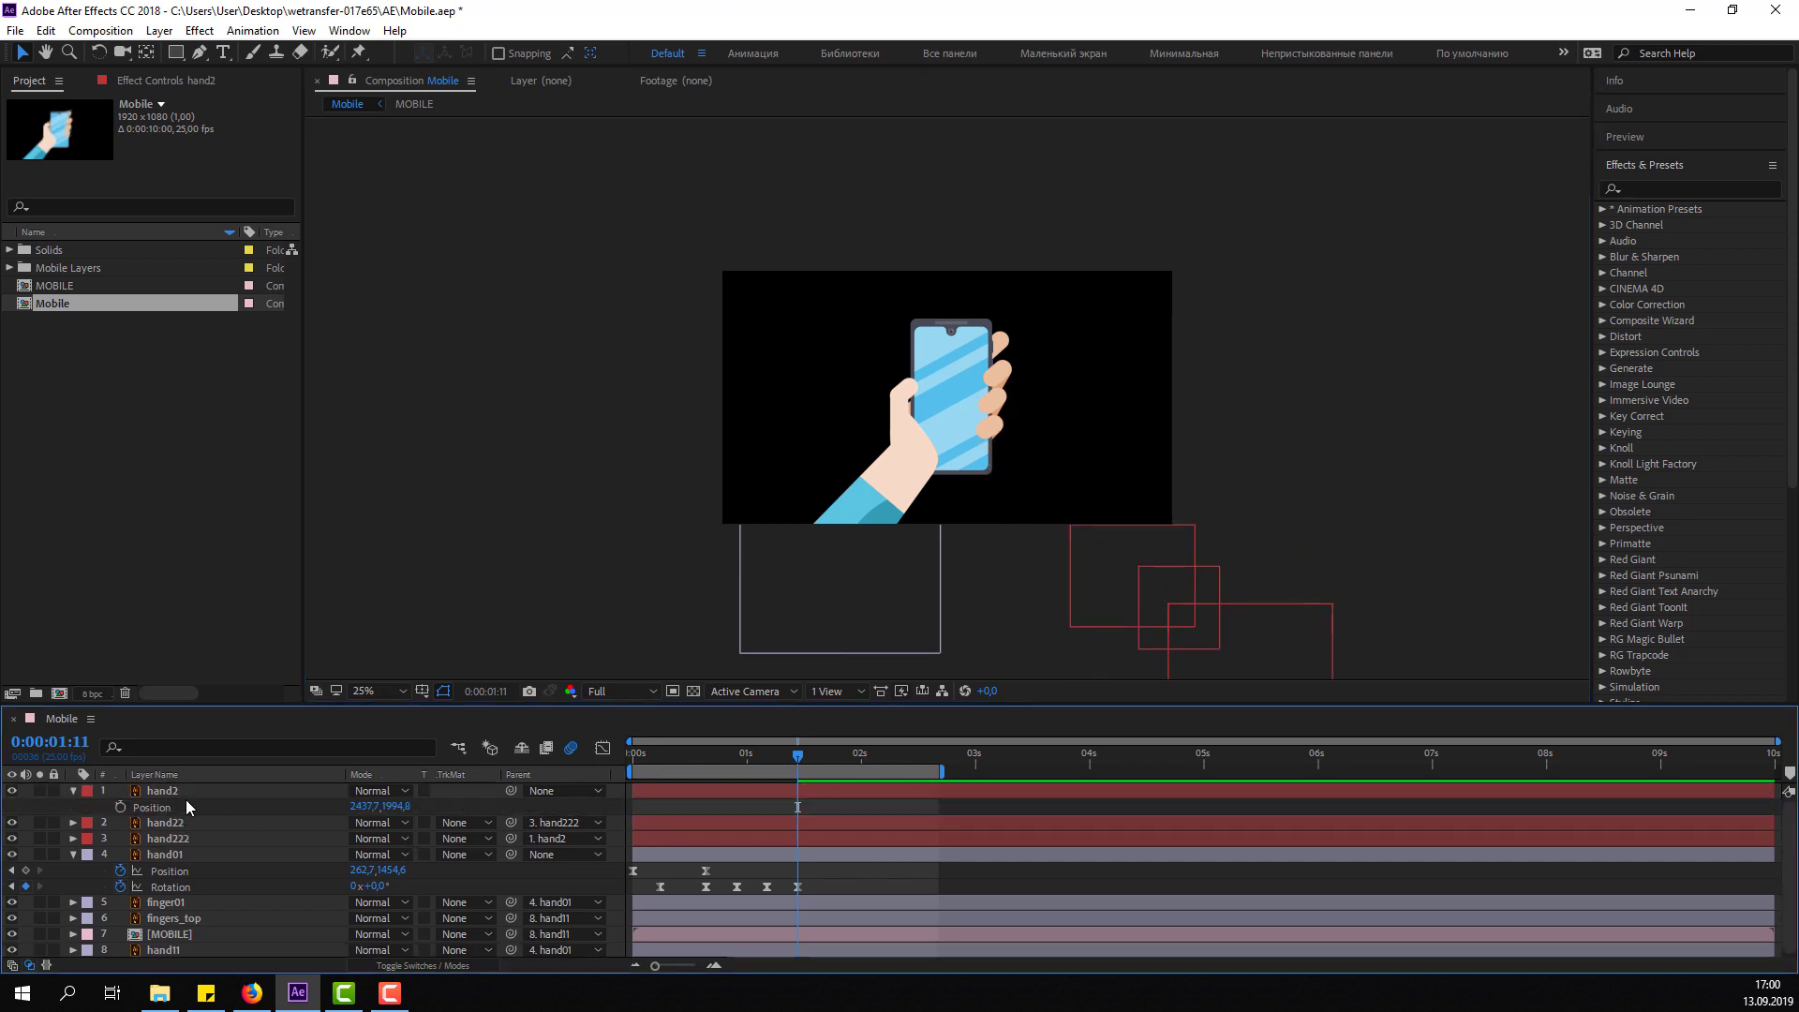
left_click(120, 806)
mouse_move(796, 807)
left_mouse_down()
mouse_move(774, 807)
mouse_move(819, 761)
left_mouse_up()
left_click_drag(1271, 671, 1141, 526)
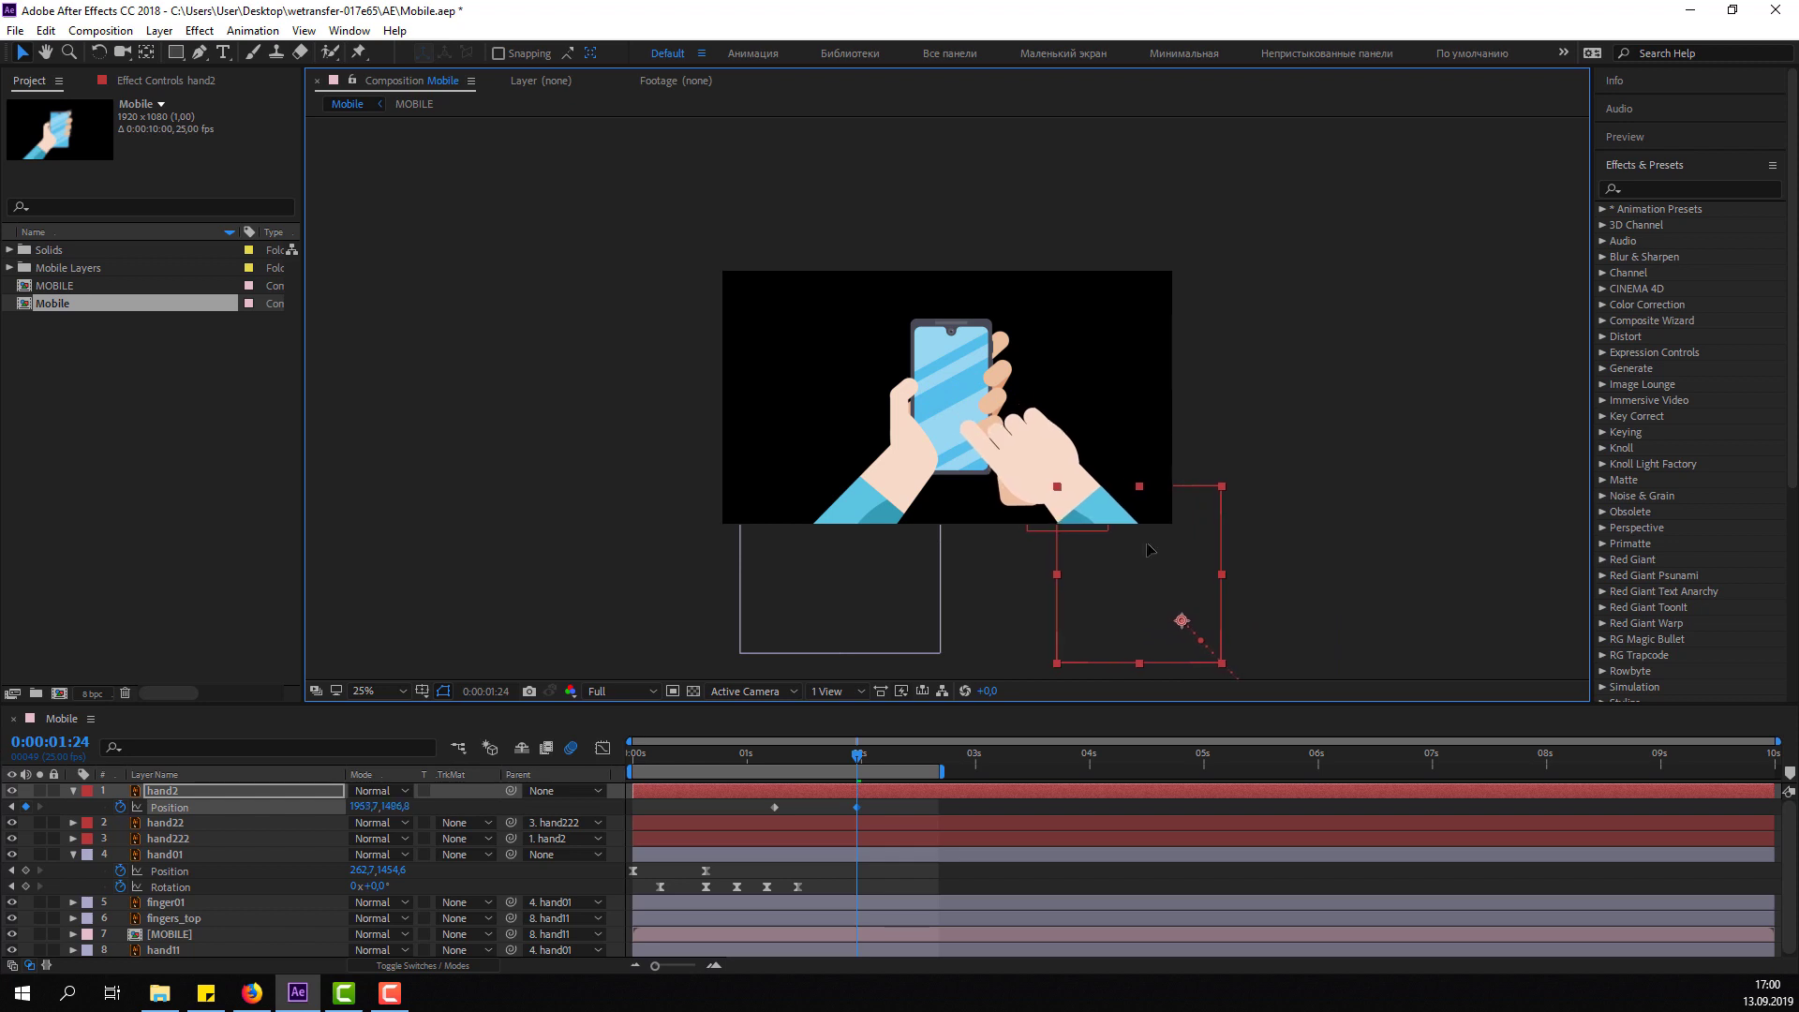
mouse_move(731, 754)
left_mouse_down()
mouse_move(838, 754)
mouse_move(841, 807)
left_mouse_up()
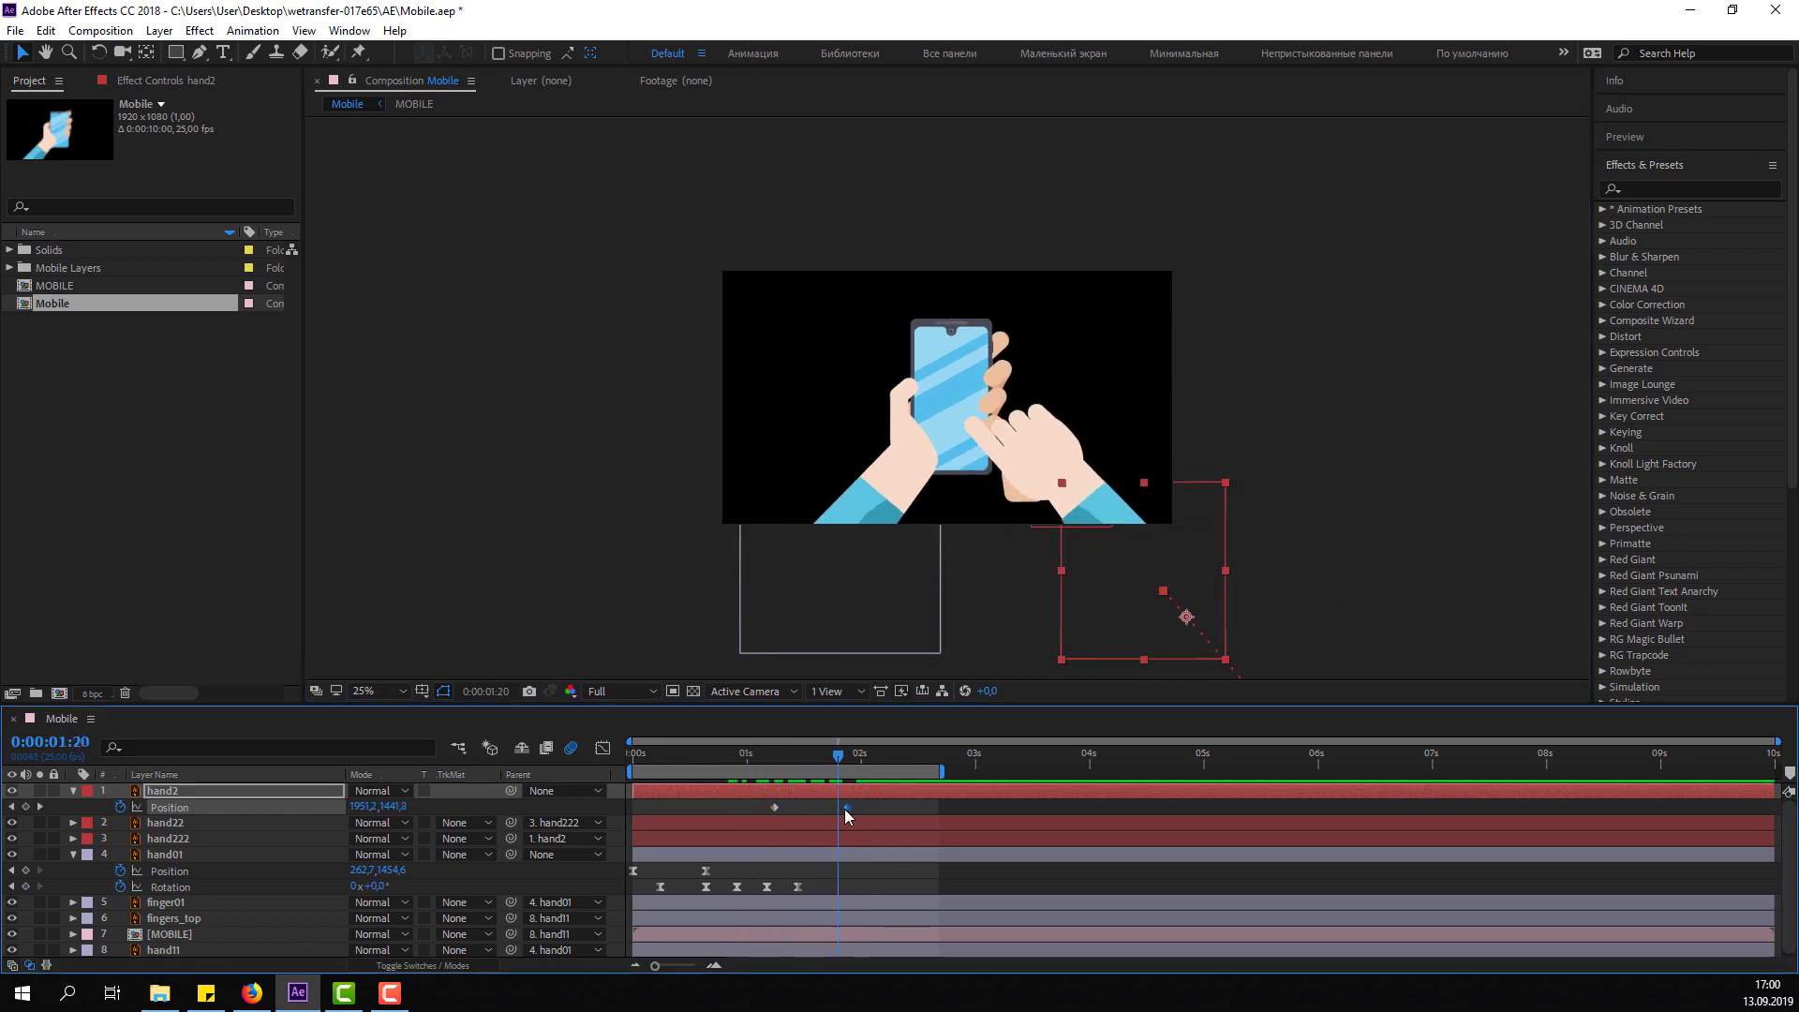
Apply Easy Ease to hand2's two Position keyframes.
right_click(775, 807)
mouse_move(1002, 794)
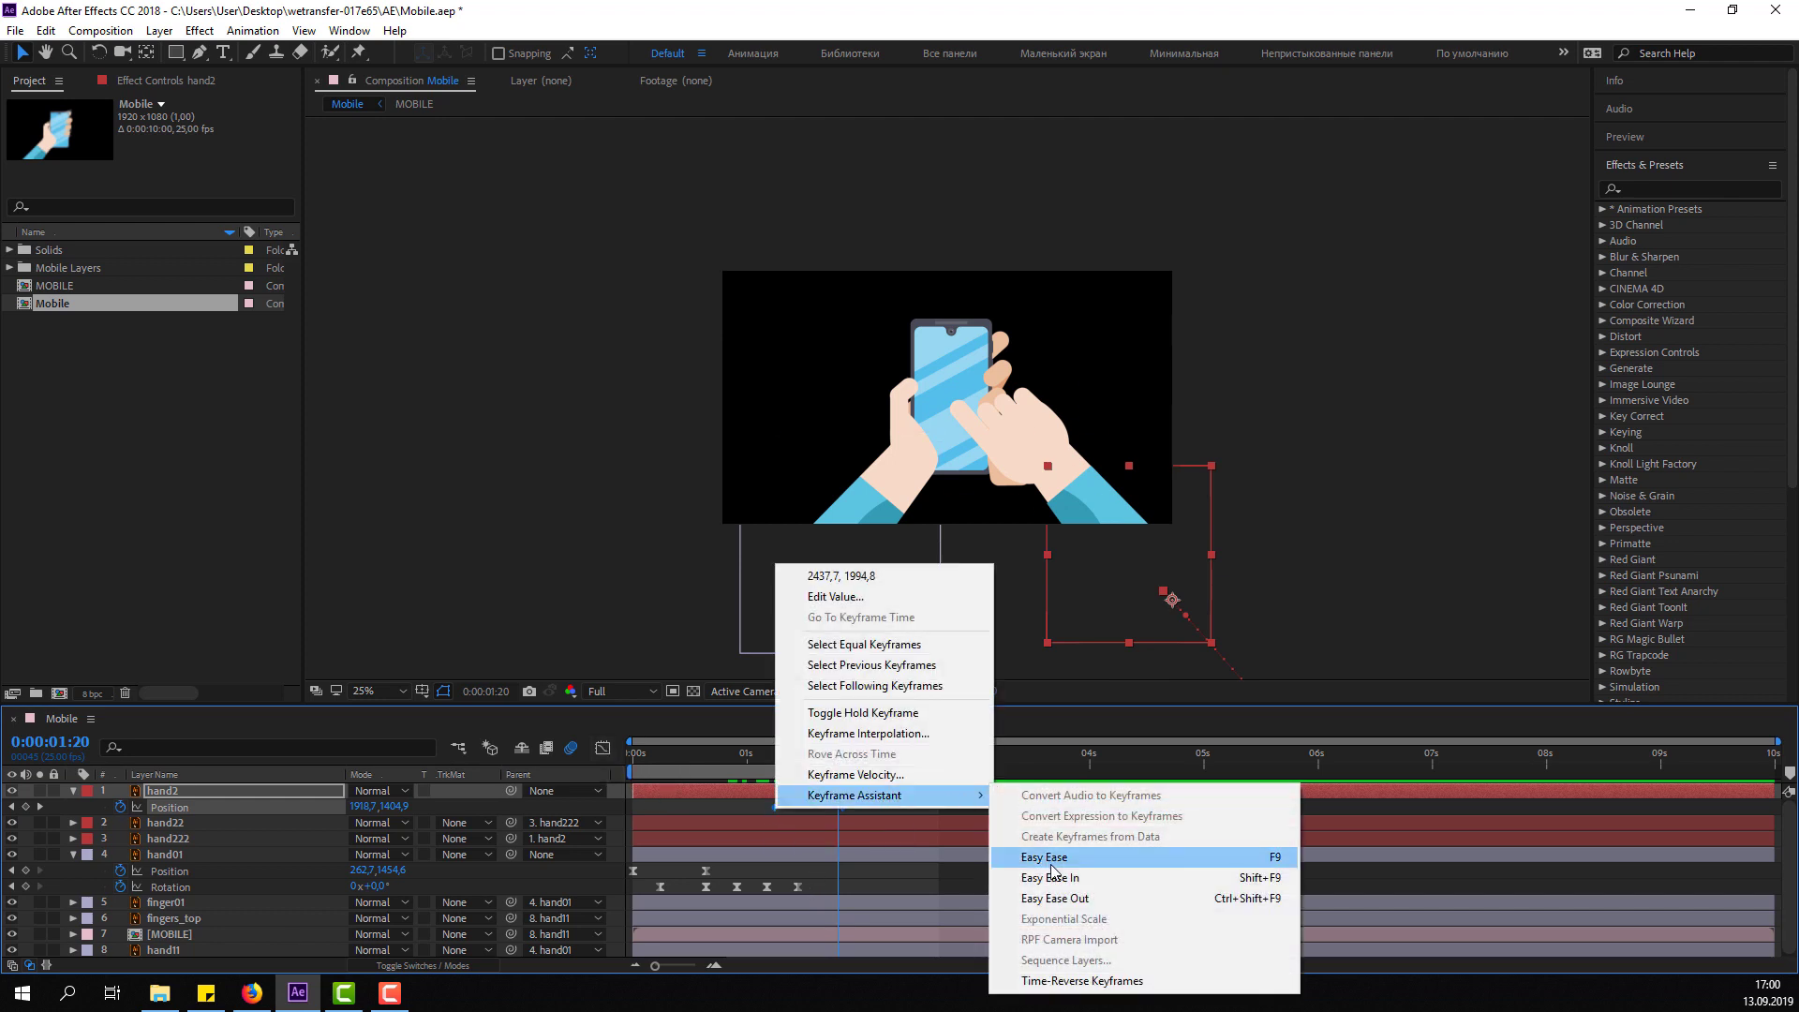
left_click(1044, 856)
Sharpen hand2's speed-curve peak by shortening the incoming ease and shifting the handles later.
left_click(603, 749)
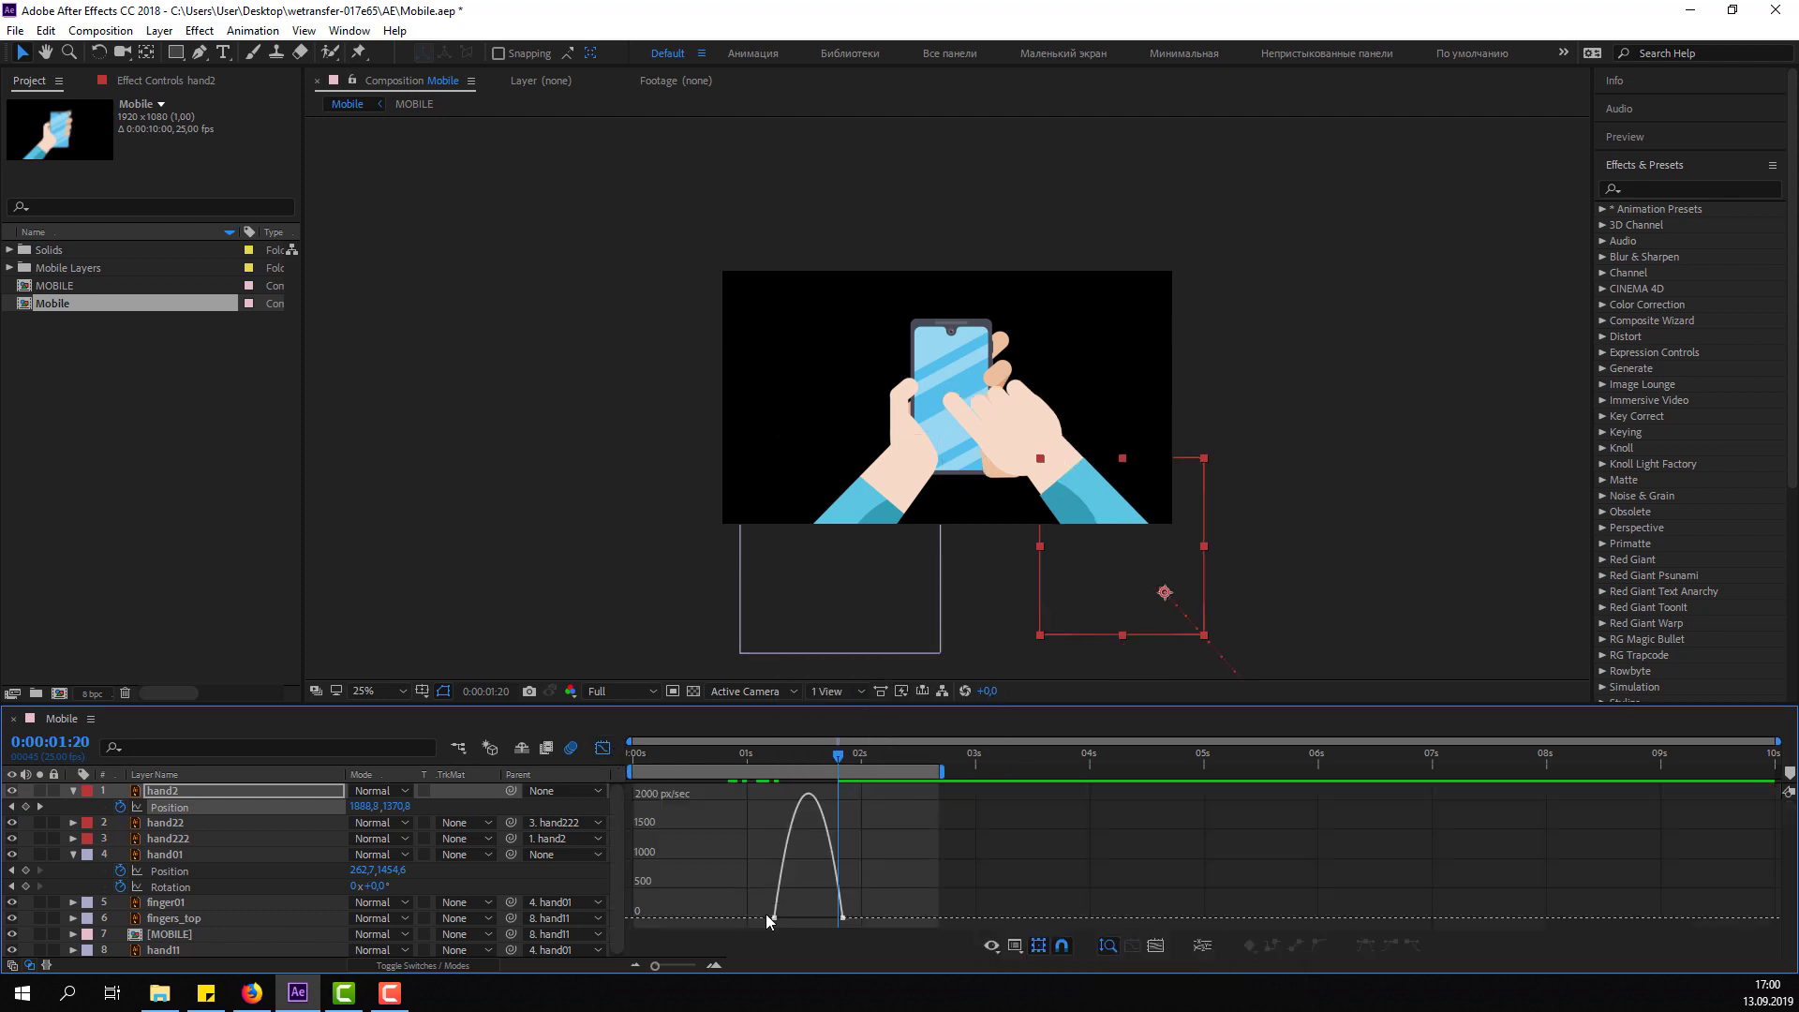
left_click_drag(830, 918, 816, 918)
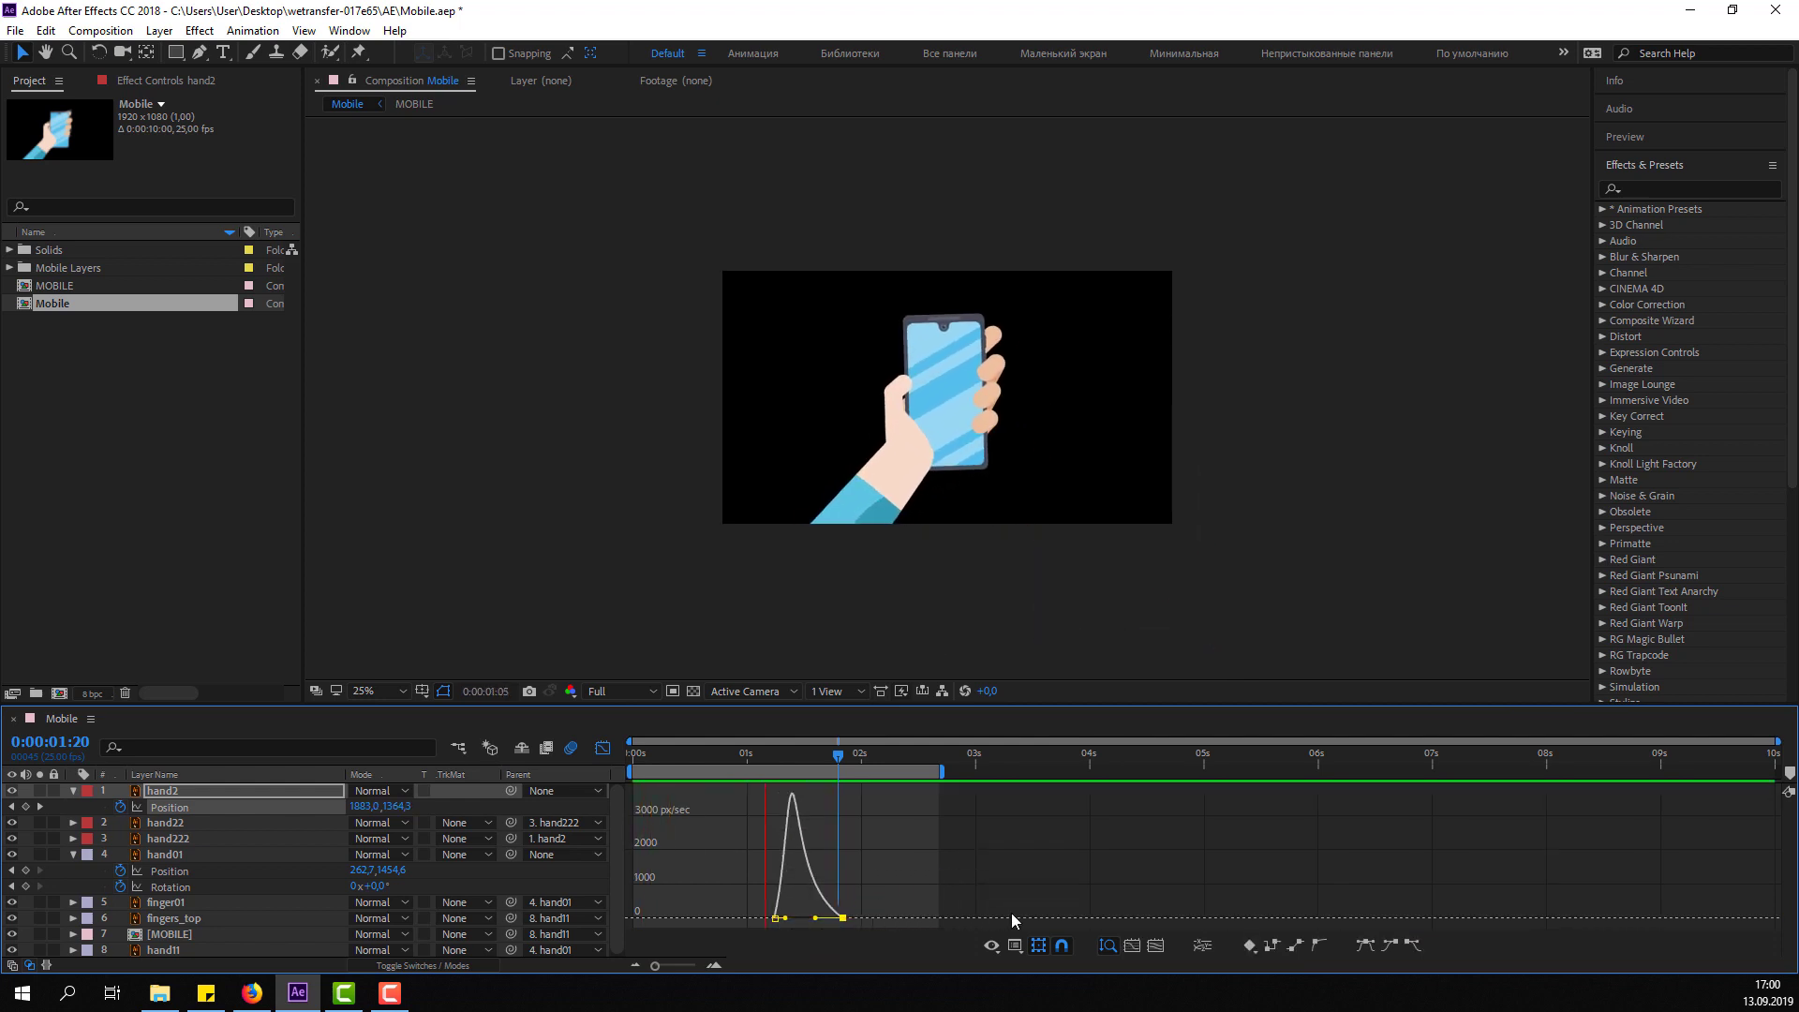
key("space")
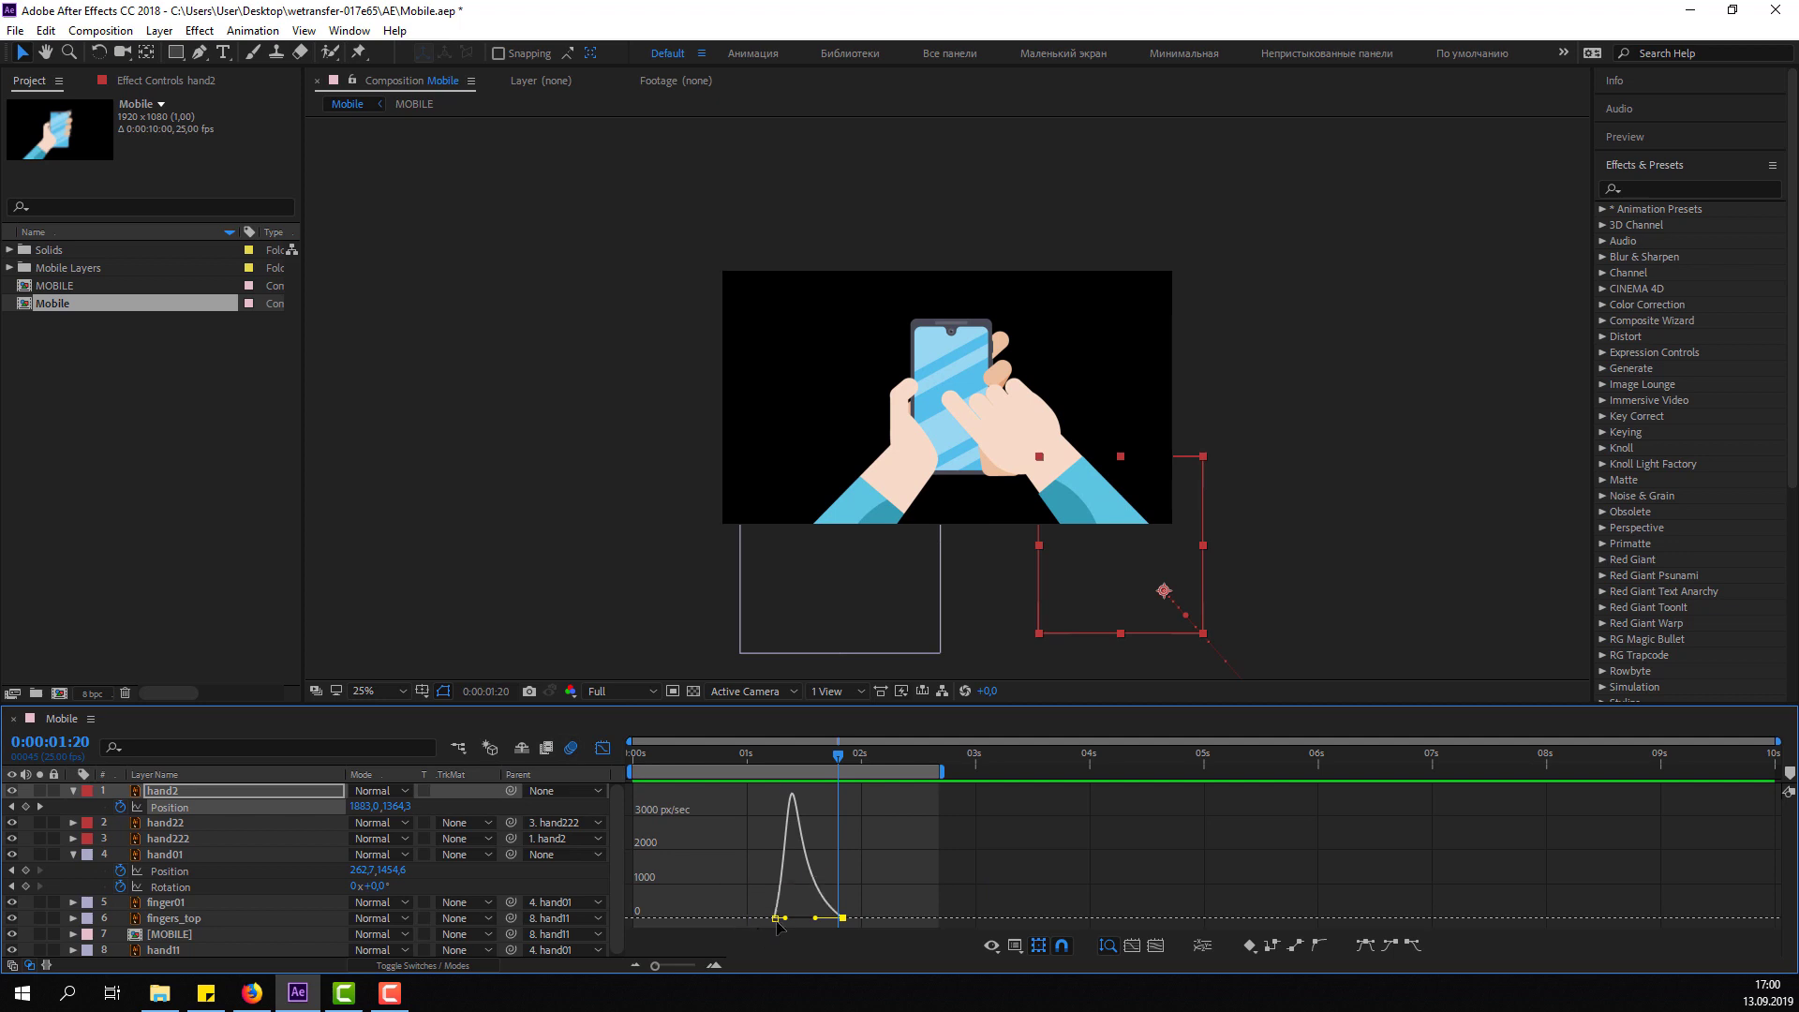
left_click_drag(785, 917, 828, 918)
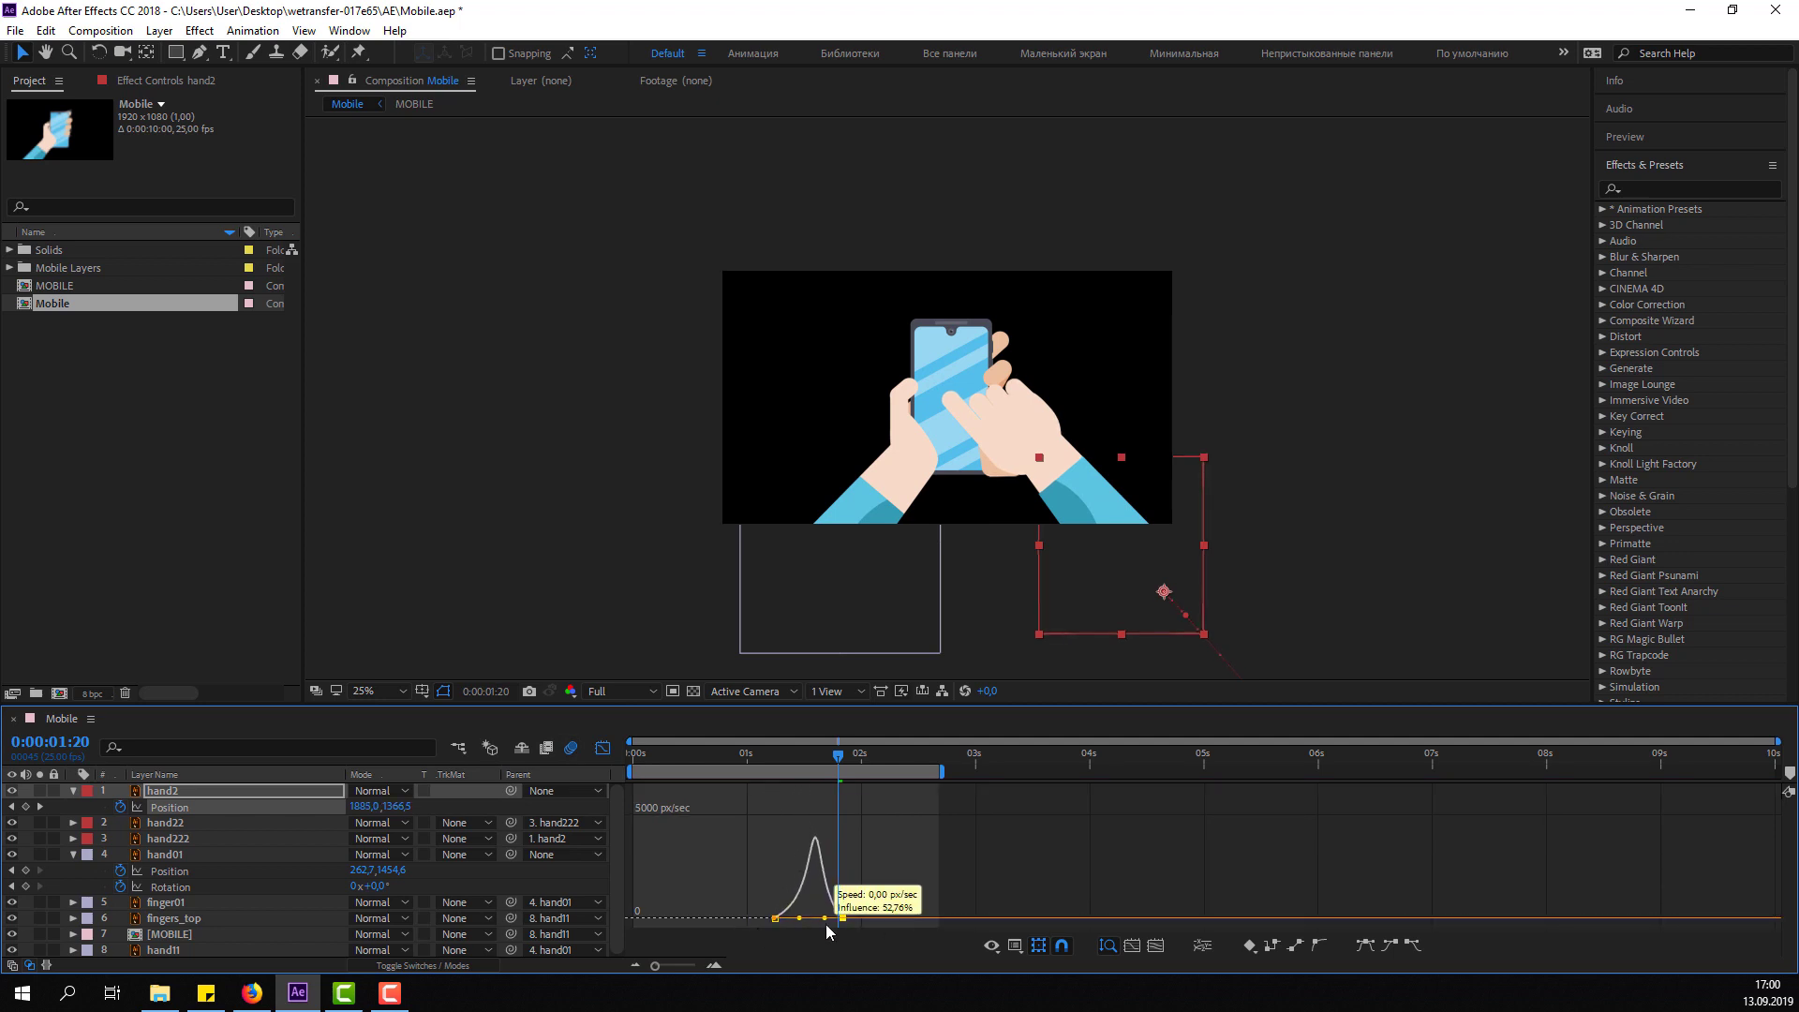
key("space")
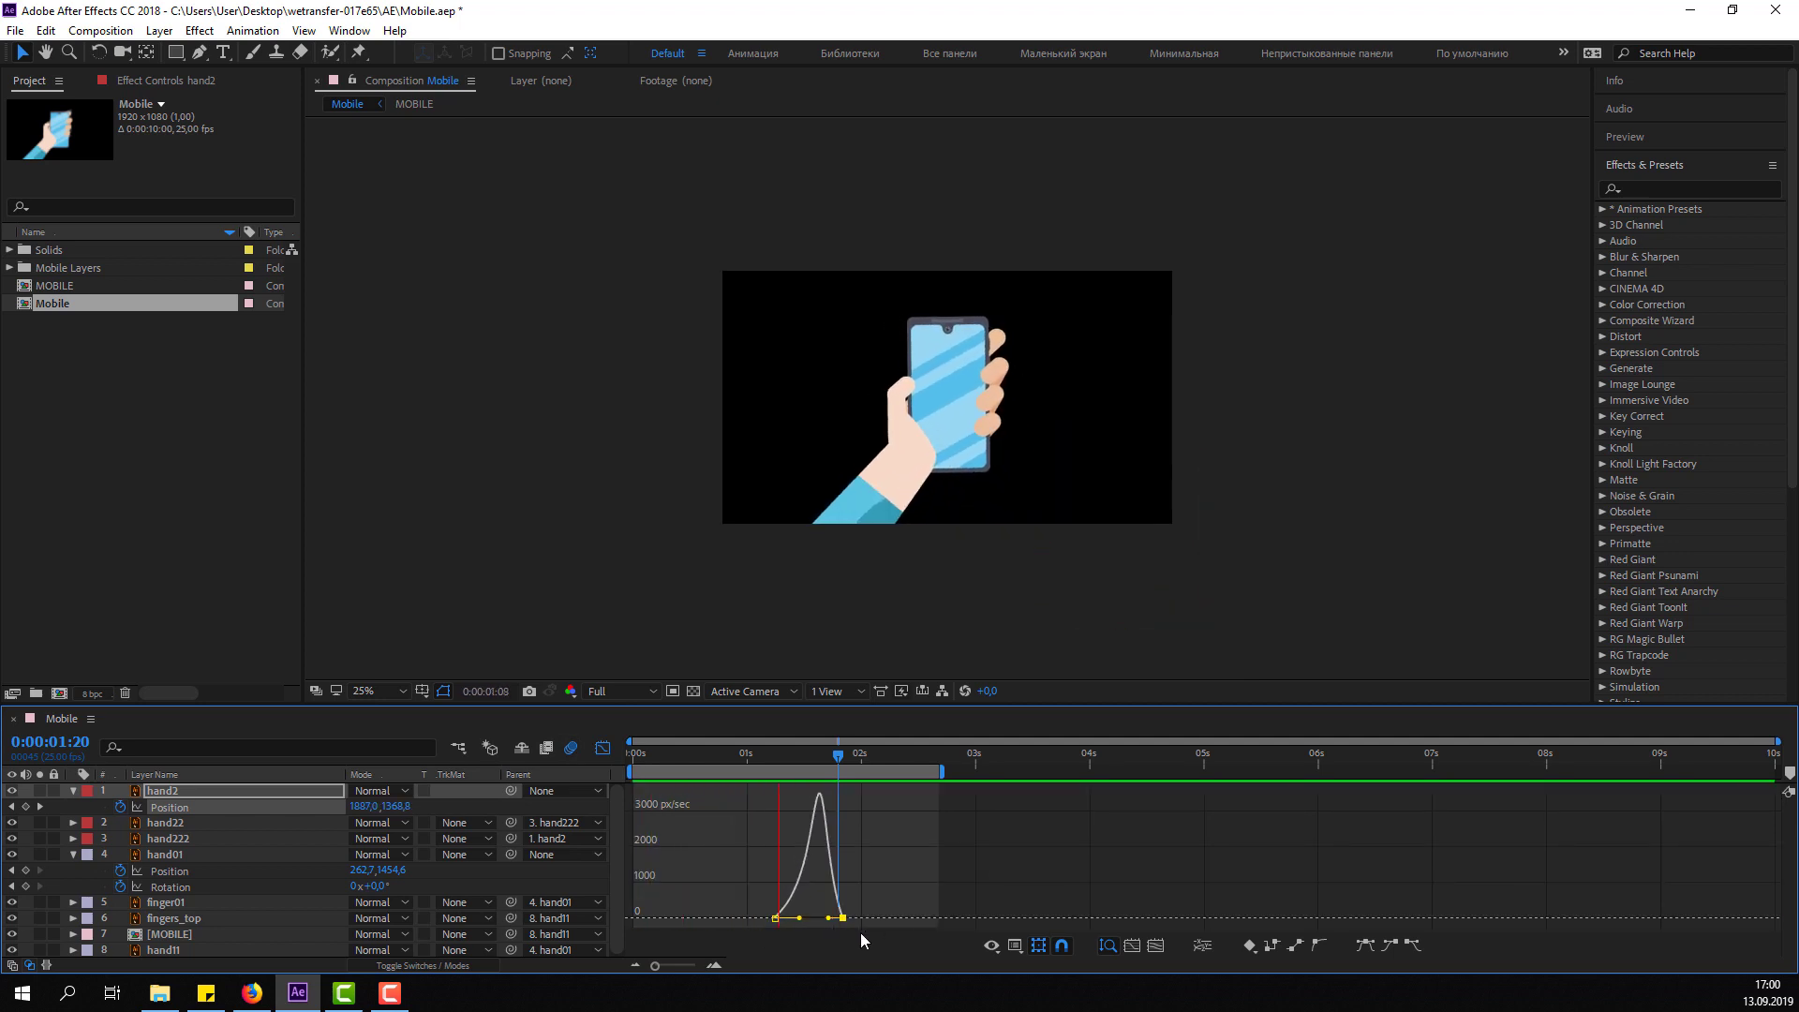
key("space")
Move hand2's arrival keyframe later, flatten its starting speed to zero, then nudge arrival slightly earlier.
left_click(603, 747)
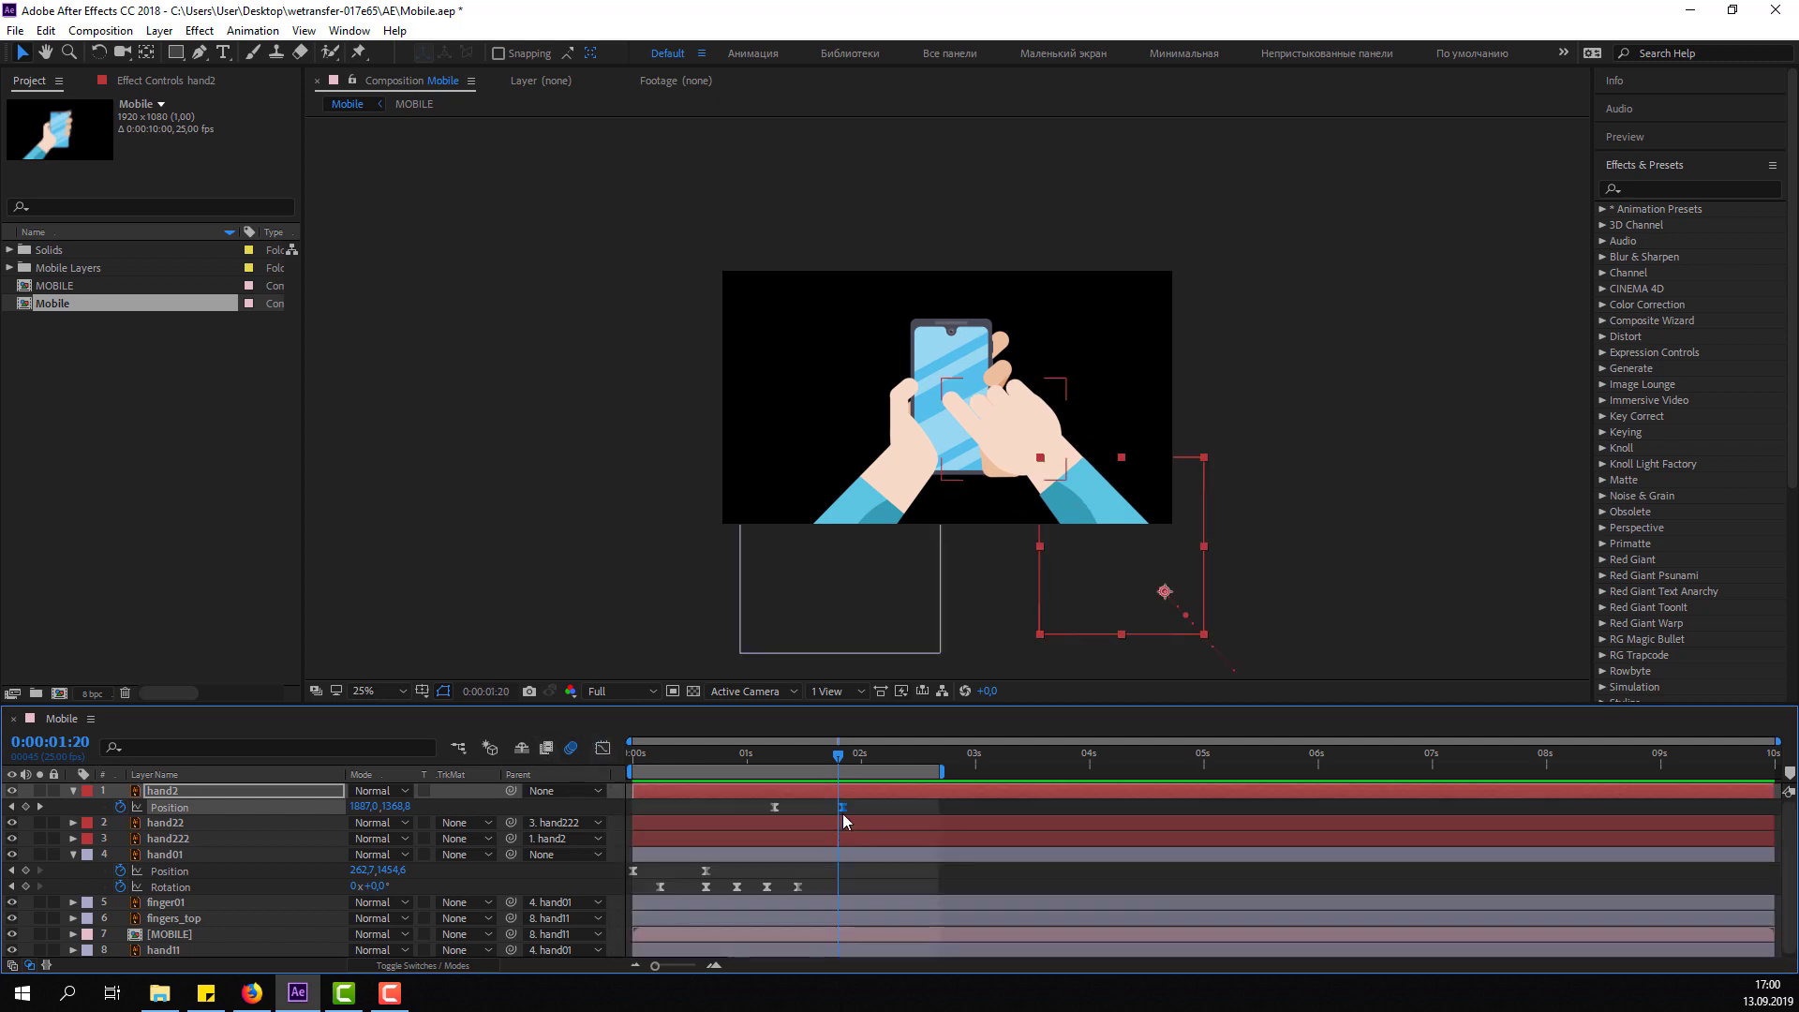
left_click_drag(852, 808, 885, 813)
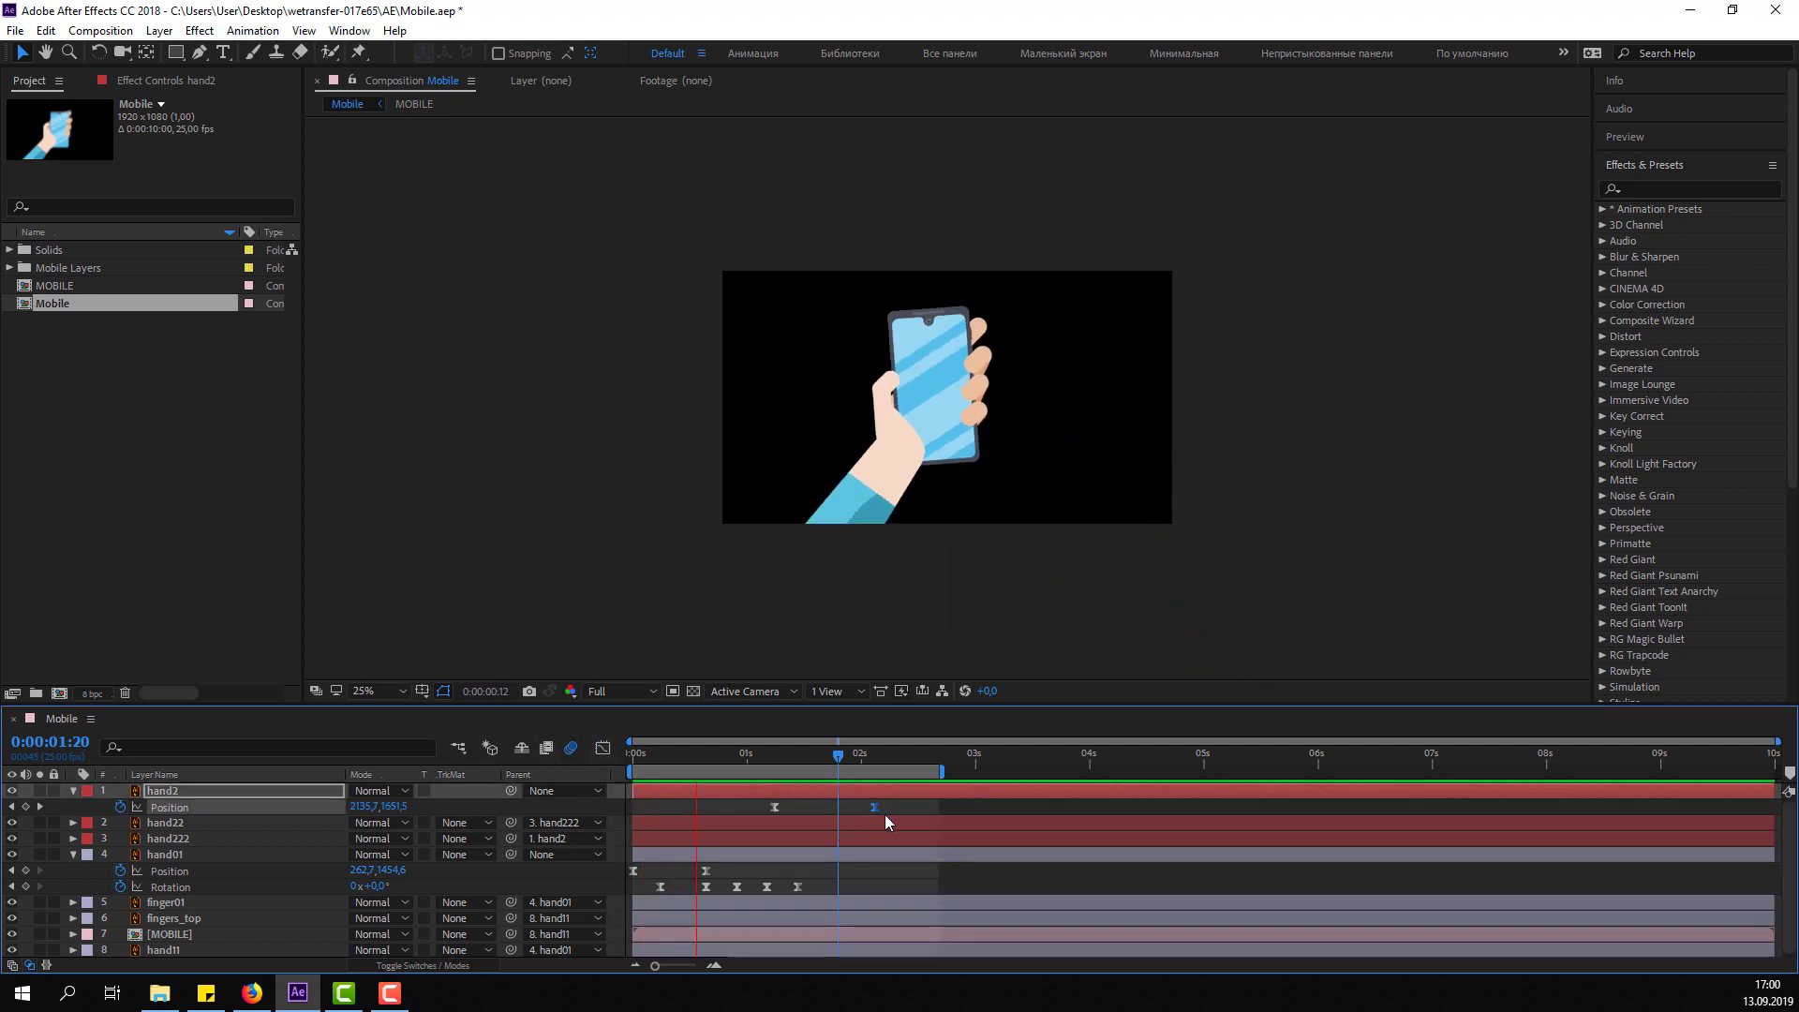
key("space")
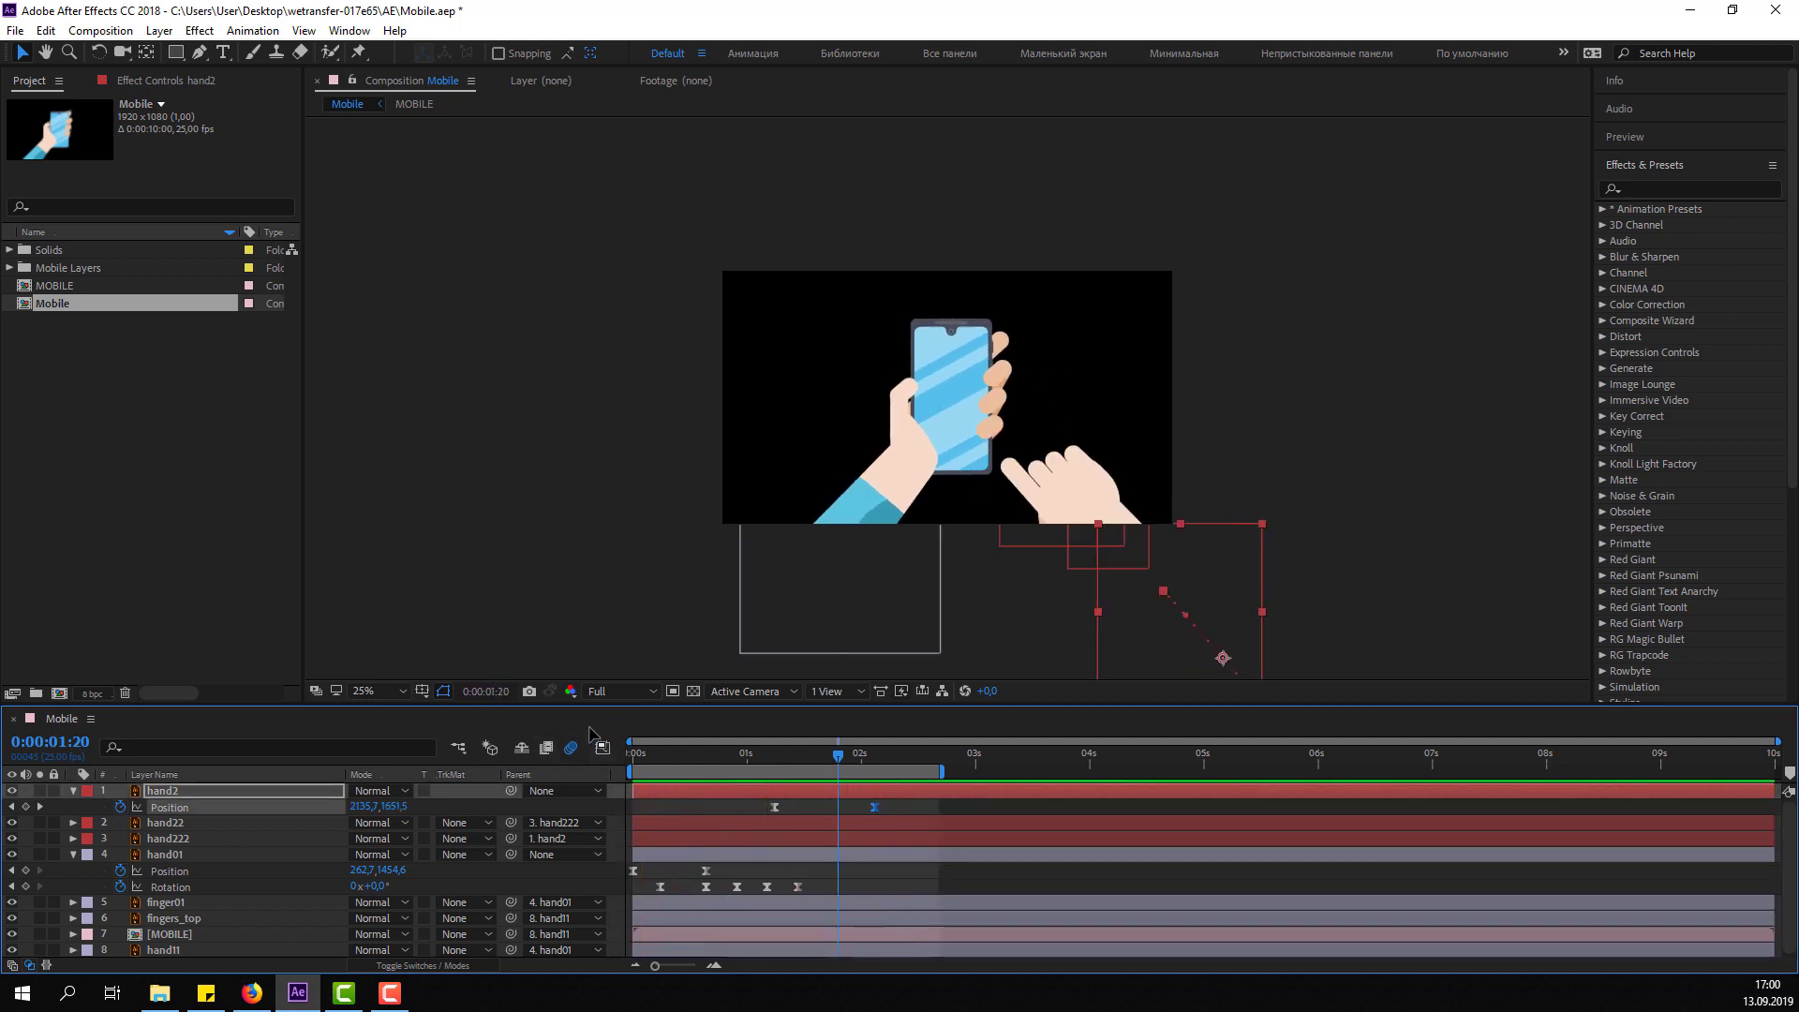
left_click(603, 747)
left_click_drag(813, 918, 805, 900)
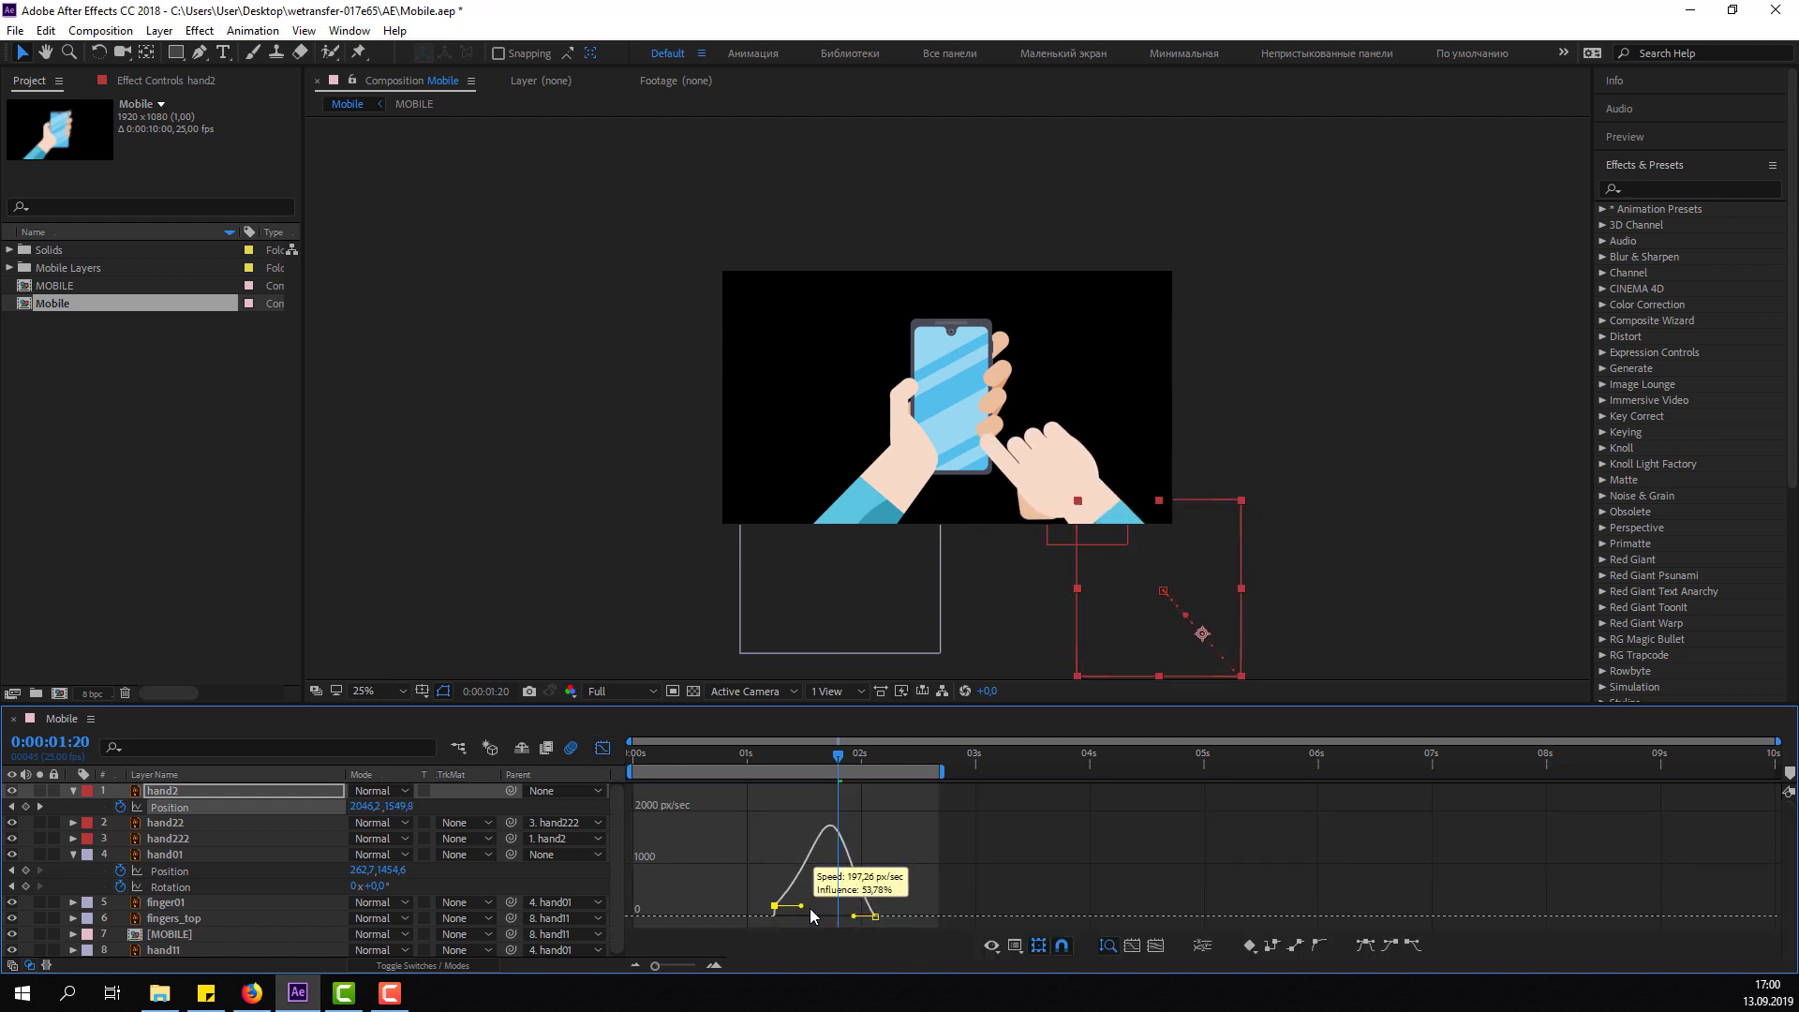
left_click_drag(805, 901, 802, 931)
key("space")
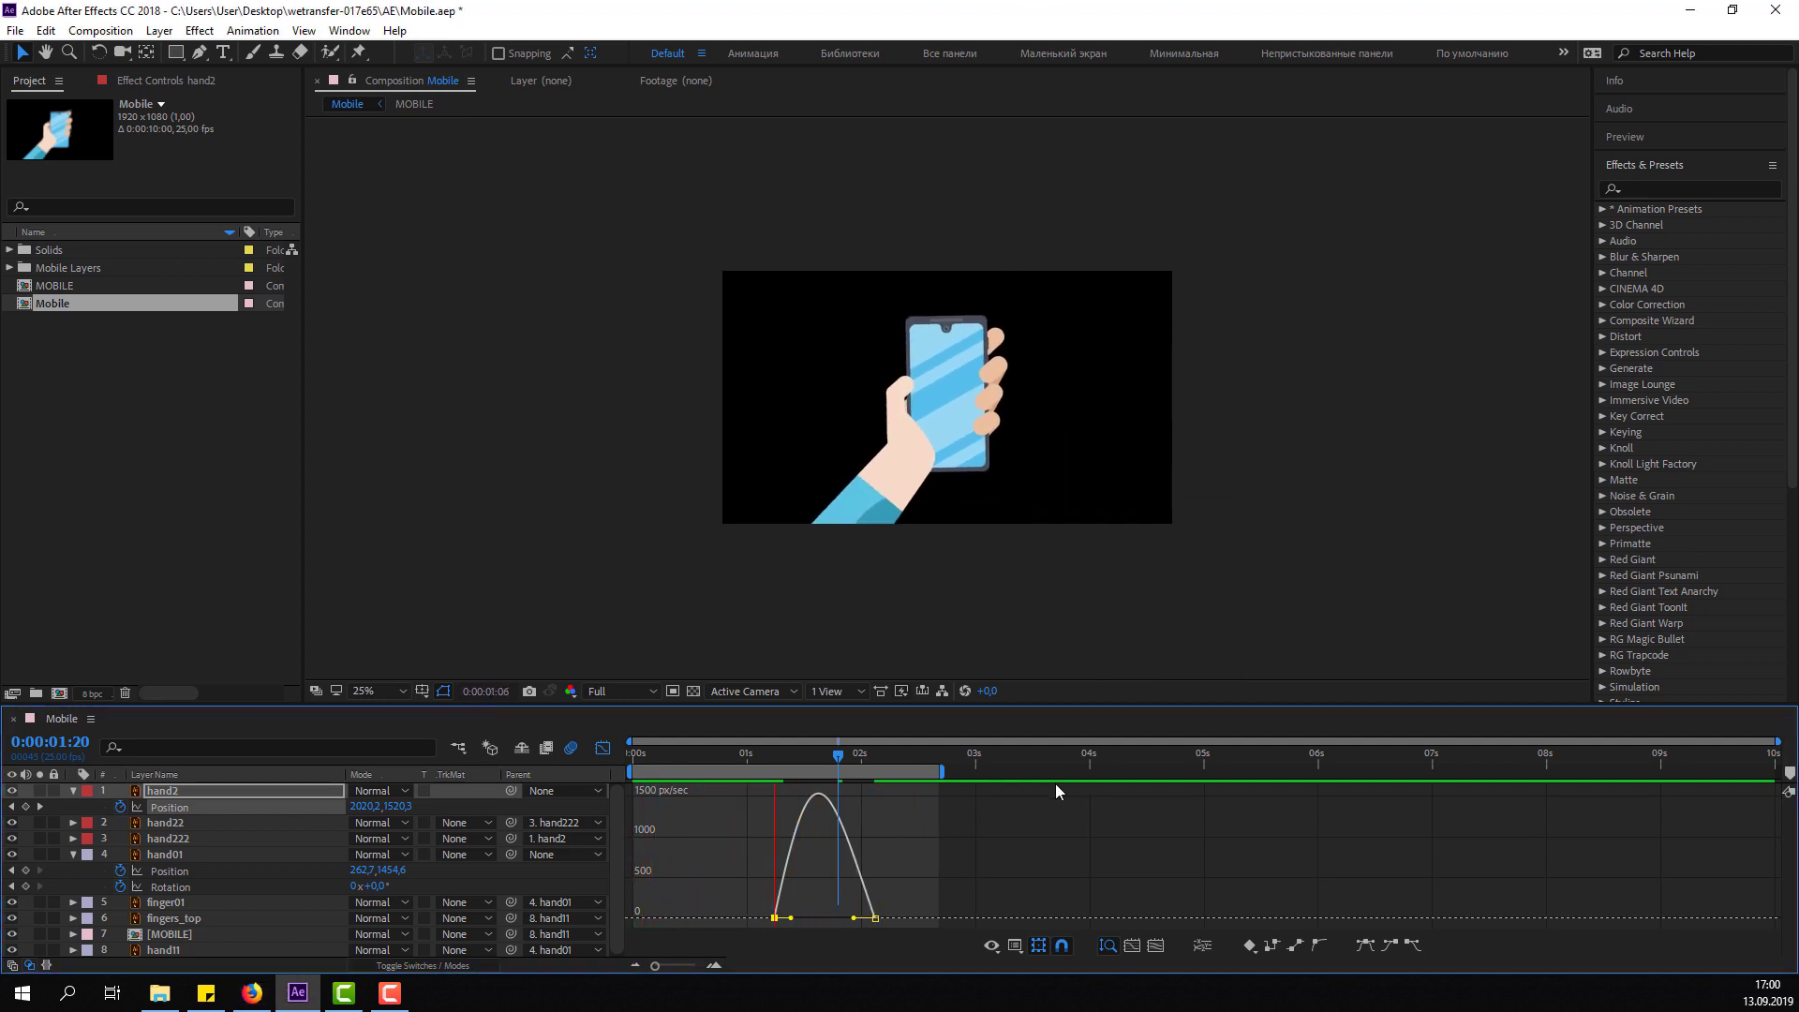
key("space")
left_click(602, 748)
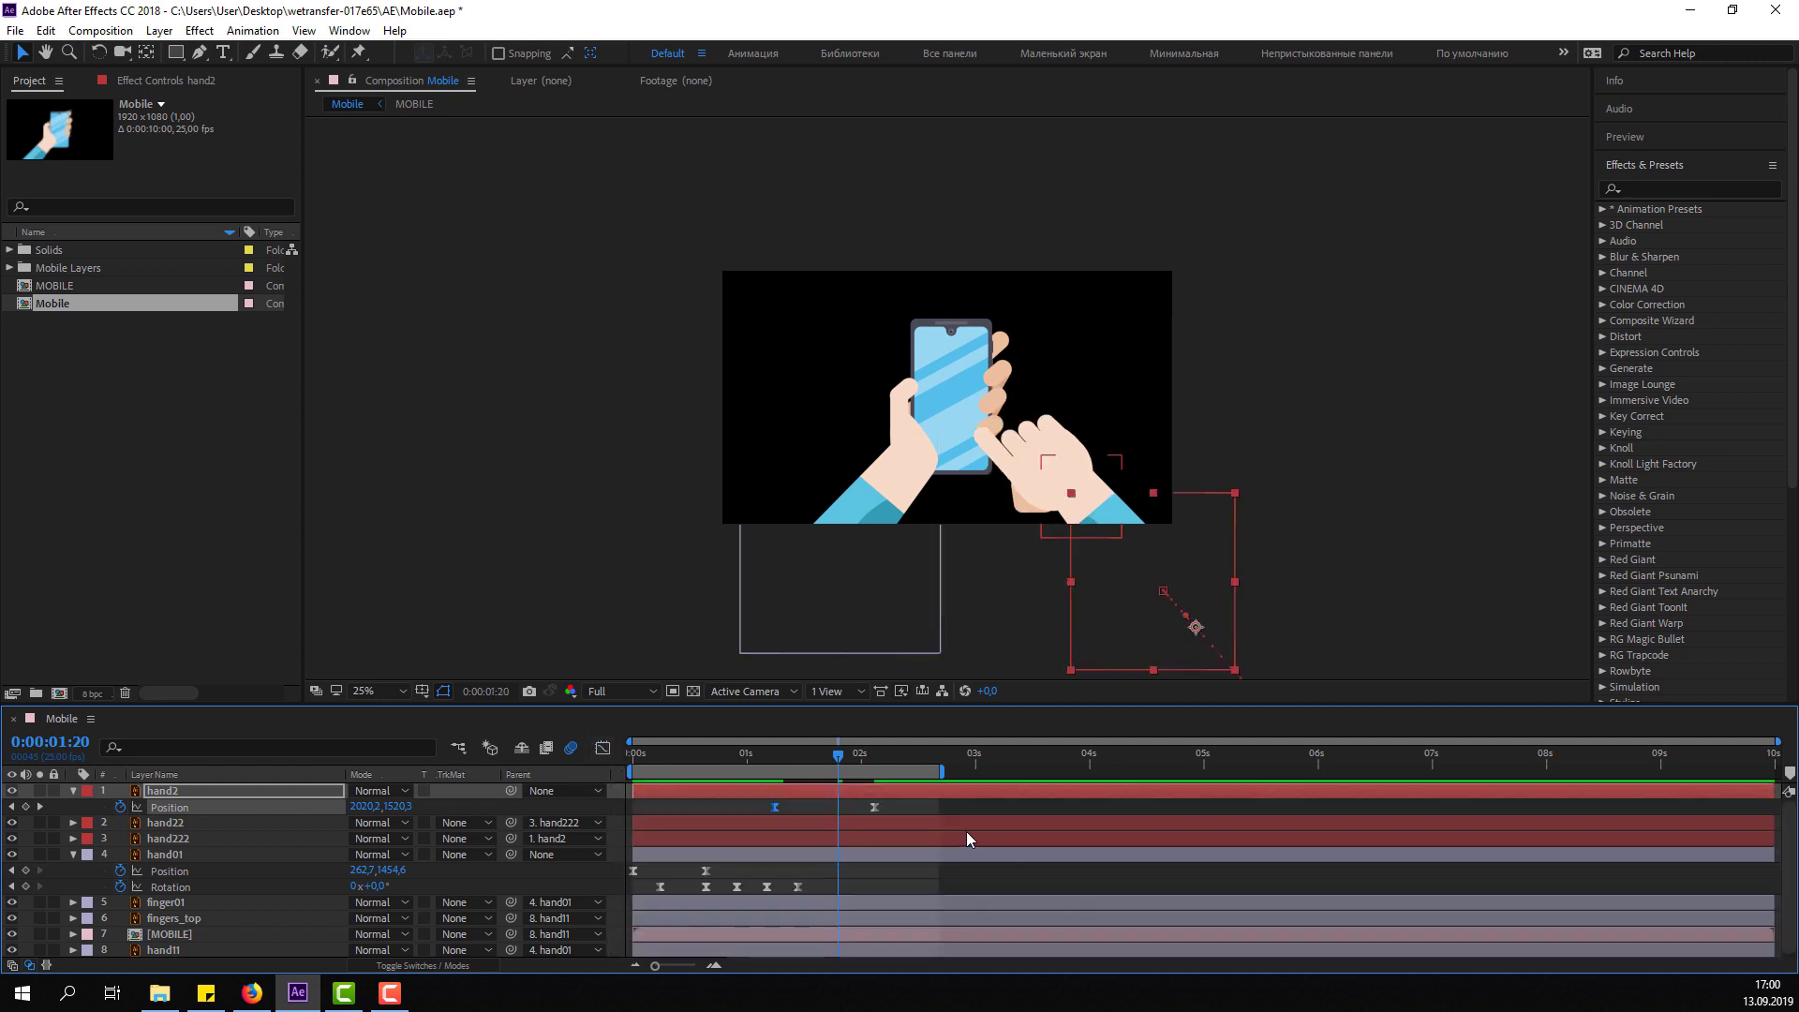
left_click_drag(875, 806, 856, 806)
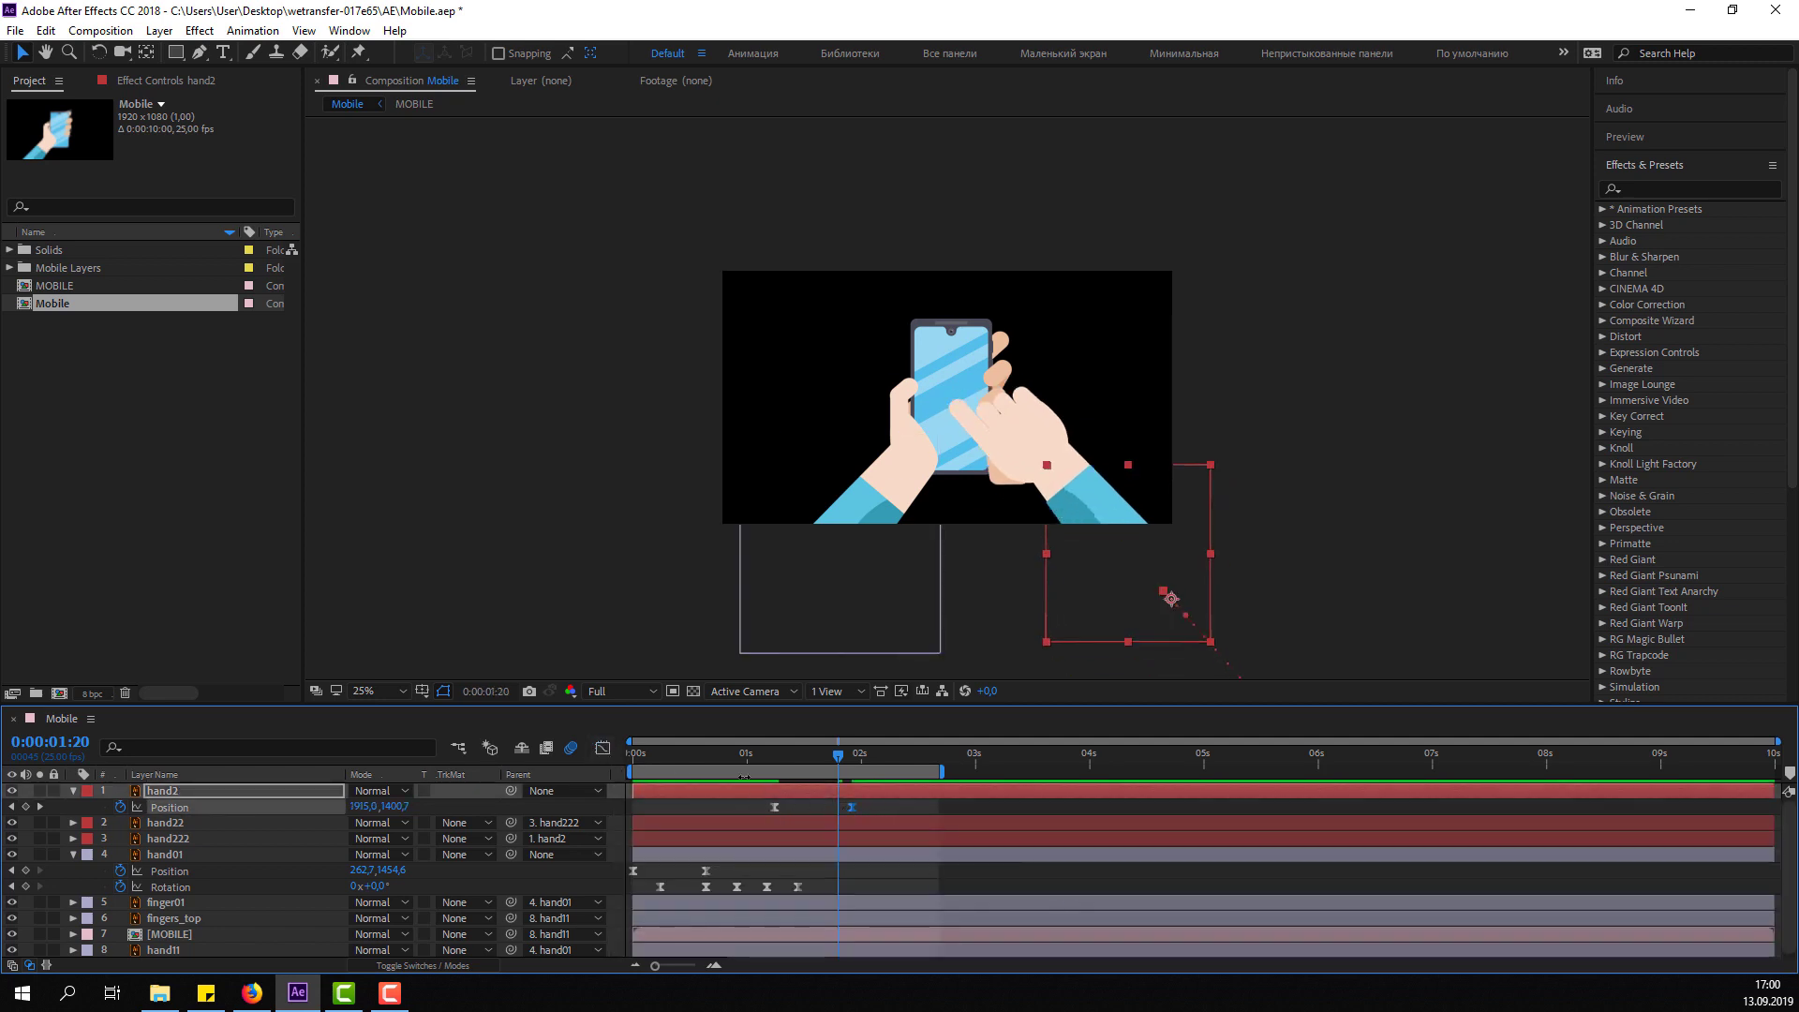
Shift hand2's Position keyframes earlier and preview the retimed slide-in.
left_click_drag(700, 762, 747, 764)
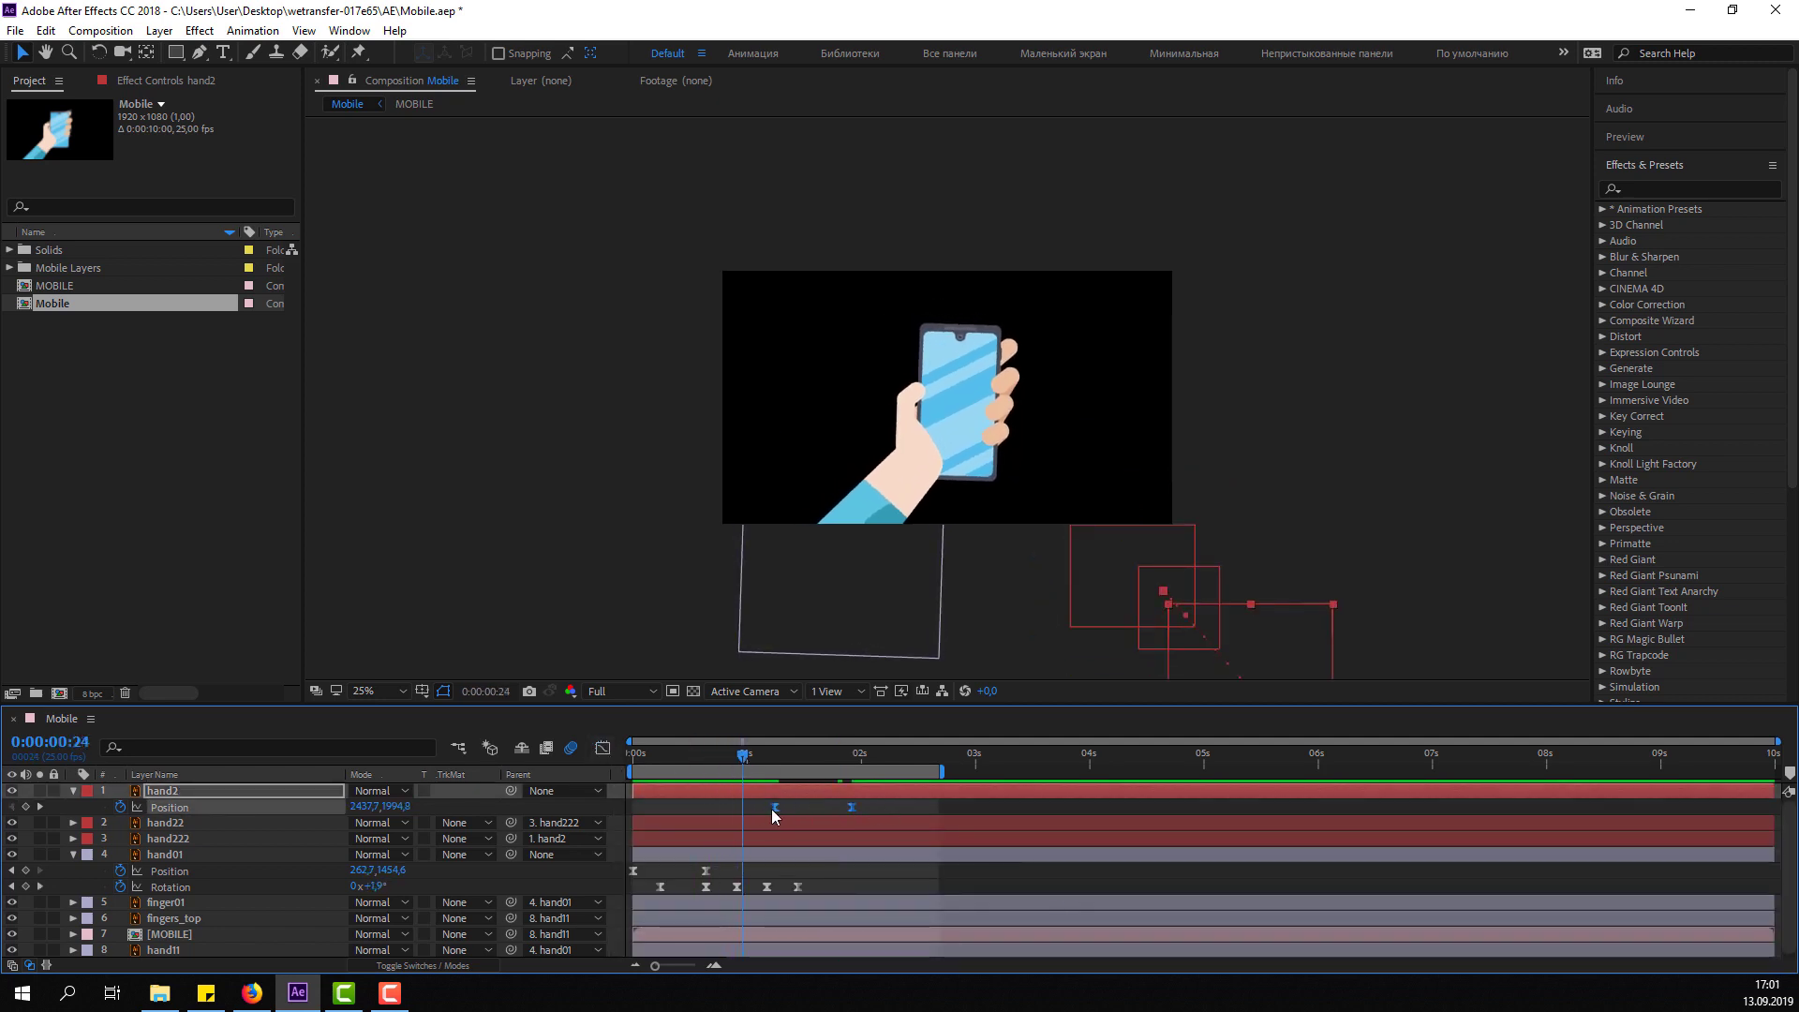
left_click_drag(774, 807, 729, 807)
key("space")
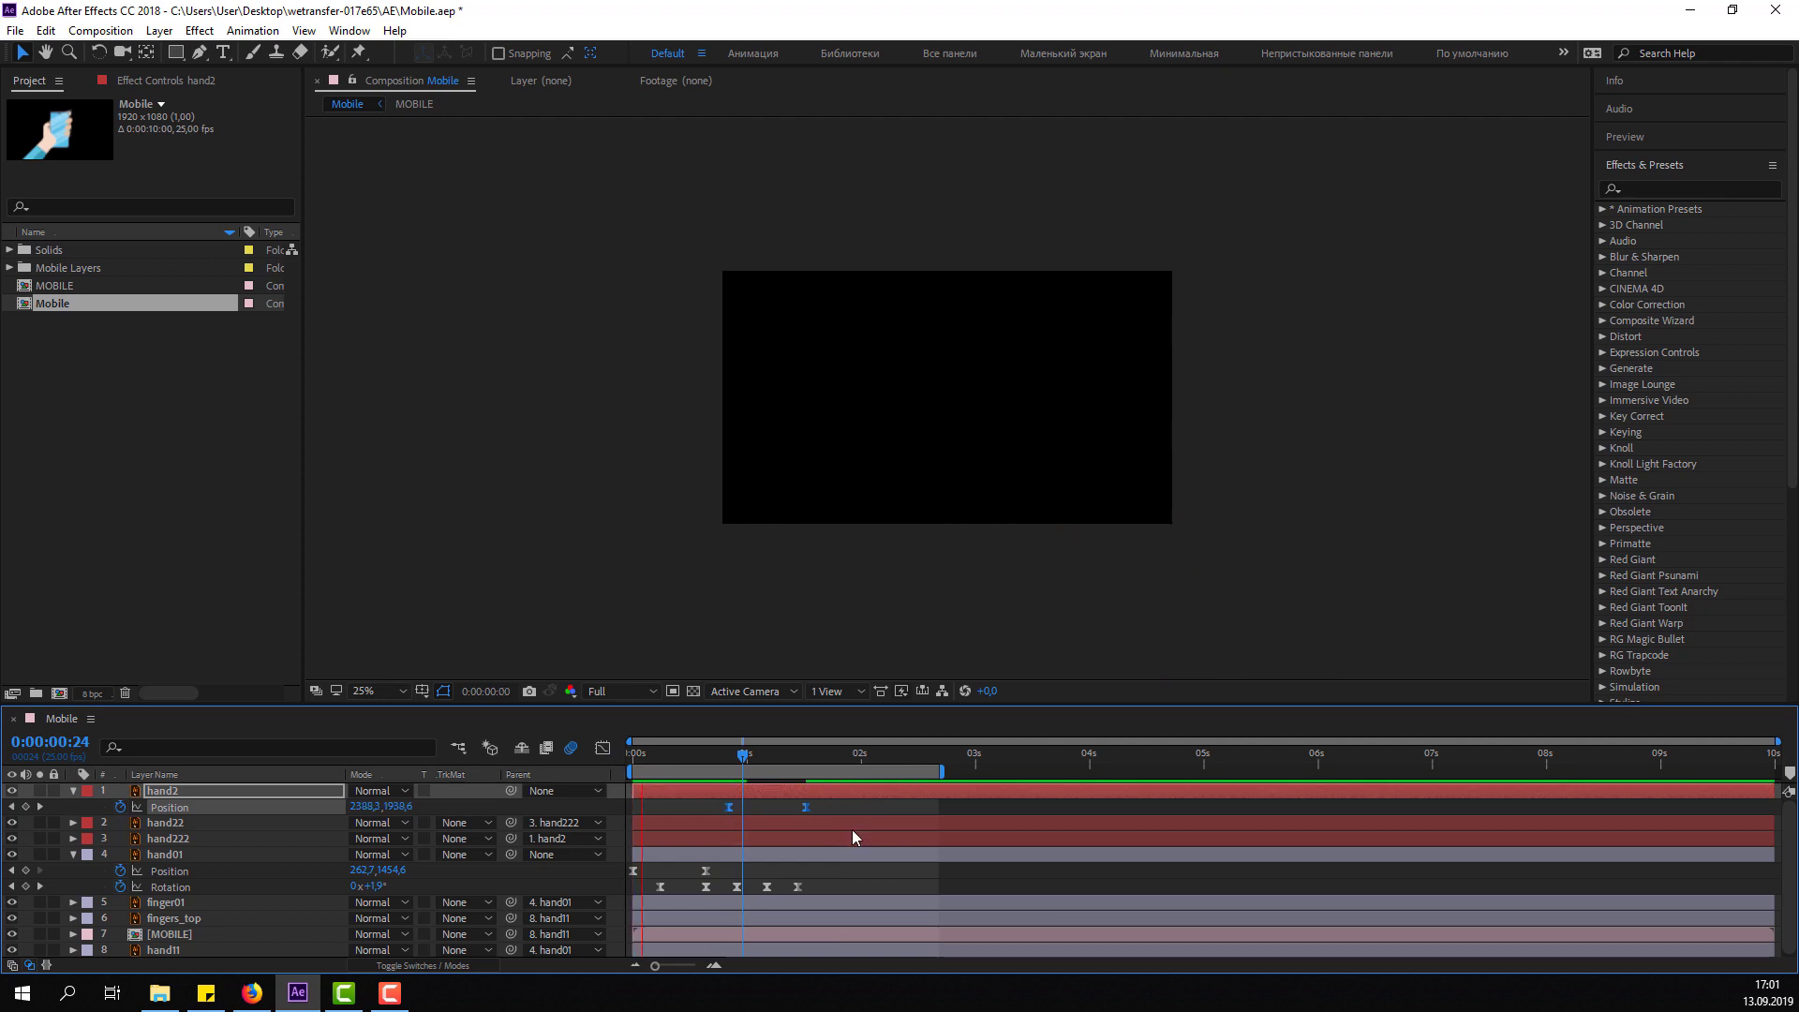
key("space")
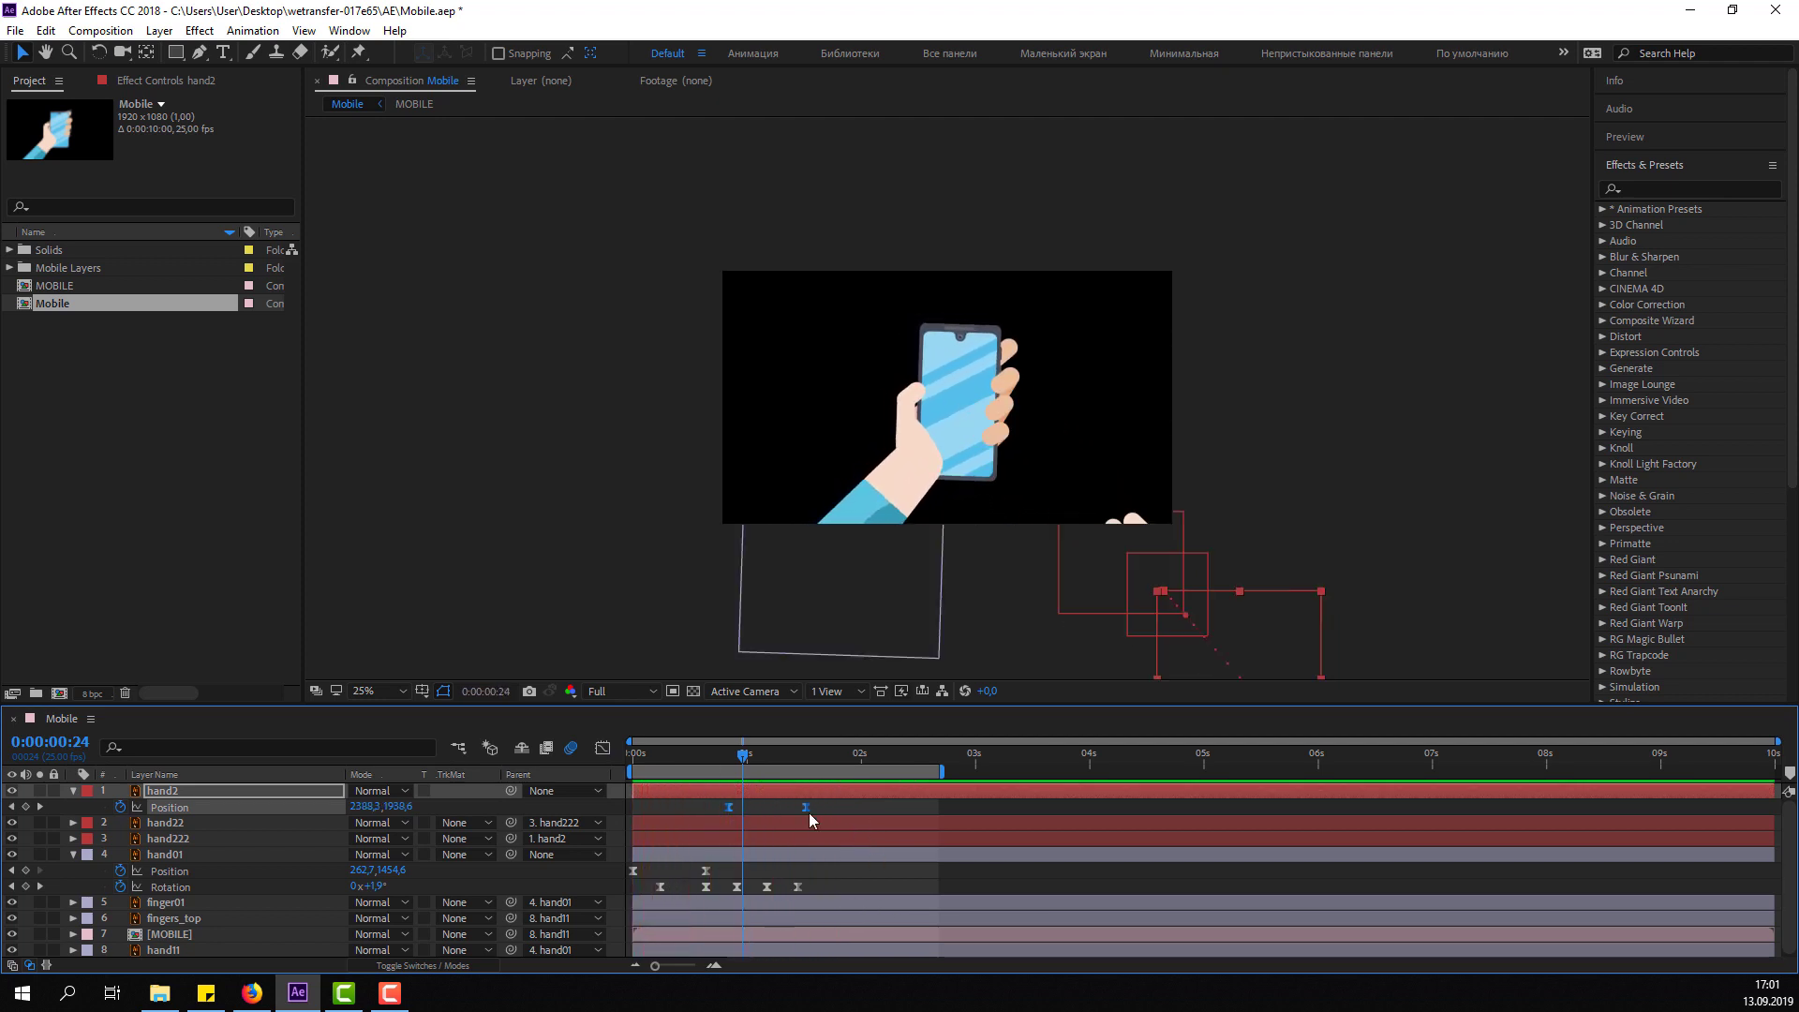
Move hand2's landing keyframe later so the hand reaches the phone around 1:21.
left_click(603, 747)
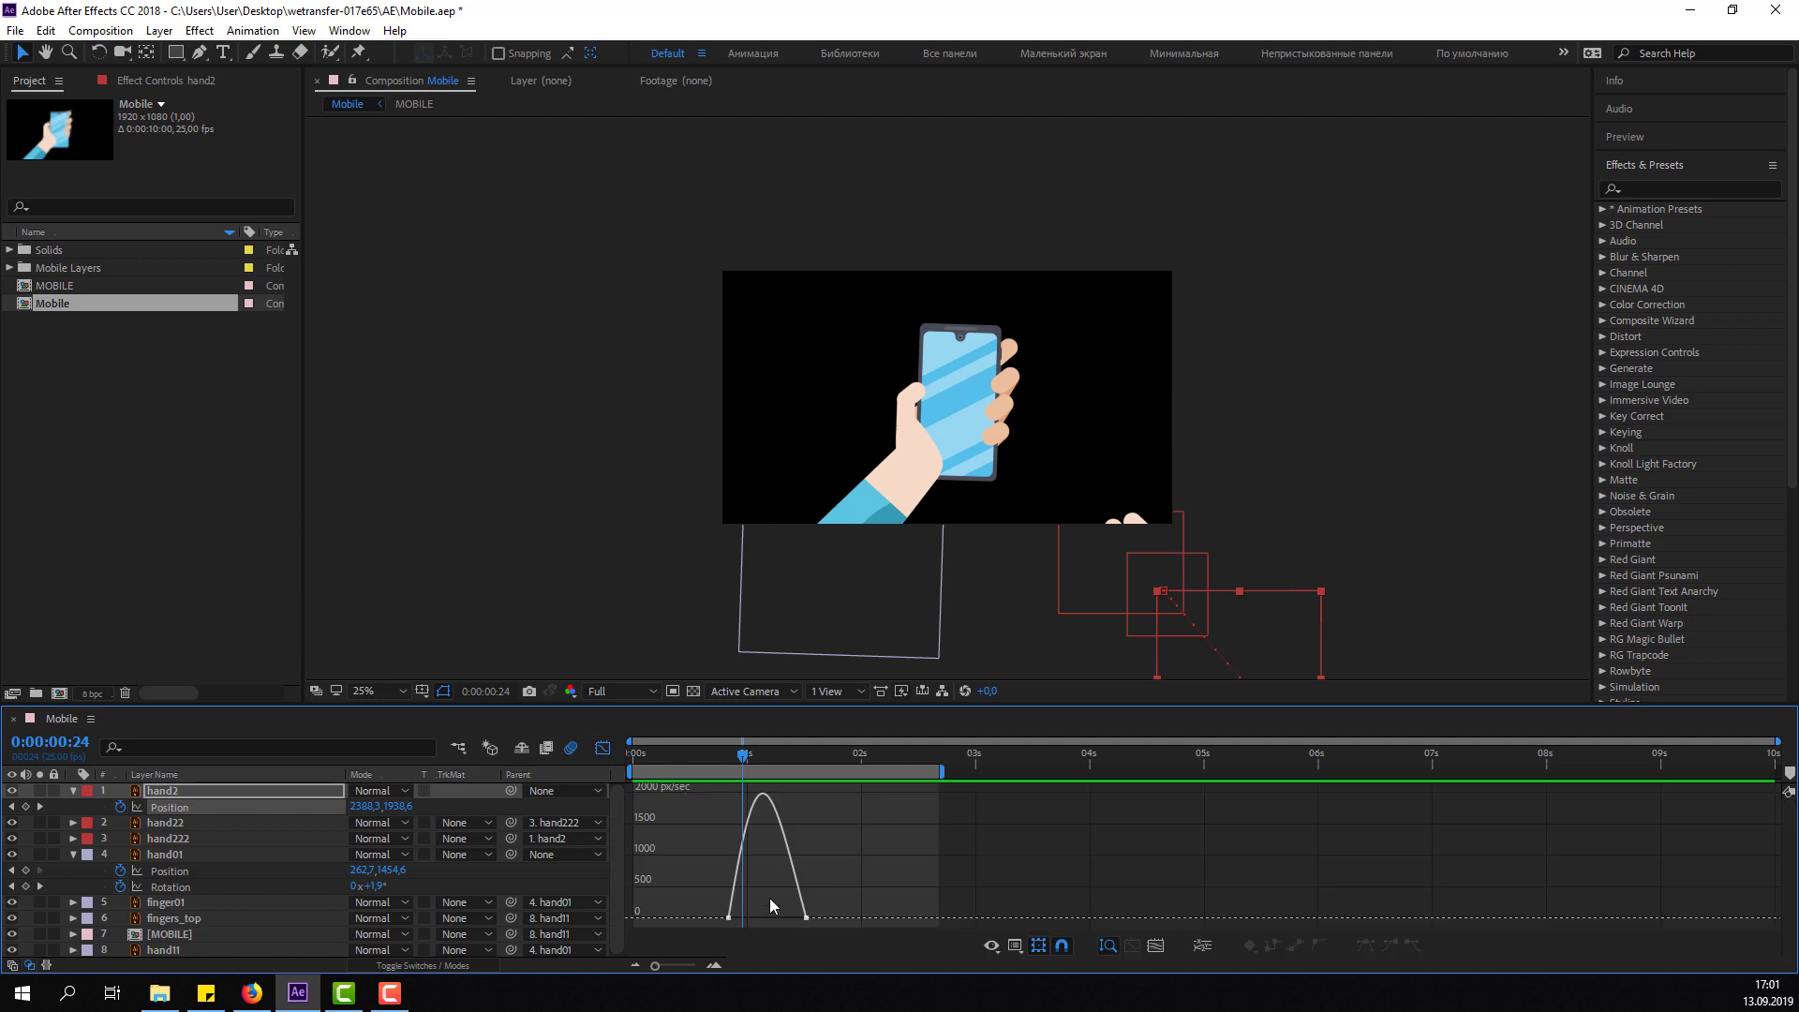
mouse_move(814, 905)
left_mouse_down()
mouse_move(741, 930)
mouse_move(774, 919)
mouse_move(751, 918)
left_mouse_up()
left_click(603, 748)
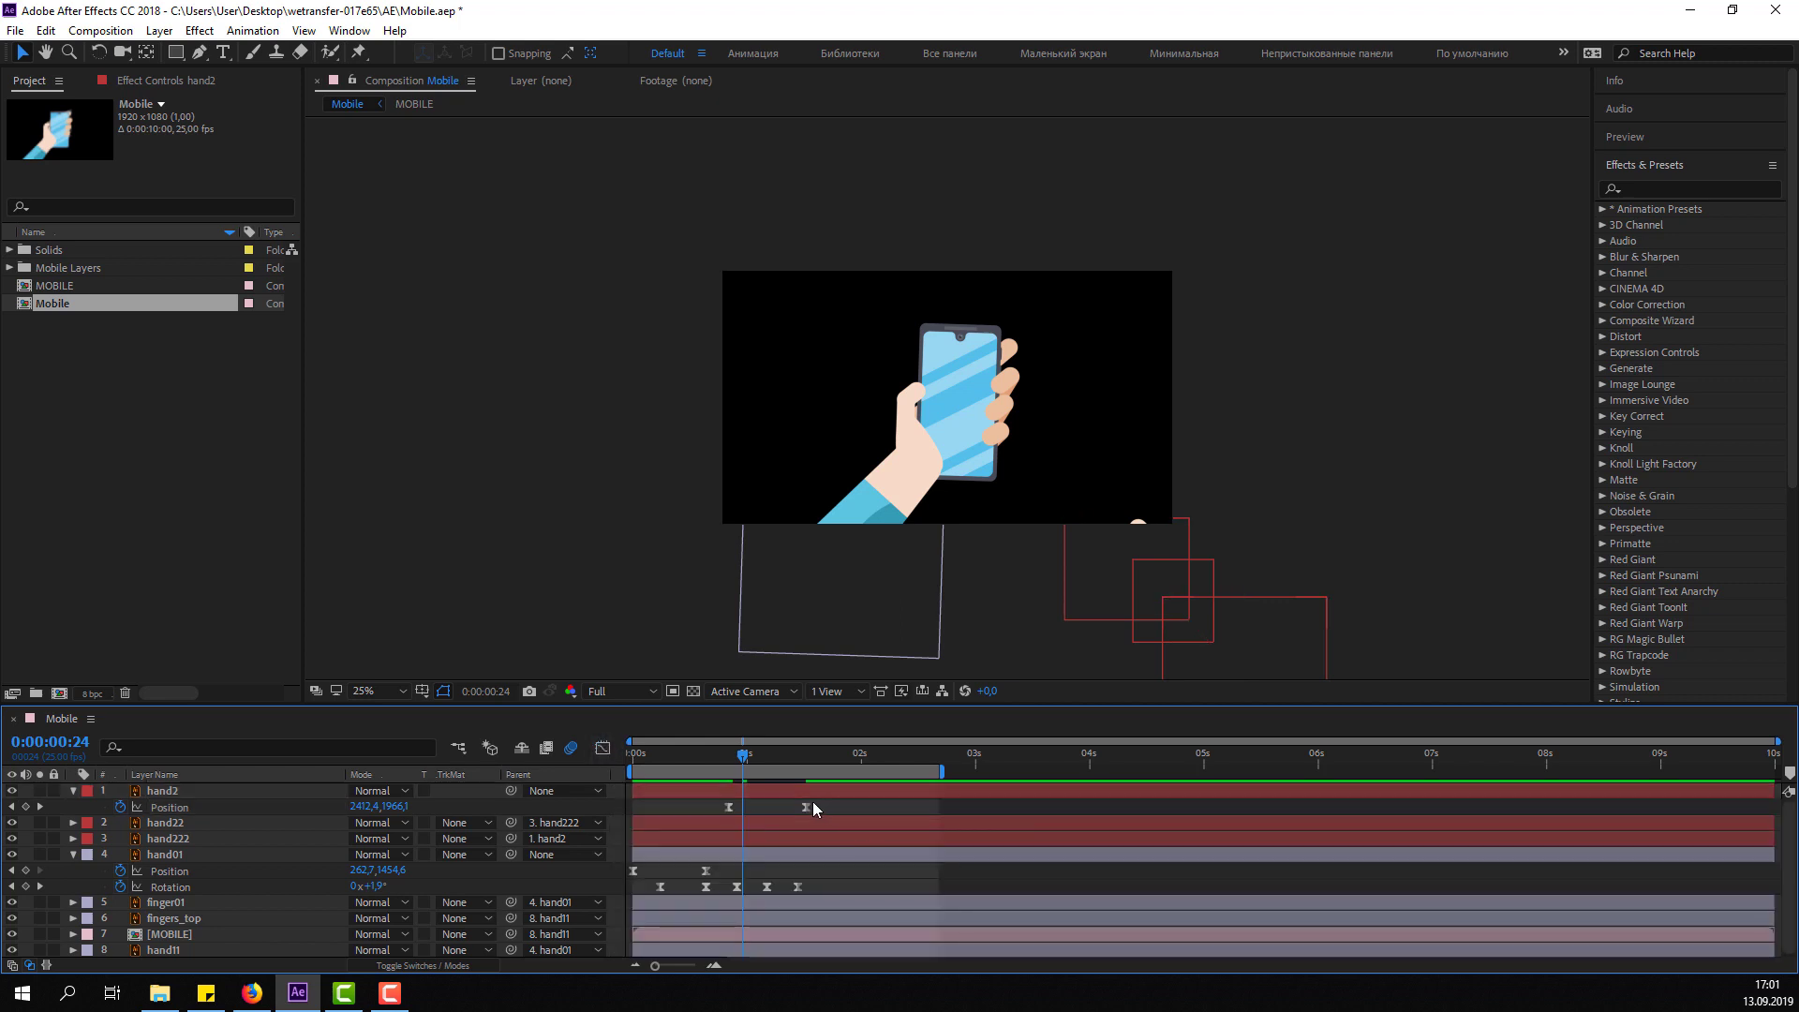
left_click_drag(806, 807, 842, 807)
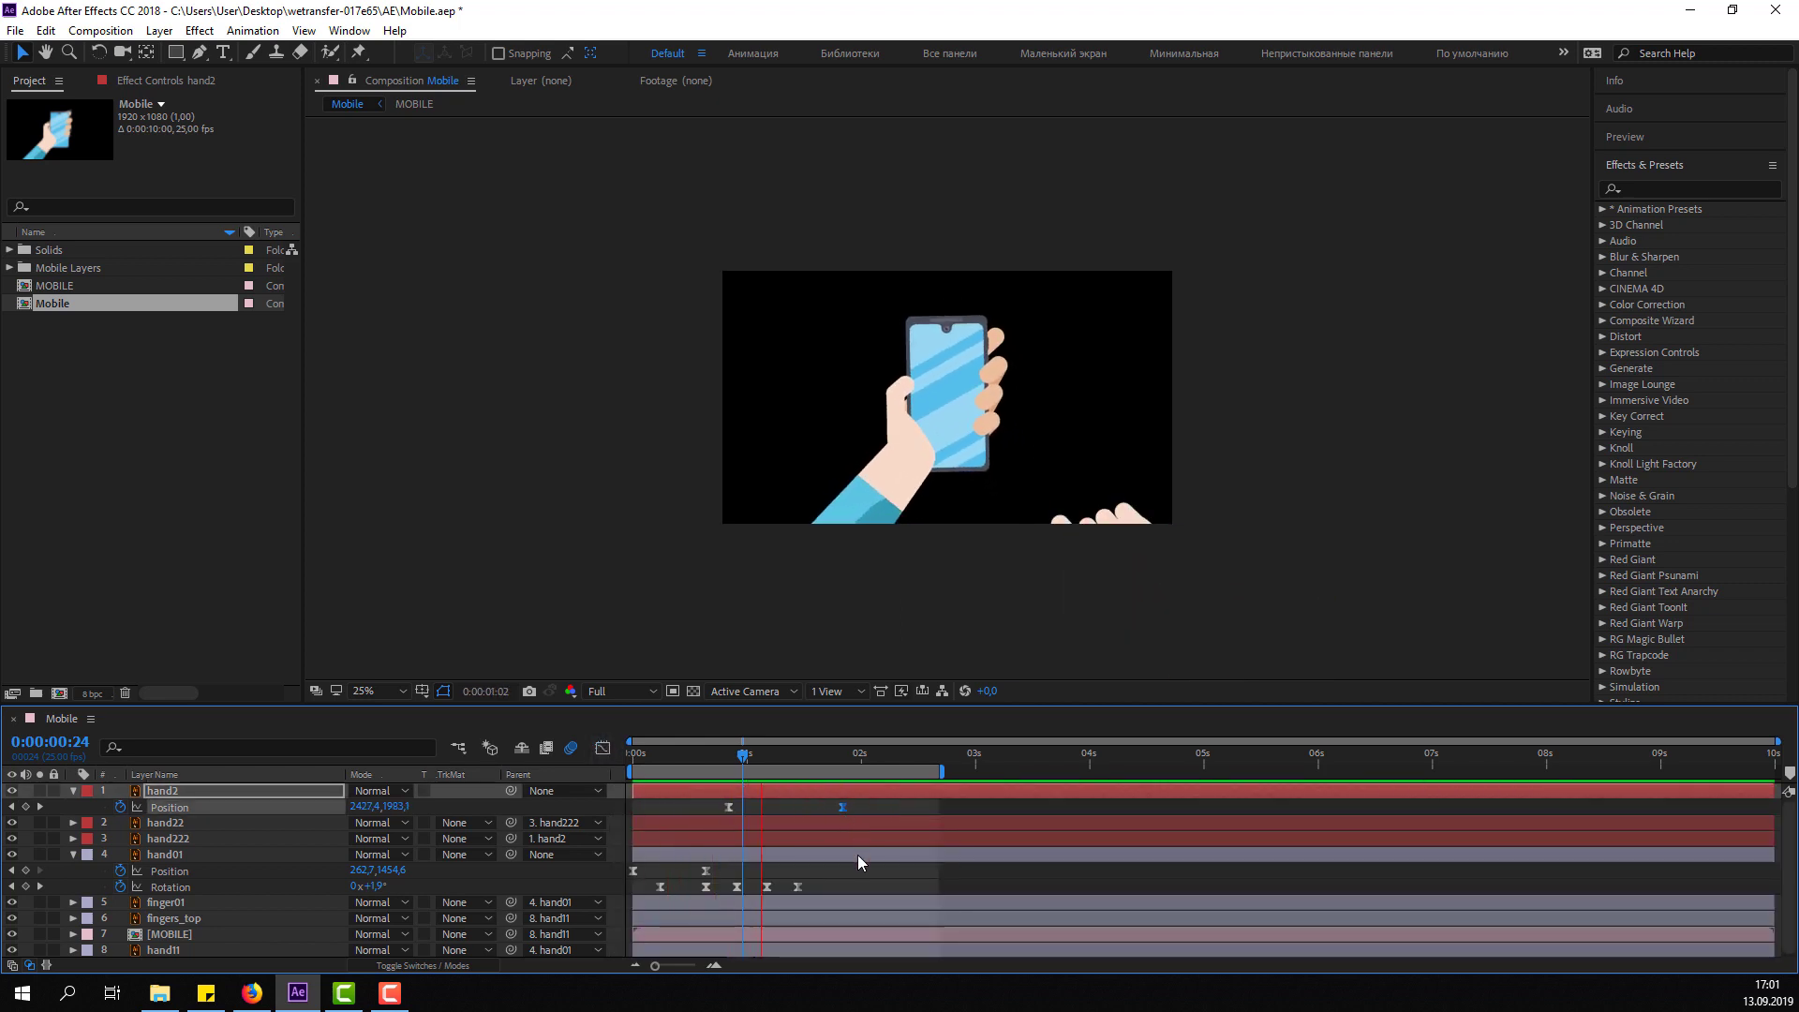
left_click_drag(729, 755, 843, 784)
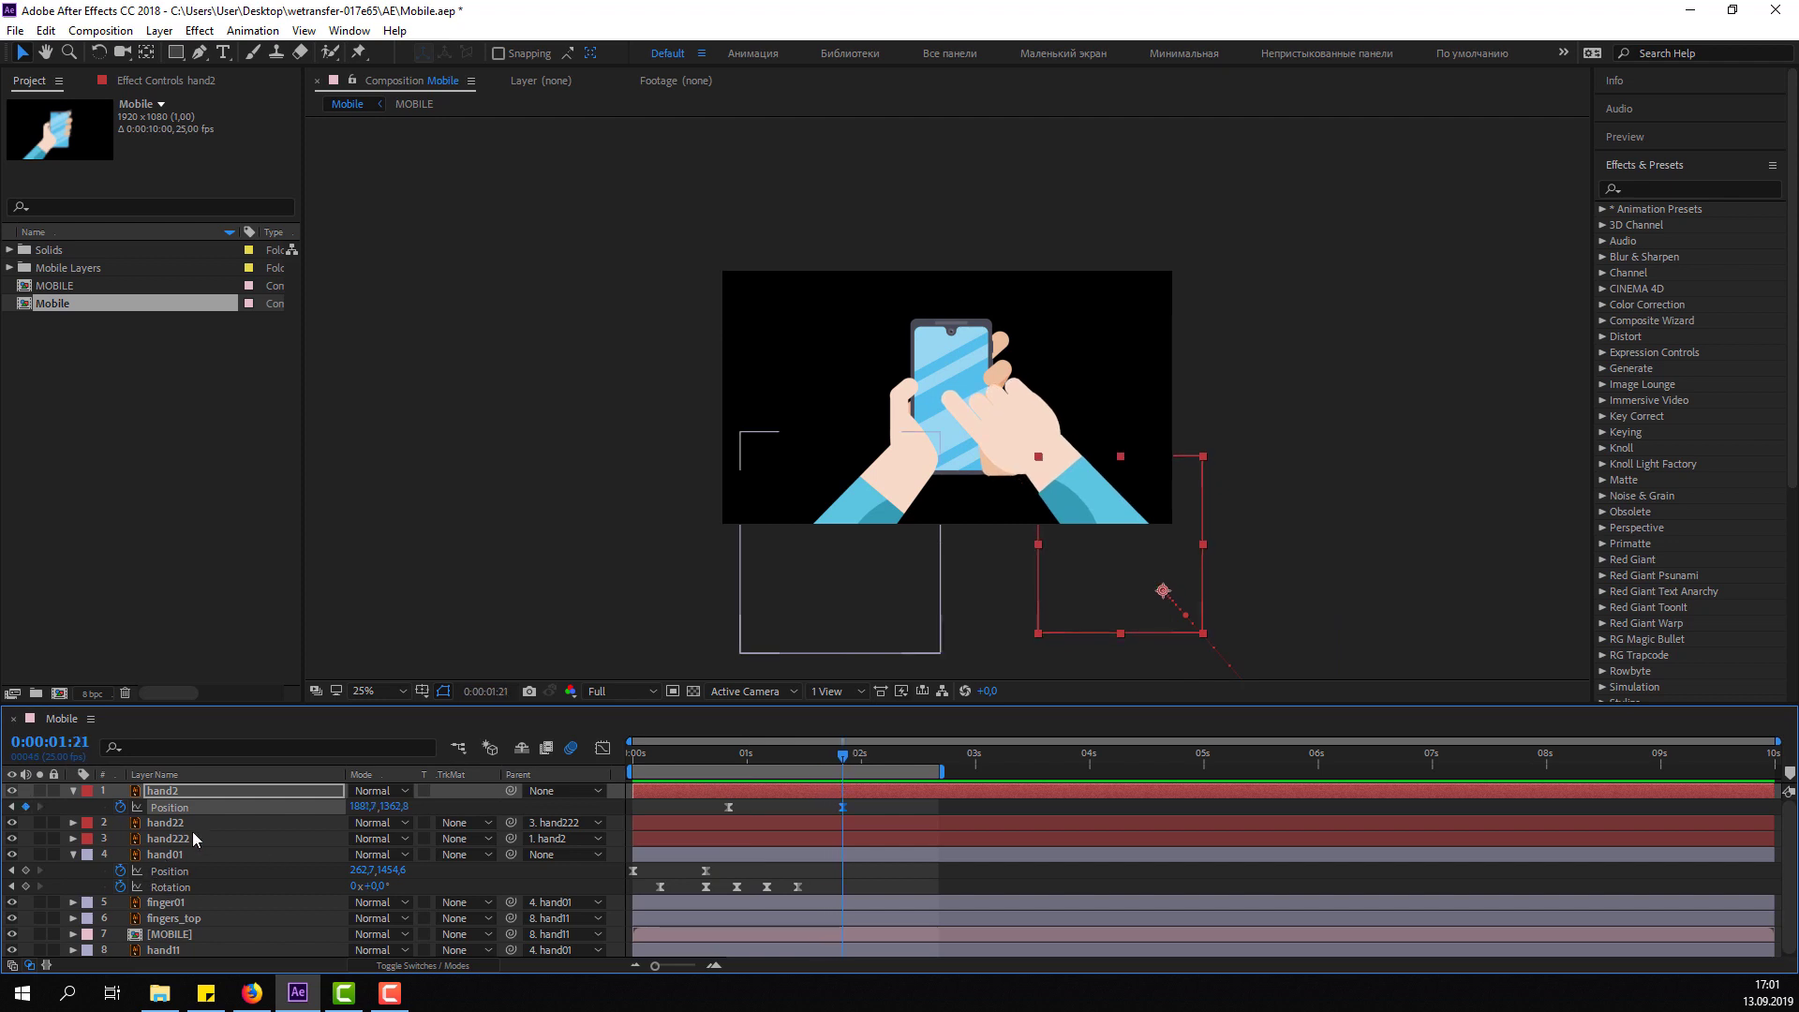
Set hand22's Rotation to 14° and start Rotation keyframes on both hand22 and hand2.
left_click(1064, 453)
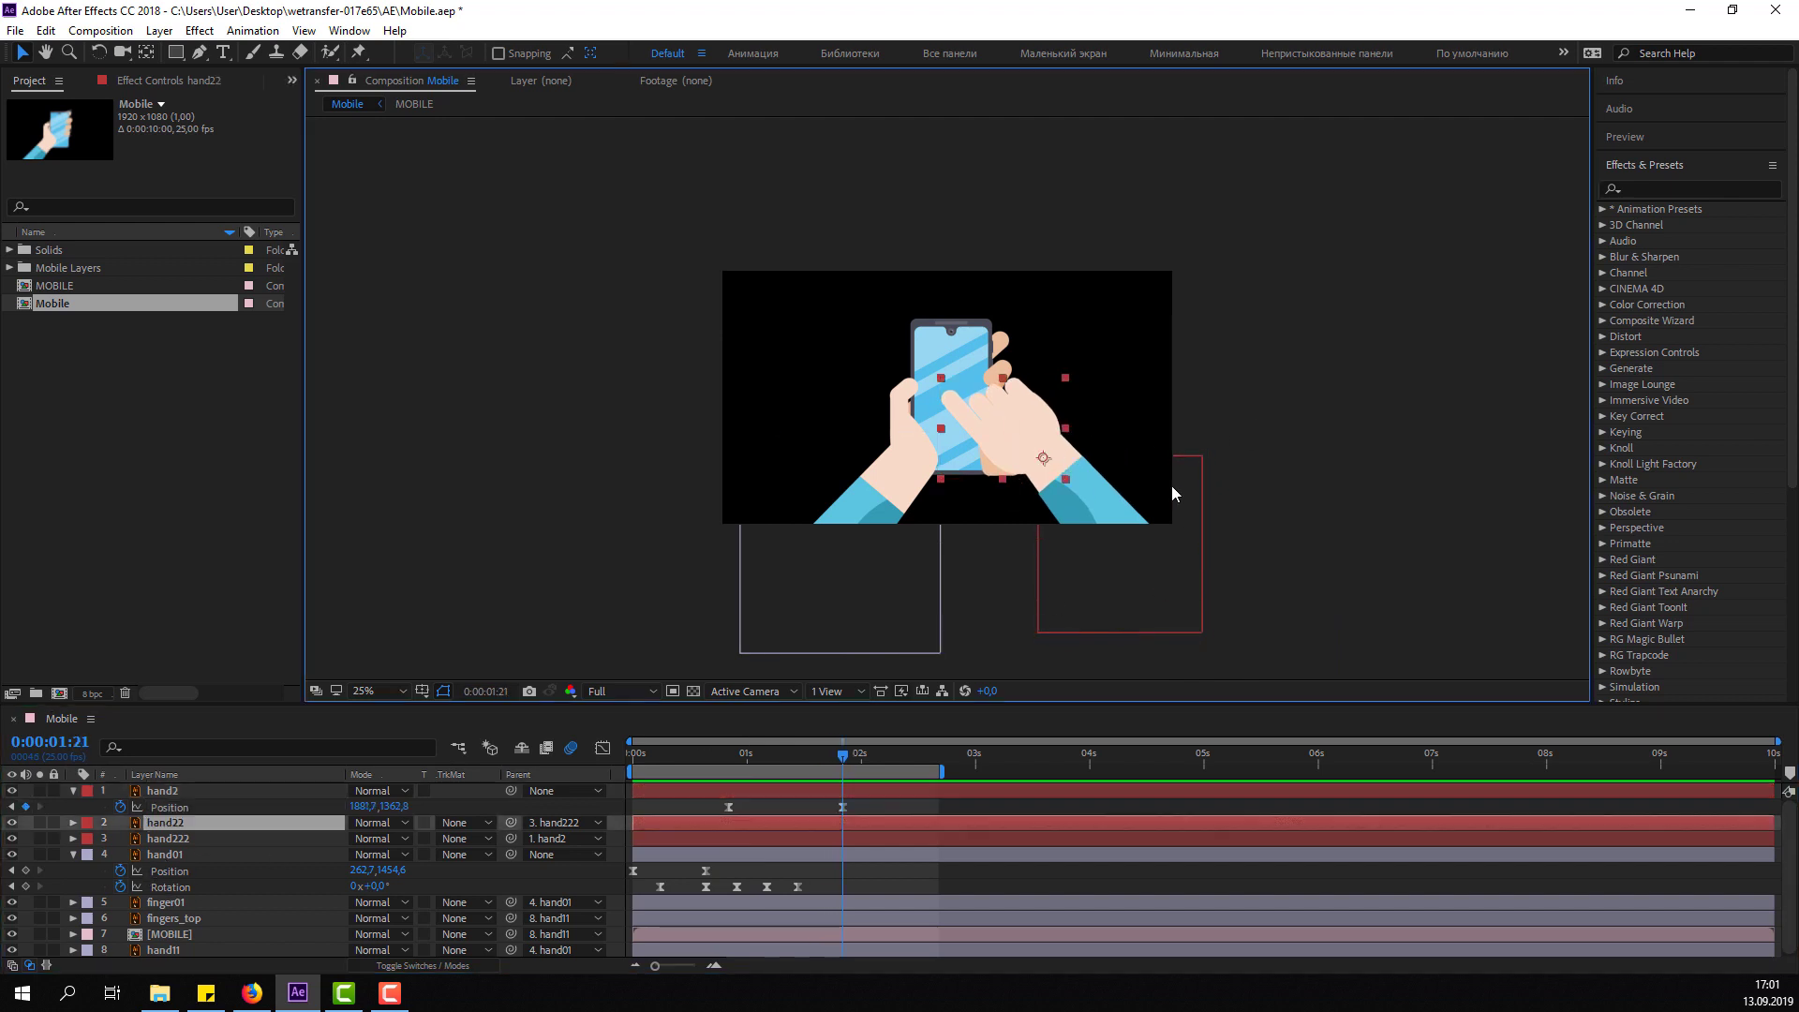
key("r")
left_click_drag(375, 839, 375, 838)
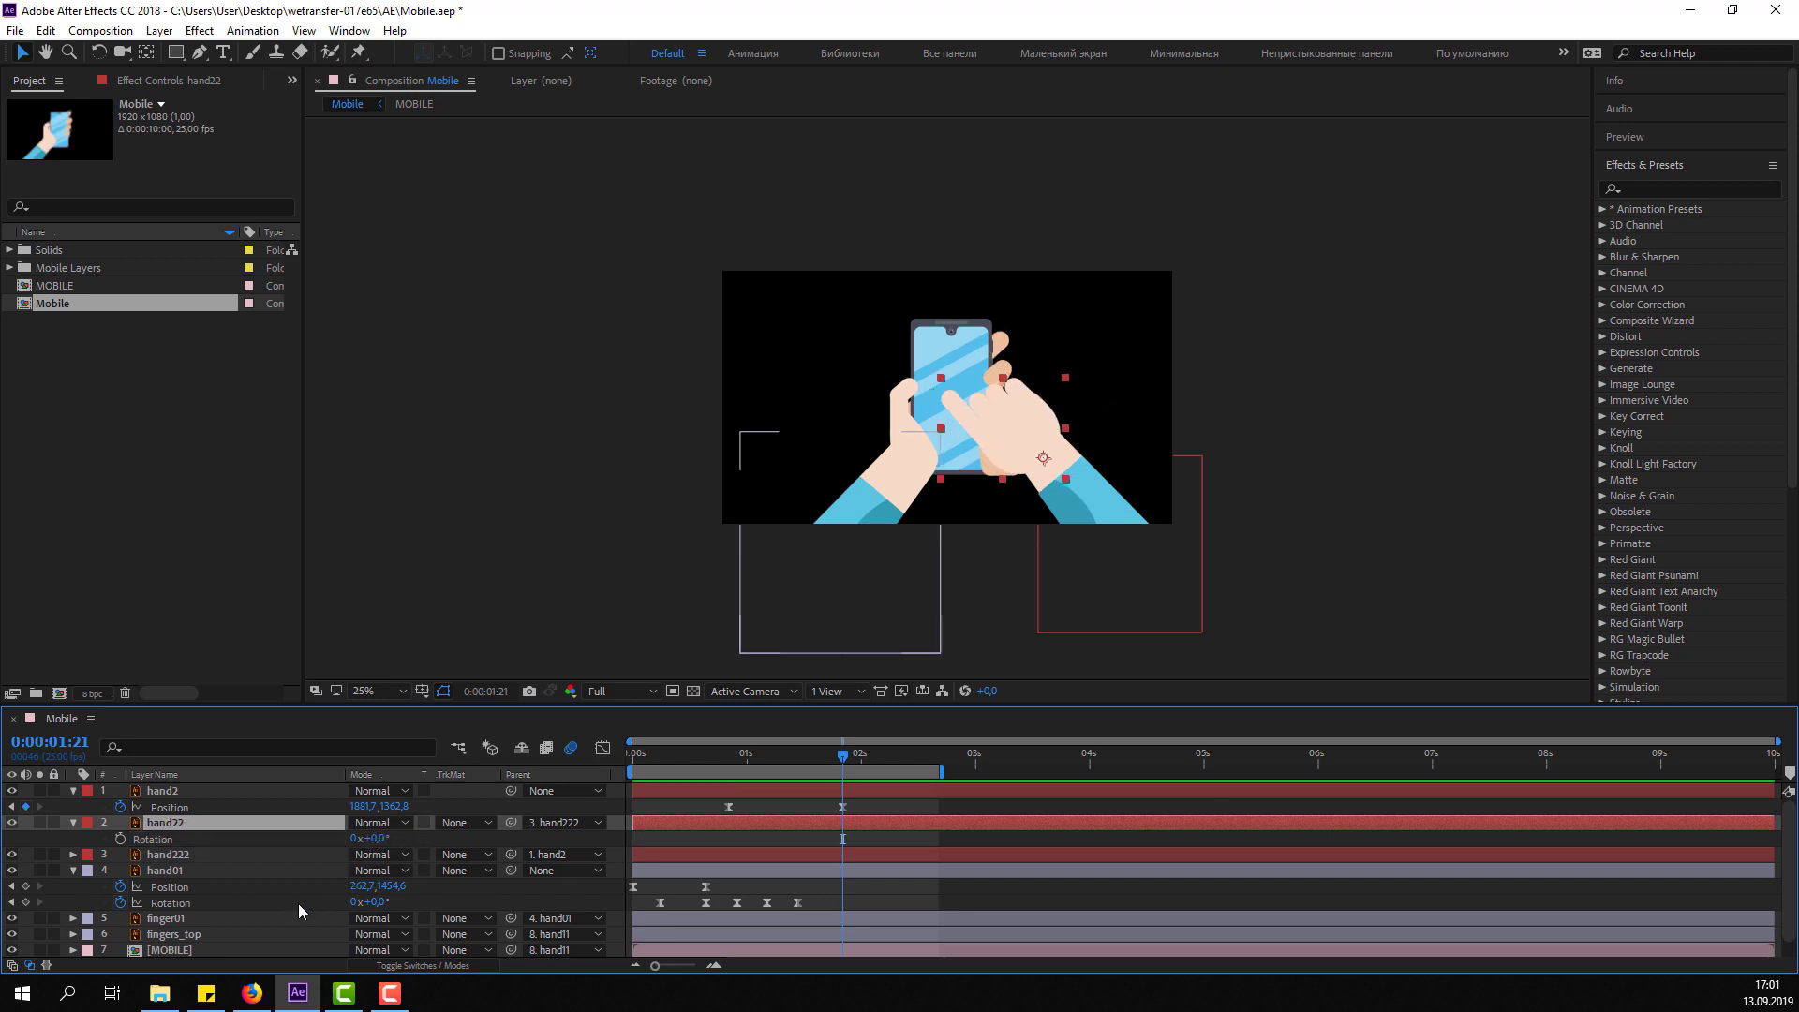
left_click(120, 840)
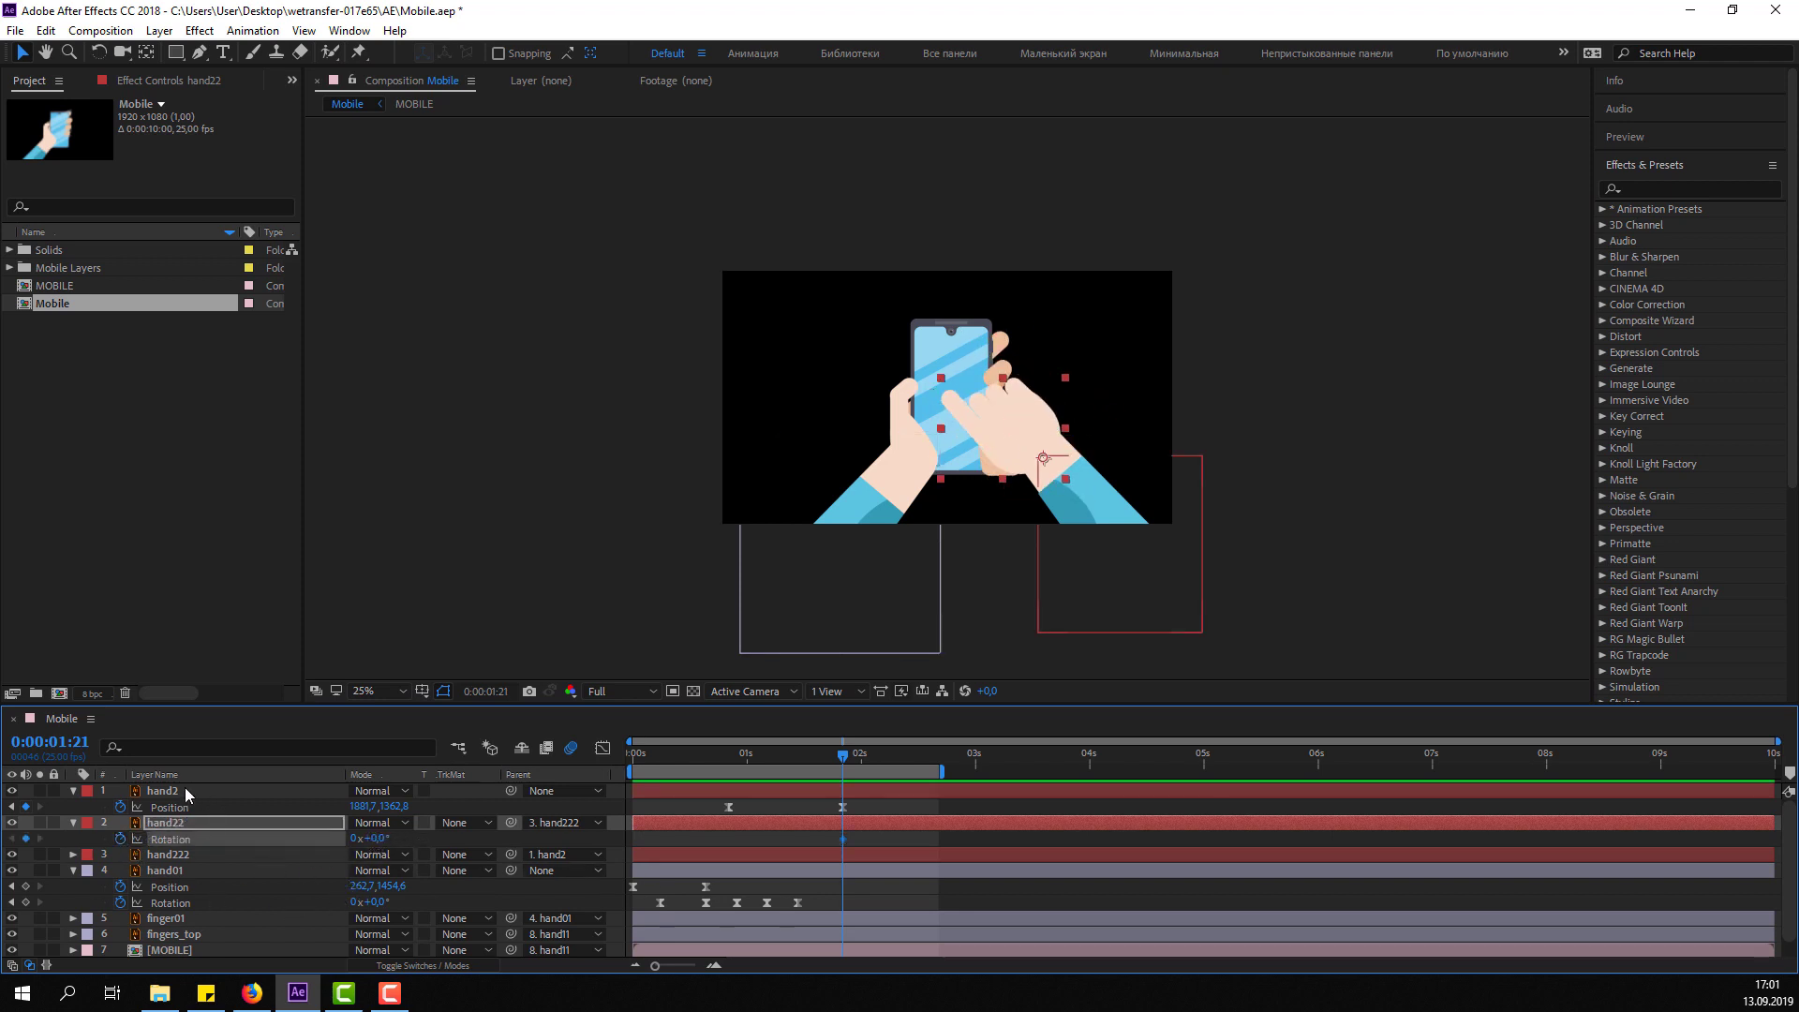
left_click(184, 790)
key("shift+r")
left_click(121, 823)
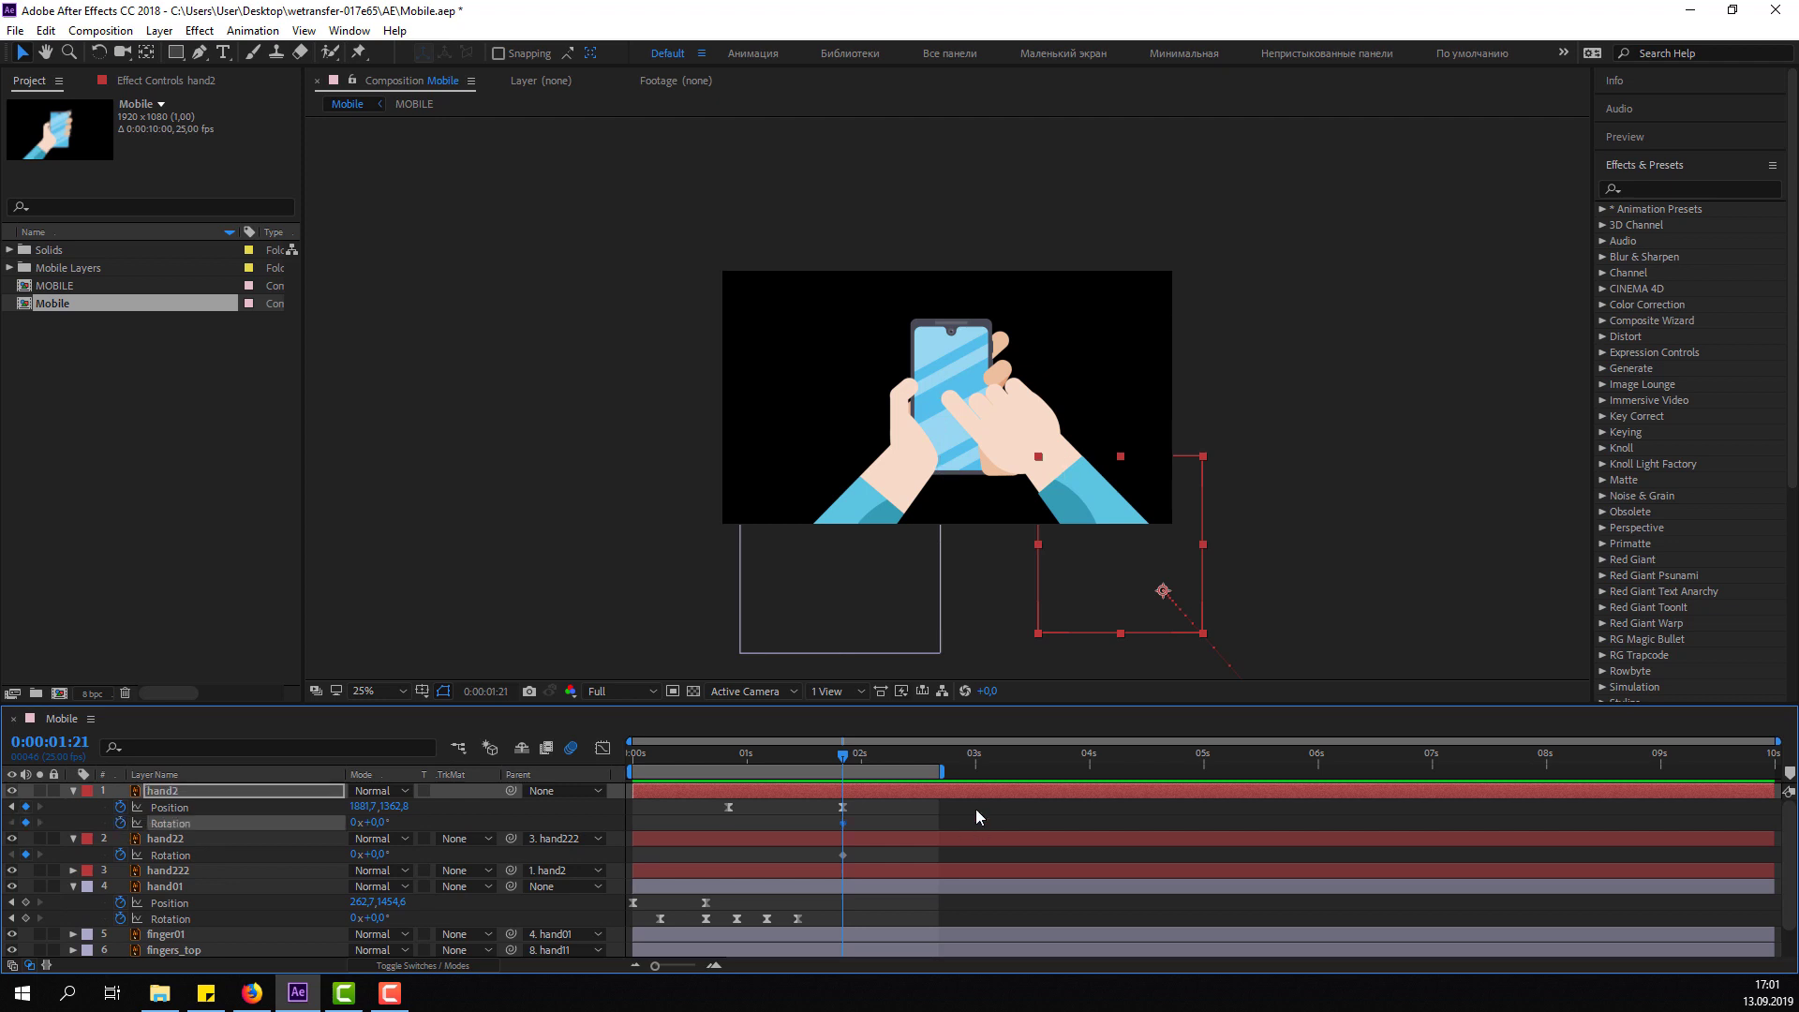
left_click(960, 808)
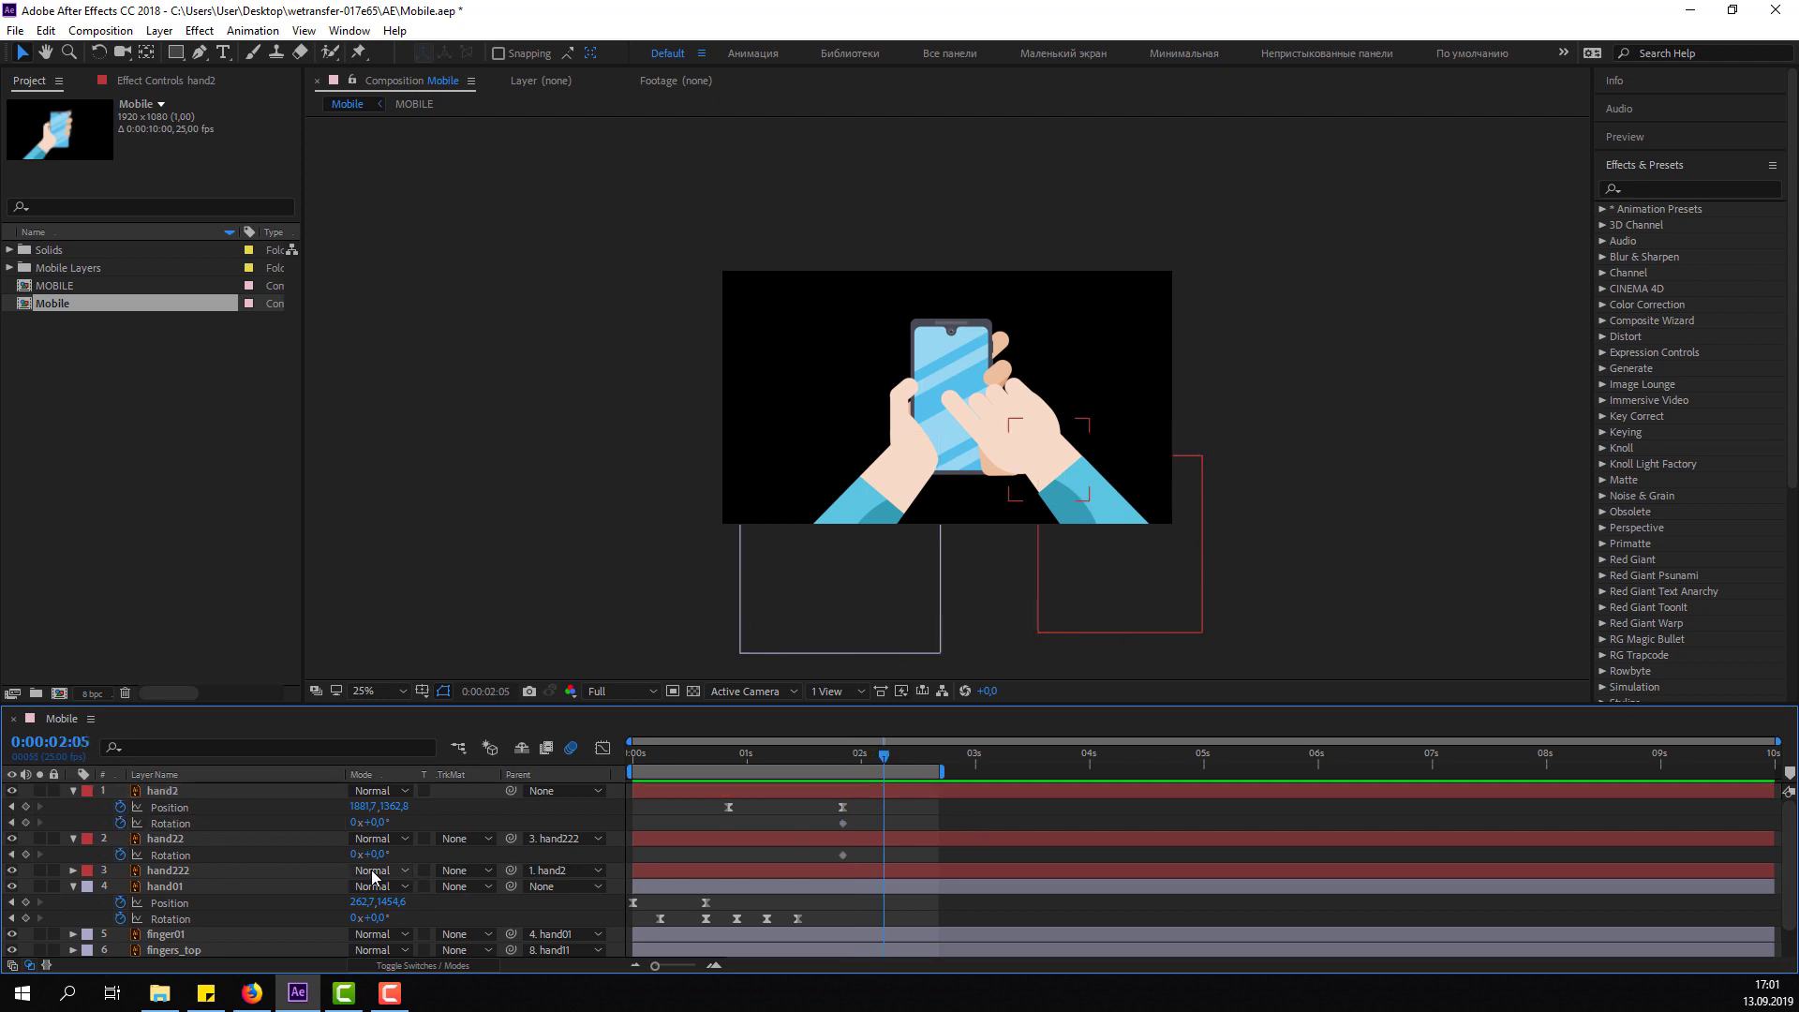
Add wiggle rotation keys—hand22 at 22° at 2:05, hand2 around 2:11—then select hand22's keys.
left_click_drag(379, 857, 384, 822)
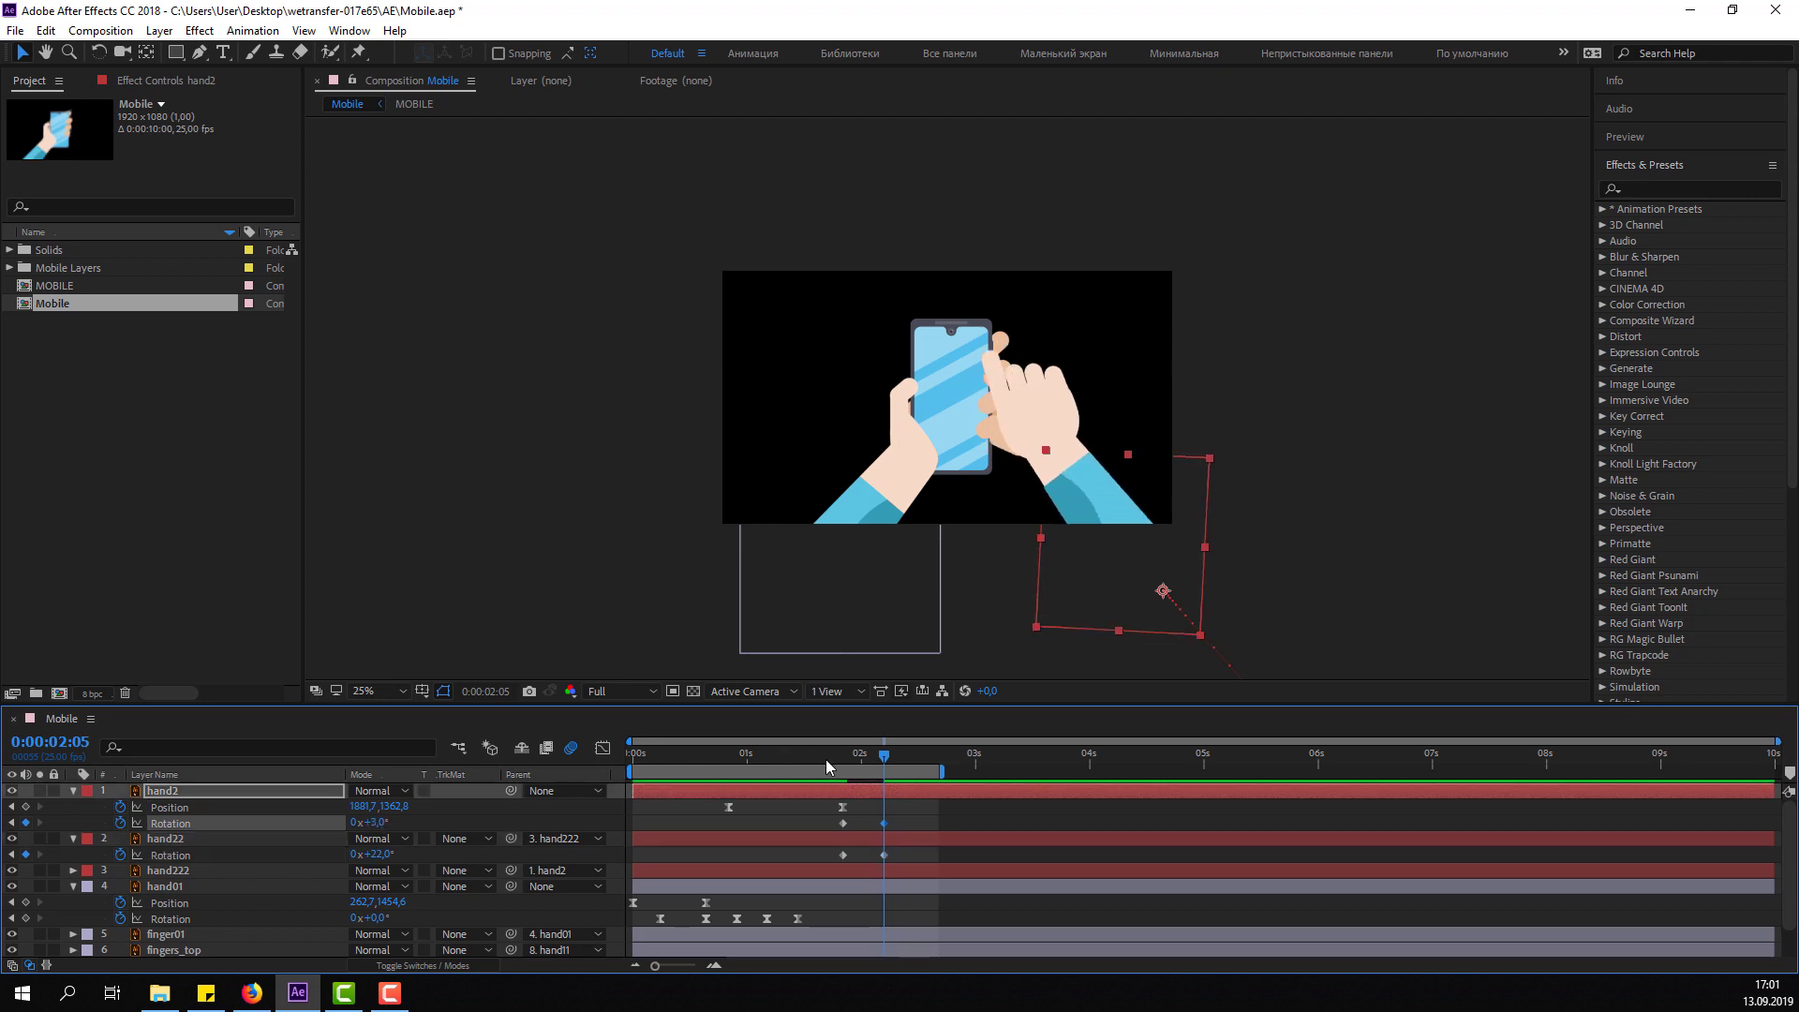
left_click_drag(851, 761, 922, 767)
mouse_move(376, 822)
left_mouse_down()
mouse_move(359, 867)
mouse_move(403, 843)
mouse_move(375, 825)
left_mouse_up()
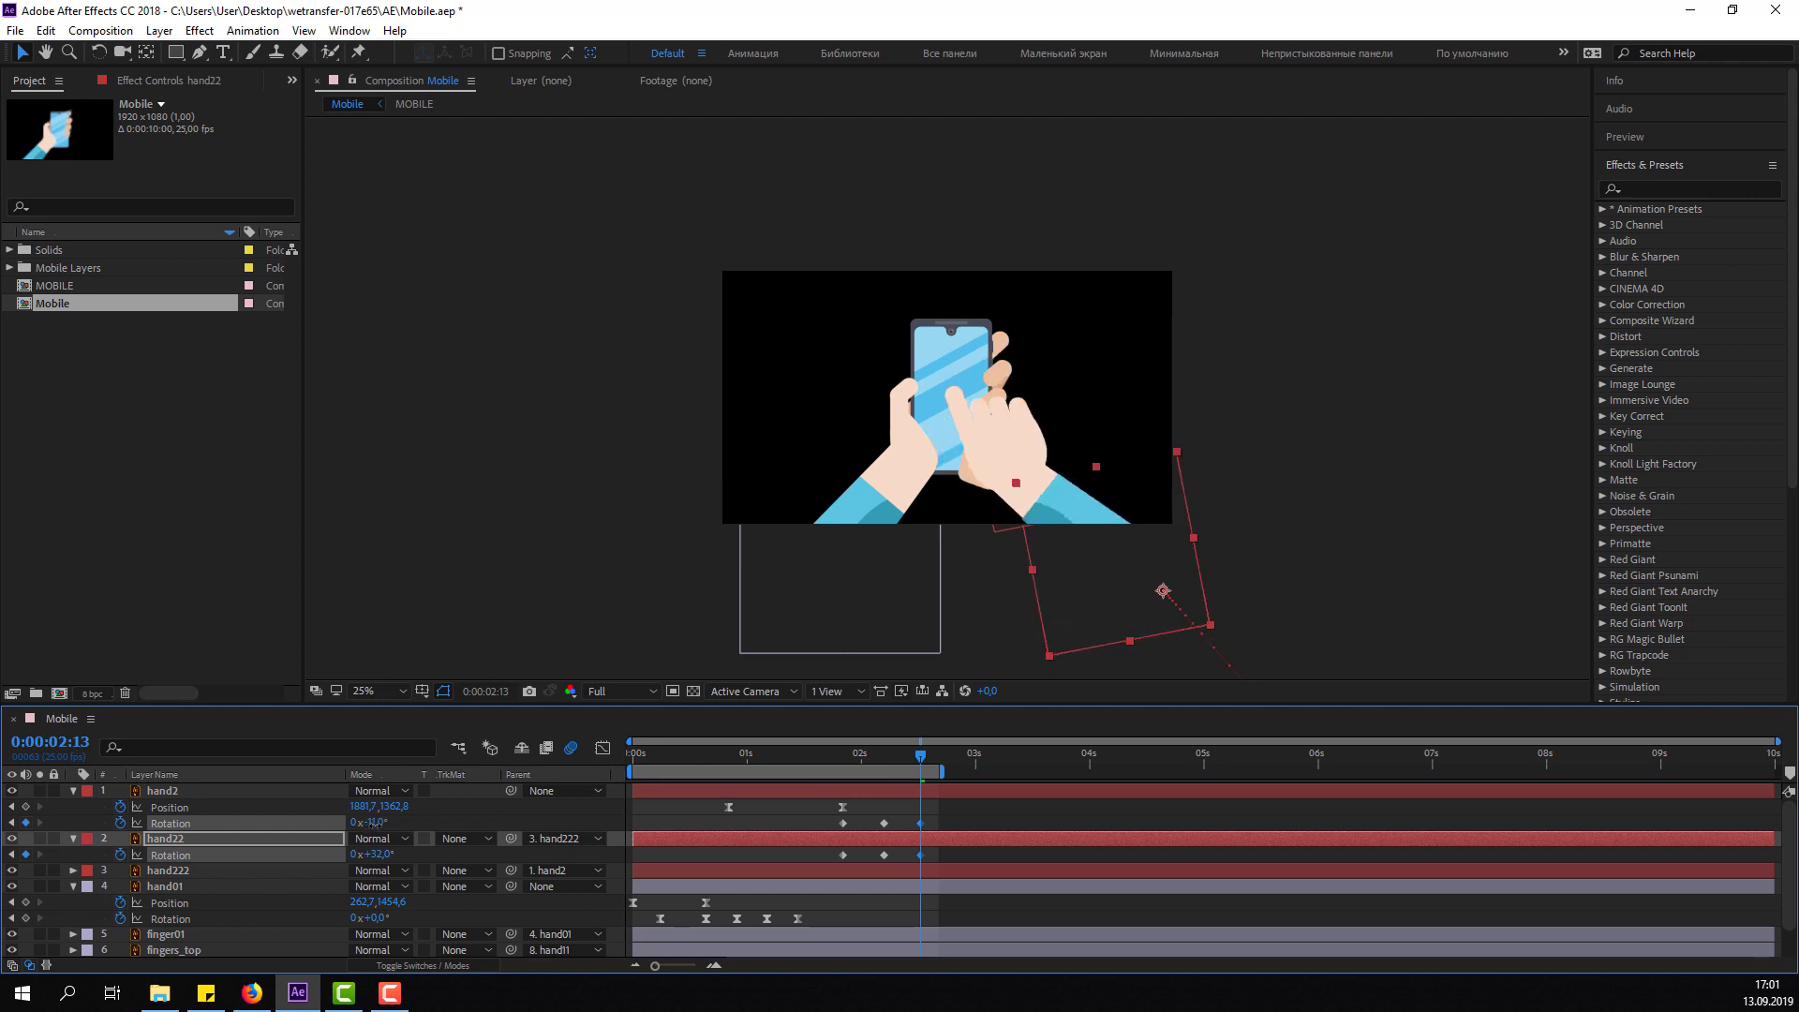
left_click_drag(864, 773, 983, 770)
left_click_drag(843, 854, 843, 853)
Apply Easy Ease to the selected hand22 Rotation keyframes.
right_click(842, 827)
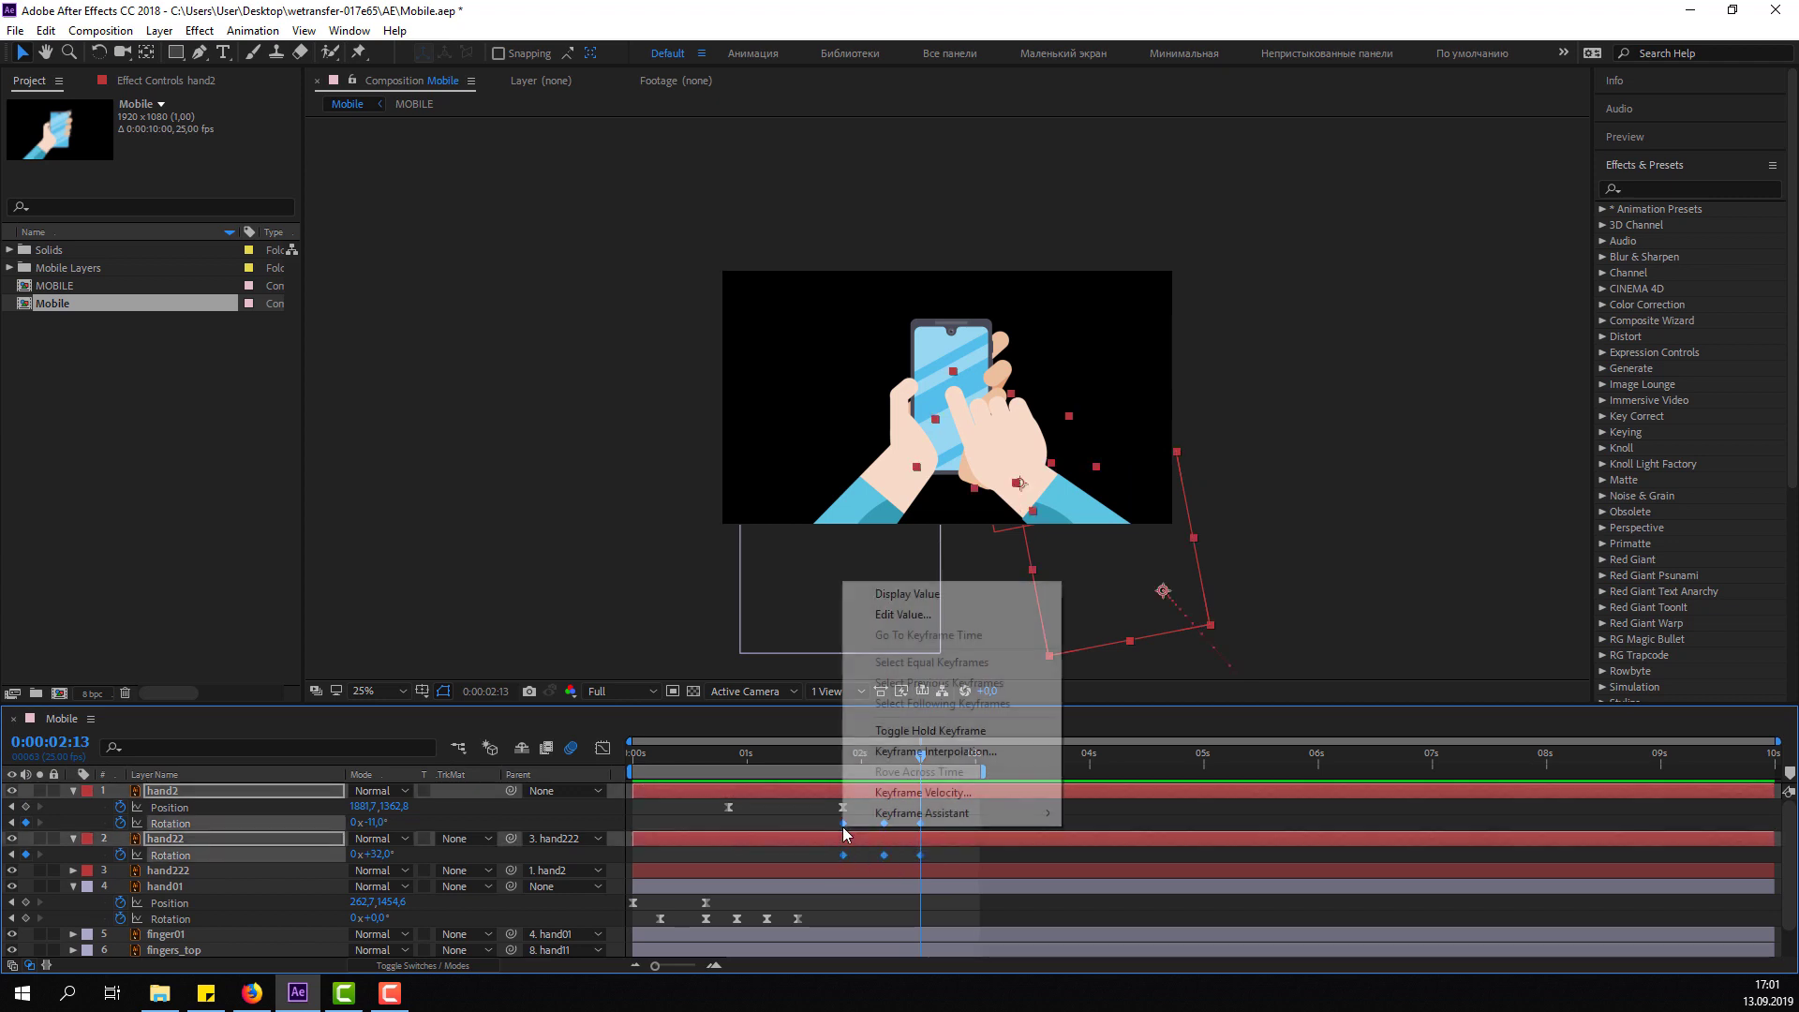
mouse_move(1012, 812)
left_click(1111, 874)
left_click(1078, 823)
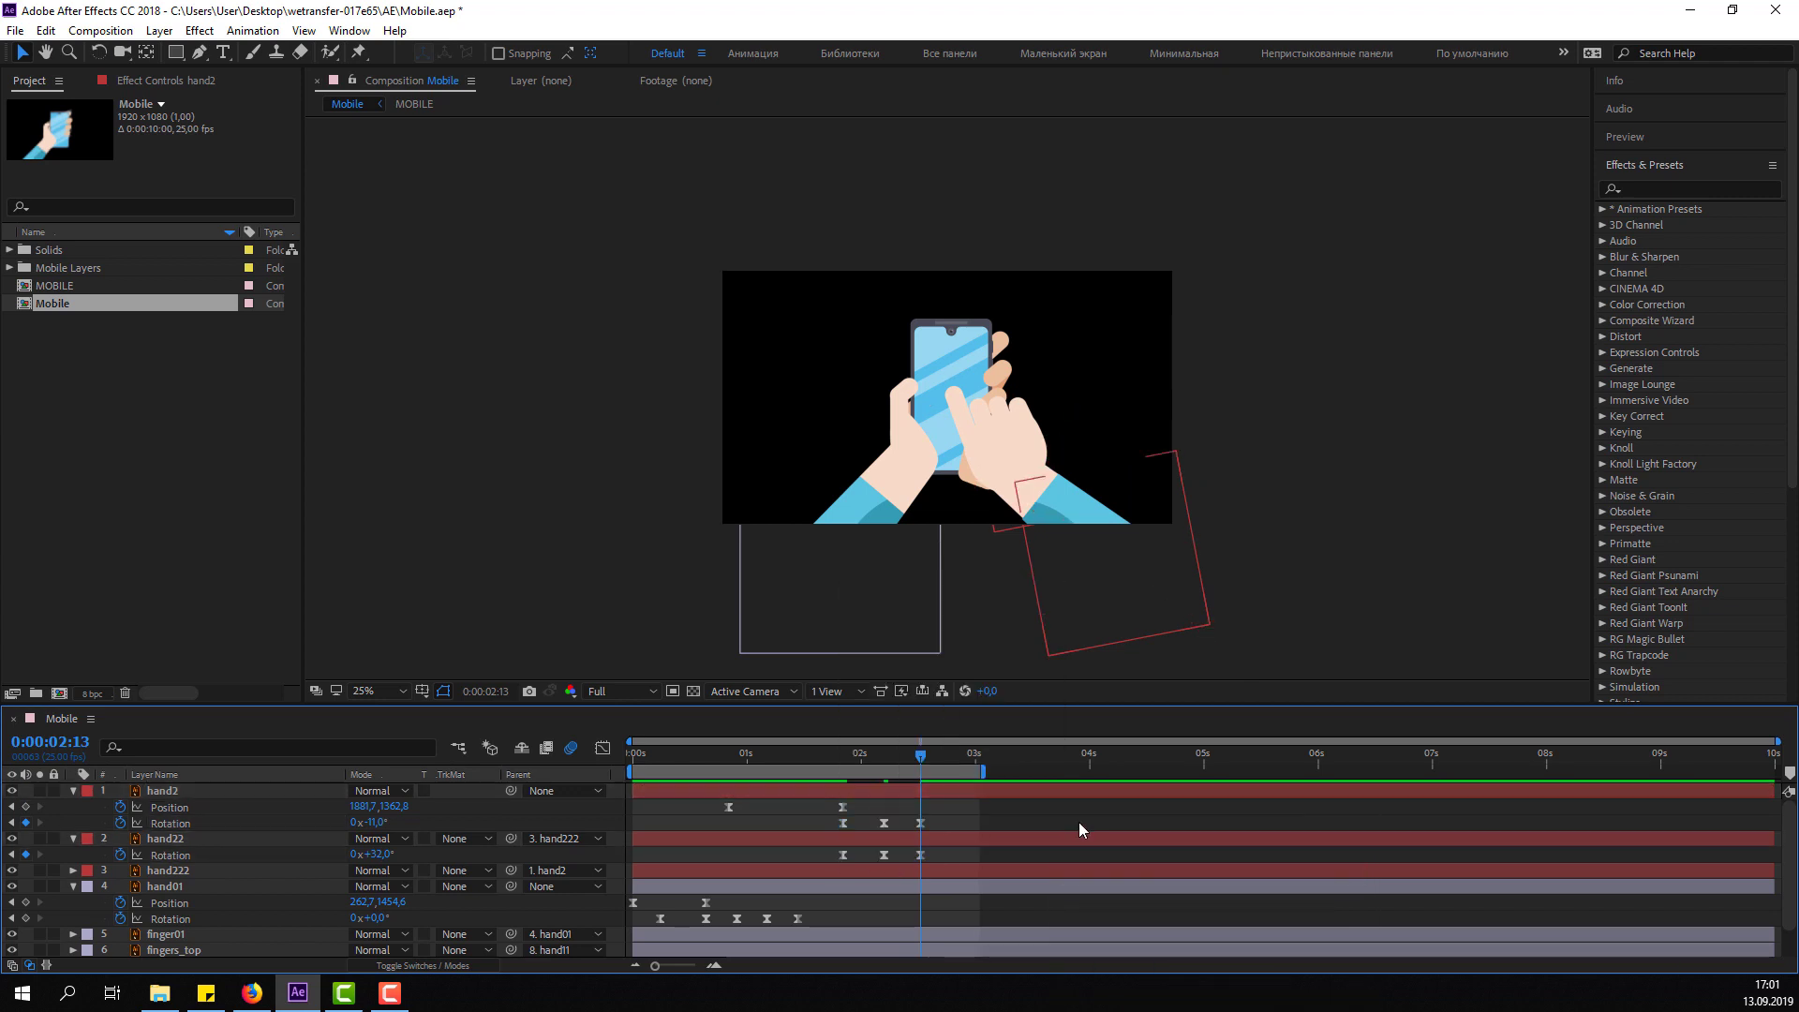
Preview the eased wiggle and step ten frames from 2:13 to 2:23.
key("space")
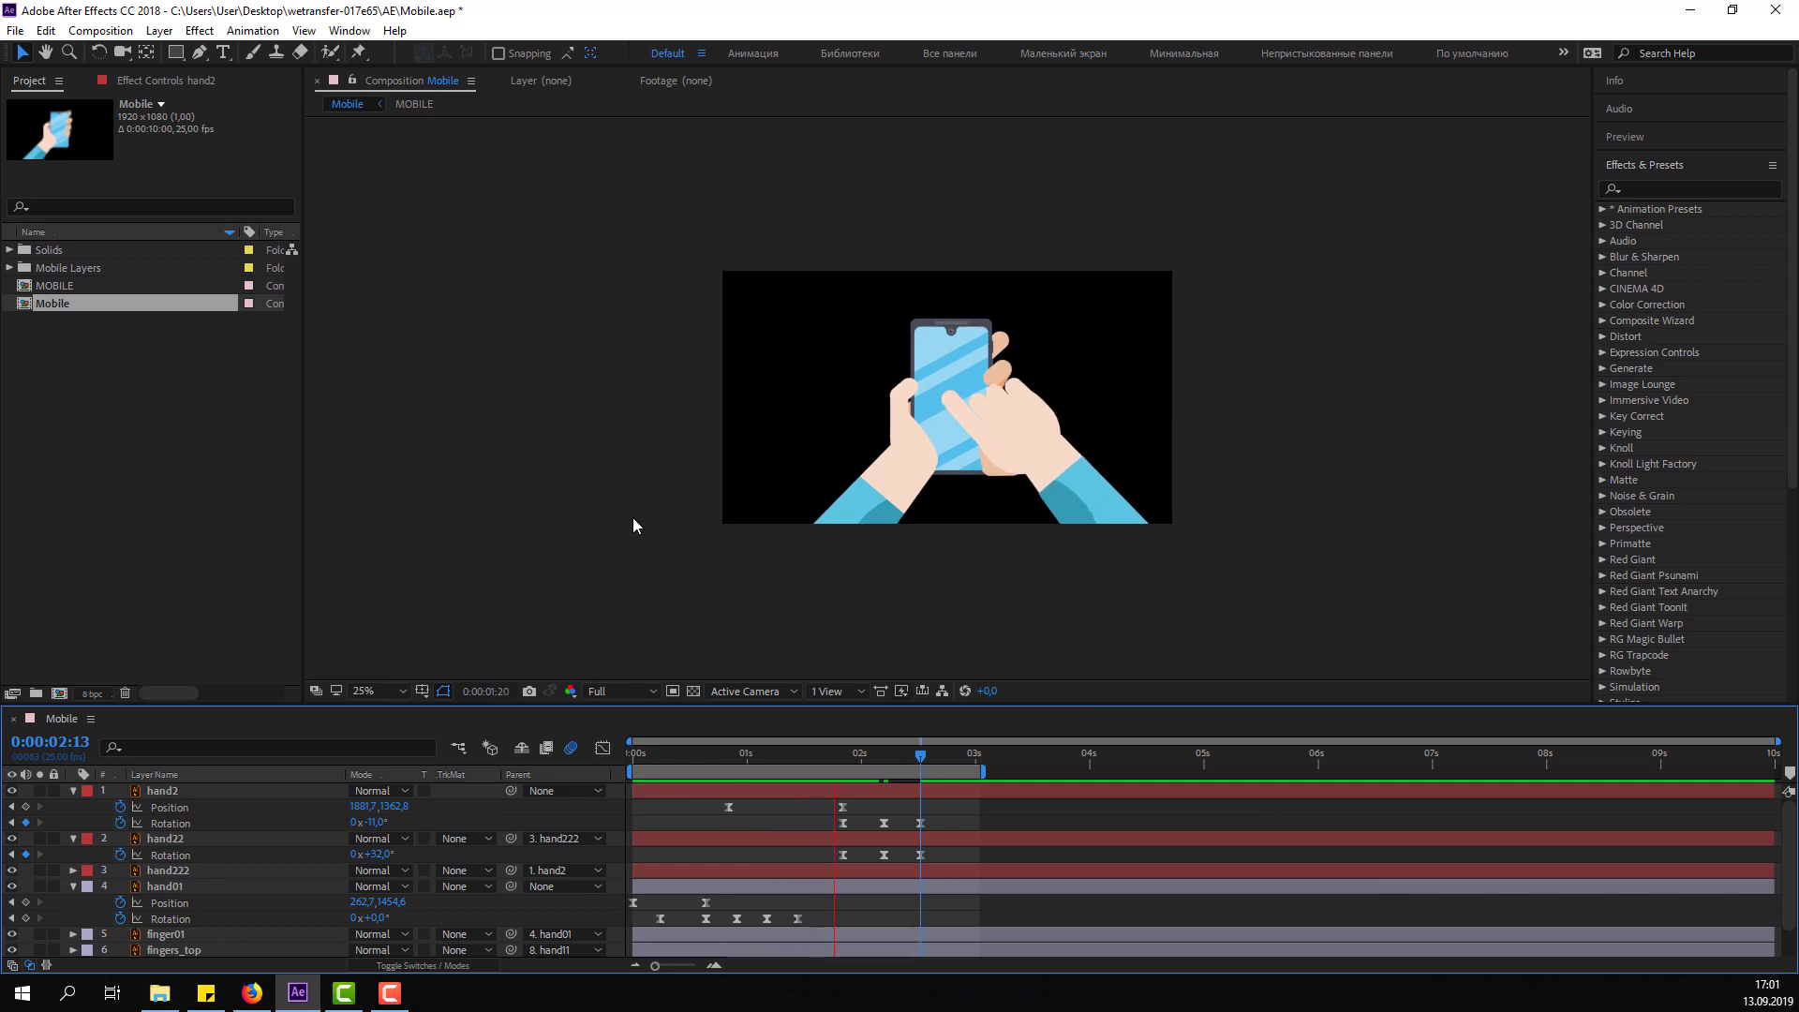
left_click_drag(867, 756, 918, 762)
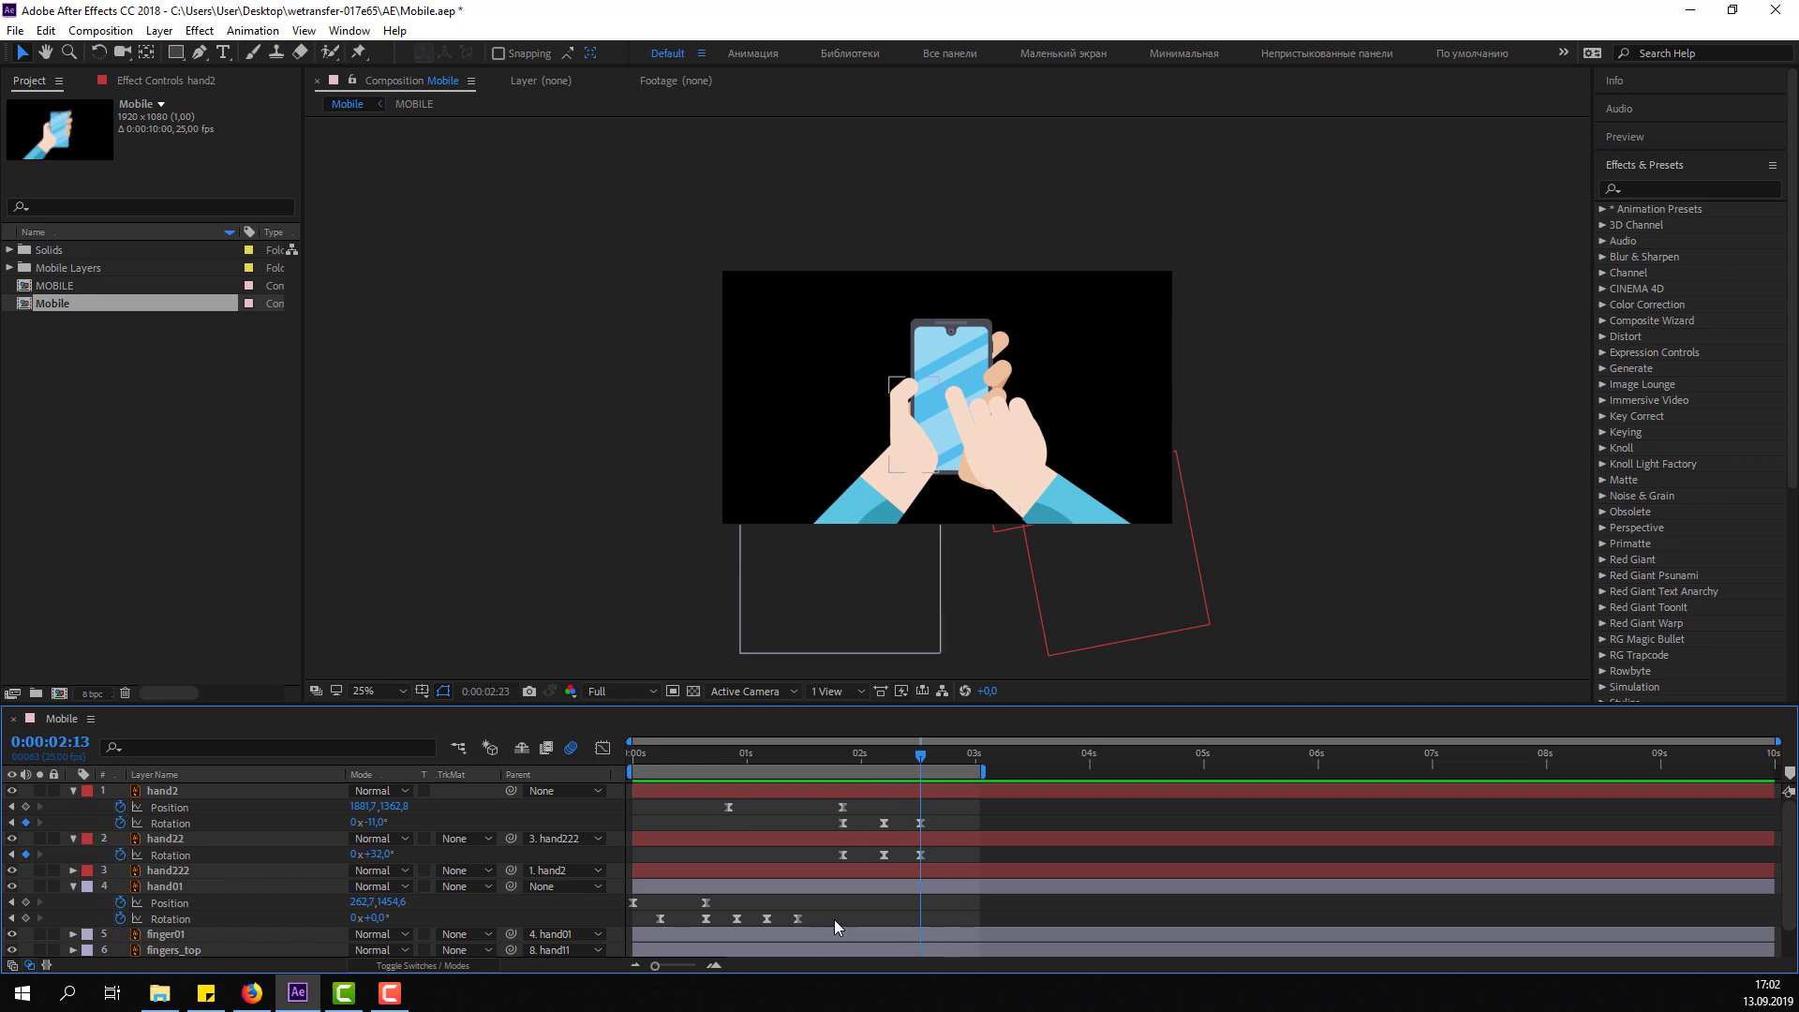
key("shift+Page_Down")
left_click_drag(886, 756, 918, 779)
key("shift+Page_Down")
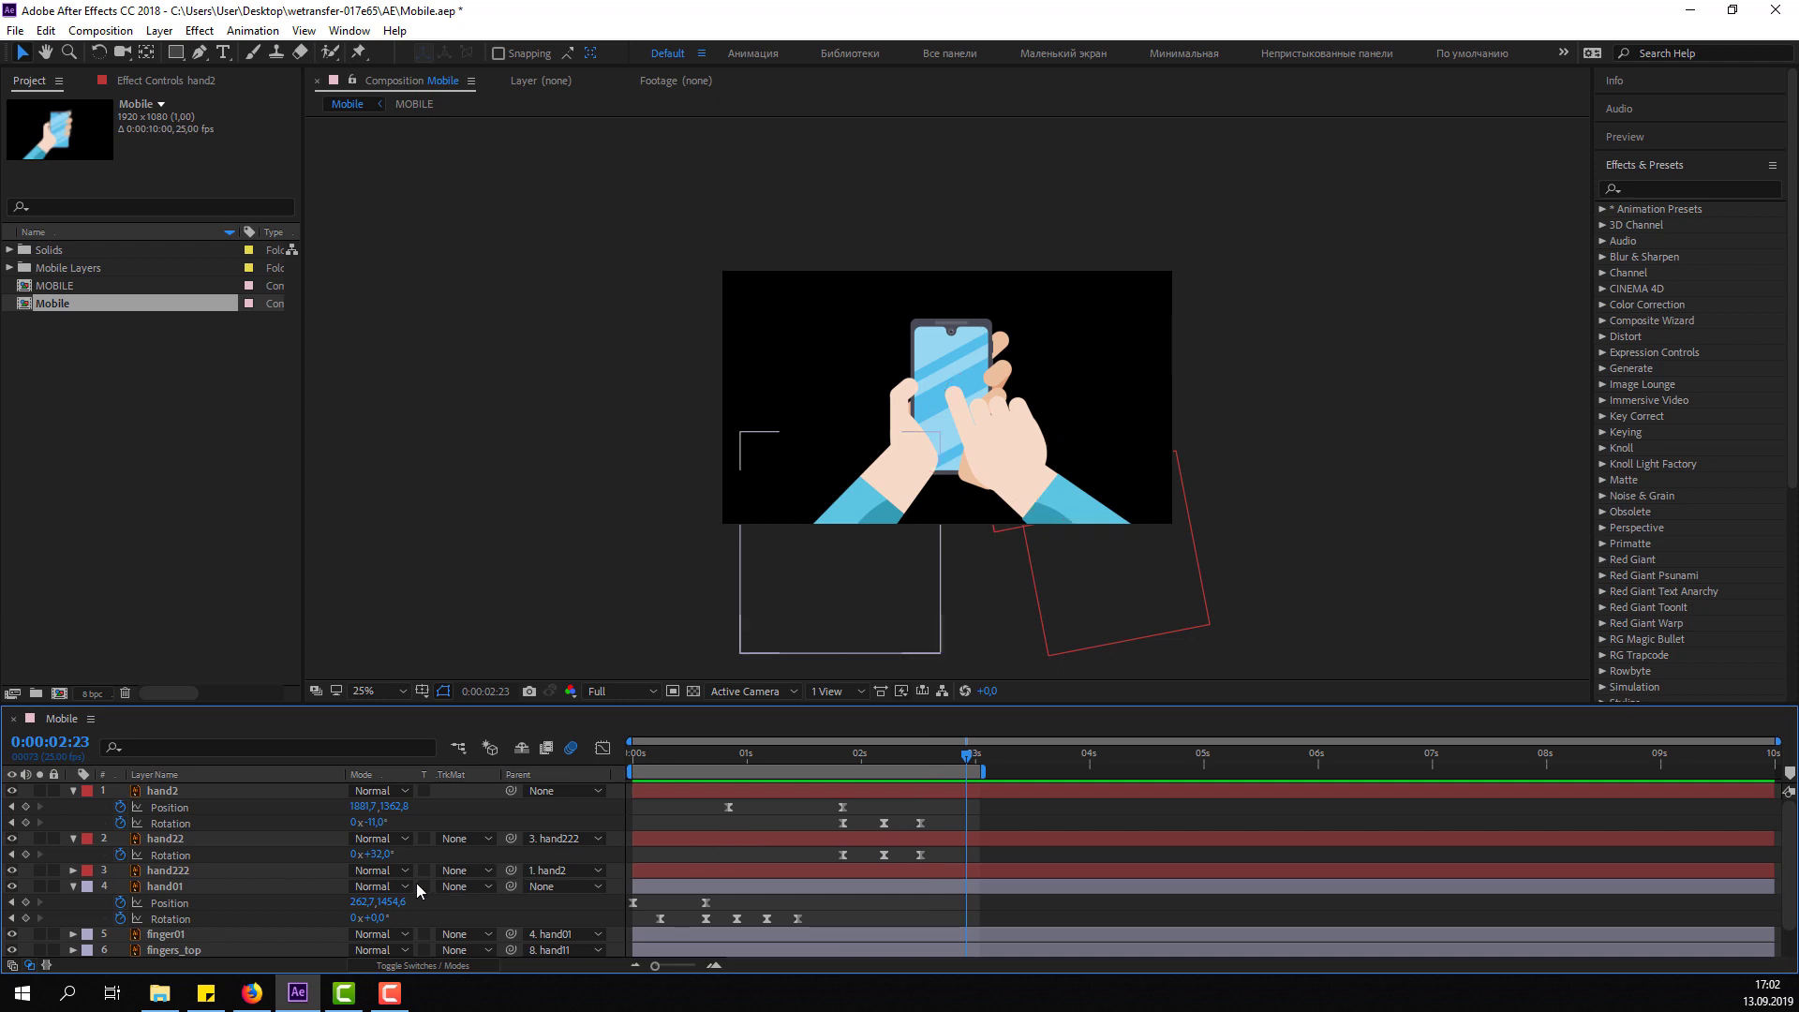
Key hand2 at −3° and hand22 at +21° at 2:23, and start the work area near 1:06.
left_click_drag(380, 825, 374, 854)
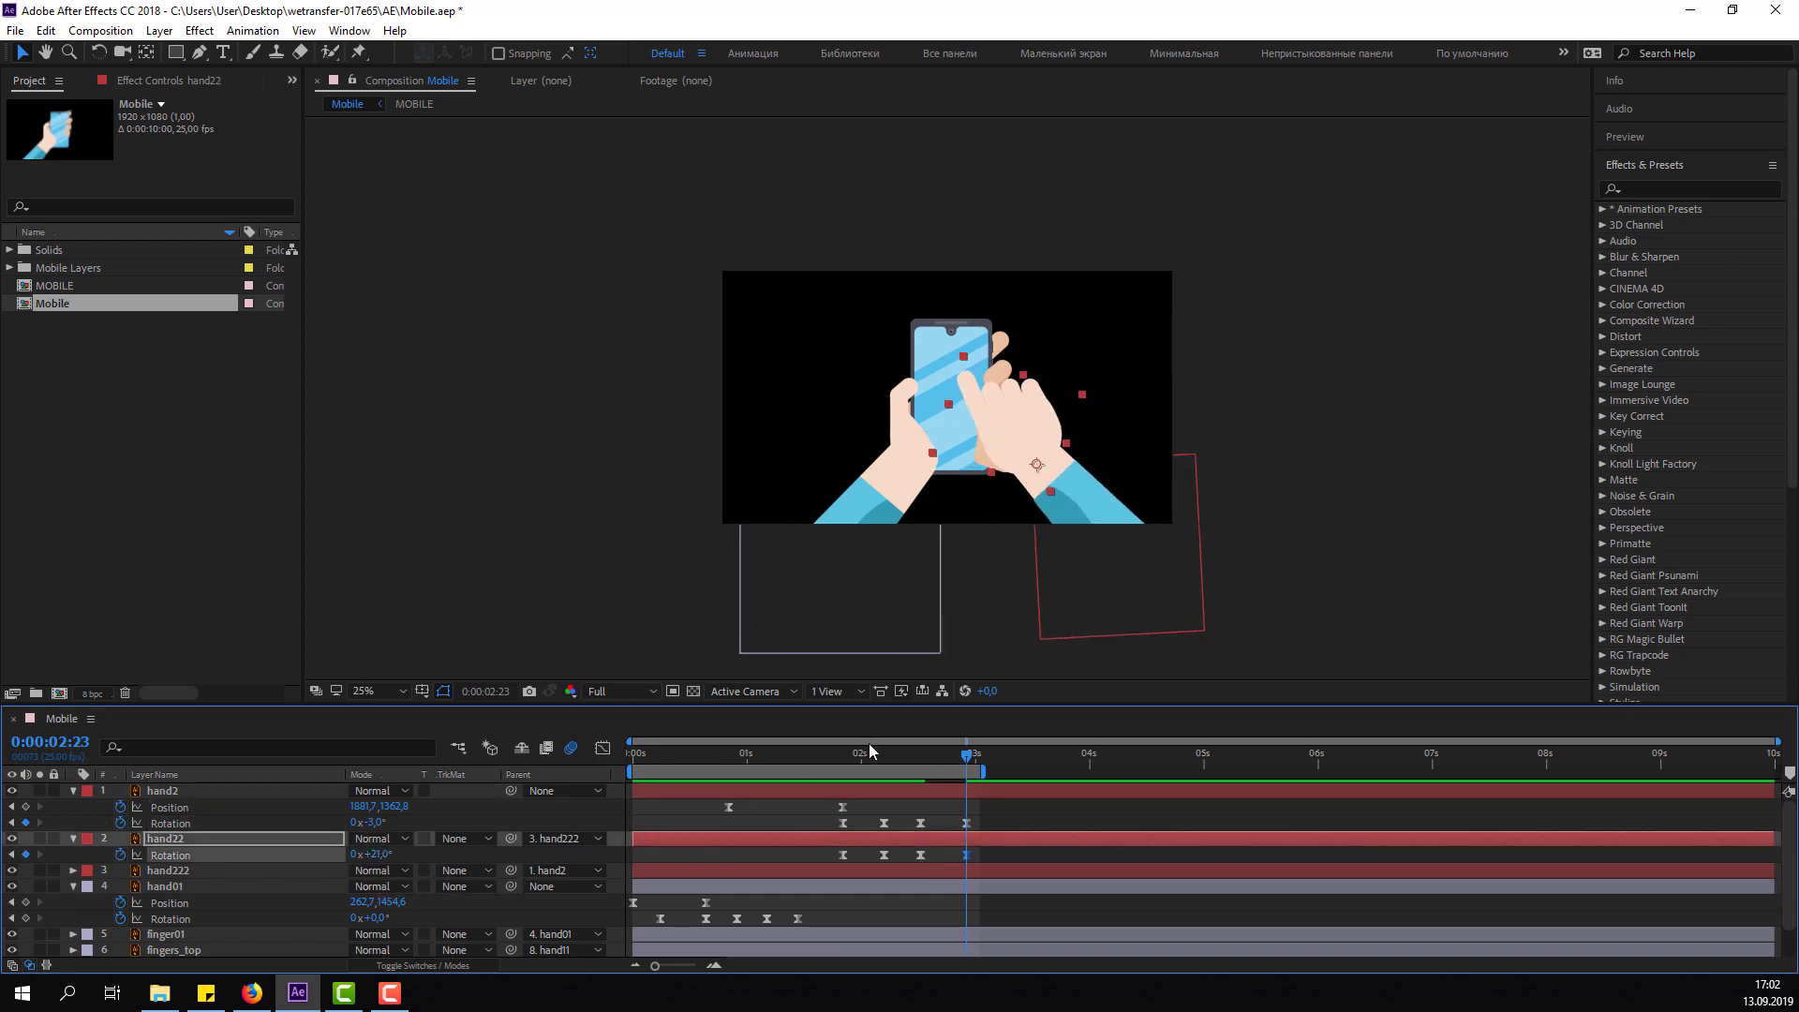
left_click_drag(874, 754, 970, 760)
key("space")
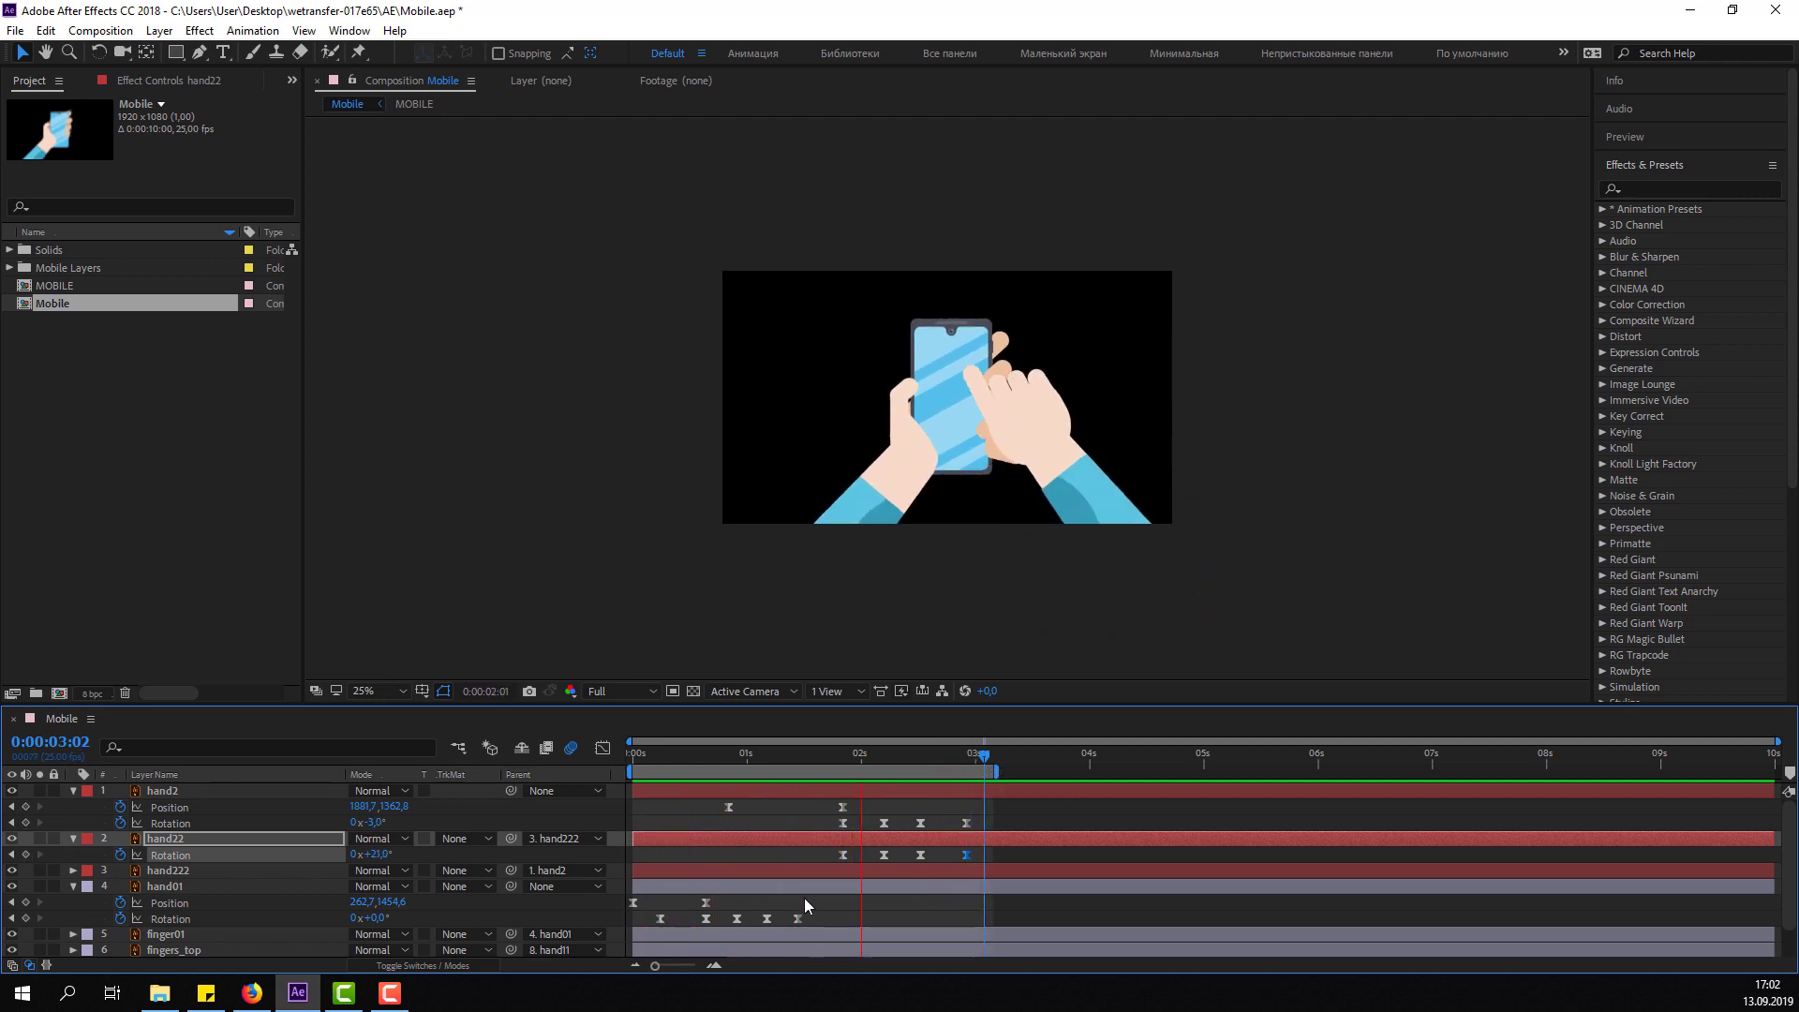
key("space")
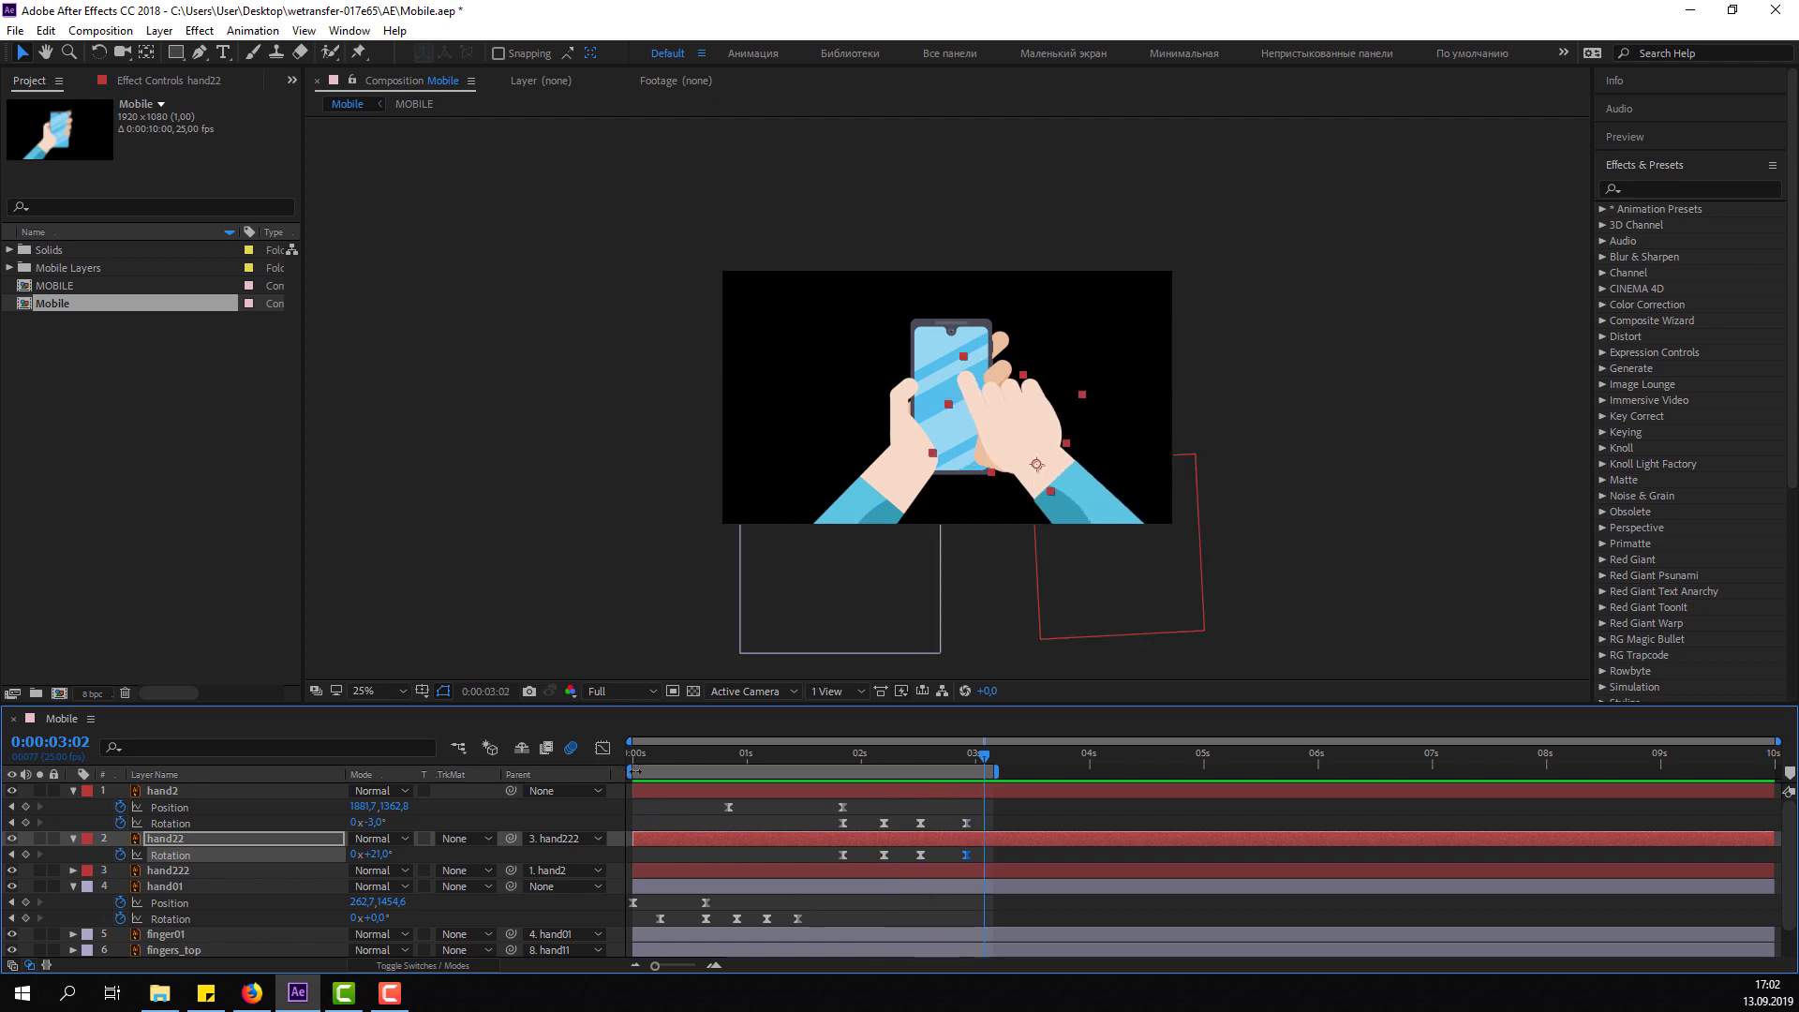
left_click_drag(637, 766, 786, 774)
mouse_move(1026, 817)
left_mouse_down()
mouse_move(839, 861)
mouse_move(859, 878)
left_mouse_up()
In the Graph Editor, lengthen the ease on the first rotation keyframe and preview.
left_click(603, 749)
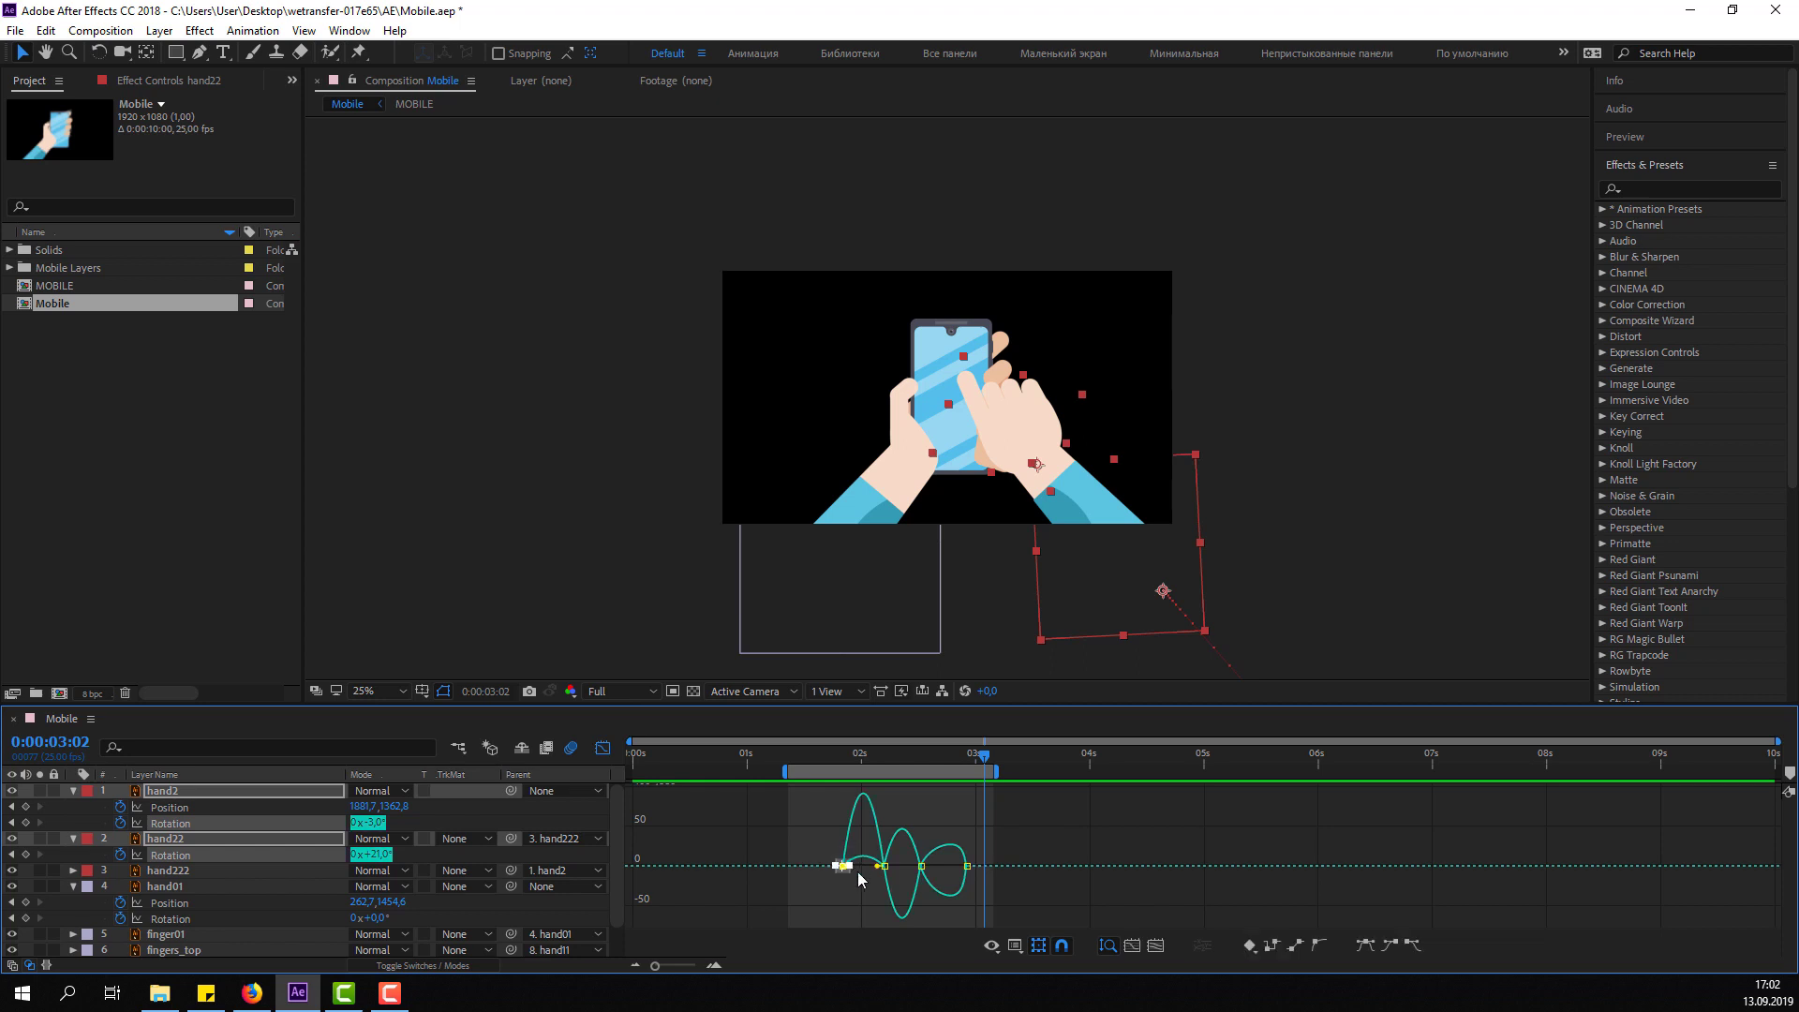
scroll(841, 865, "up", 6)
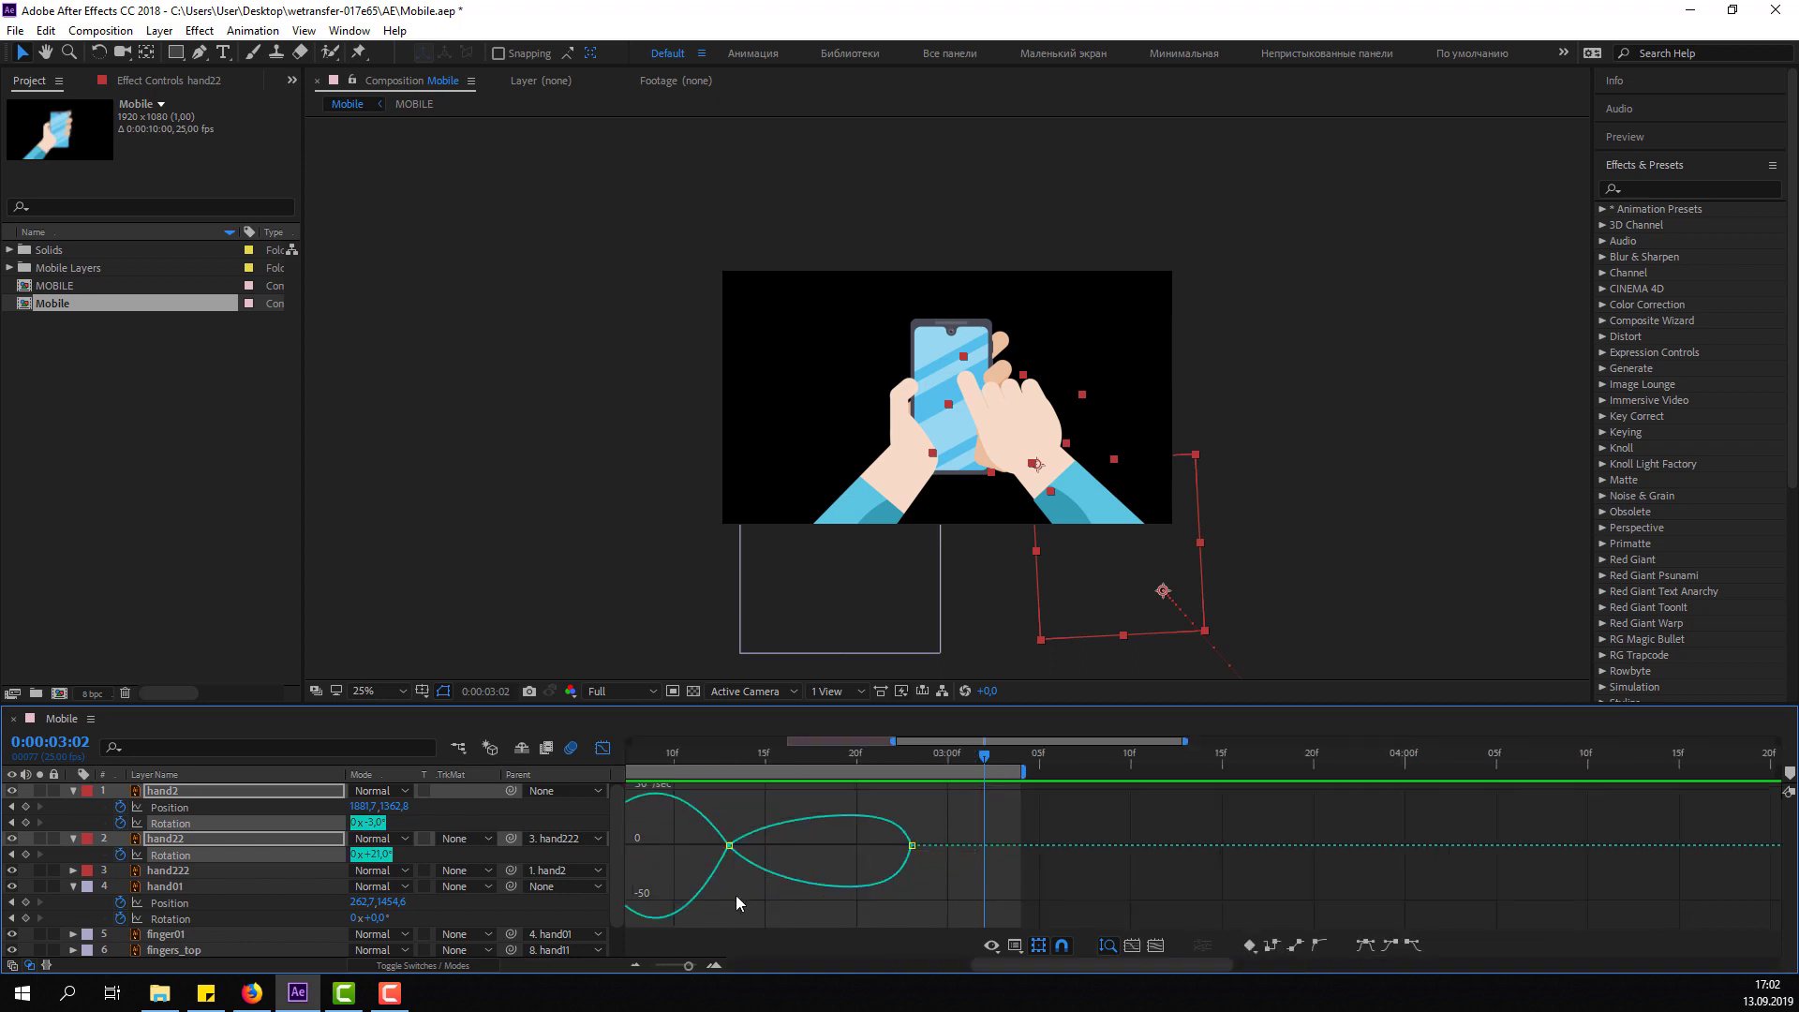
left_click_drag(838, 866, 819, 871)
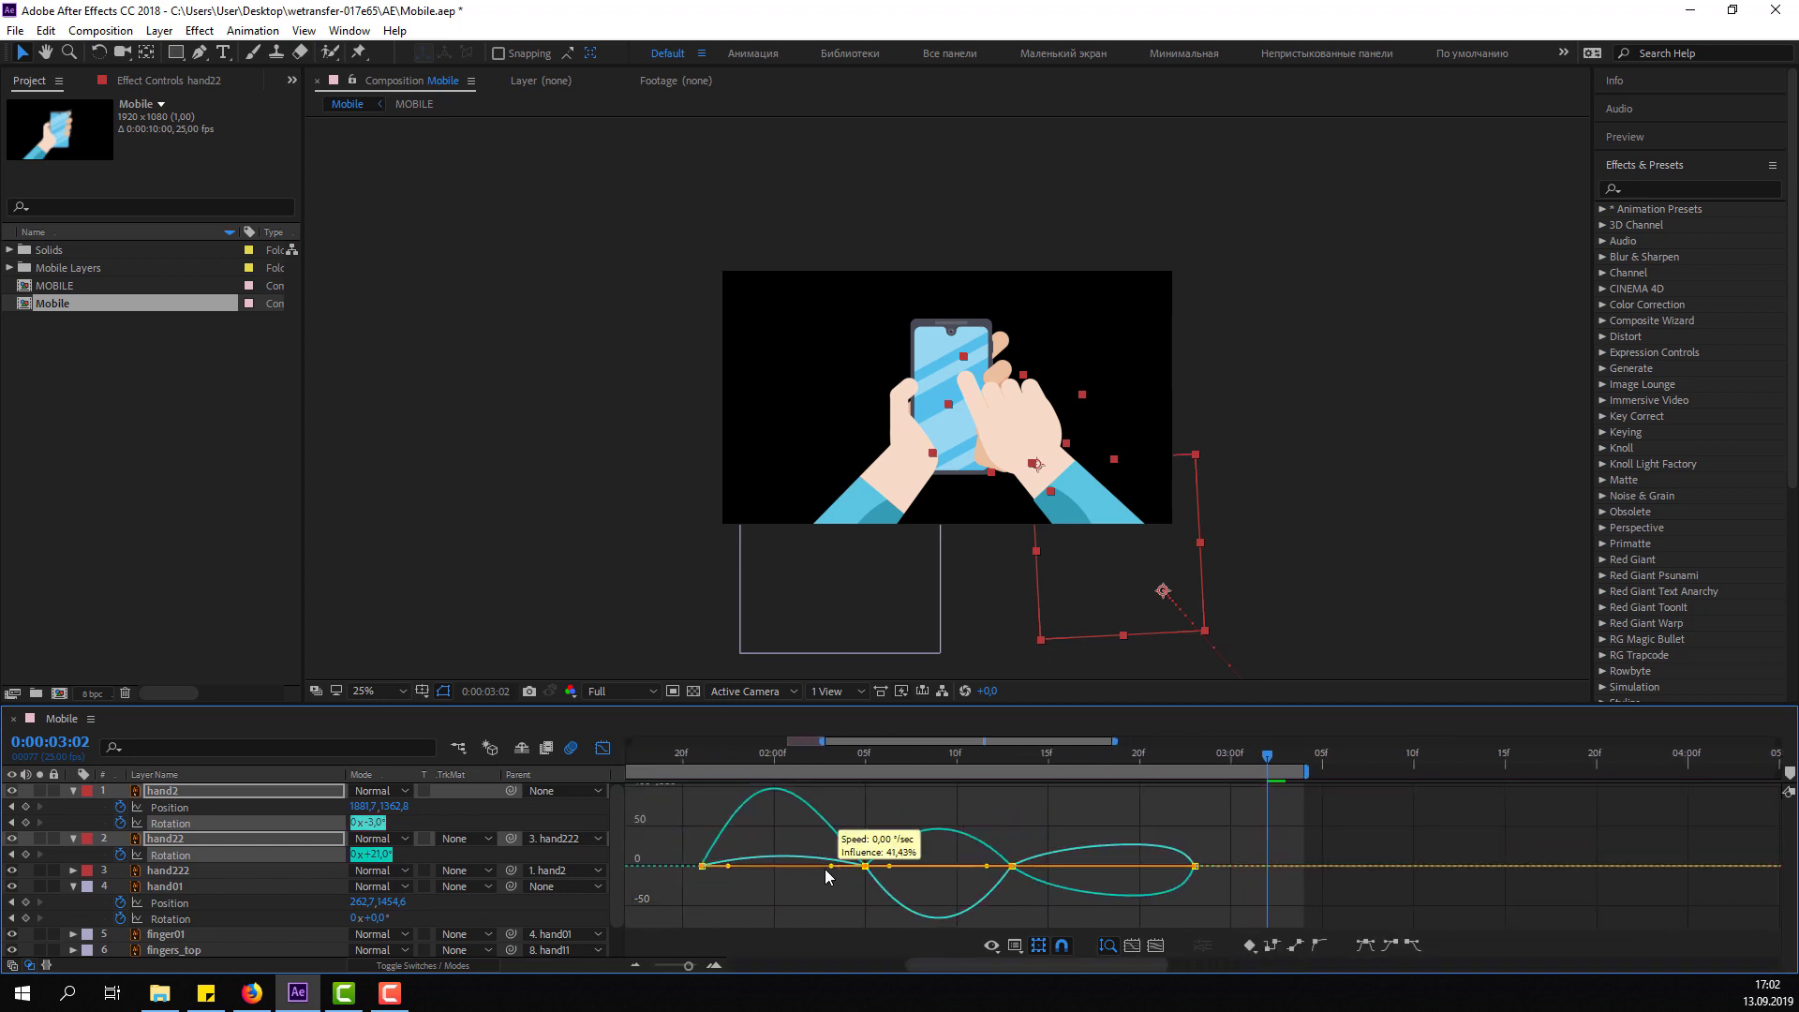
key("space")
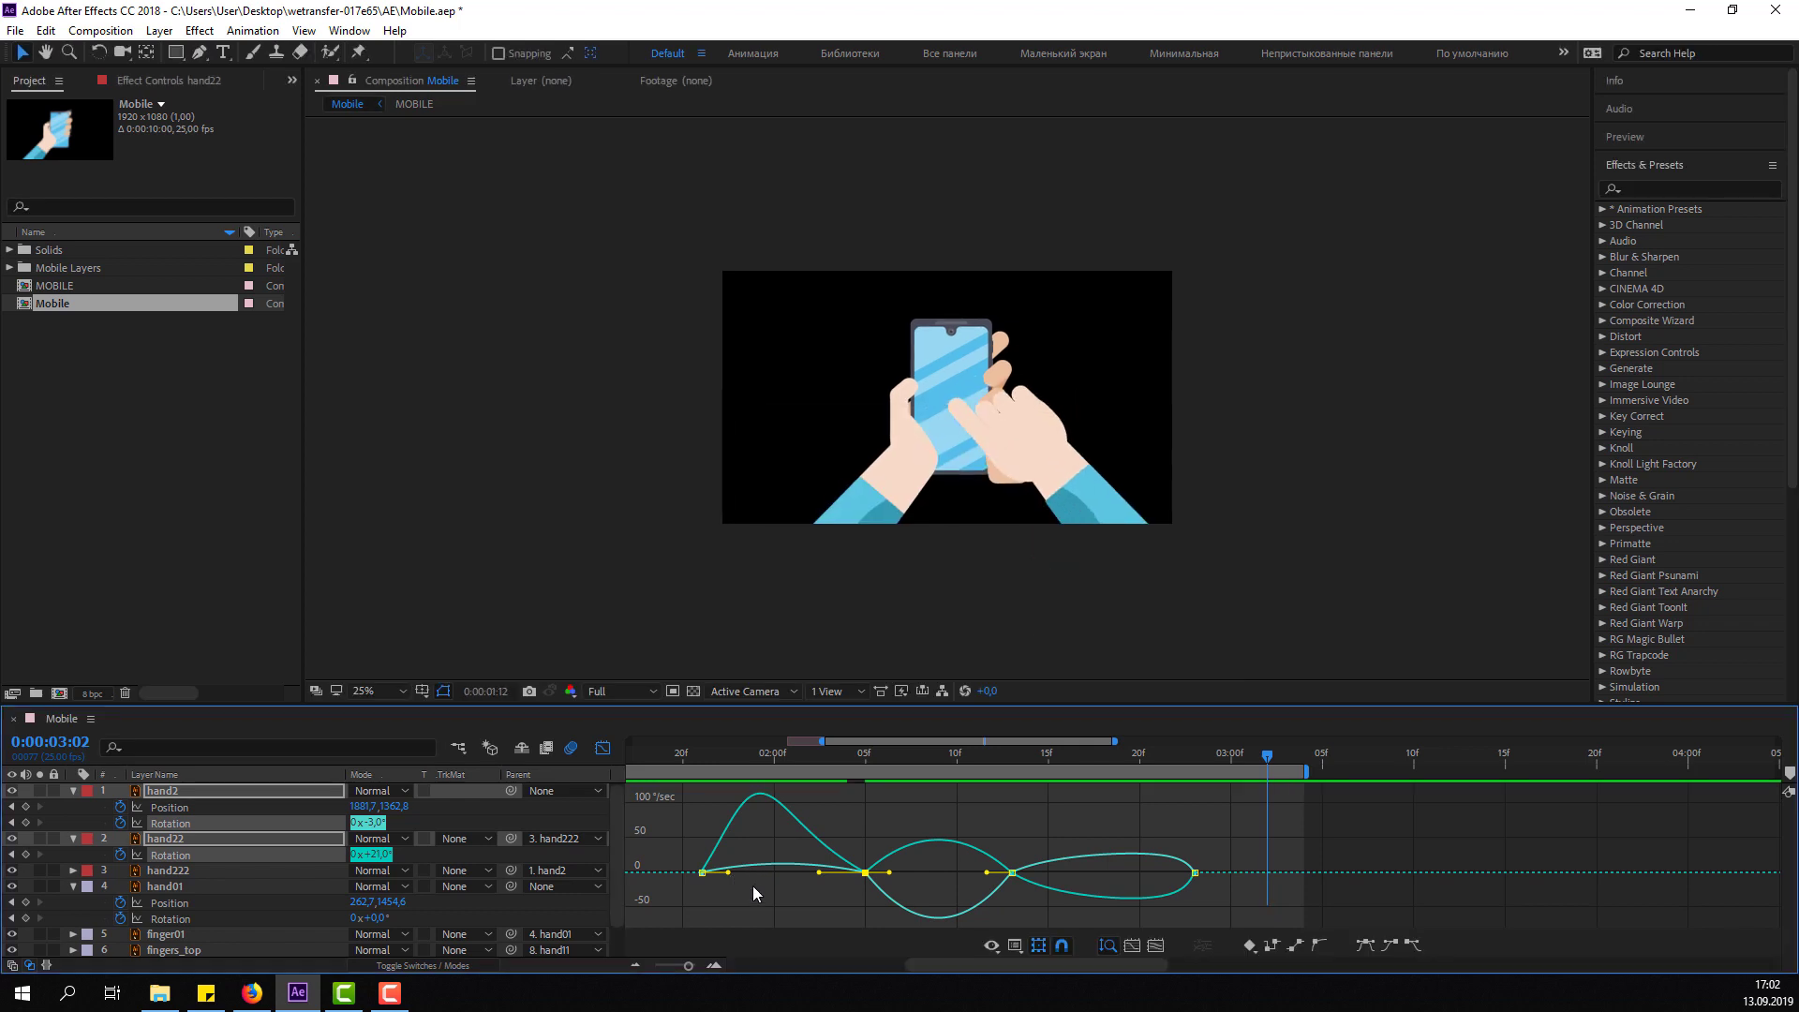
key("space")
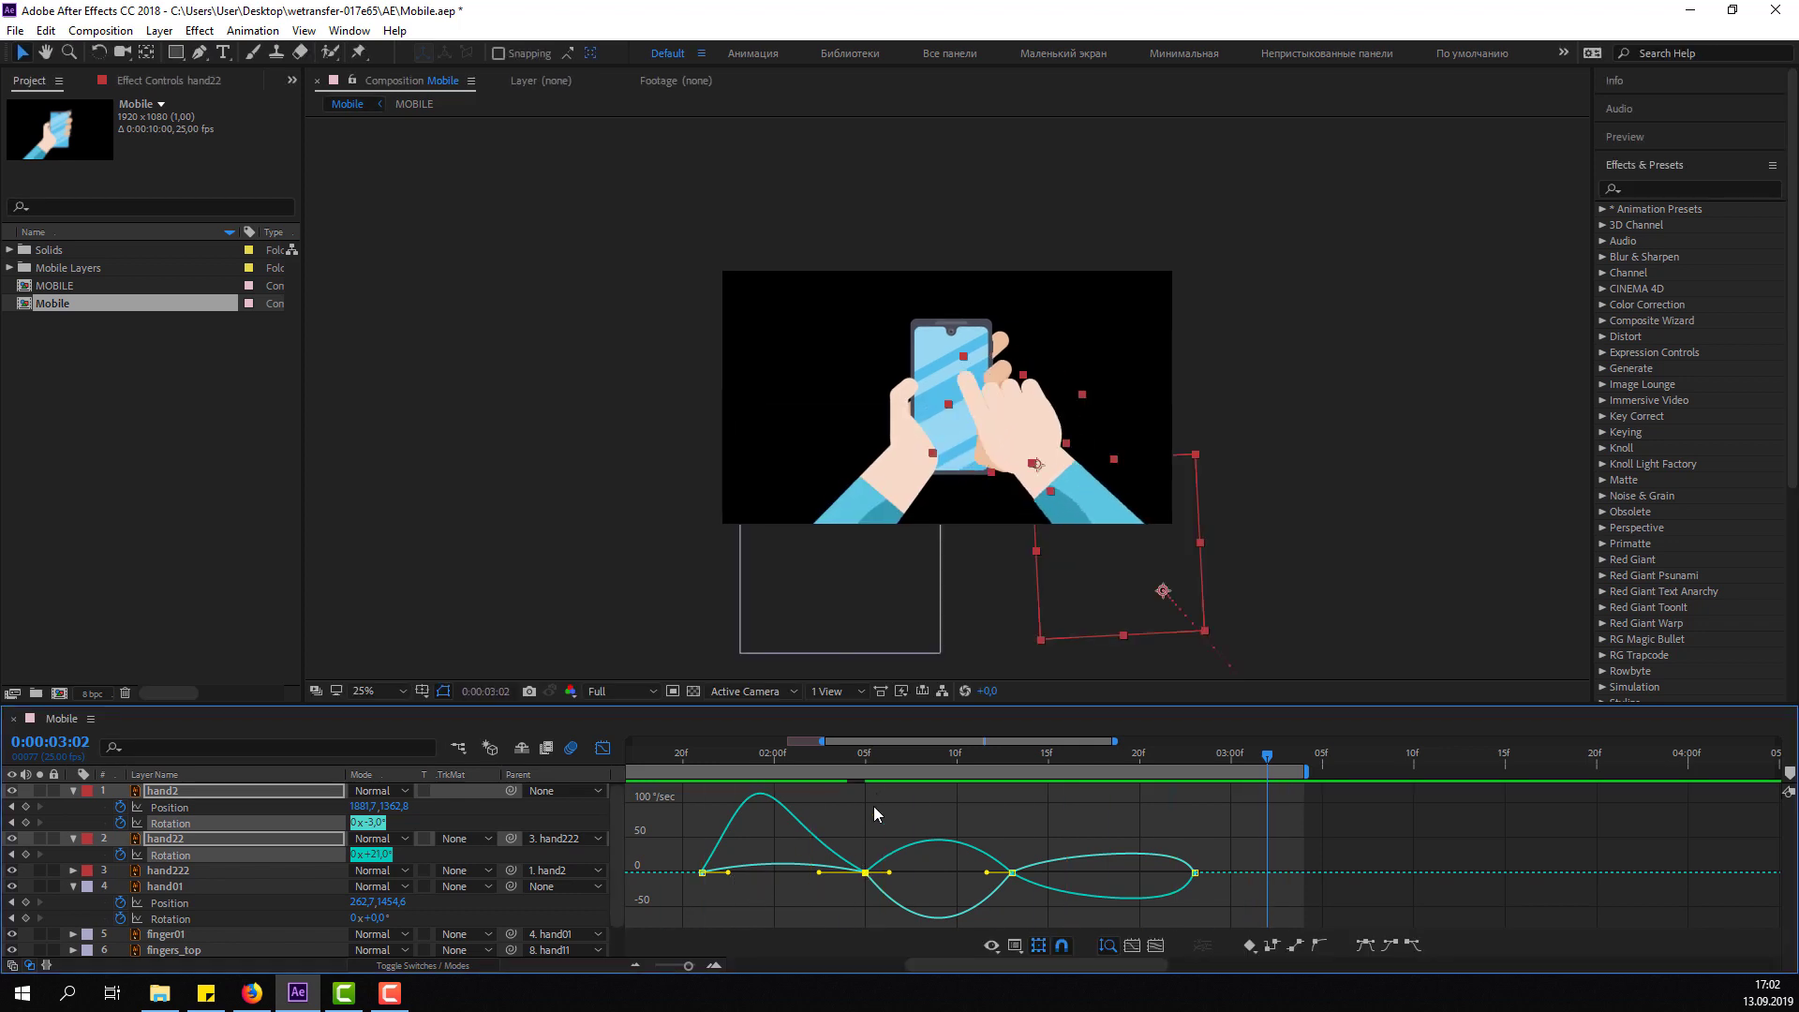
Reshape the rotation ease near 2:13 and preview from 2:10.
left_click_drag(761, 755, 1013, 787)
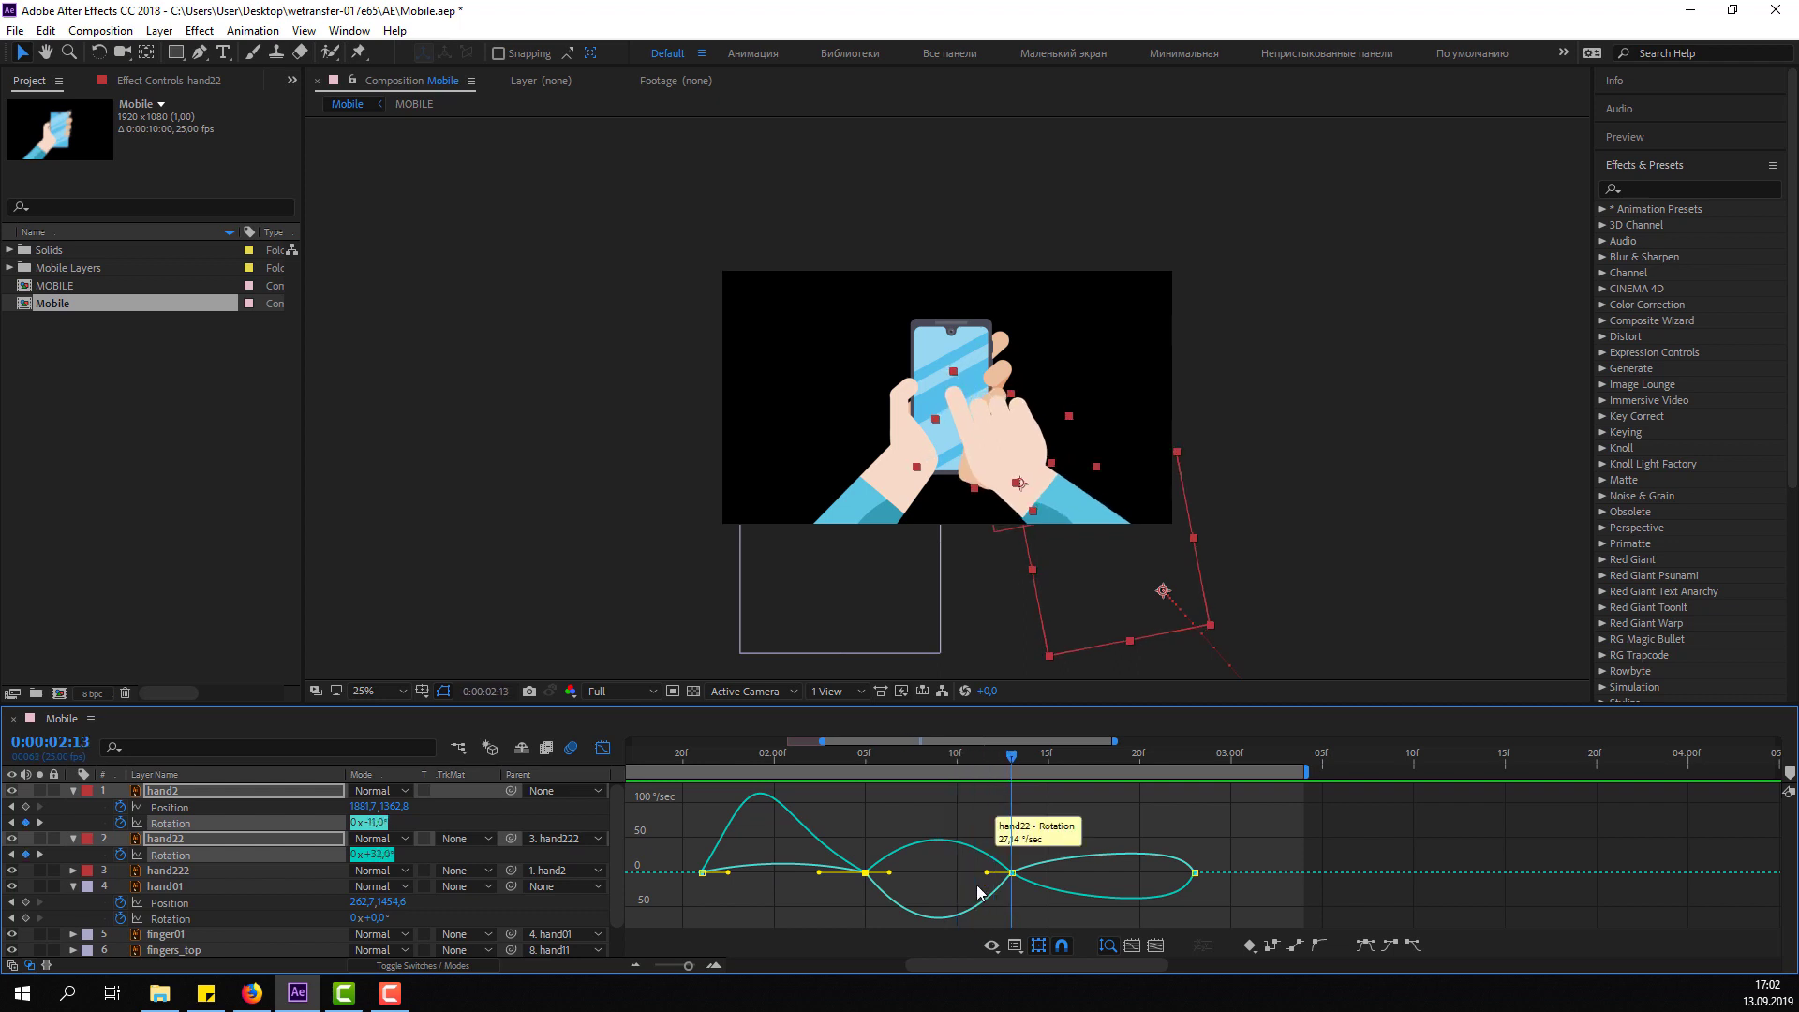
left_click_drag(987, 873, 970, 873)
key("space")
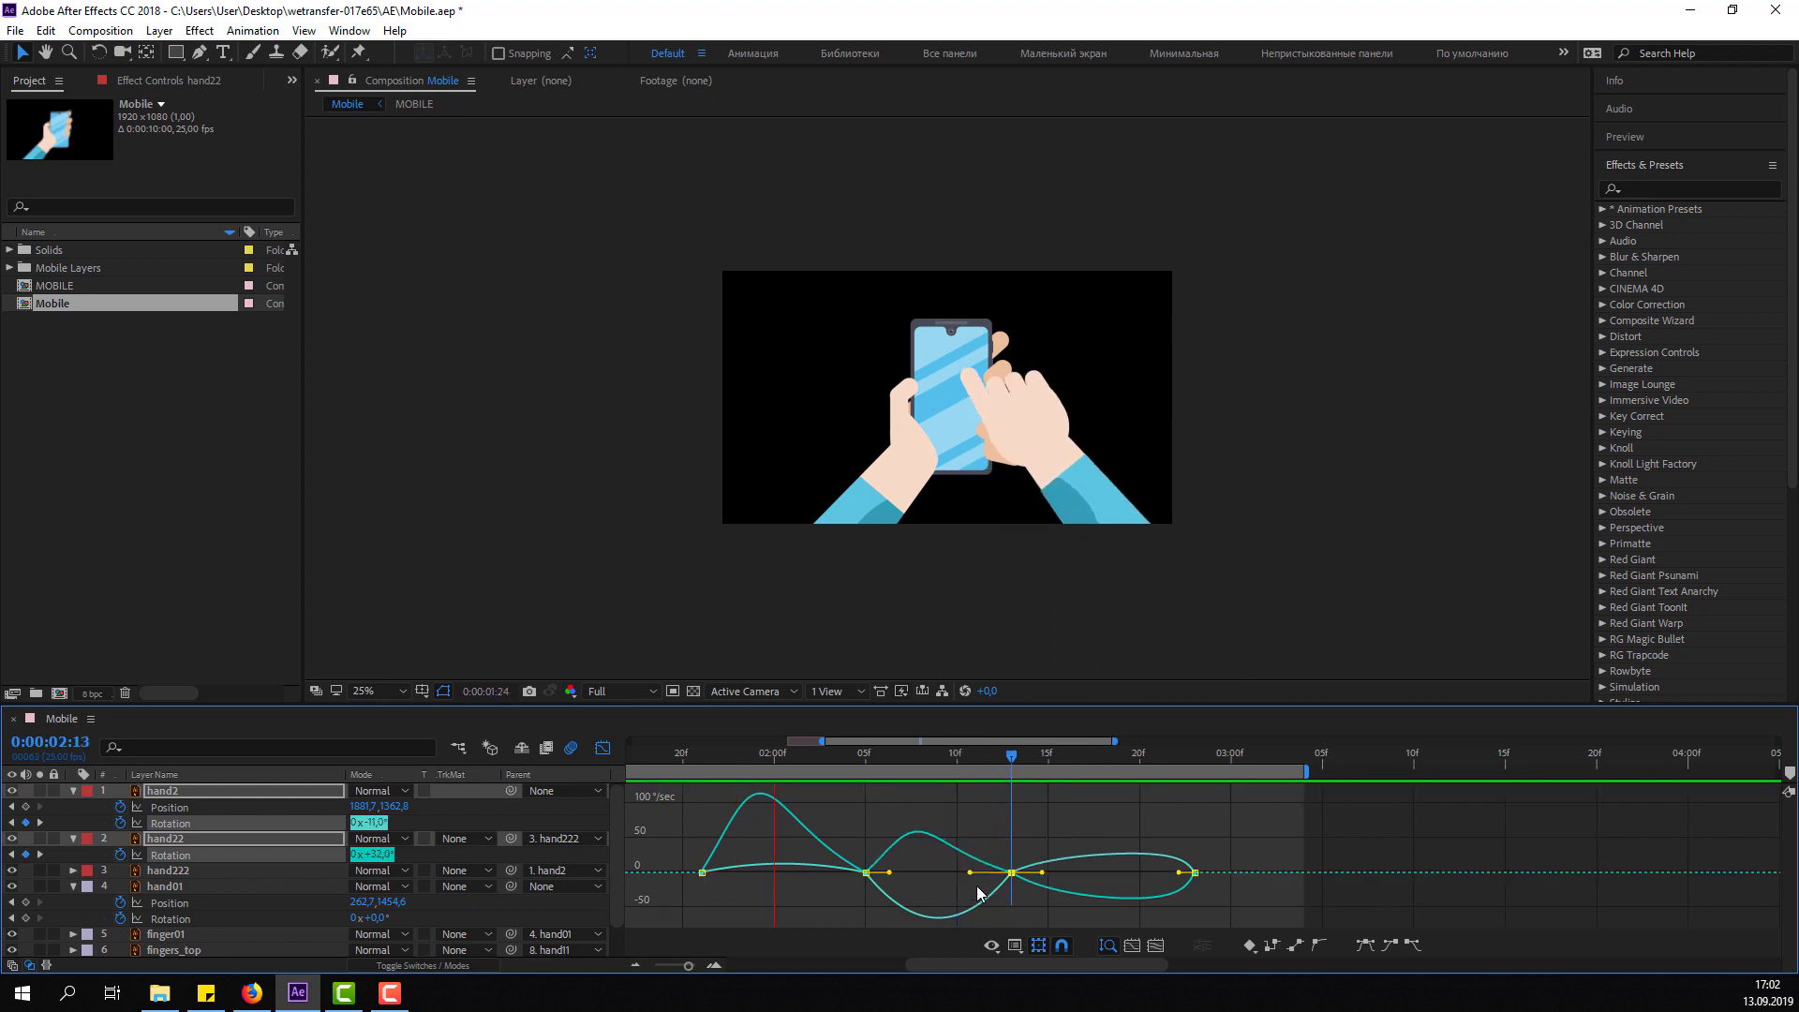
key("space")
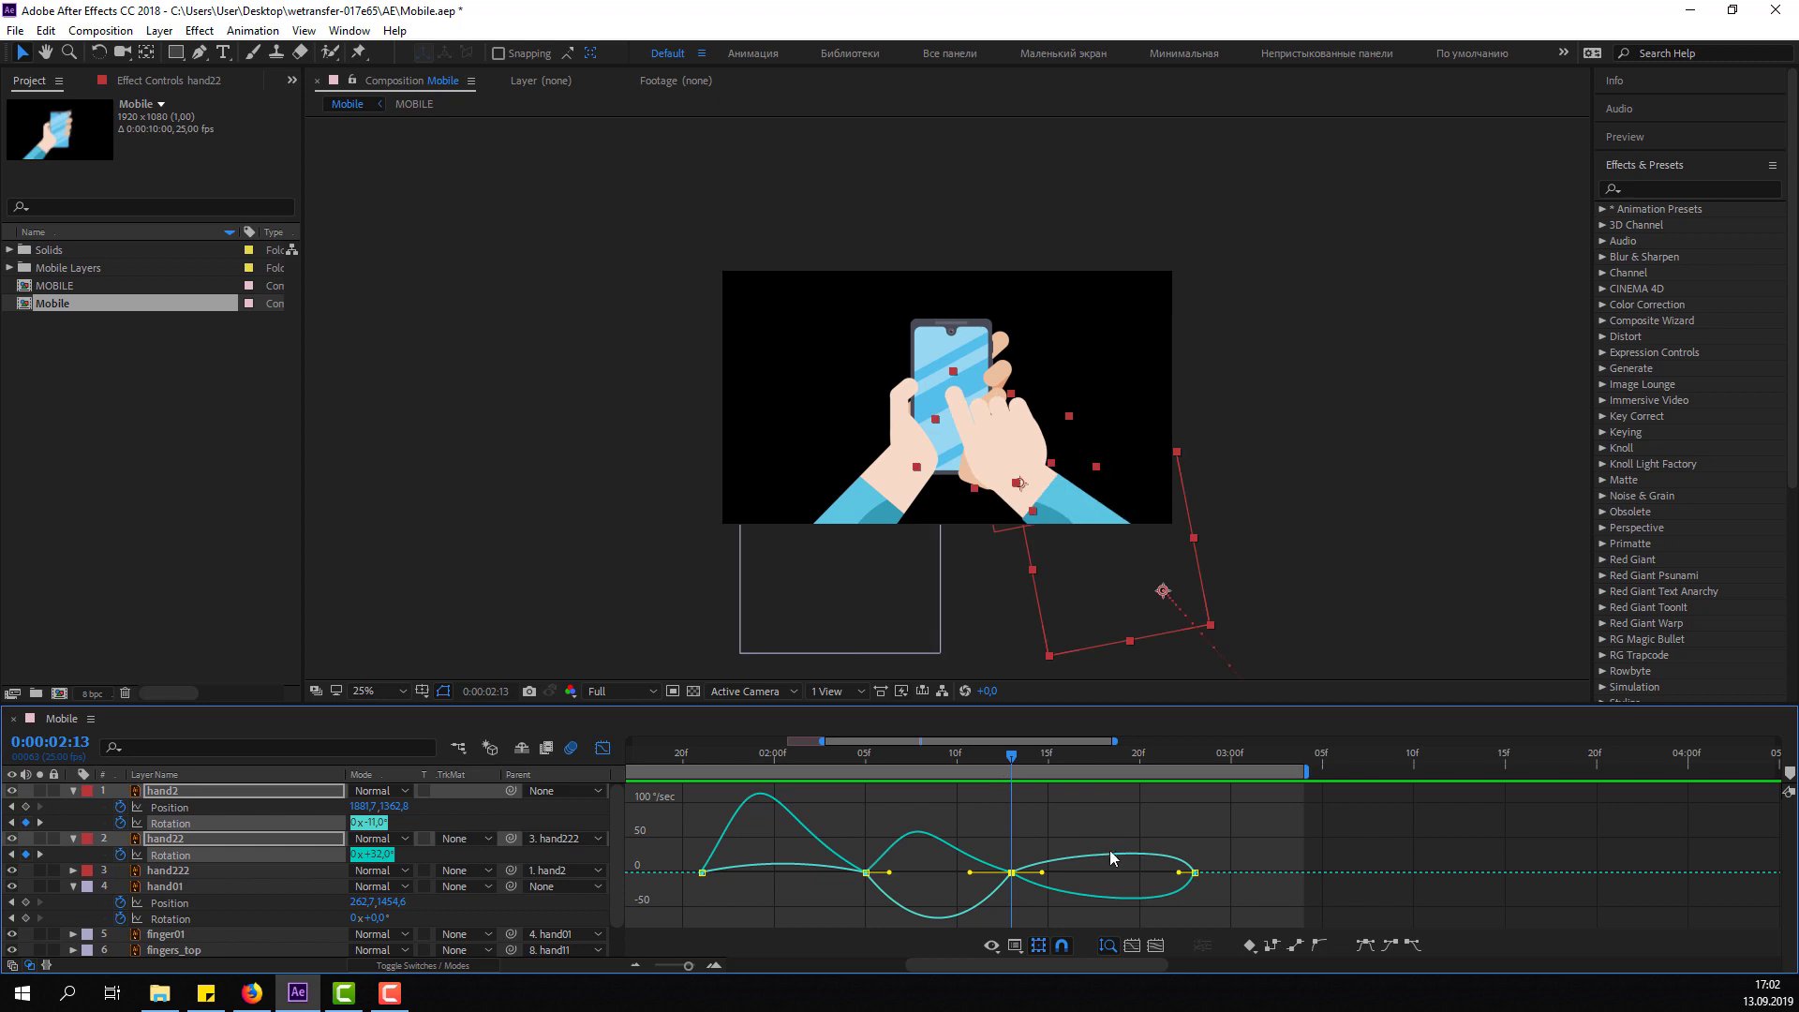
Lengthen the ease into the final rotation keyframe at 2:23, preview, and return to layer bars.
left_click_drag(1180, 876, 1154, 875)
key("space")
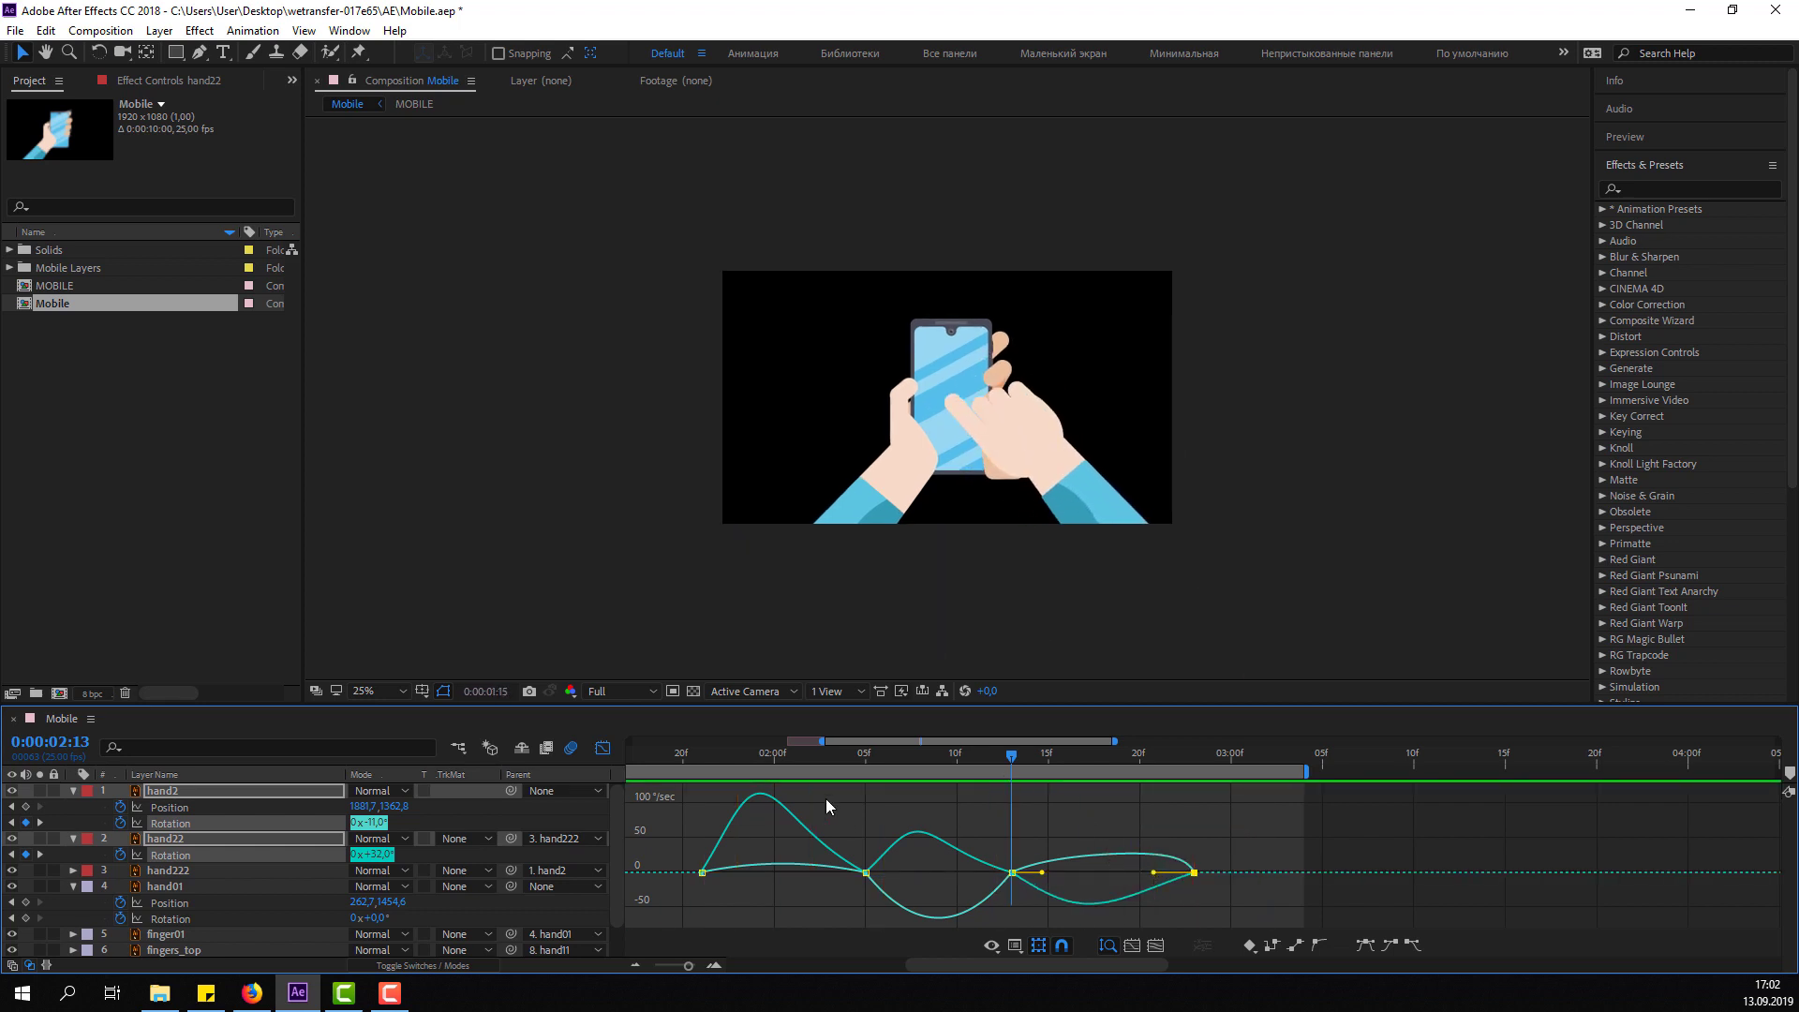
scroll(795, 603, "down", 2)
key("space")
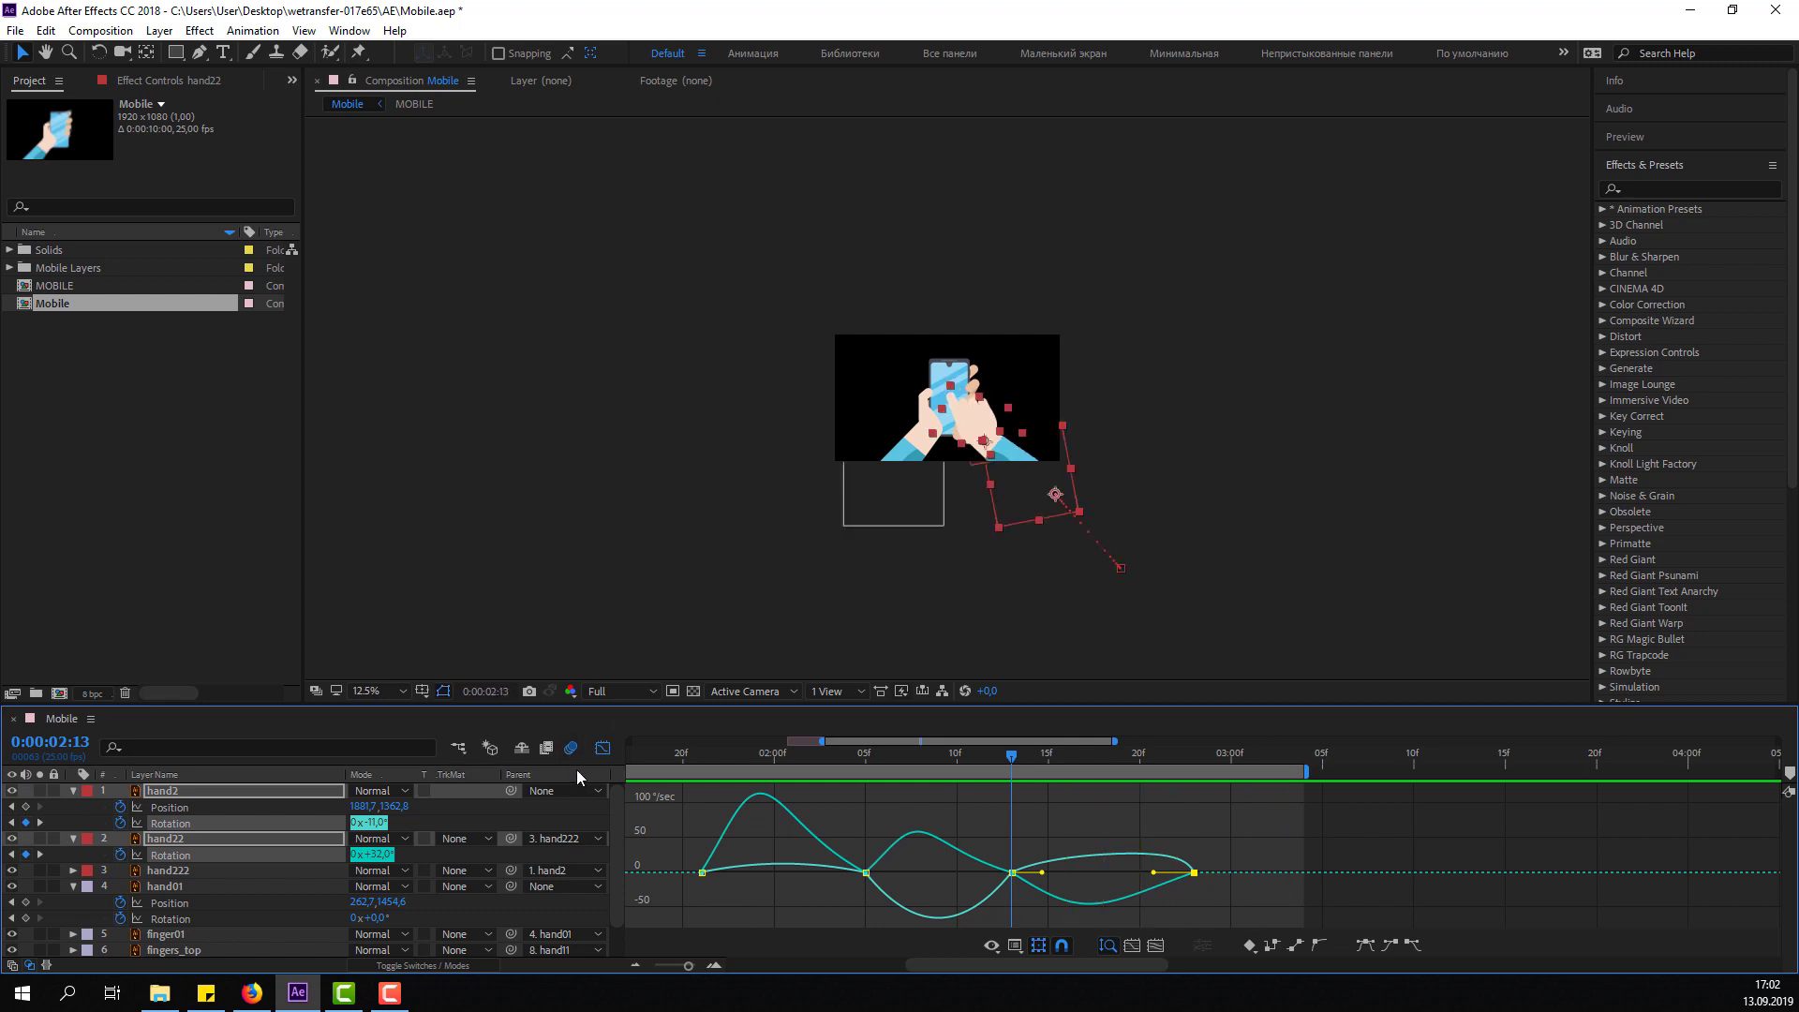
key("shift+F3")
Try pulling hand2 downward at 3:00, preview it, then undo the change.
mouse_move(737, 761)
left_mouse_down()
mouse_move(920, 761)
mouse_move(1173, 819)
left_mouse_up()
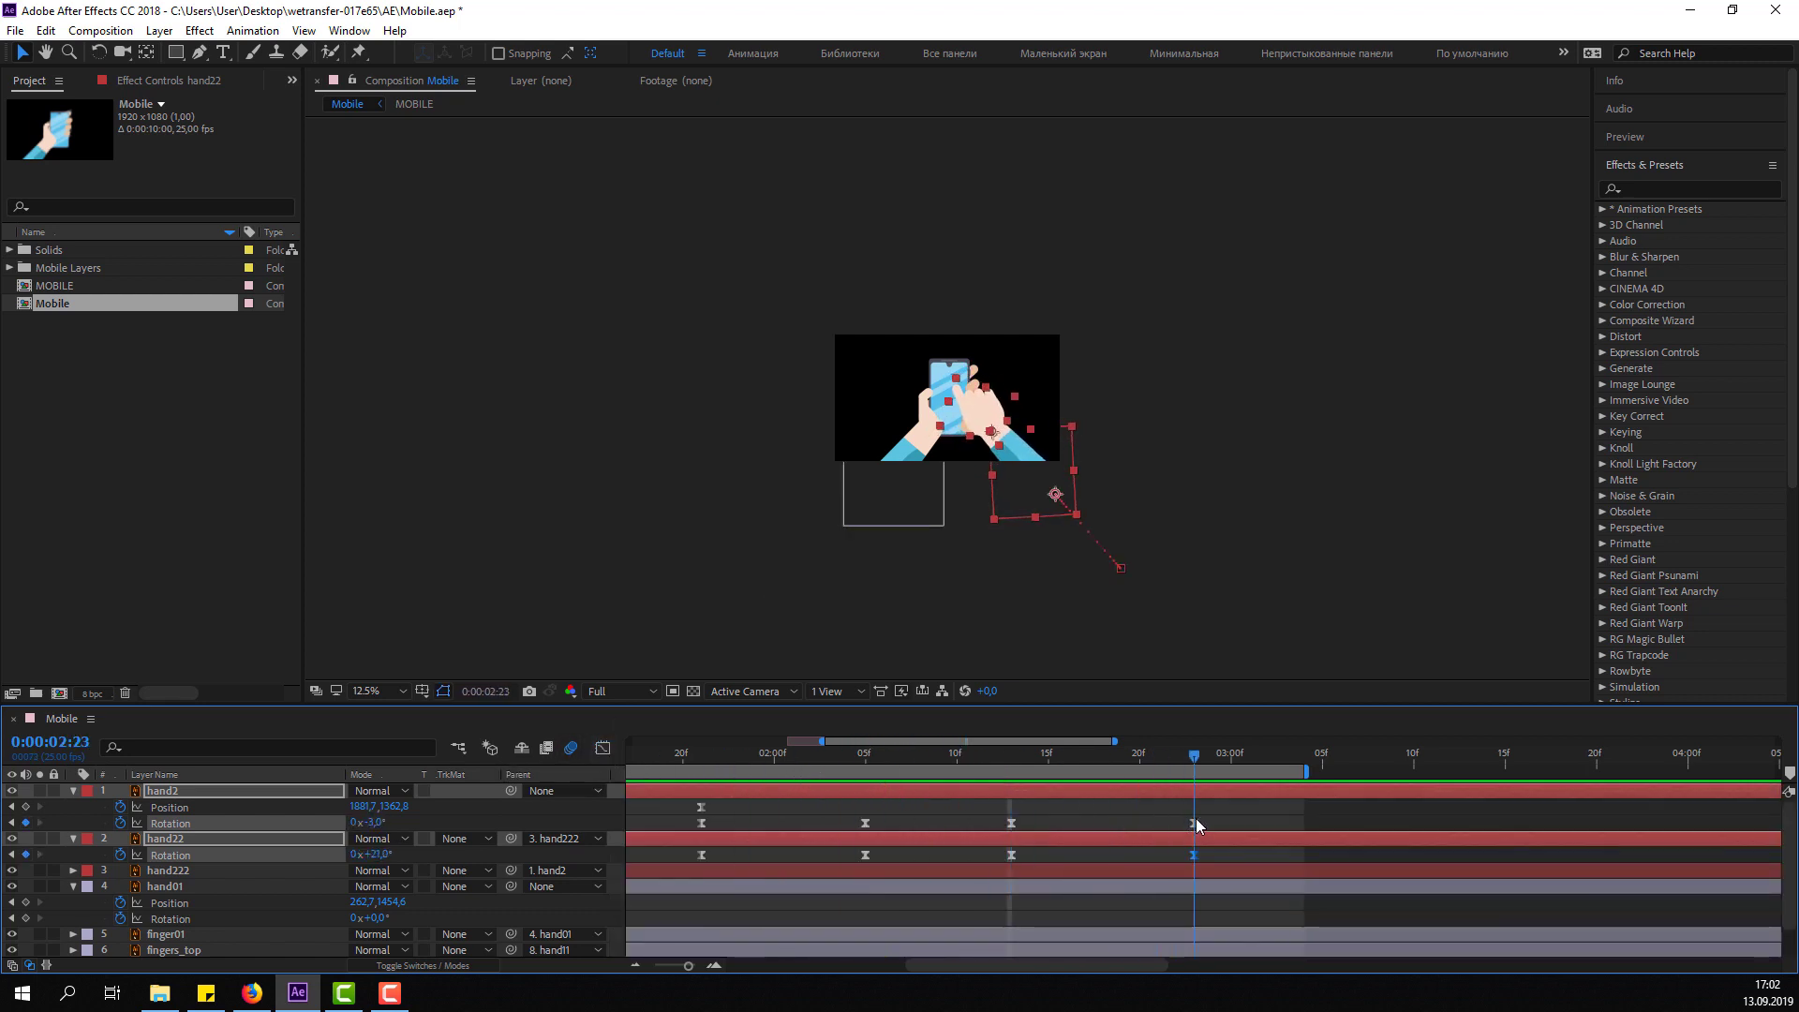
left_click_drag(1194, 753, 1257, 767)
left_click(1310, 807)
left_click(1021, 492)
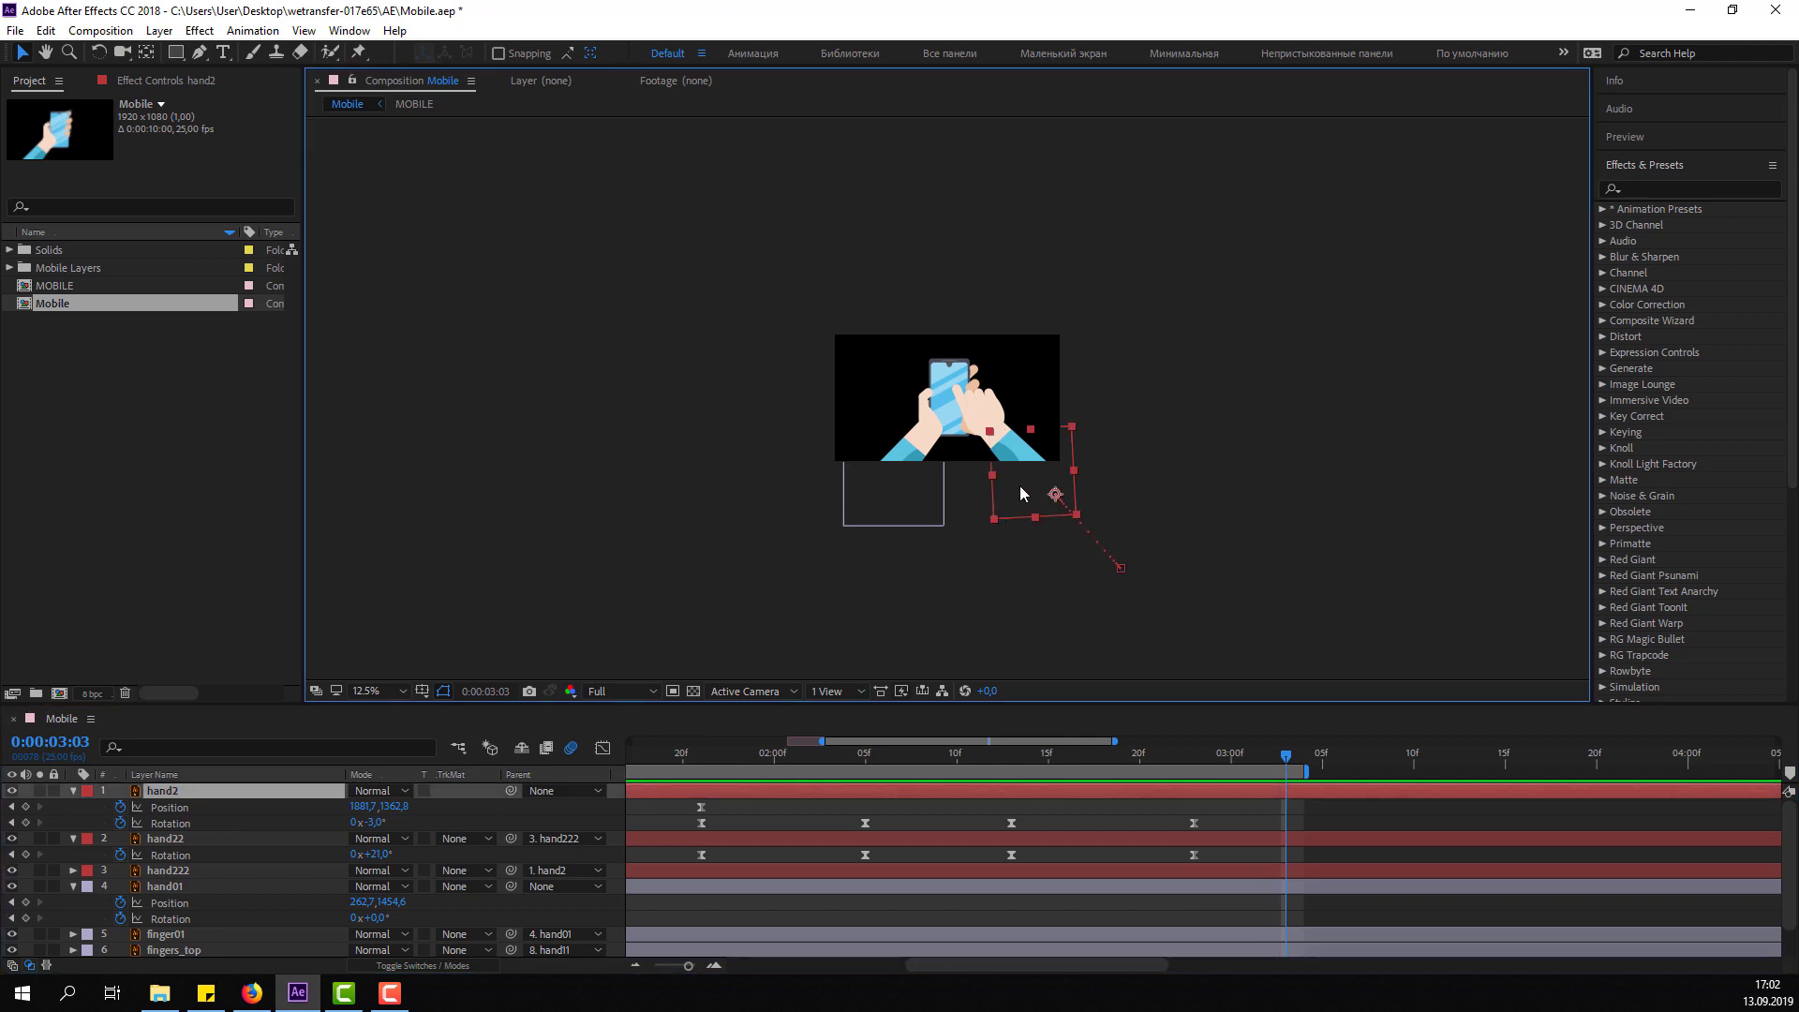
mouse_move(1015, 464)
left_mouse_down()
mouse_move(1017, 483)
mouse_move(1048, 470)
left_mouse_up()
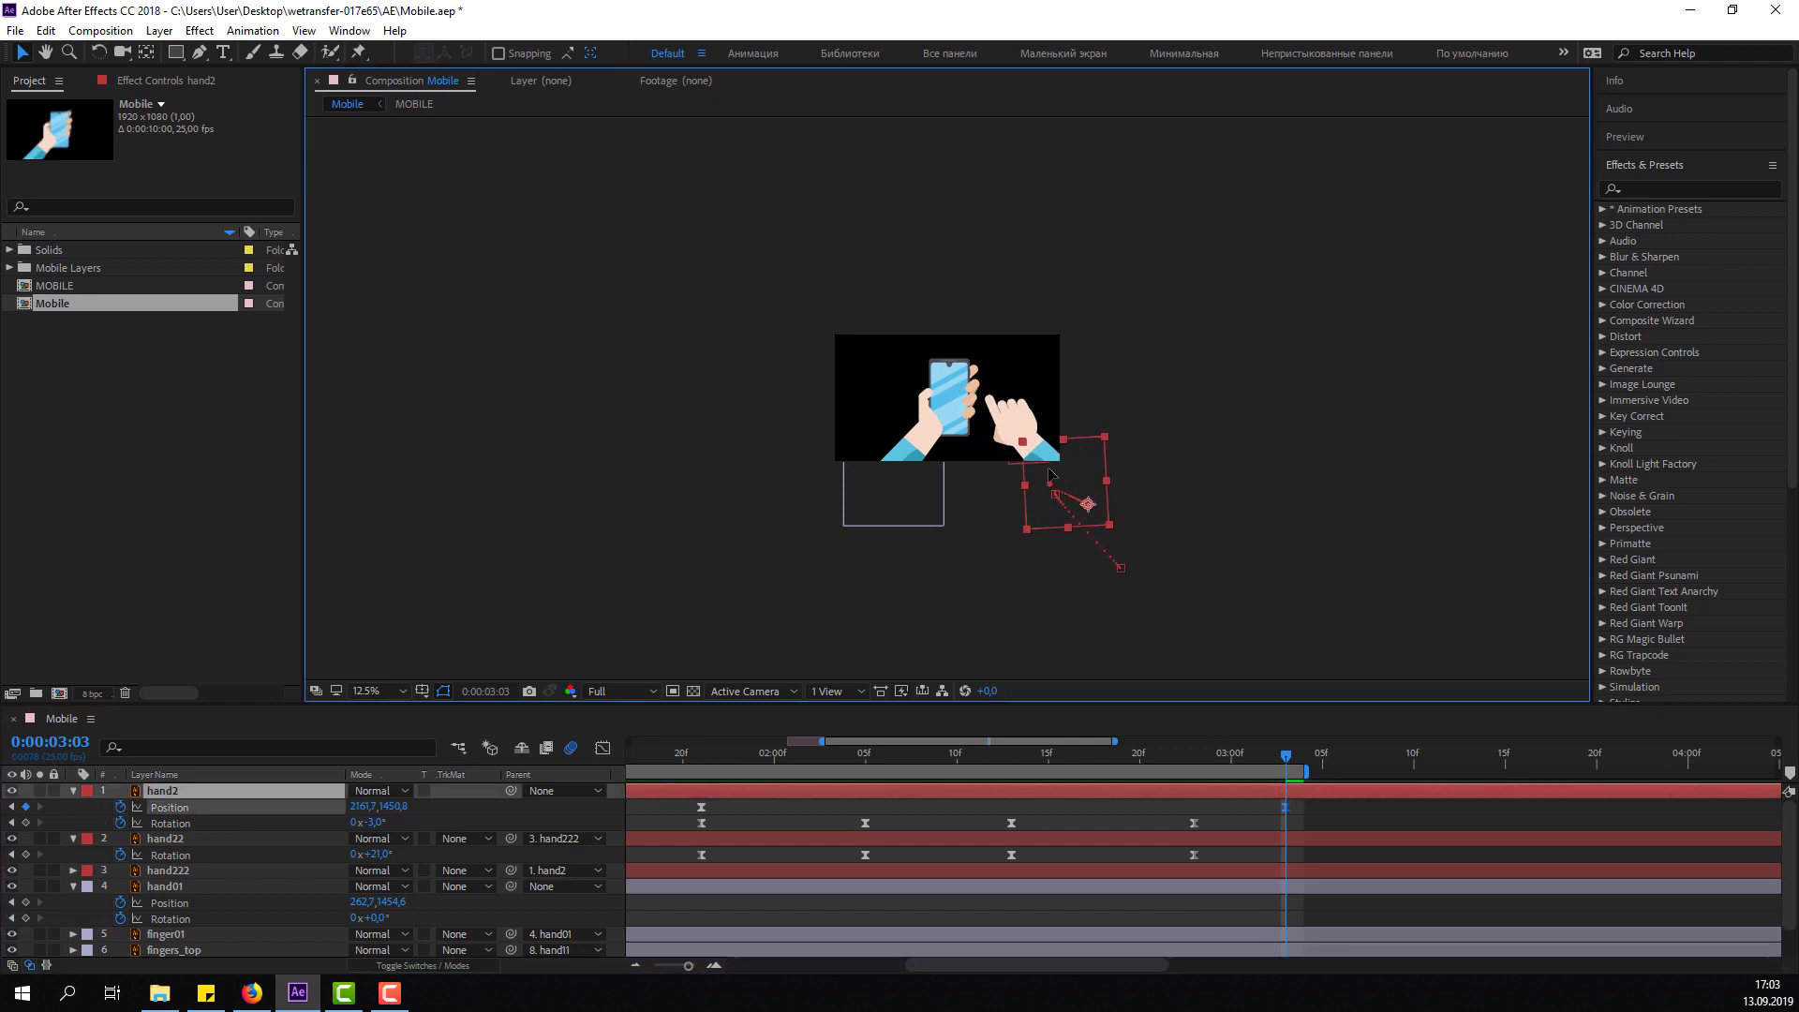
key("period")
key("space")
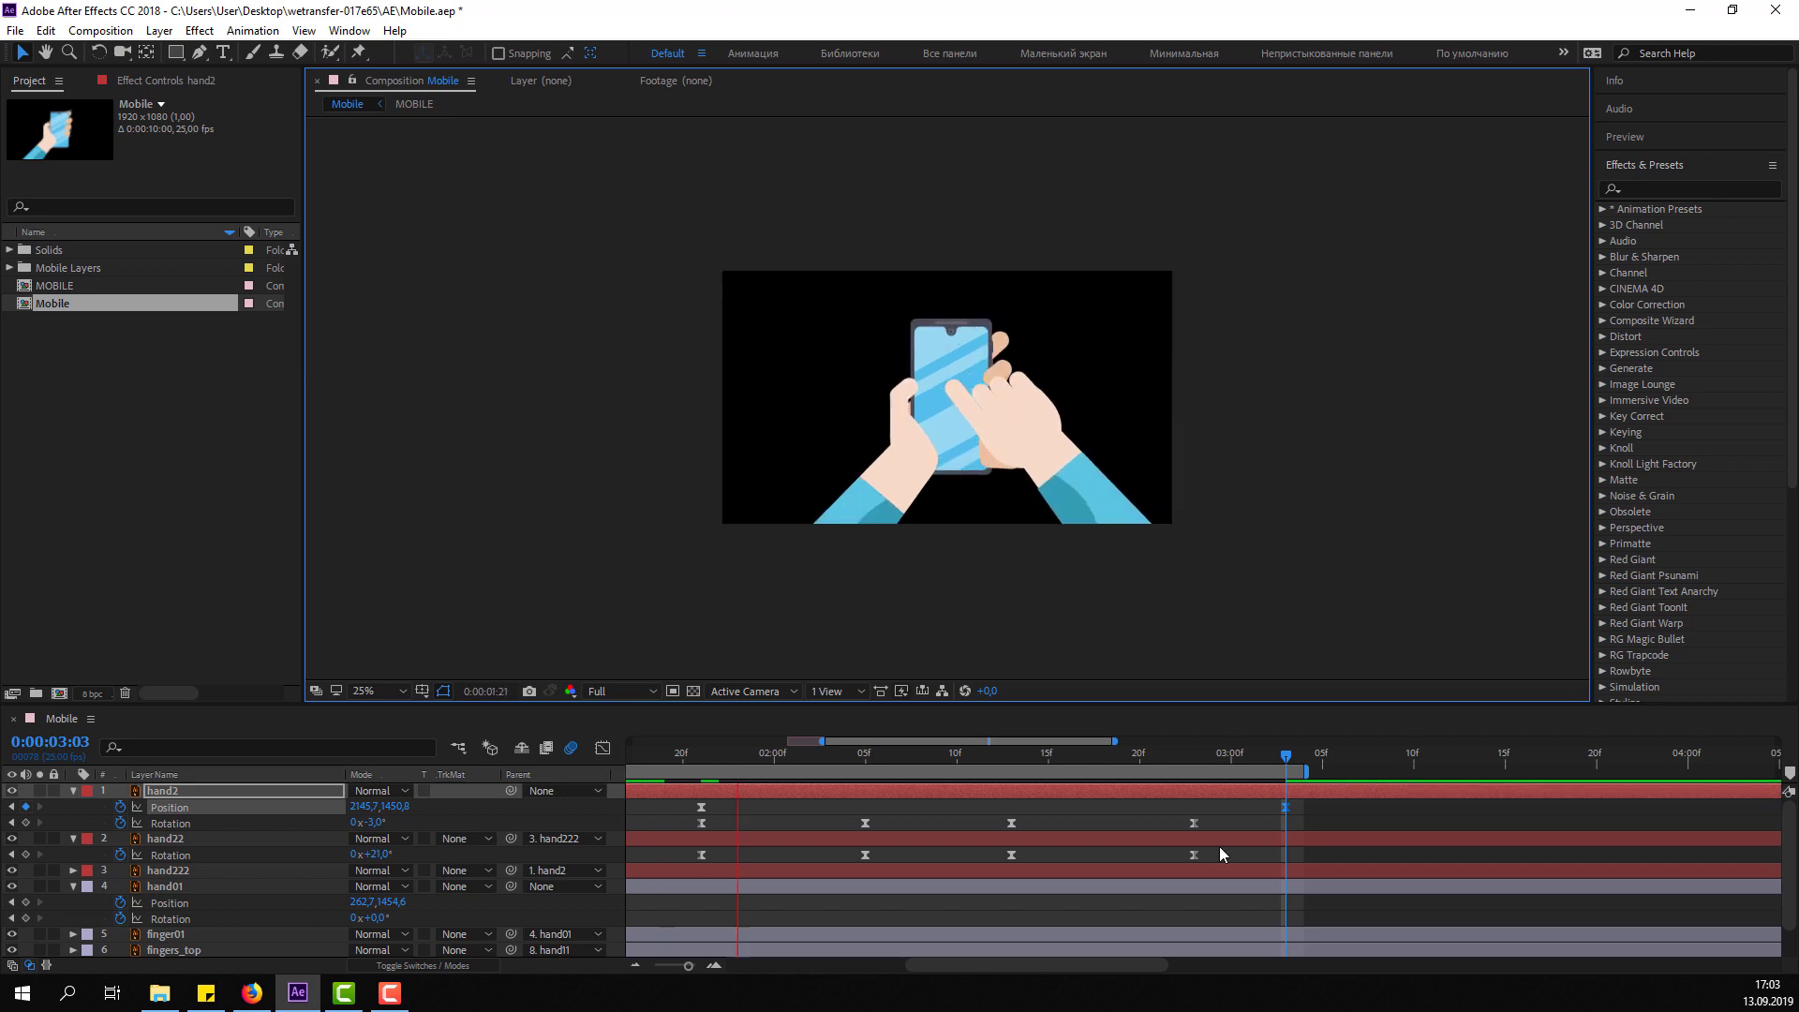
key("space")
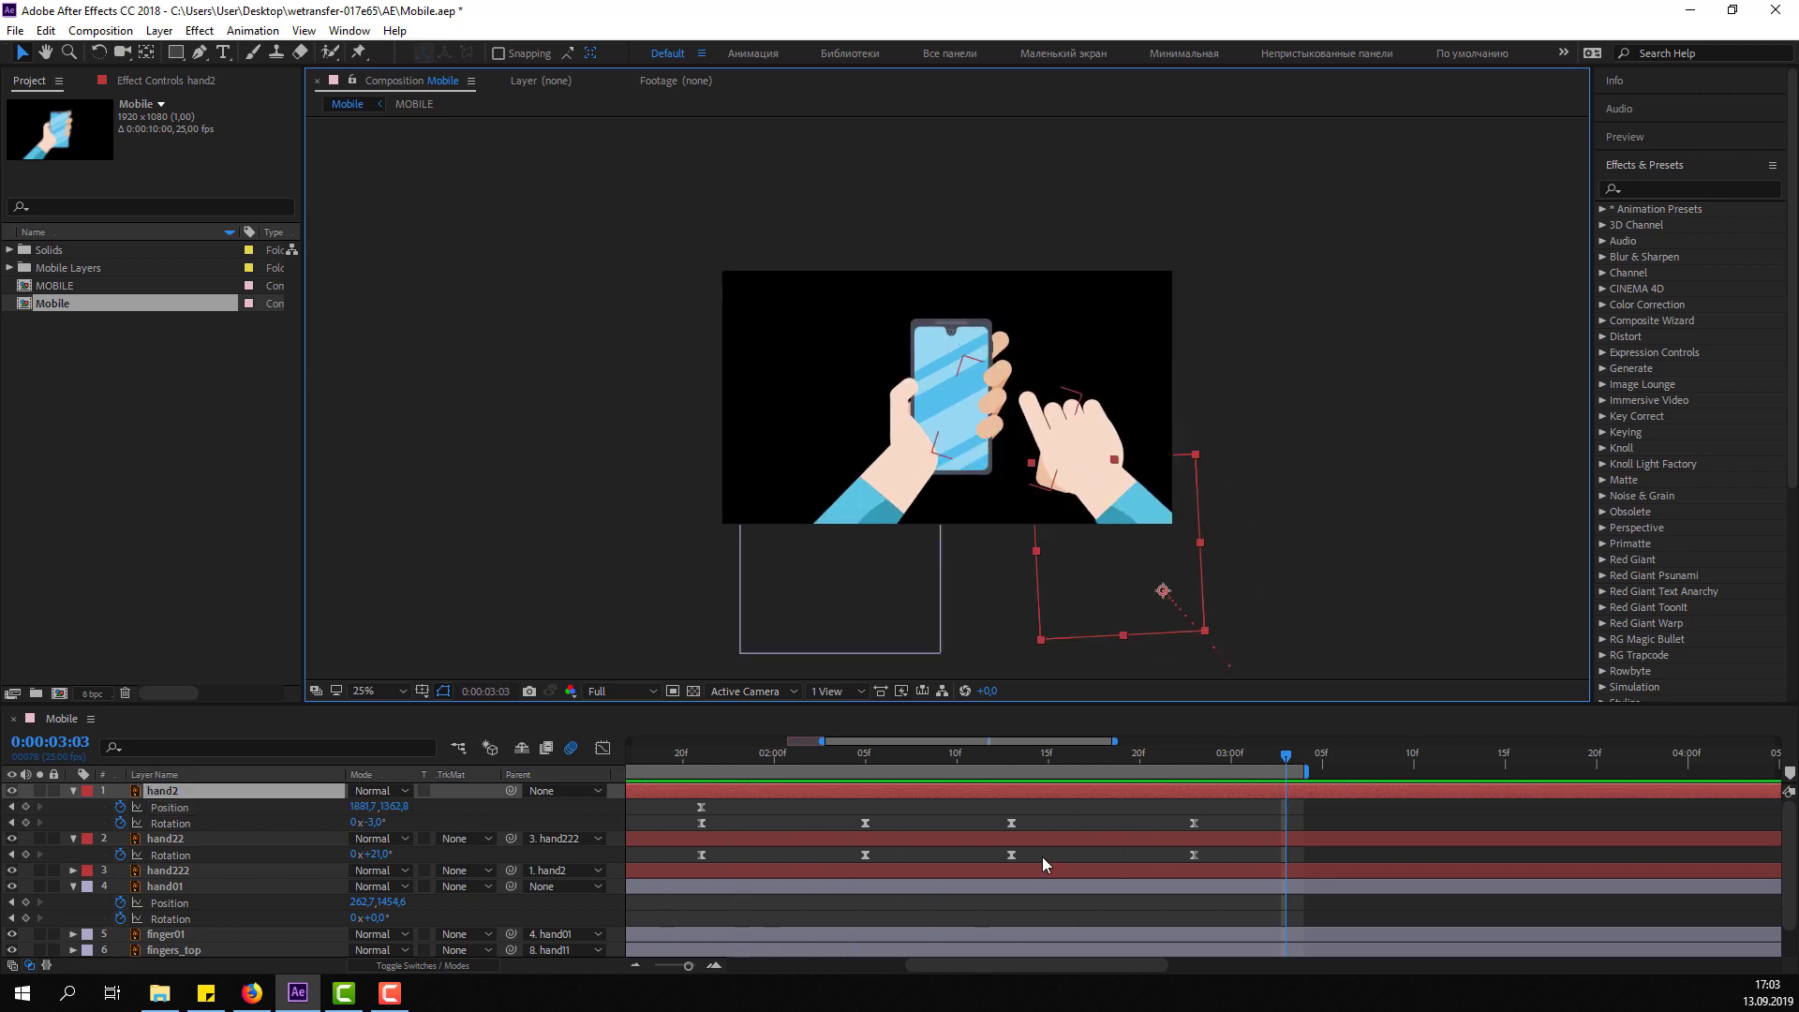
key("ctrl+z")
key("ctrl+z")
Key hand2's position at about 2:21 and move it down-right out of frame at 3:04.
left_click_drag(692, 752, 1192, 795)
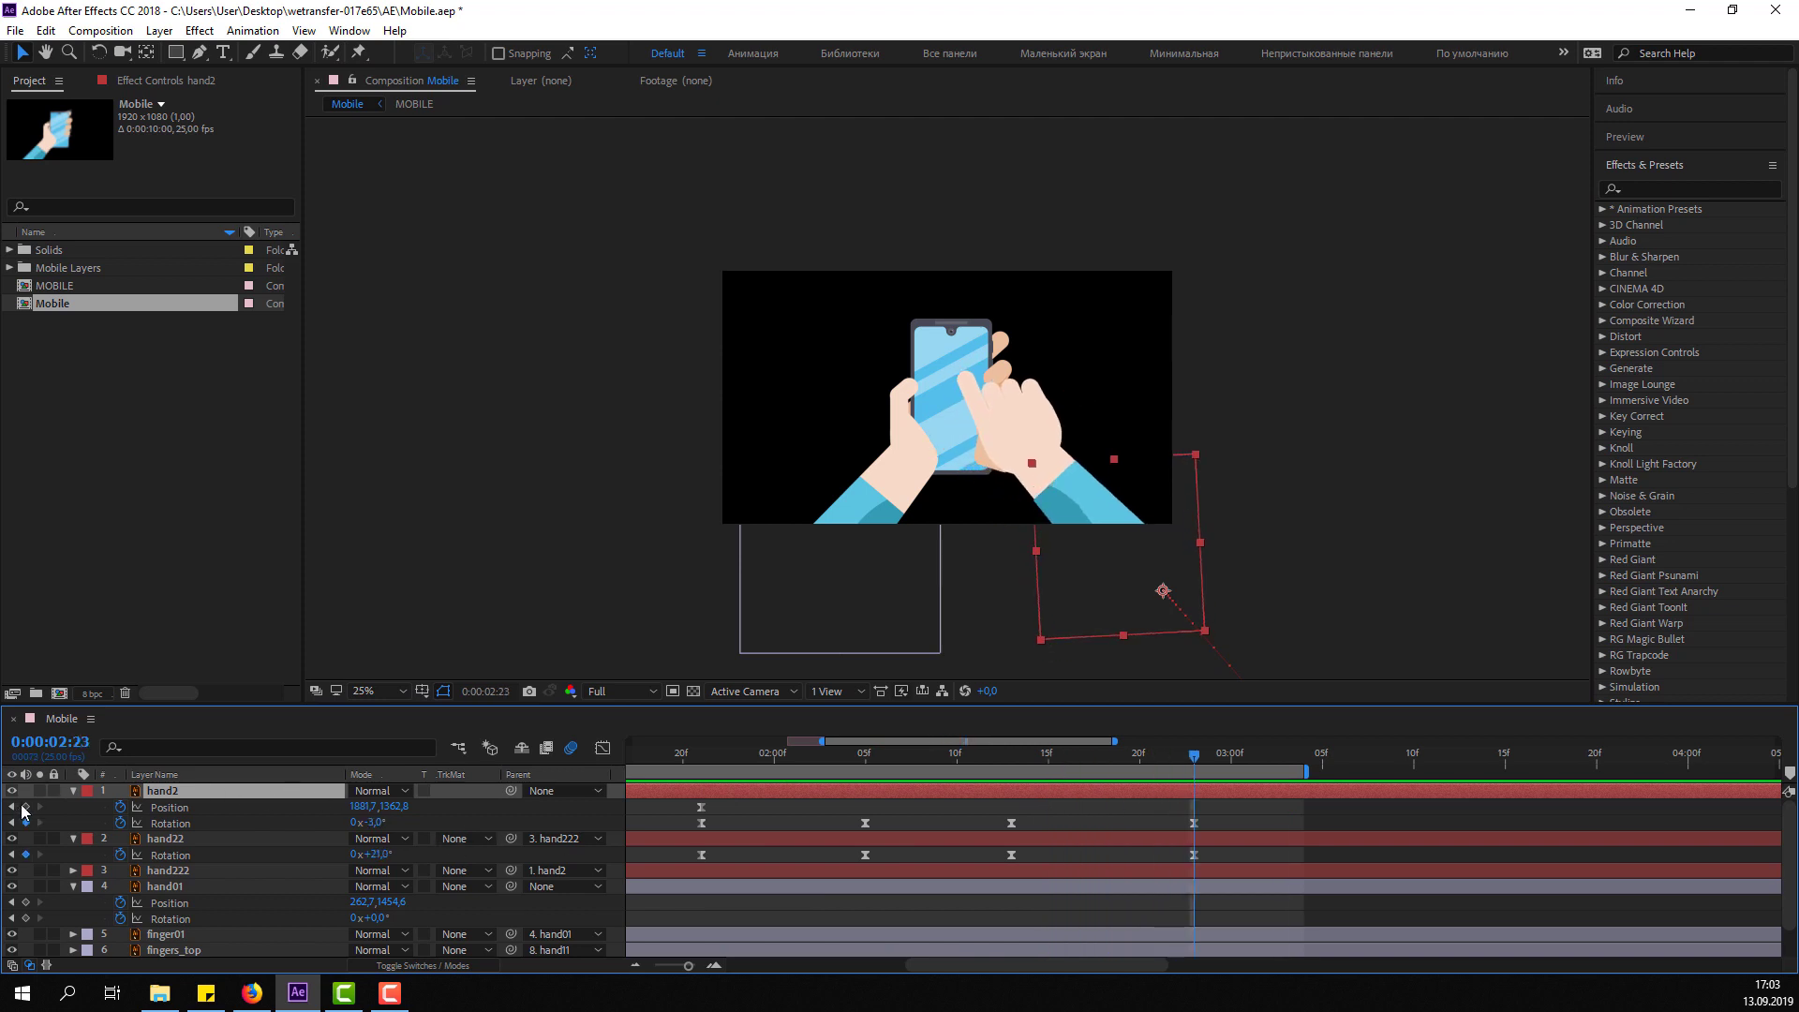
left_click(25, 807)
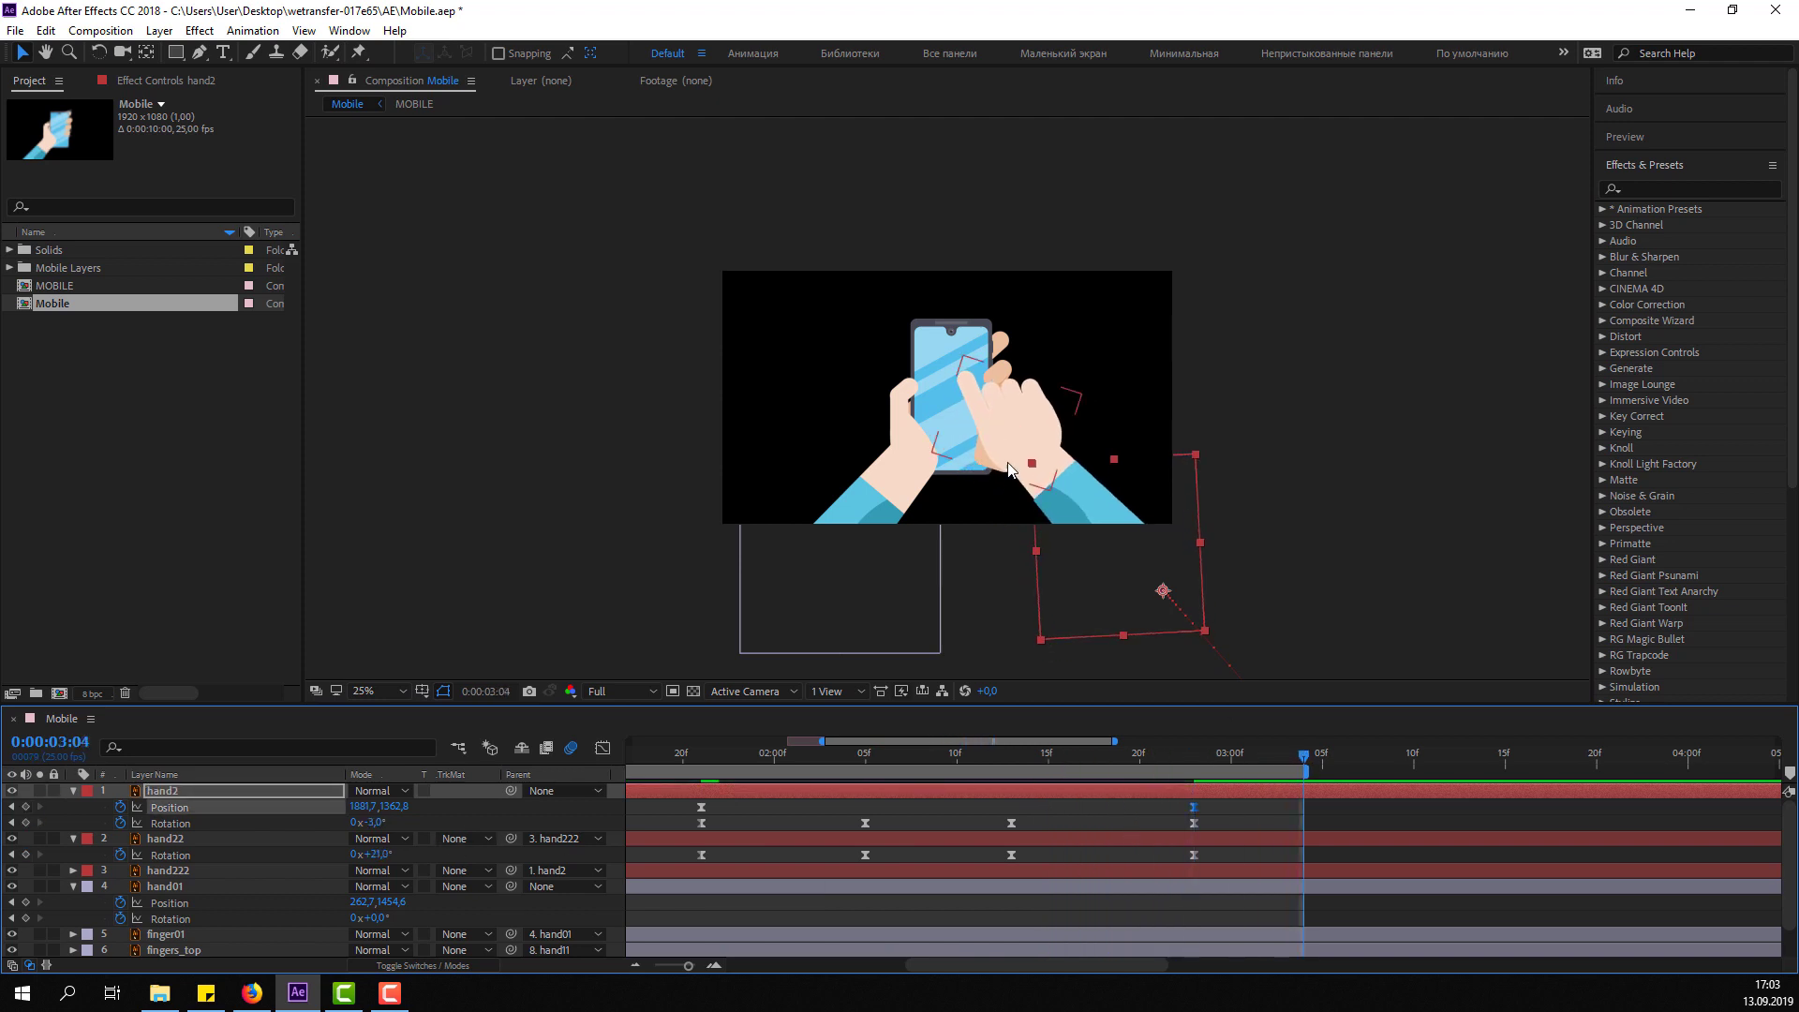
mouse_move(1068, 490)
left_mouse_down()
mouse_move(1108, 529)
mouse_move(1065, 553)
left_mouse_up()
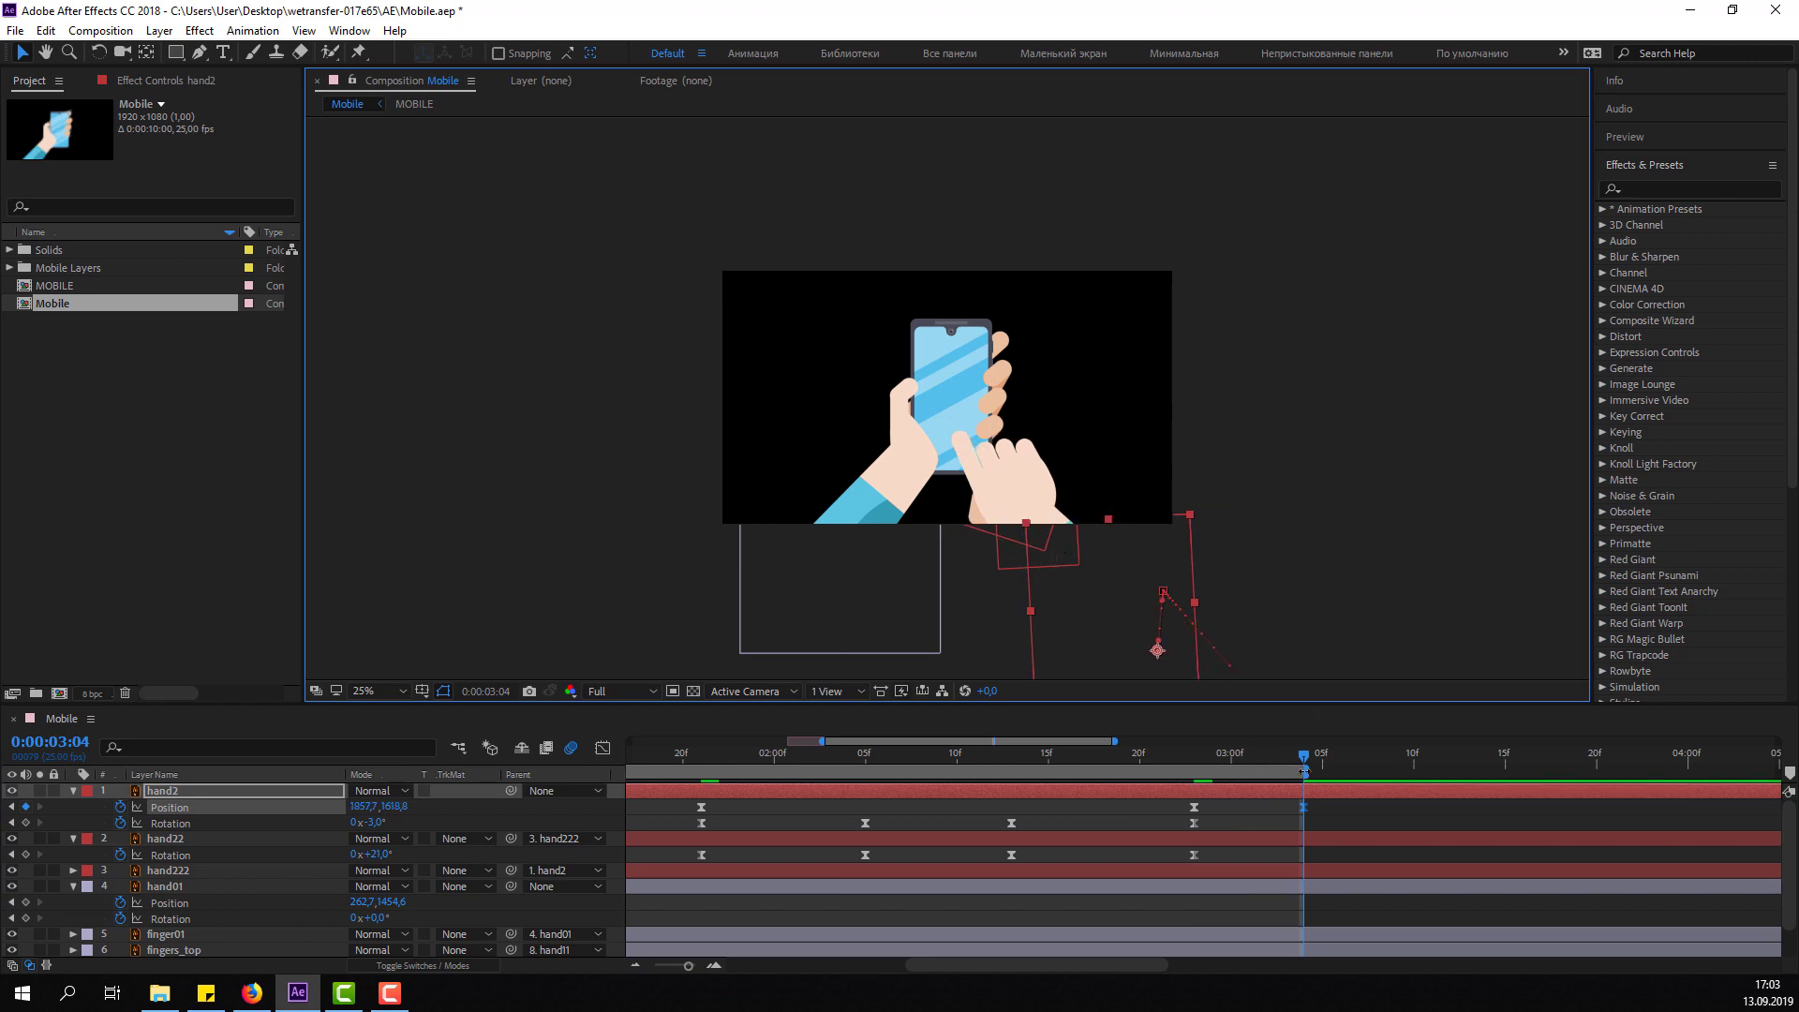
left_click_drag(1304, 771, 1434, 771)
mouse_move(1306, 806)
left_mouse_down()
mouse_move(1358, 808)
mouse_move(1173, 819)
left_mouse_up()
Ease hand2's exit by reshaping the speed curve between its last two Position keyframes.
left_click(1371, 831)
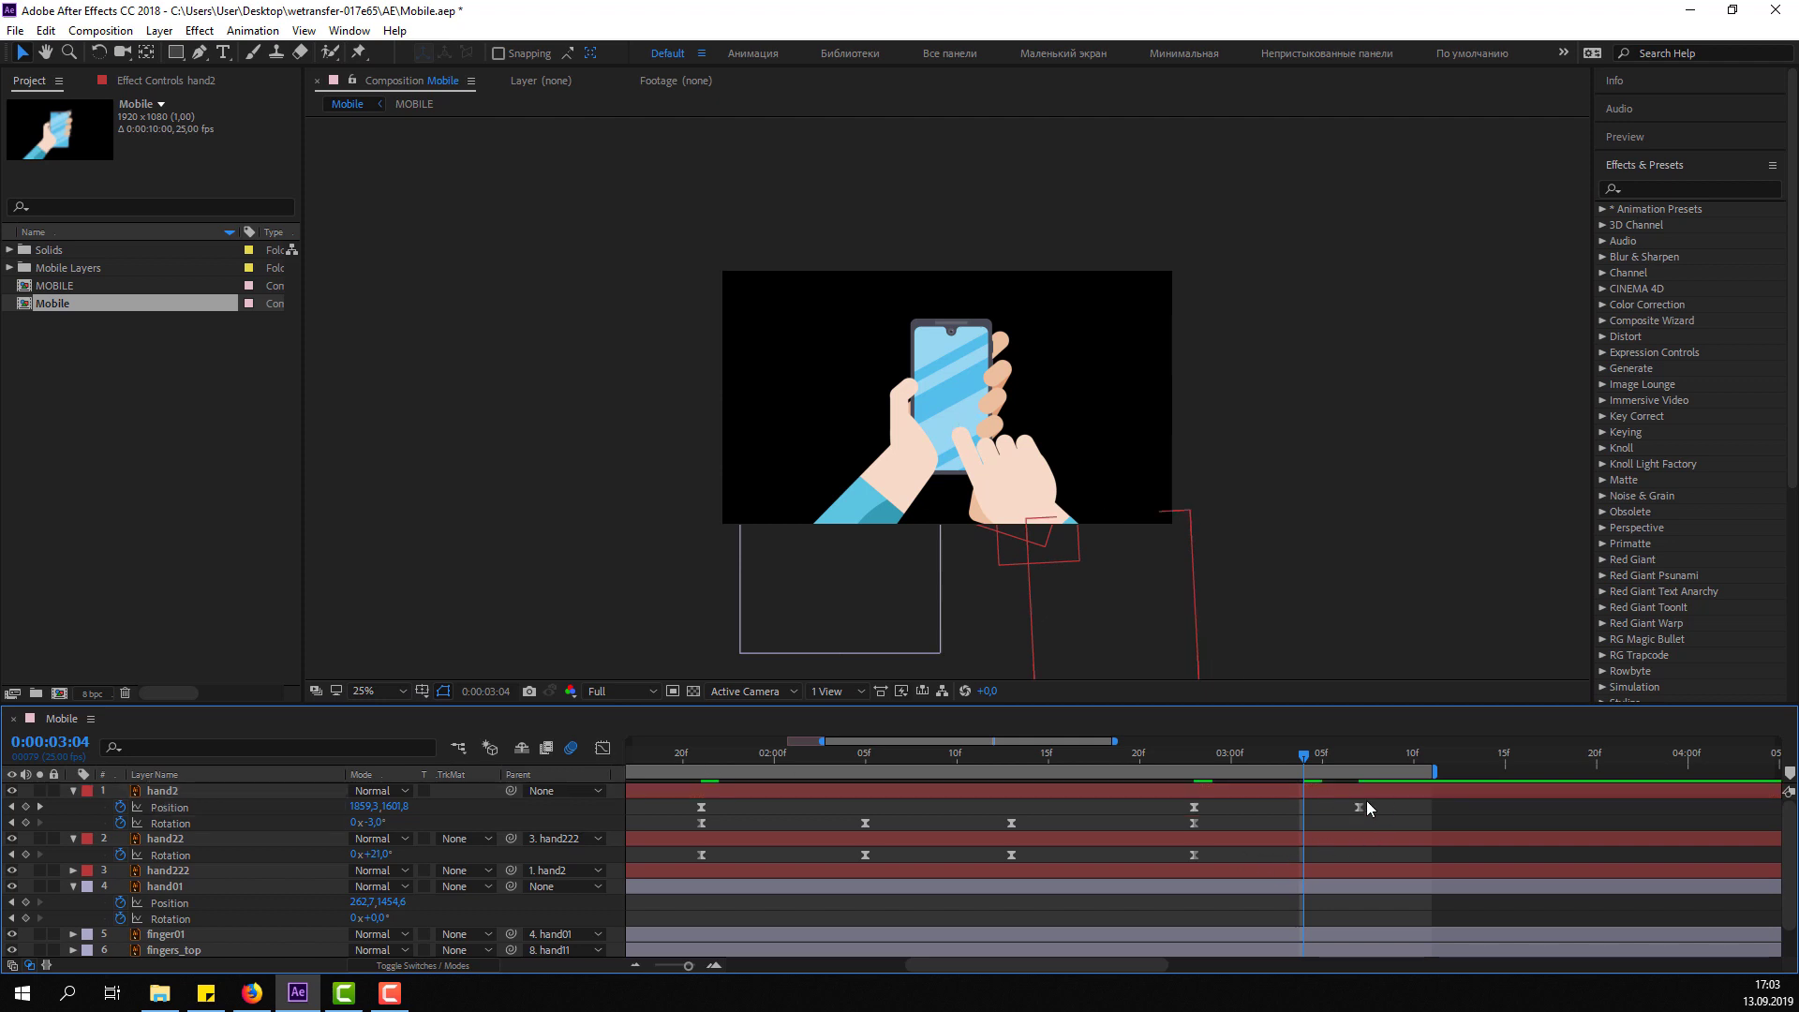
left_click_drag(1385, 803, 1194, 806)
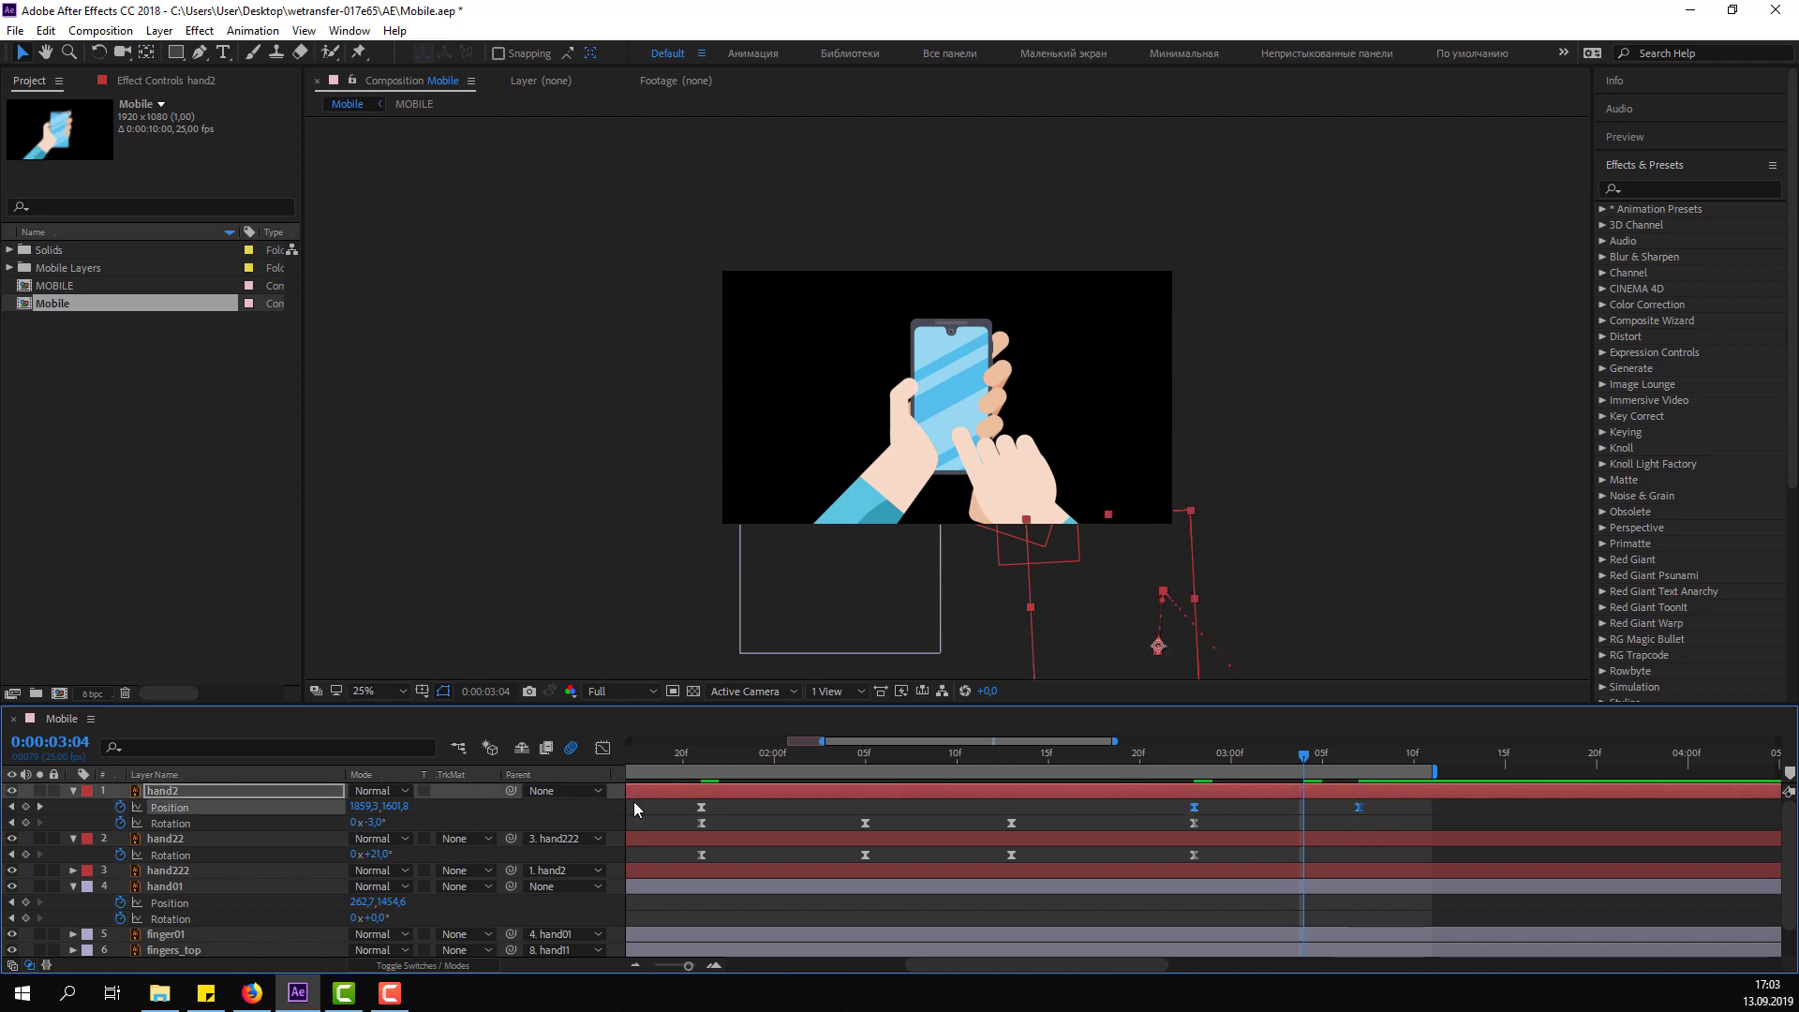
left_click(602, 755)
left_click_drag(1212, 923, 1291, 918)
Push hand2's final Position keyframe later, to about 3:09, and preview the slower exit.
key("space")
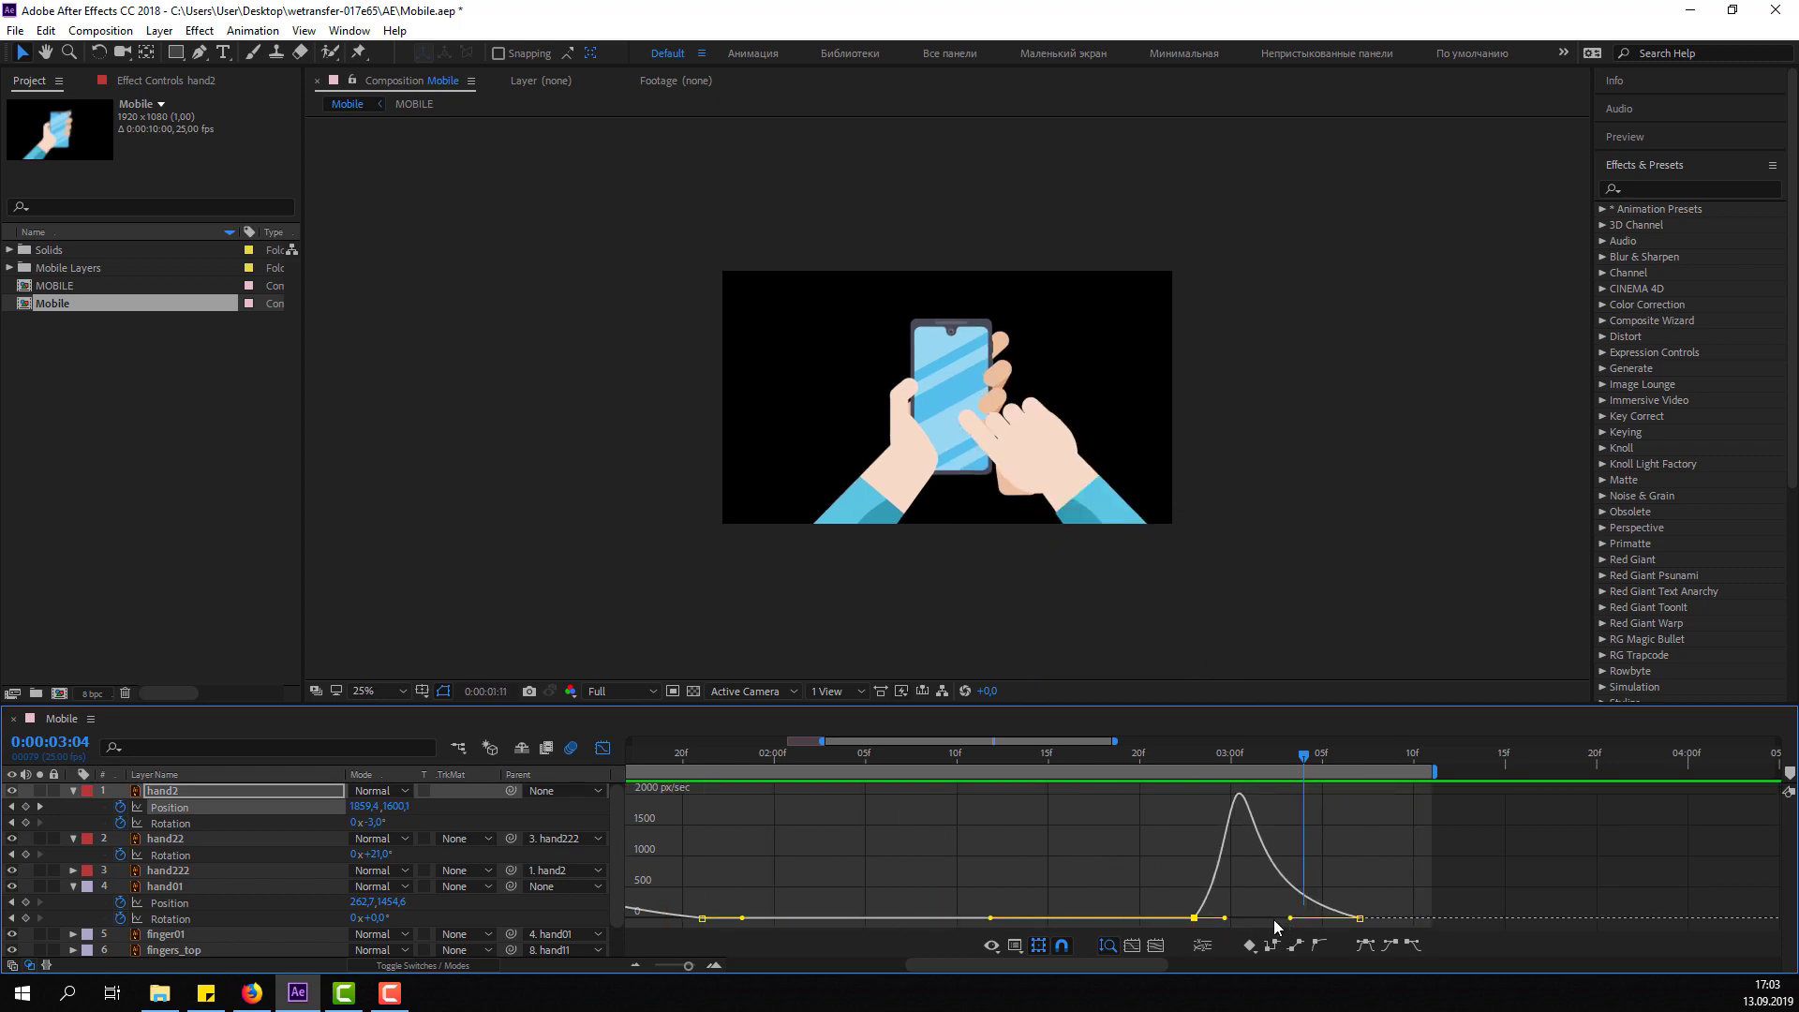
key("space")
key("shift+F3")
left_click_drag(1360, 807, 1727, 771)
key("space")
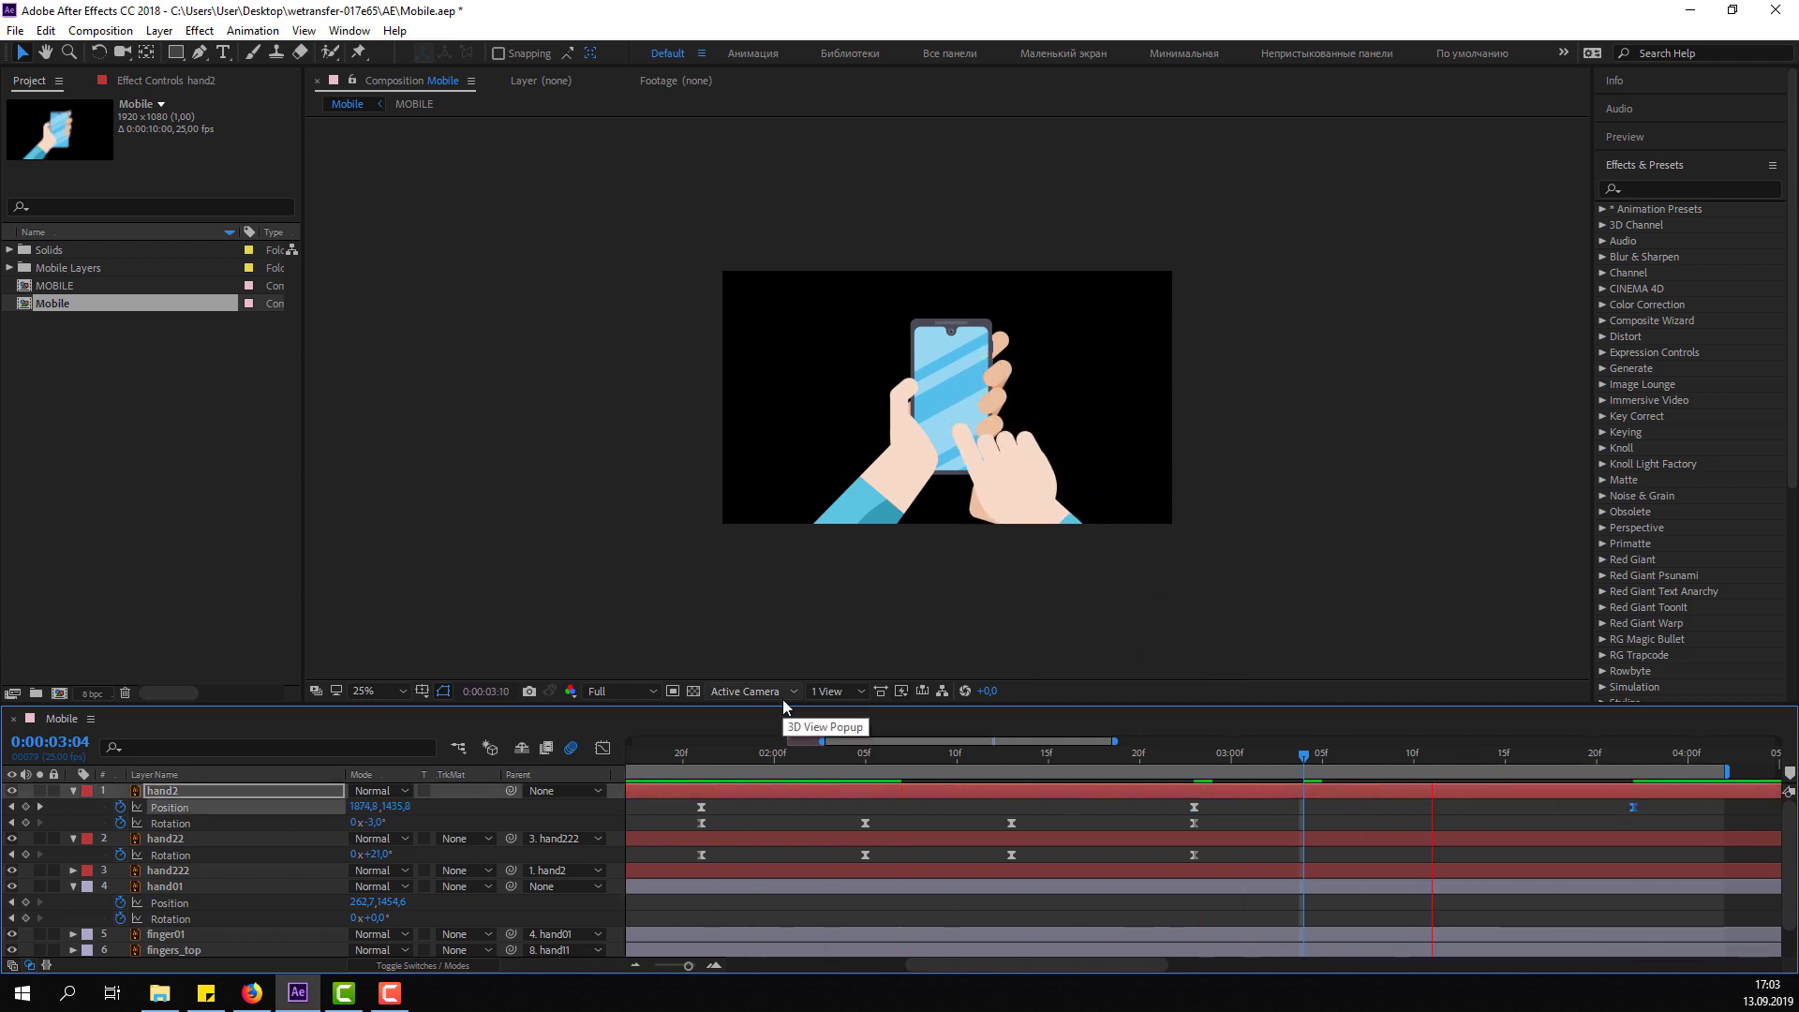
key("space")
Show the full ten-second timeline and preview the whole animation from around 1:24.
key("semicolon")
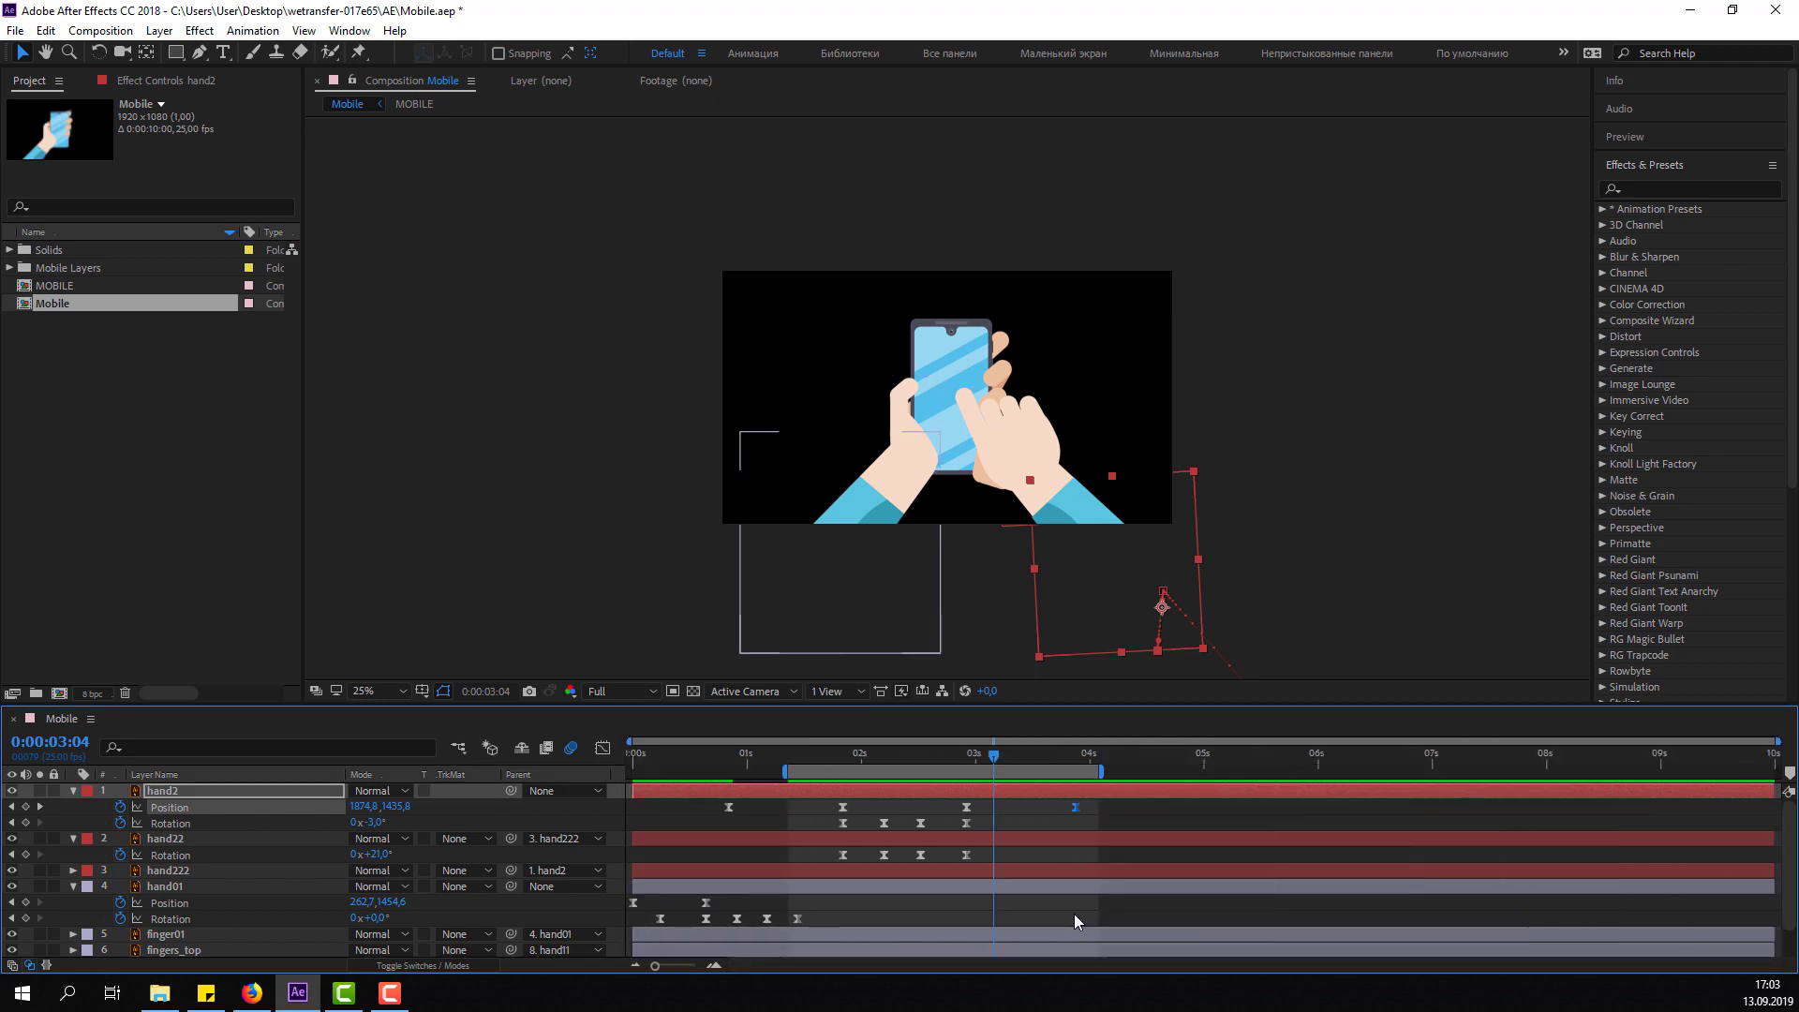
left_click_drag(779, 771, 1048, 769)
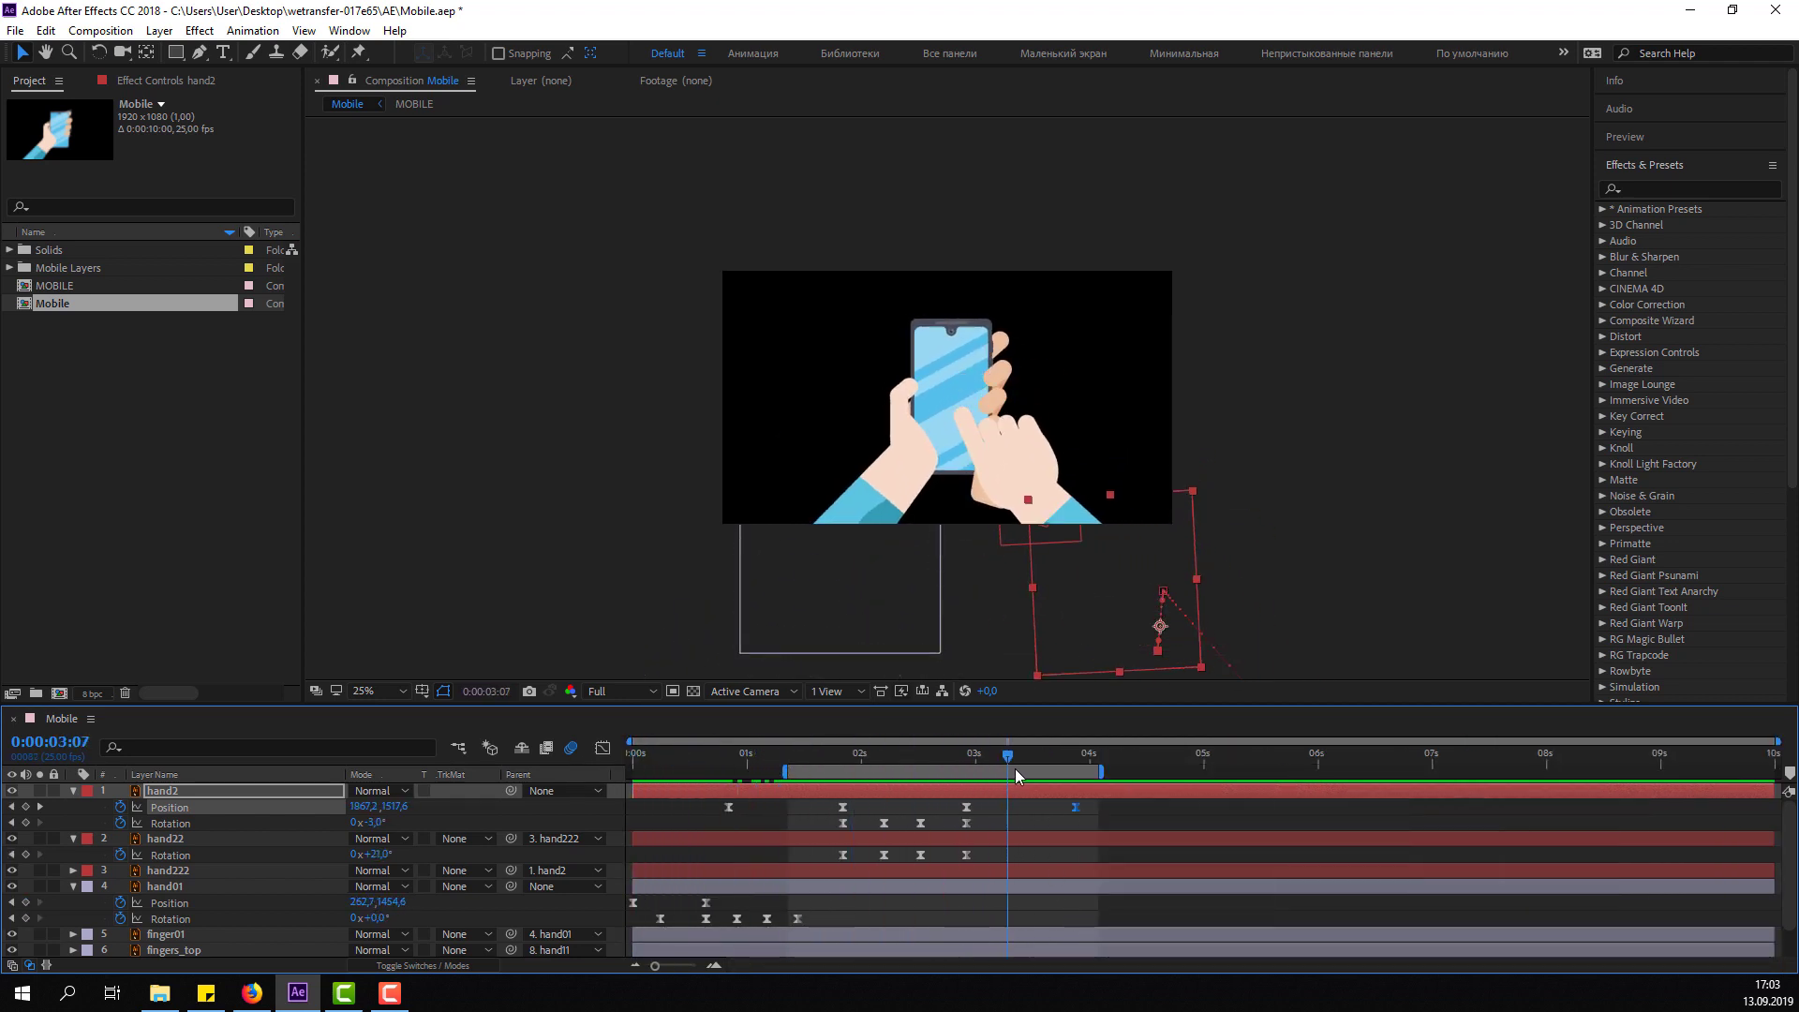
left_click(1118, 804)
key("space")
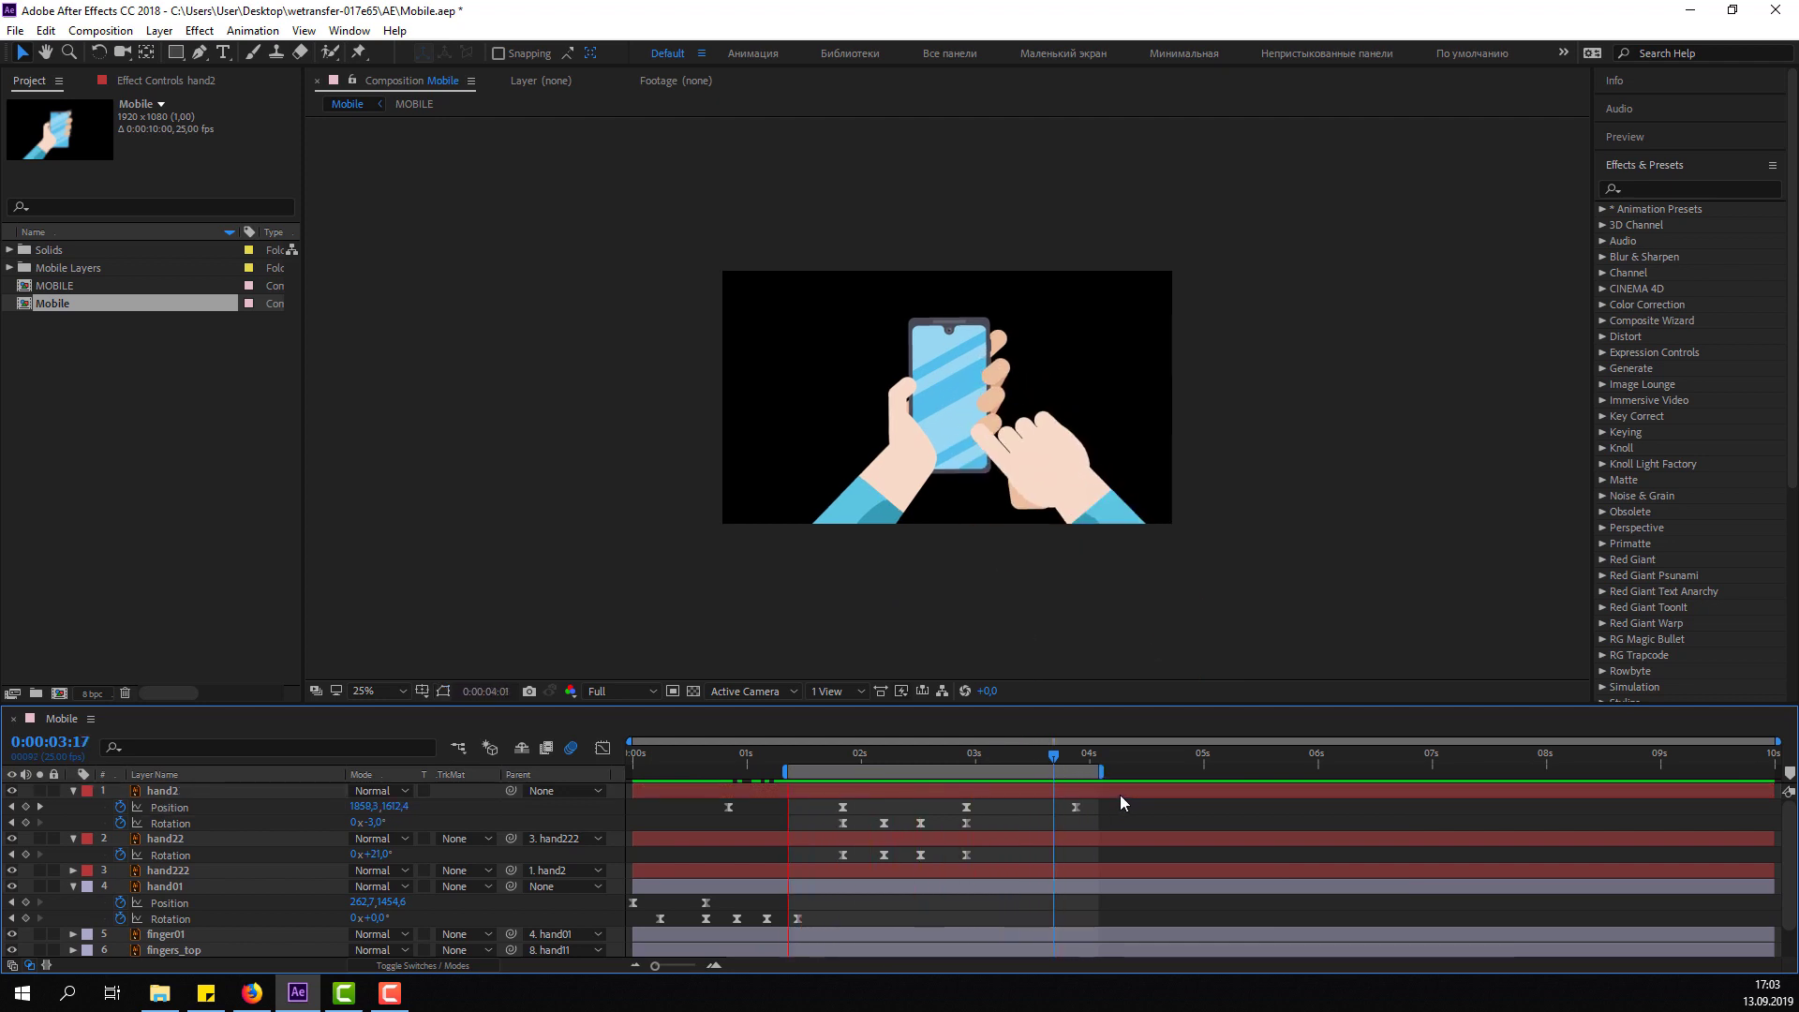
mouse_move(915, 748)
left_mouse_down()
mouse_move(660, 770)
mouse_move(797, 780)
left_mouse_up()
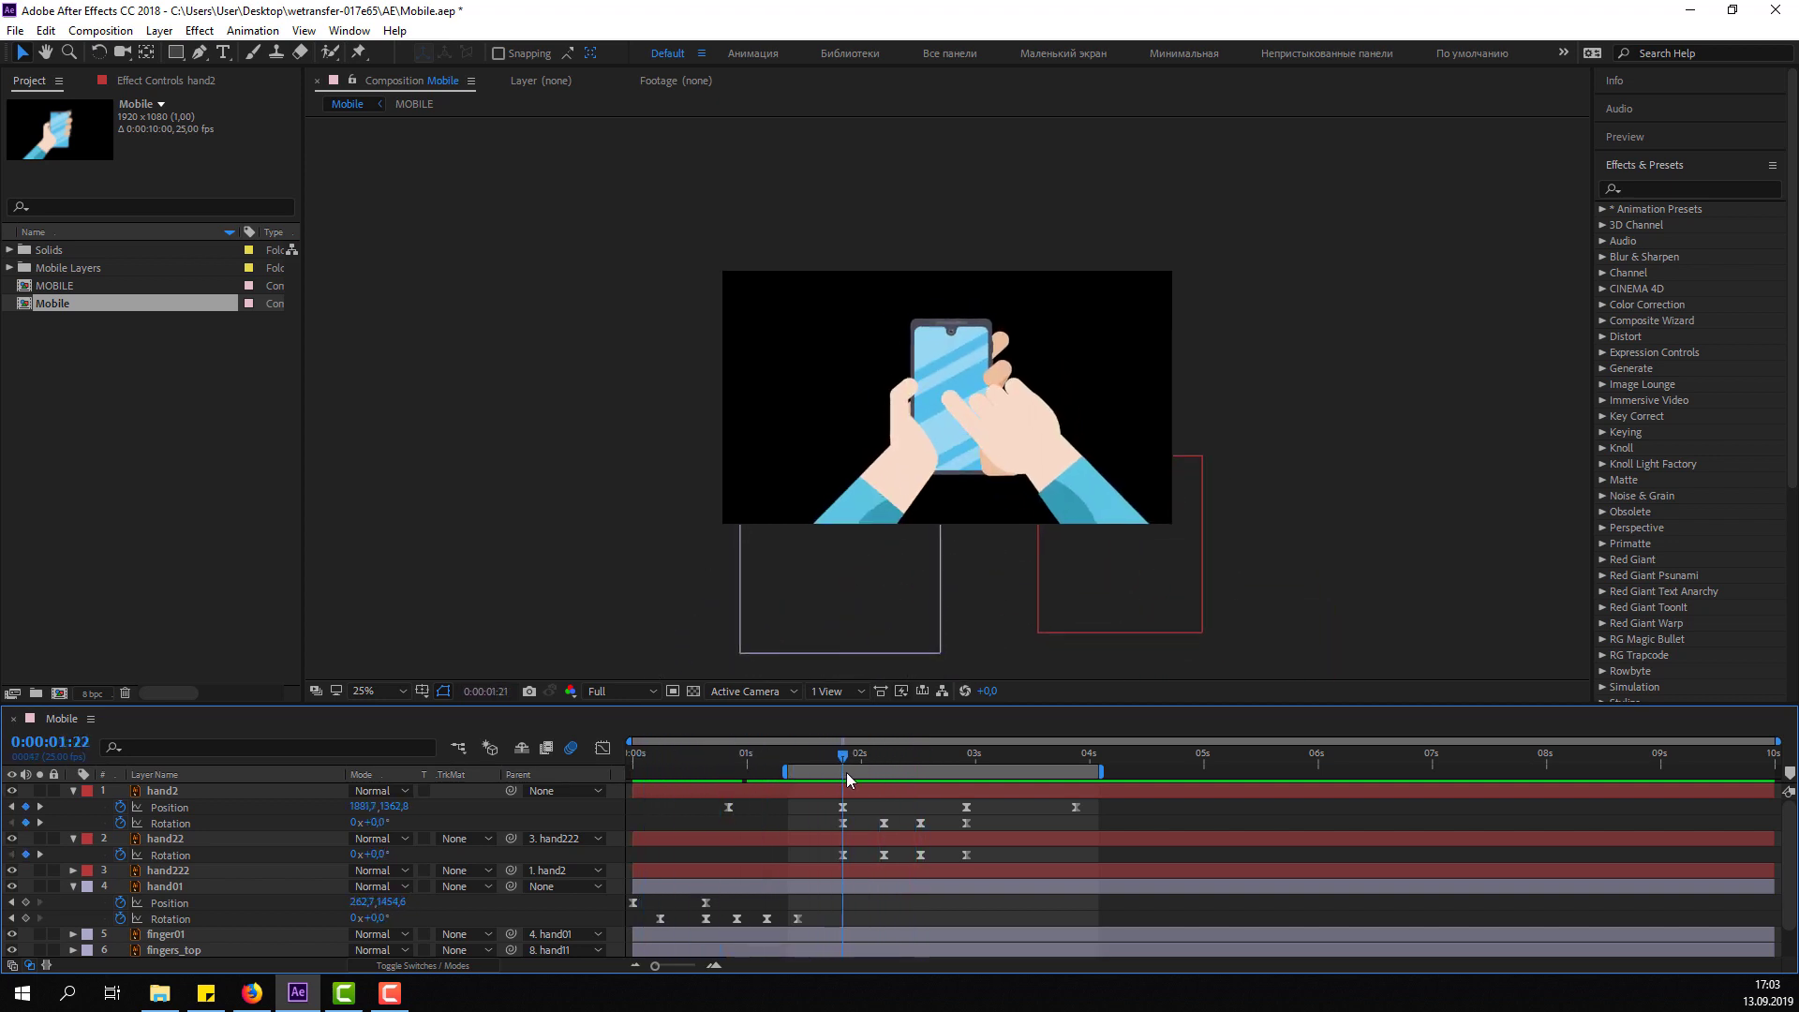
Key hand01's Rotation at -3° at the 1:21 mark.
left_click(54, 900)
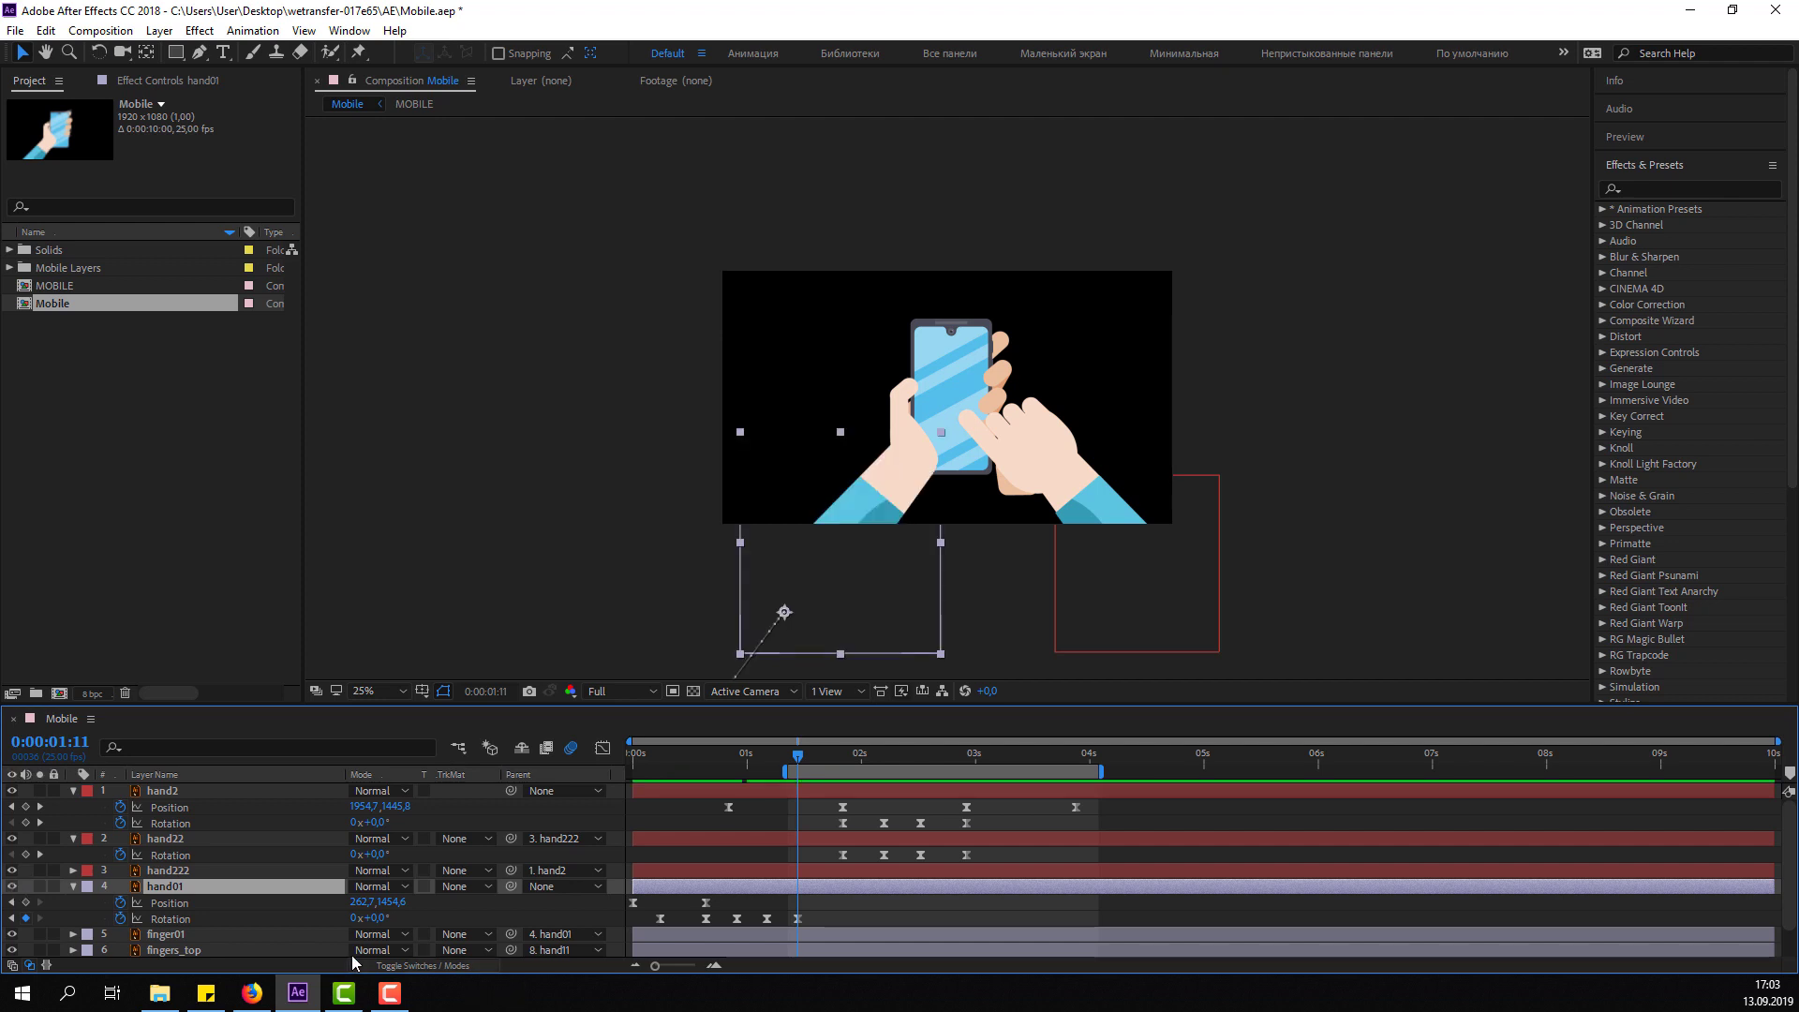
left_click_drag(812, 766, 843, 762)
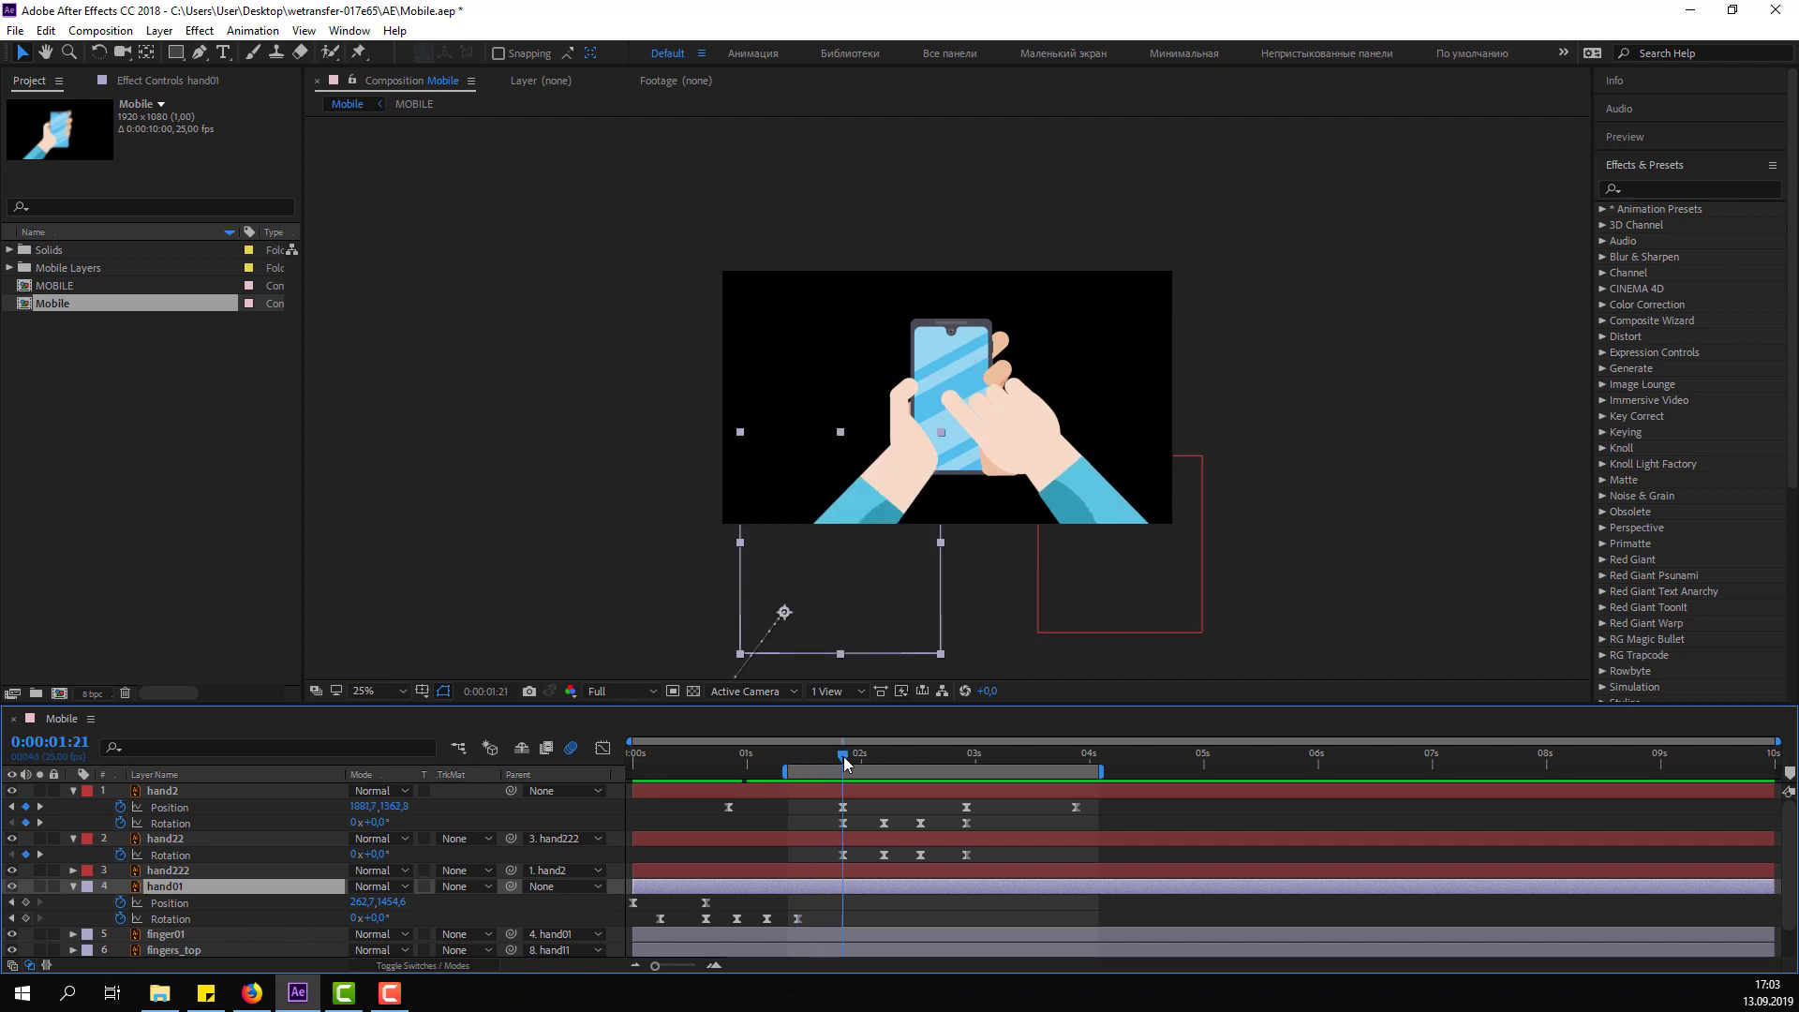
left_click_drag(383, 918, 384, 918)
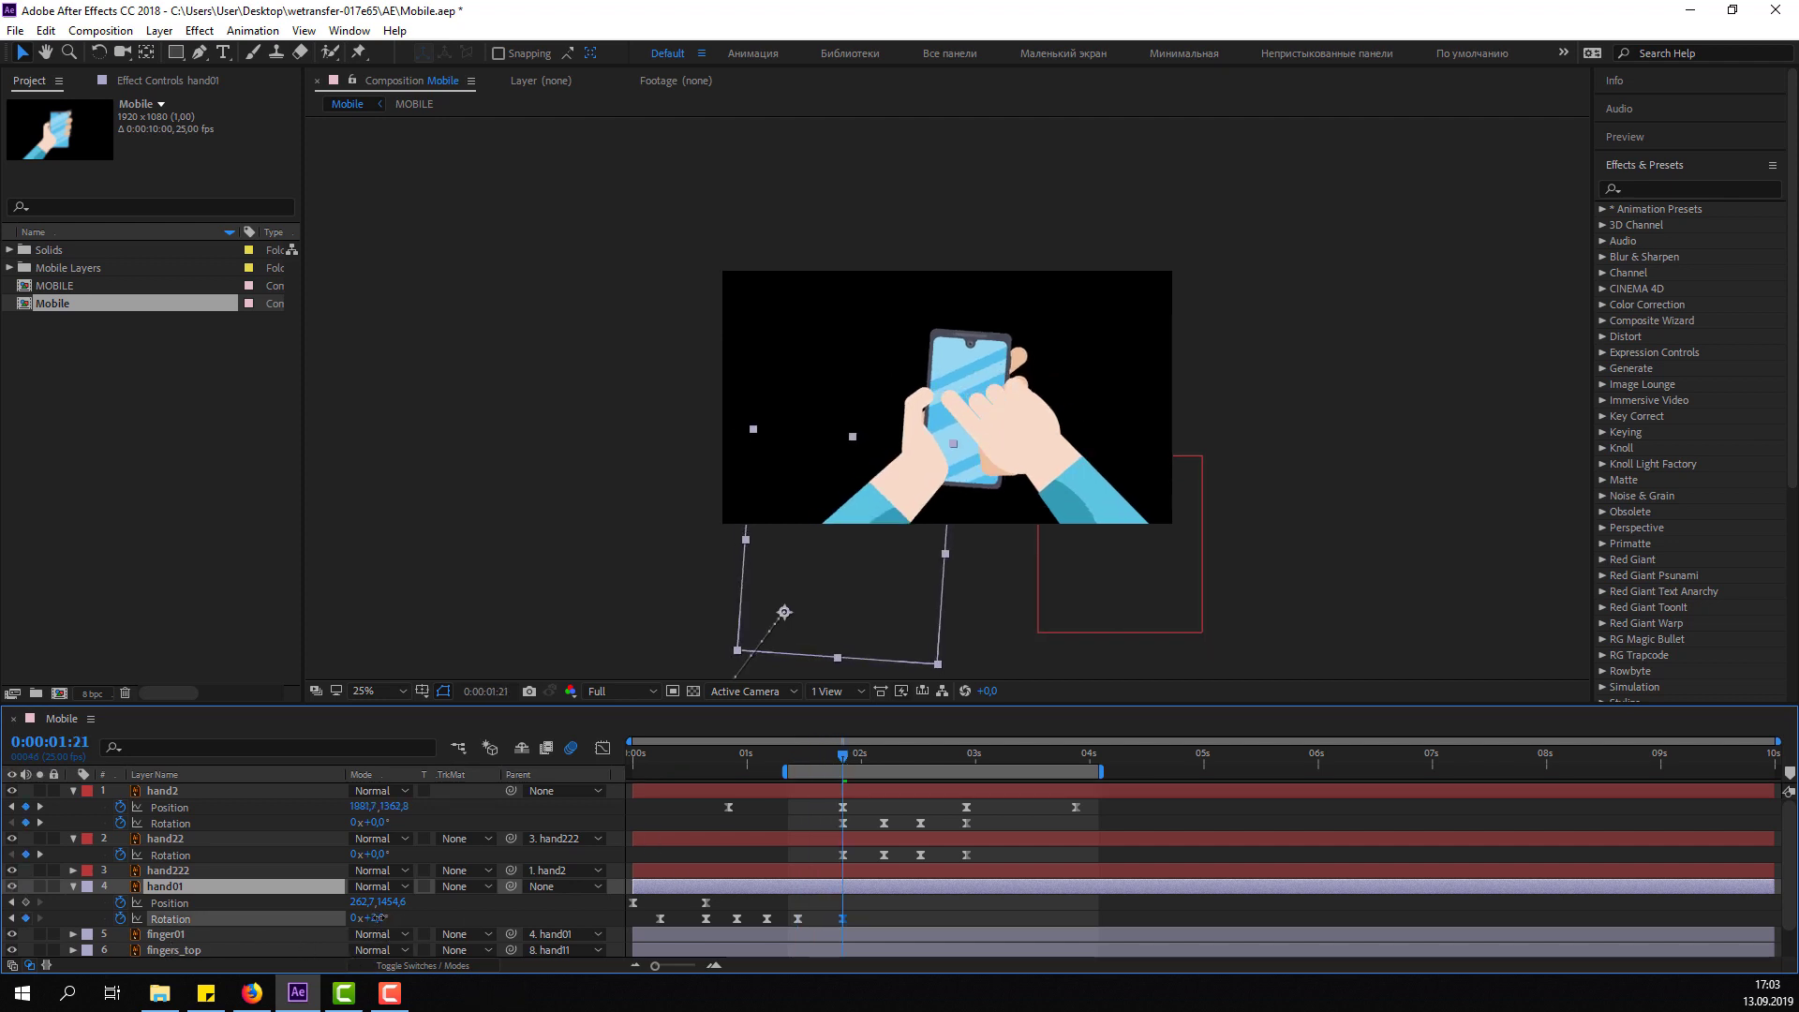
left_click(379, 919)
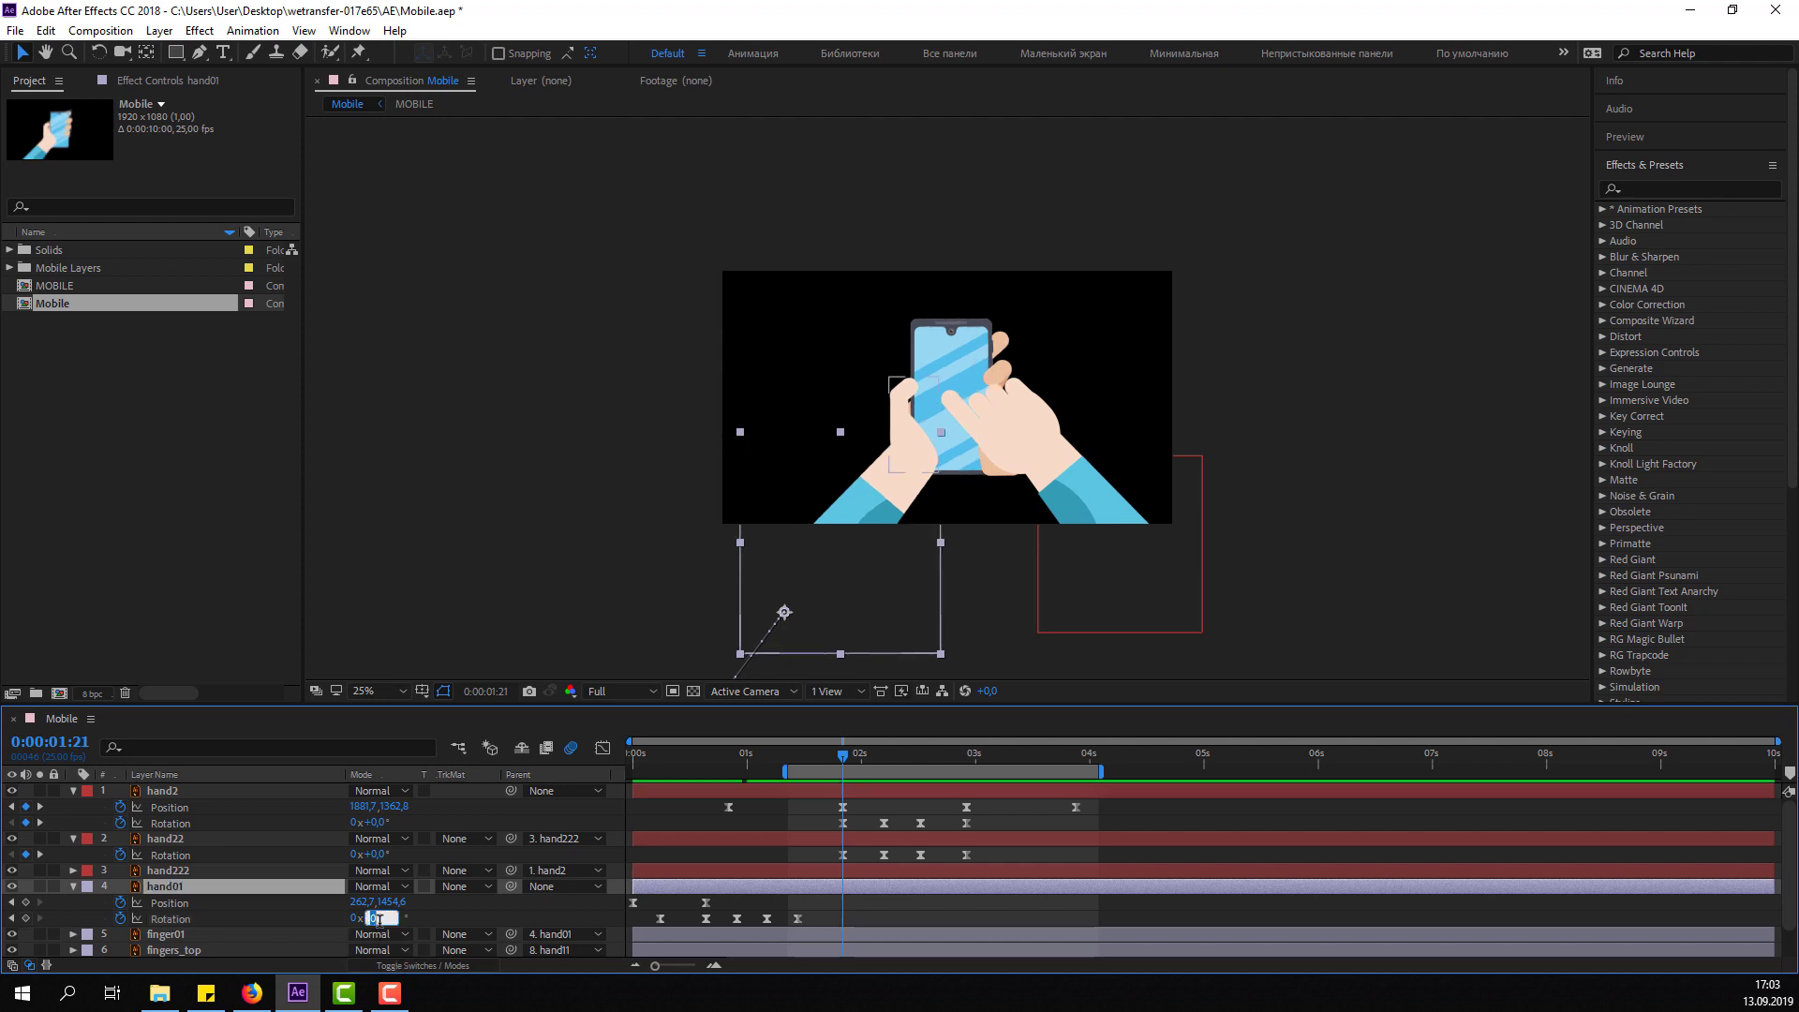
type("-3")
key("Return")
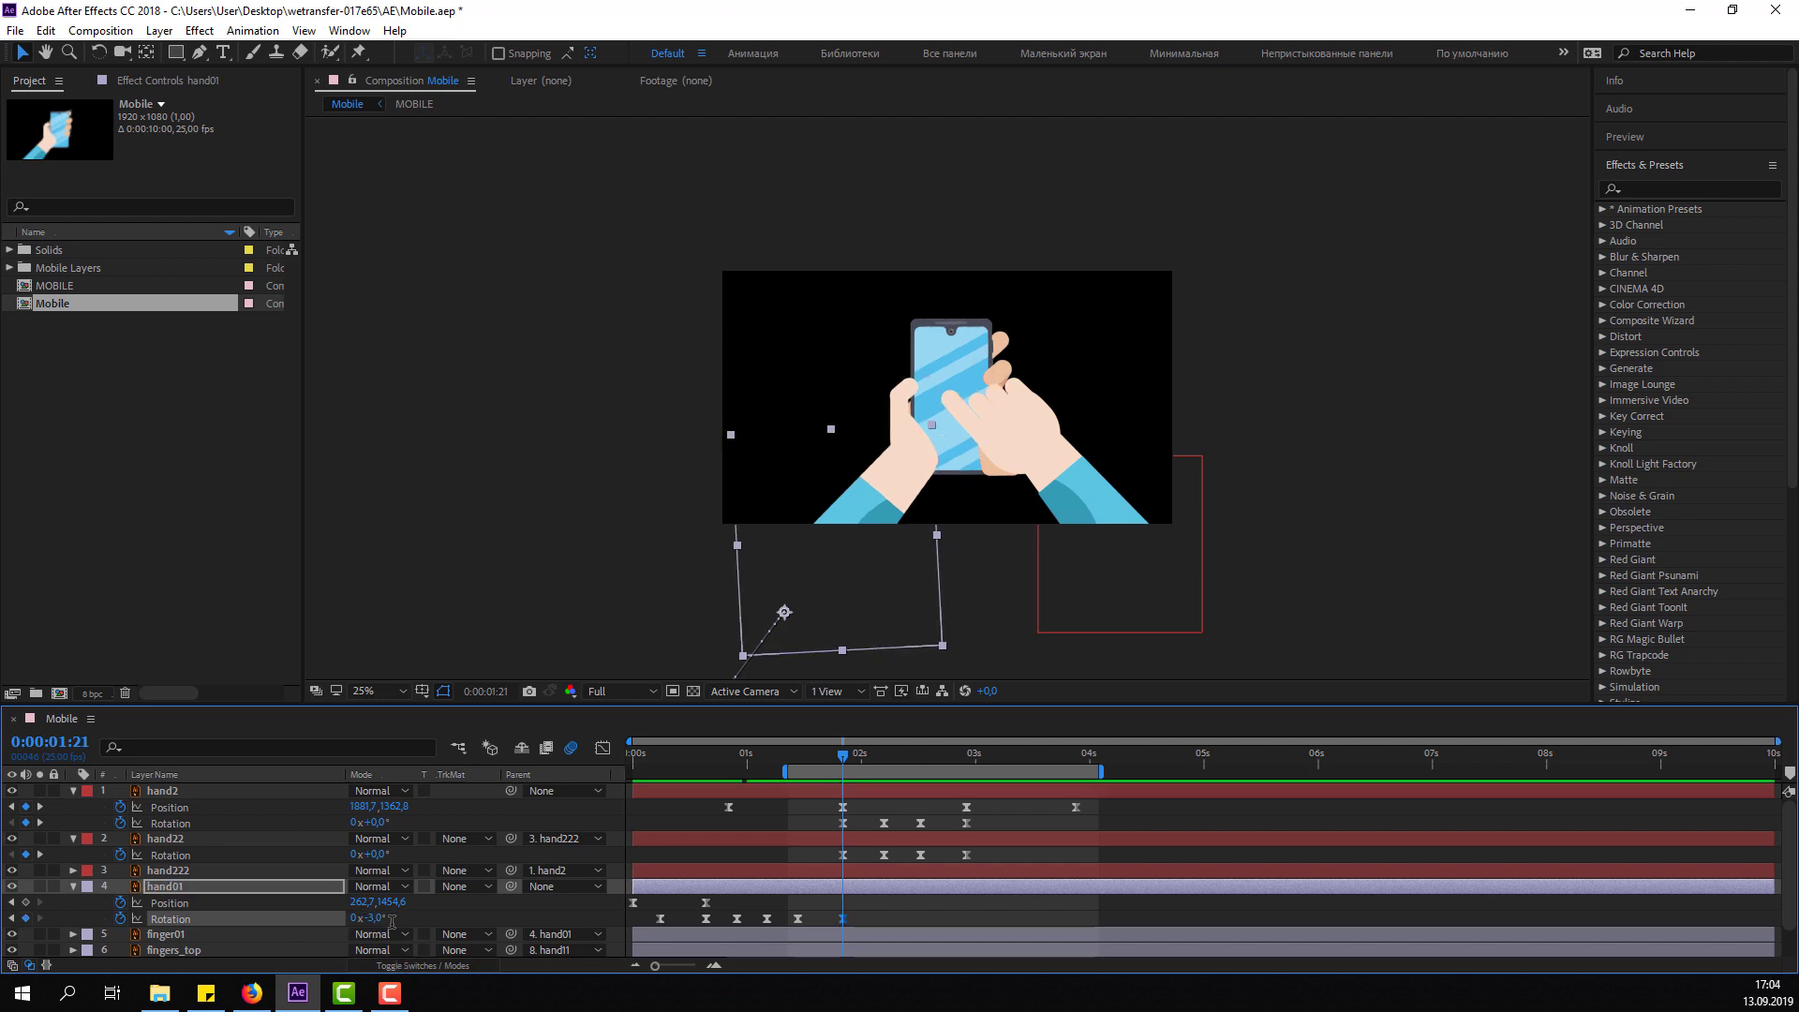
Shift the new -3° rotation keyframe later to about 2:07 and scrub to review the motion.
left_click_drag(790, 750, 844, 764)
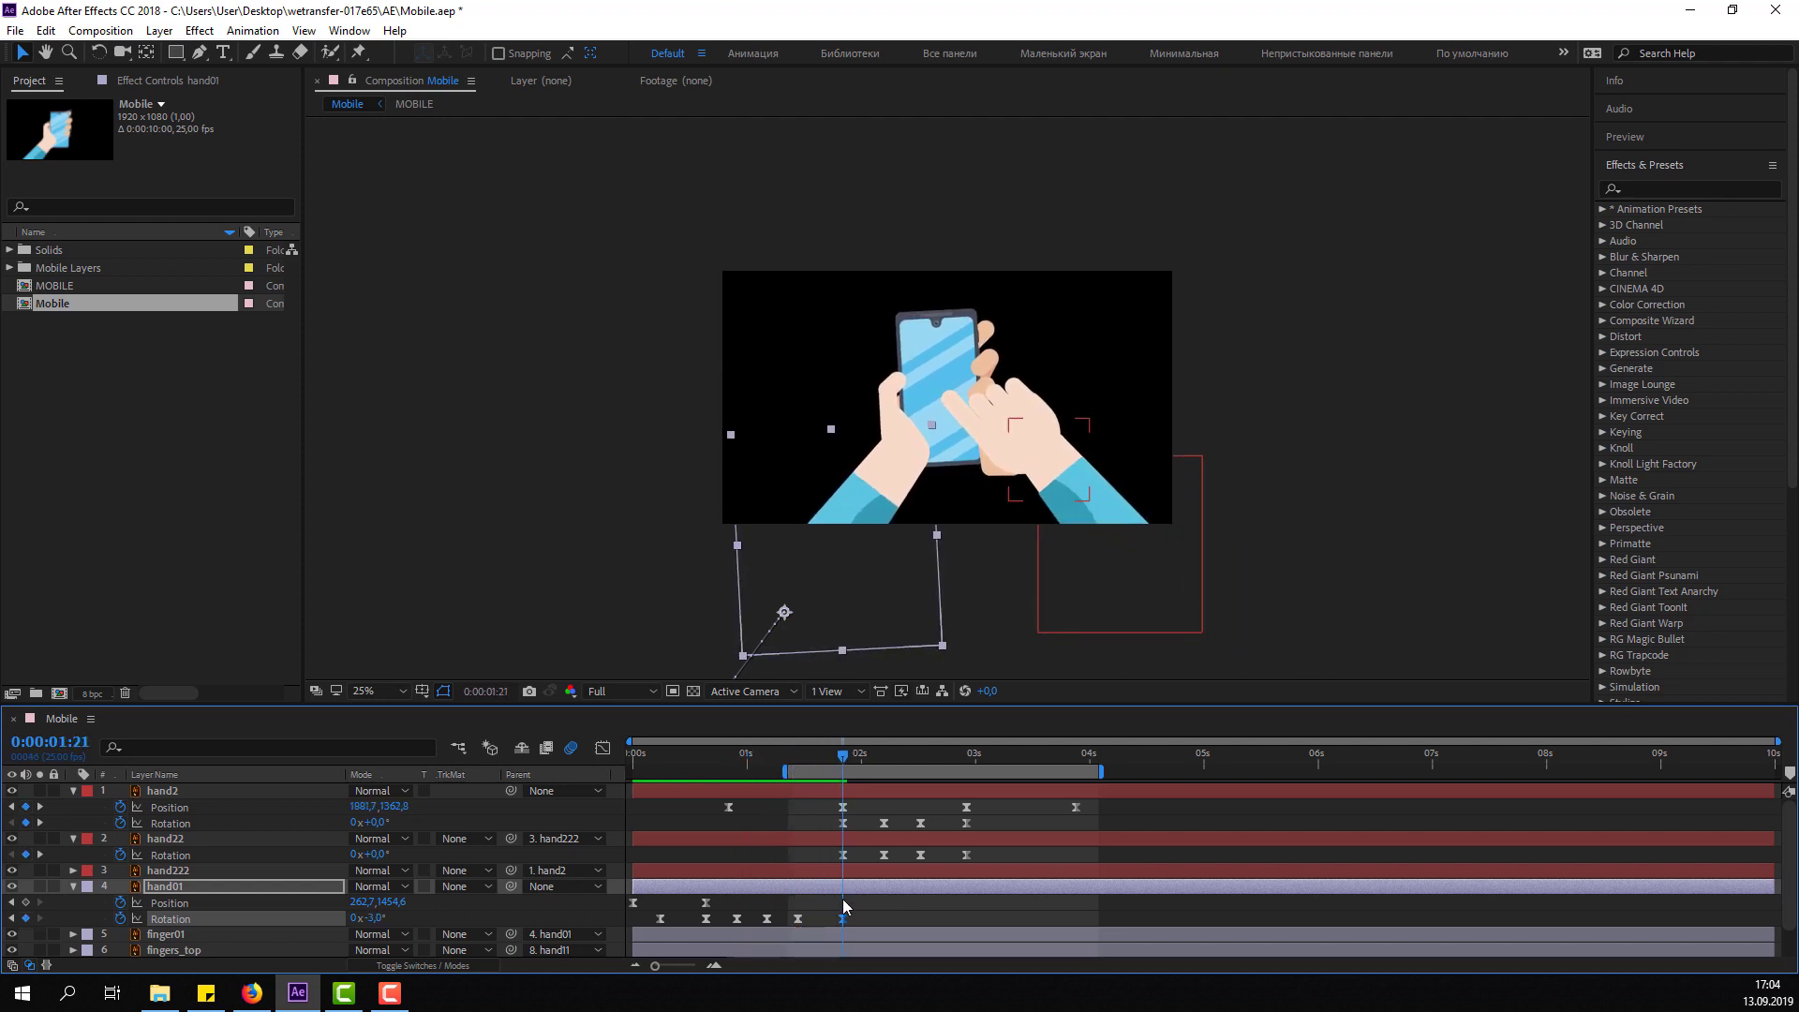
left_click_drag(842, 918, 892, 919)
left_click(790, 767)
left_click_drag(796, 766, 962, 774)
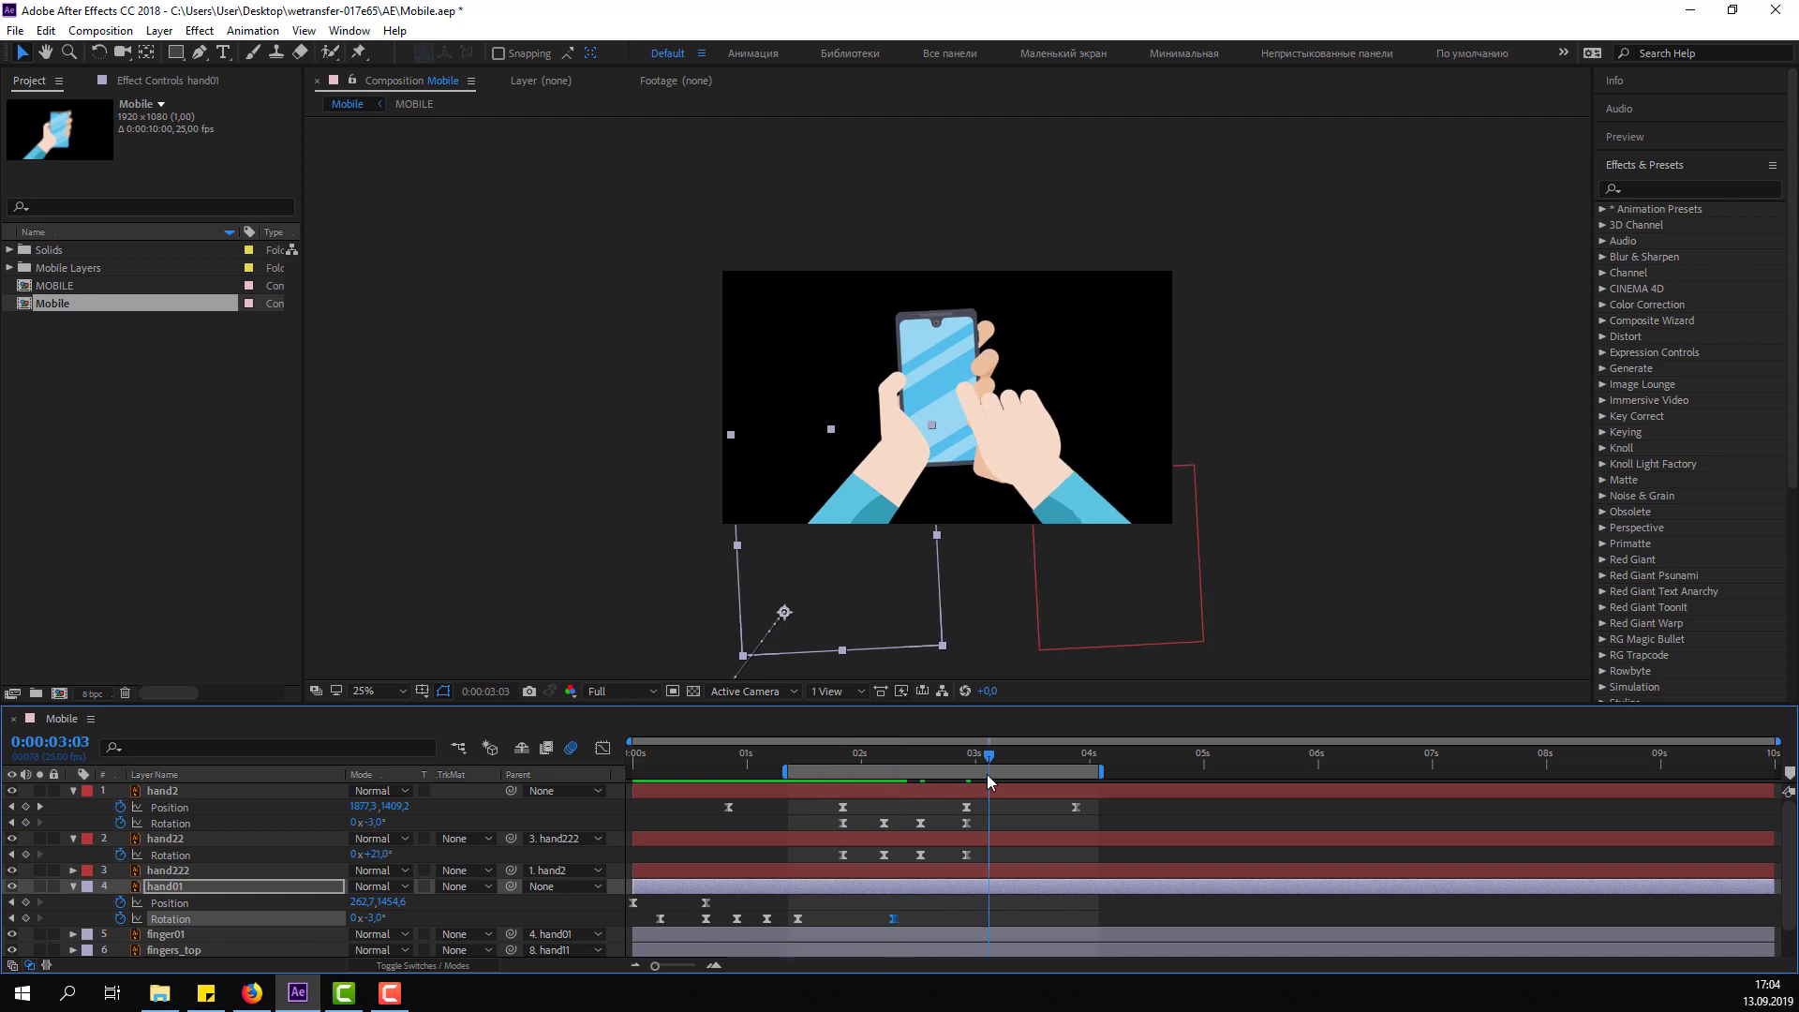
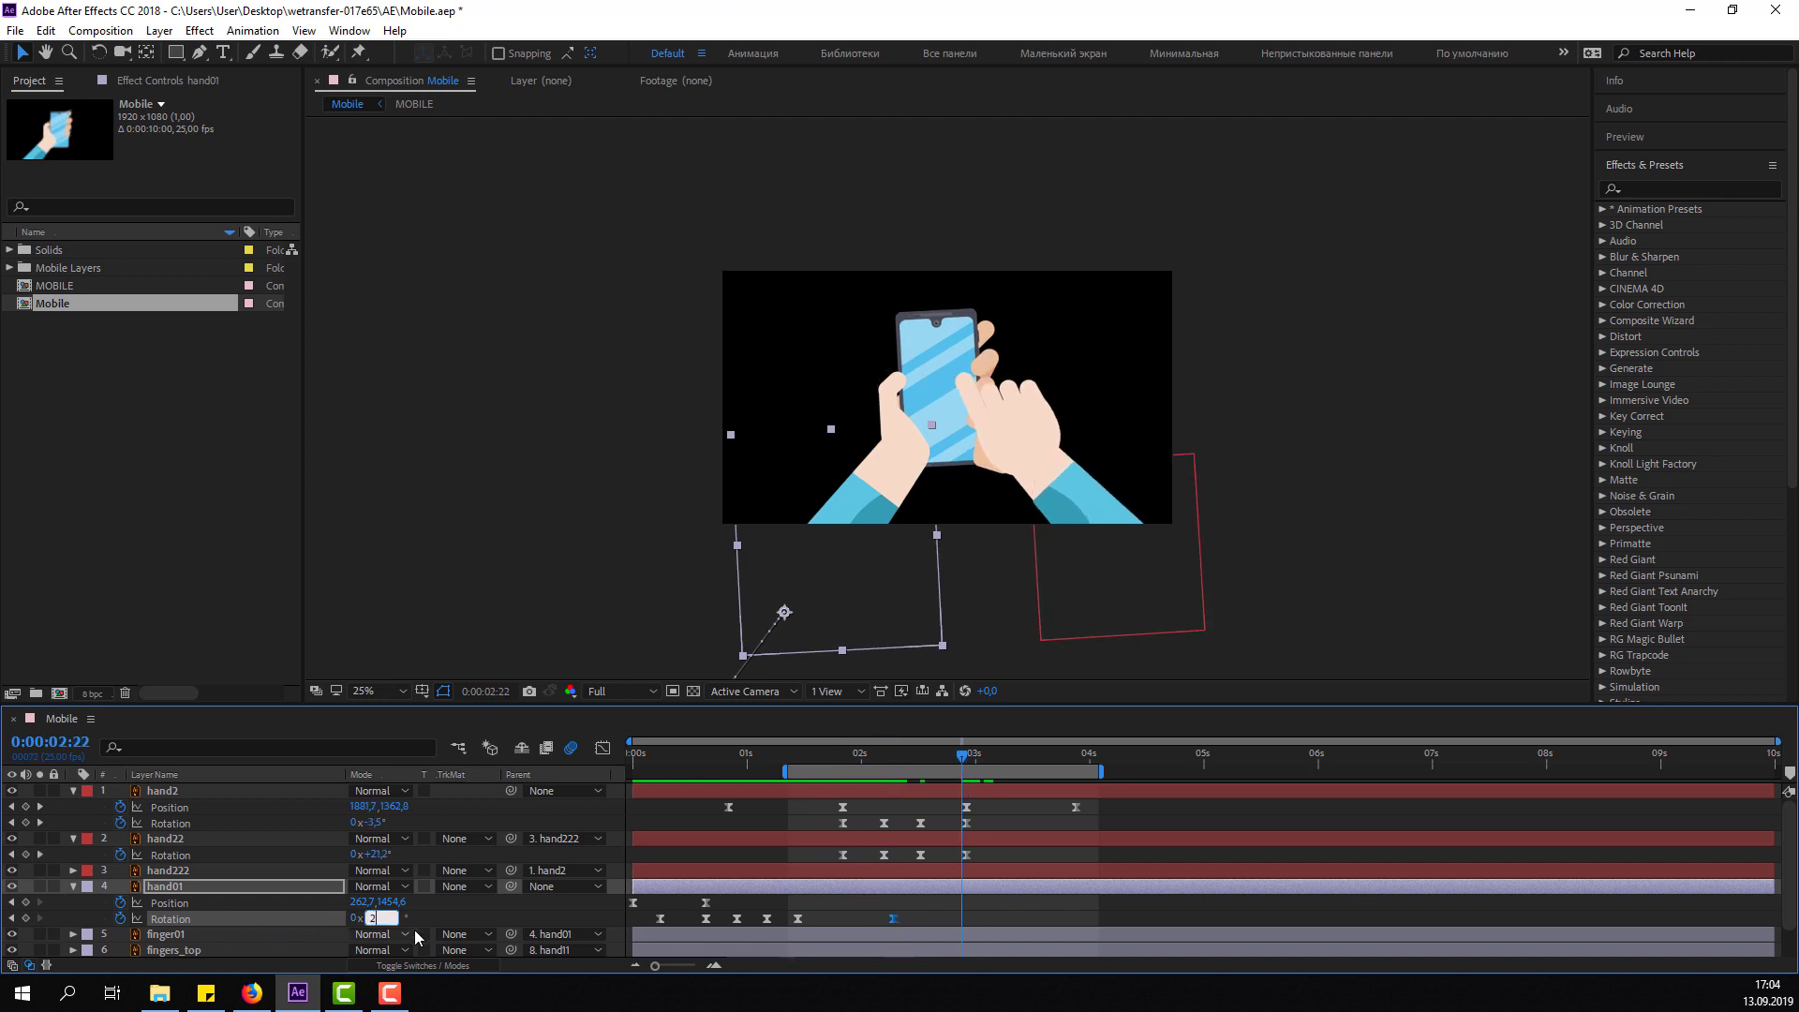
Set hand01's Rotation key to +2°, preview the wobble, and nudge that keyframe earlier.
key("Return")
key("space")
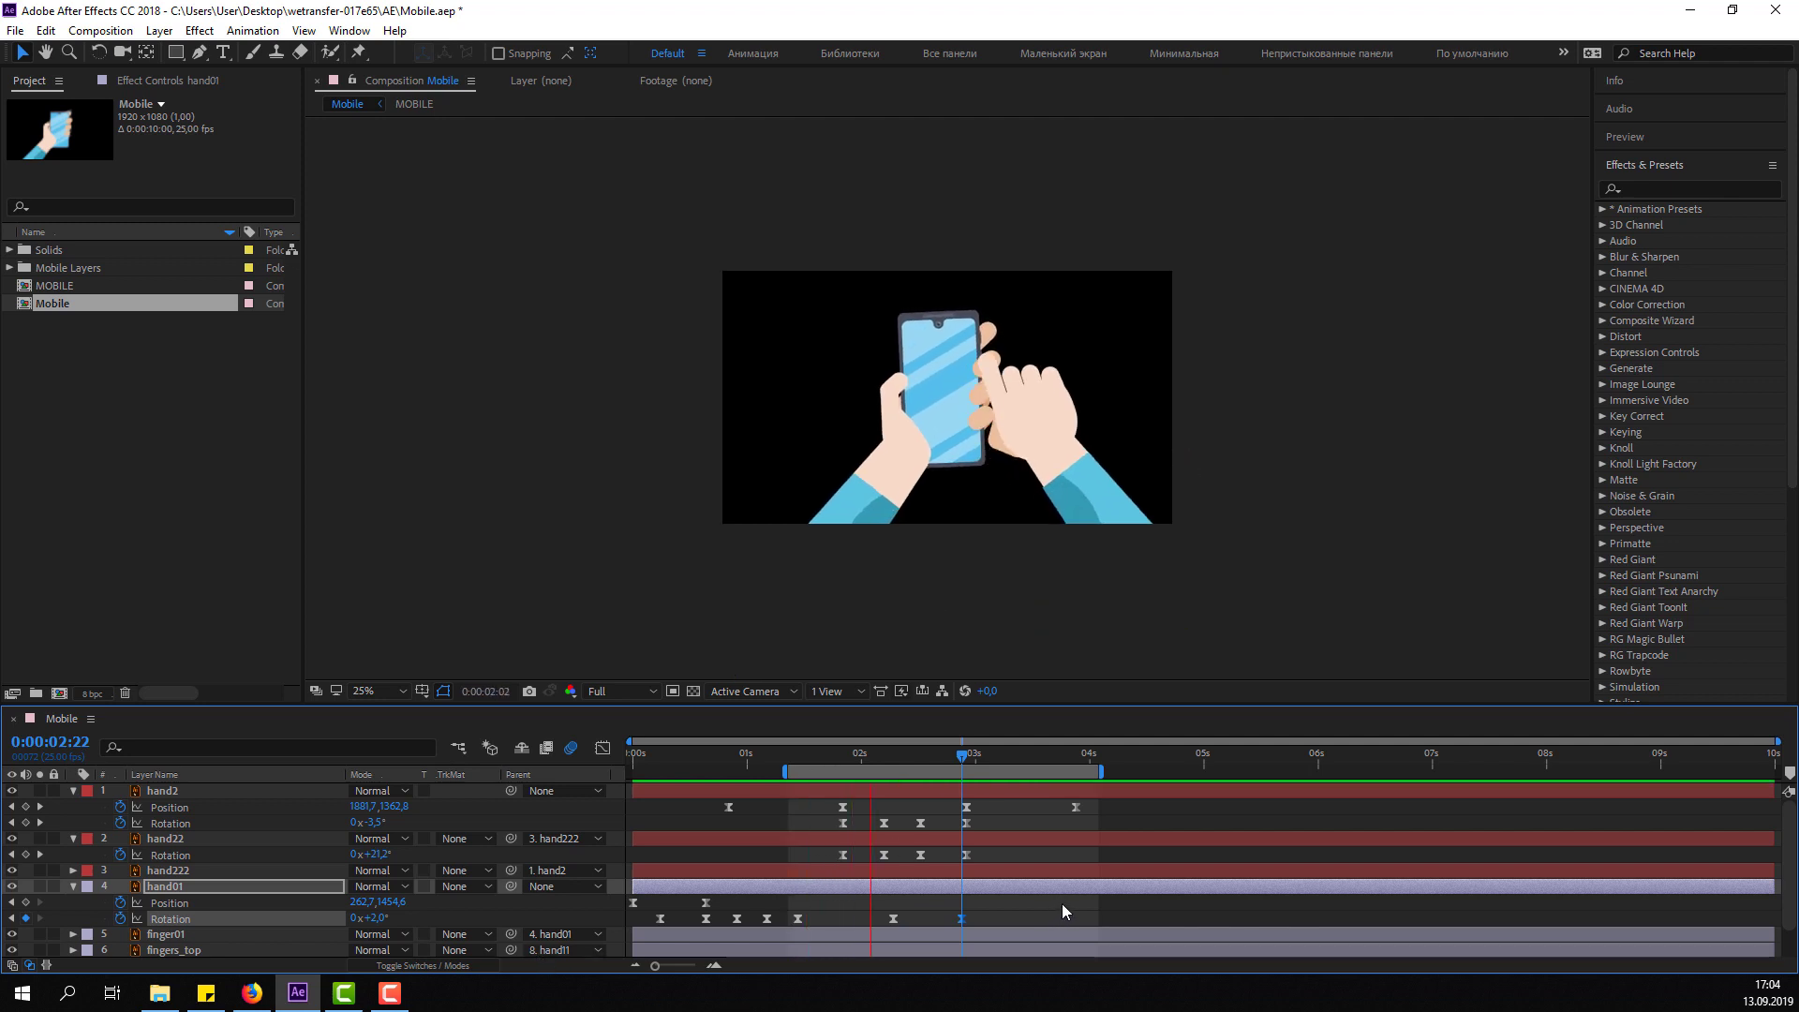
key("space")
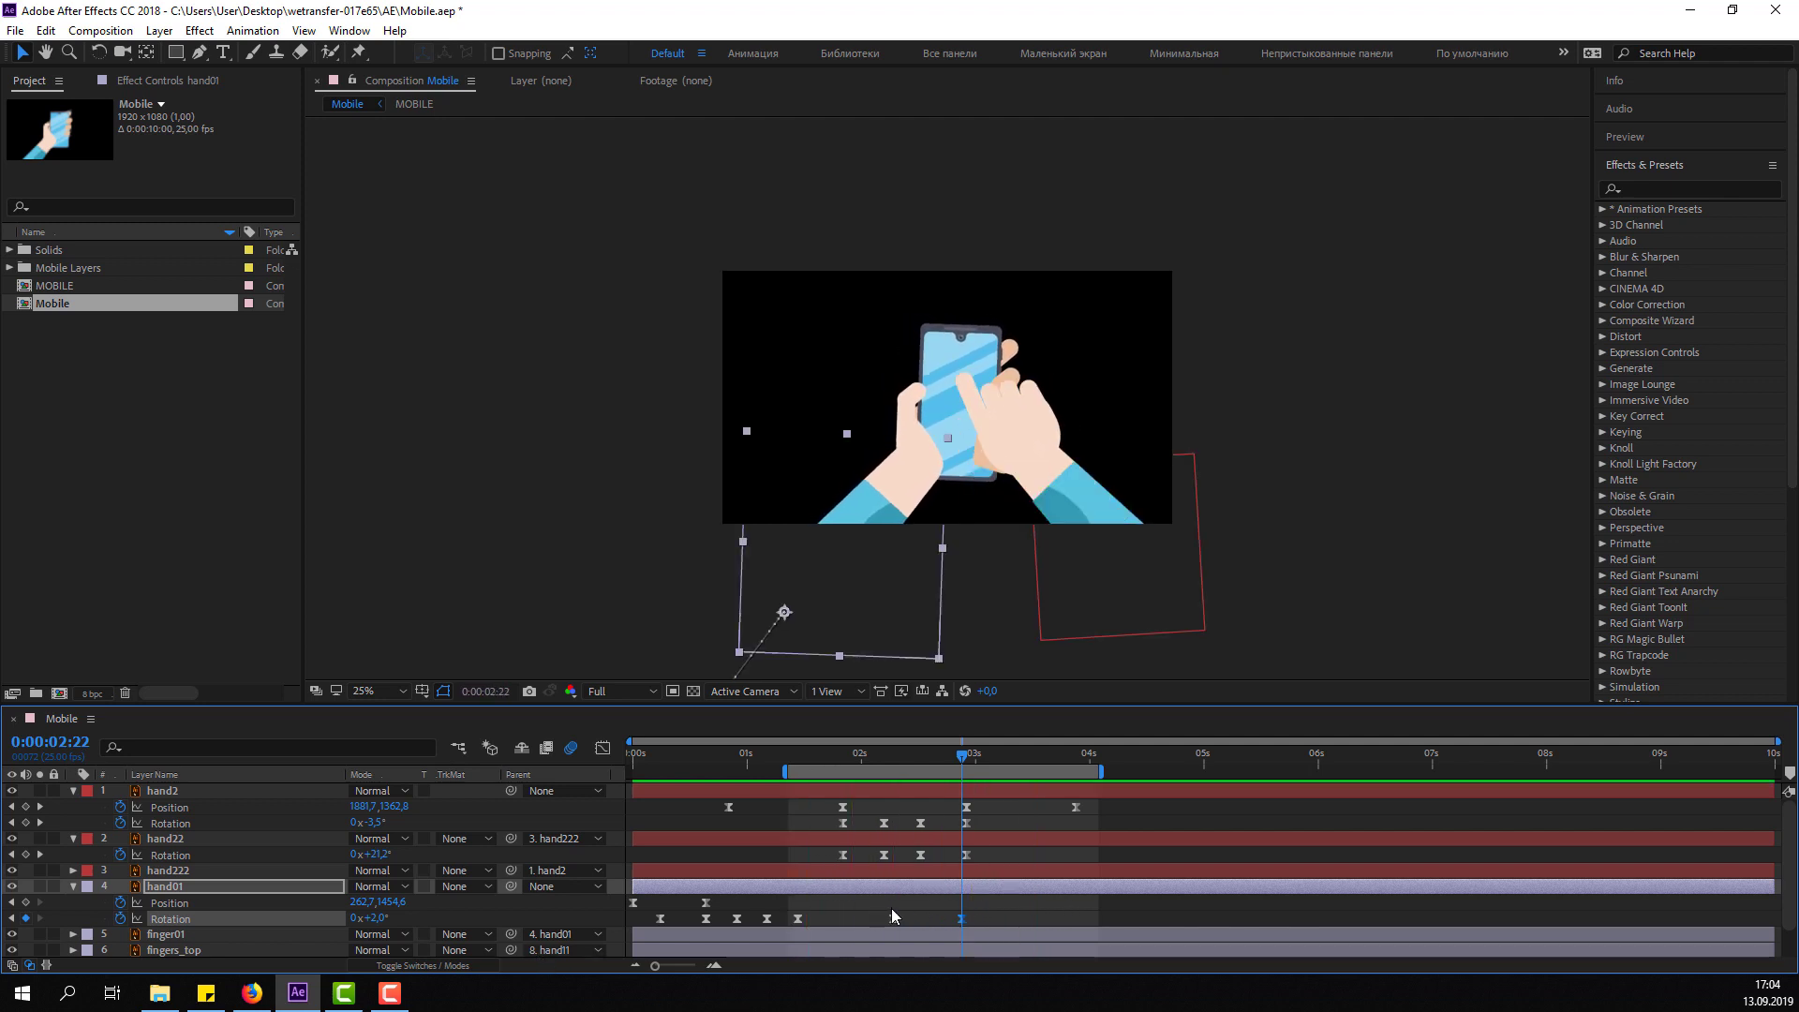
left_click_drag(883, 922, 869, 922)
Set the earlier Rotation key to -1.5° and retime the later key to about 3.4s.
left_click_drag(802, 755, 872, 757)
type("-15")
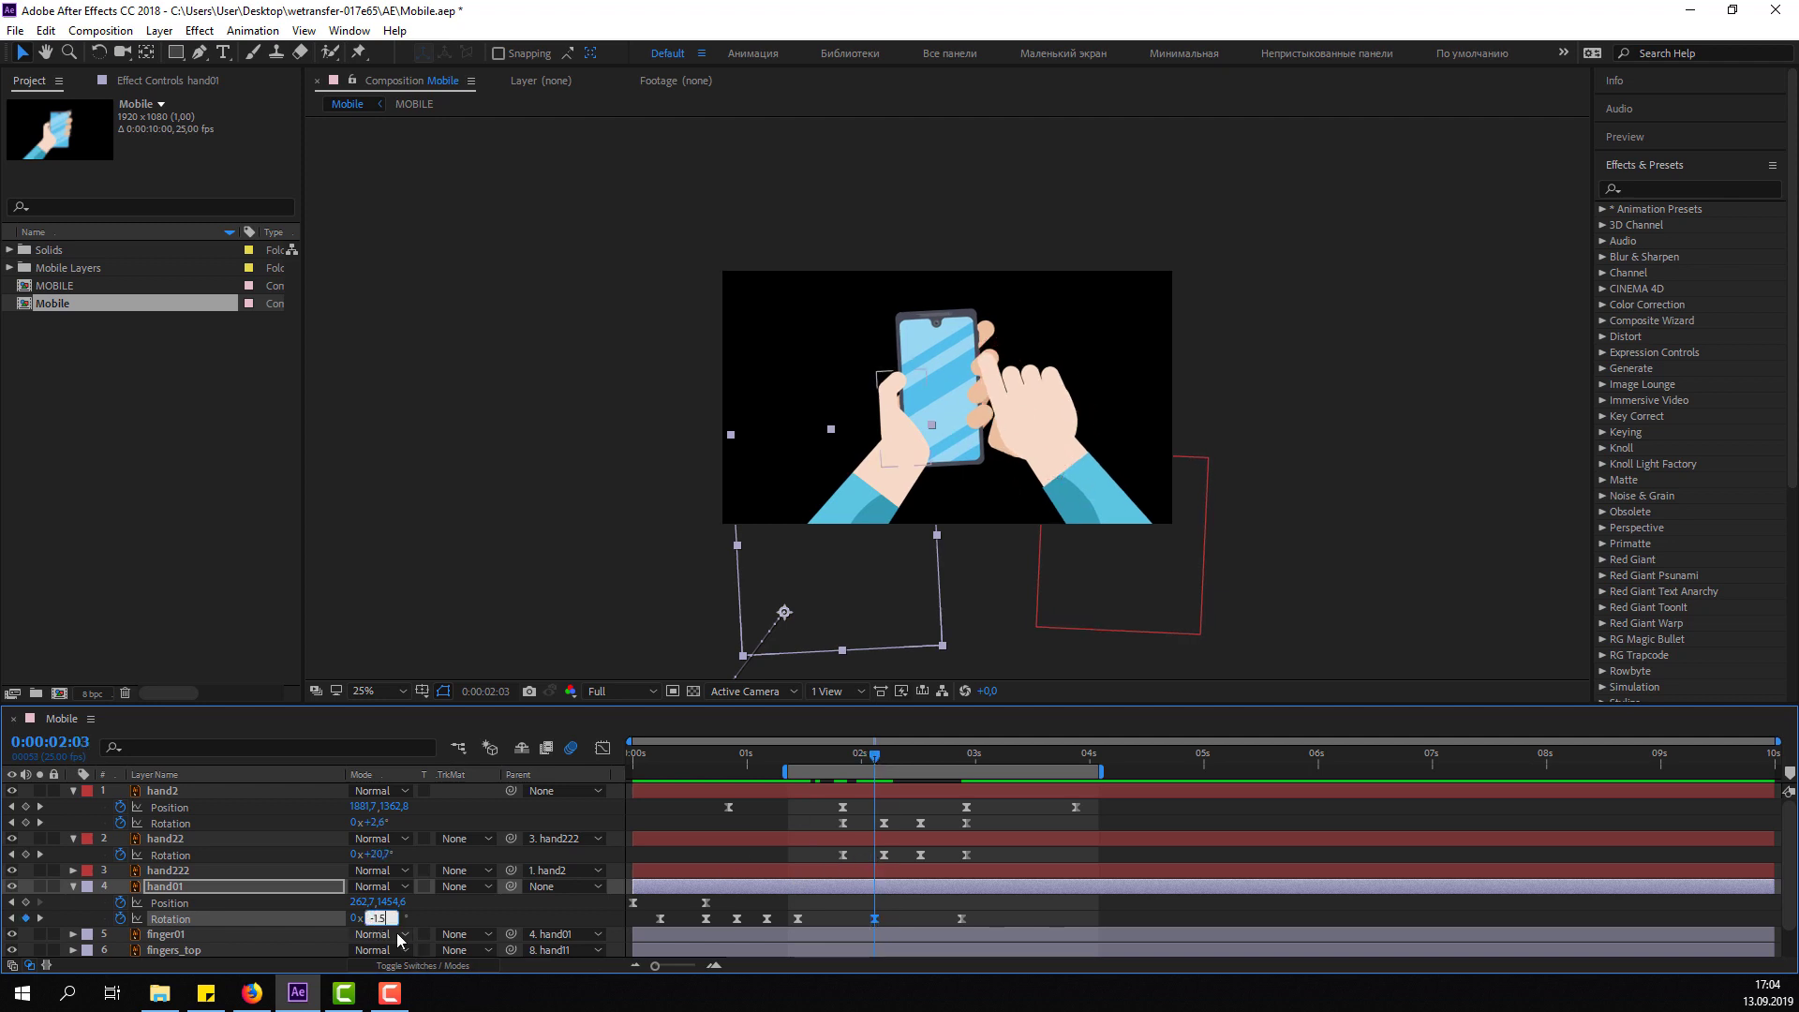
key("Return")
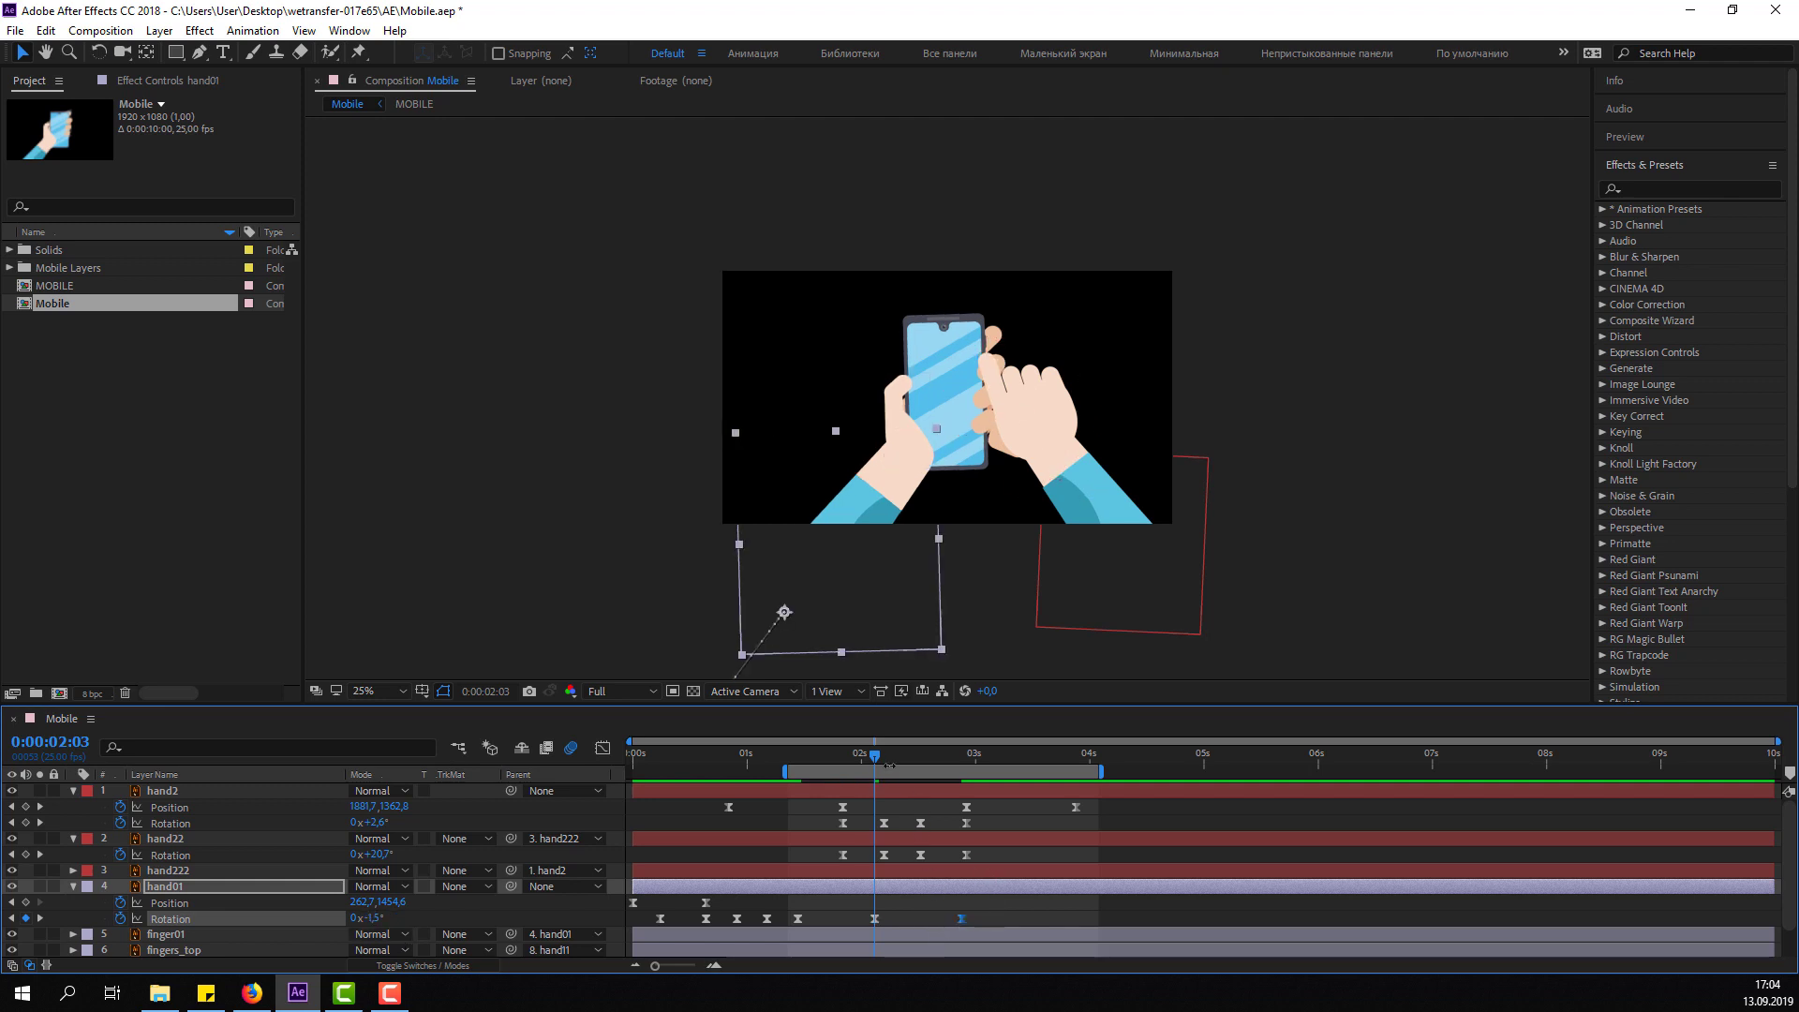
left_click_drag(879, 757, 965, 762)
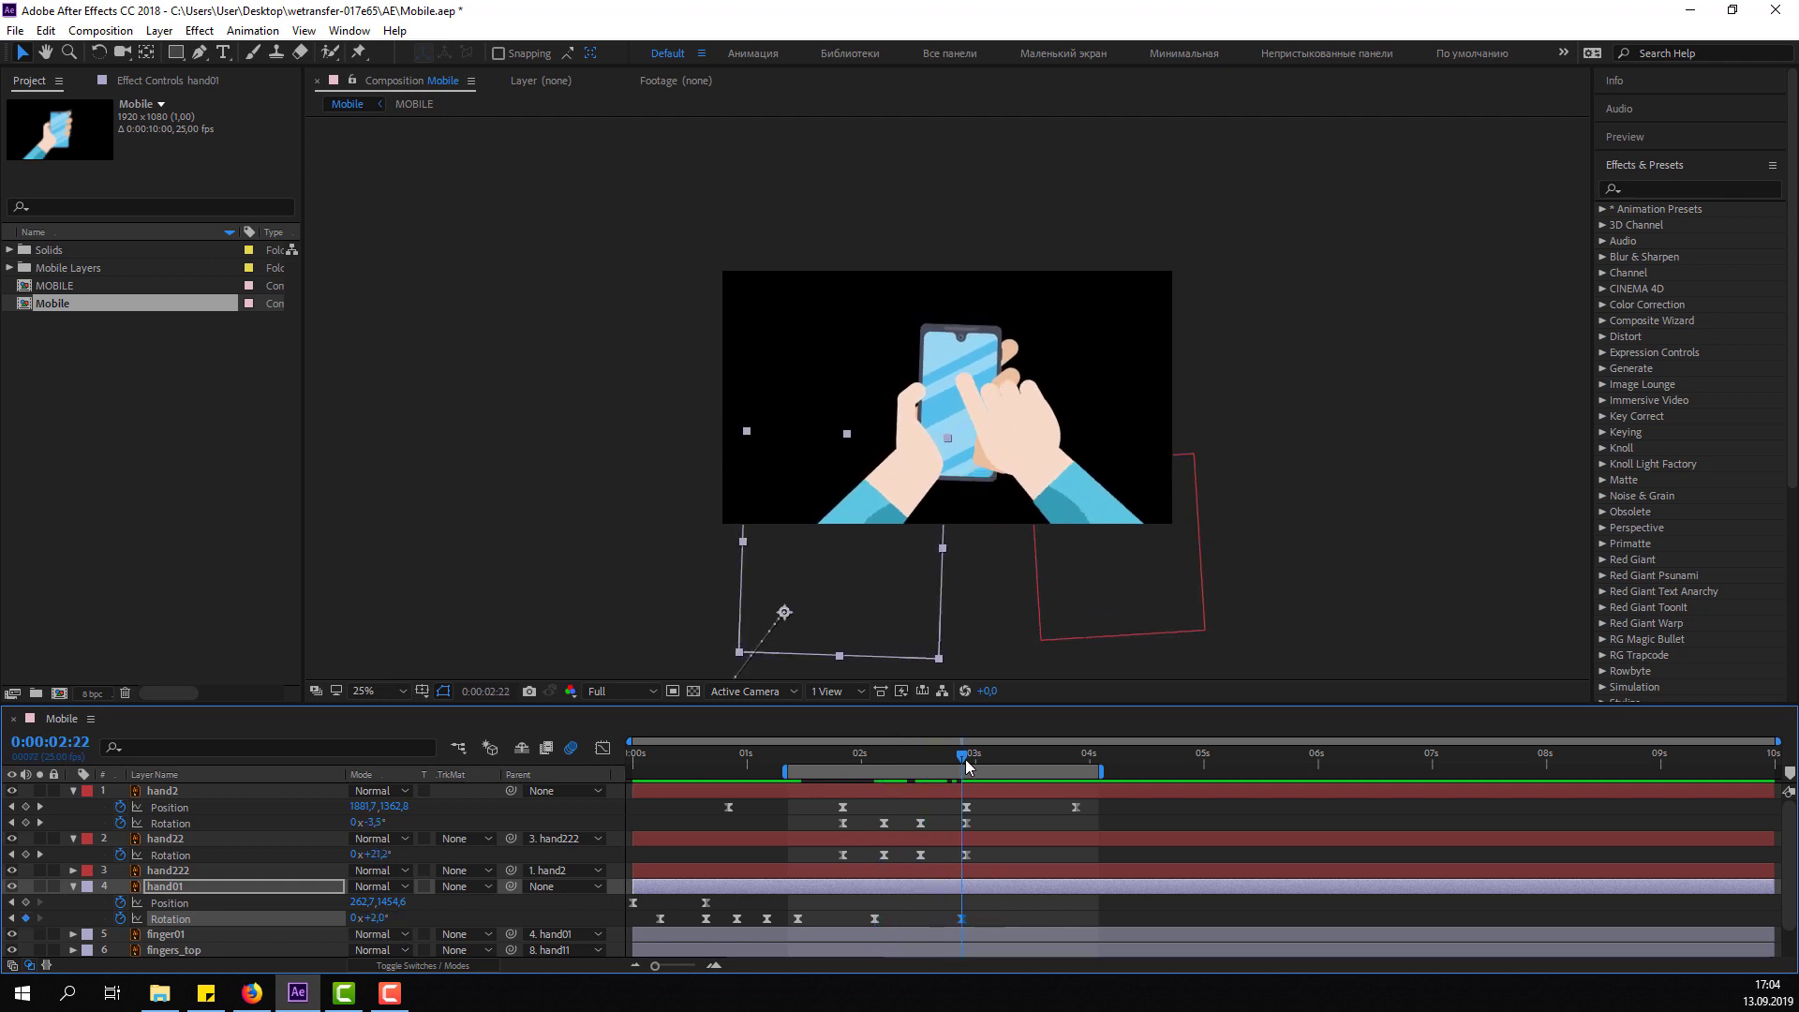
left_click(590, 926)
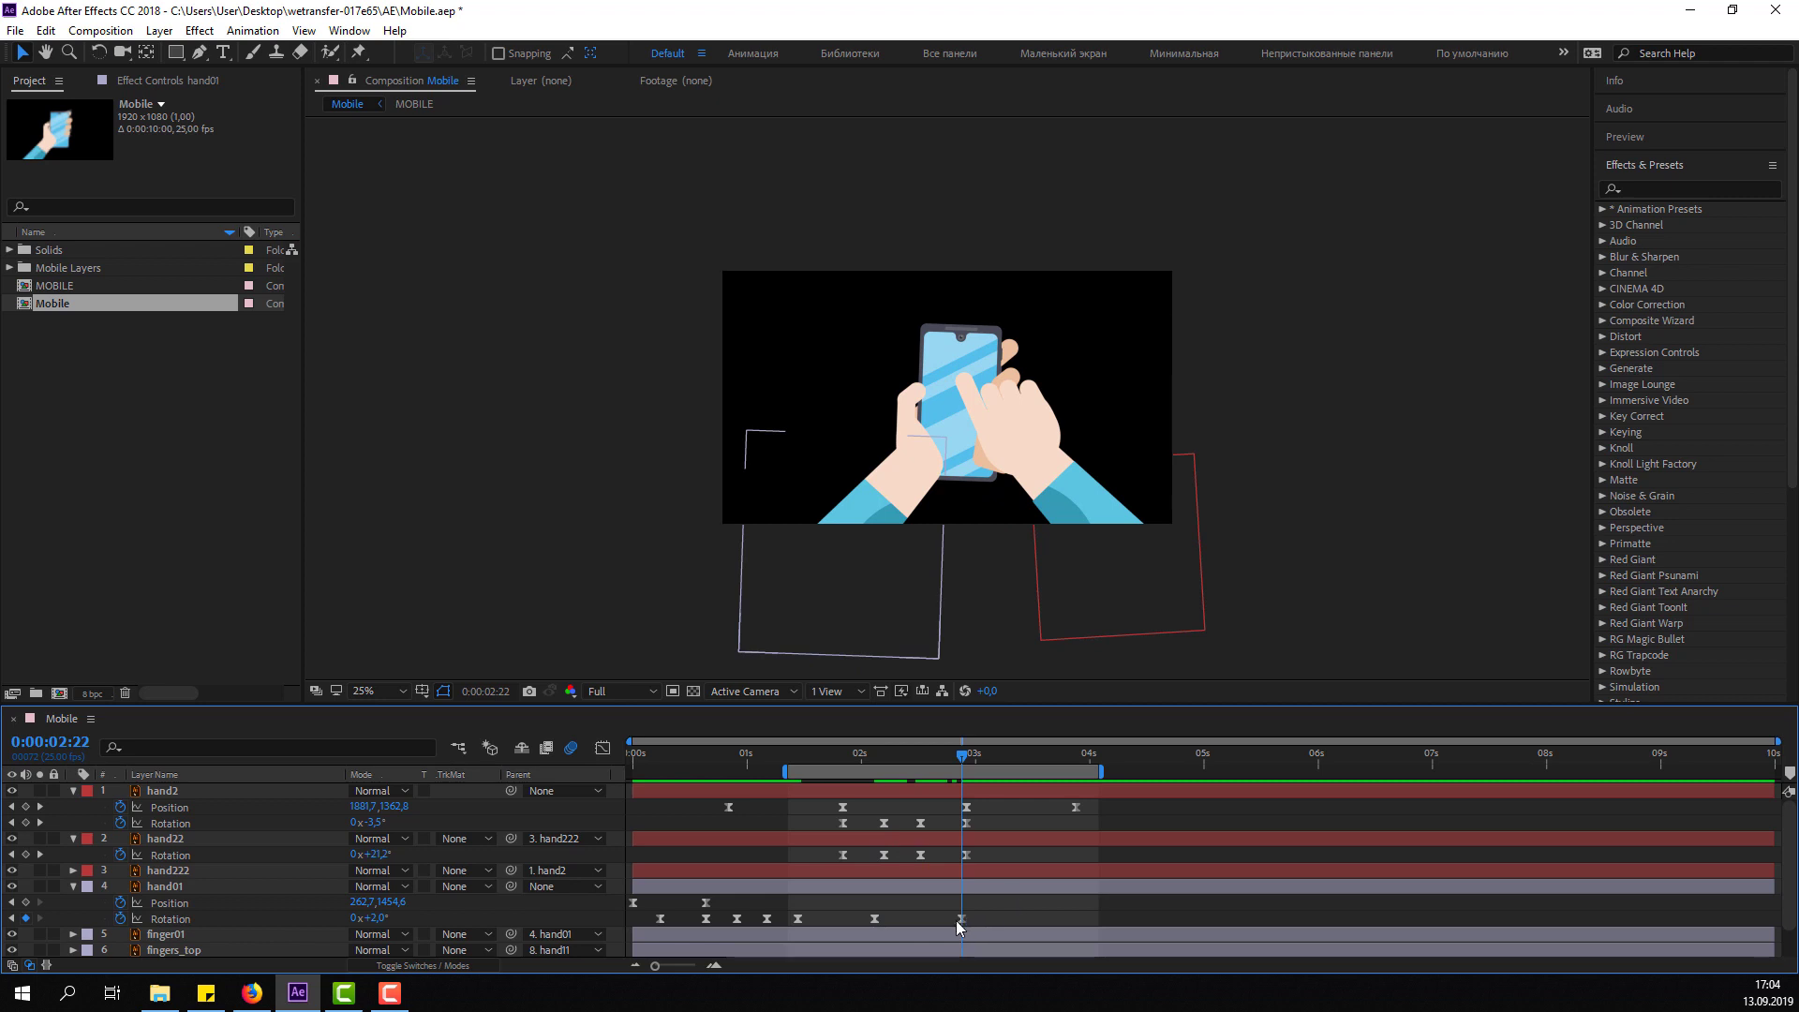
left_click_drag(961, 920, 1008, 919)
key("space")
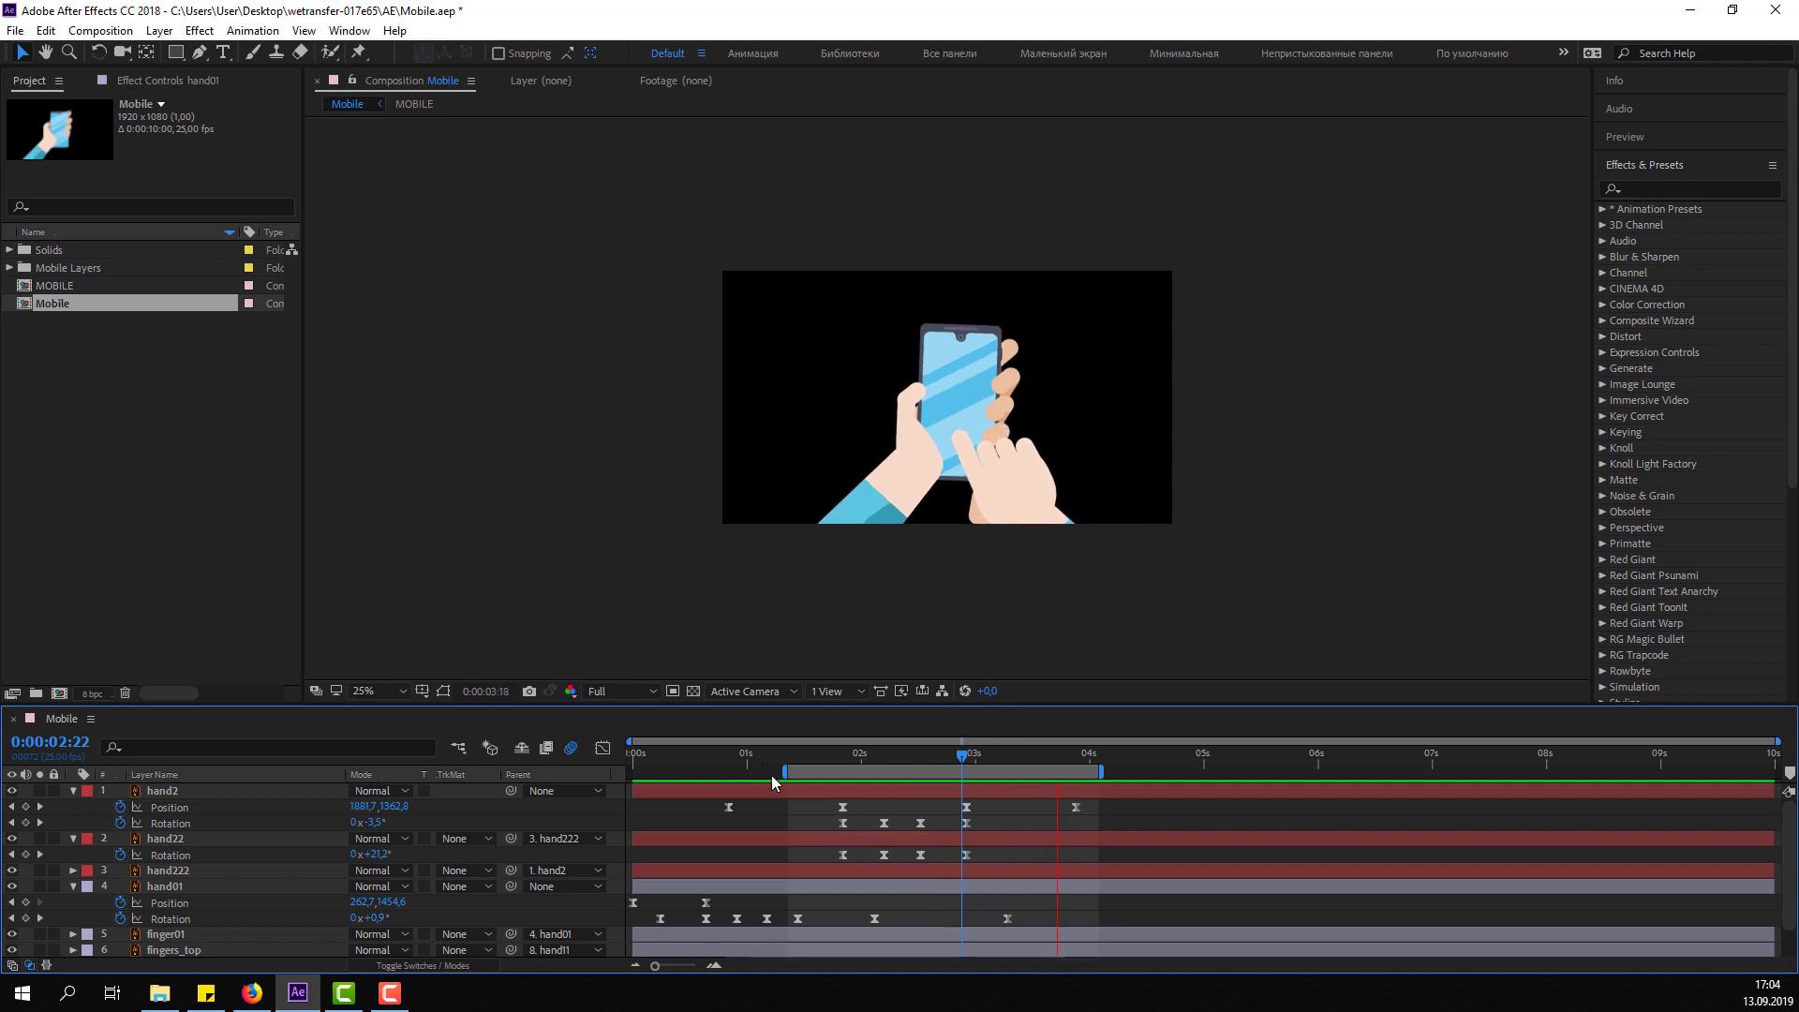
Start the work area at 0s and preview the tapping hands animation.
left_click_drag(785, 771, 564, 784)
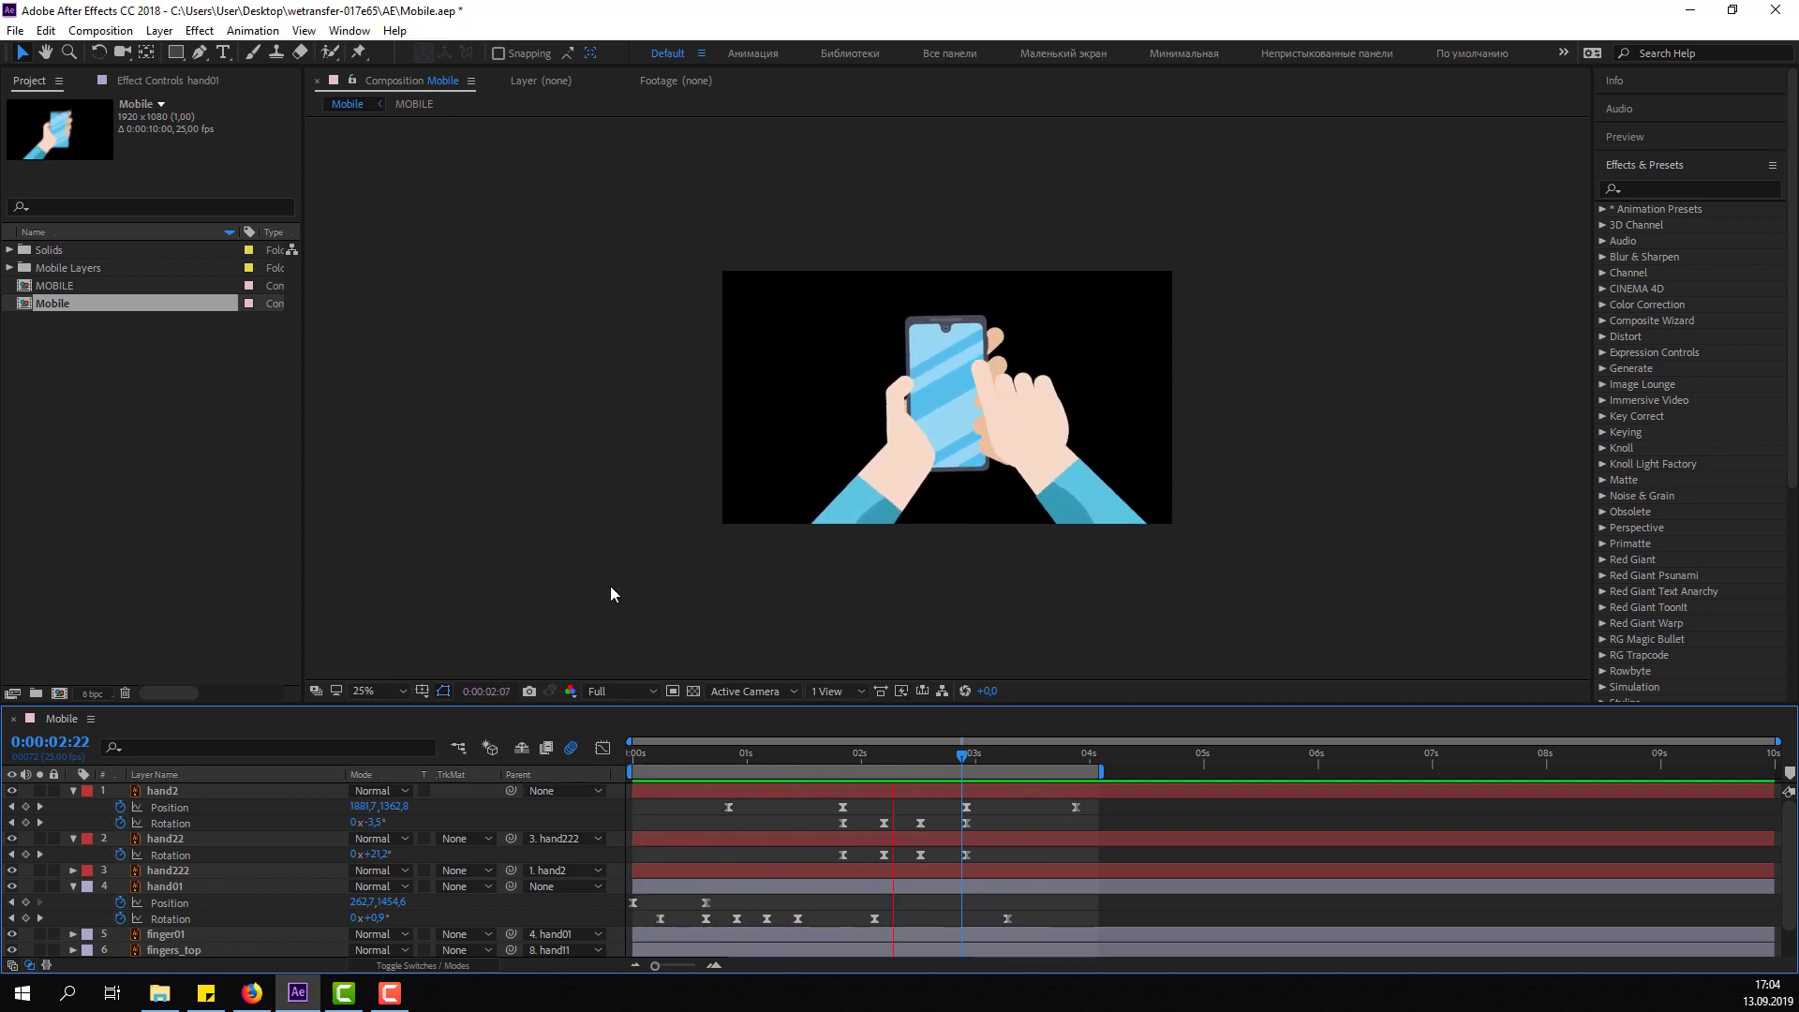
key("space")
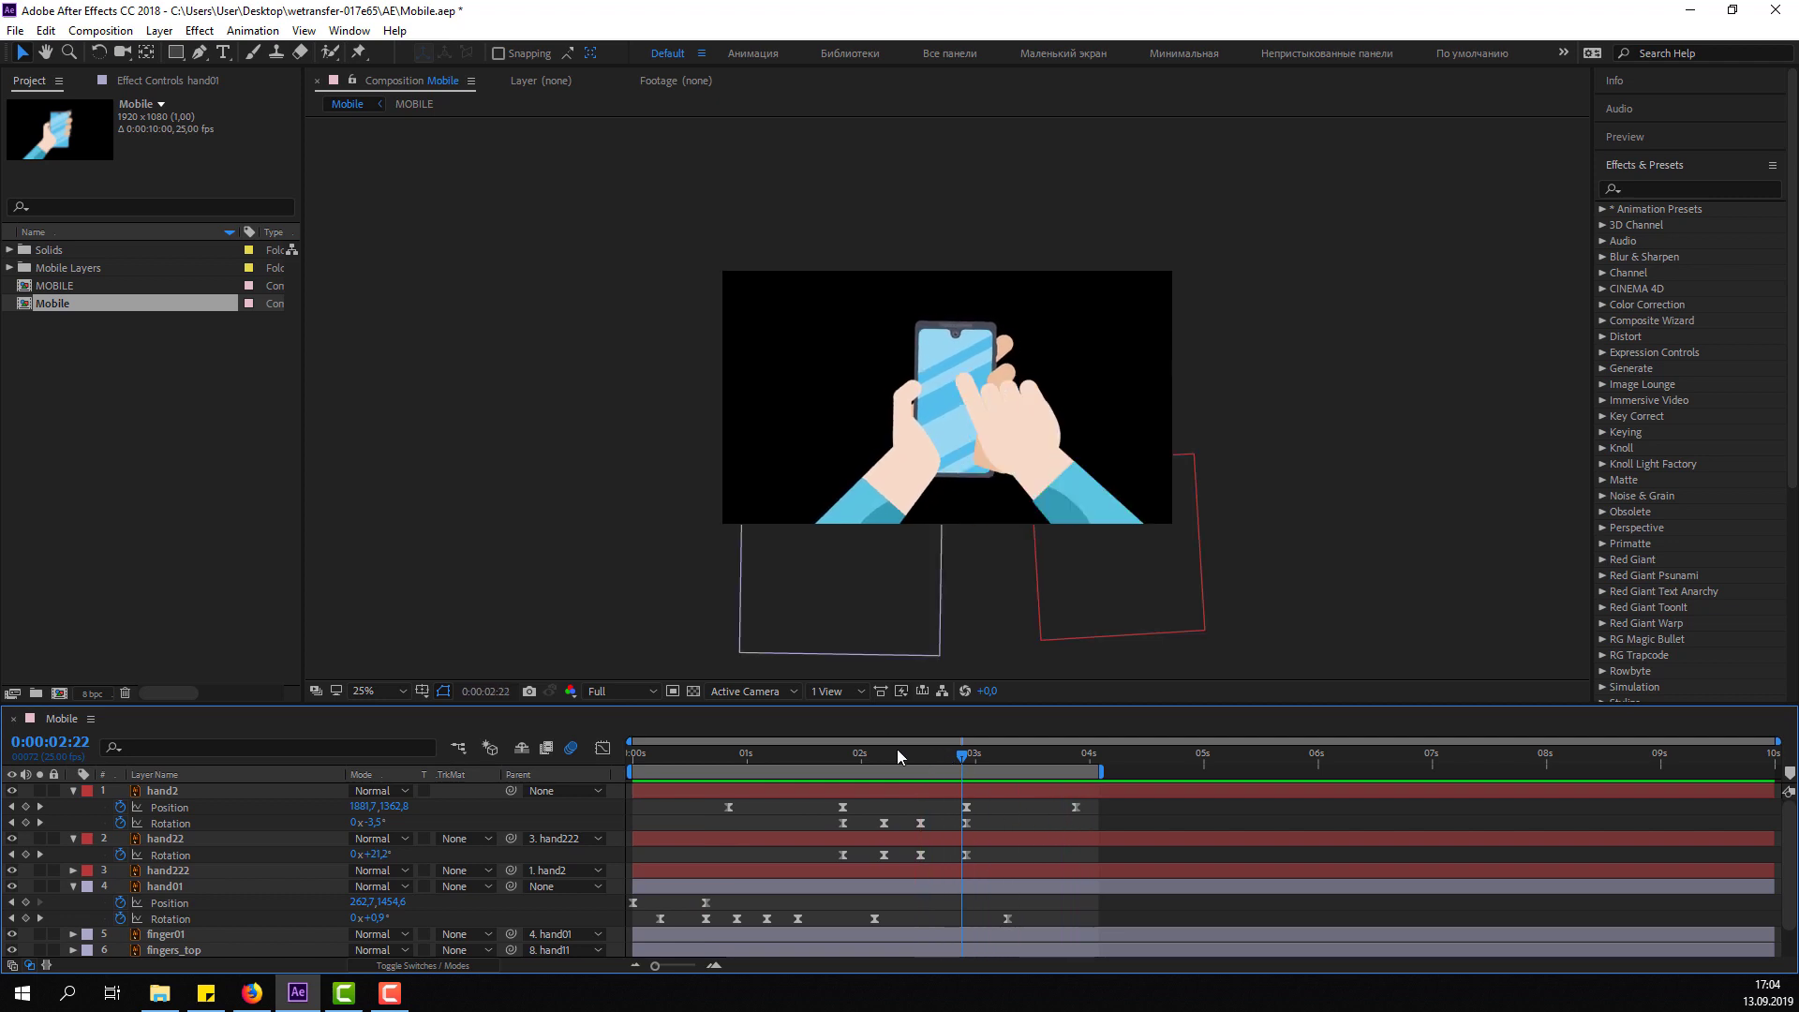
left_click_drag(897, 749, 1074, 768)
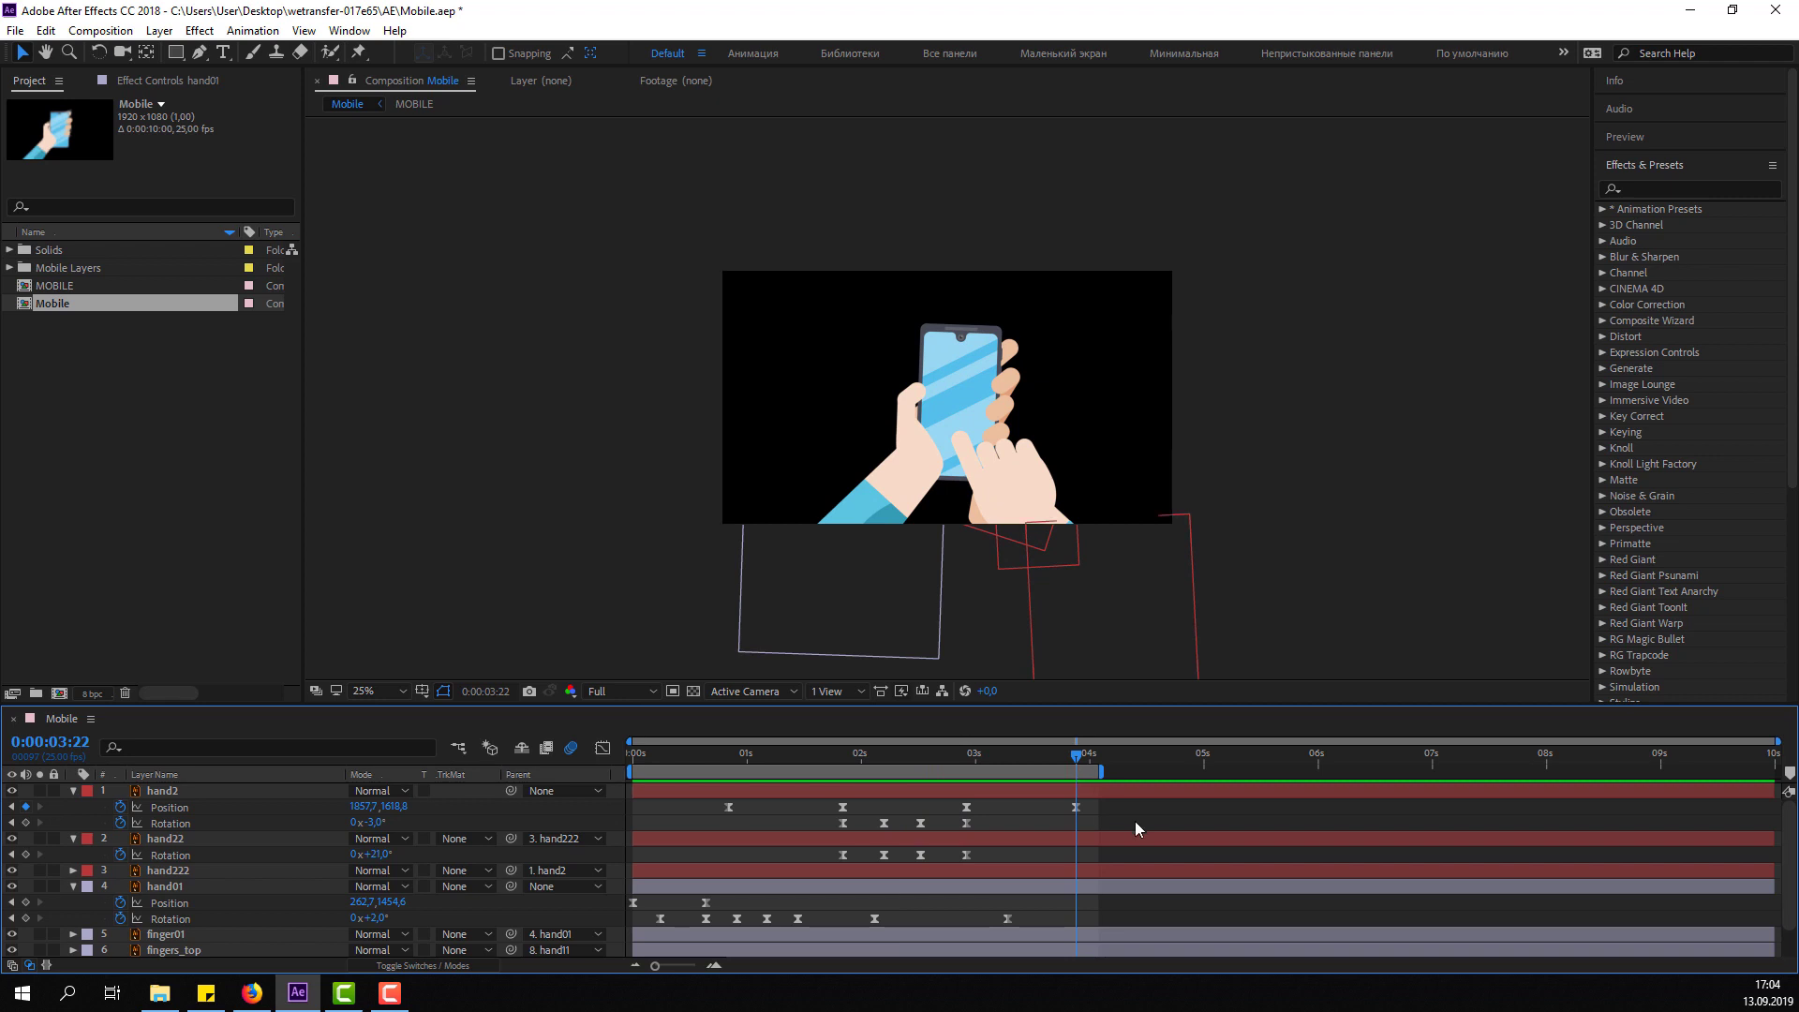
key("space")
Review the animation around 0:00:02:07 and save Mobile.aep.
scroll(727, 509, "down", 2)
scroll(728, 514, "down", 2)
scroll(728, 514, "up", 4)
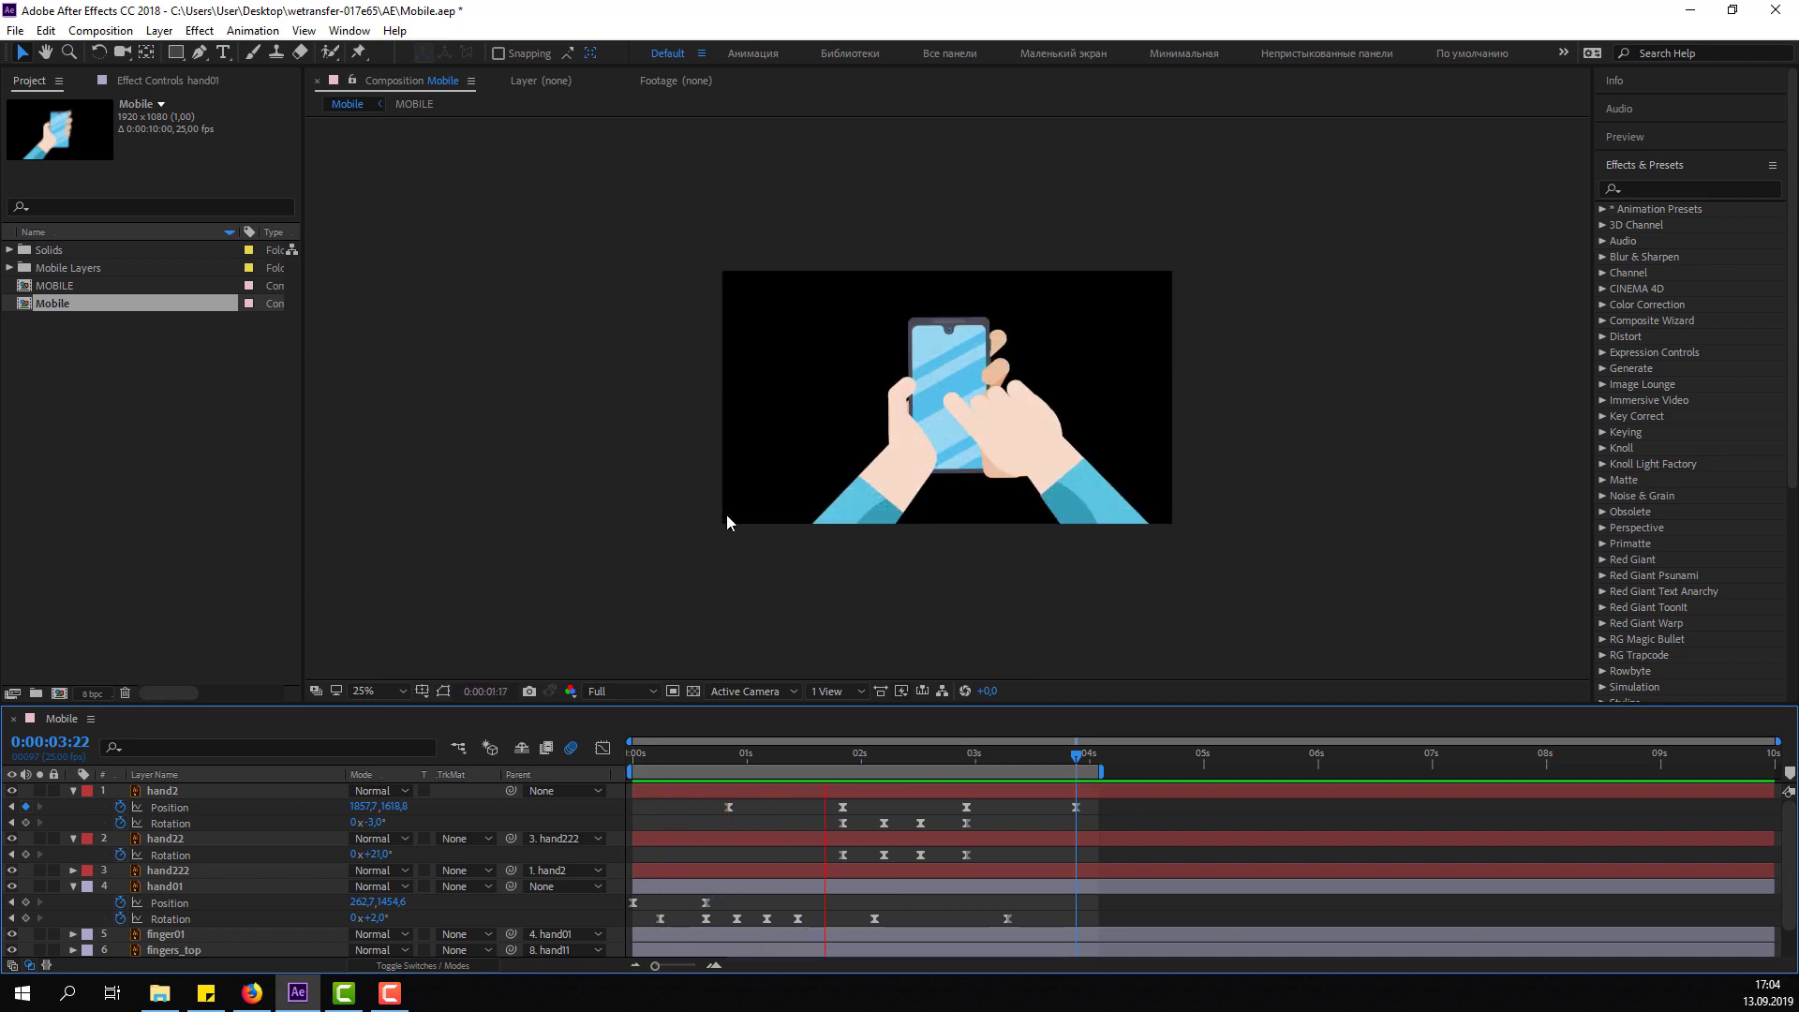
key("space")
mouse_move(869, 749)
left_mouse_down()
mouse_move(893, 754)
mouse_move(869, 772)
mouse_move(914, 777)
left_mouse_up()
key("ctrl+s")
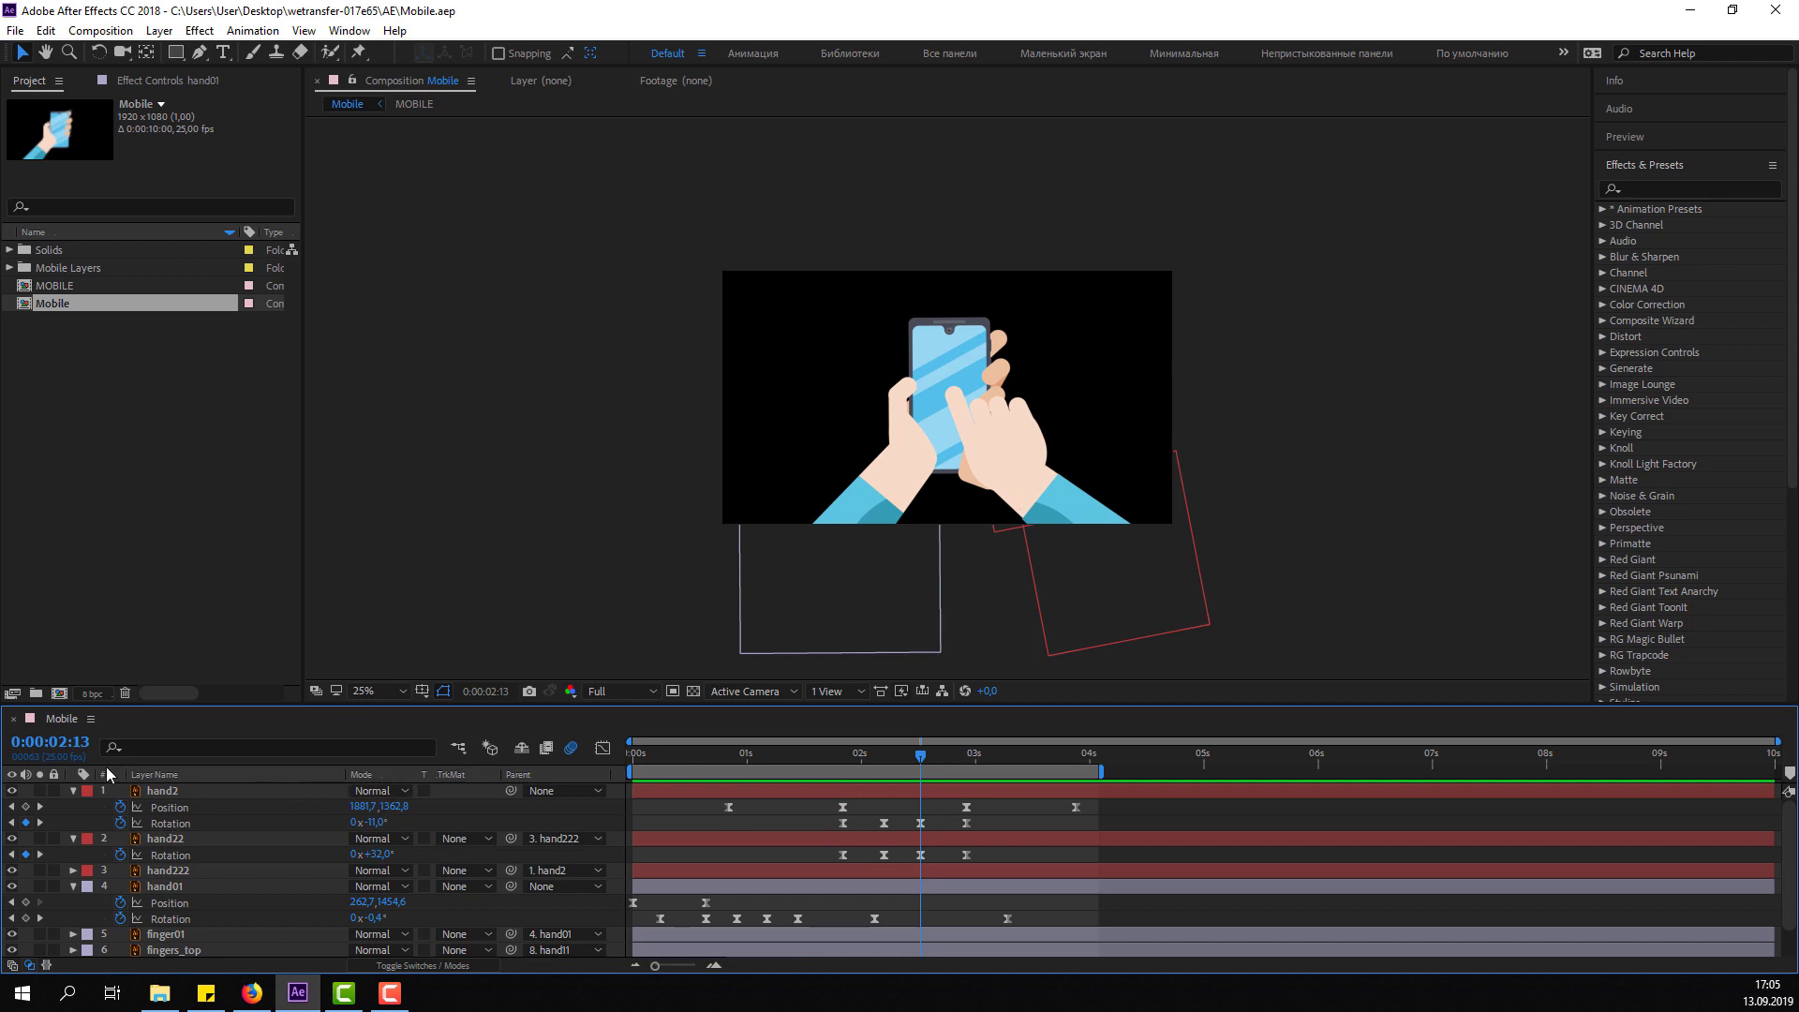
Open the MOBILE comp and reveal the reflection layer's Position property.
left_click(63, 290)
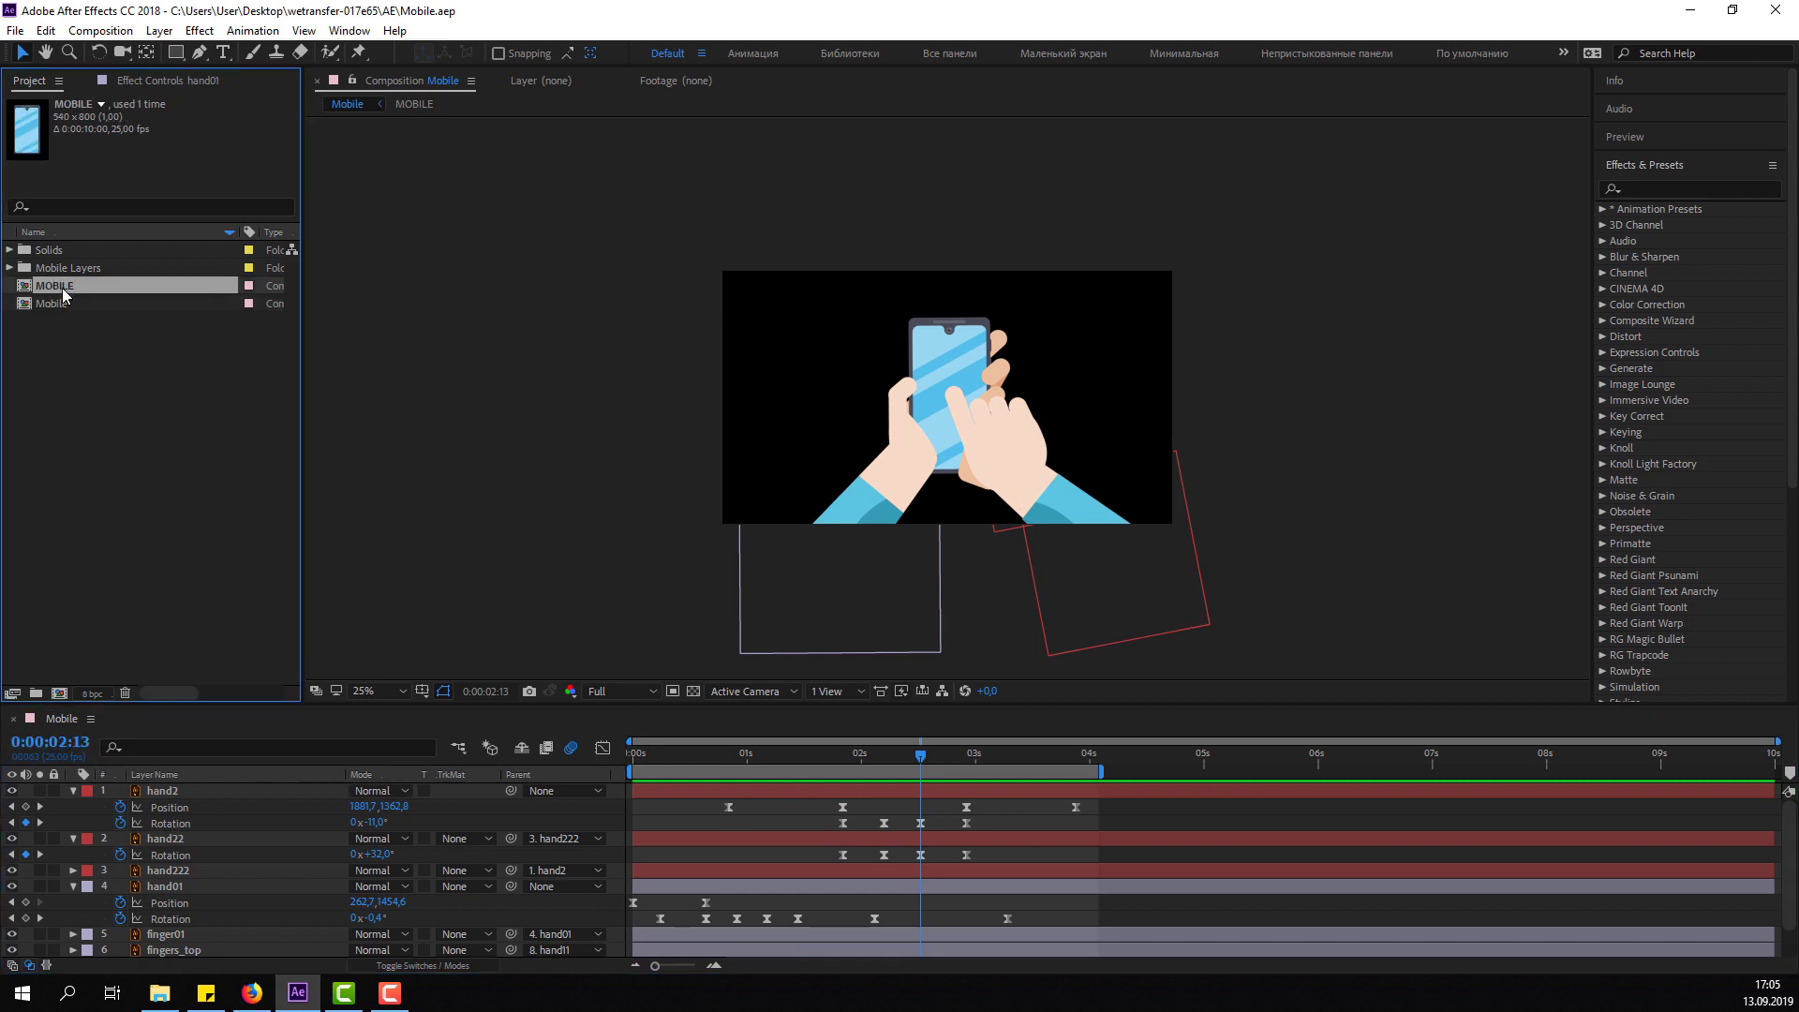
left_click(64, 303)
double_click(60, 287)
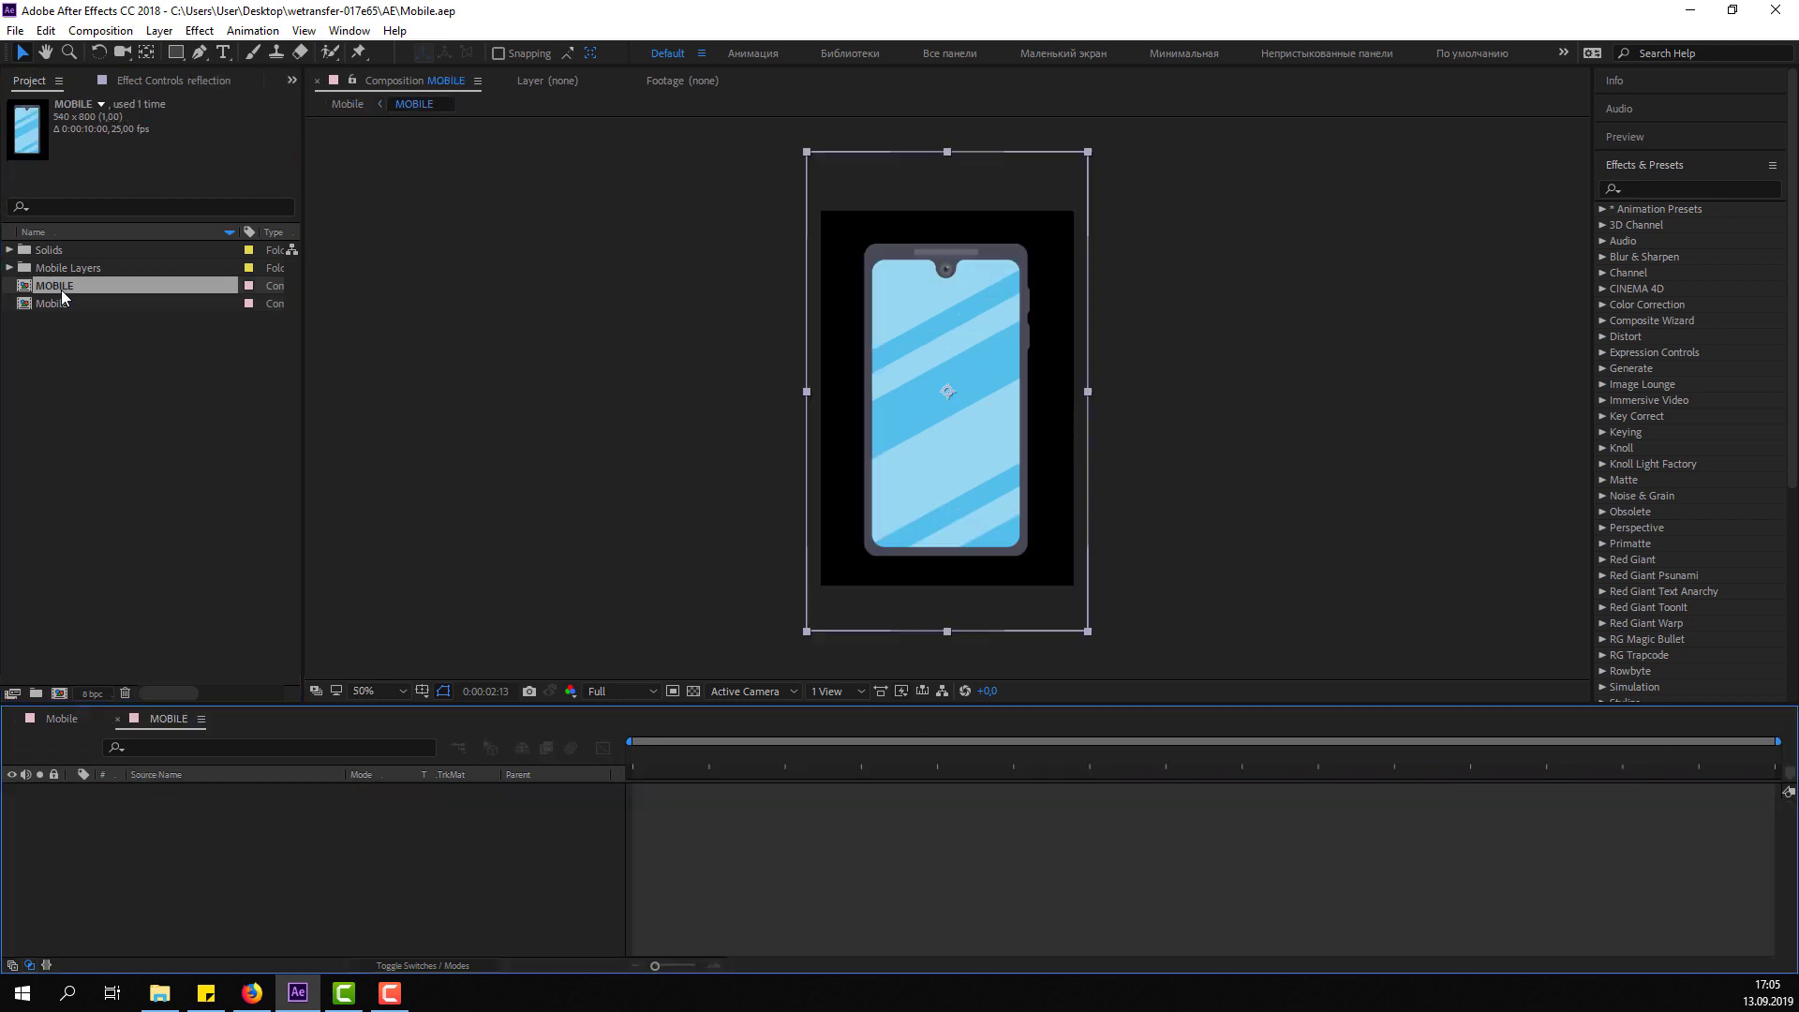
left_click(62, 721)
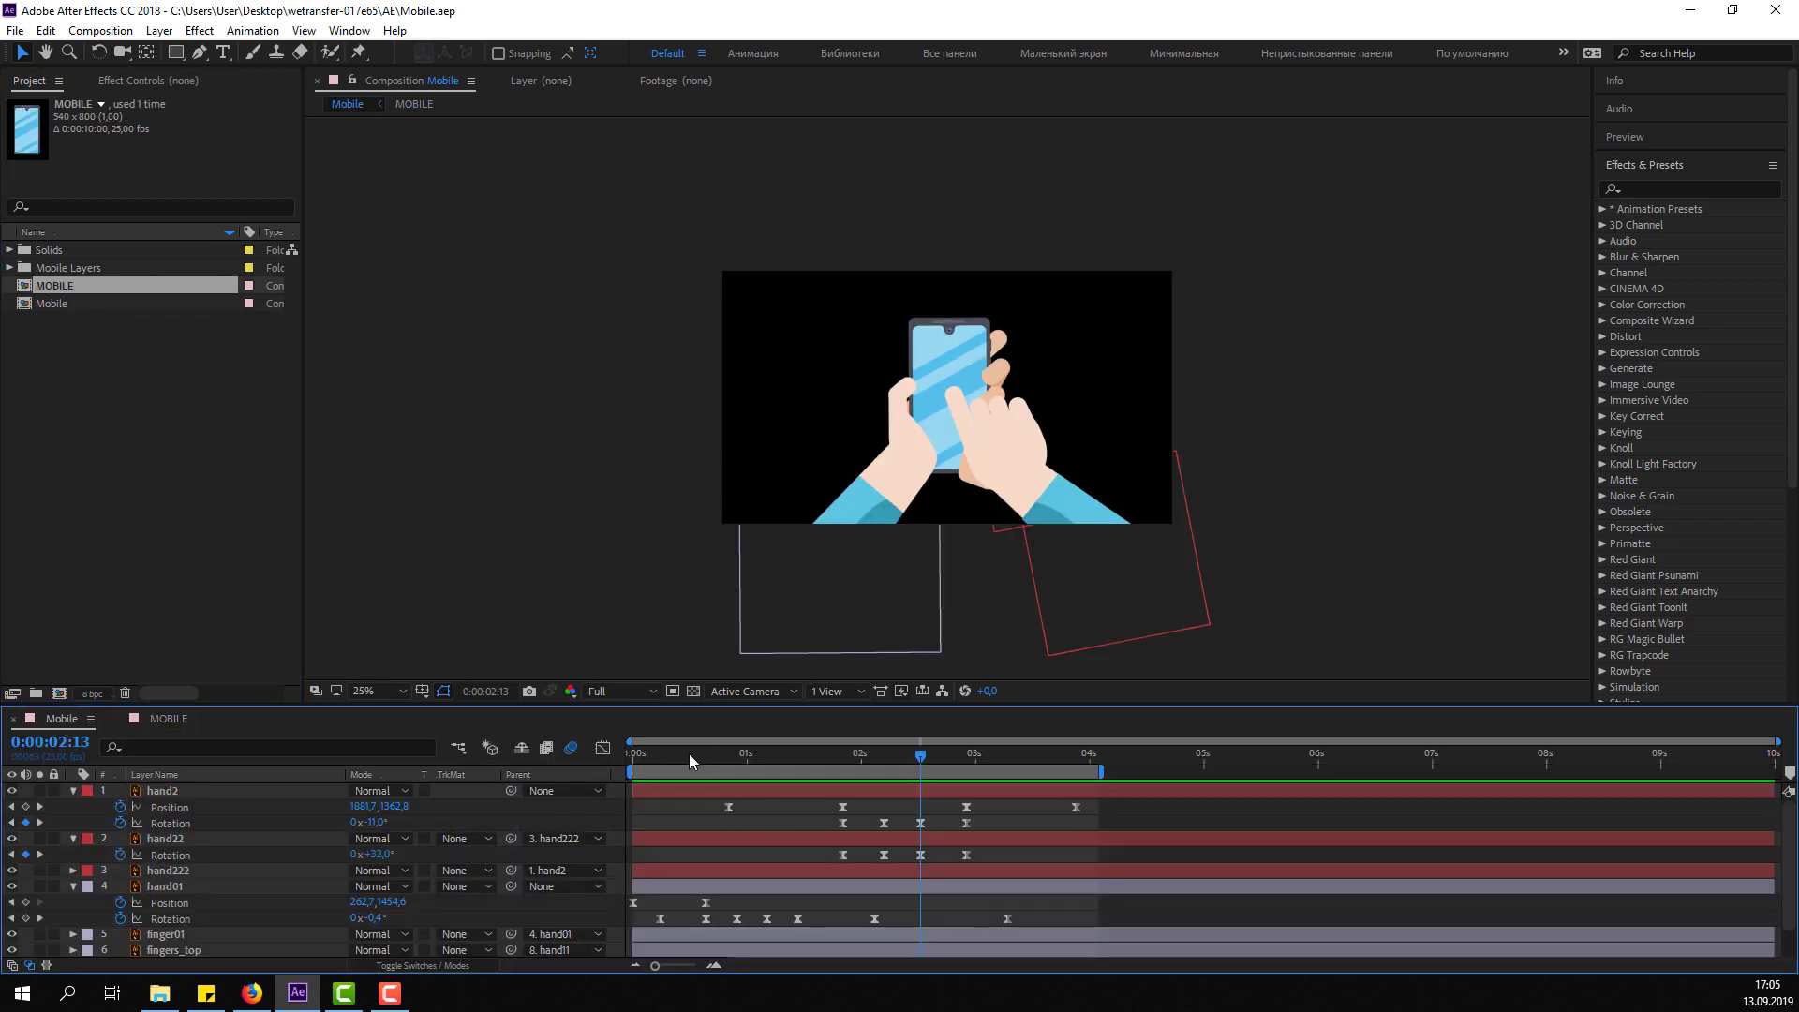
mouse_move(690, 761)
left_mouse_down()
mouse_move(784, 774)
mouse_move(669, 793)
left_mouse_up()
left_click(173, 722)
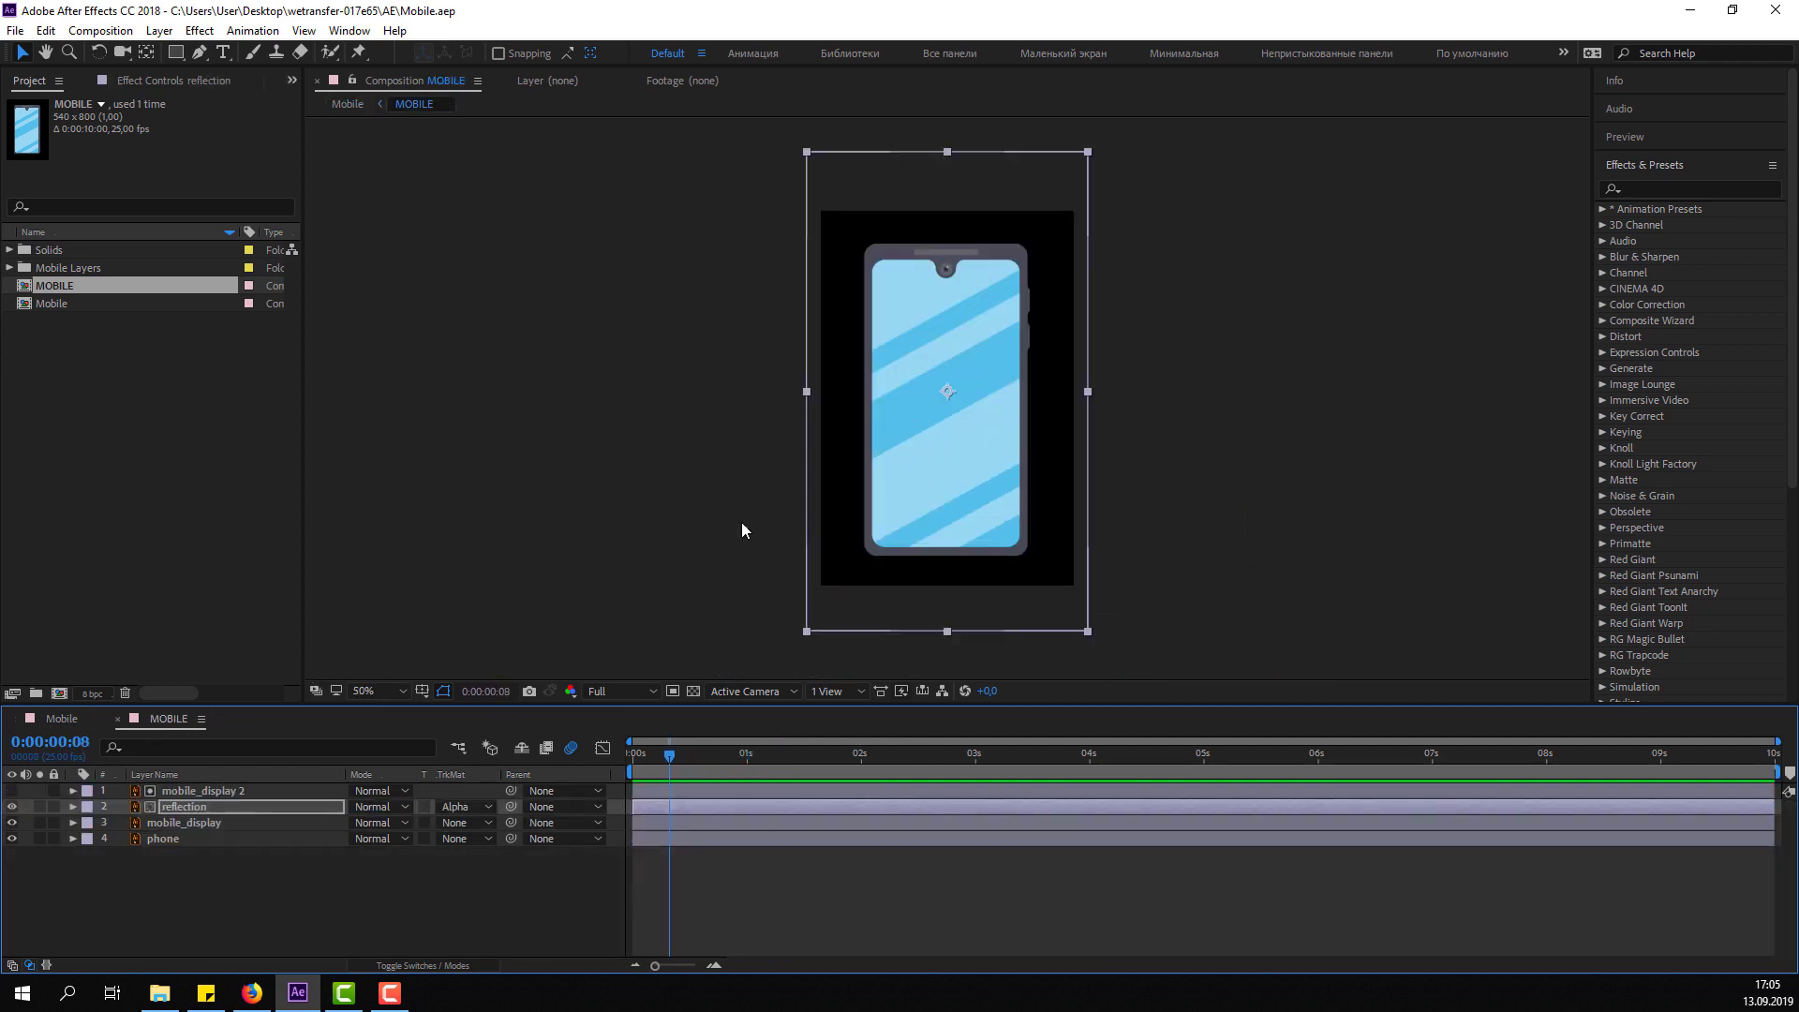
left_click(200, 807)
key("p")
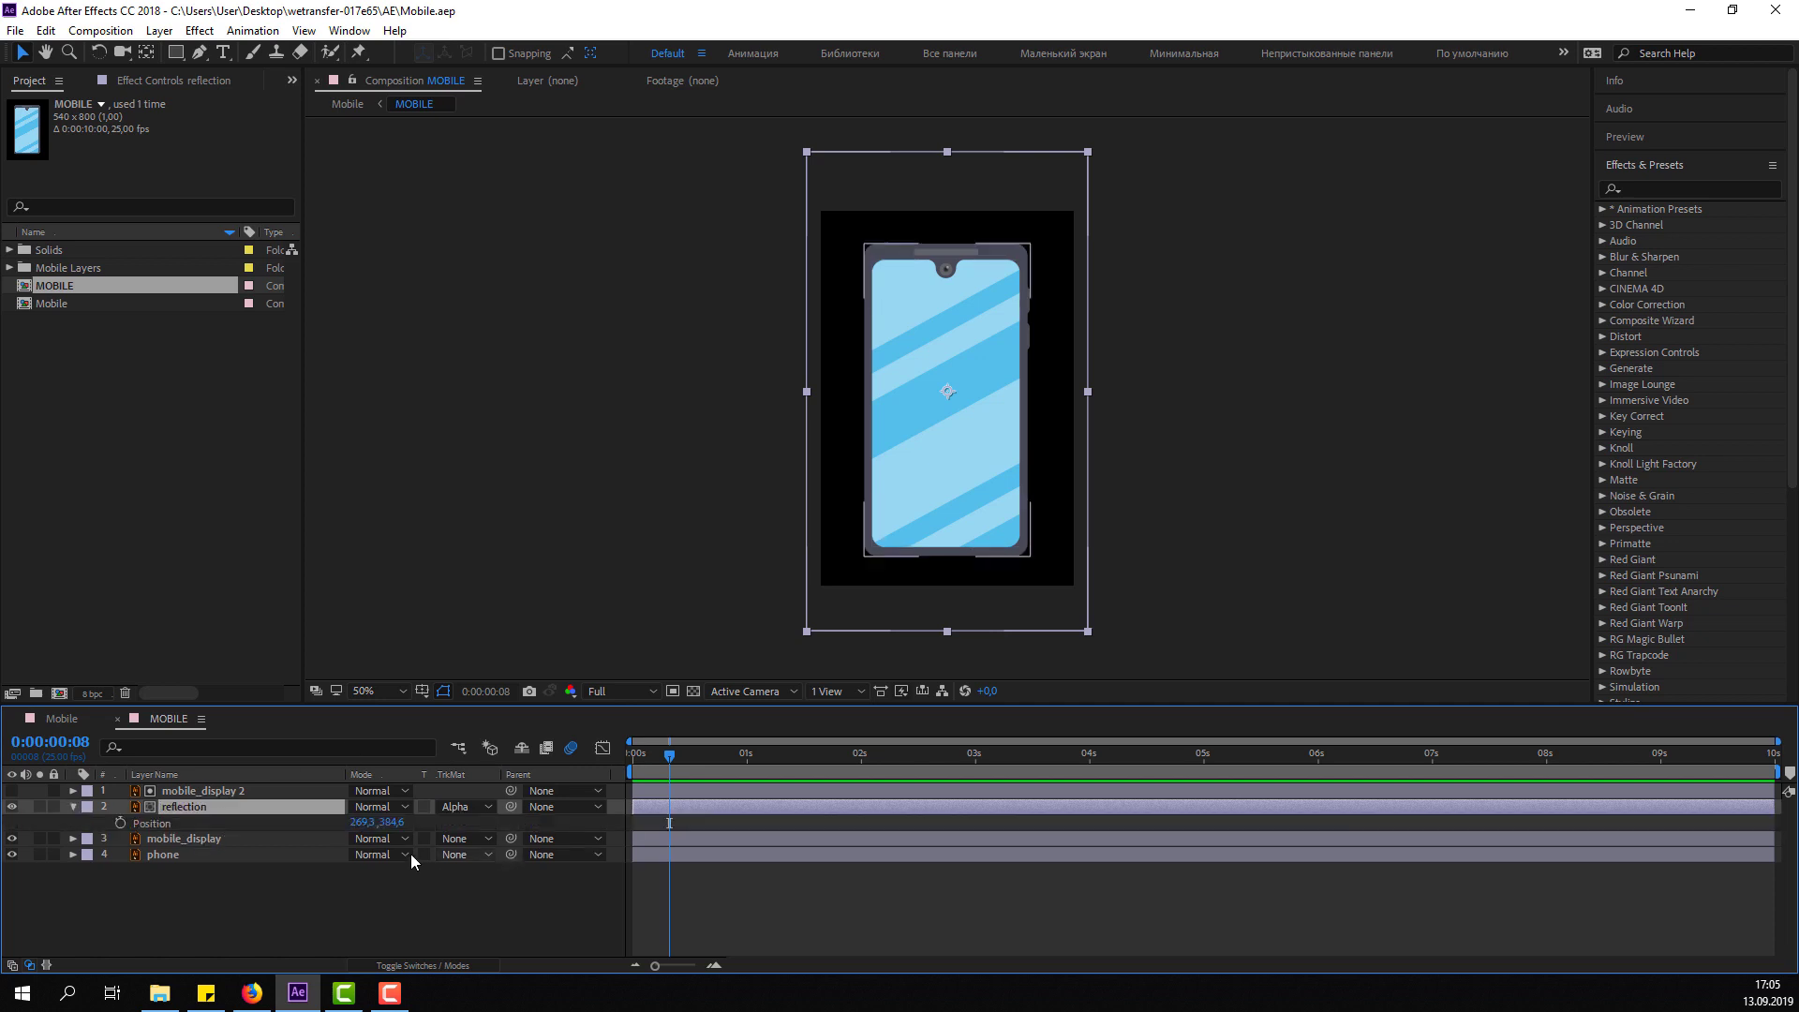
Keyframe the reflection's Position Y from 384.6 to 572.6 at 0:00:00:13.
left_click(66, 718)
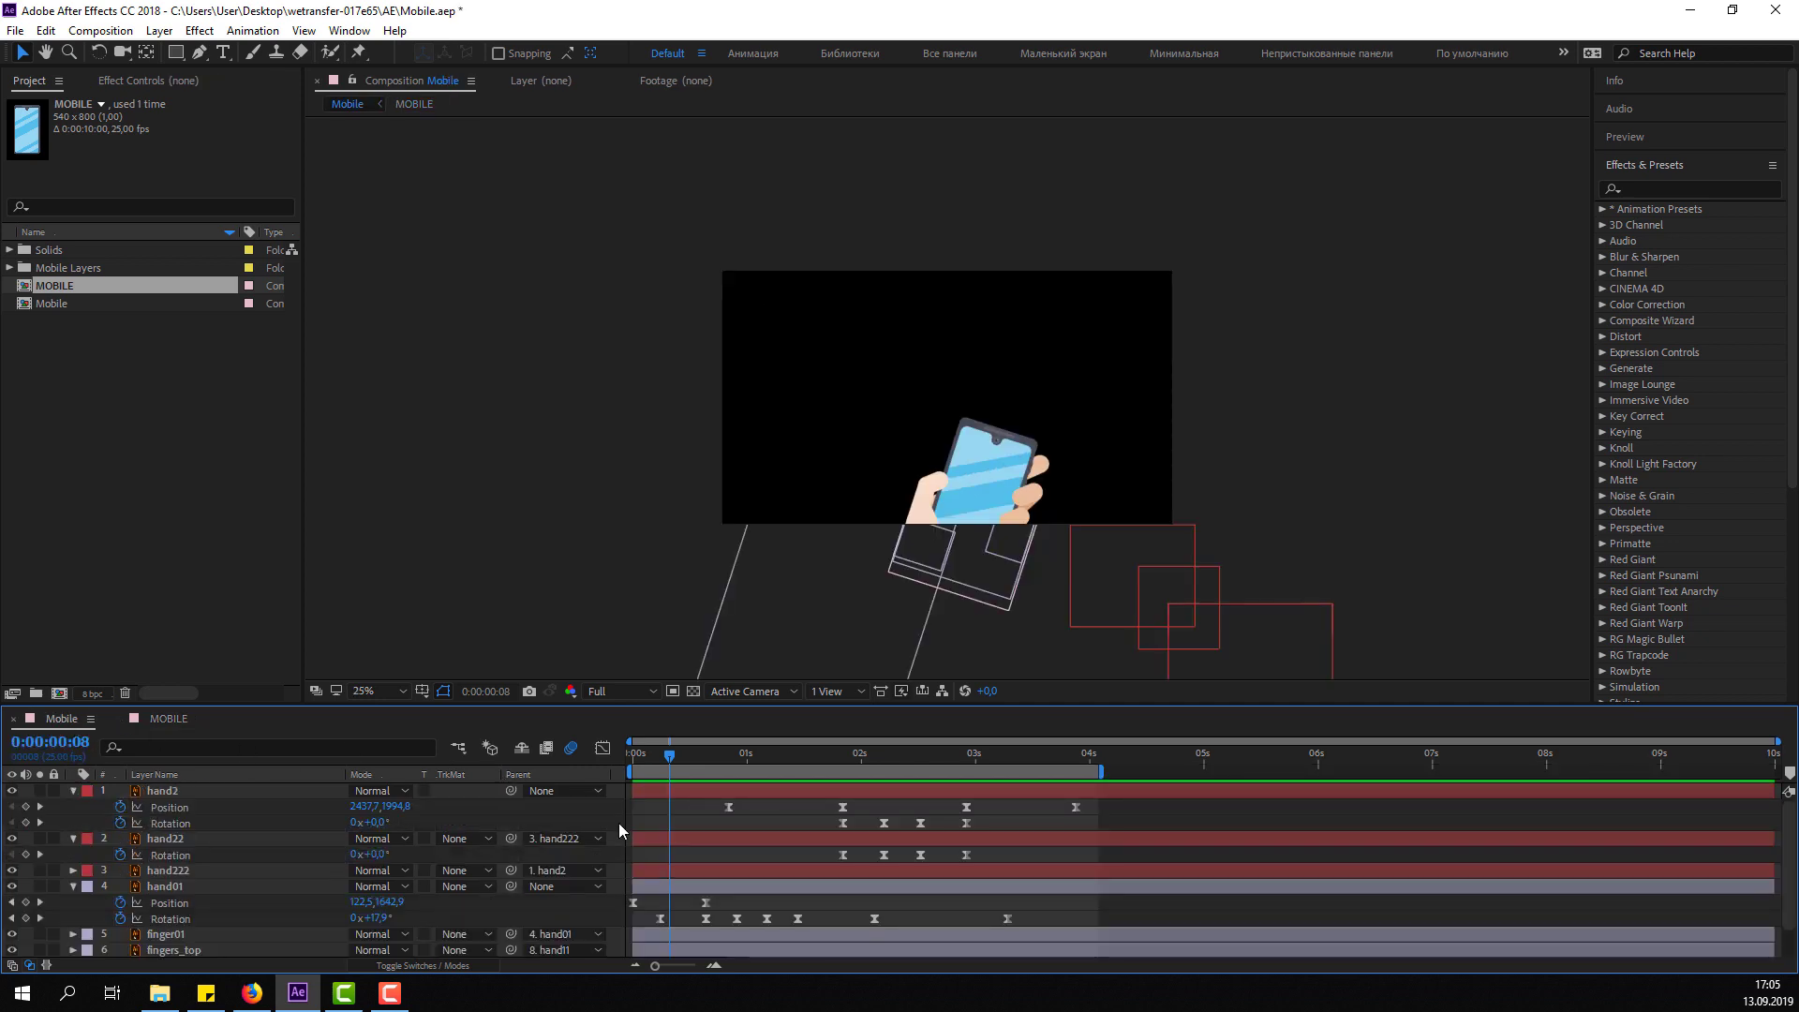
left_click_drag(670, 759, 657, 760)
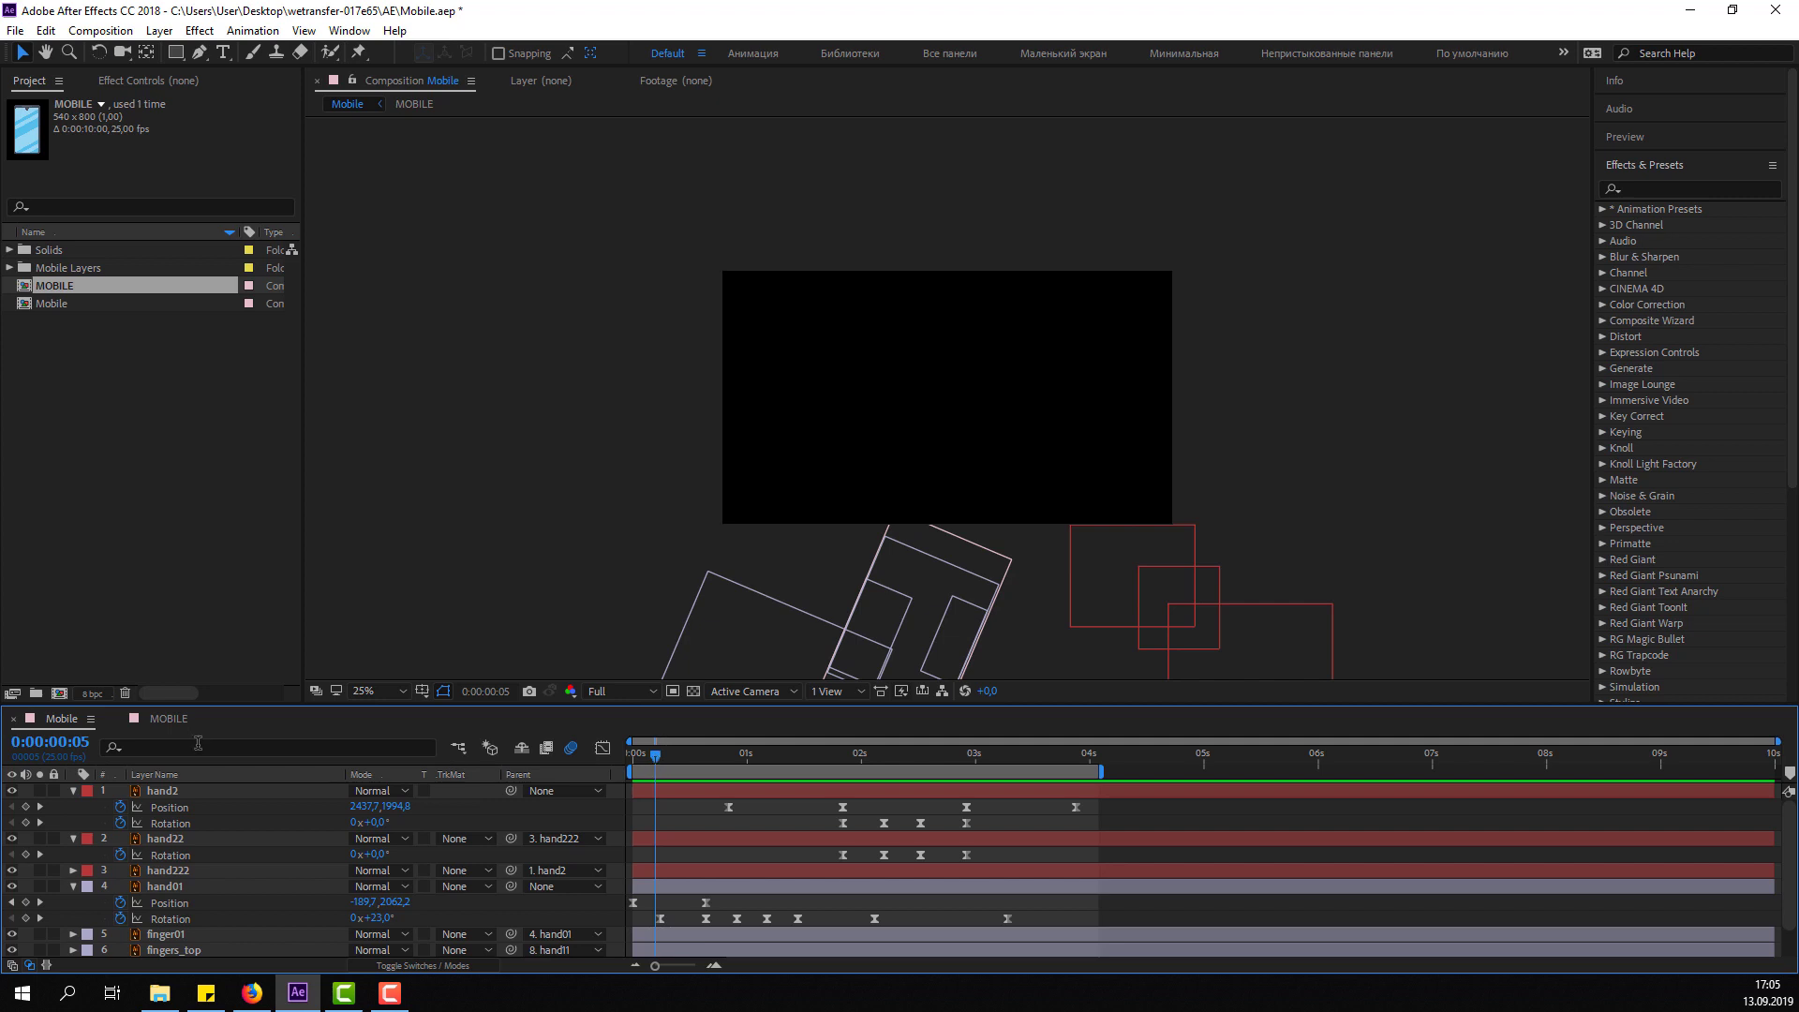
left_click(164, 718)
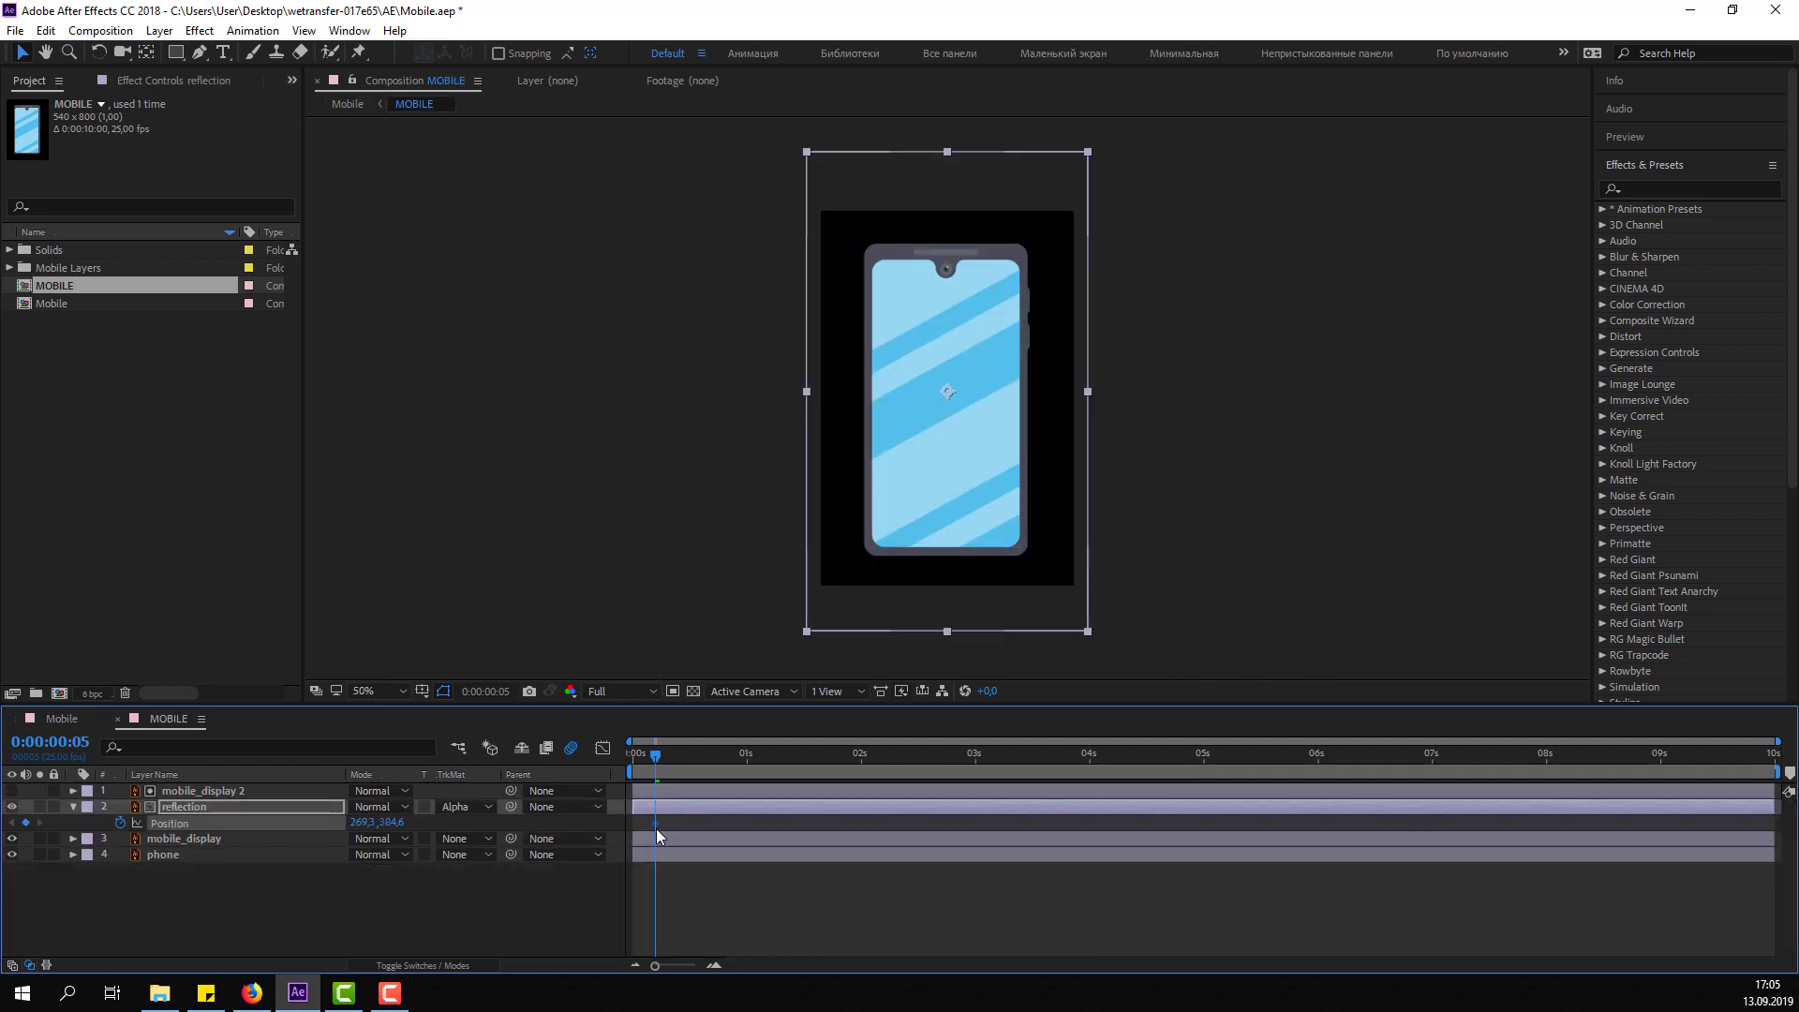
left_click(62, 719)
left_click_drag(659, 765, 696, 764)
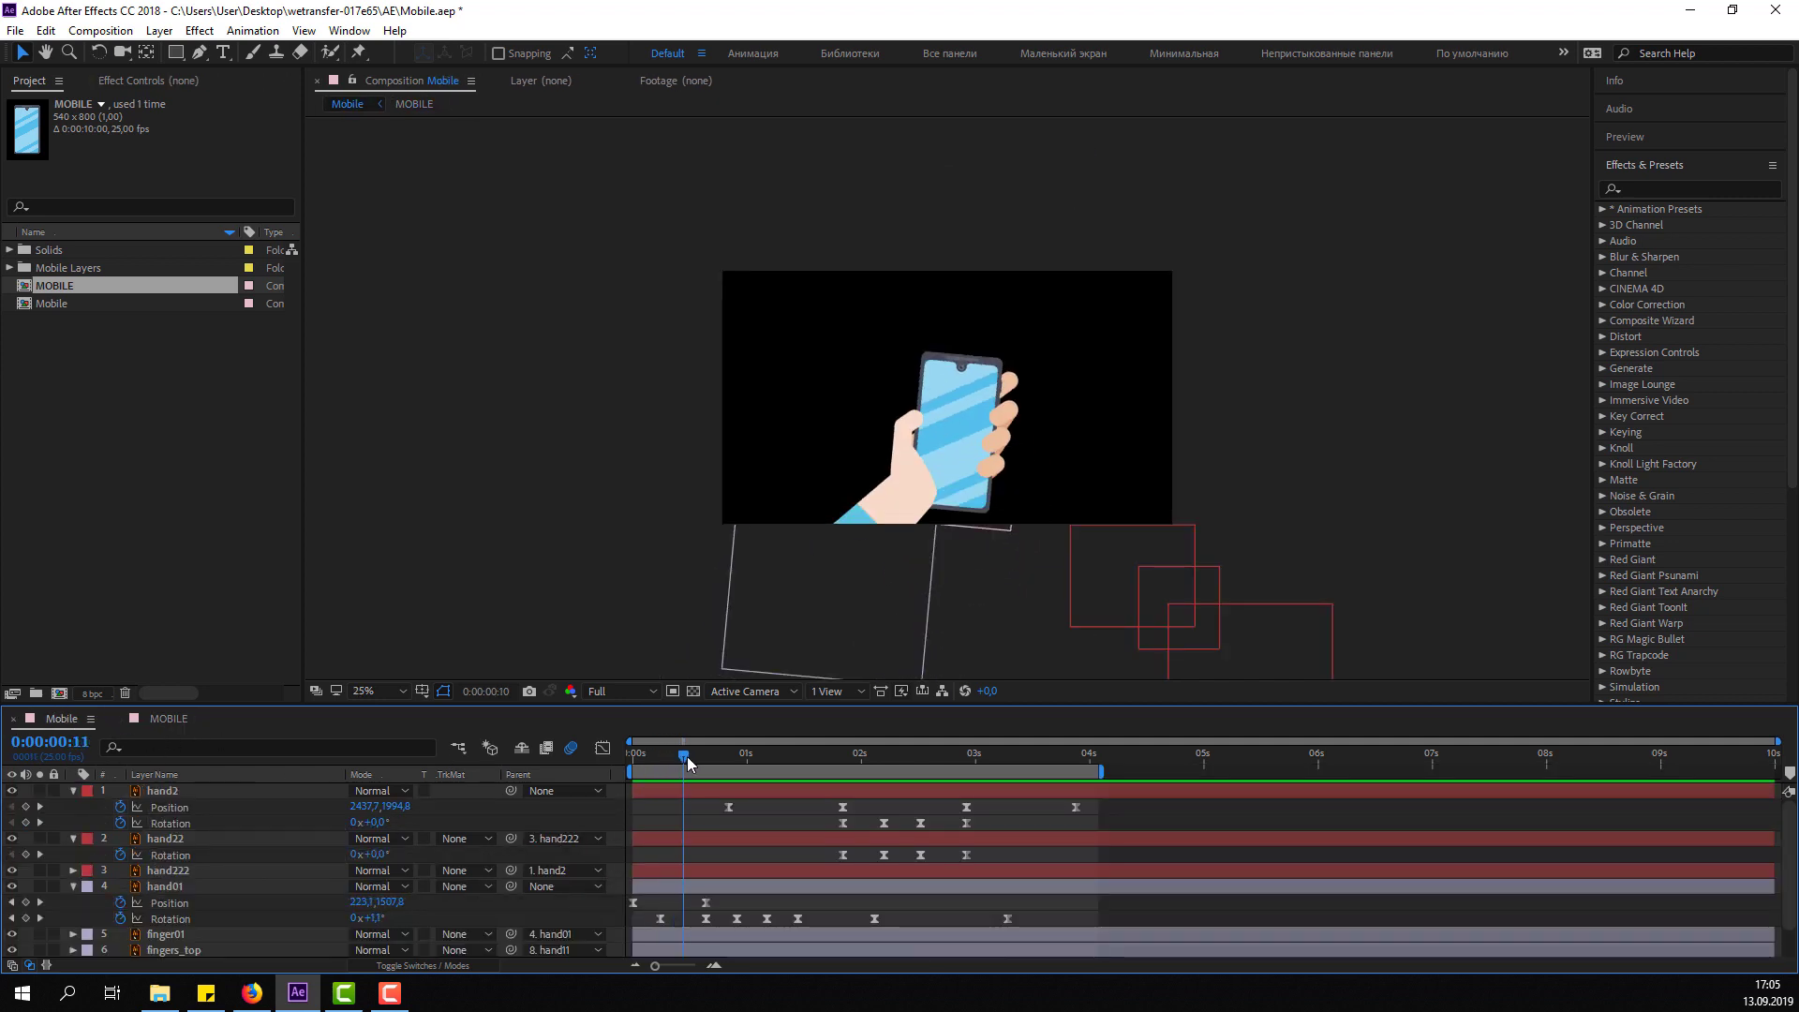
left_click(164, 719)
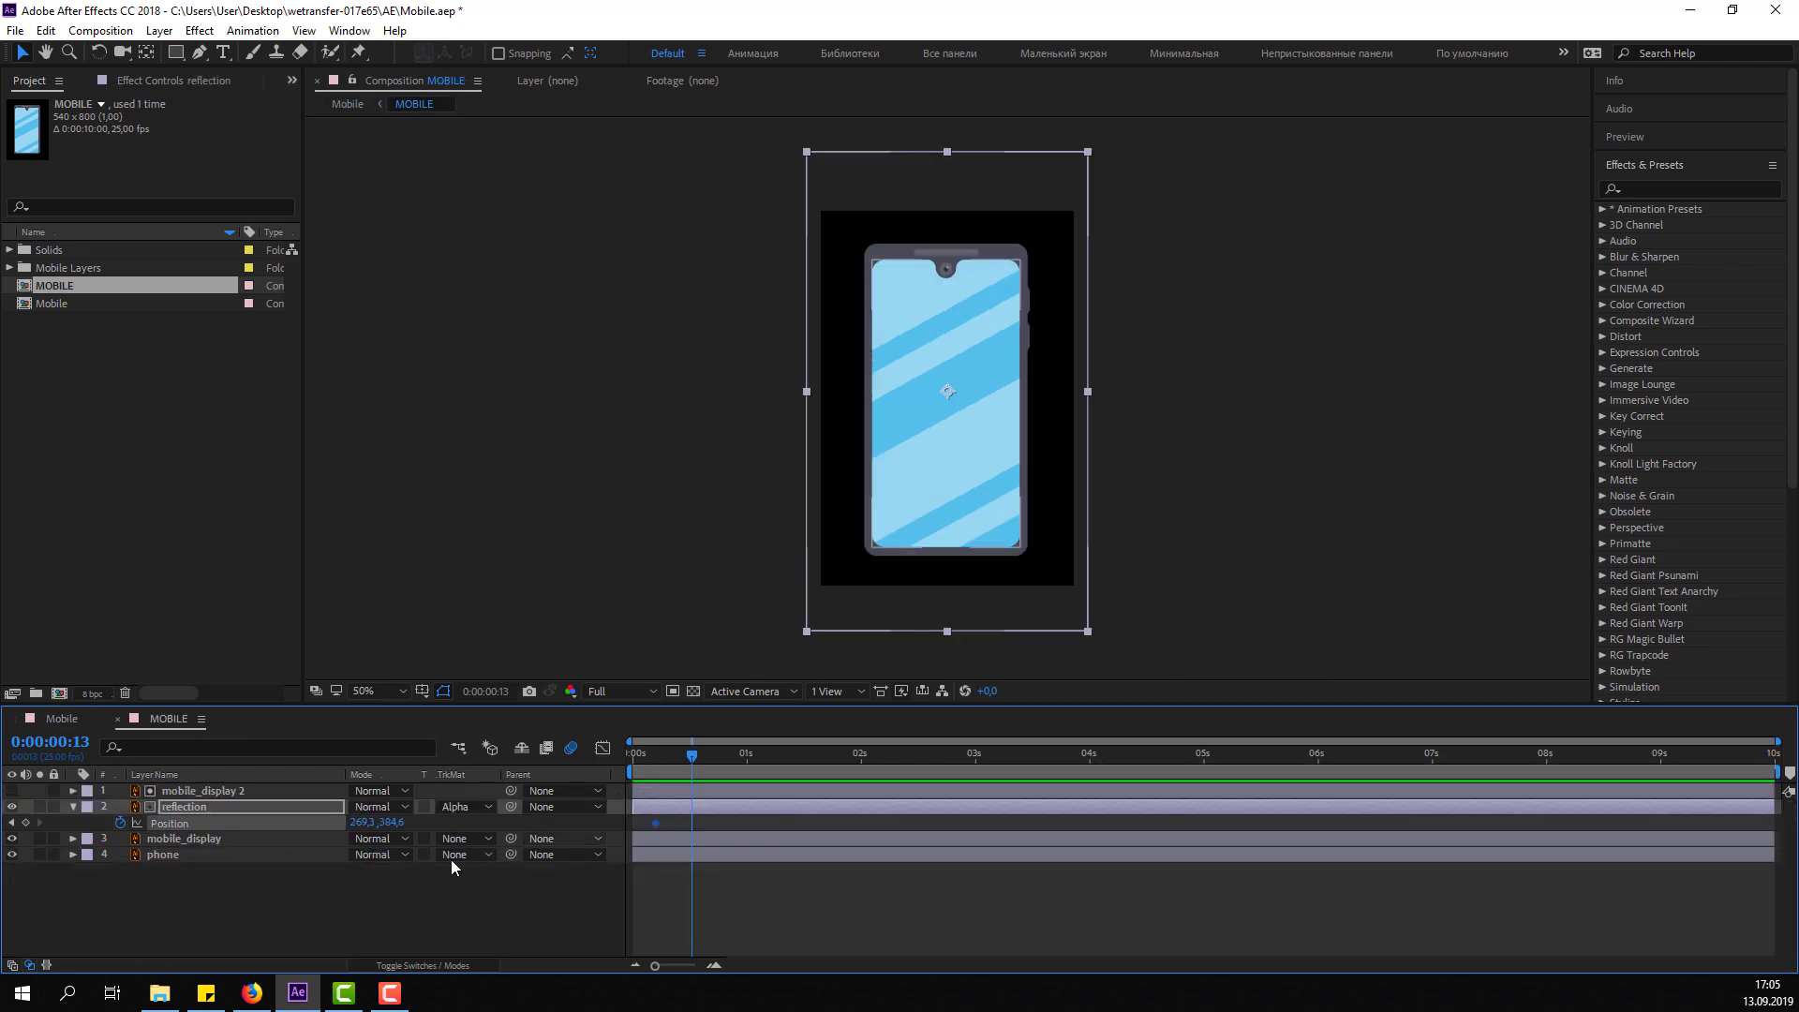
mouse_move(390, 822)
left_mouse_down()
mouse_move(573, 824)
mouse_move(548, 824)
left_mouse_up()
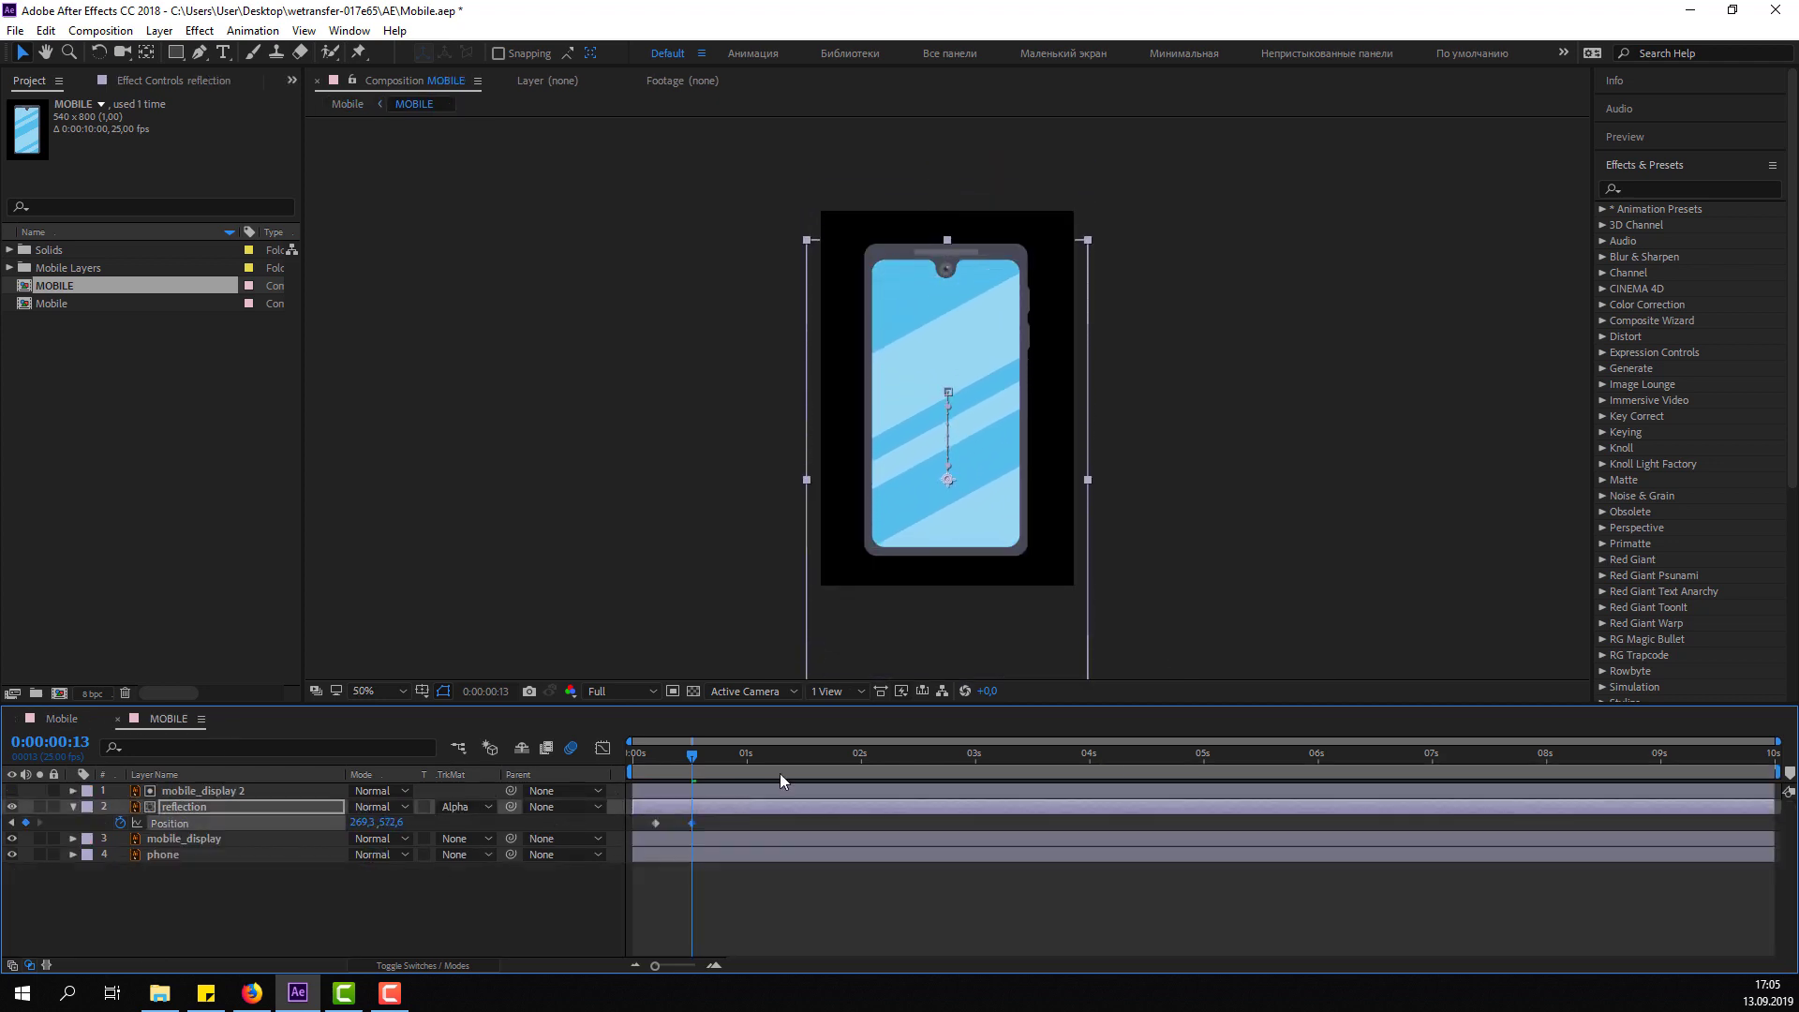
left_click_drag(691, 756, 689, 759)
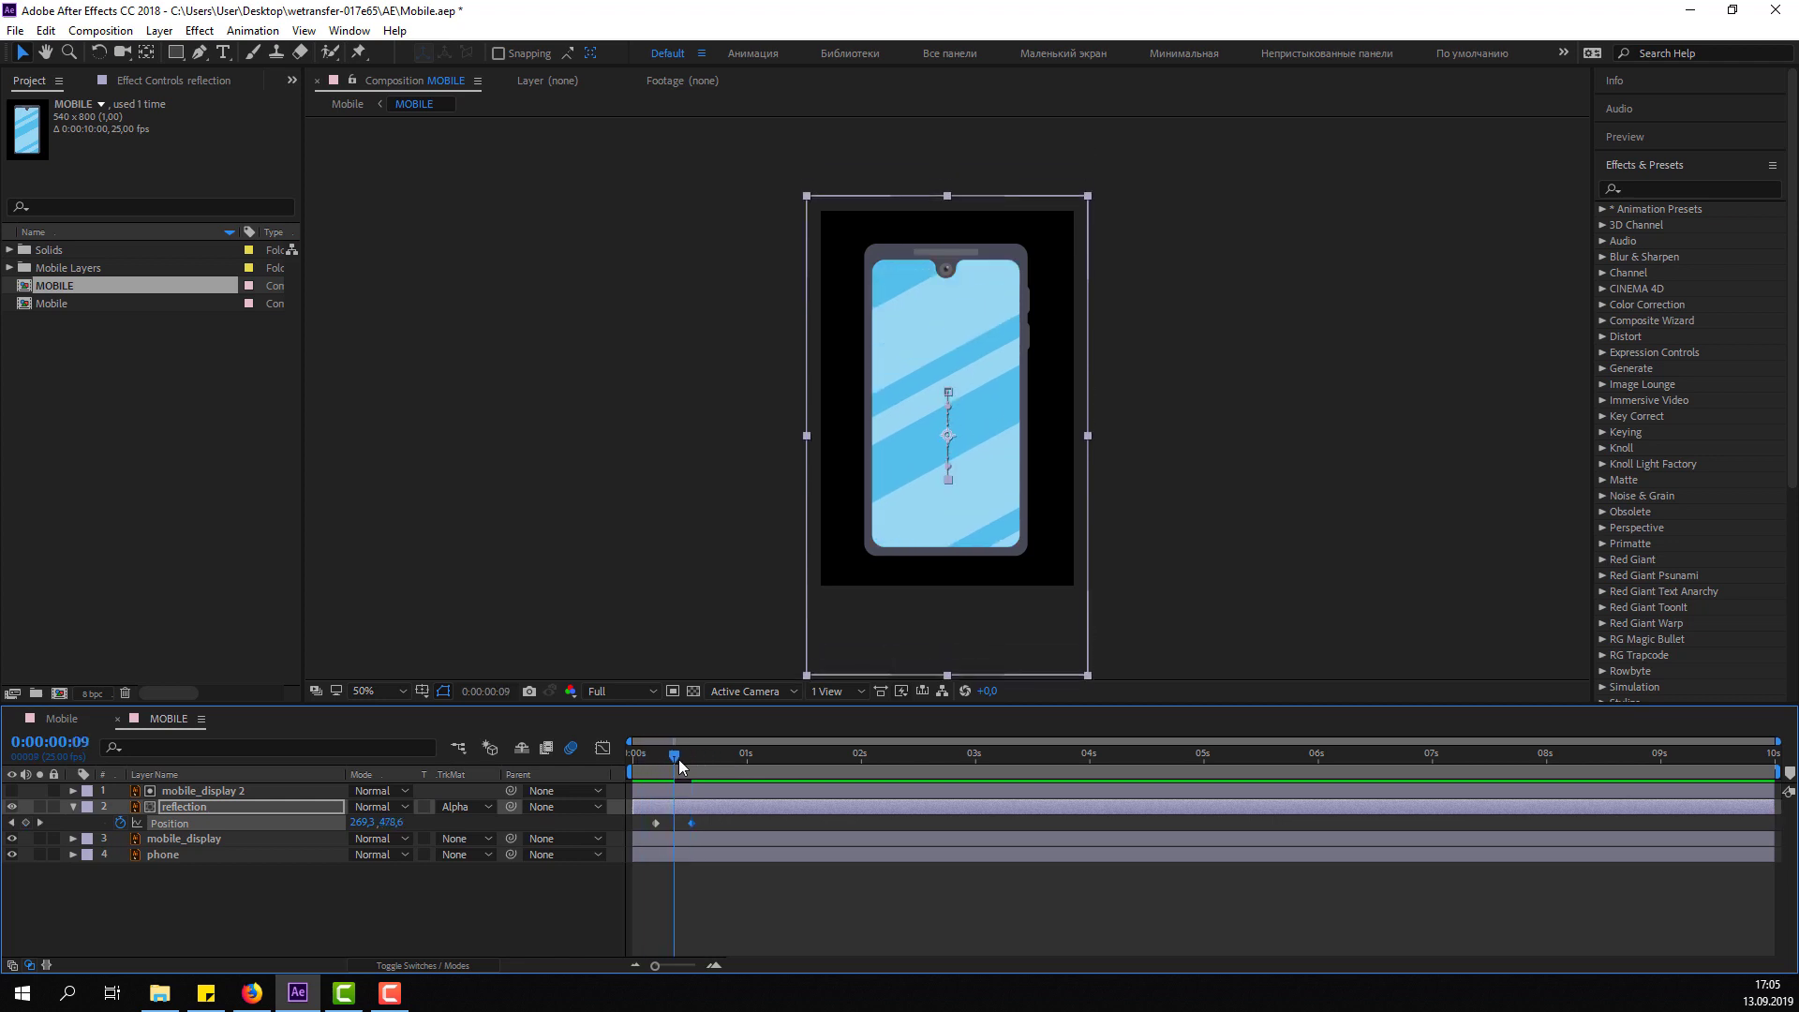
left_click(58, 718)
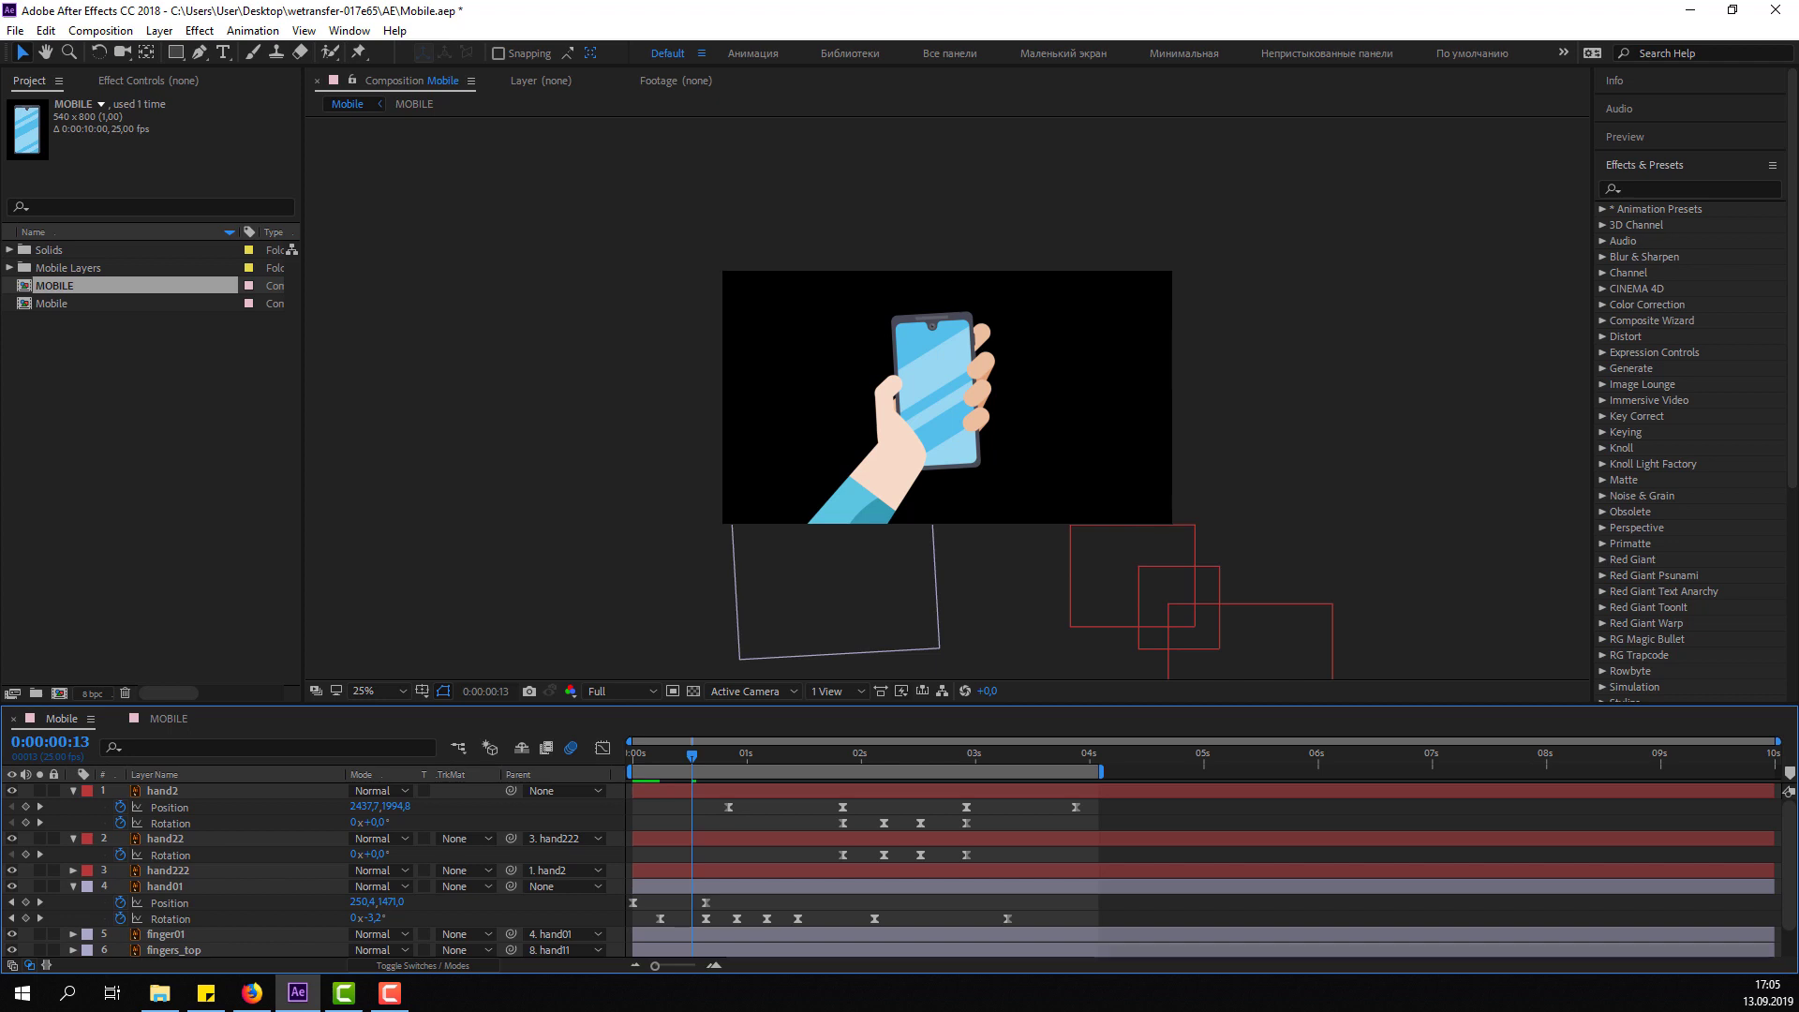
Add a third reflection Position keyframe at 0:00:00:23 with Y about 523.6.
left_click_drag(677, 764, 733, 756)
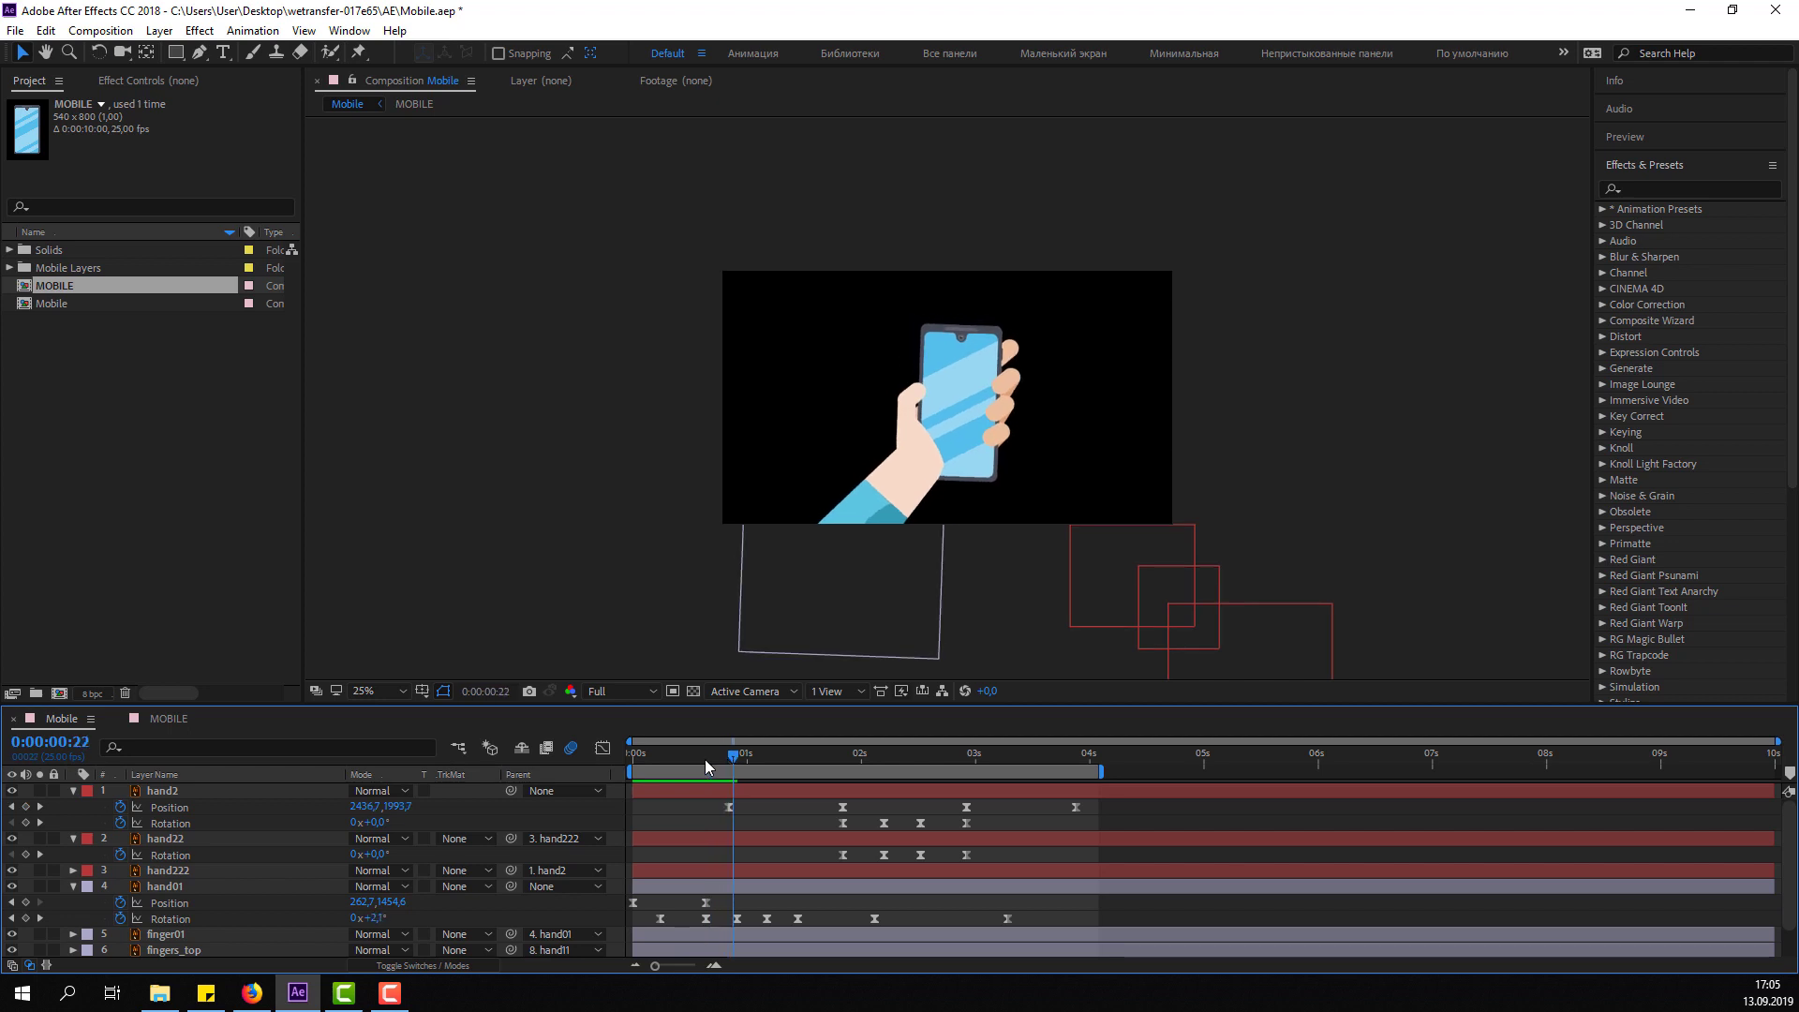
key("Page_Down")
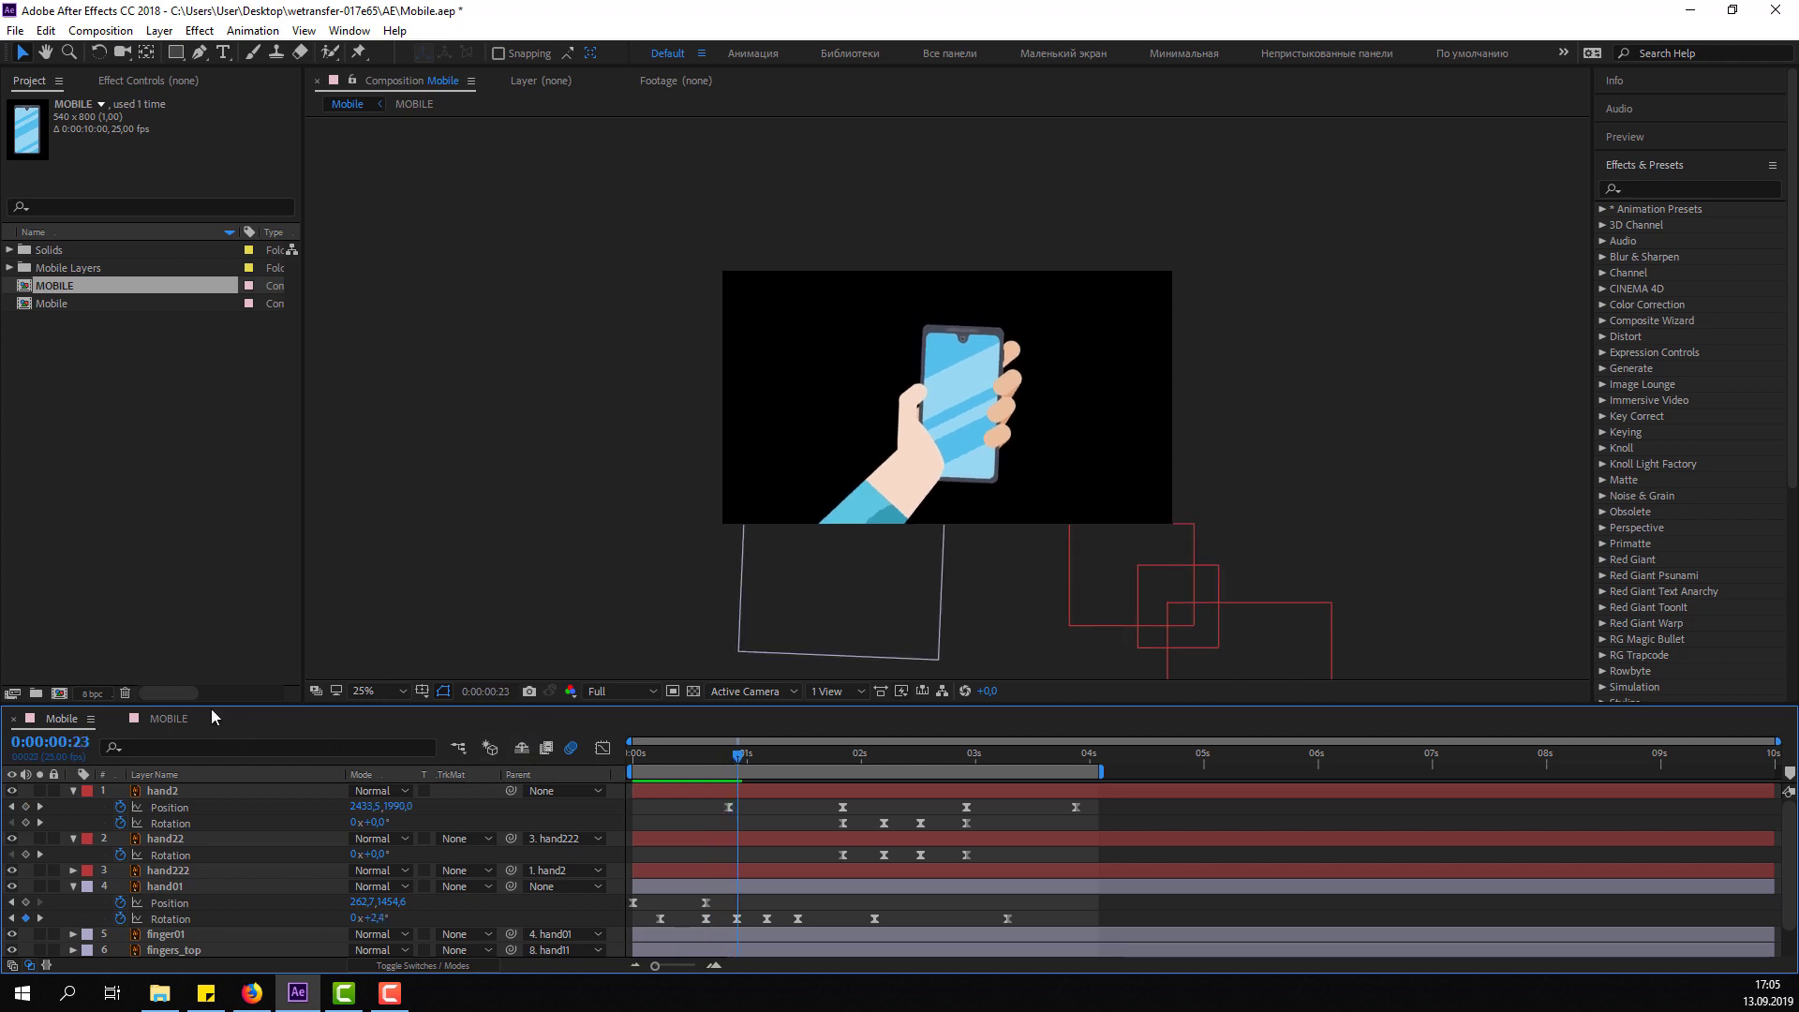
left_click(172, 718)
key("p")
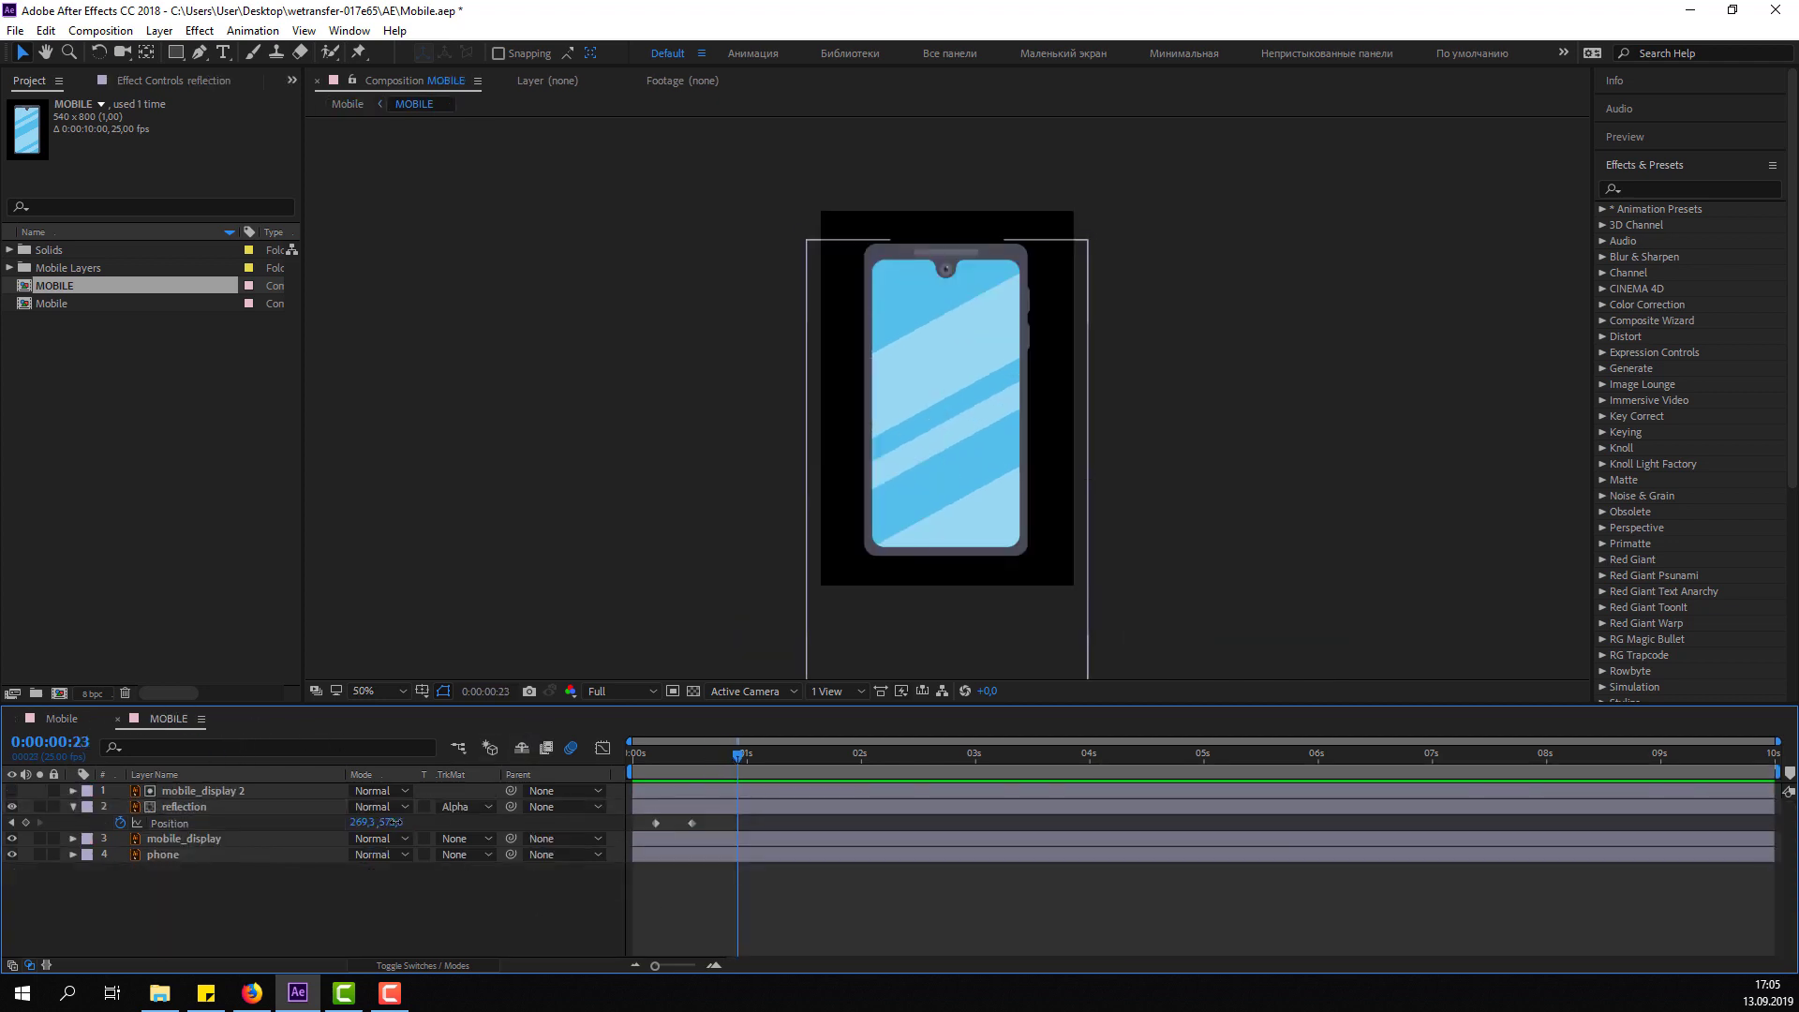
left_click_drag(394, 822, 346, 822)
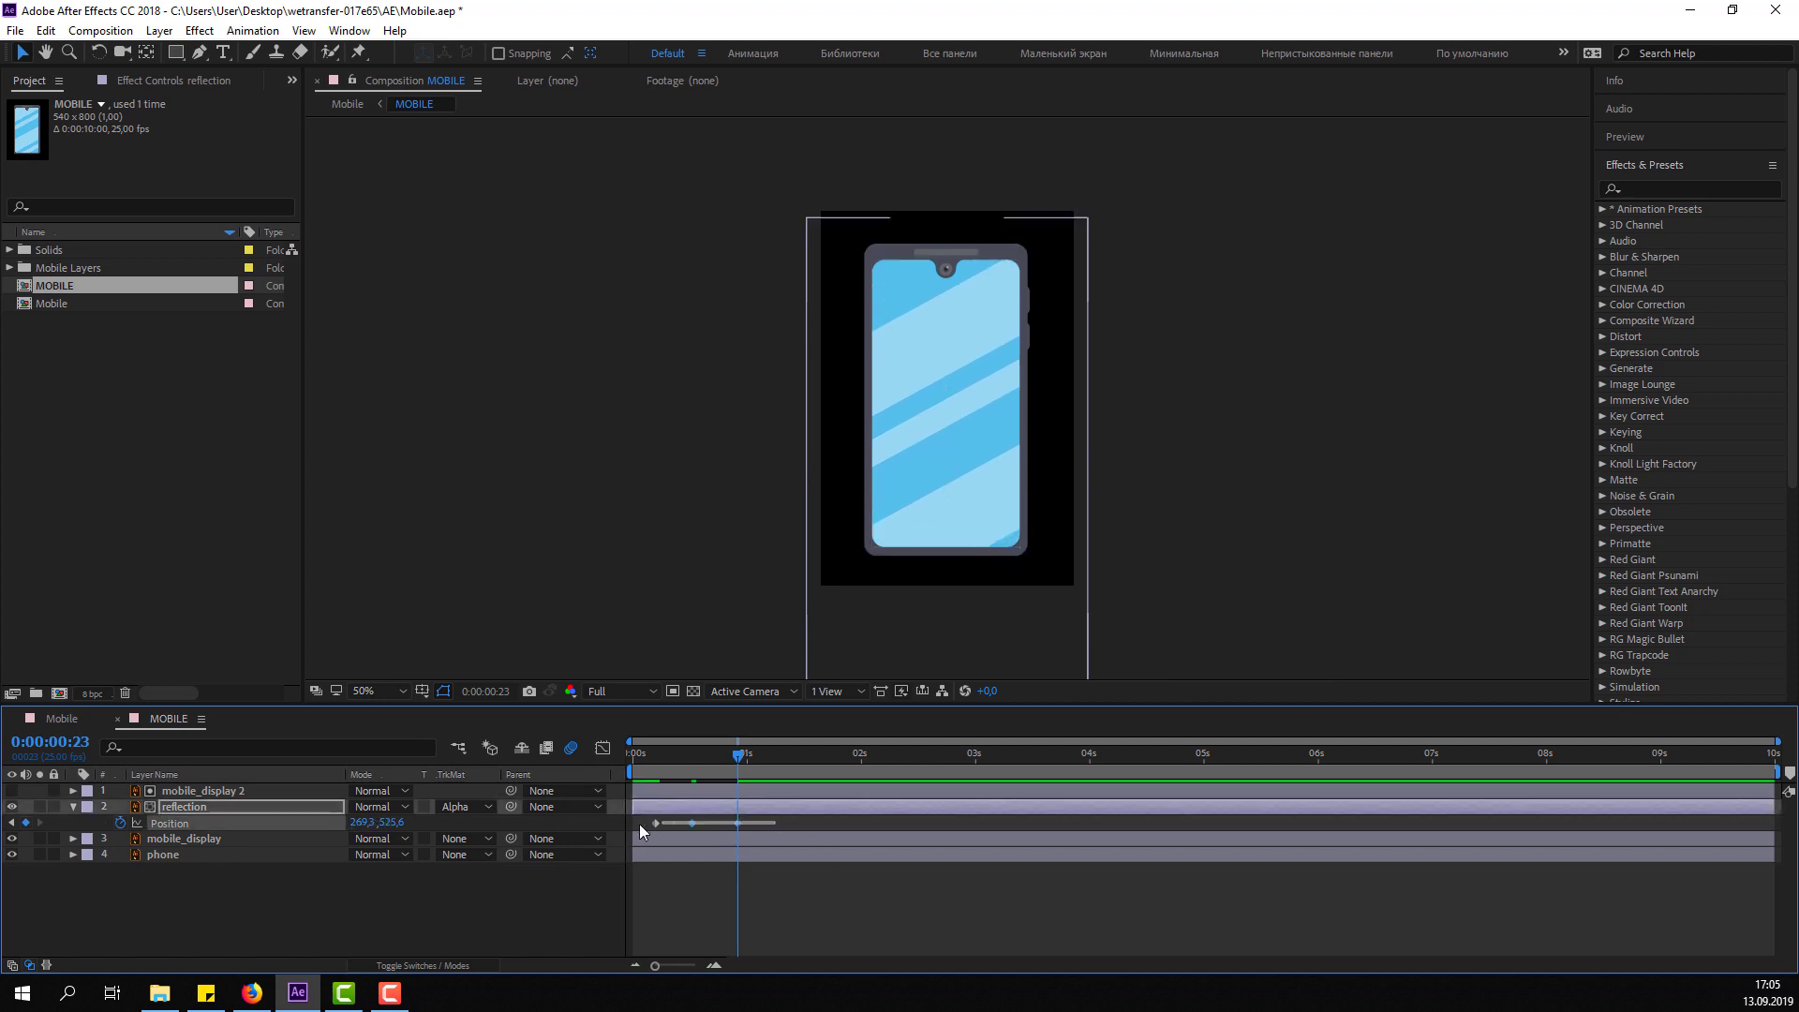
Apply Easy Ease to all three reflection Position keyframes.
left_click_drag(639, 824, 698, 828)
right_click(691, 823)
mouse_move(817, 812)
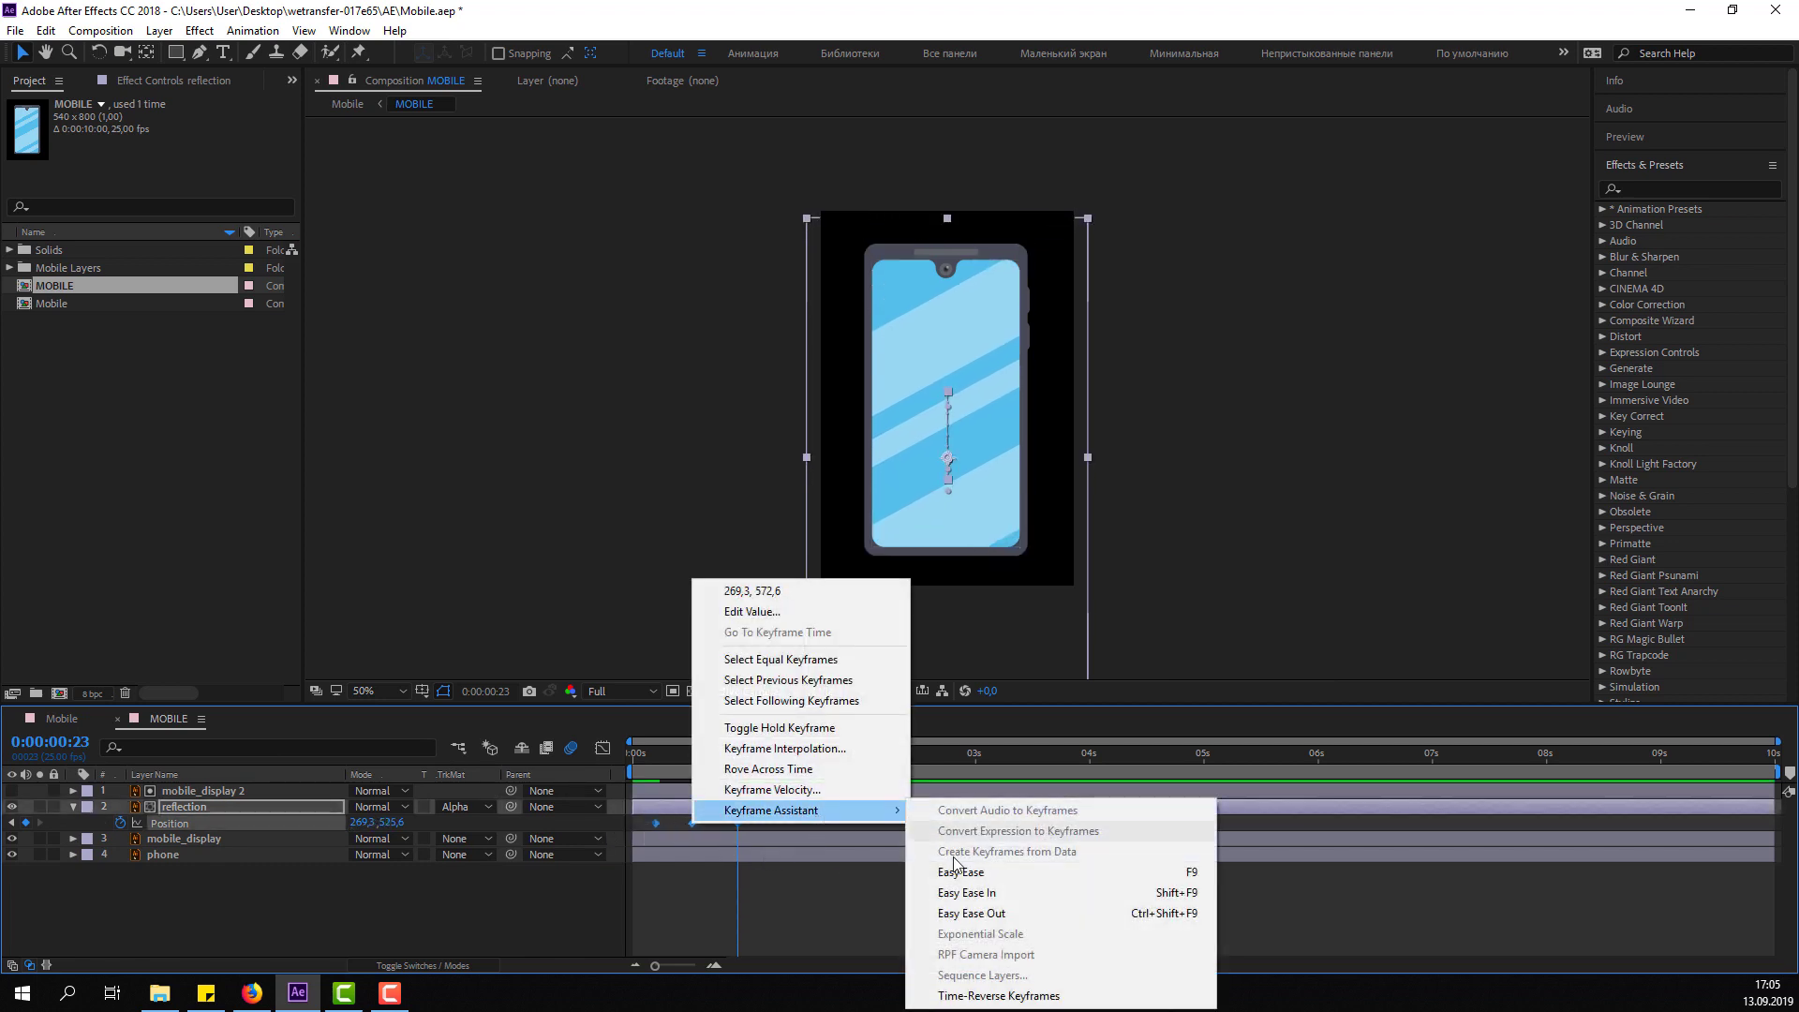
left_click(958, 871)
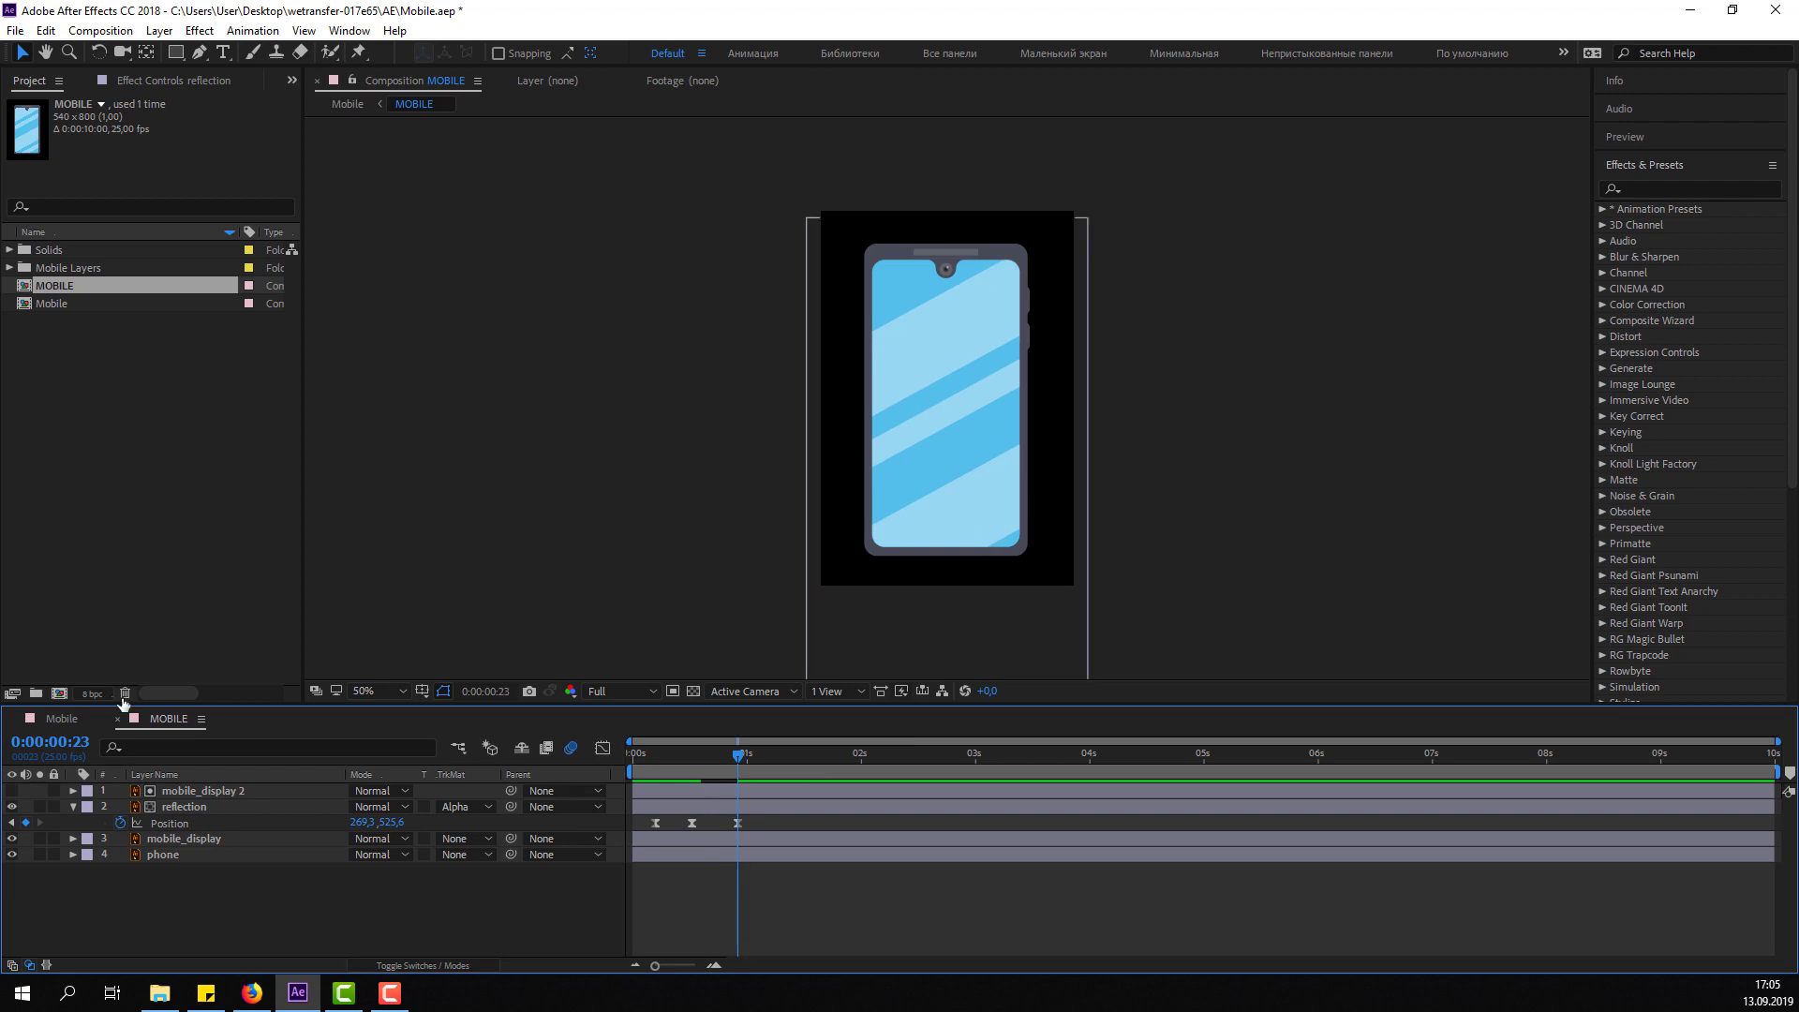
left_click(52, 718)
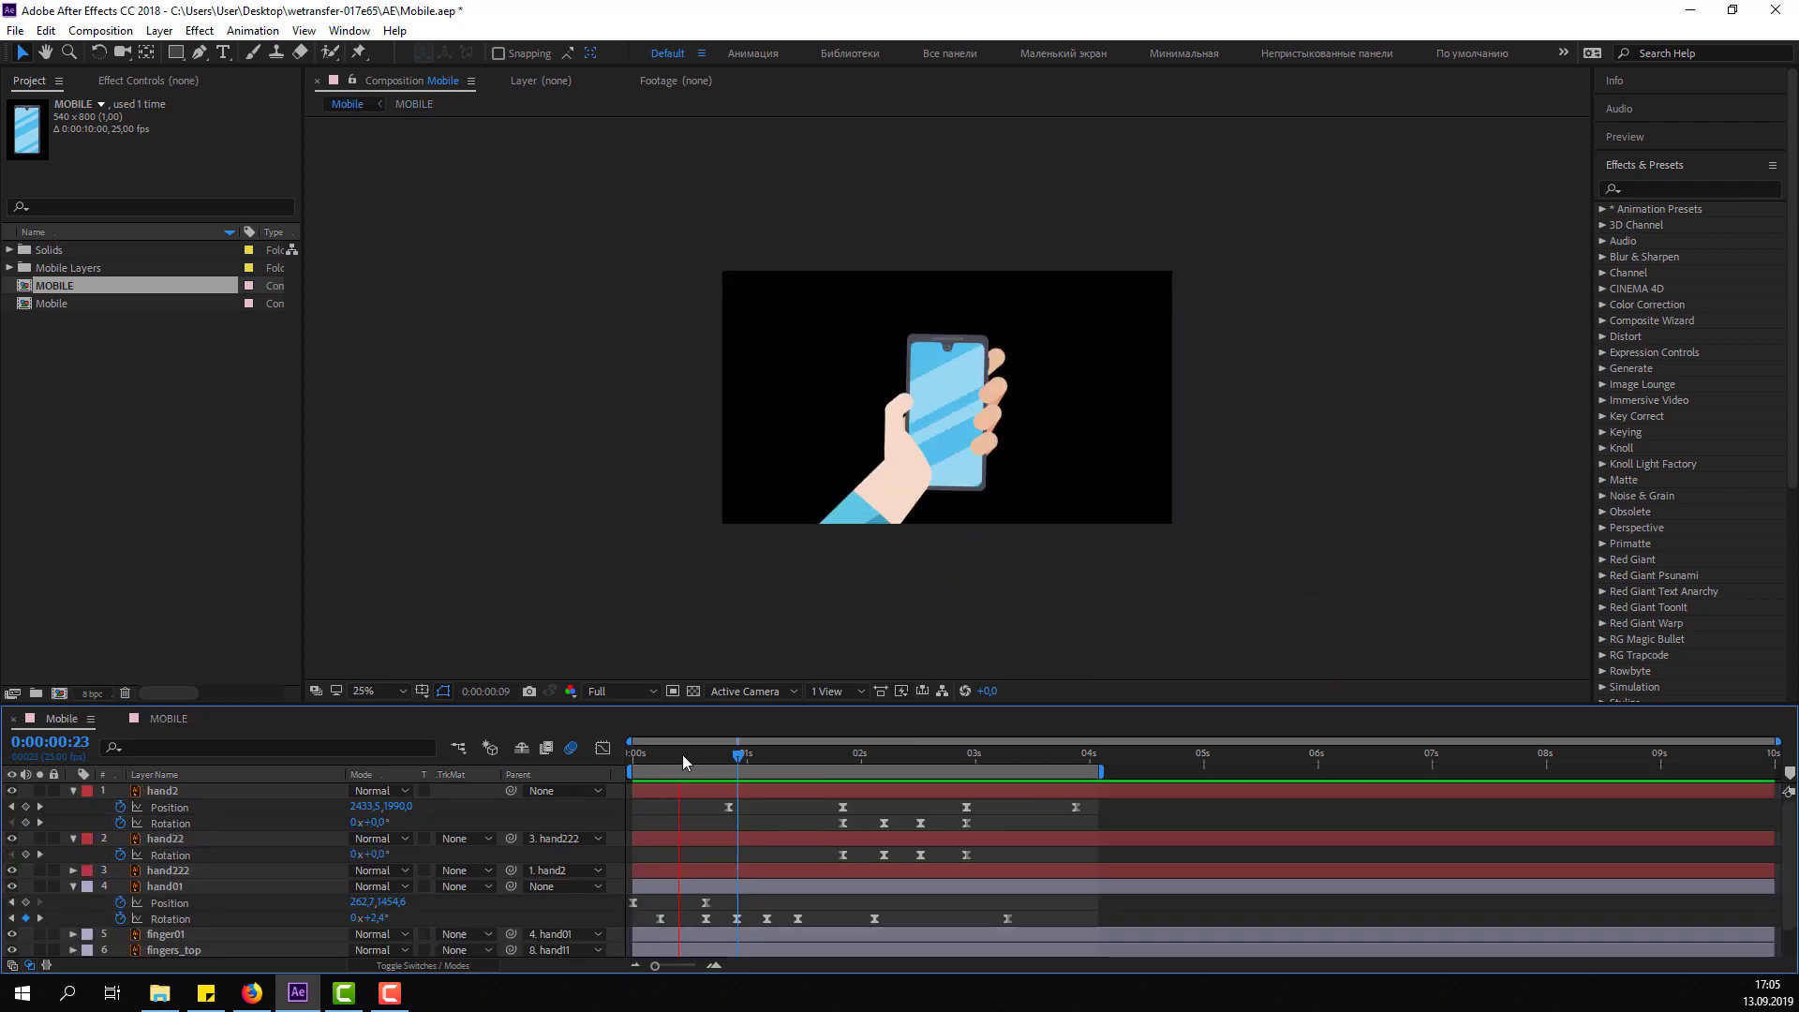
Lower the reflection's Position at 0:00:01:05 to match the hands' tapping.
left_click_drag(683, 755, 716, 755)
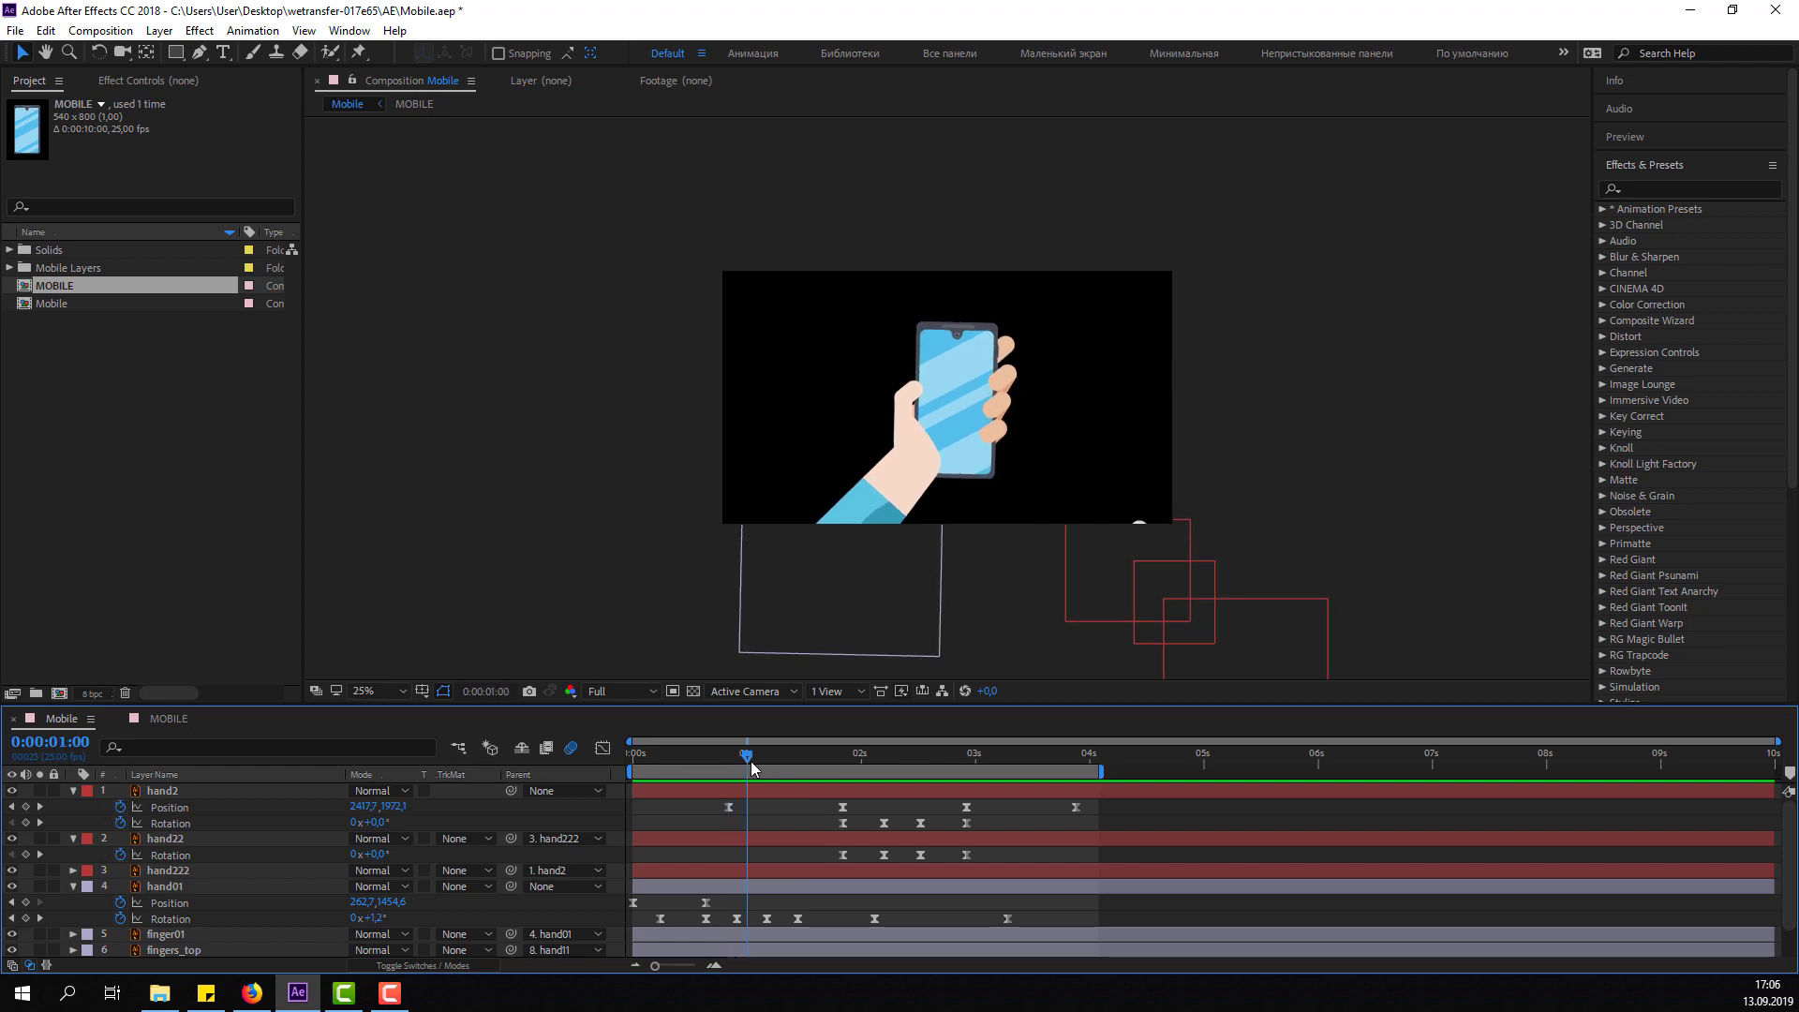
left_click_drag(718, 766, 765, 769)
key("Page_Down")
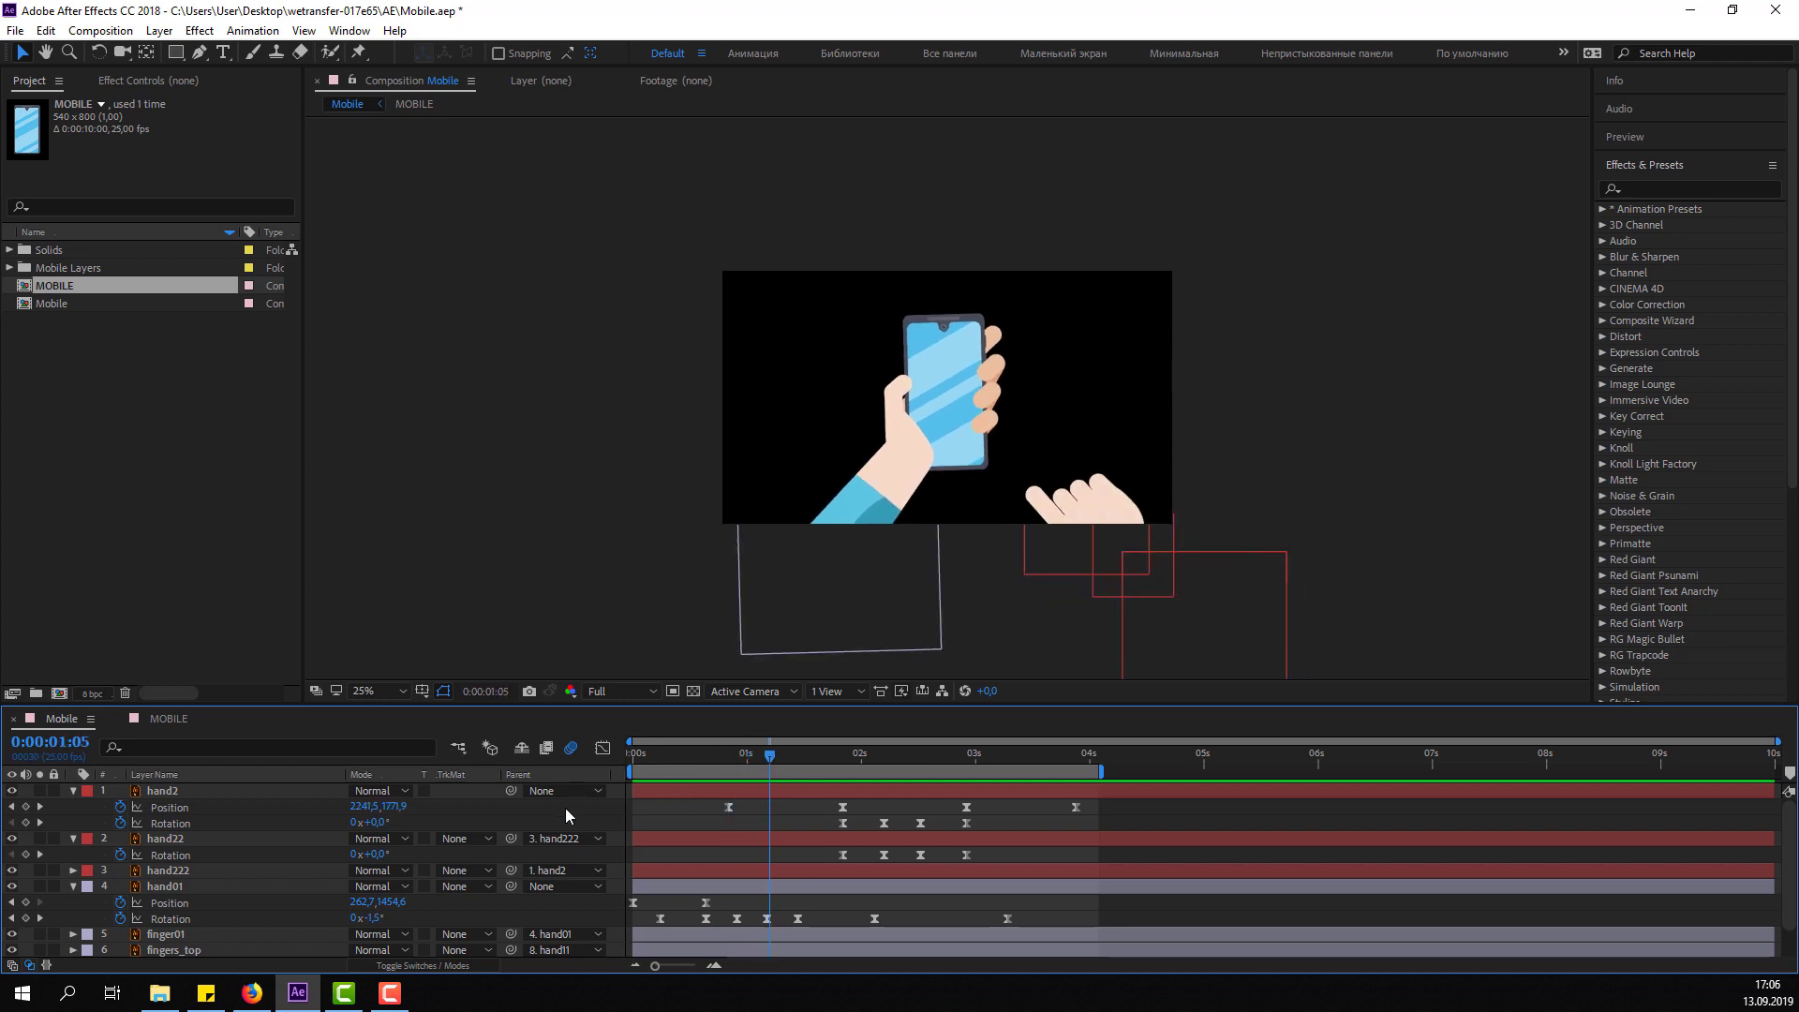
left_click(168, 719)
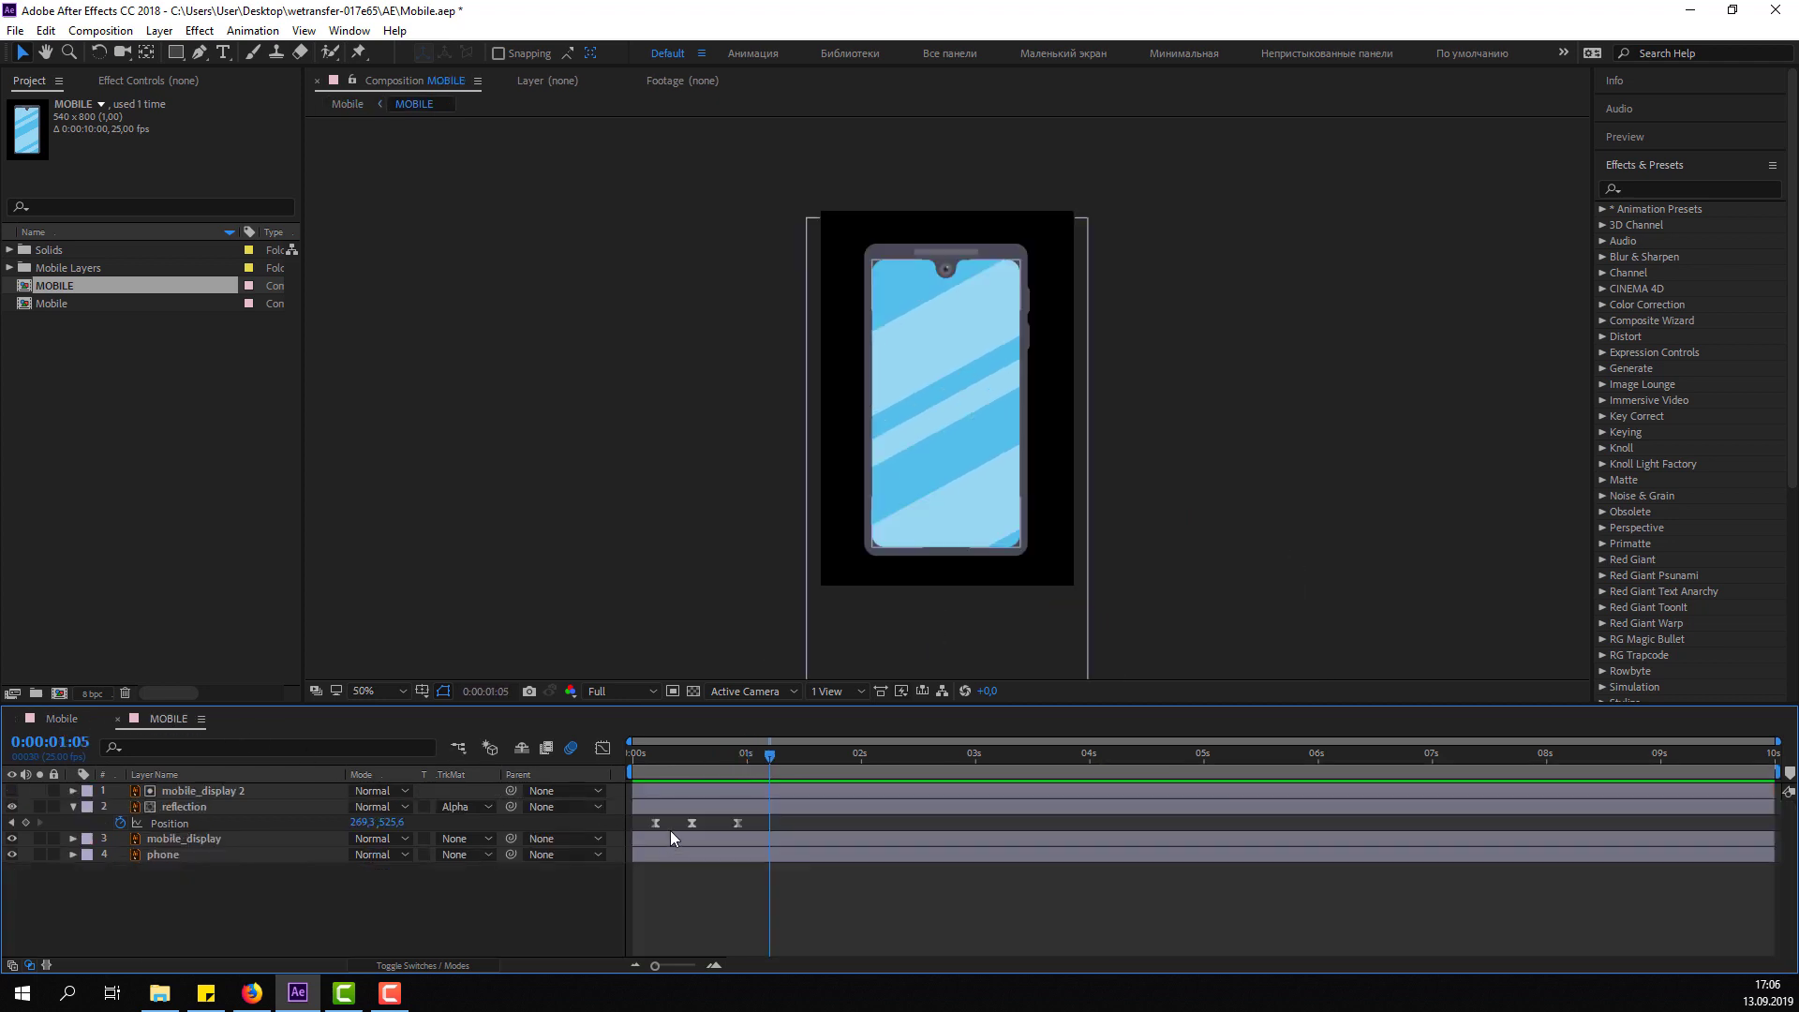
left_click(399, 822)
left_click_drag(401, 822, 433, 822)
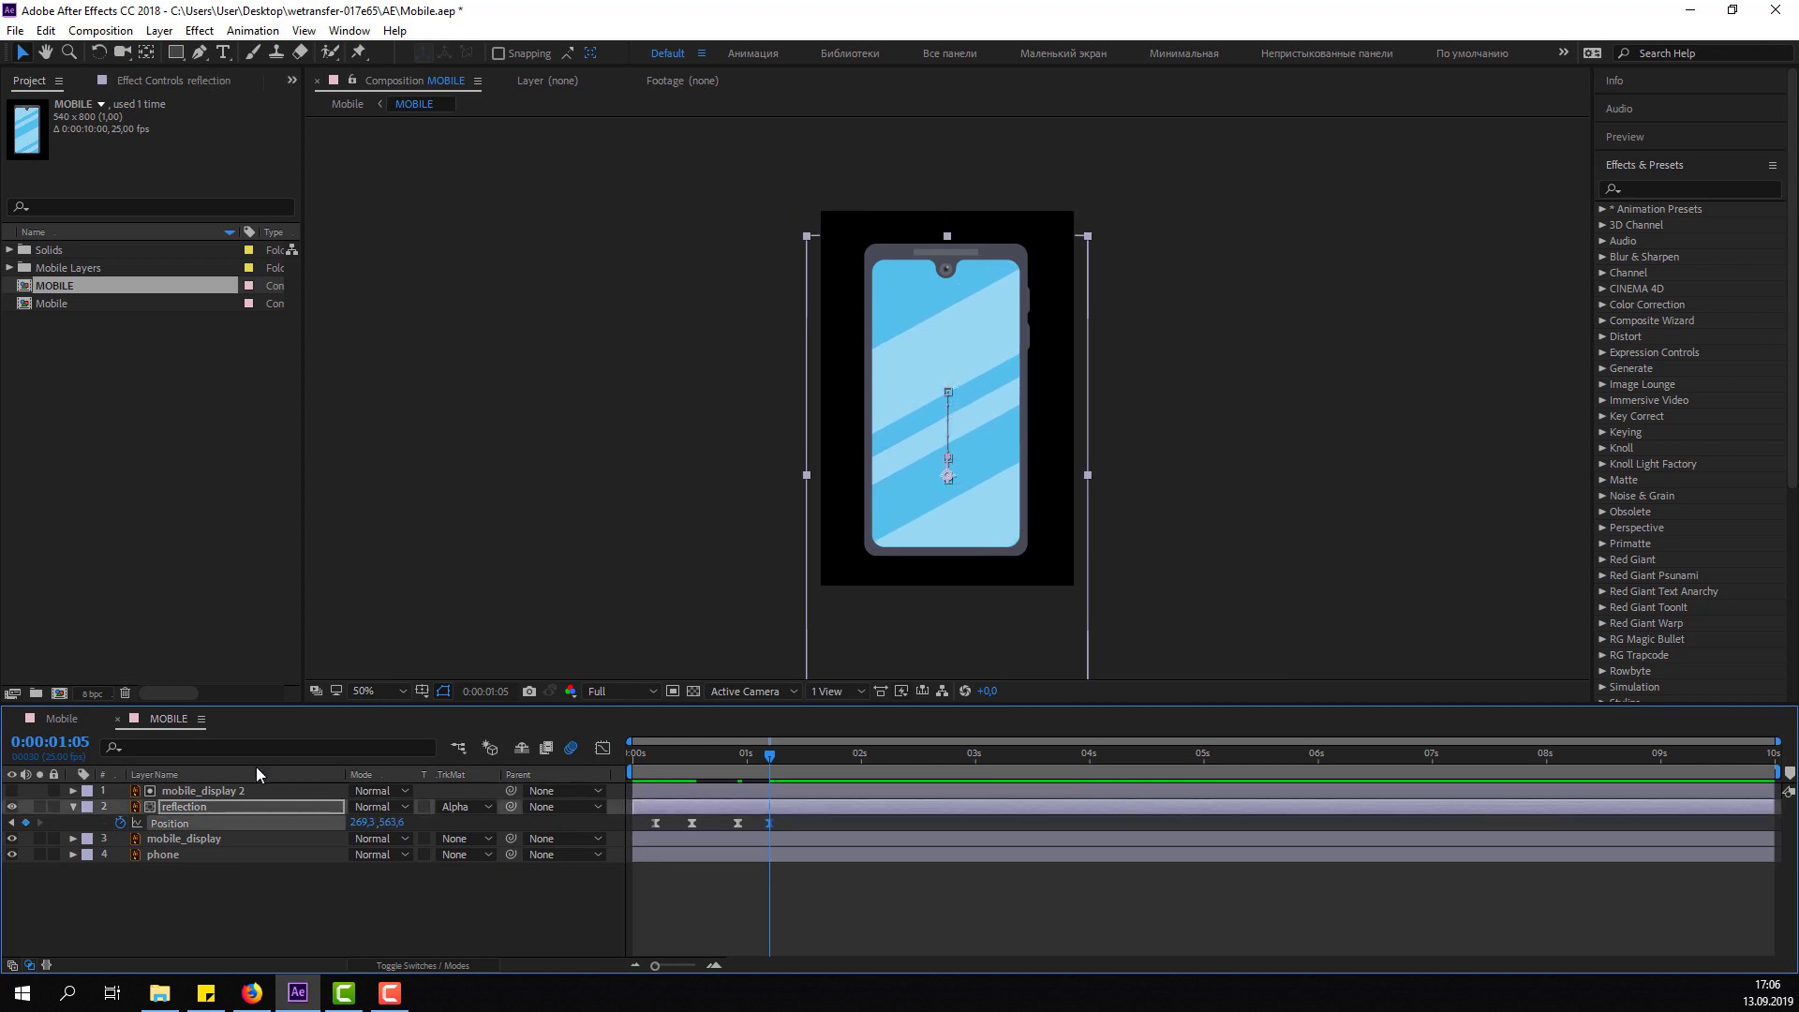
Add another reflection Position keyframe at 0:00:01:11.
left_click(62, 719)
left_click_drag(722, 755, 797, 770)
left_click(177, 716)
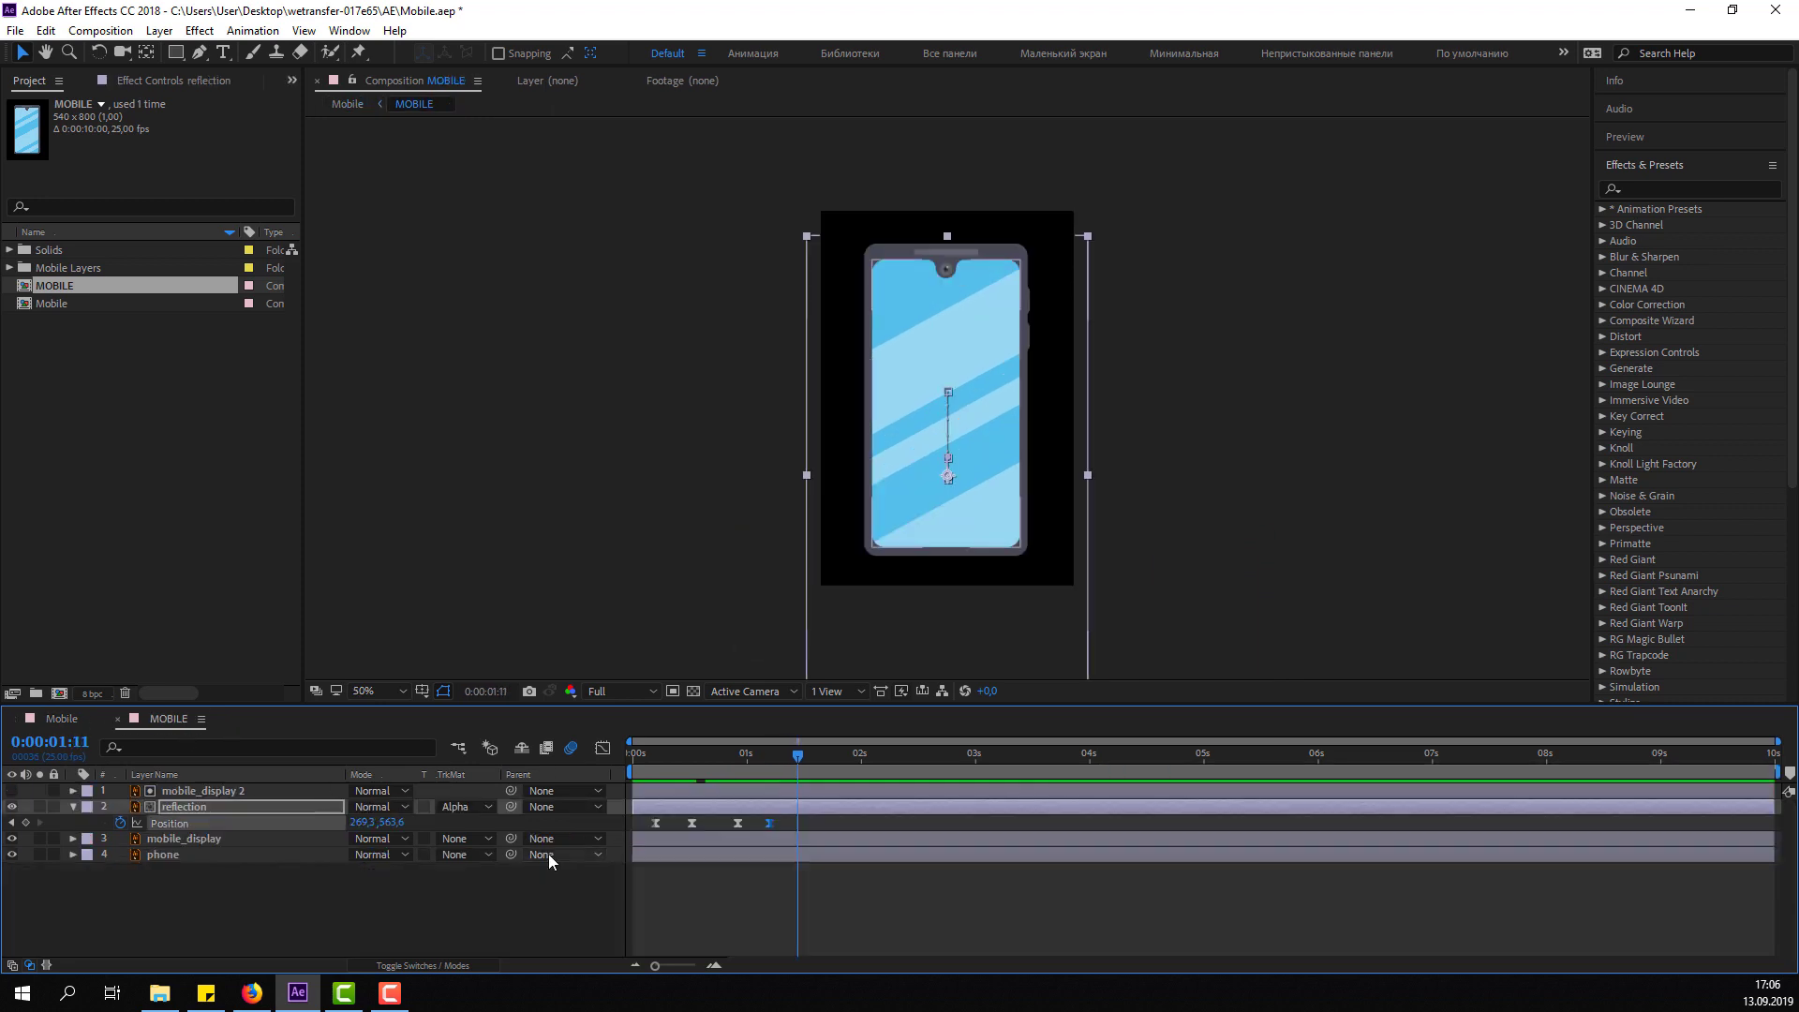
left_click(339, 823)
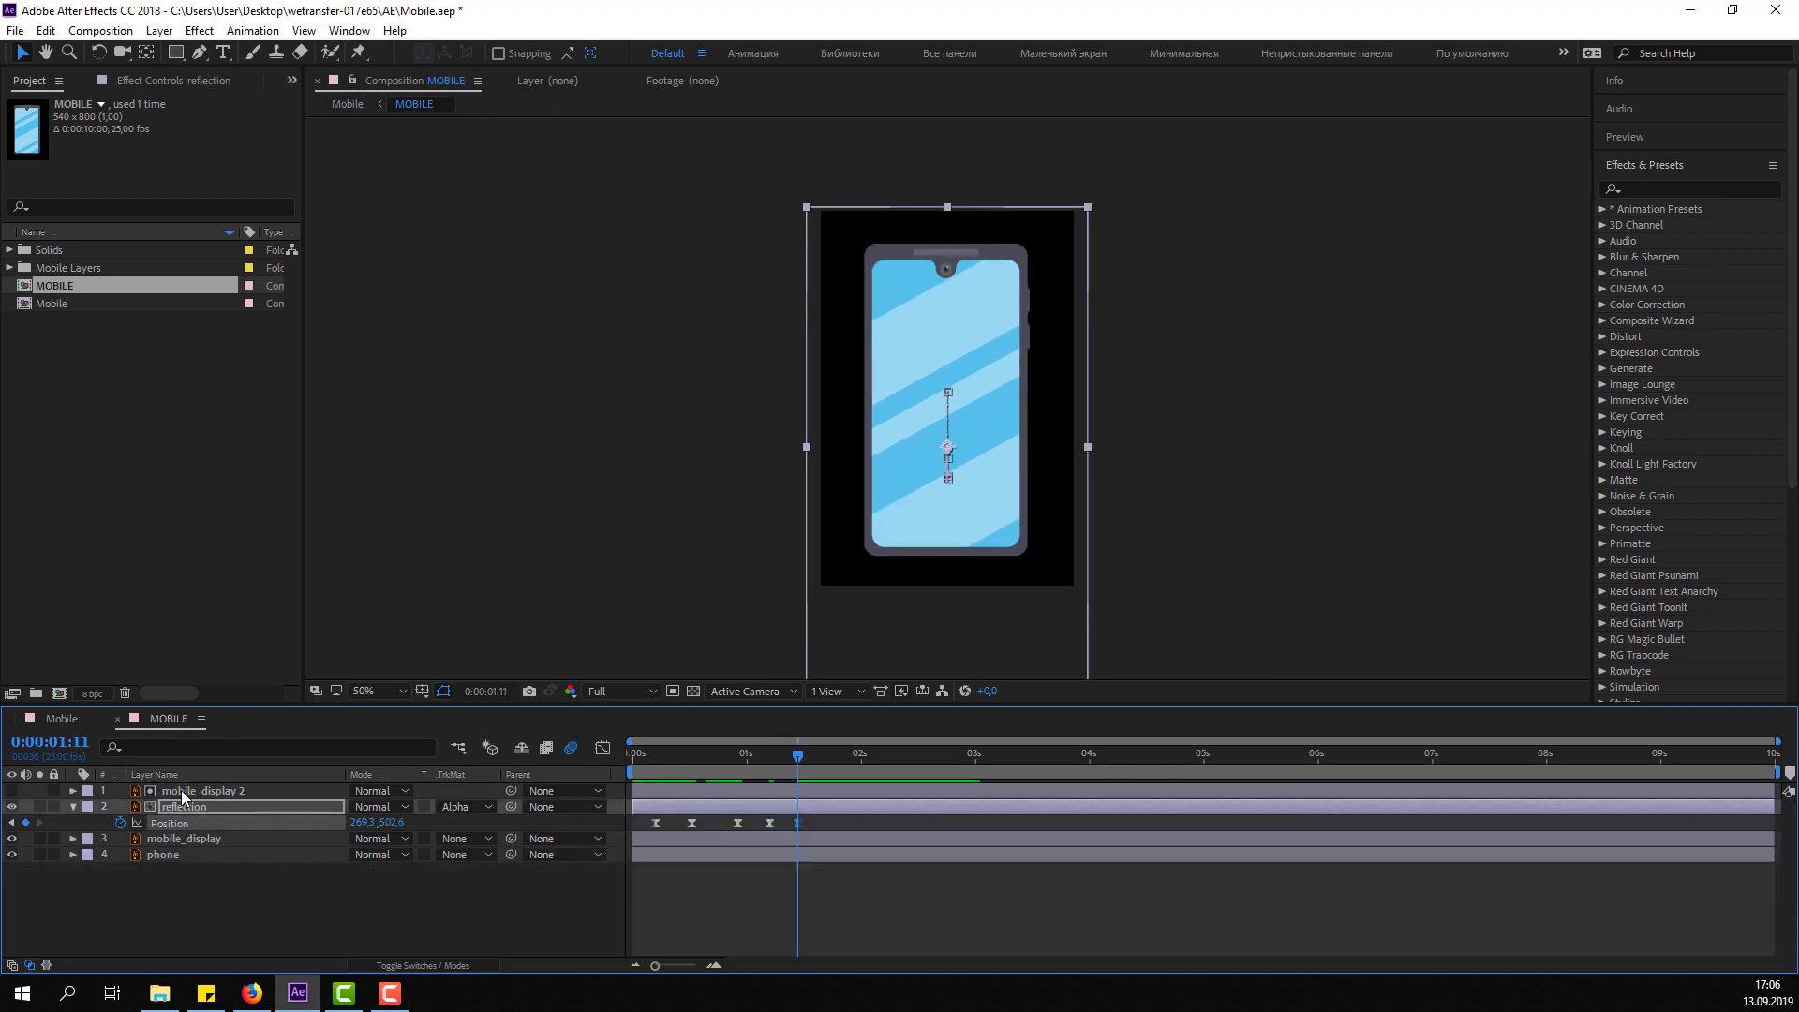
Preview the hands, then lower the reflection to Y 554.6 at 1:11.
left_click(62, 719)
left_click_drag(697, 755, 816, 757)
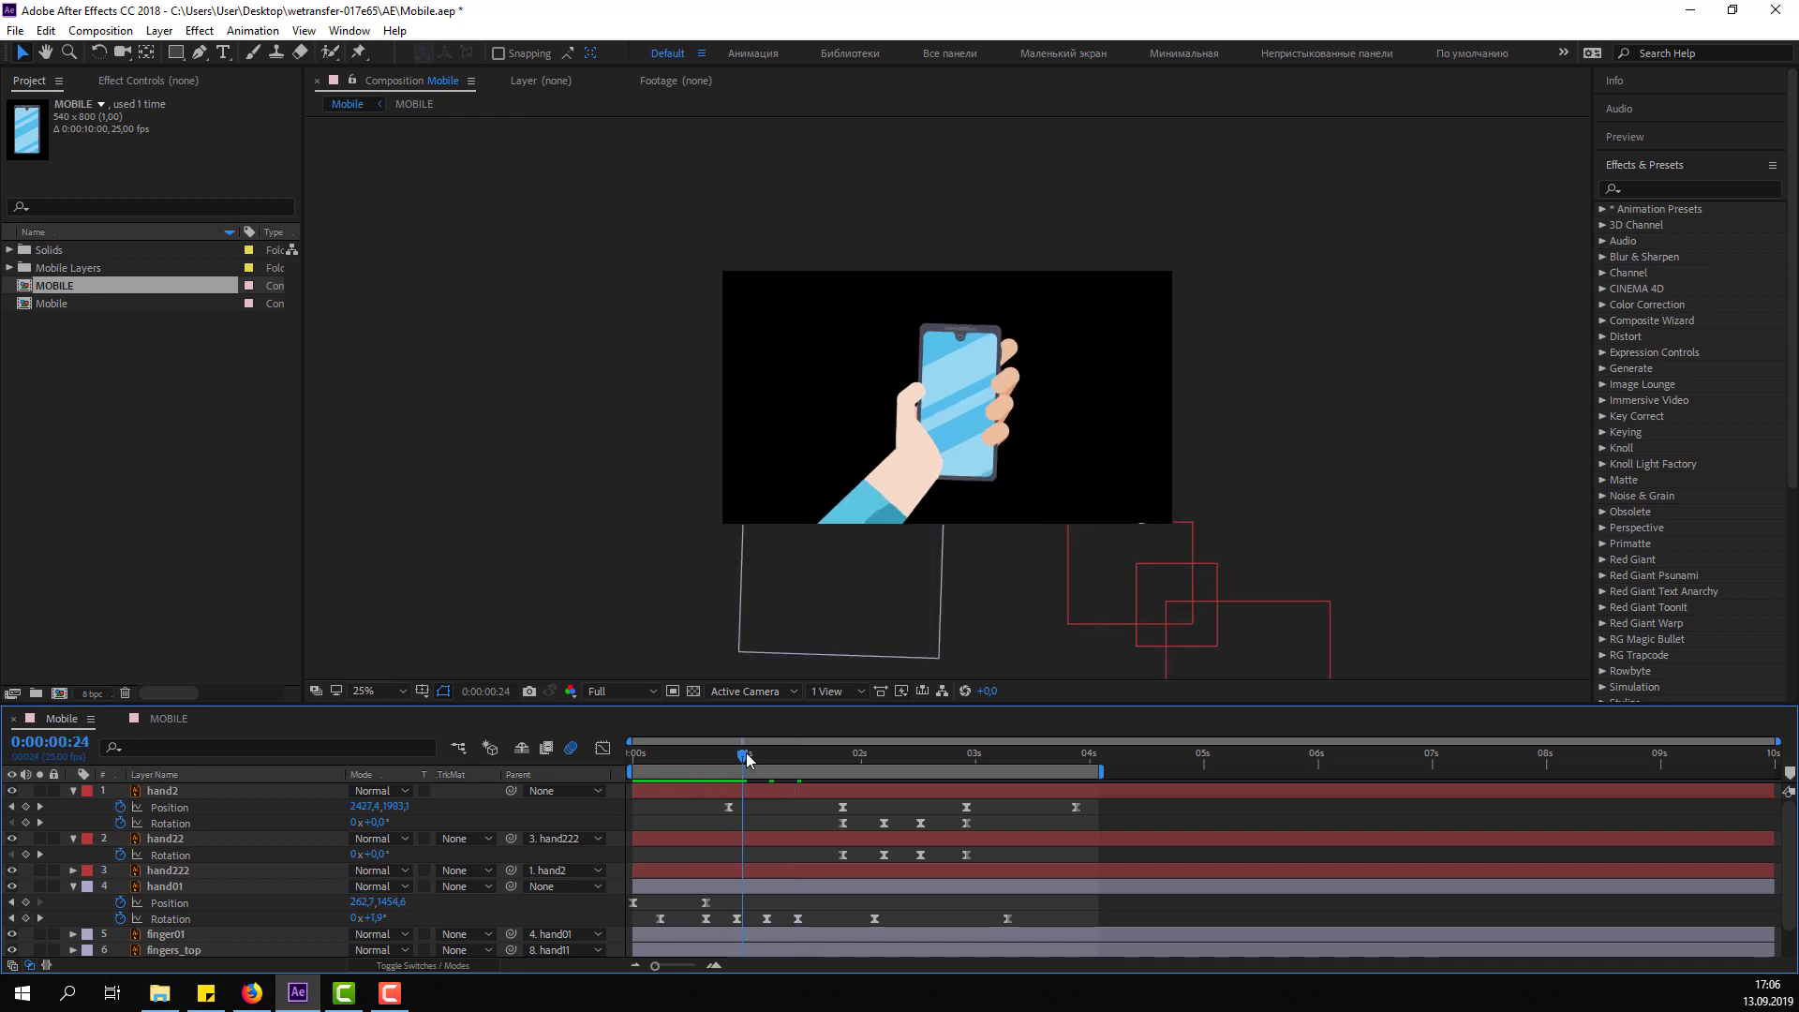
key("space")
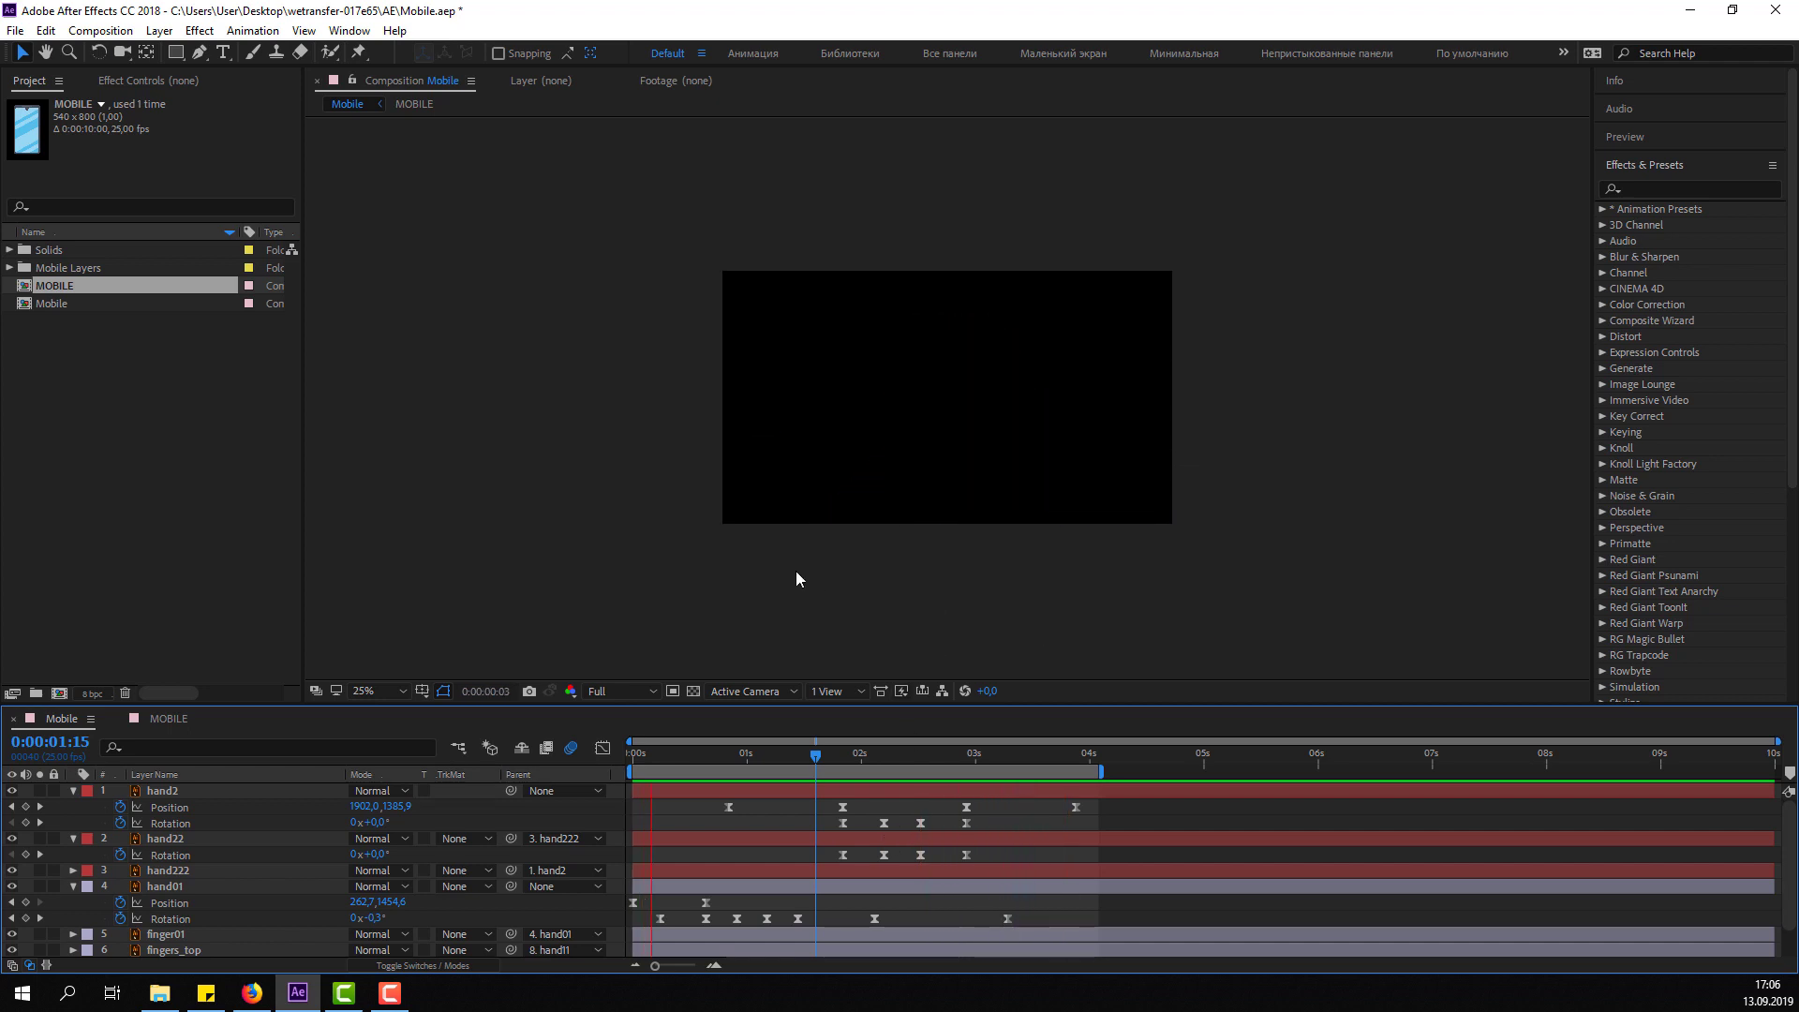
key("space")
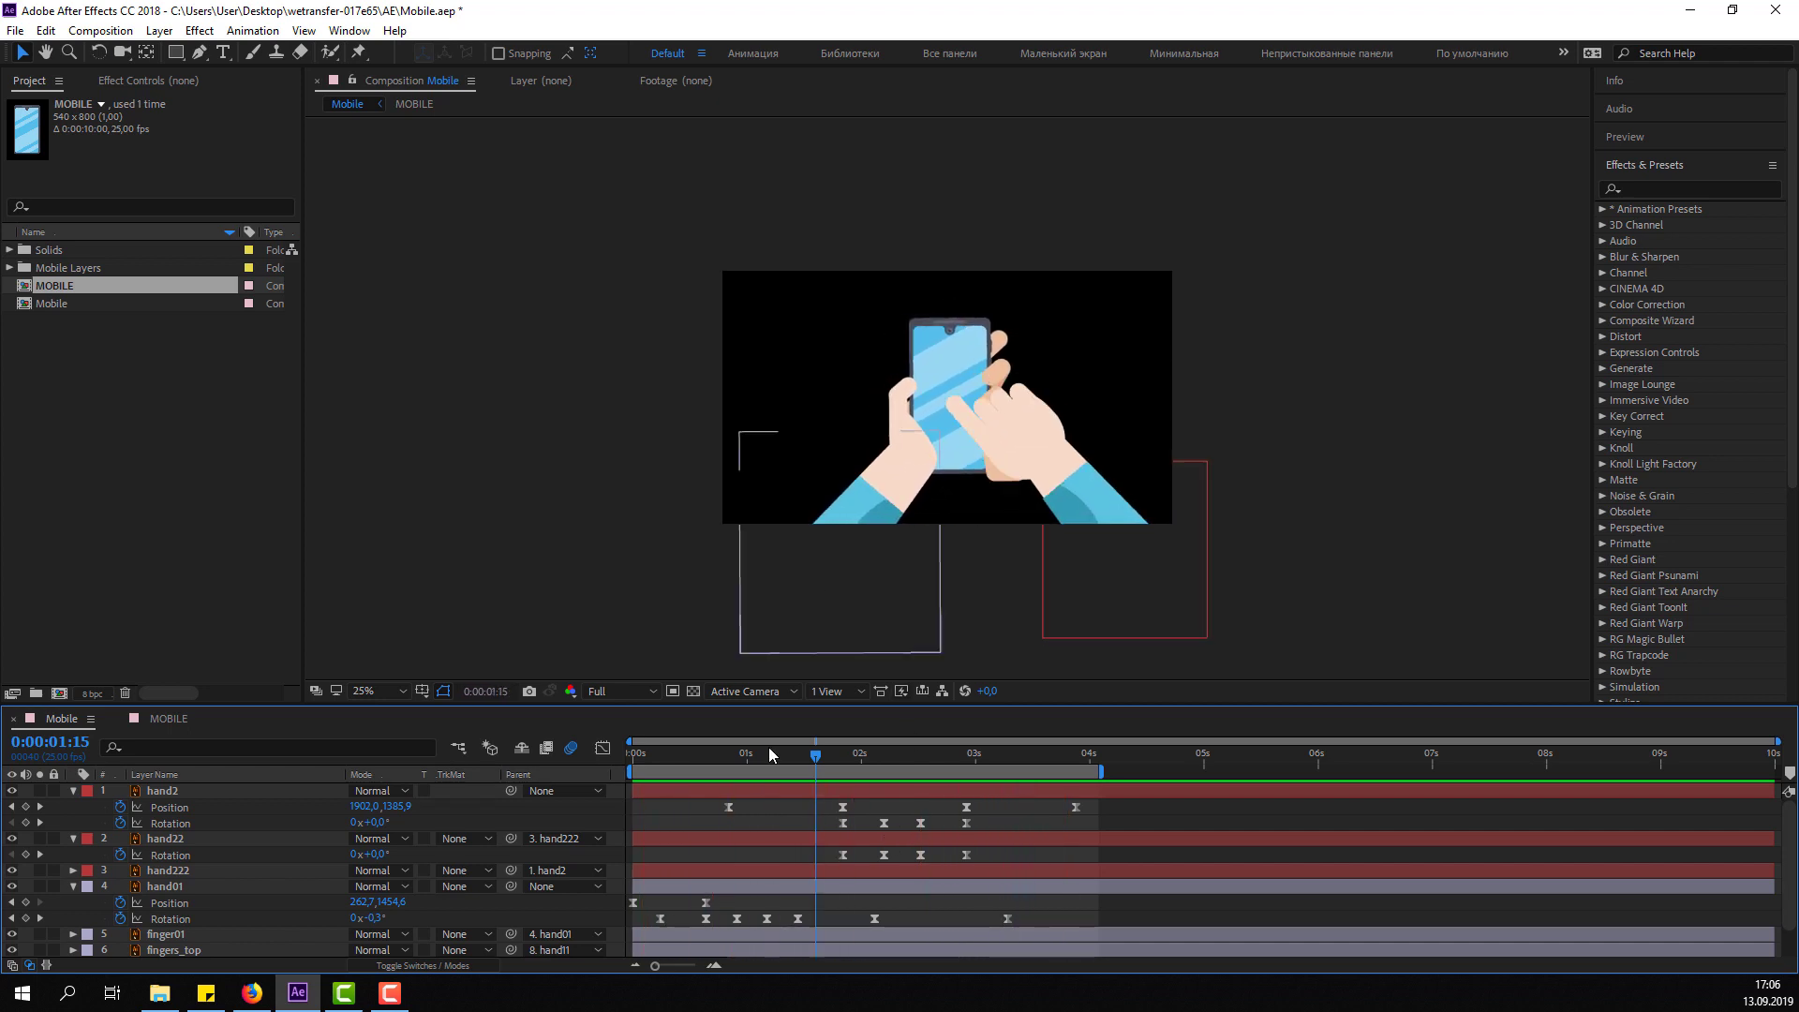
left_click_drag(699, 758, 799, 759)
left_click(169, 718)
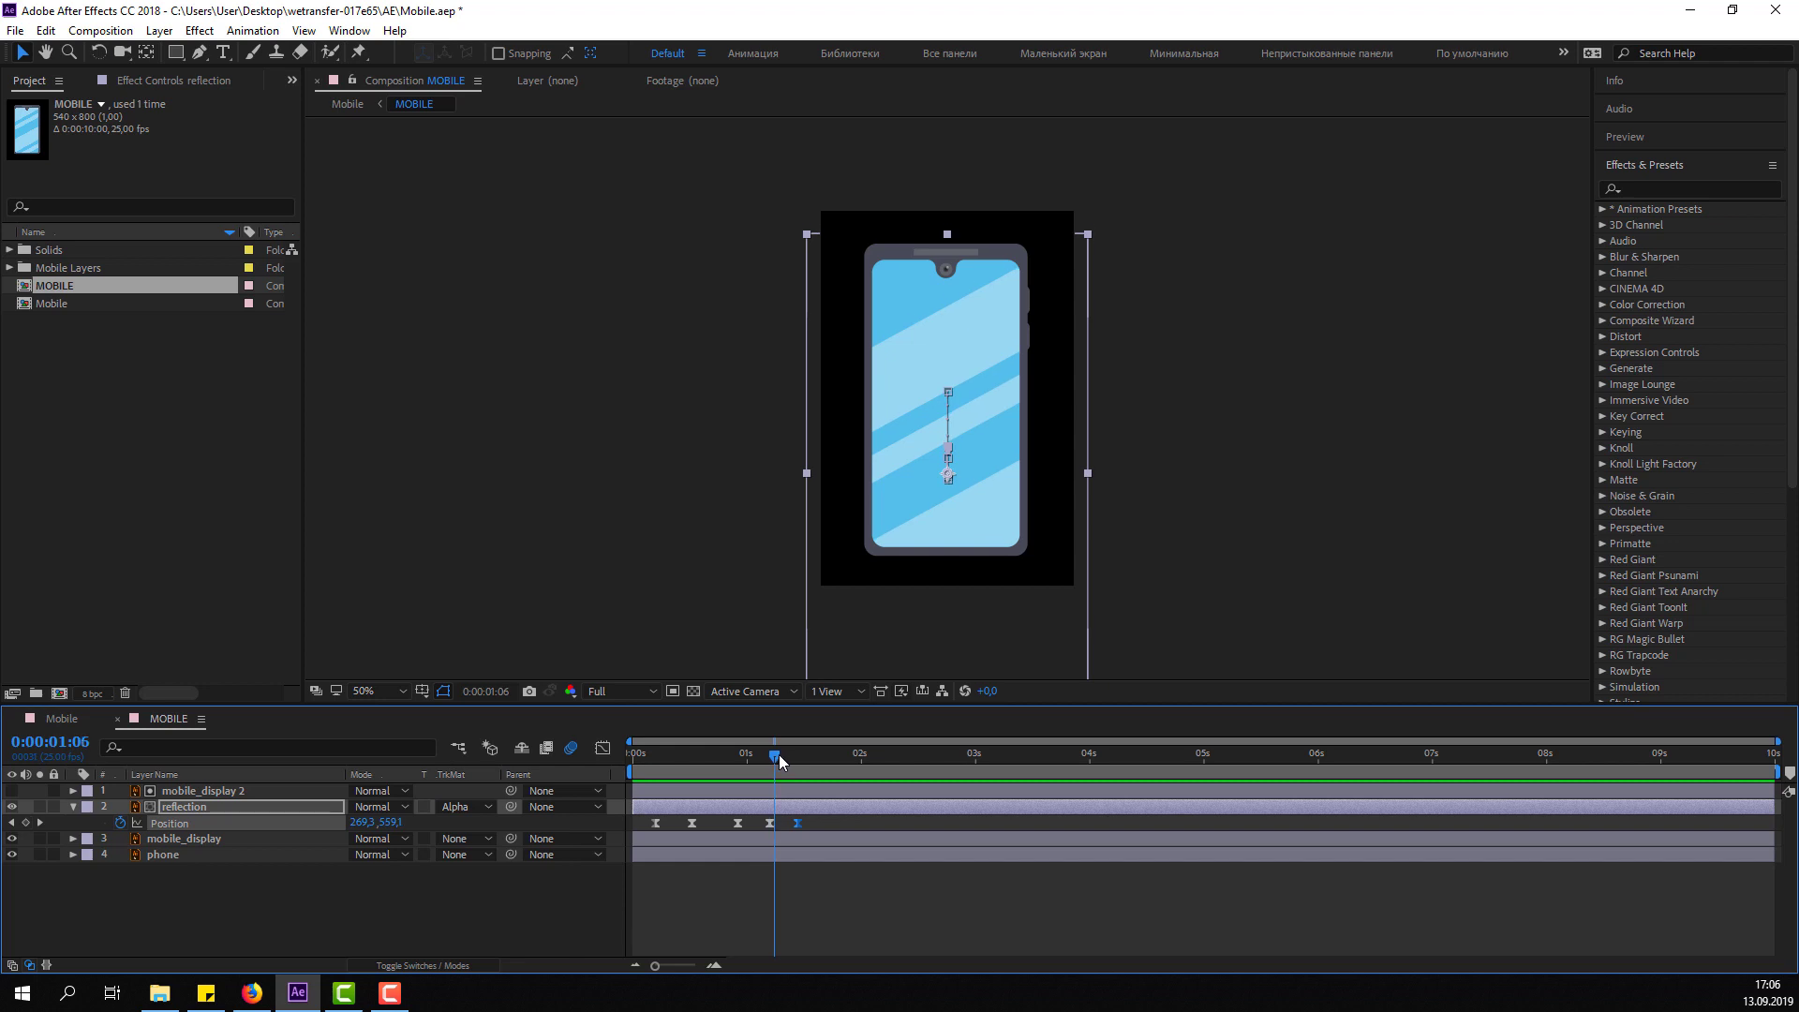
left_click(463, 863)
left_click_drag(391, 822, 450, 818)
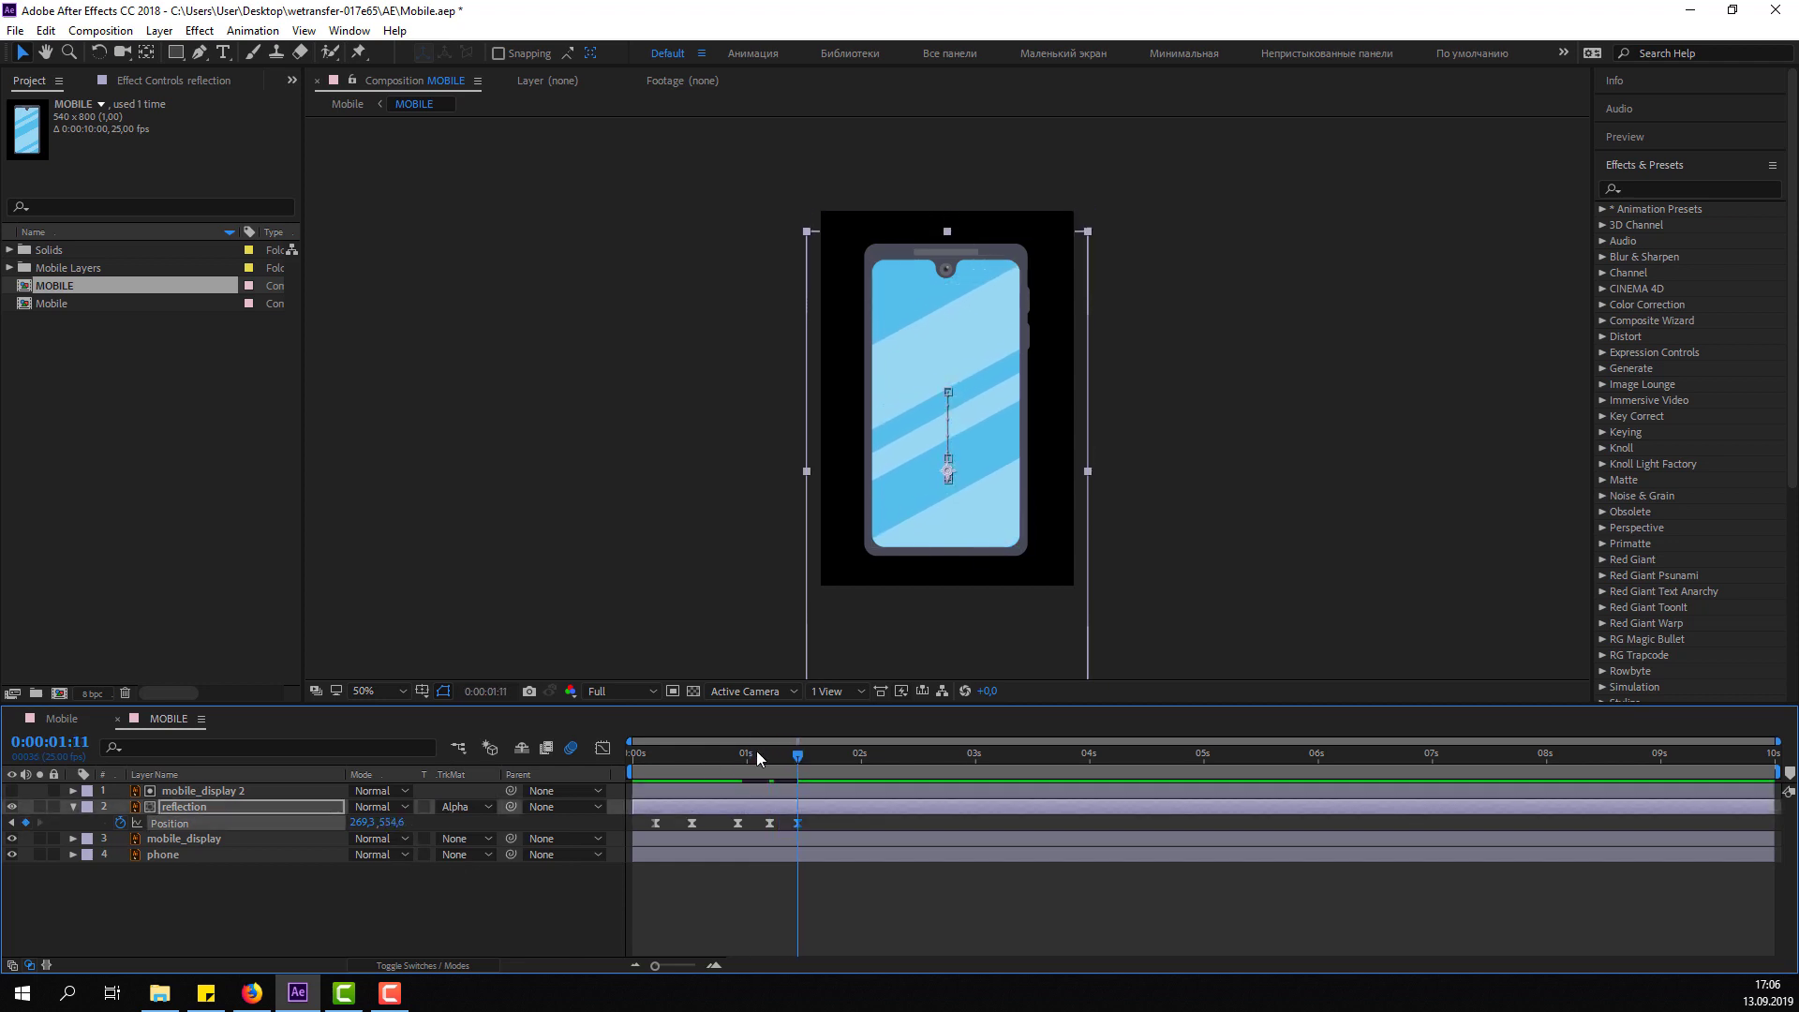
Shift the last reflection keyframes later, to about 1.8s, and preview against the hands.
left_click_drag(765, 757, 745, 761)
key("space")
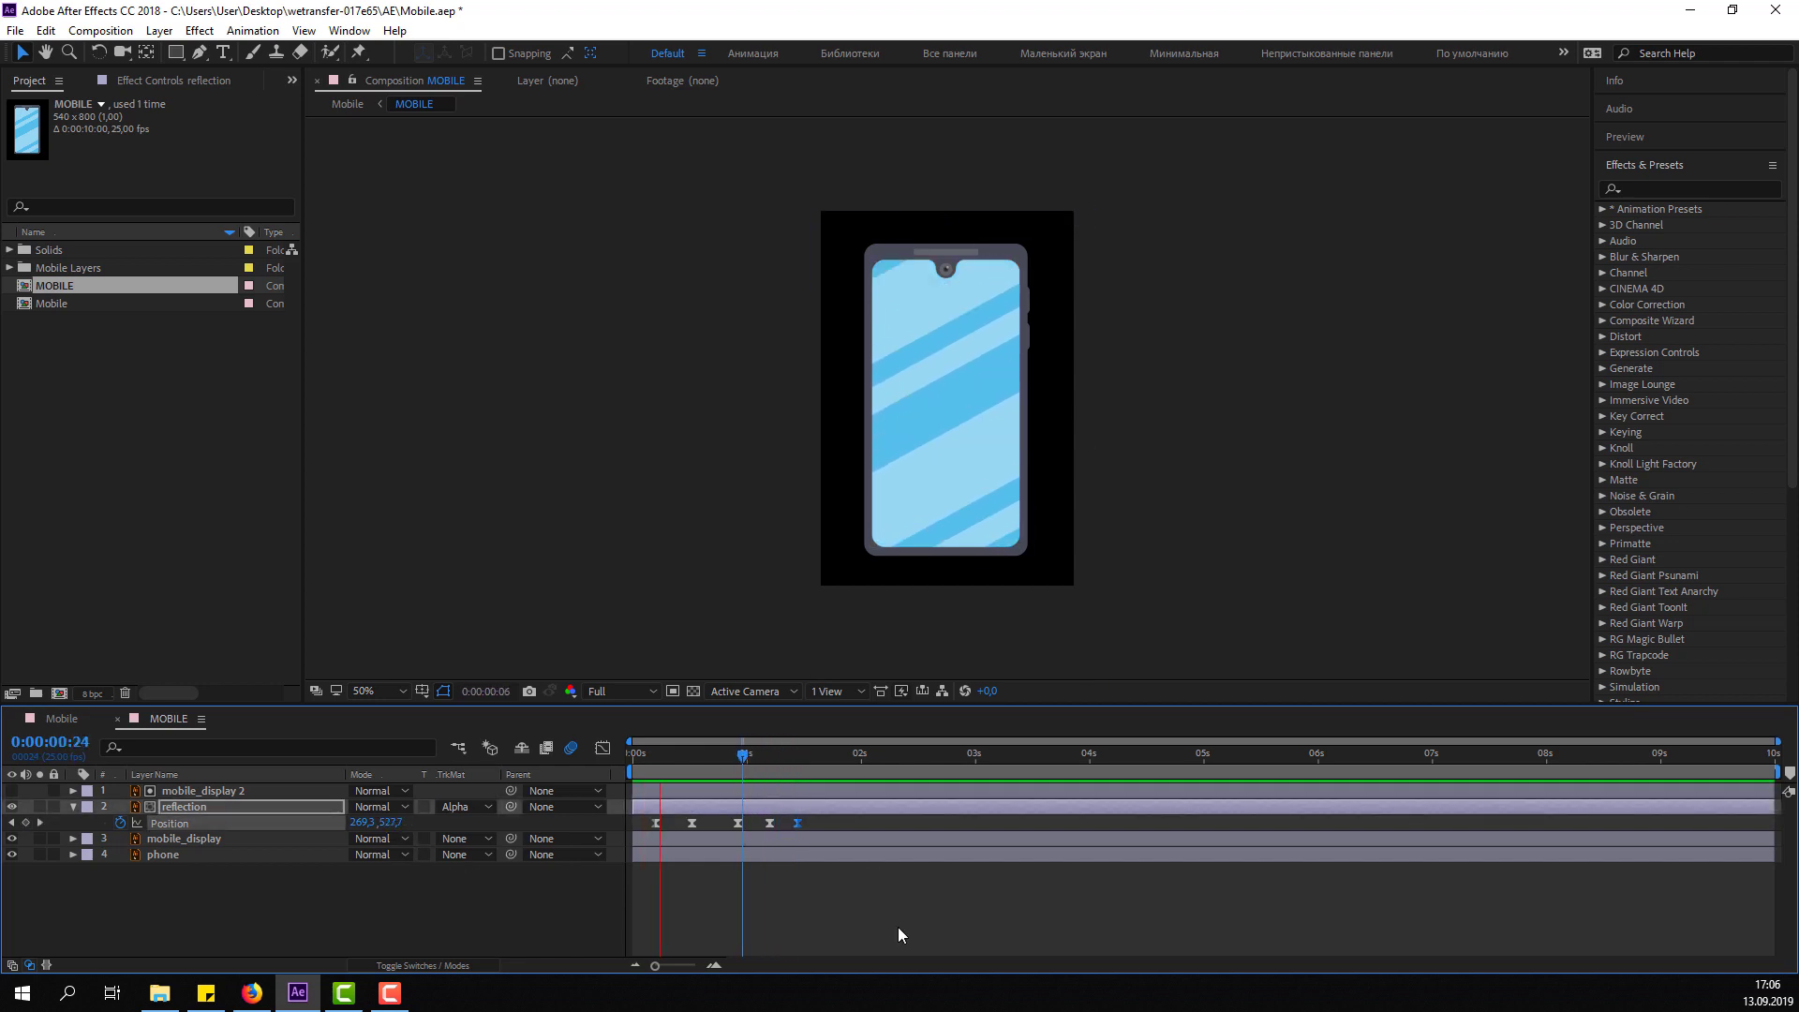
key("space")
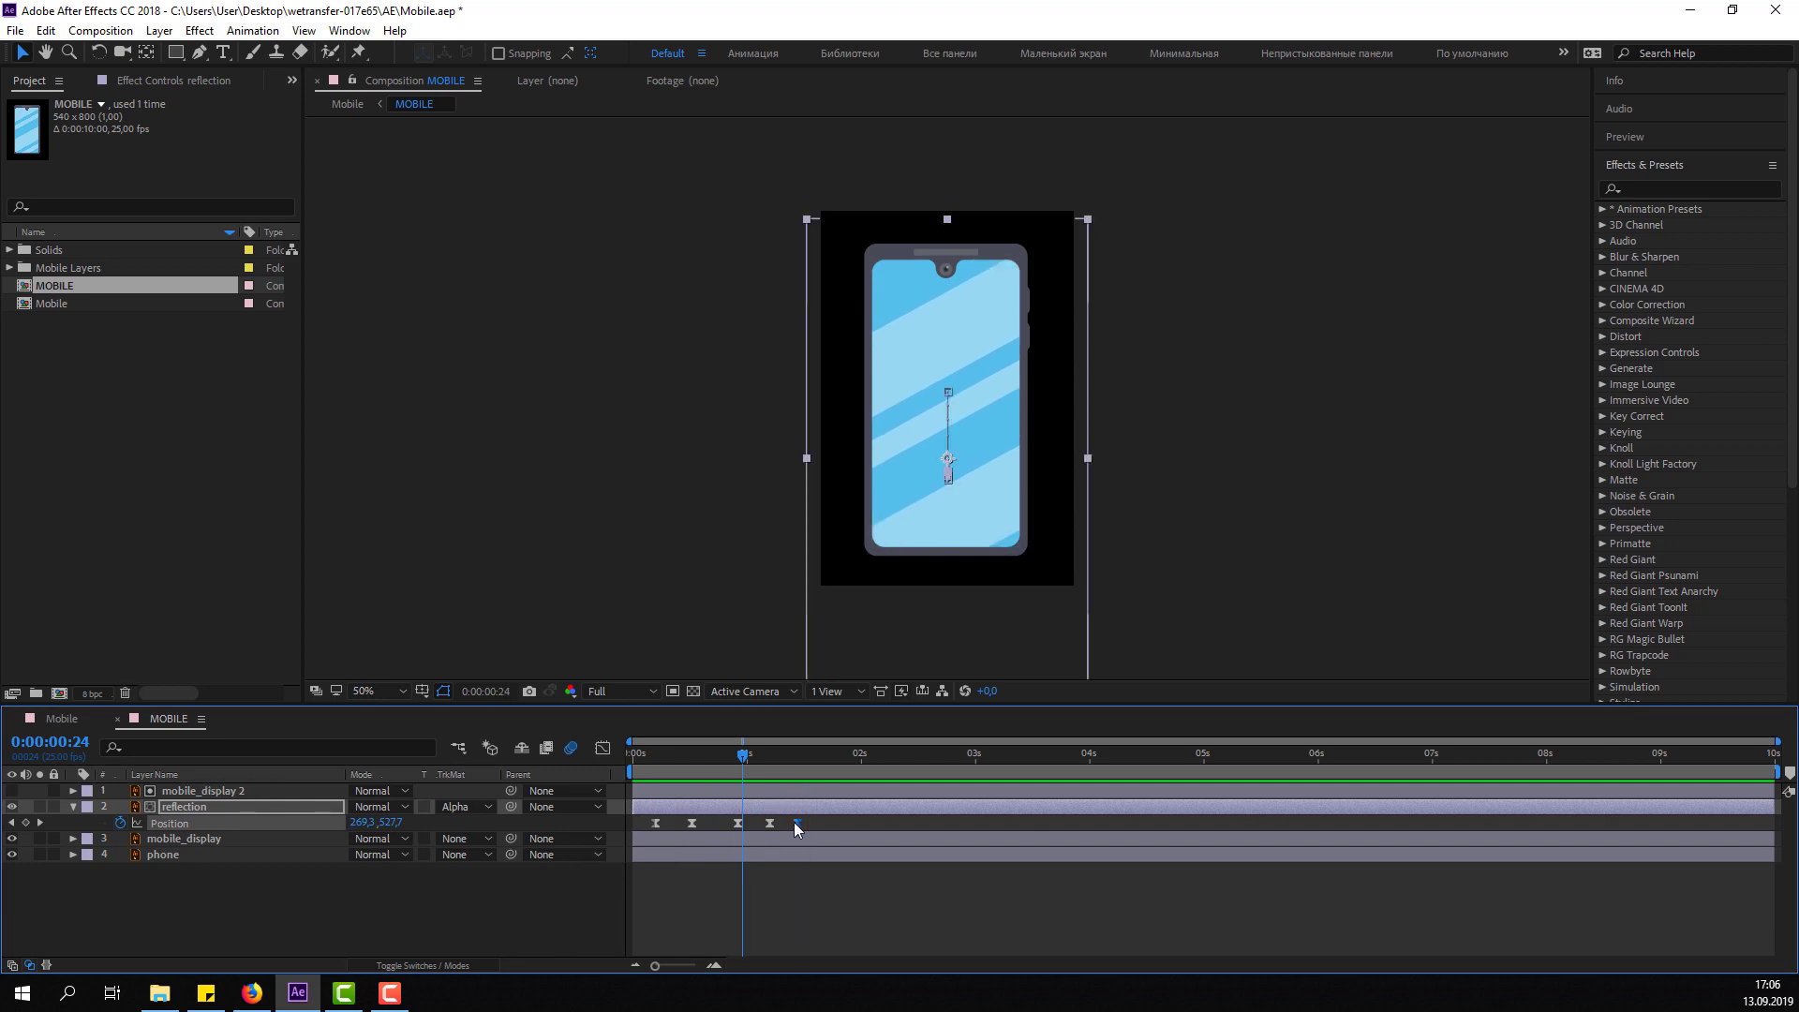
mouse_move(797, 822)
left_mouse_down()
mouse_move(838, 823)
mouse_move(784, 823)
left_mouse_up()
left_click(62, 718)
key("space")
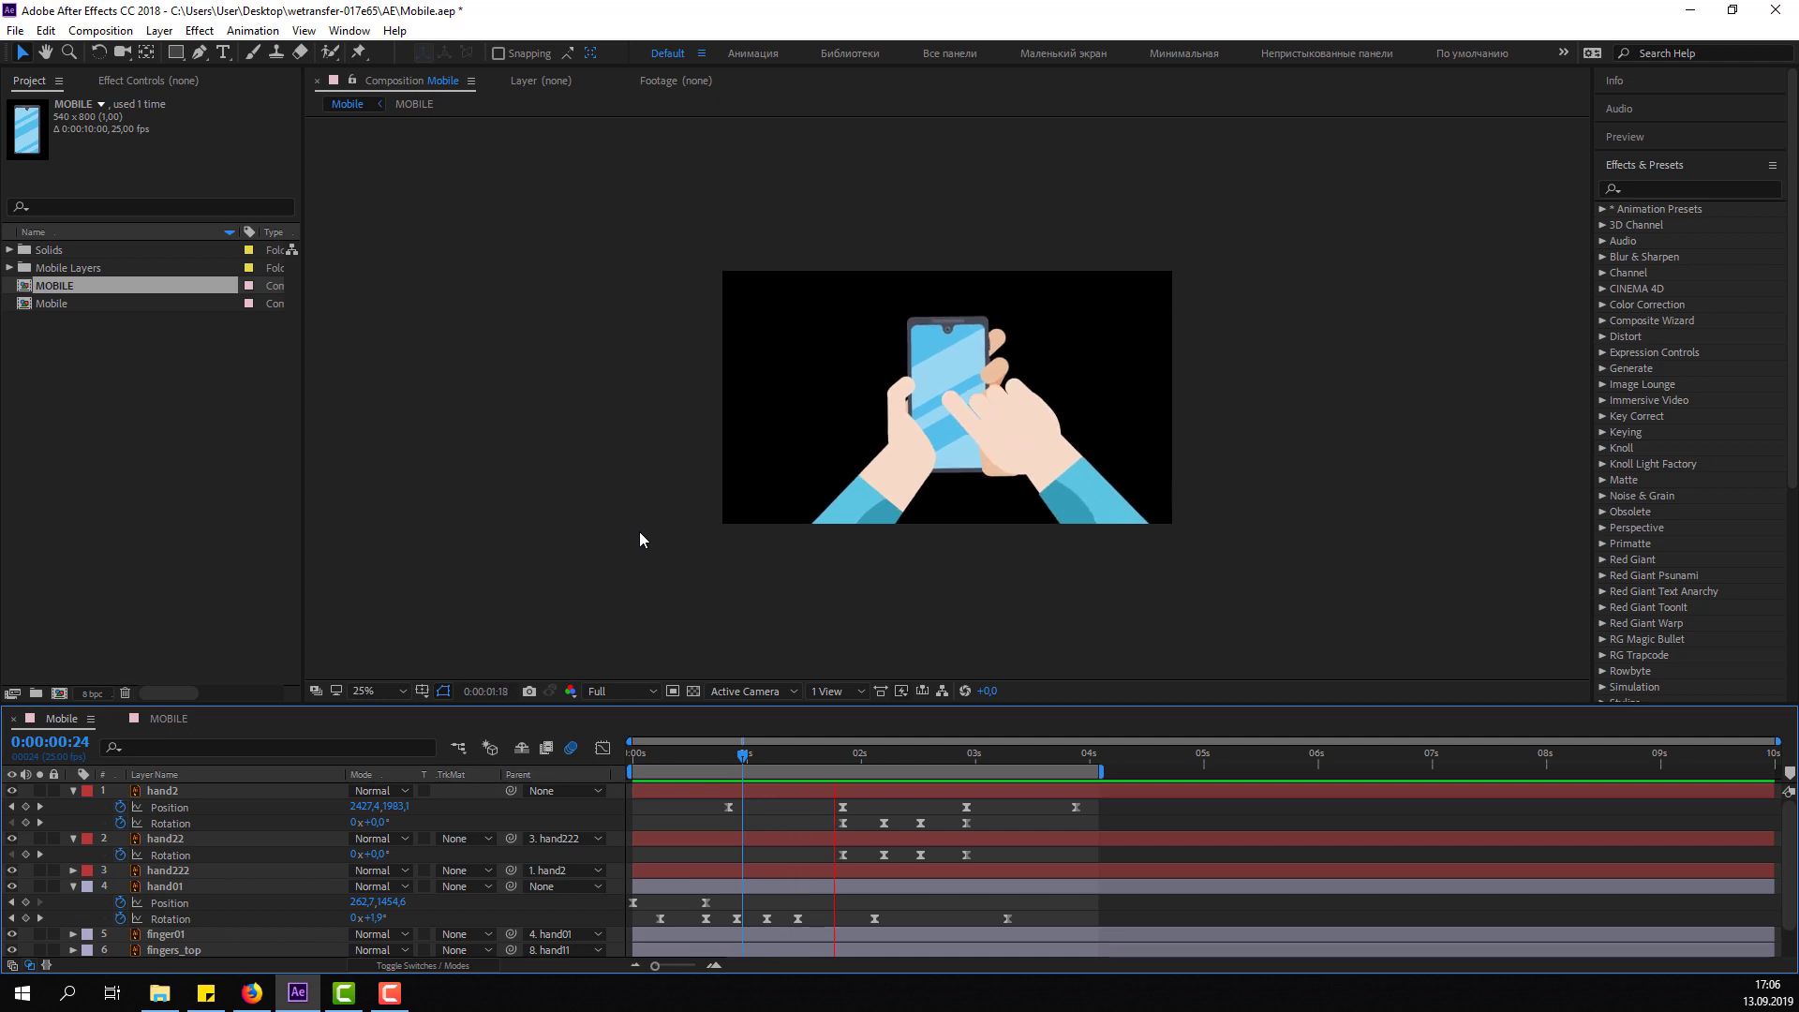
left_click(768, 756)
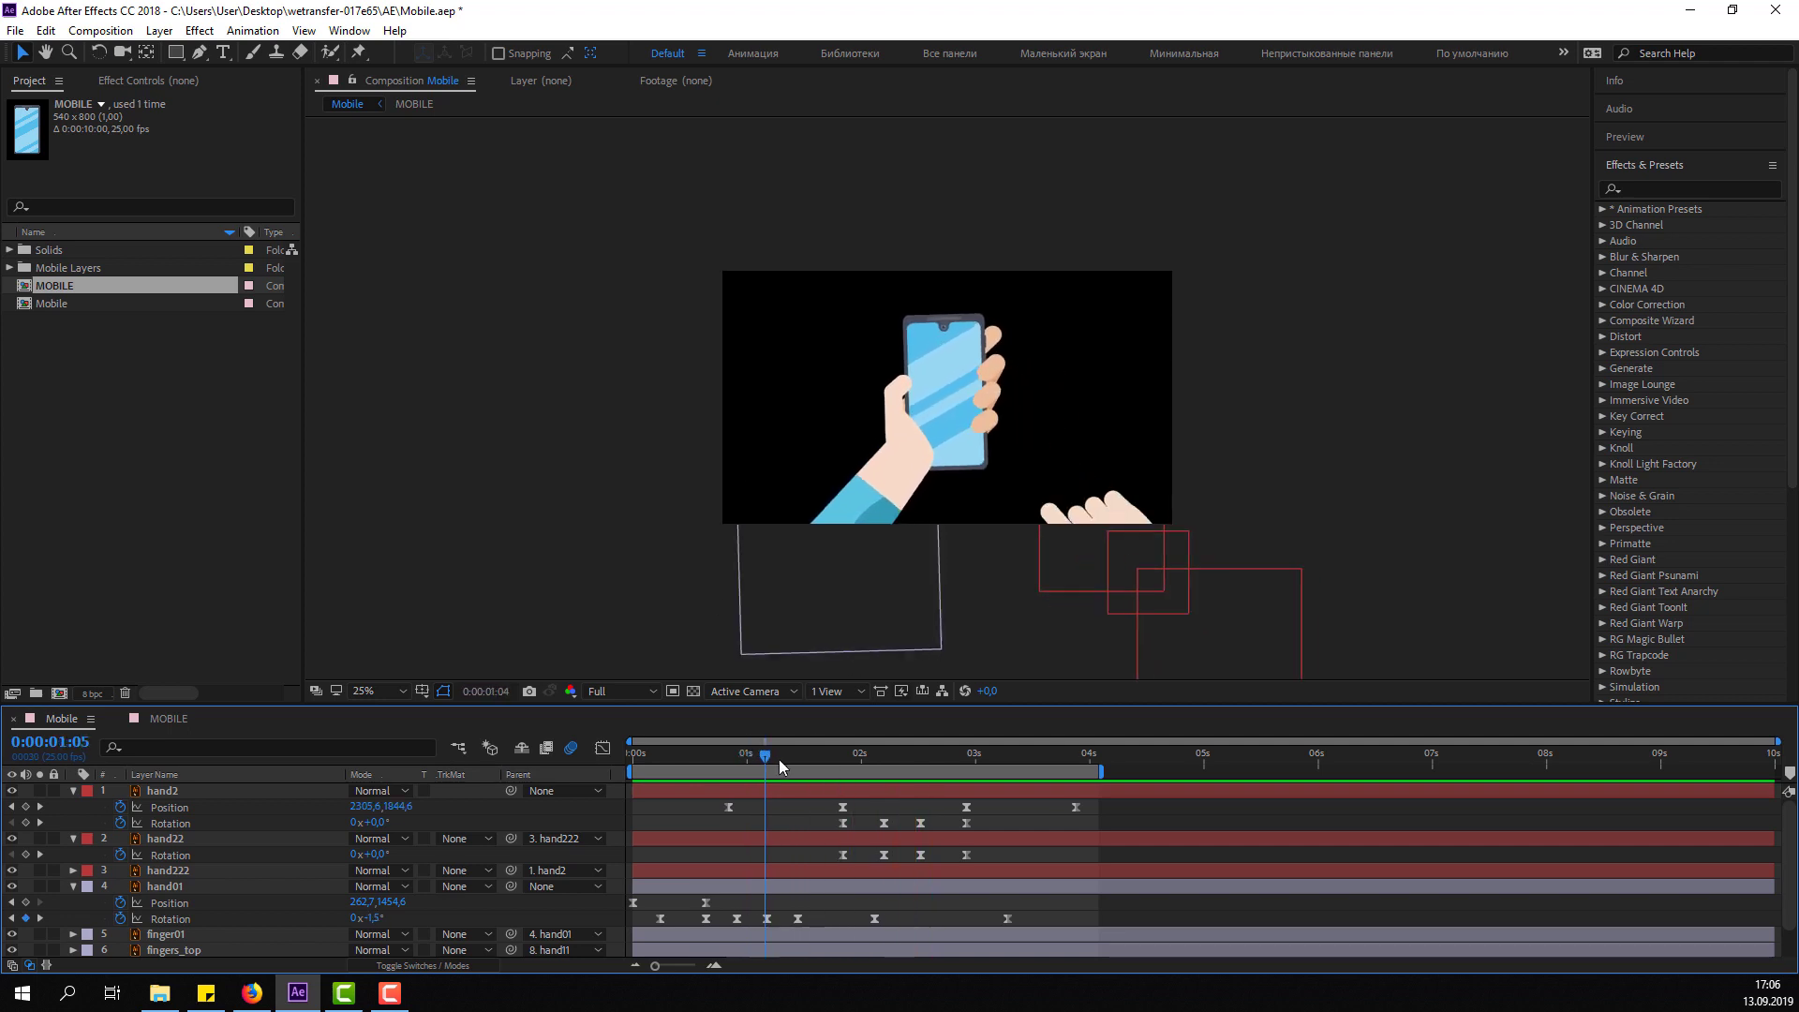
left_click_drag(778, 759, 922, 750)
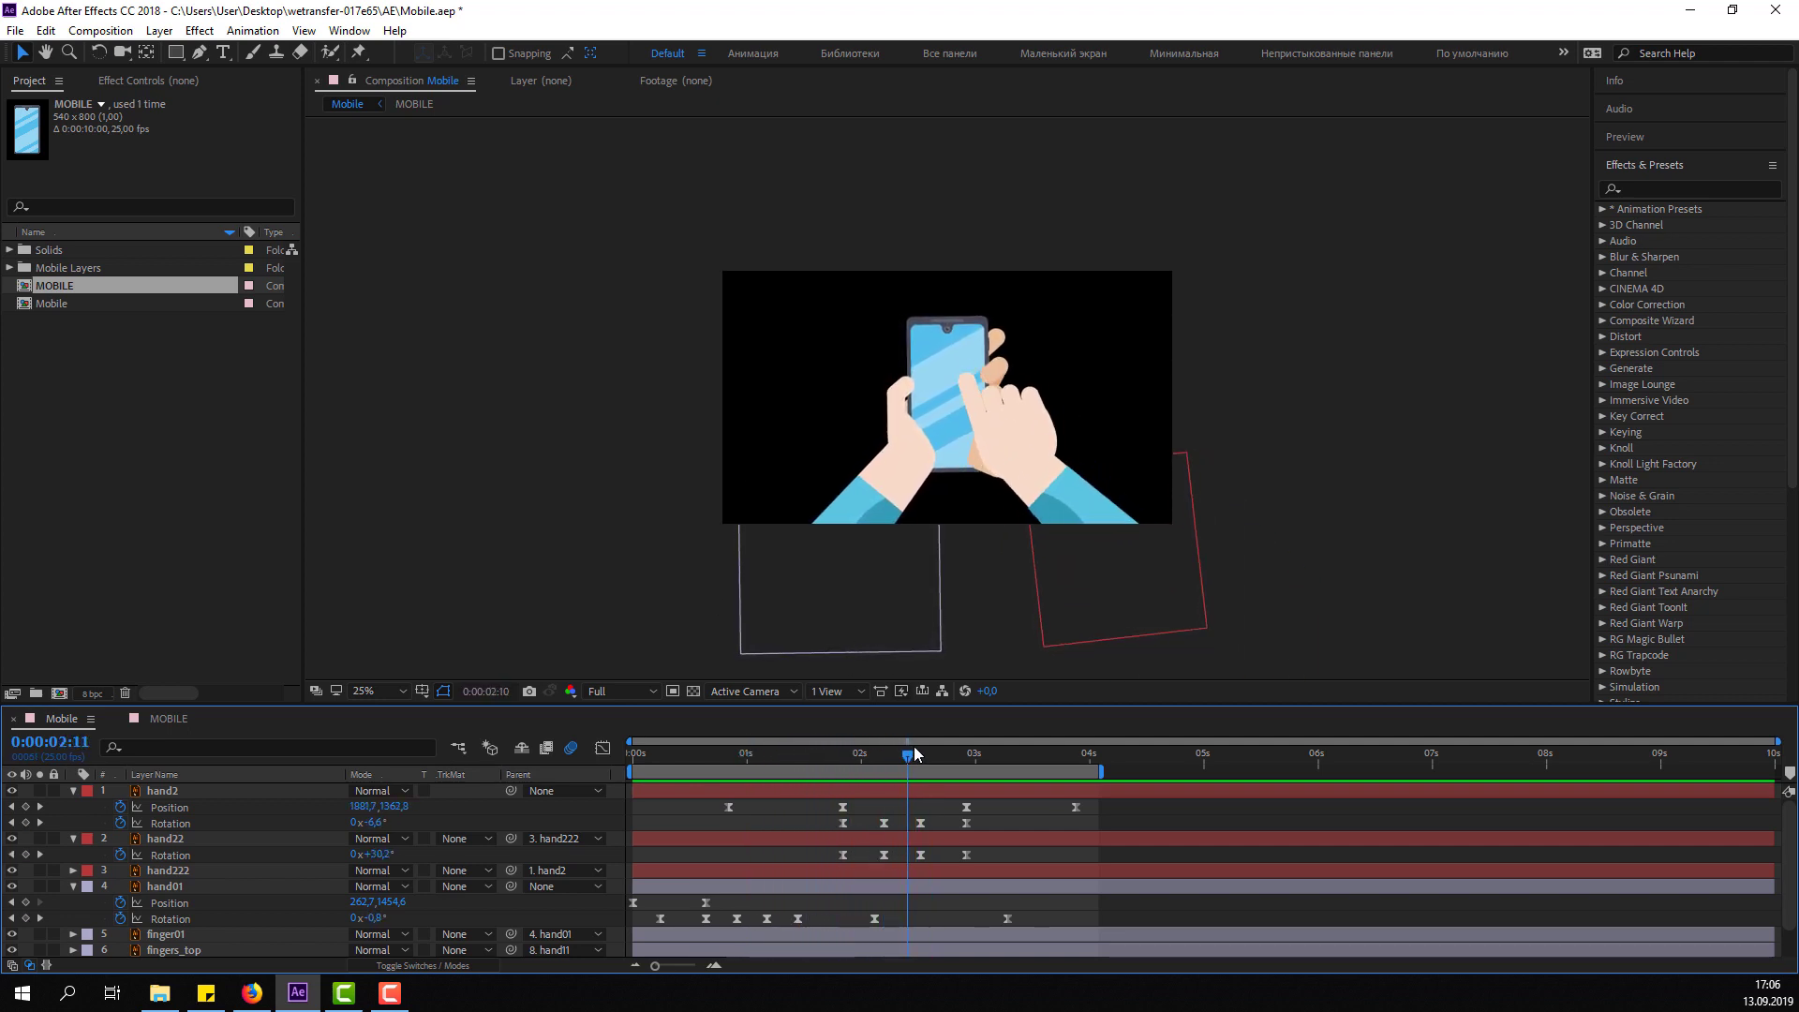
left_click(172, 717)
Draw a dark circle on the phone screen with the Ellipse Tool, creating Shape Layer 1.
left_click(448, 819)
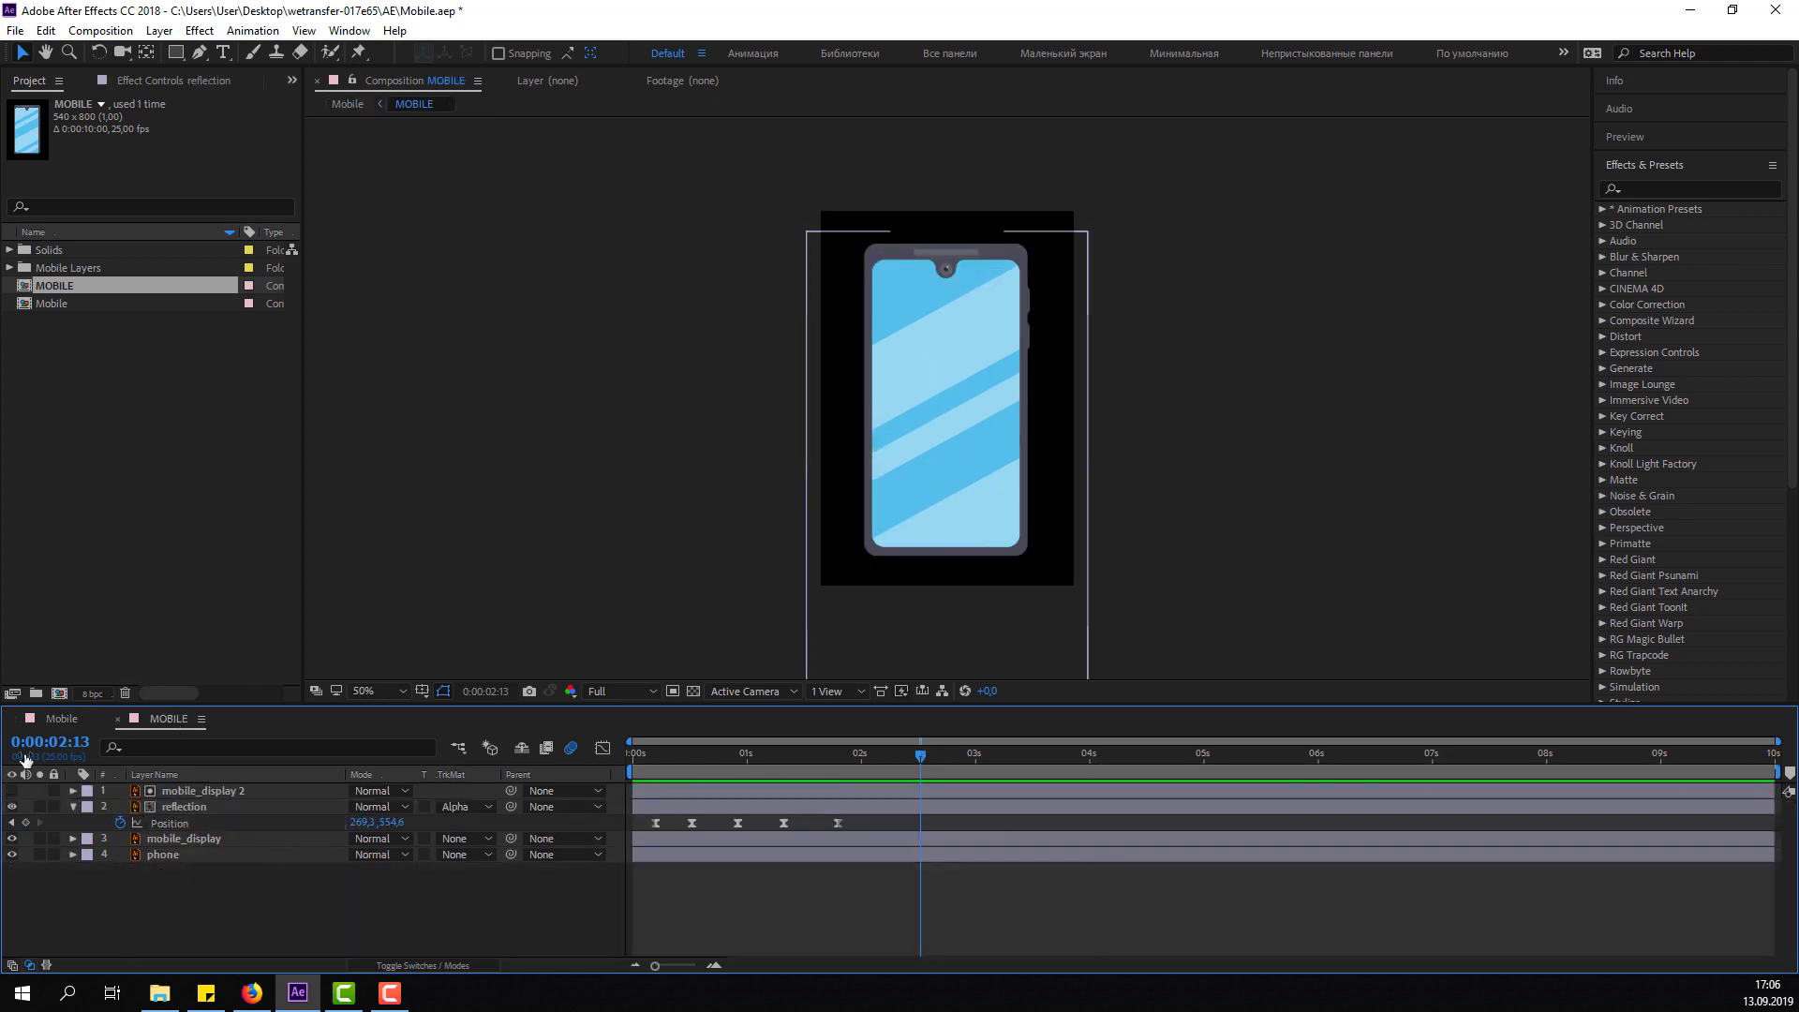
left_click(73, 807)
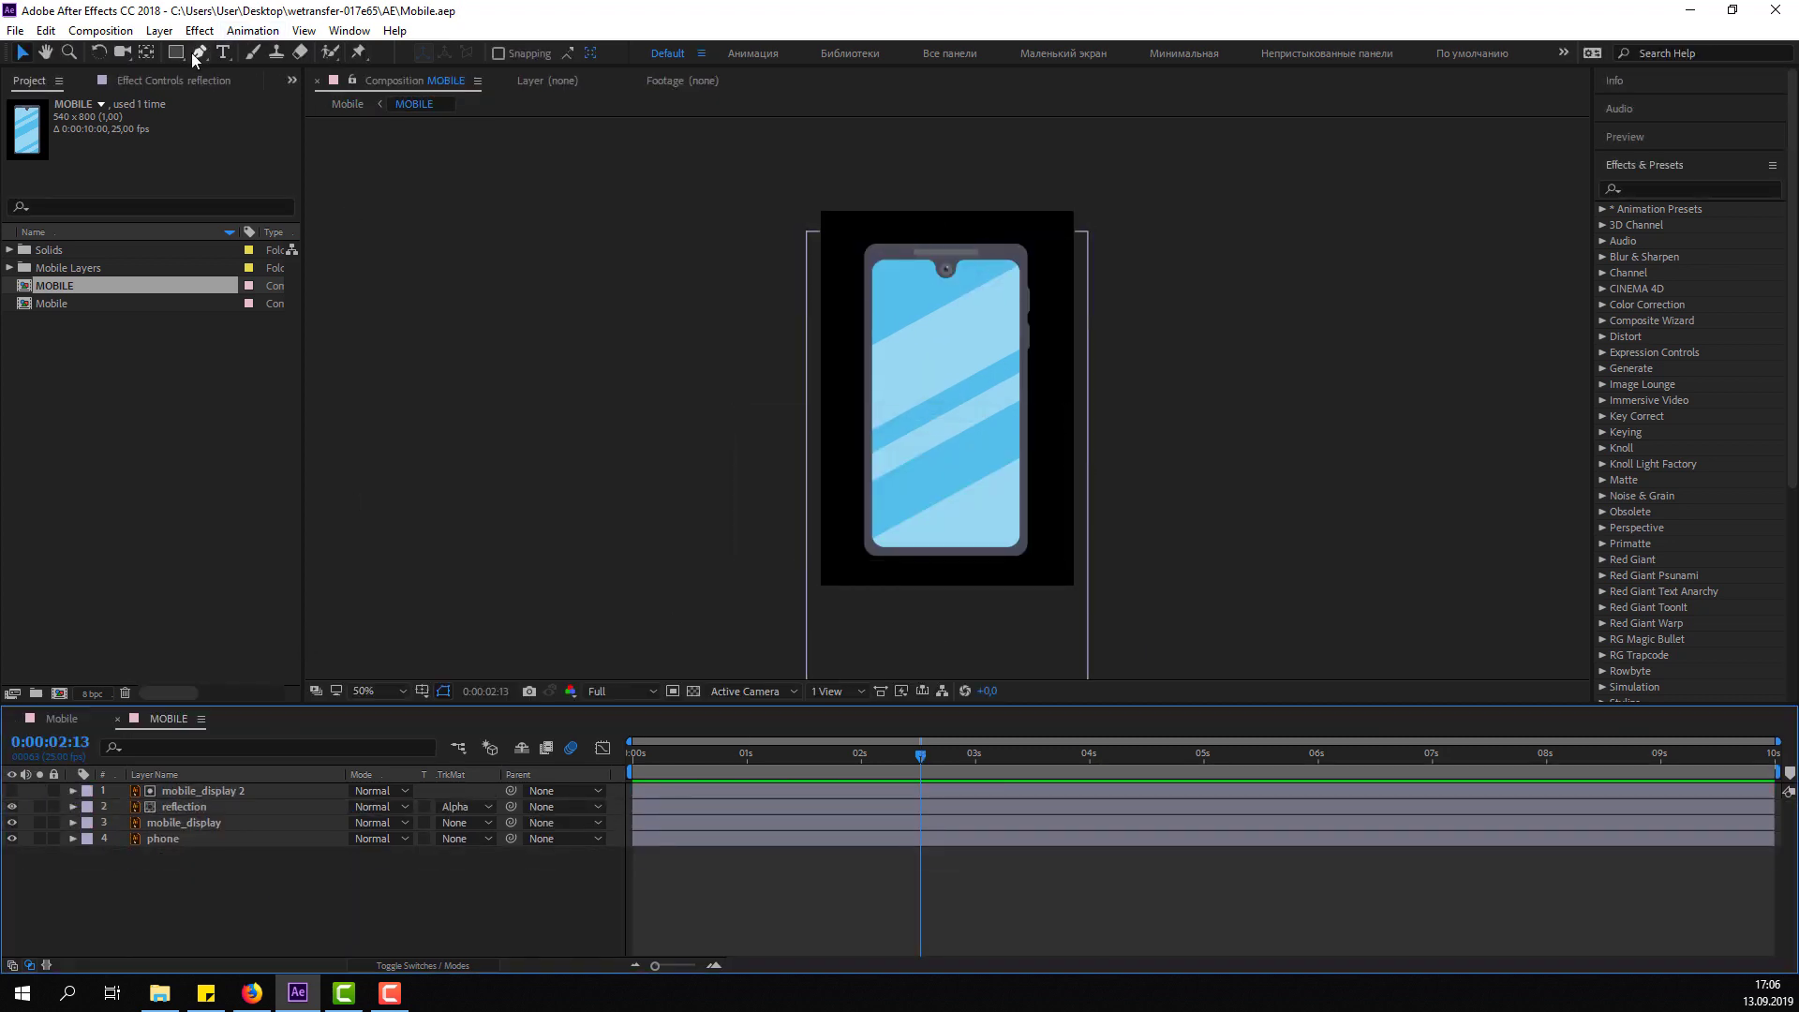
left_click_drag(180, 56, 216, 100)
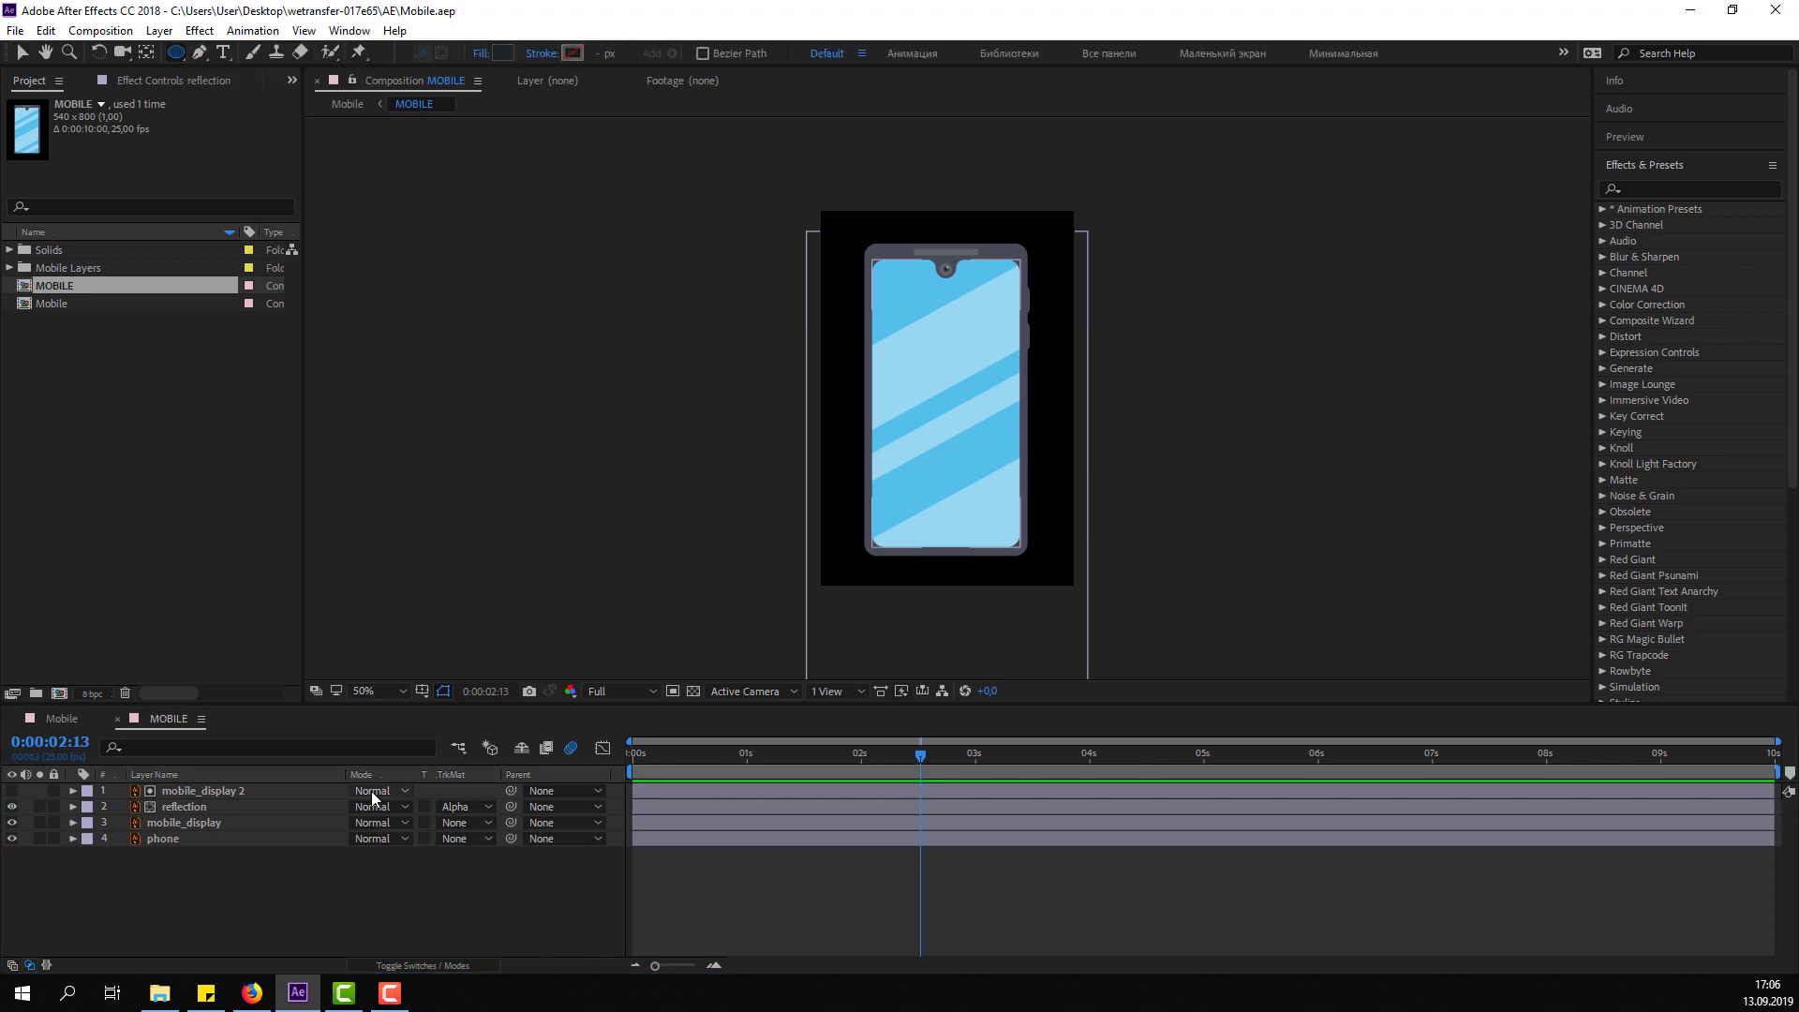
key("period")
key("period")
left_click_drag(882, 356, 1045, 518)
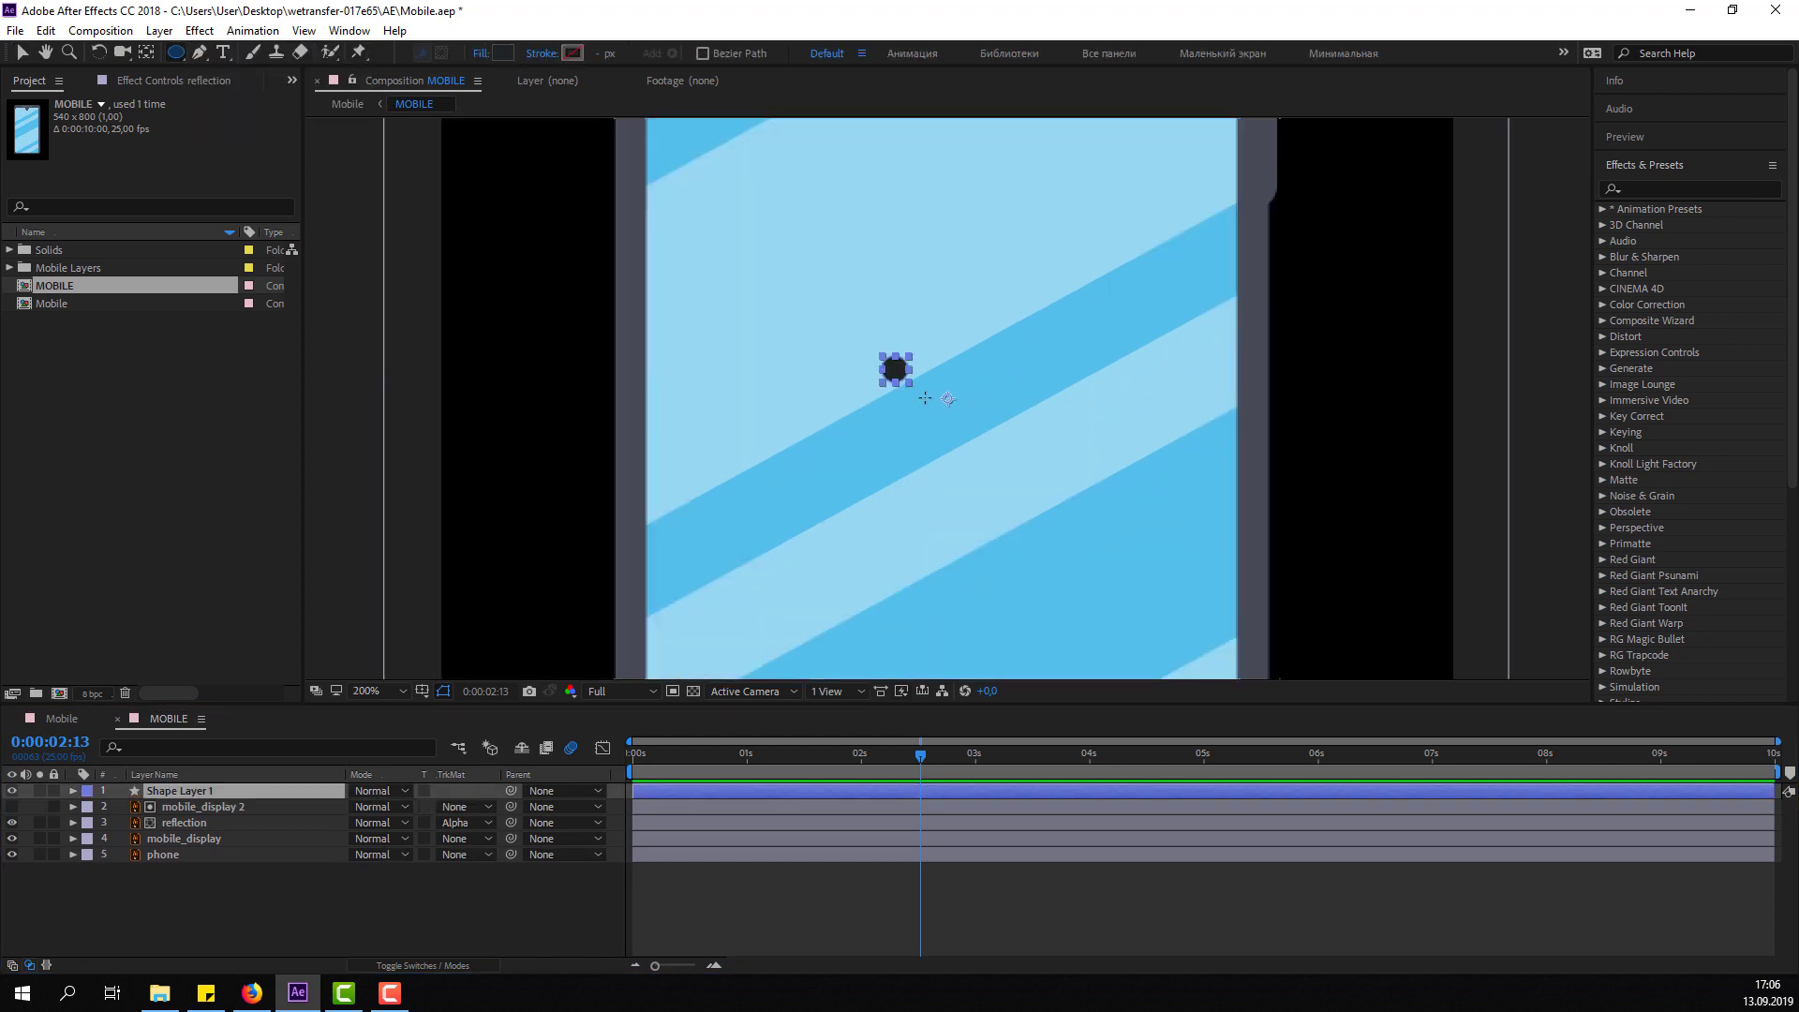
left_click(22, 52)
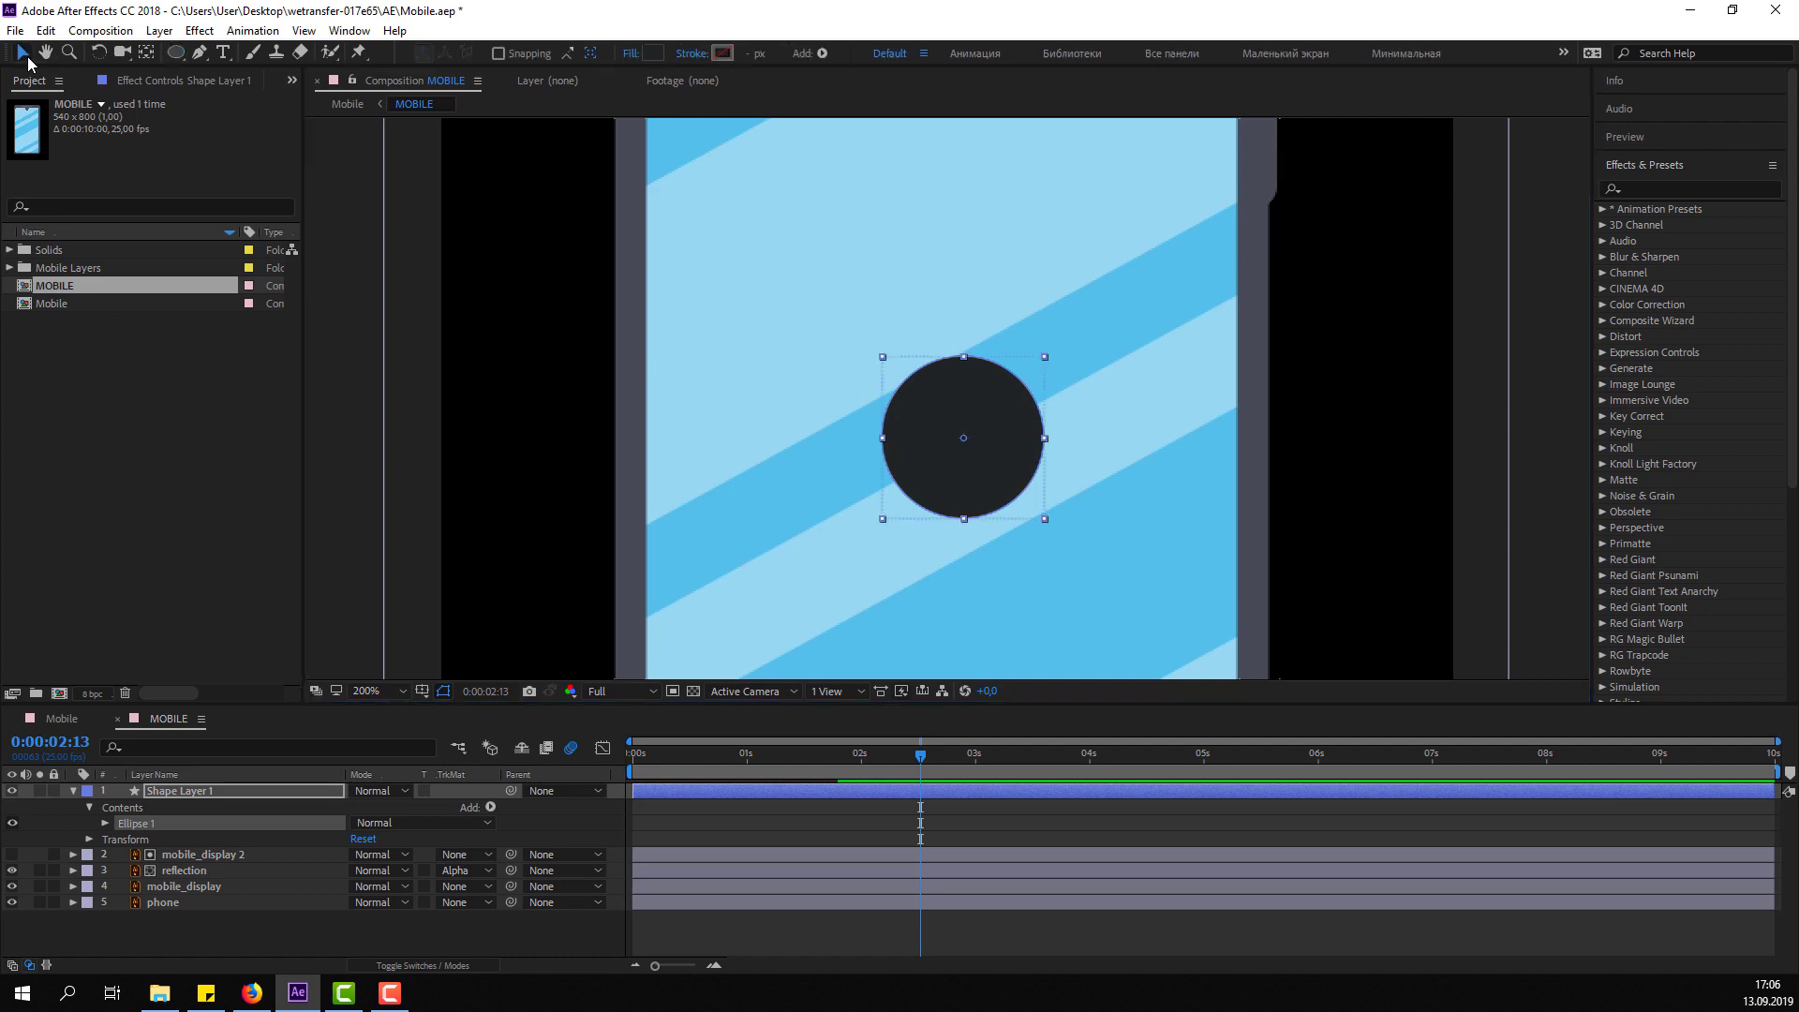
Centre Shape Layer 1's anchor point on the circle using Anchor Point Mover.
left_click(350, 30)
left_click(430, 180)
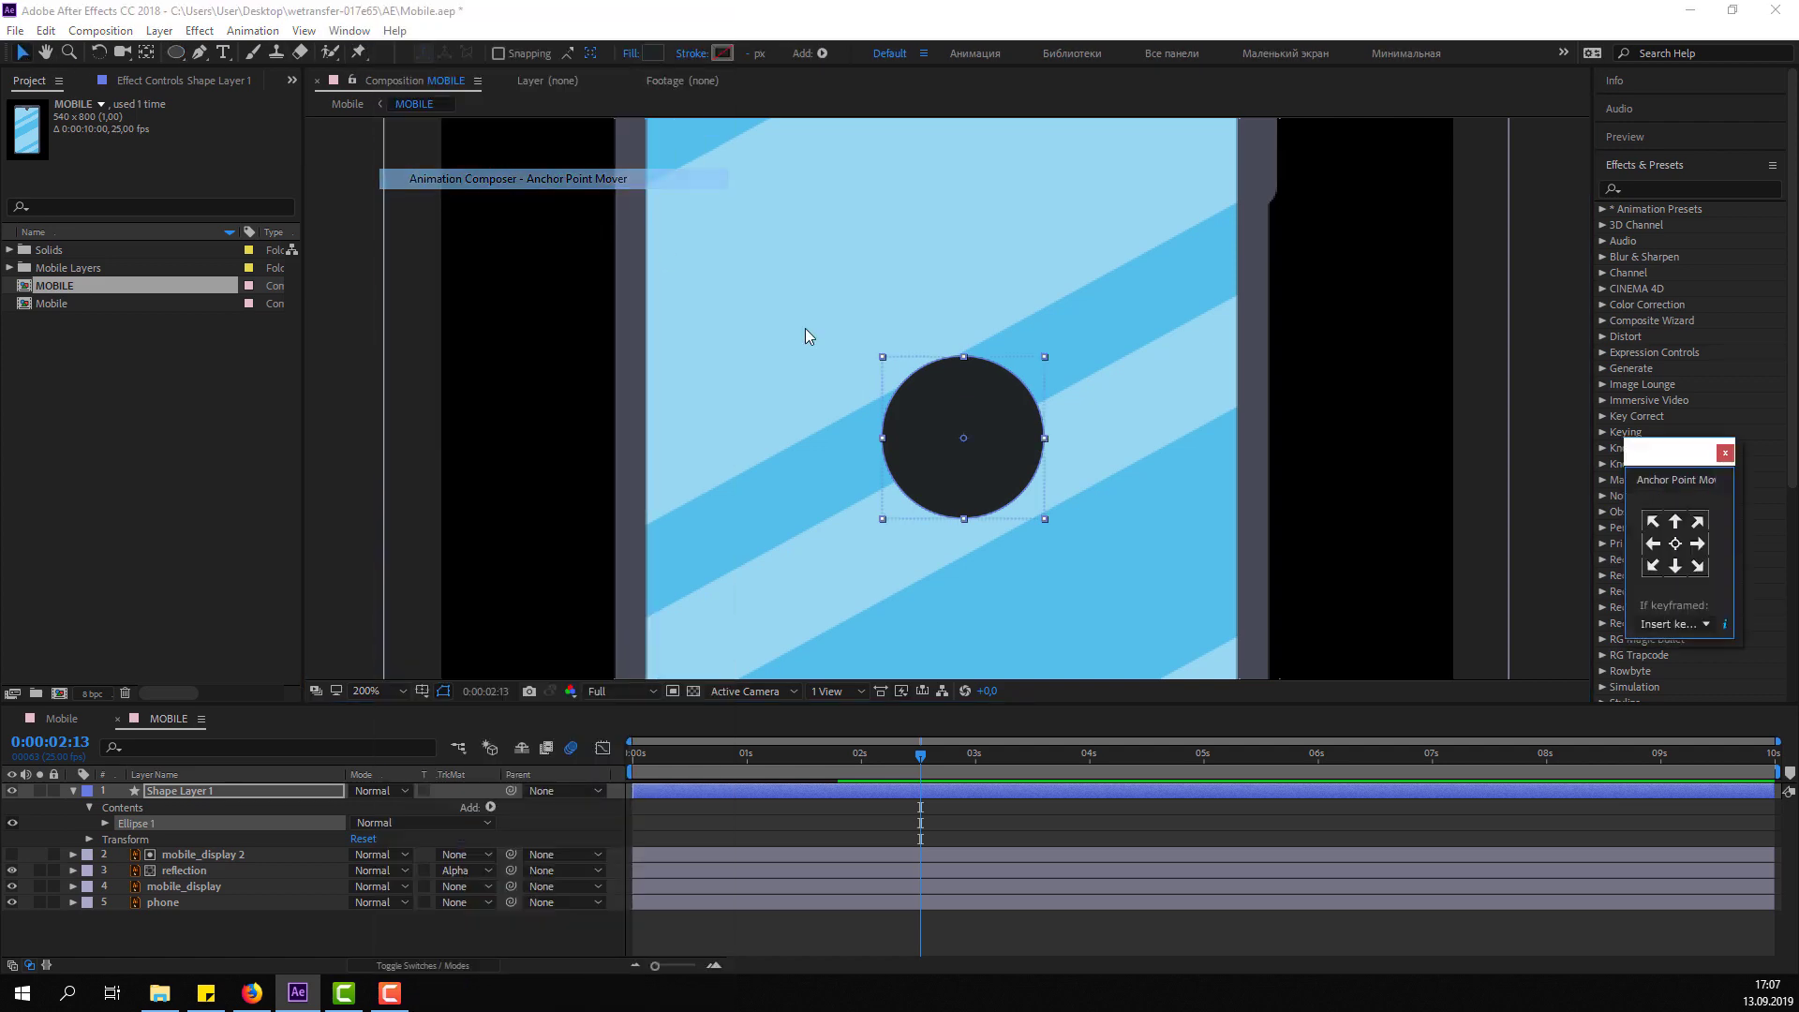
left_click(1677, 545)
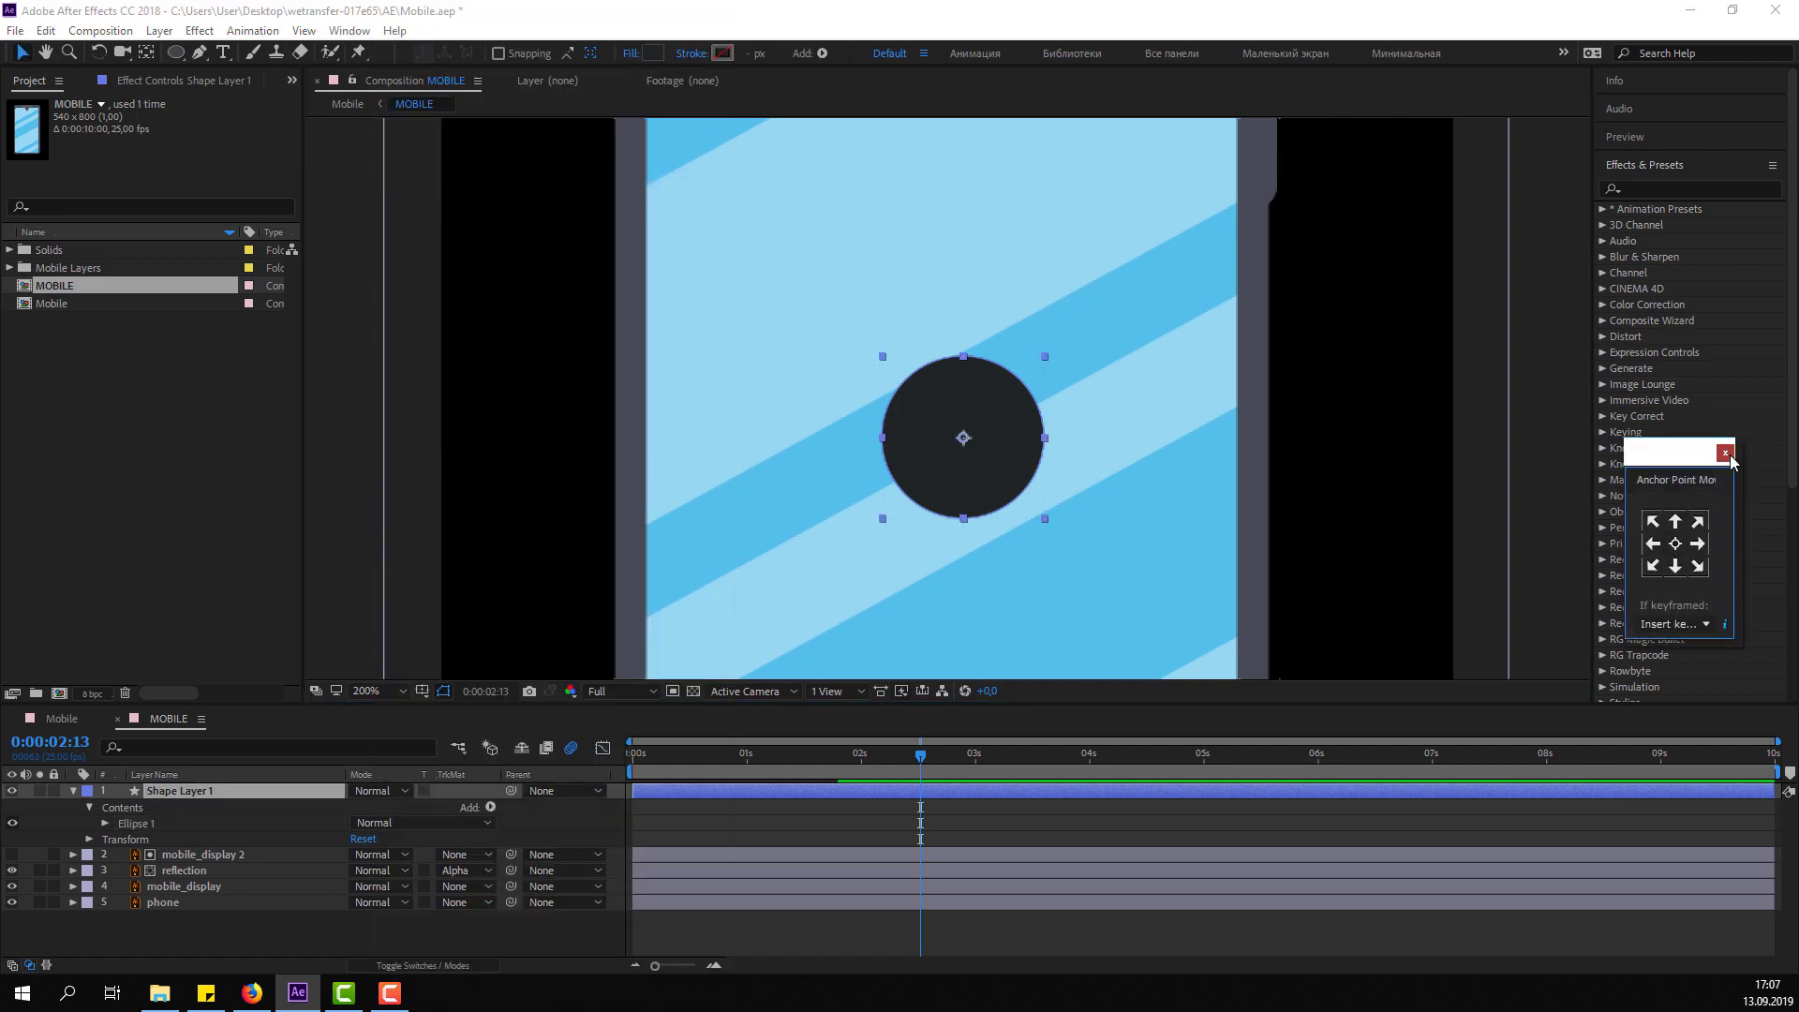
left_click(1725, 454)
left_click(70, 793)
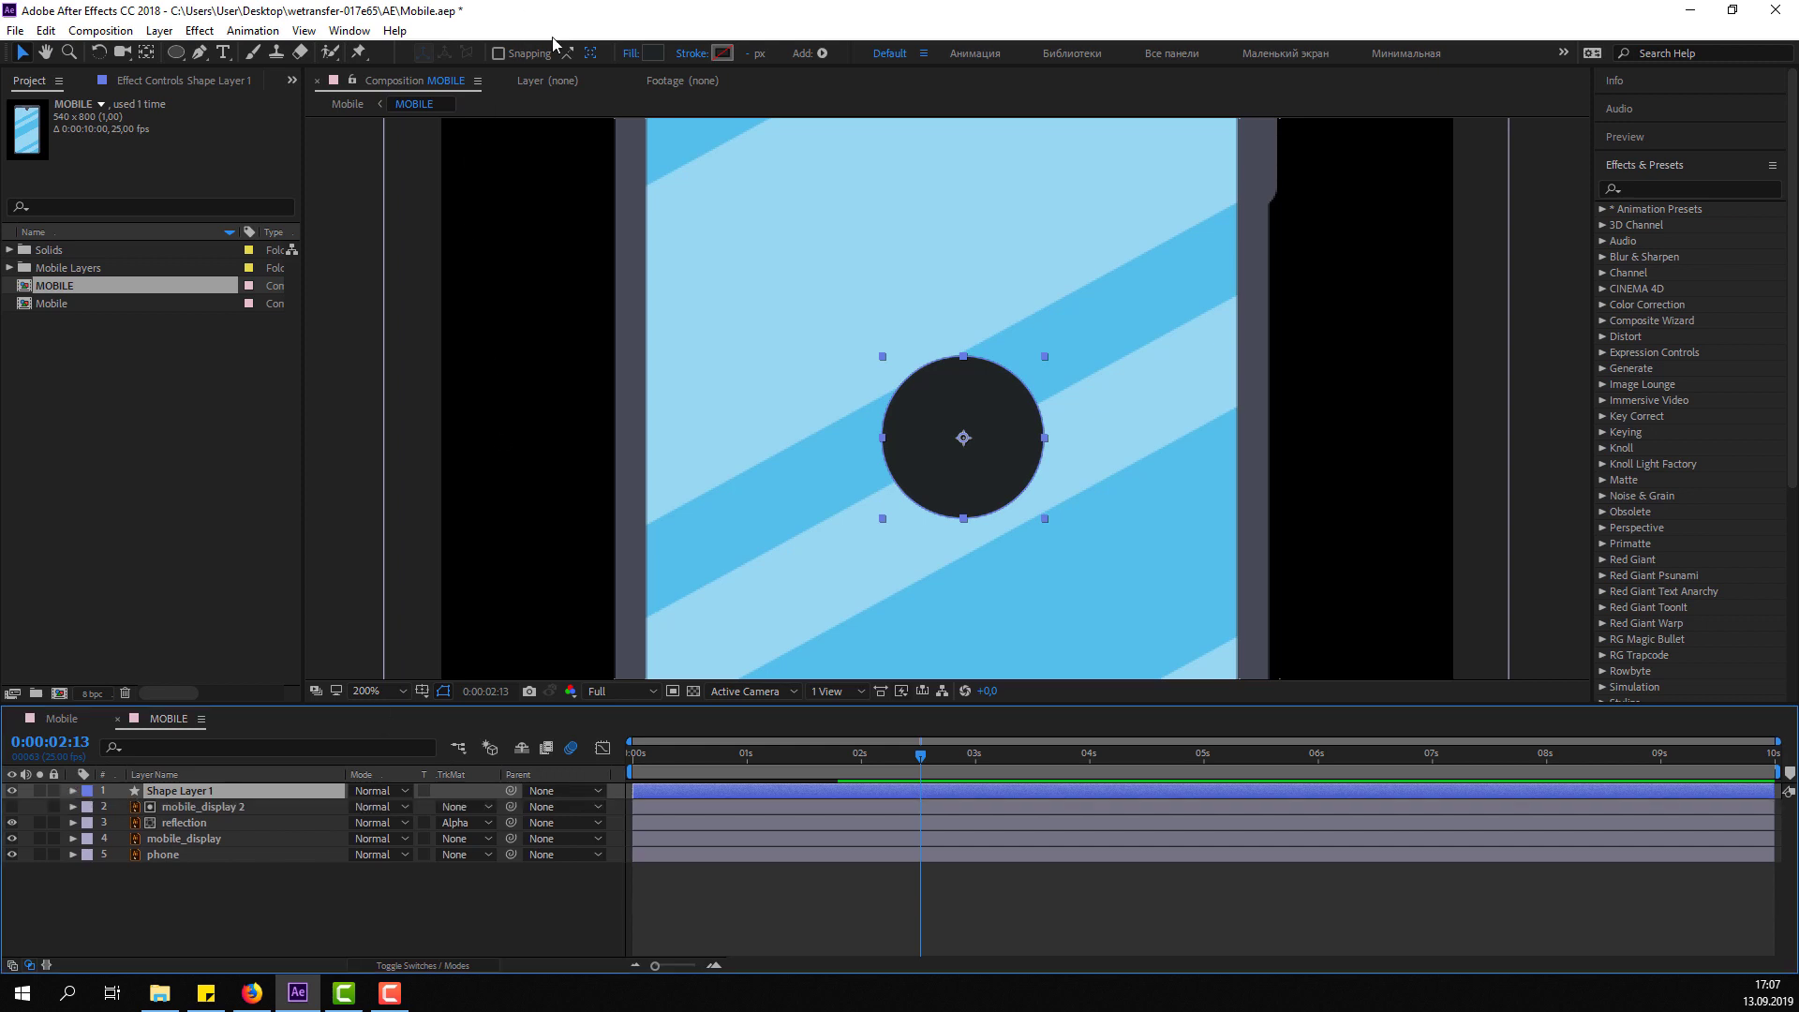
Remove the circle's fill and give it a thin white stroke.
left_click(631, 54)
left_click(492, 306)
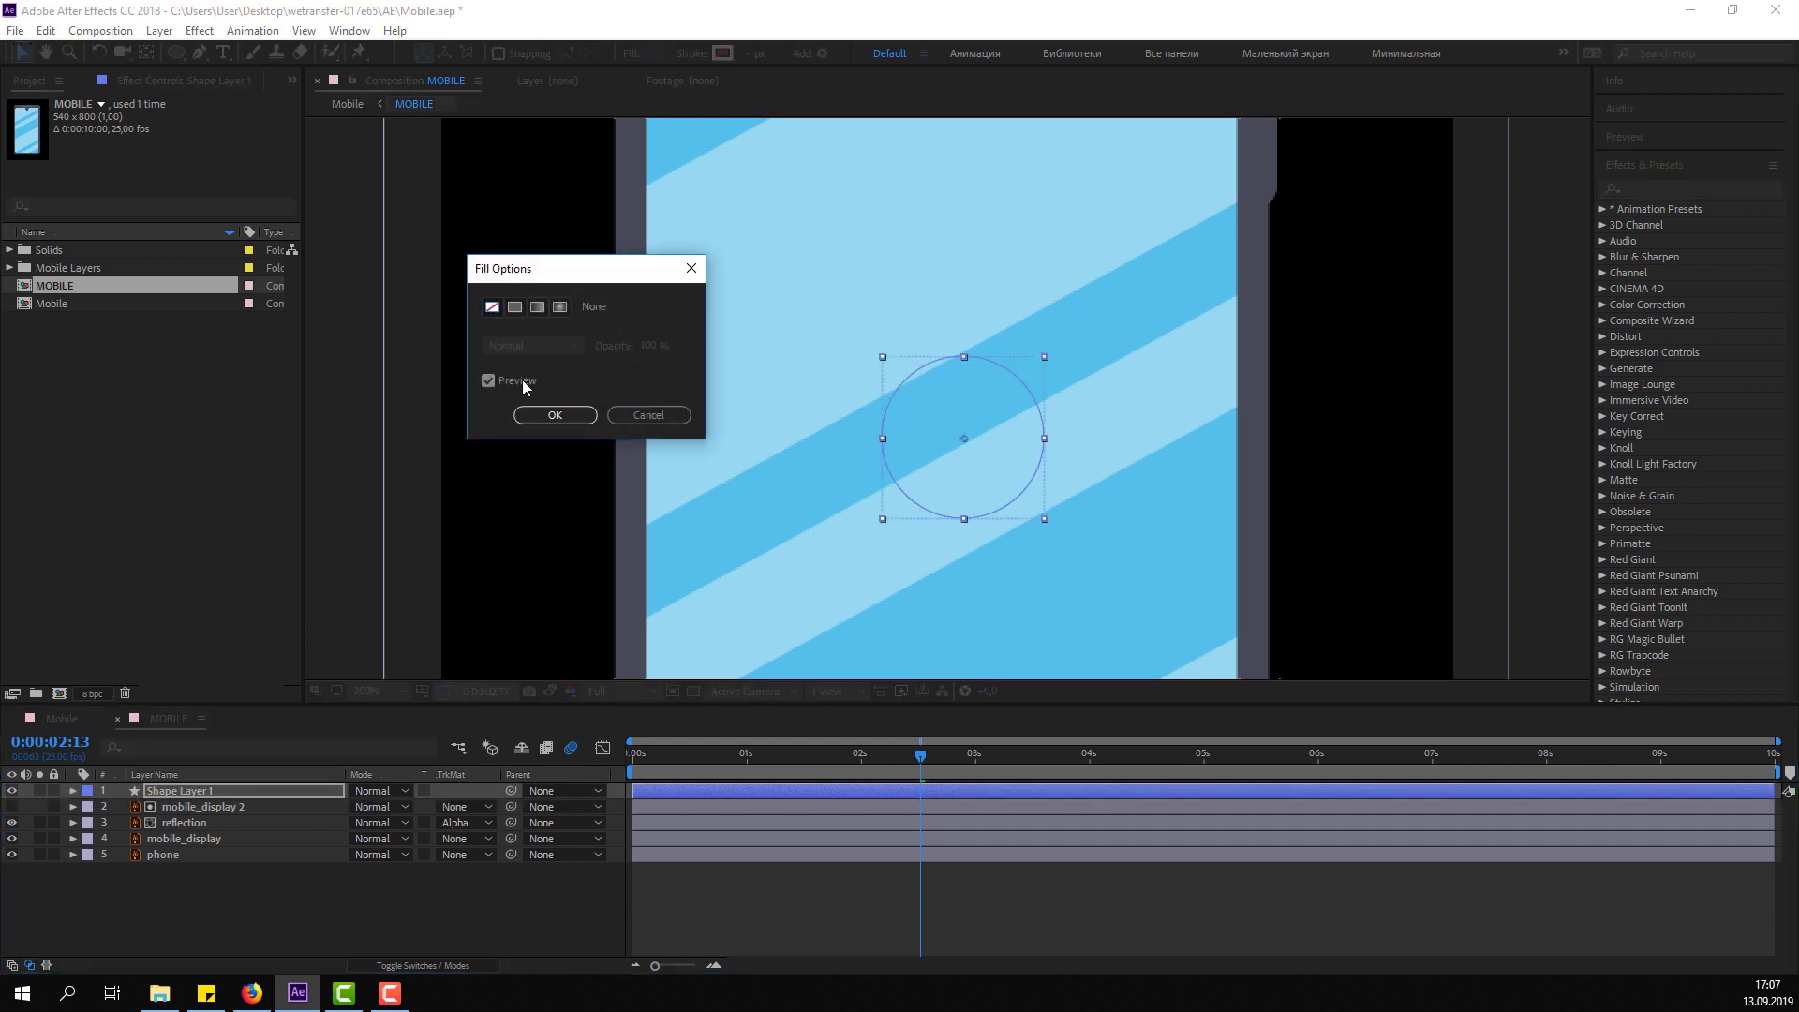
left_click(553, 415)
left_click(723, 57)
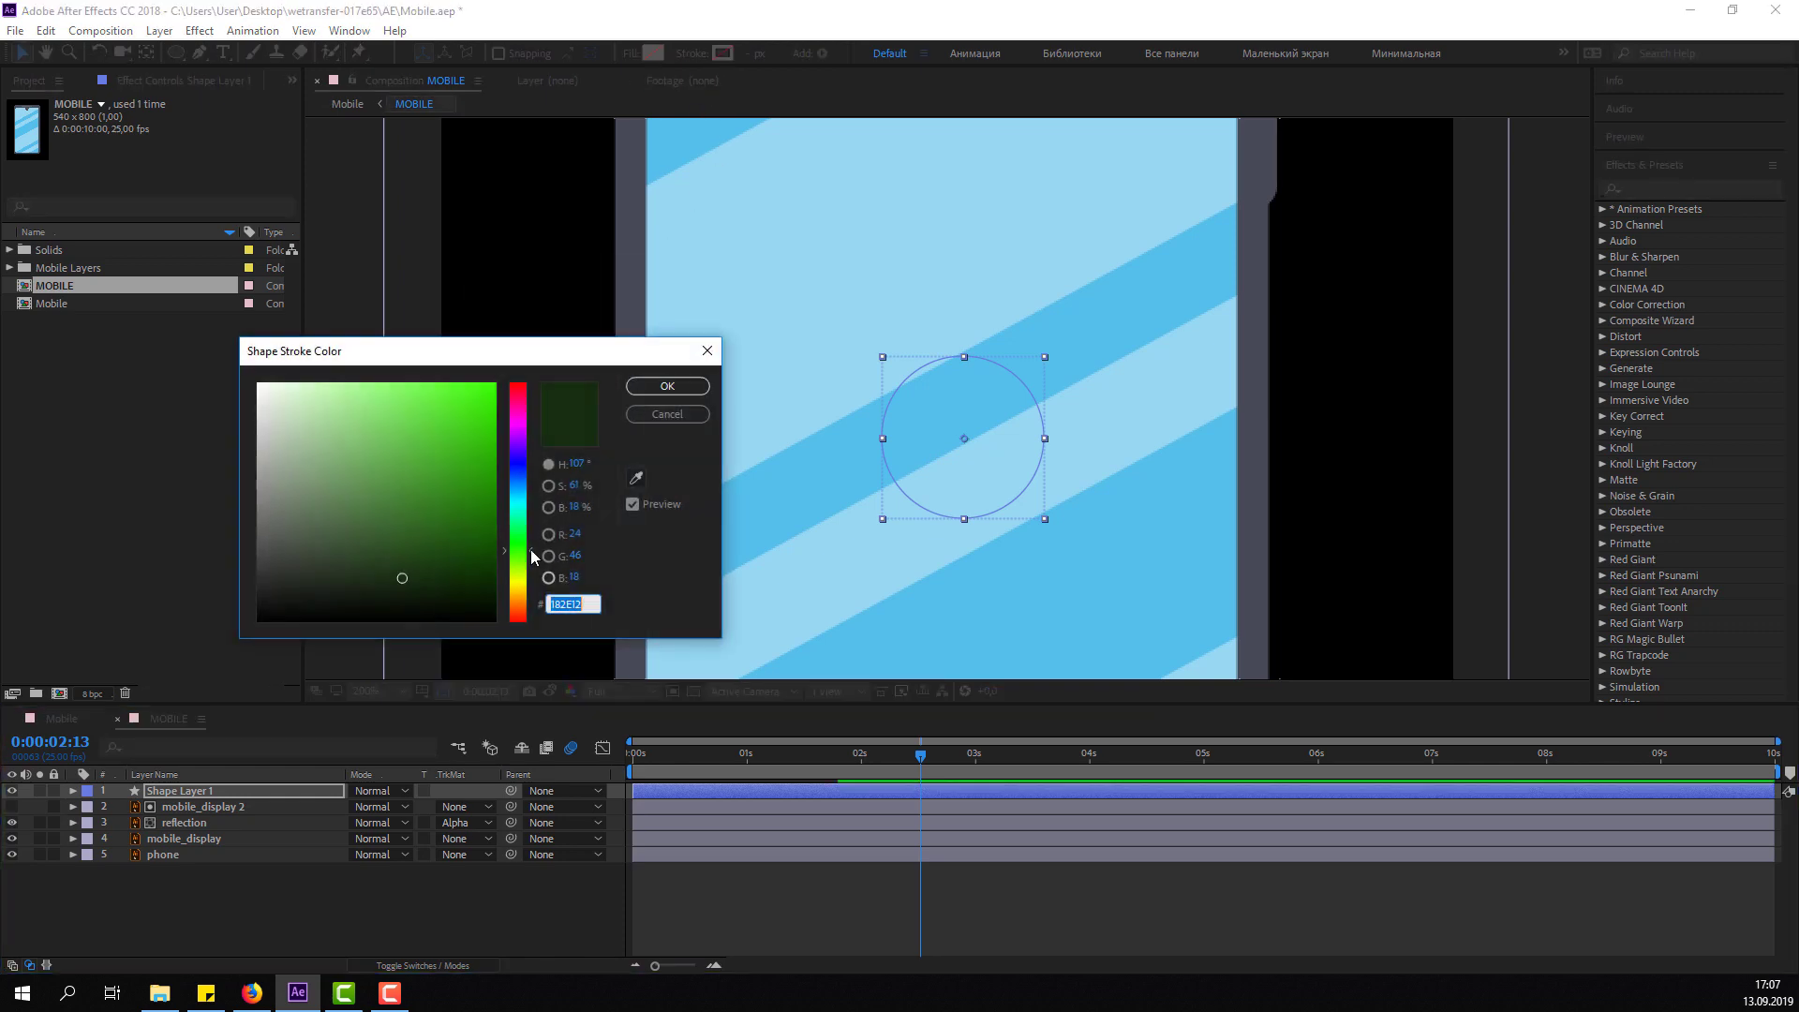
left_click(259, 384)
left_click(653, 387)
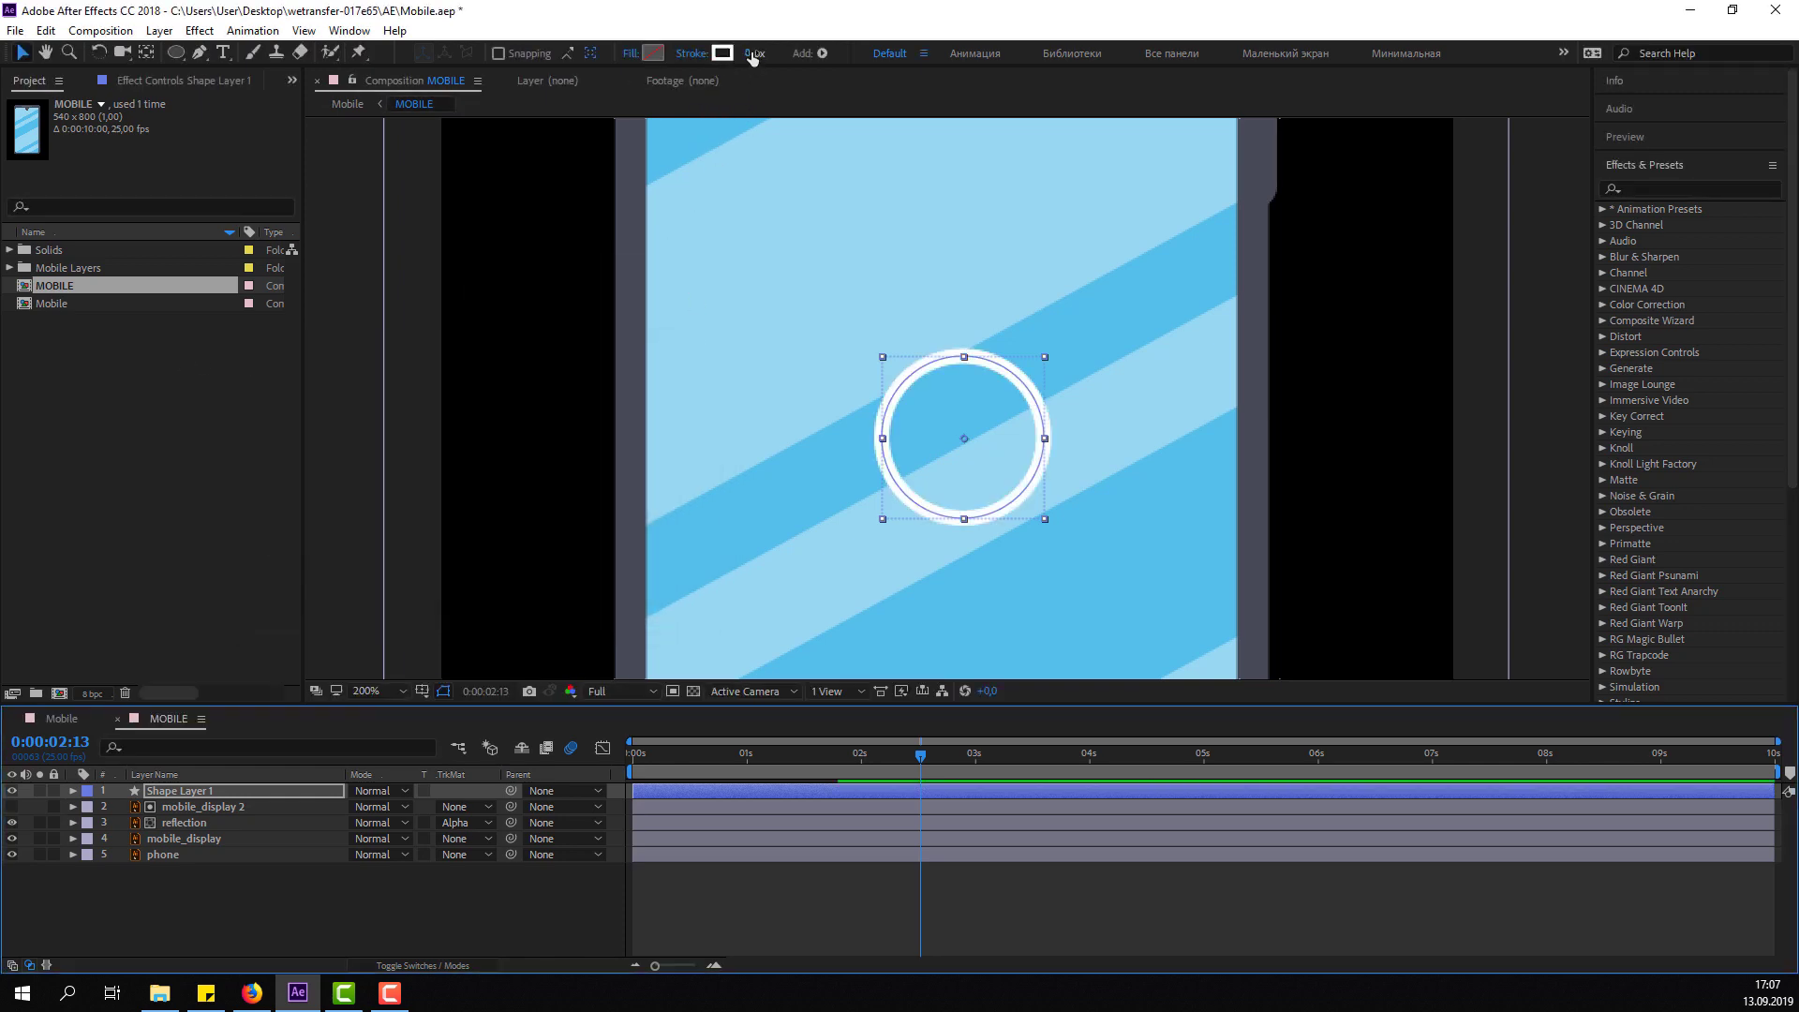
left_click_drag(753, 58, 749, 55)
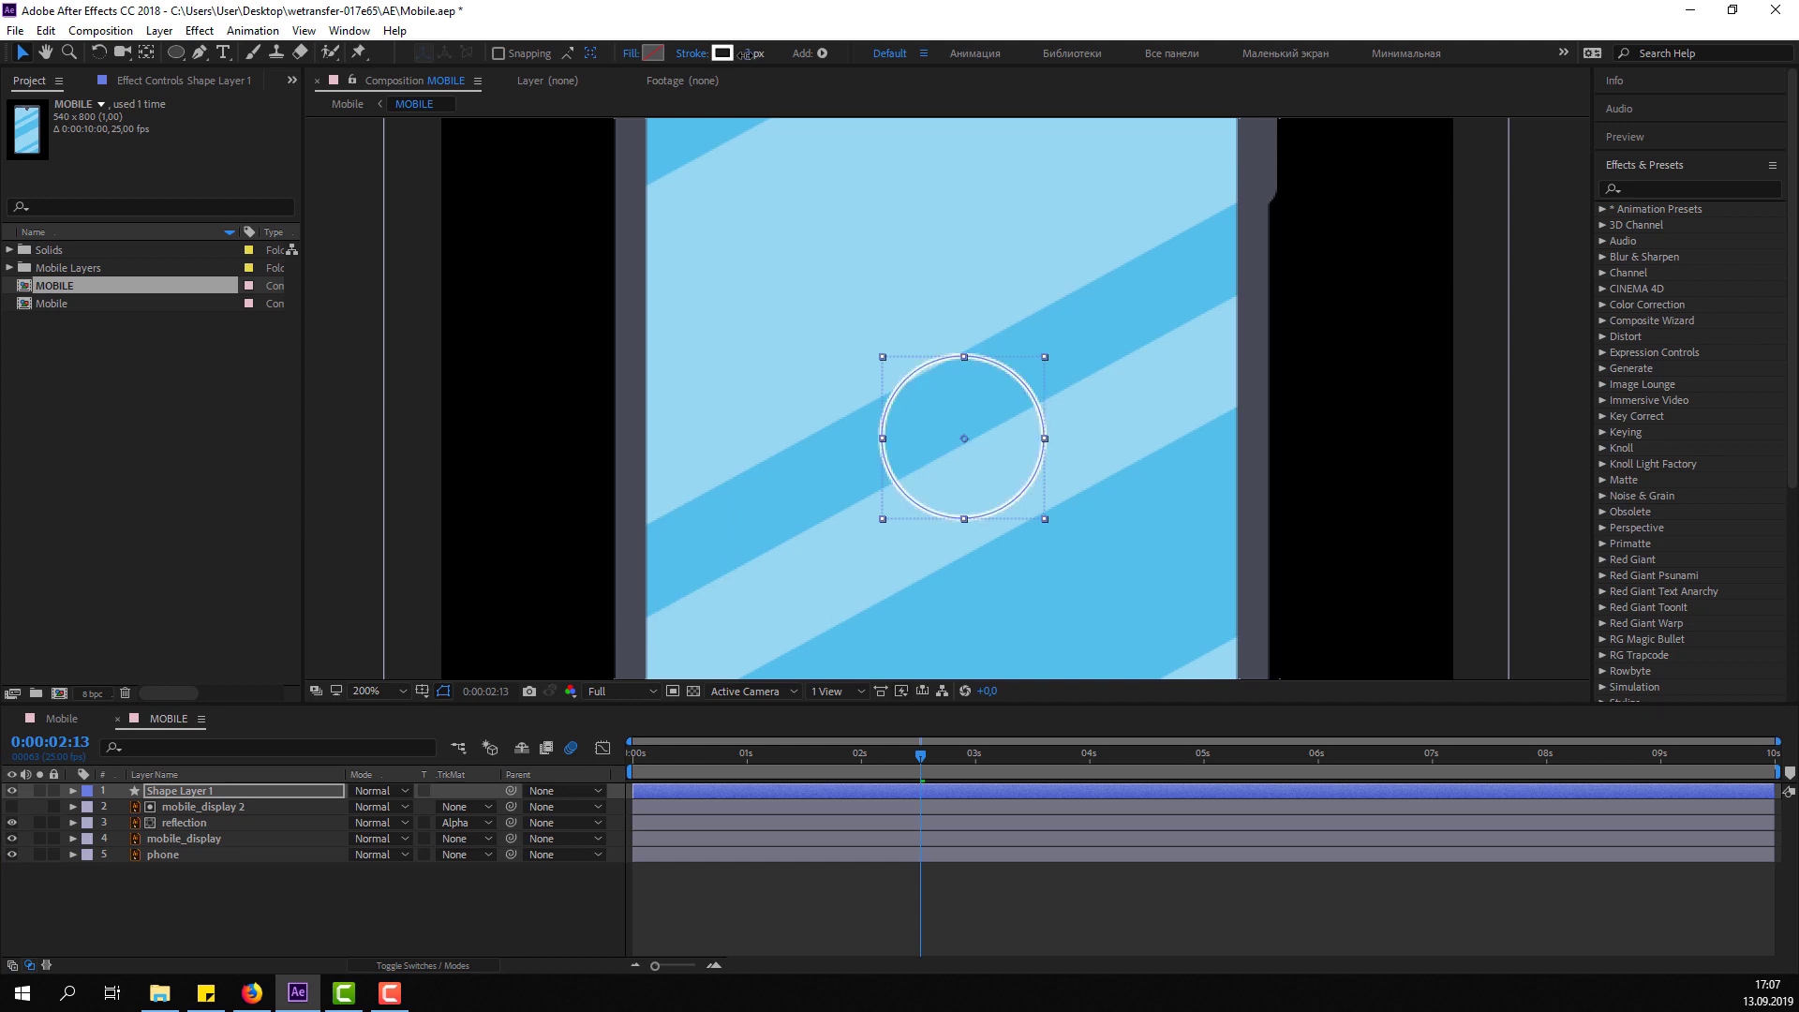
Set the ring's stroke width to 3 px and its Scale to 0%.
left_click(960, 450)
key("s")
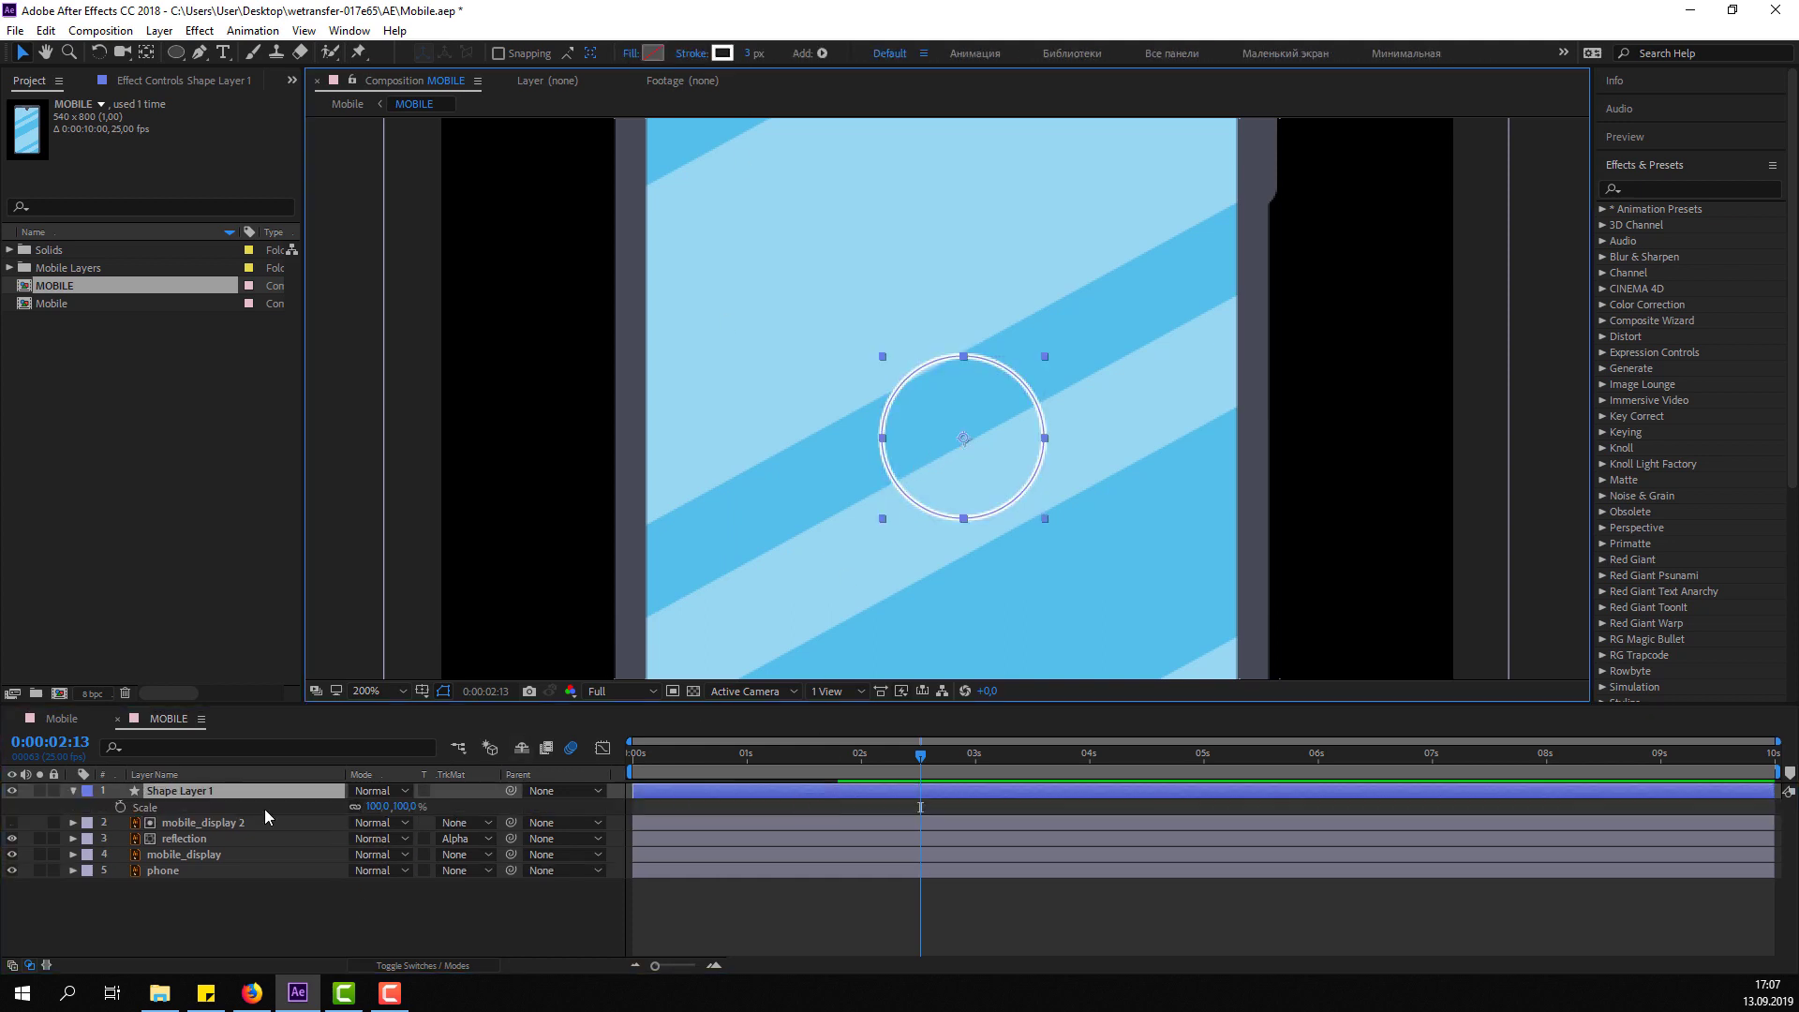
left_click(668, 790)
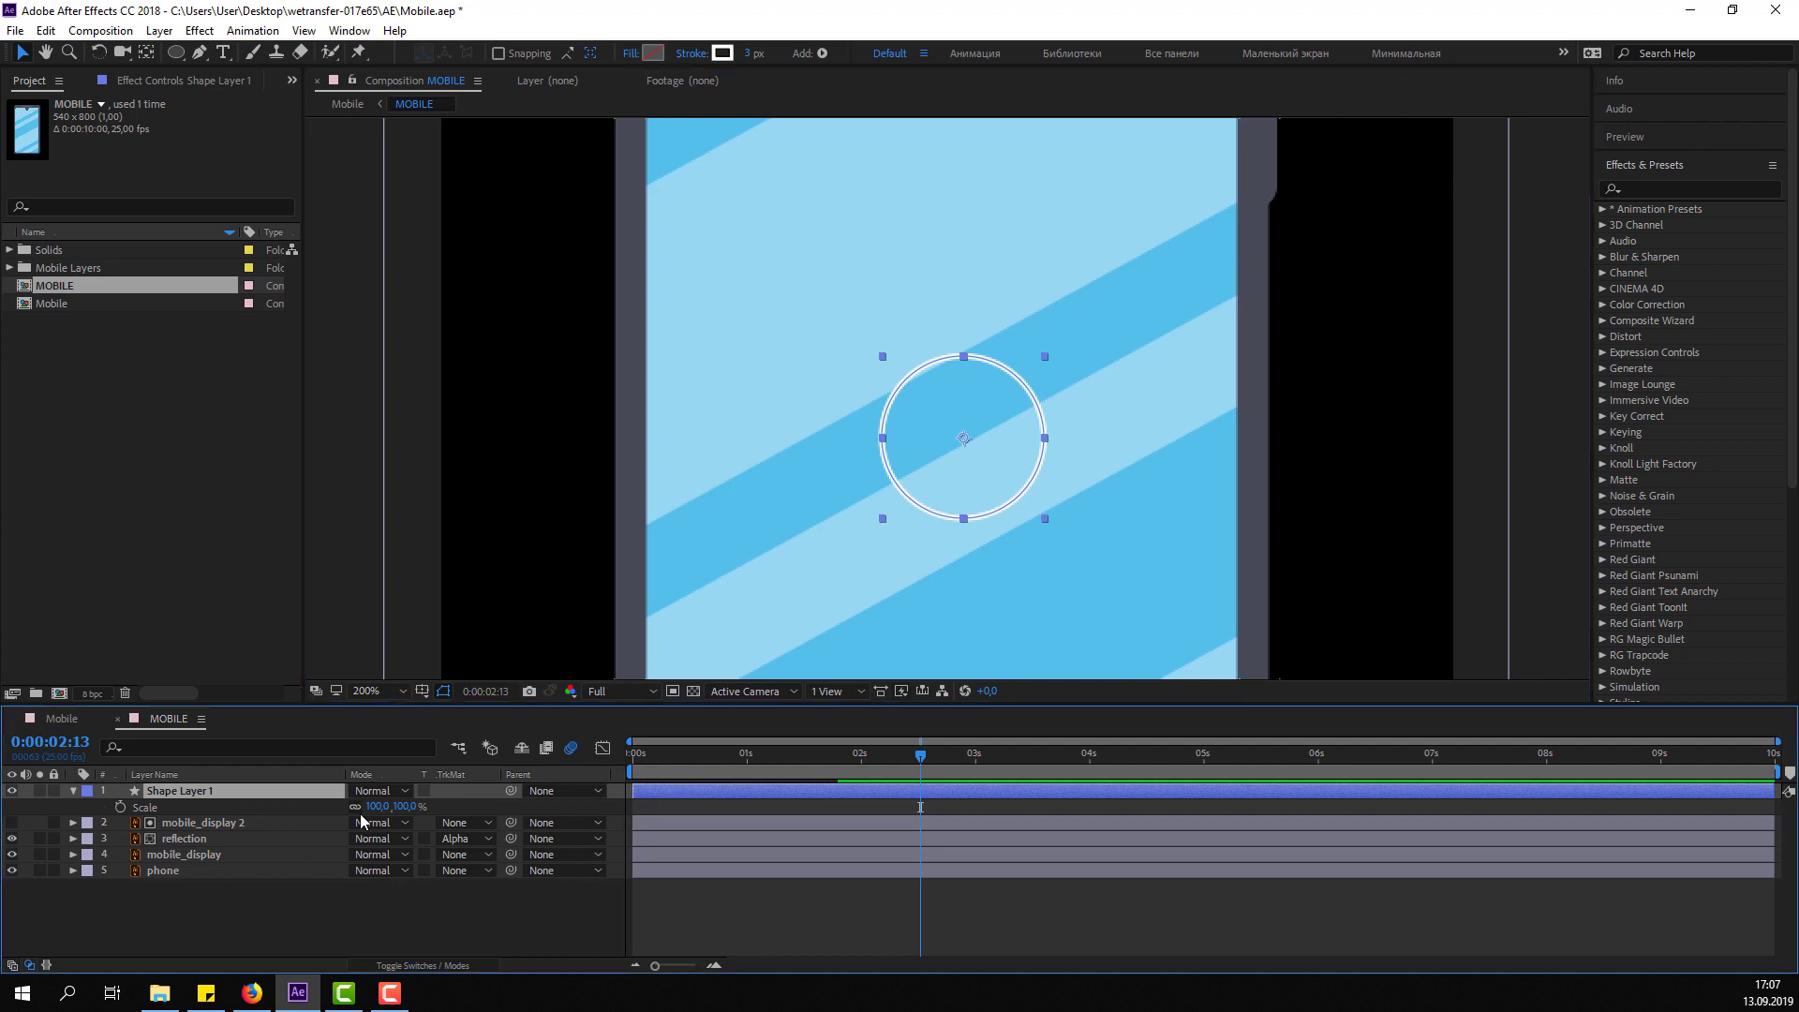
left_click(379, 807)
type("0")
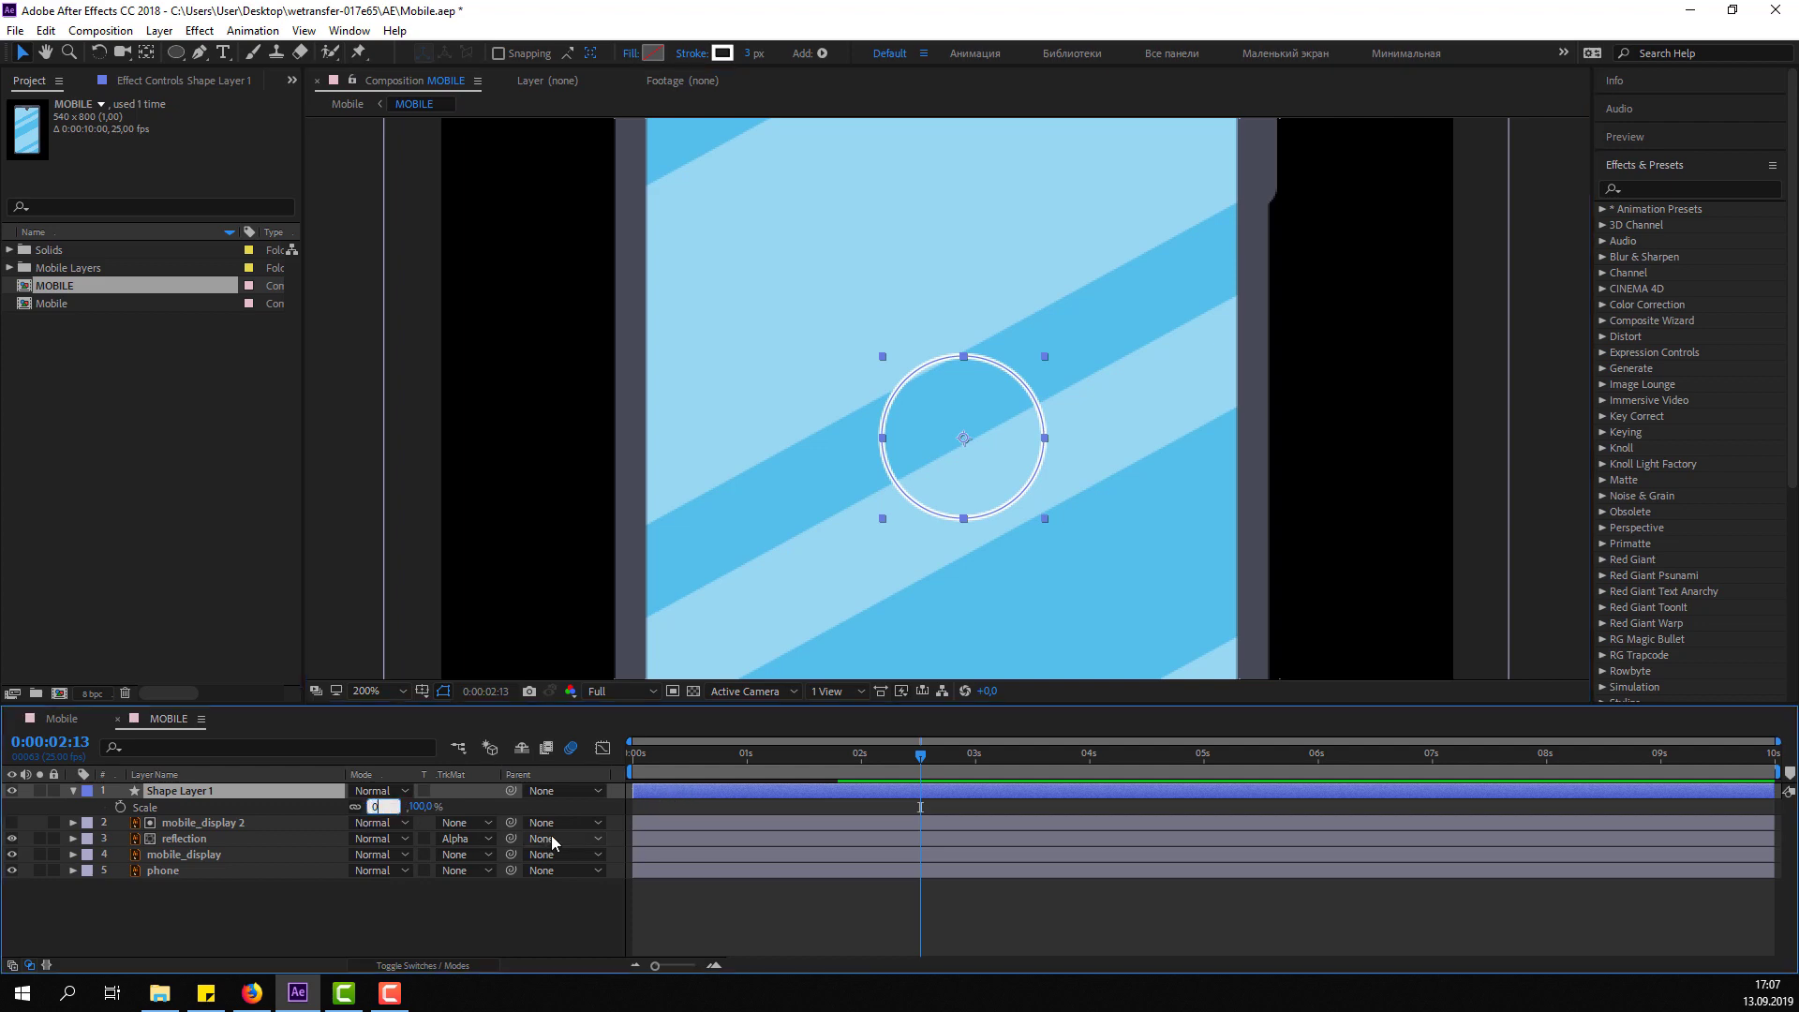
key("Return")
Keyframe Scale from 0% at 0:00:02:13 to 130% at 0:00:02:16.
left_click(120, 807)
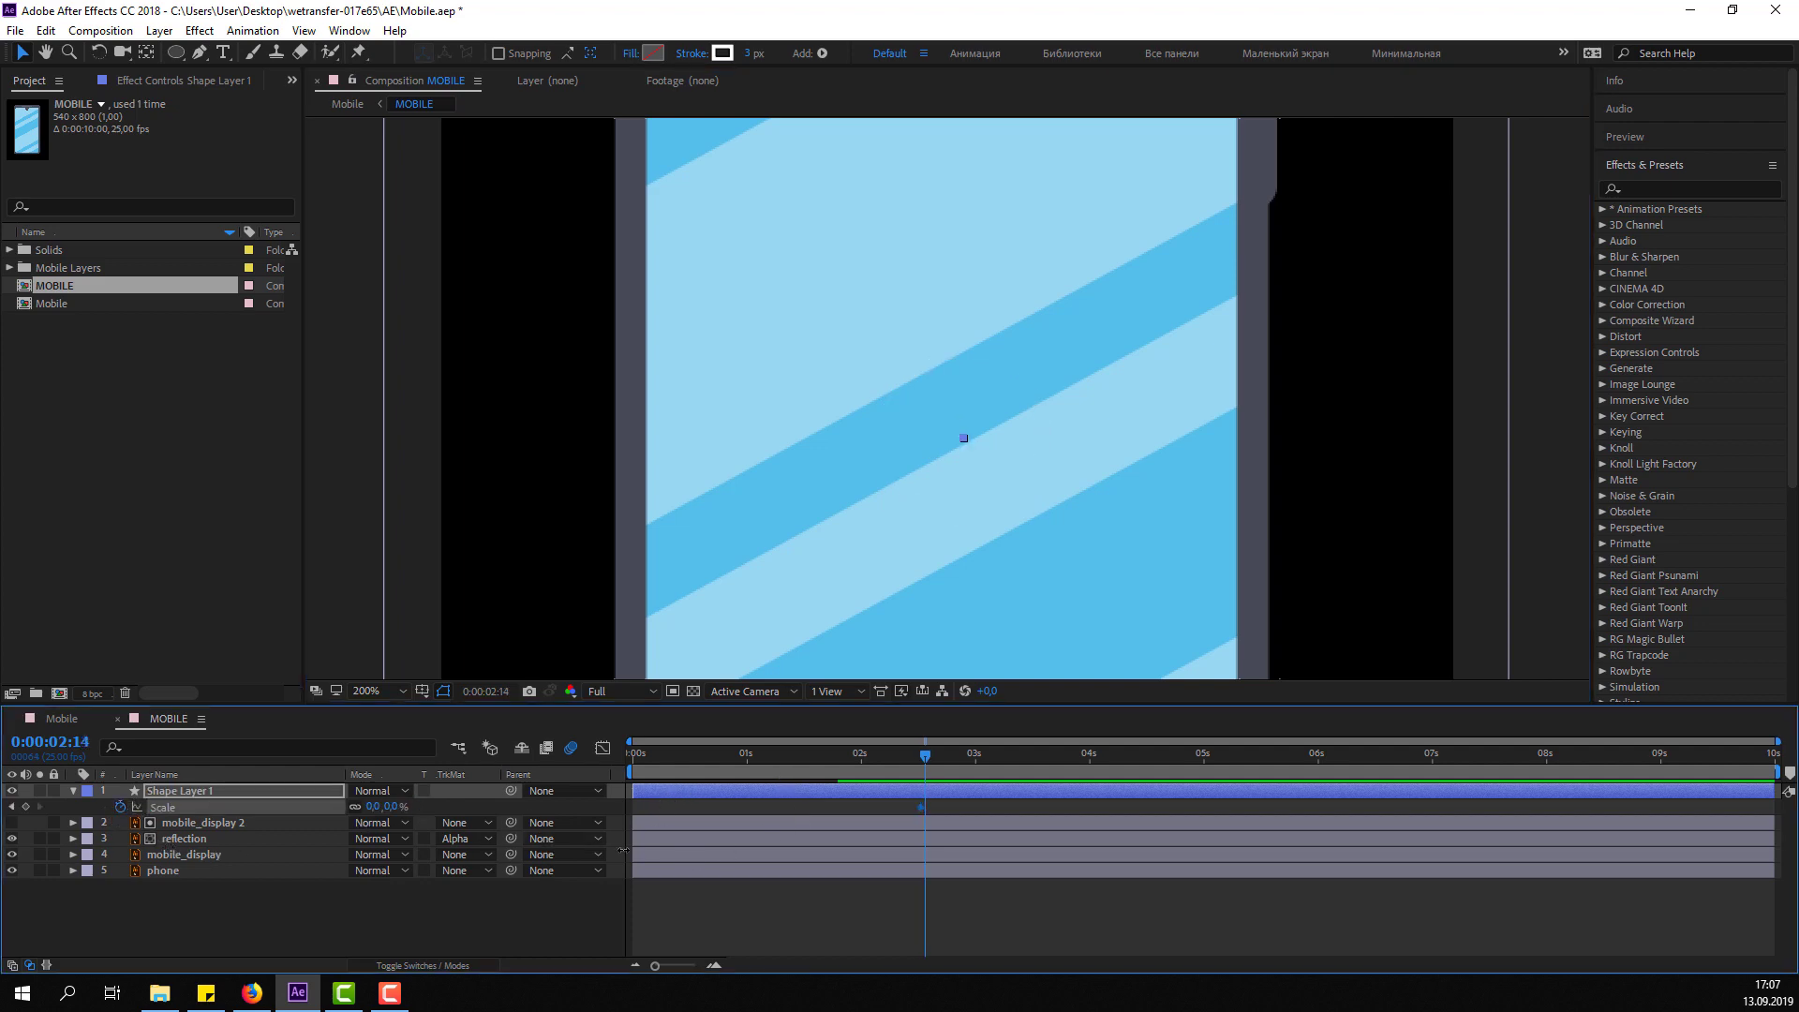
key("Page_Down")
key("Page_Down")
type("100")
key("Return")
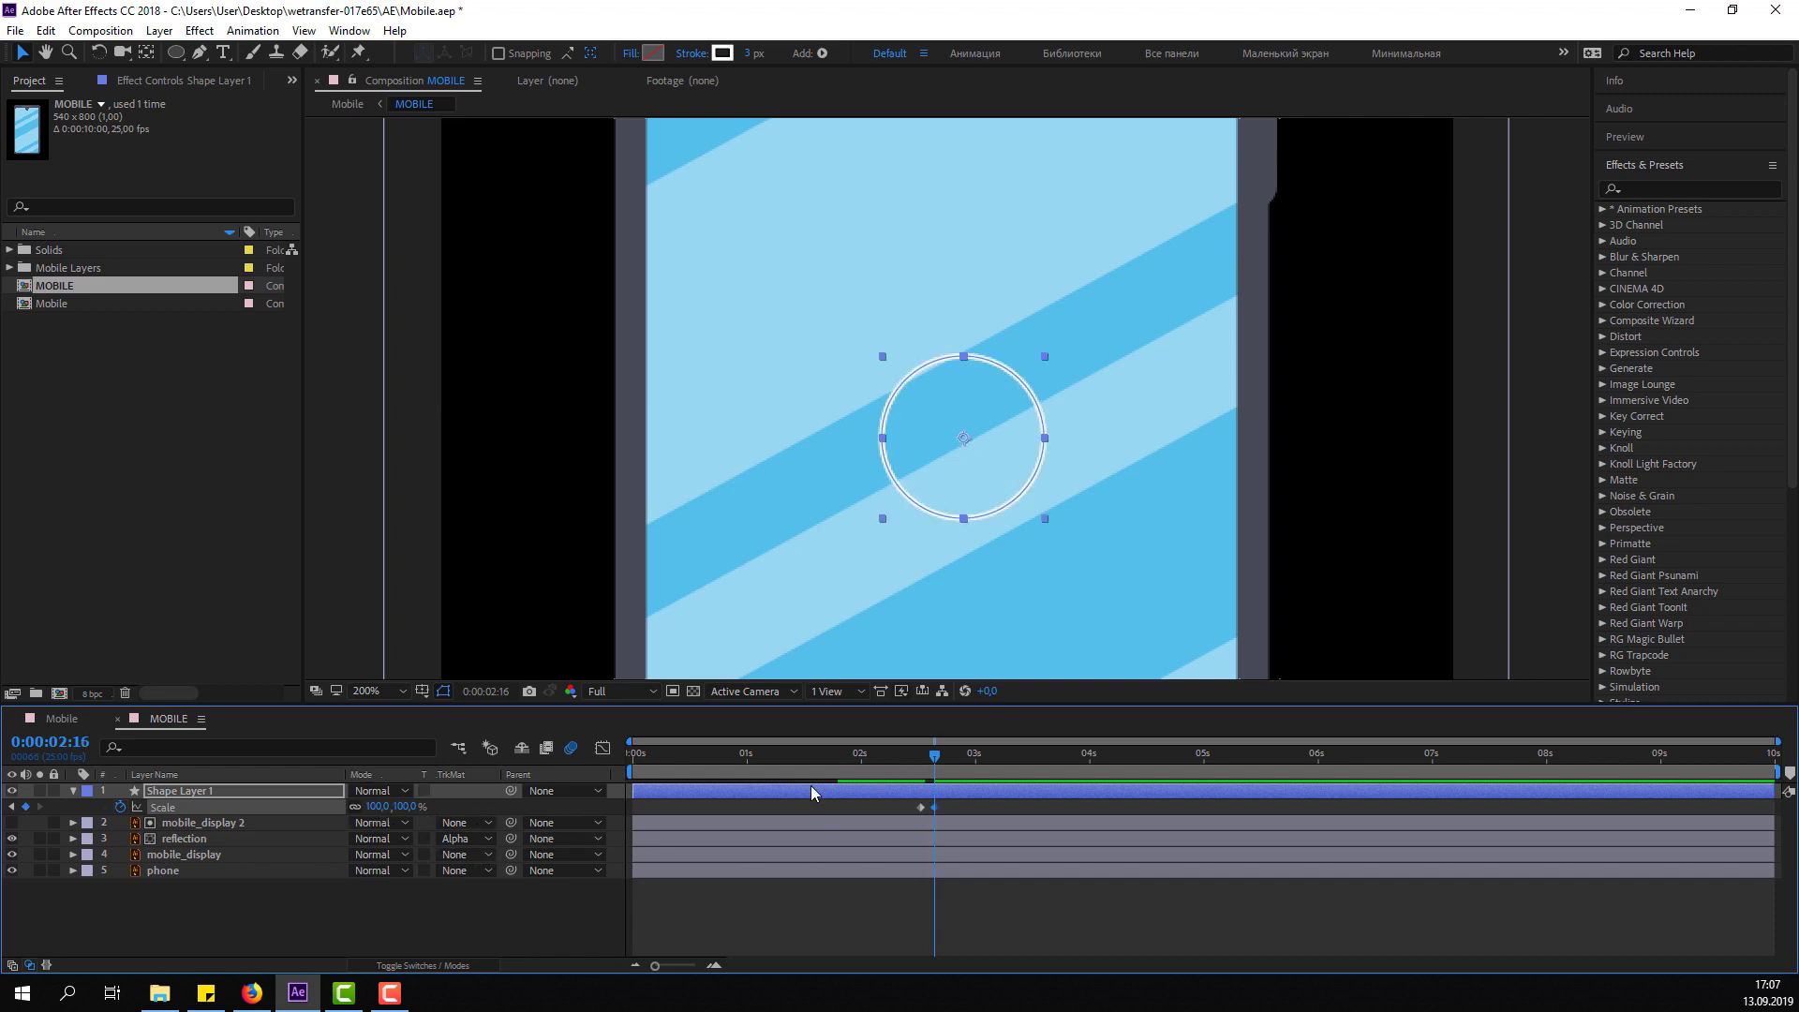
type("130")
key("Return")
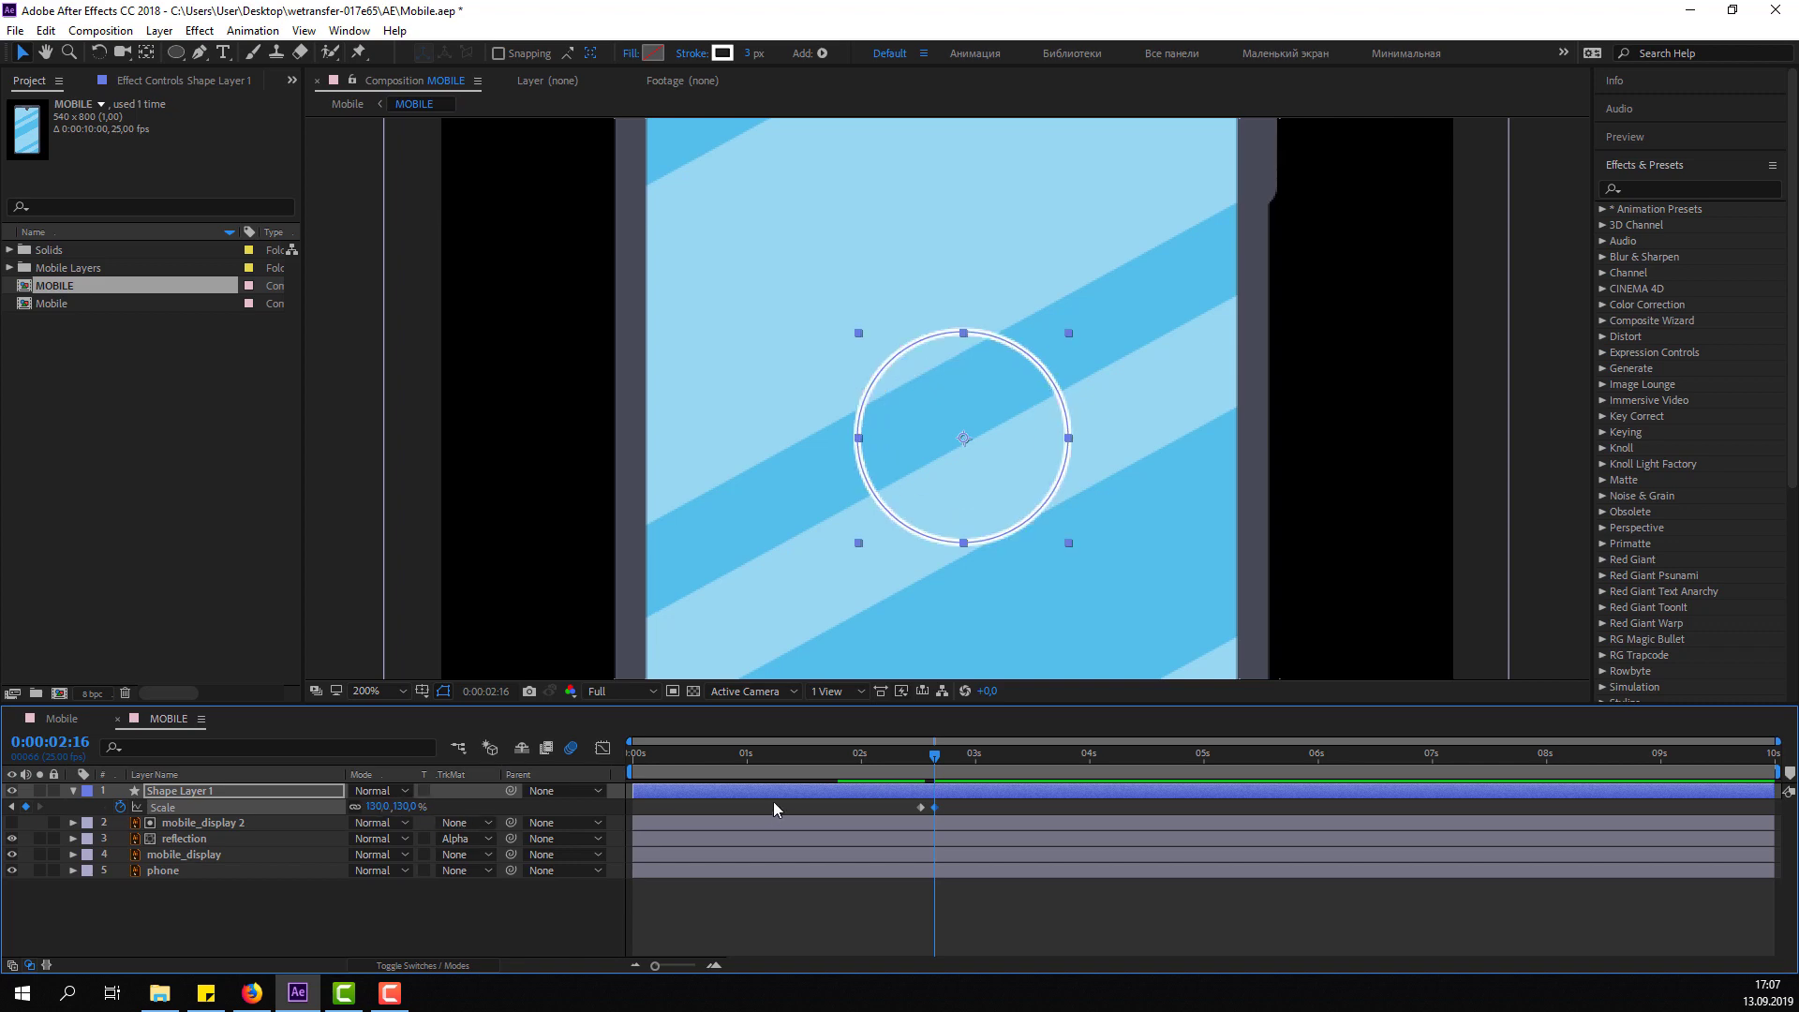
scroll(975, 839, "up", 5)
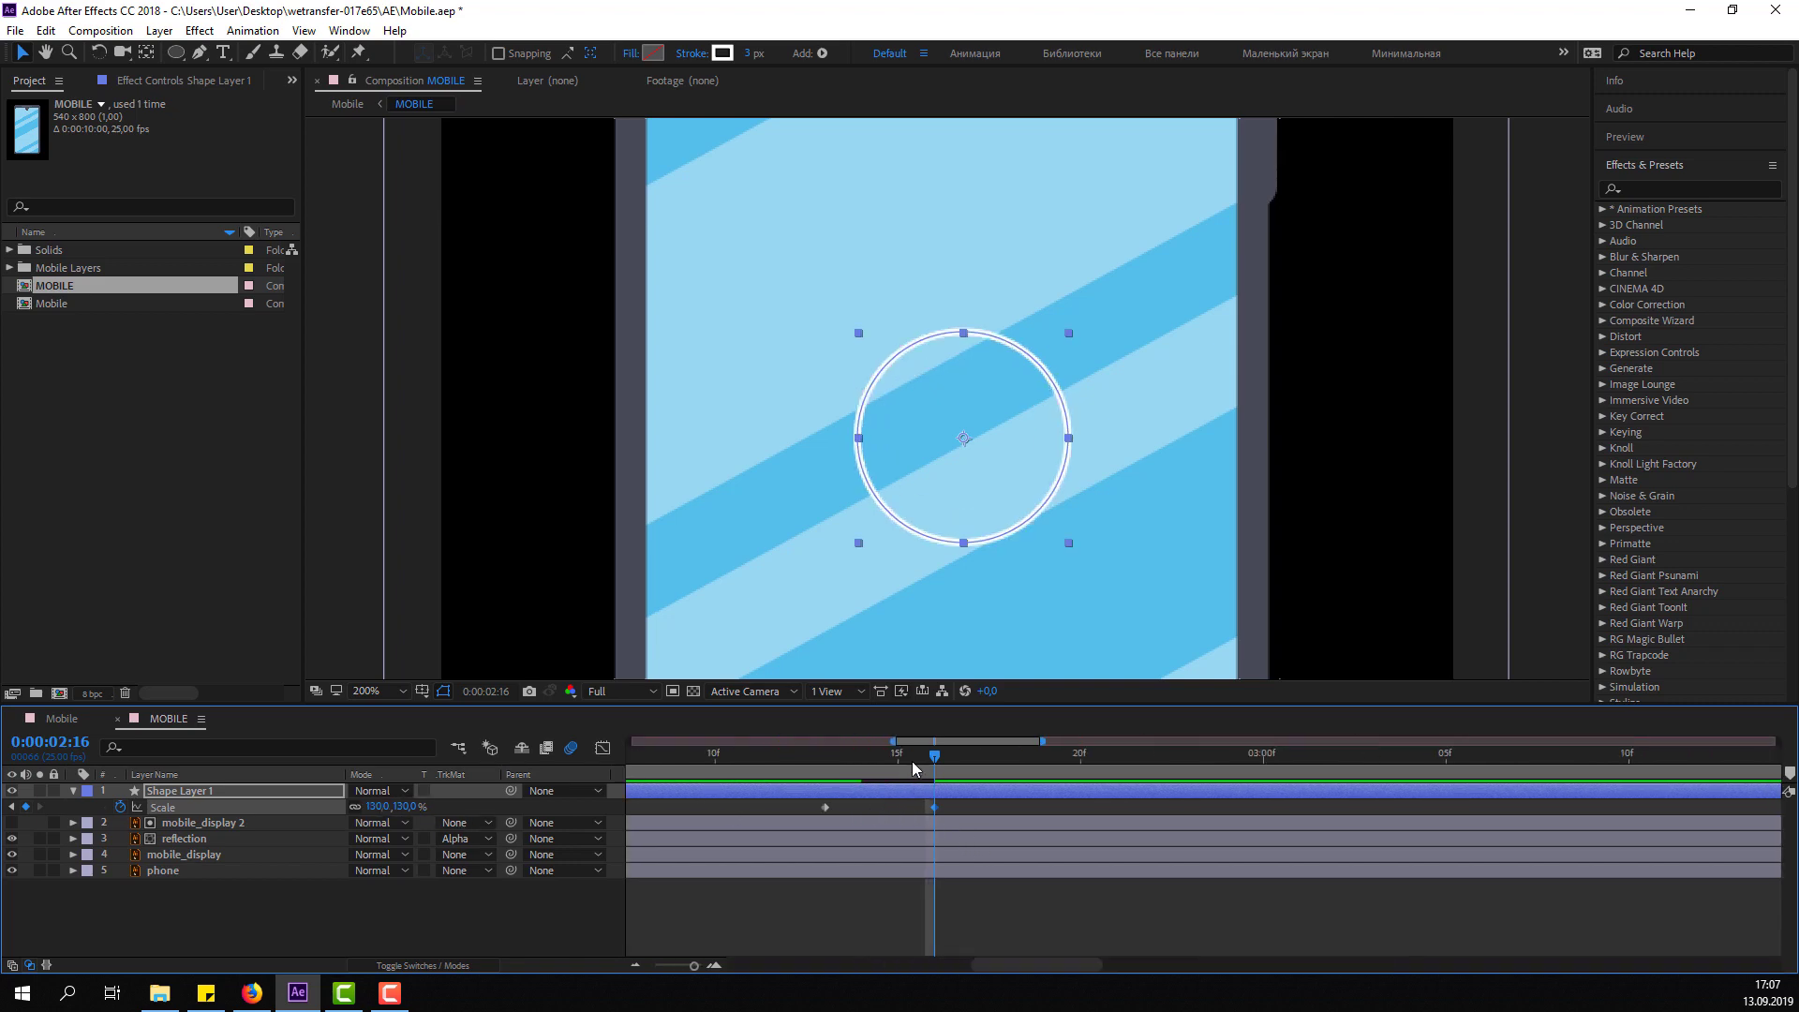
left_click_drag(895, 757, 834, 780)
Add Opacity keyframes so the ring fades from 100% to 0% as it expands.
left_click(838, 789)
key("shift+t")
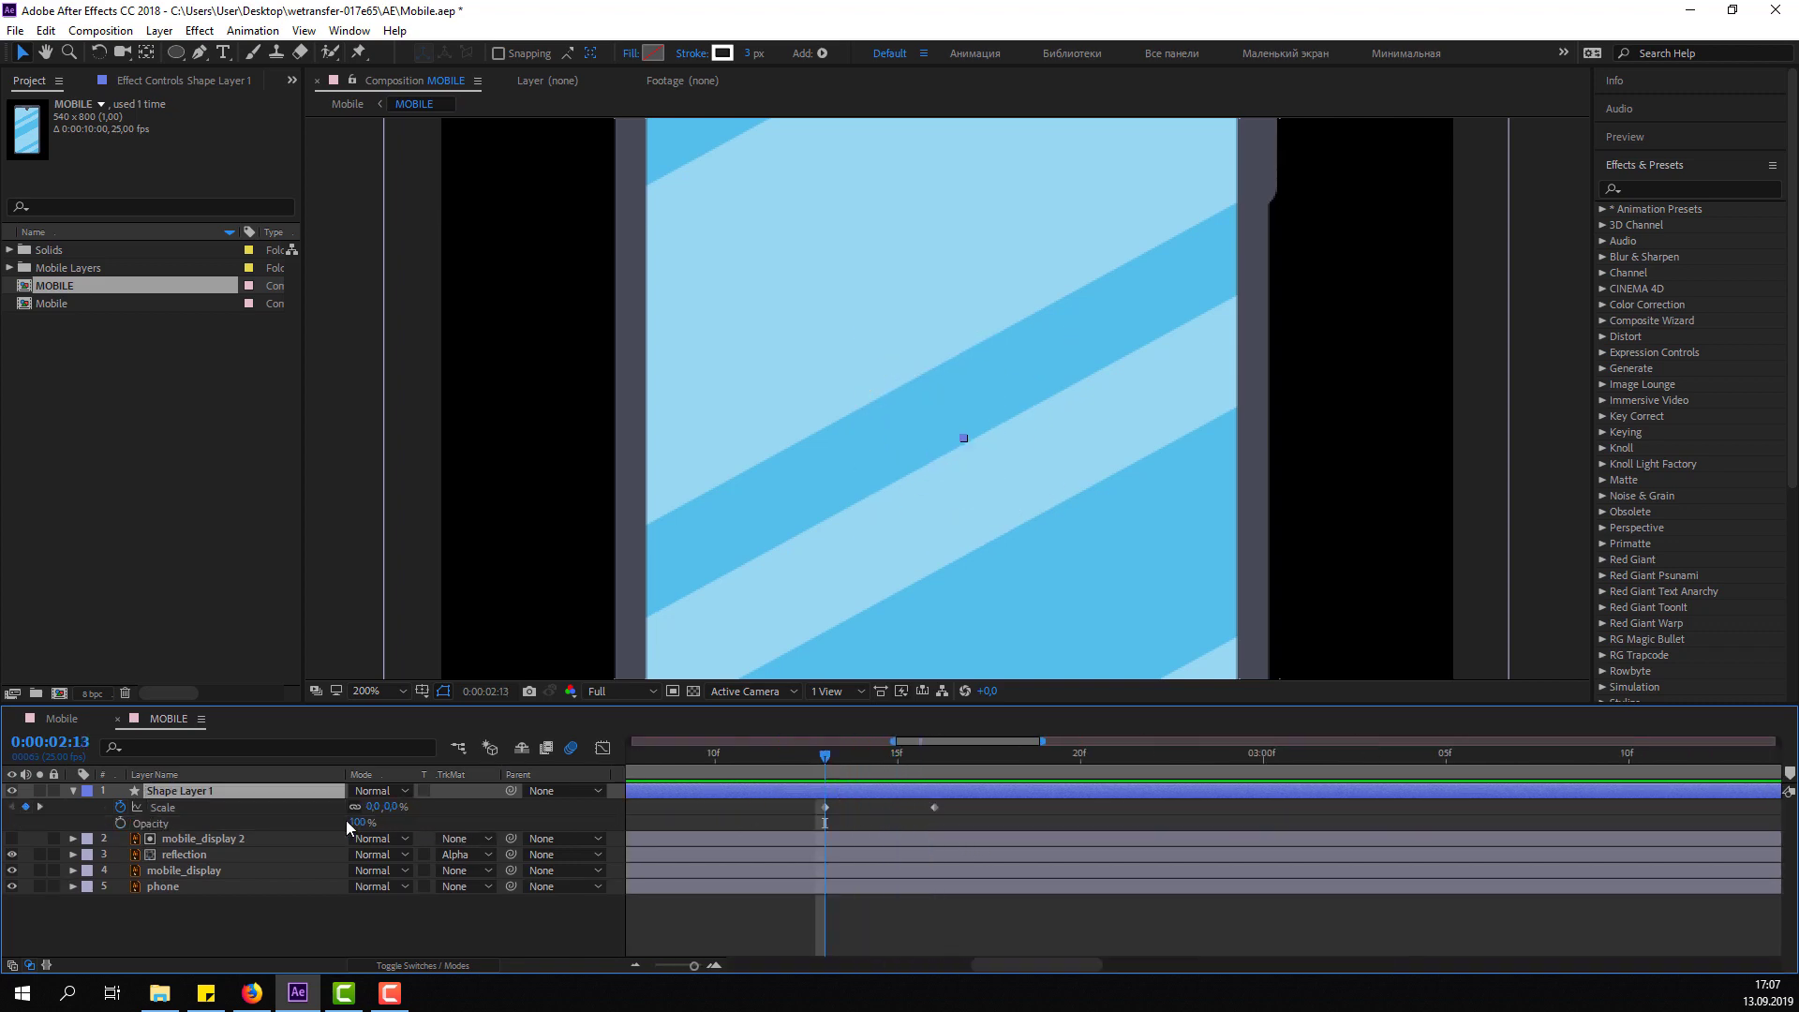
left_click(120, 823)
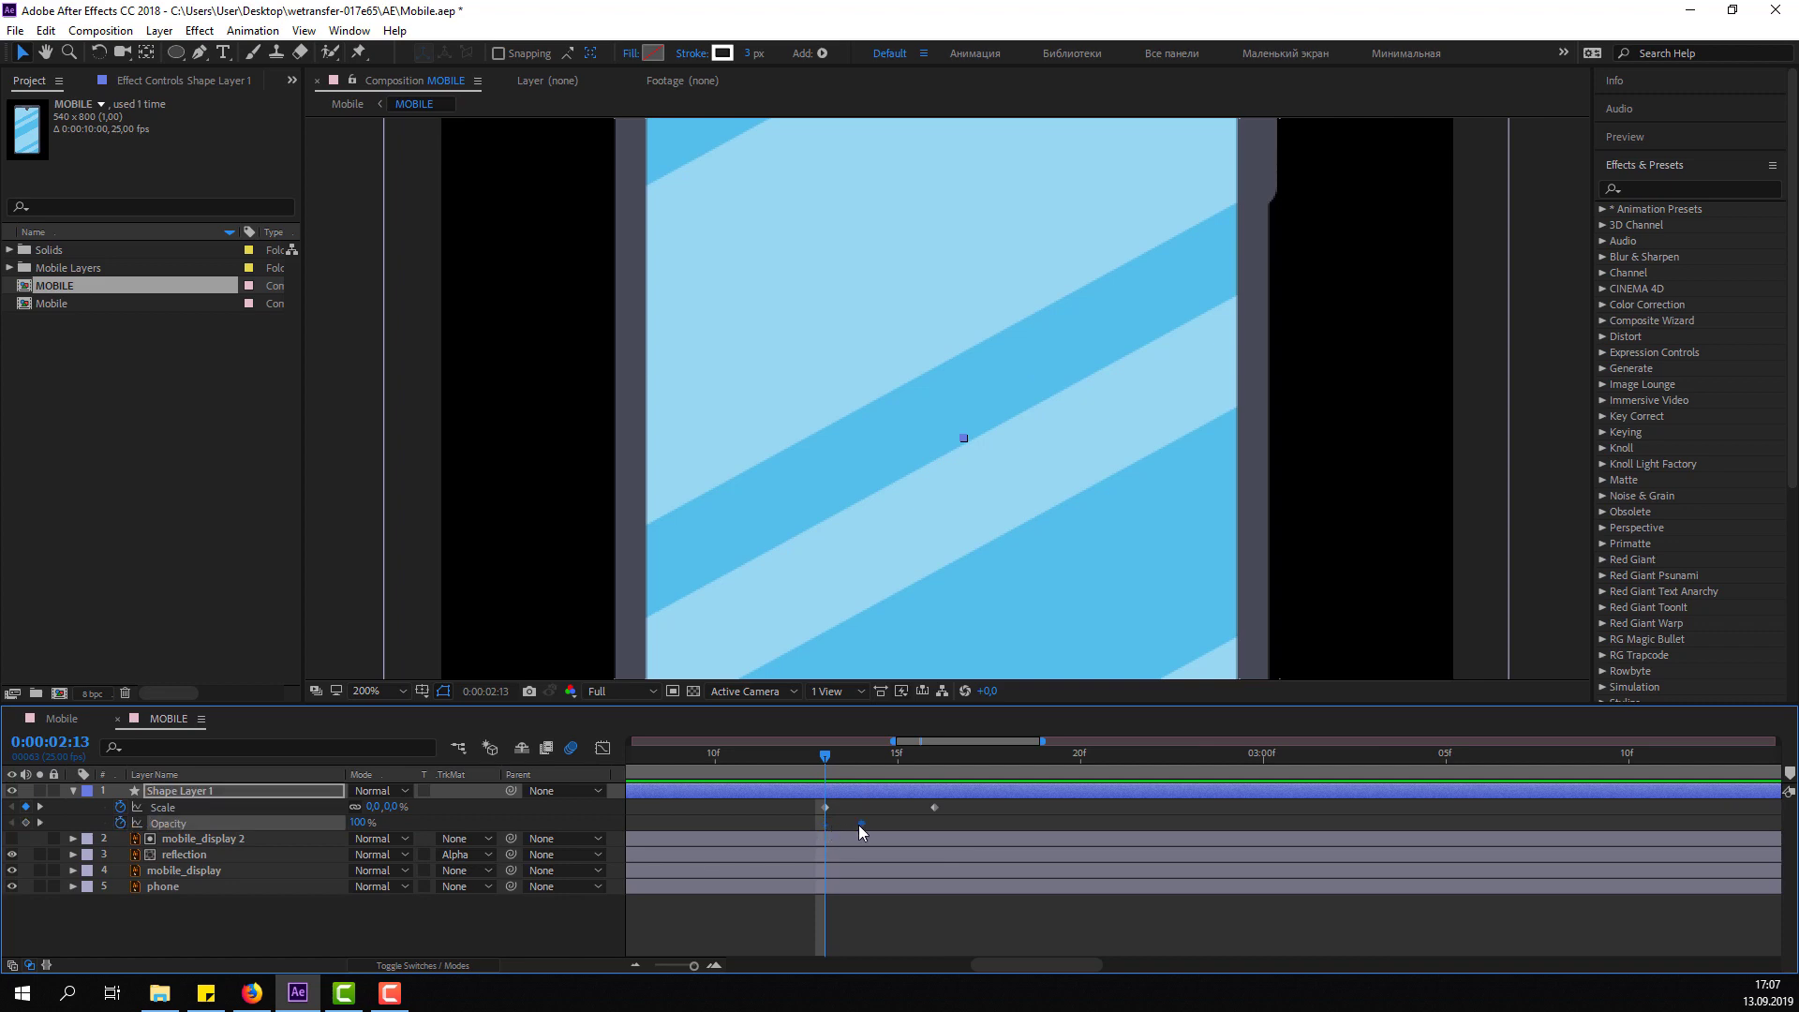
left_click_drag(861, 824, 835, 831)
mouse_move(872, 762)
left_mouse_down()
mouse_move(935, 757)
mouse_move(873, 818)
mouse_move(1013, 808)
left_mouse_up()
left_click(796, 757)
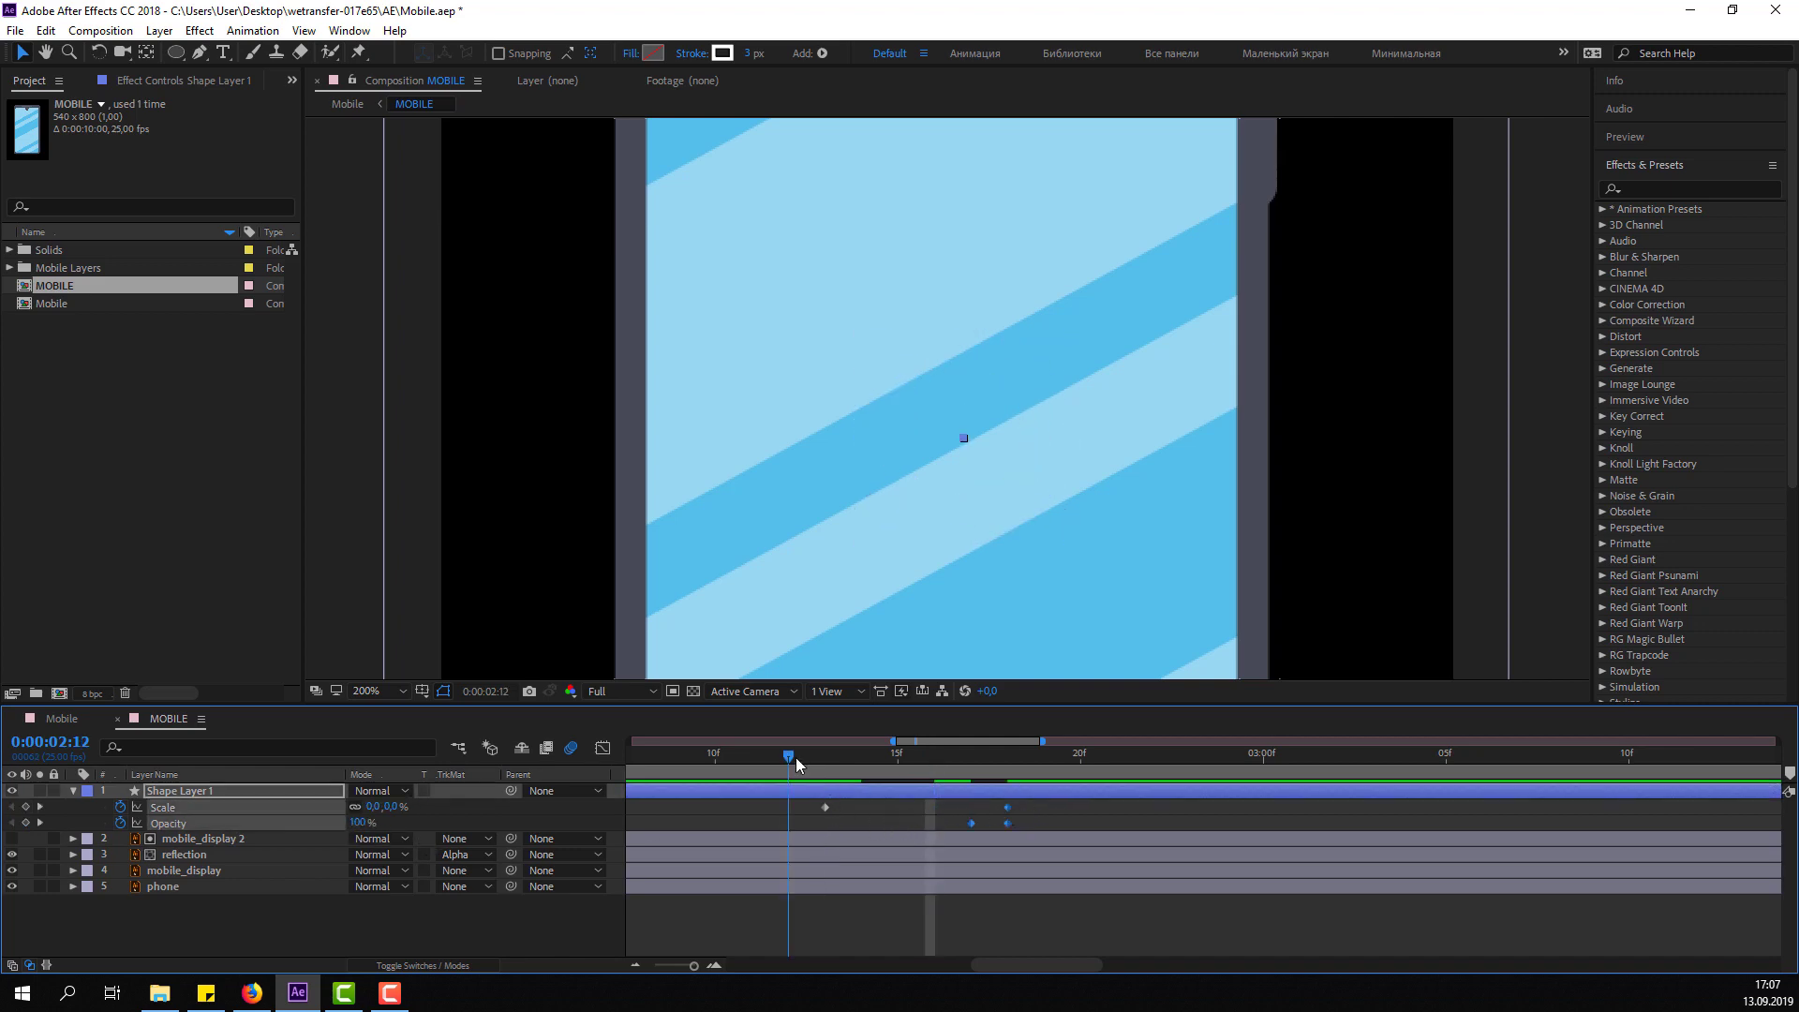
left_click_drag(796, 757, 834, 774)
left_click(789, 796)
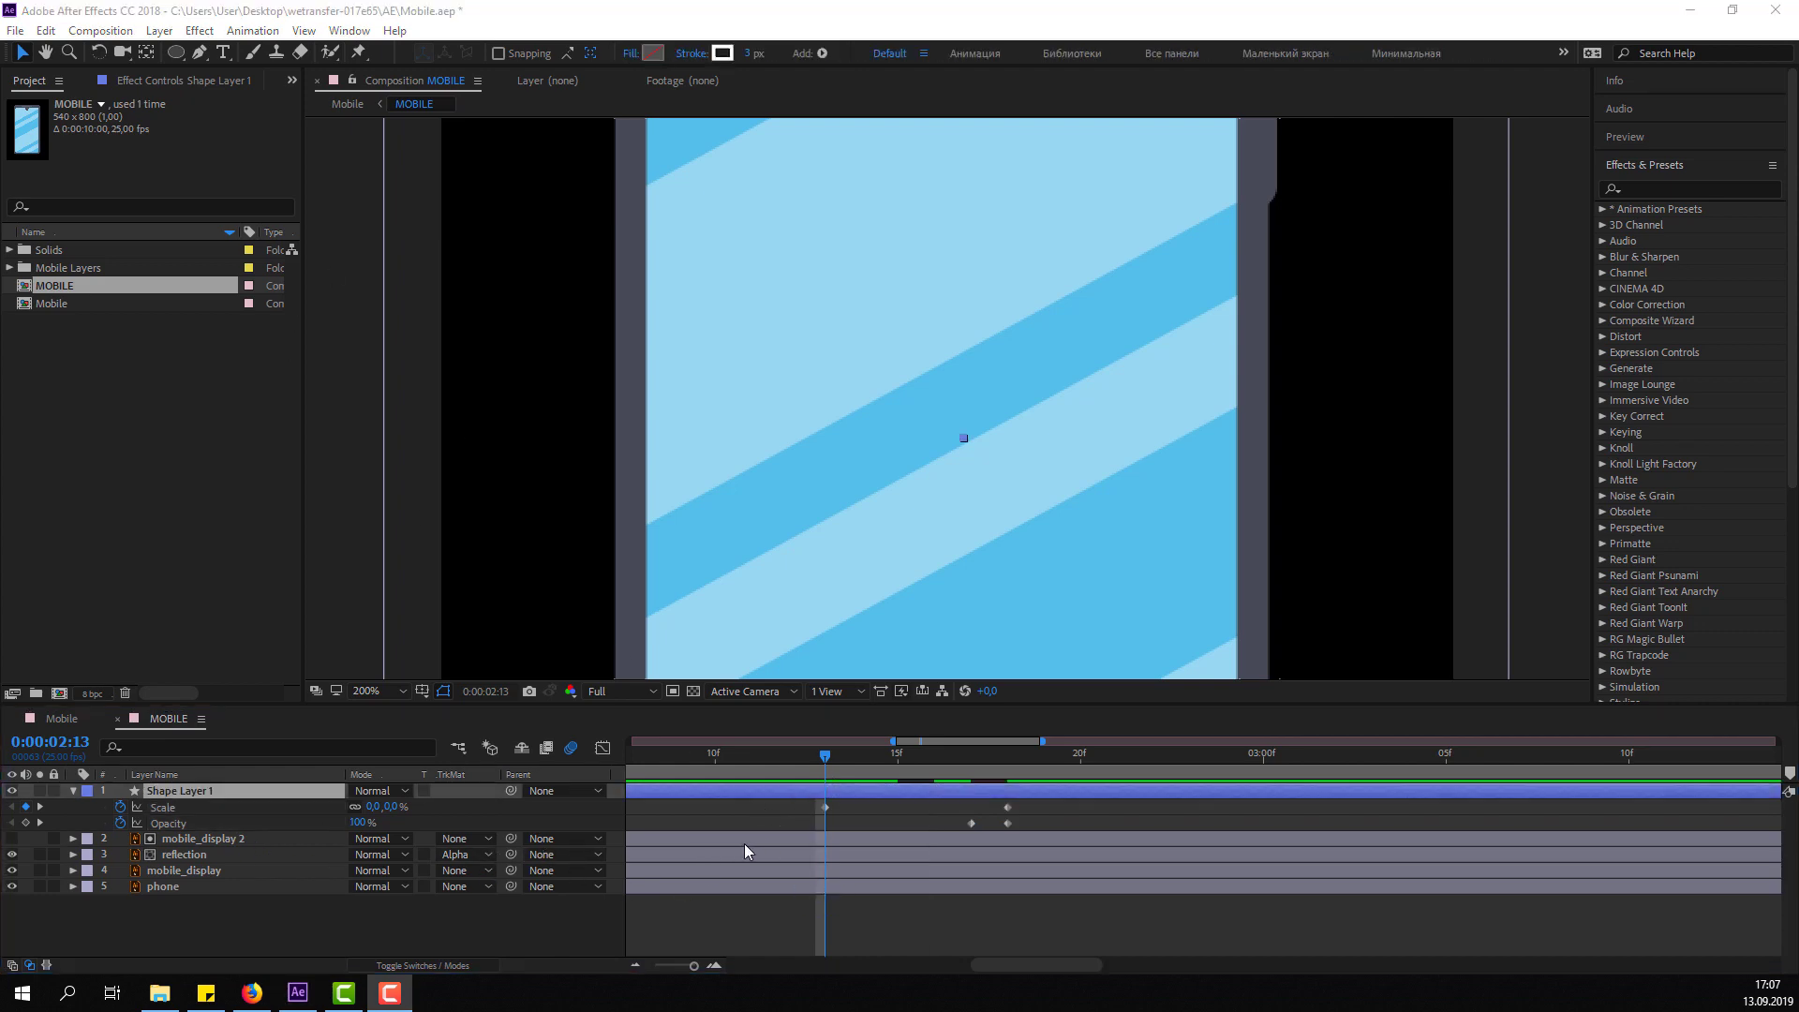
Trim the ring layer to start at 0:00:02:13 and preview from 2:07.
left_click(728, 807)
scroll(729, 808, "down", 5)
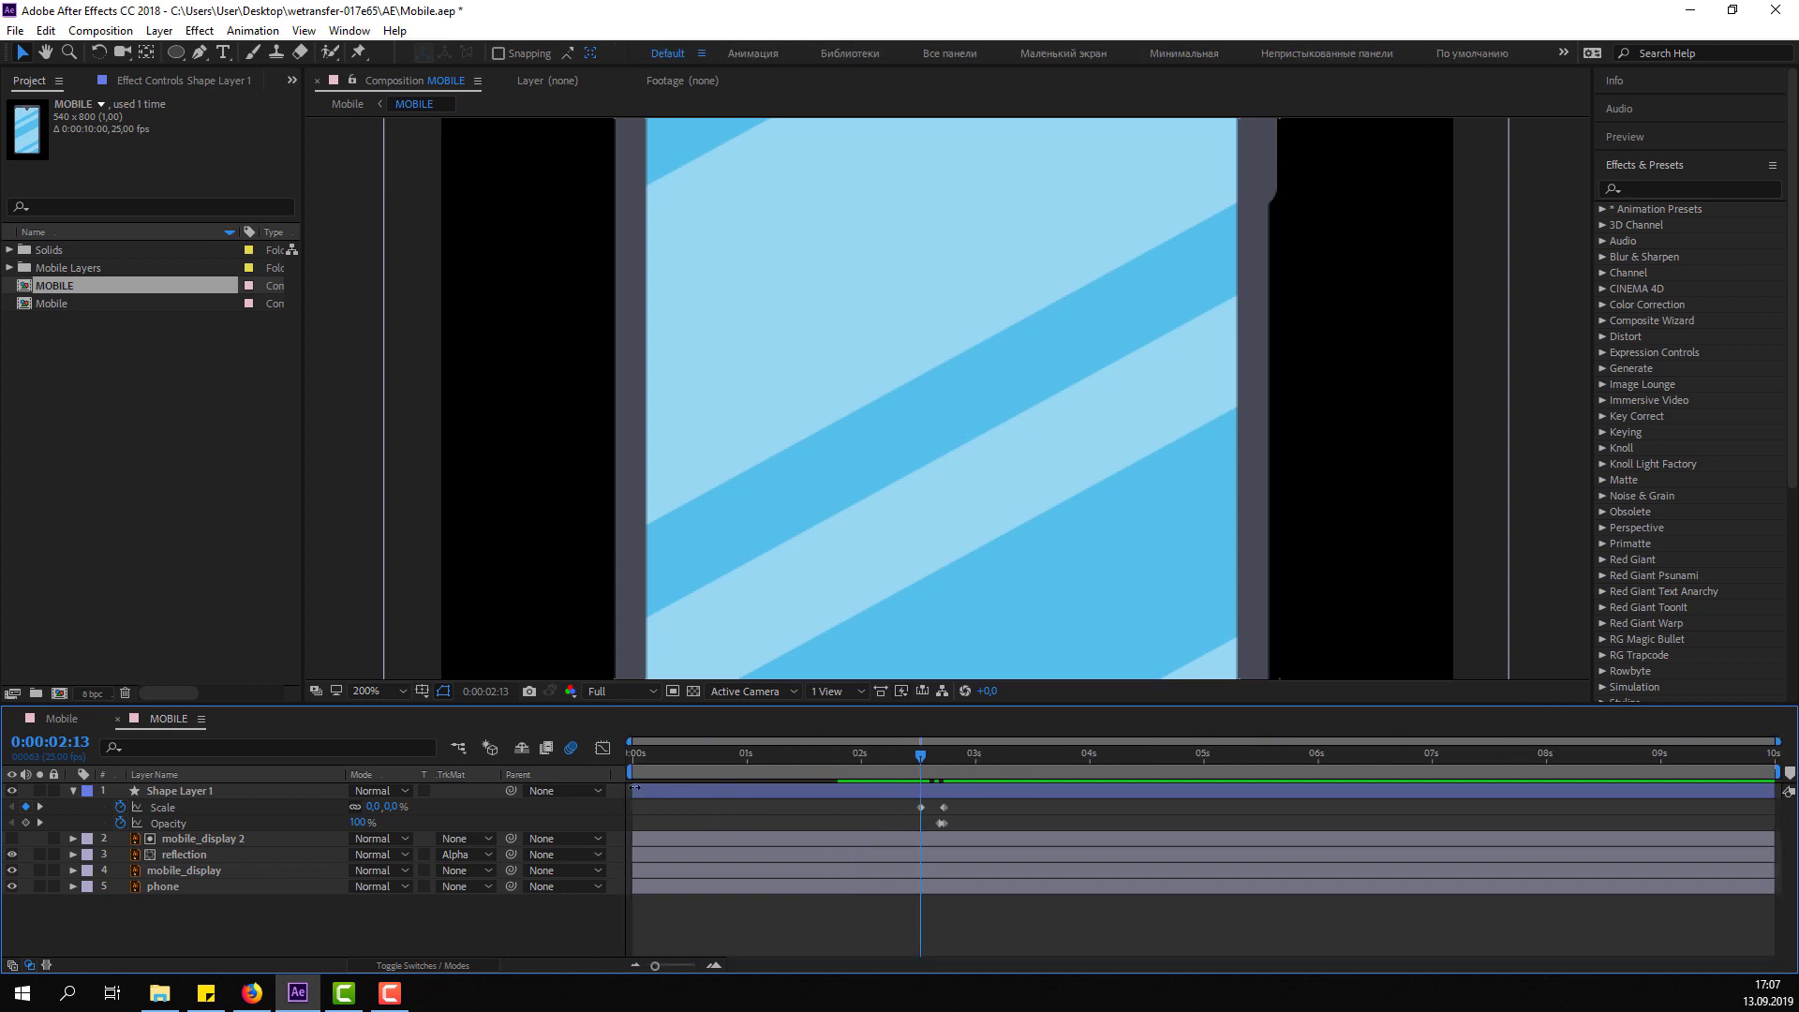
mouse_move(635, 791)
left_mouse_down()
mouse_move(921, 807)
mouse_move(892, 757)
left_mouse_up()
key("b")
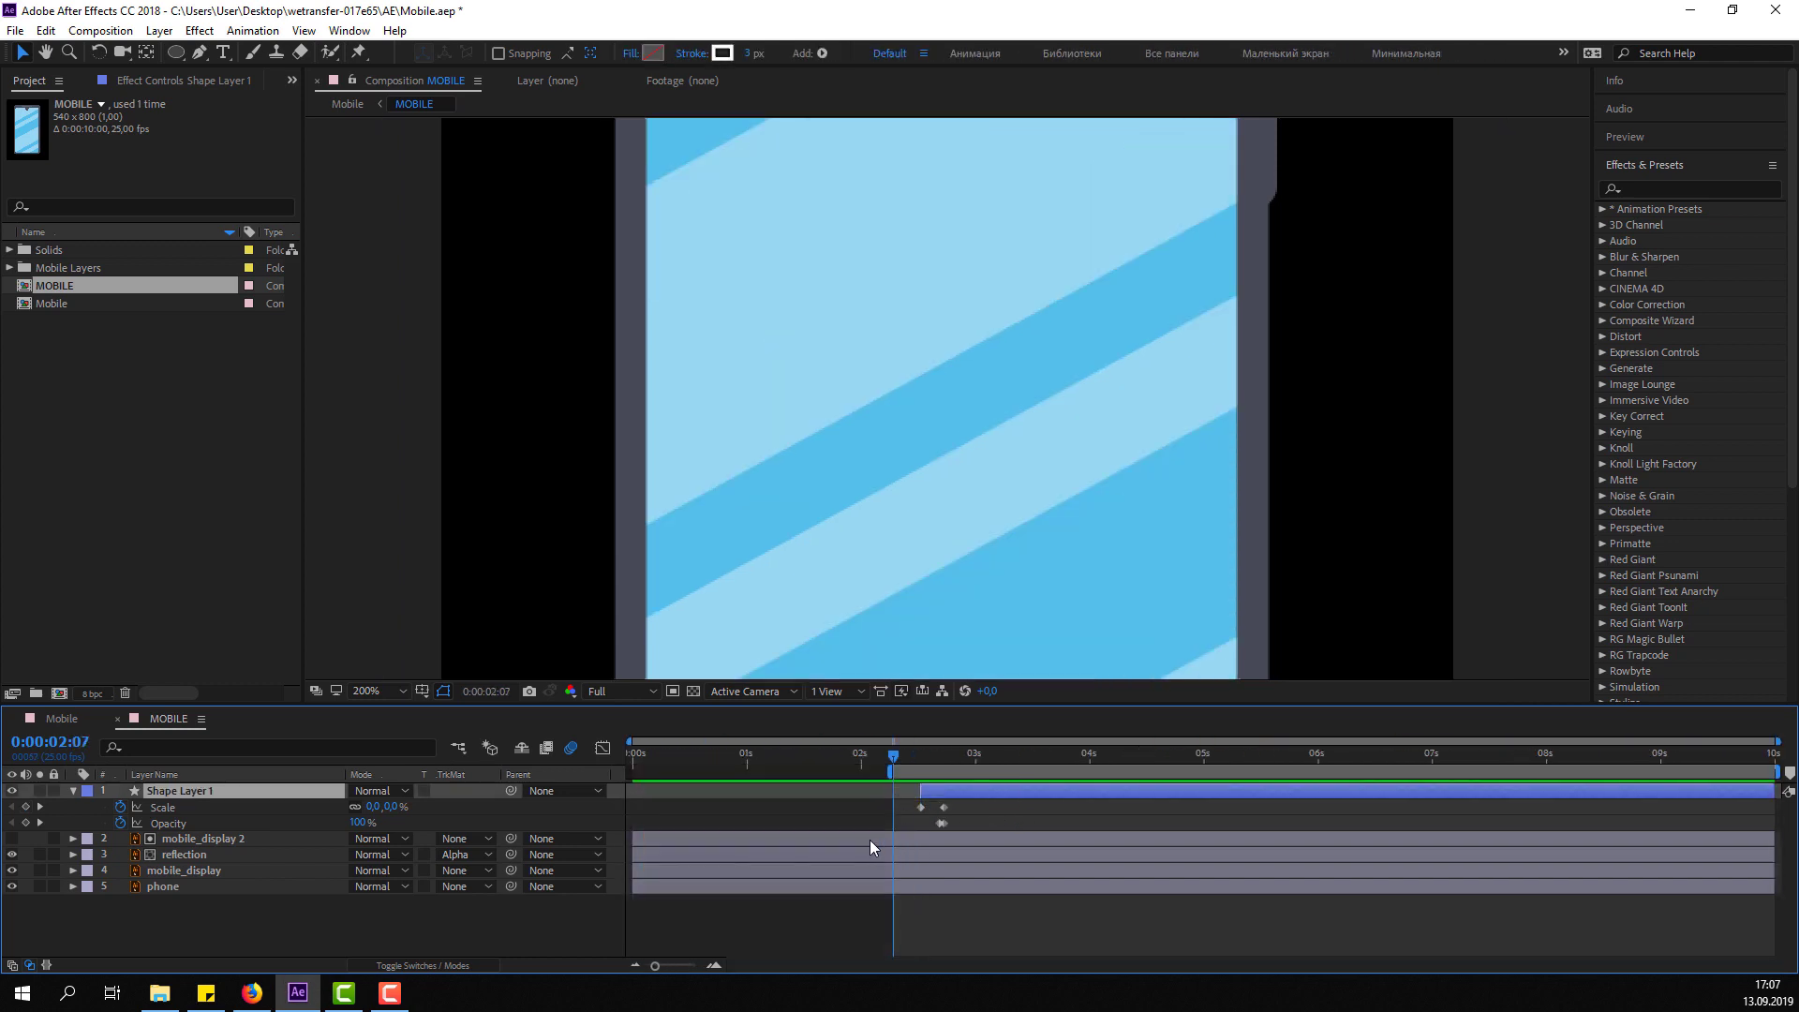
key("space")
mouse_move(963, 805)
left_mouse_down()
mouse_move(933, 827)
mouse_move(983, 809)
left_mouse_up()
left_click(1012, 811)
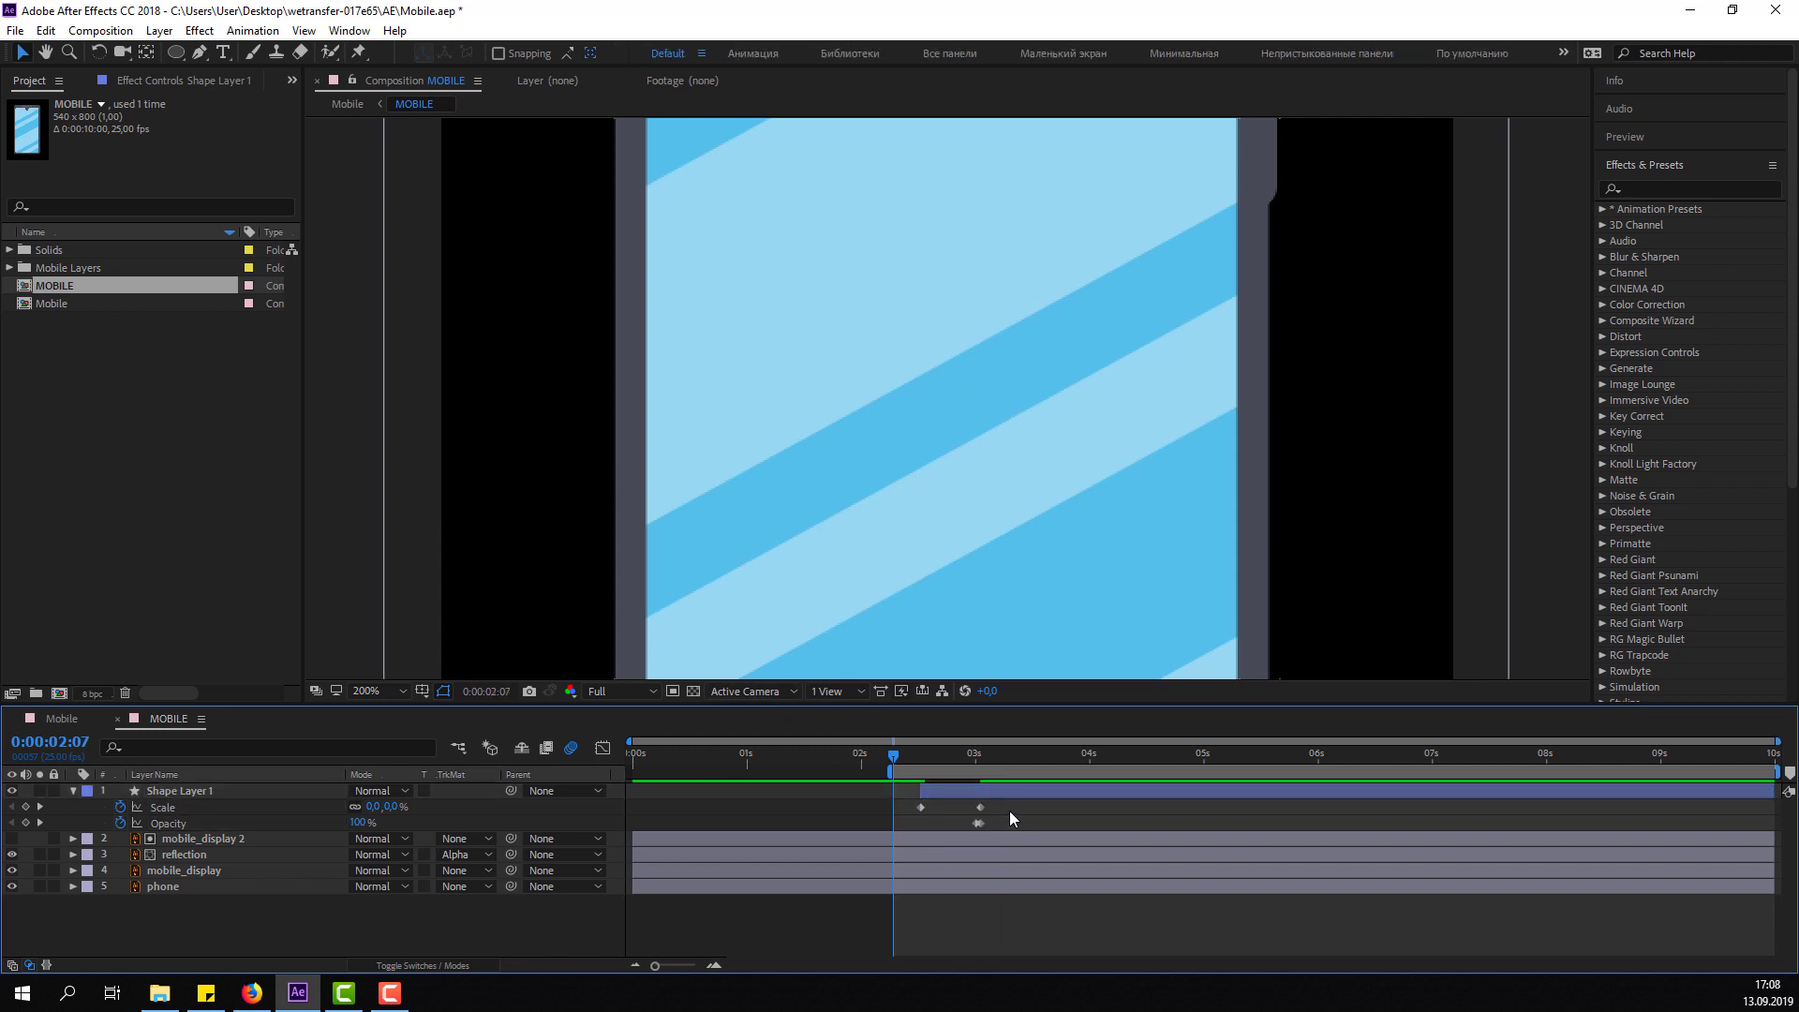
key("space")
key("space")
Start the fade-out earlier and apply Easy Ease to all the ring's keyframes.
key("equal")
left_click(1222, 823)
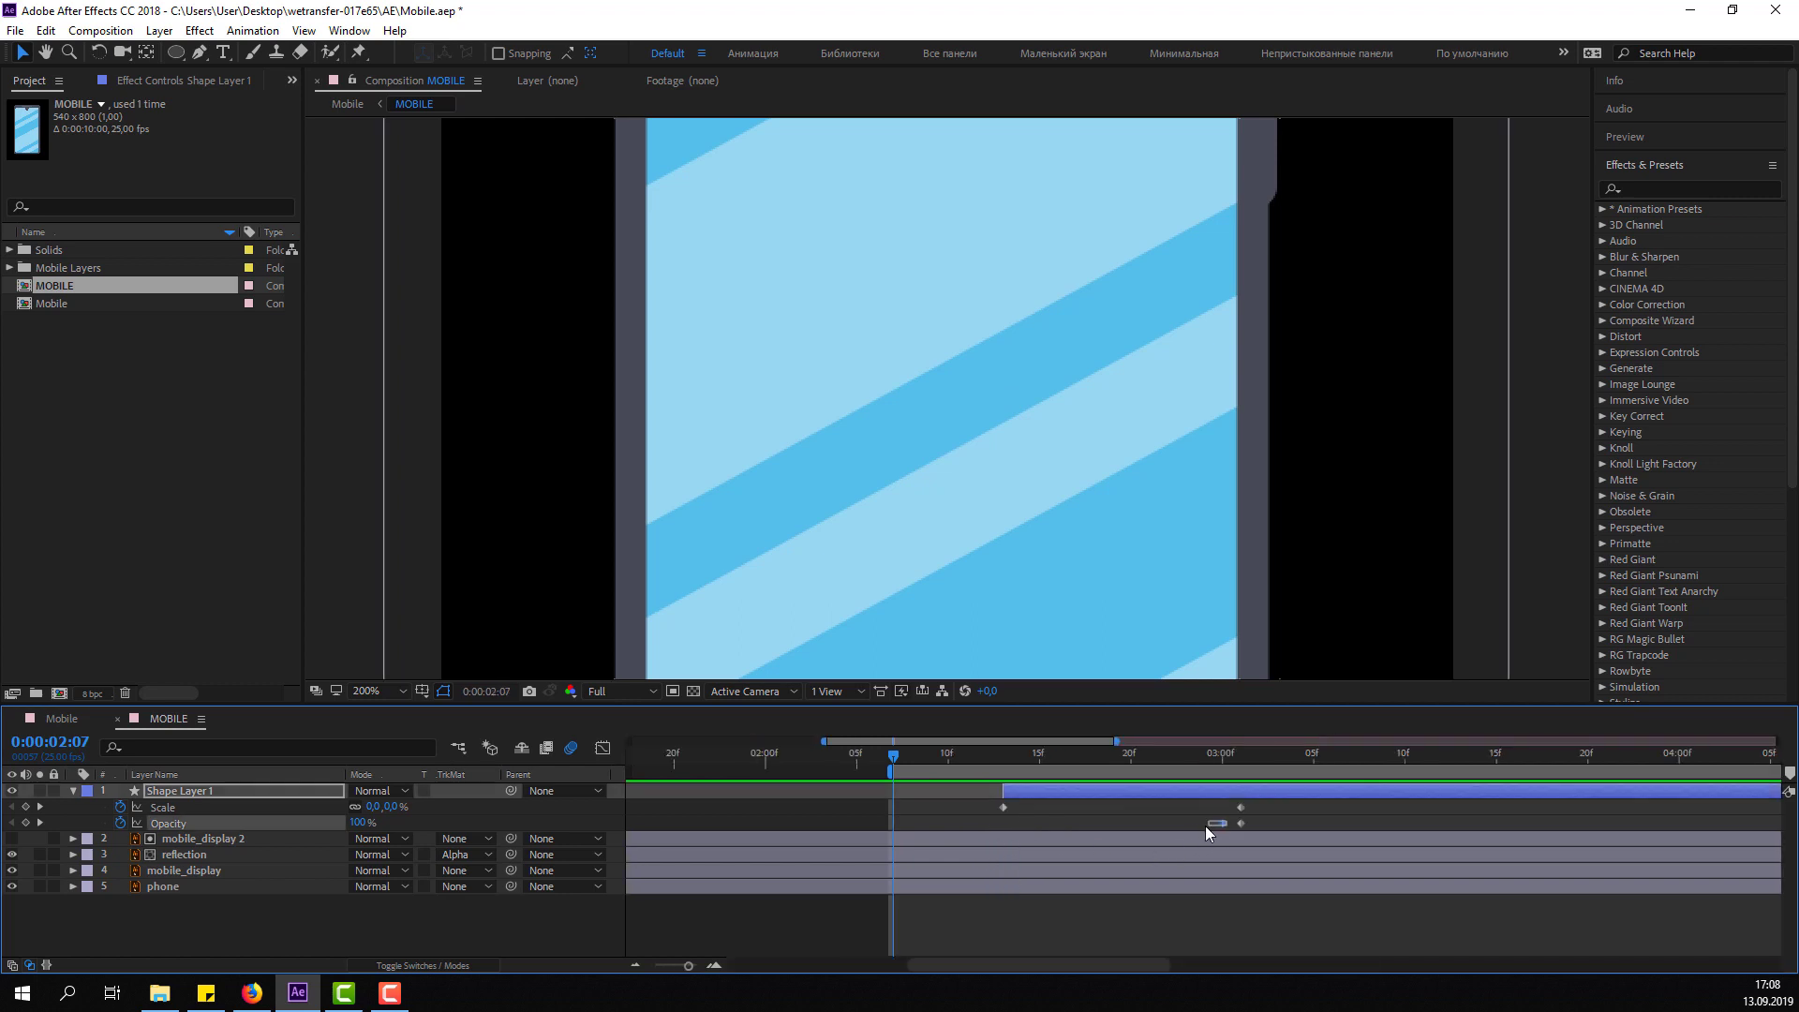
left_click_drag(1186, 823, 1132, 823)
left_click_drag(1287, 803, 996, 832)
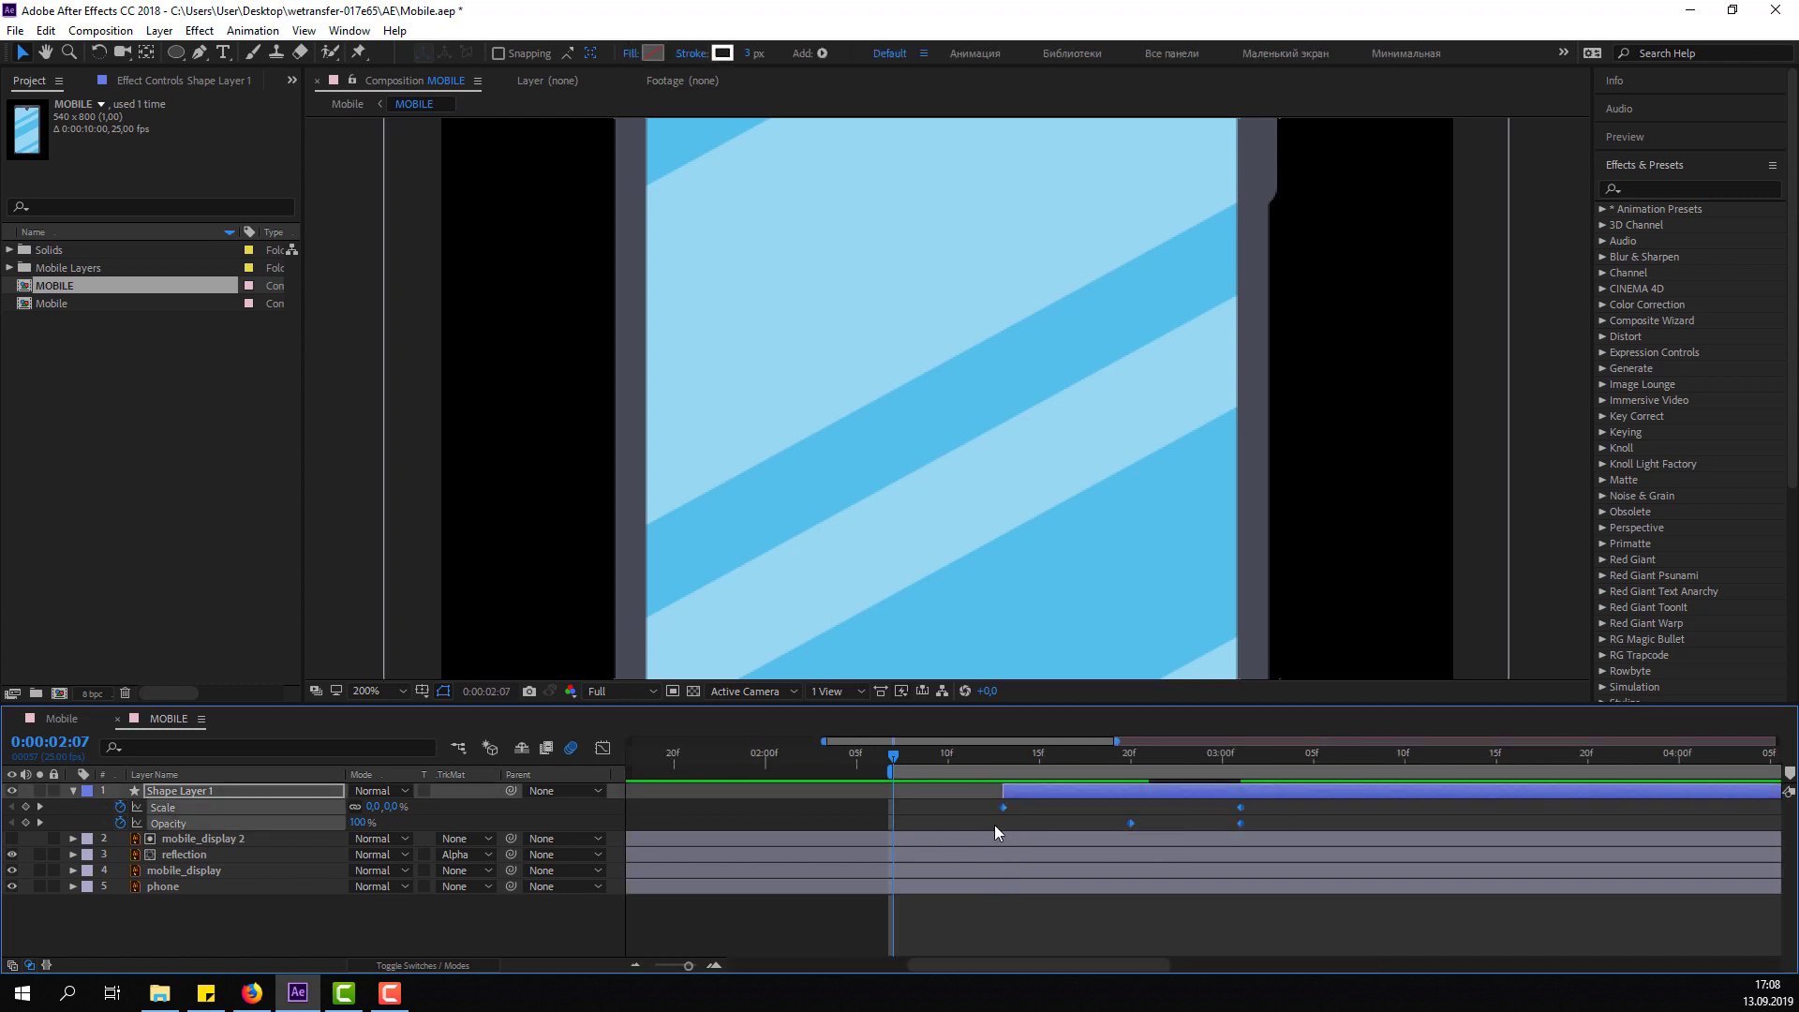
right_click(999, 808)
mouse_move(1078, 900)
left_click(1256, 800)
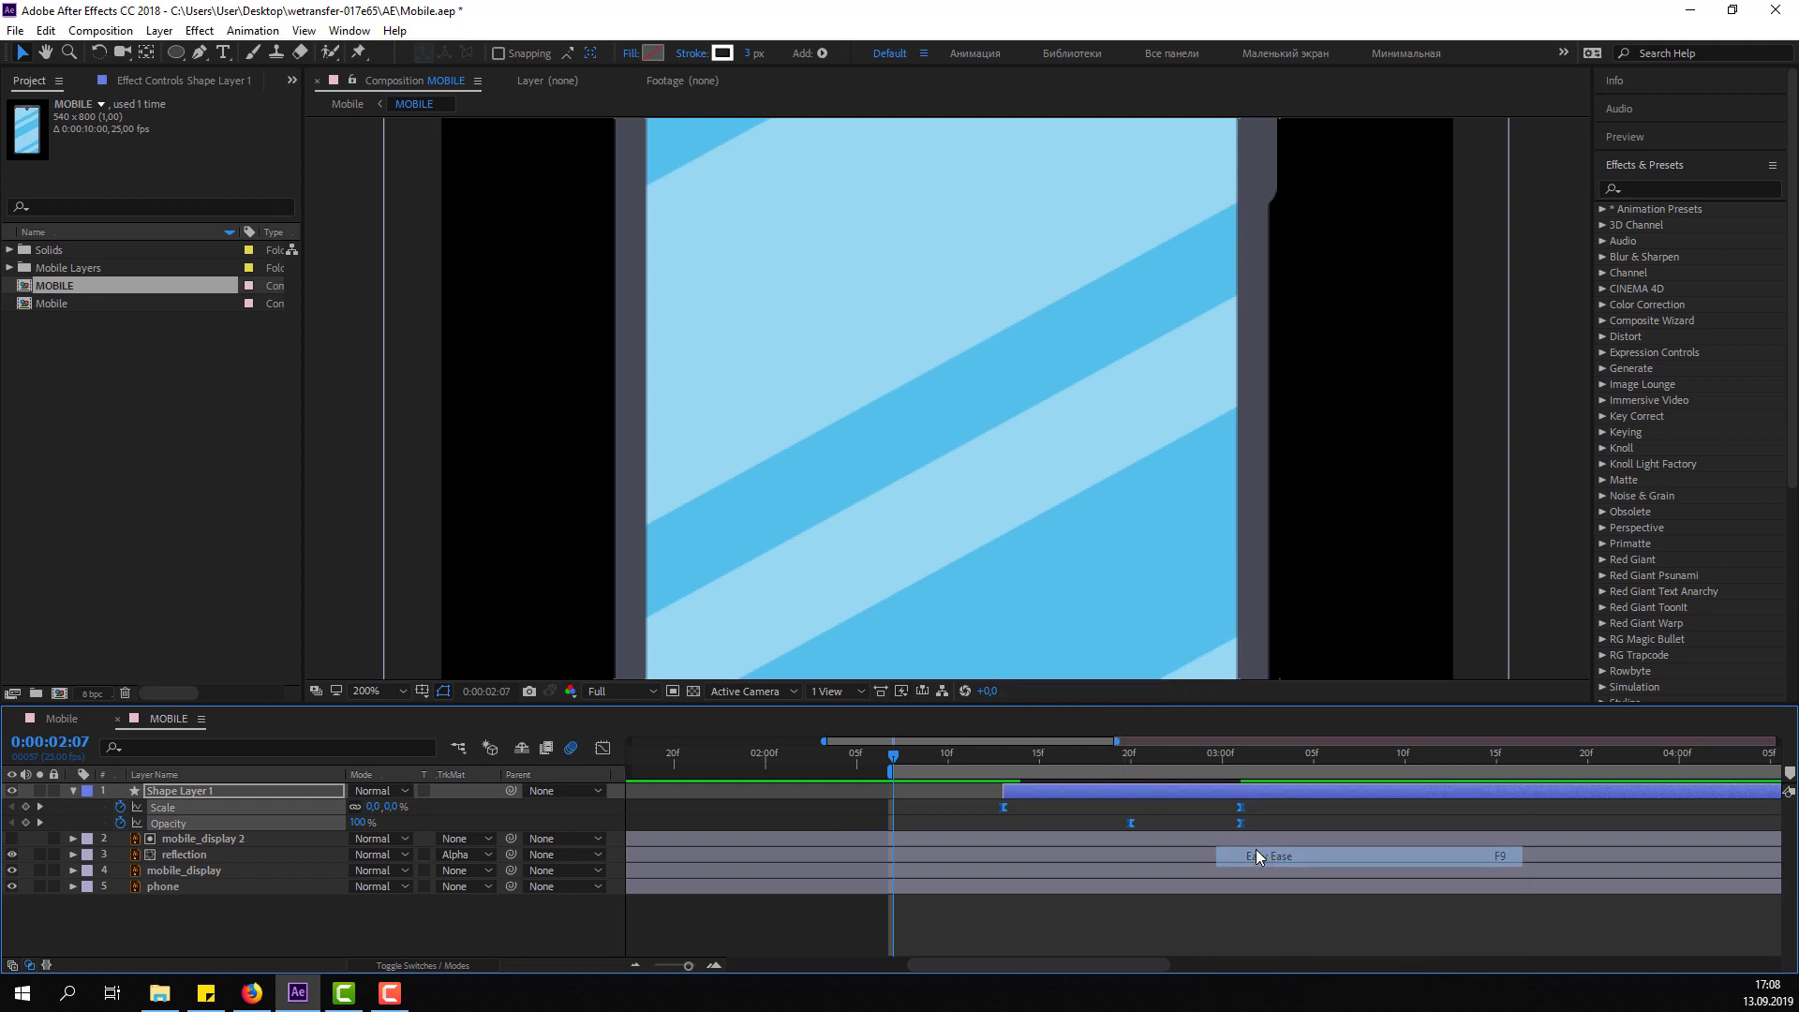
key("space")
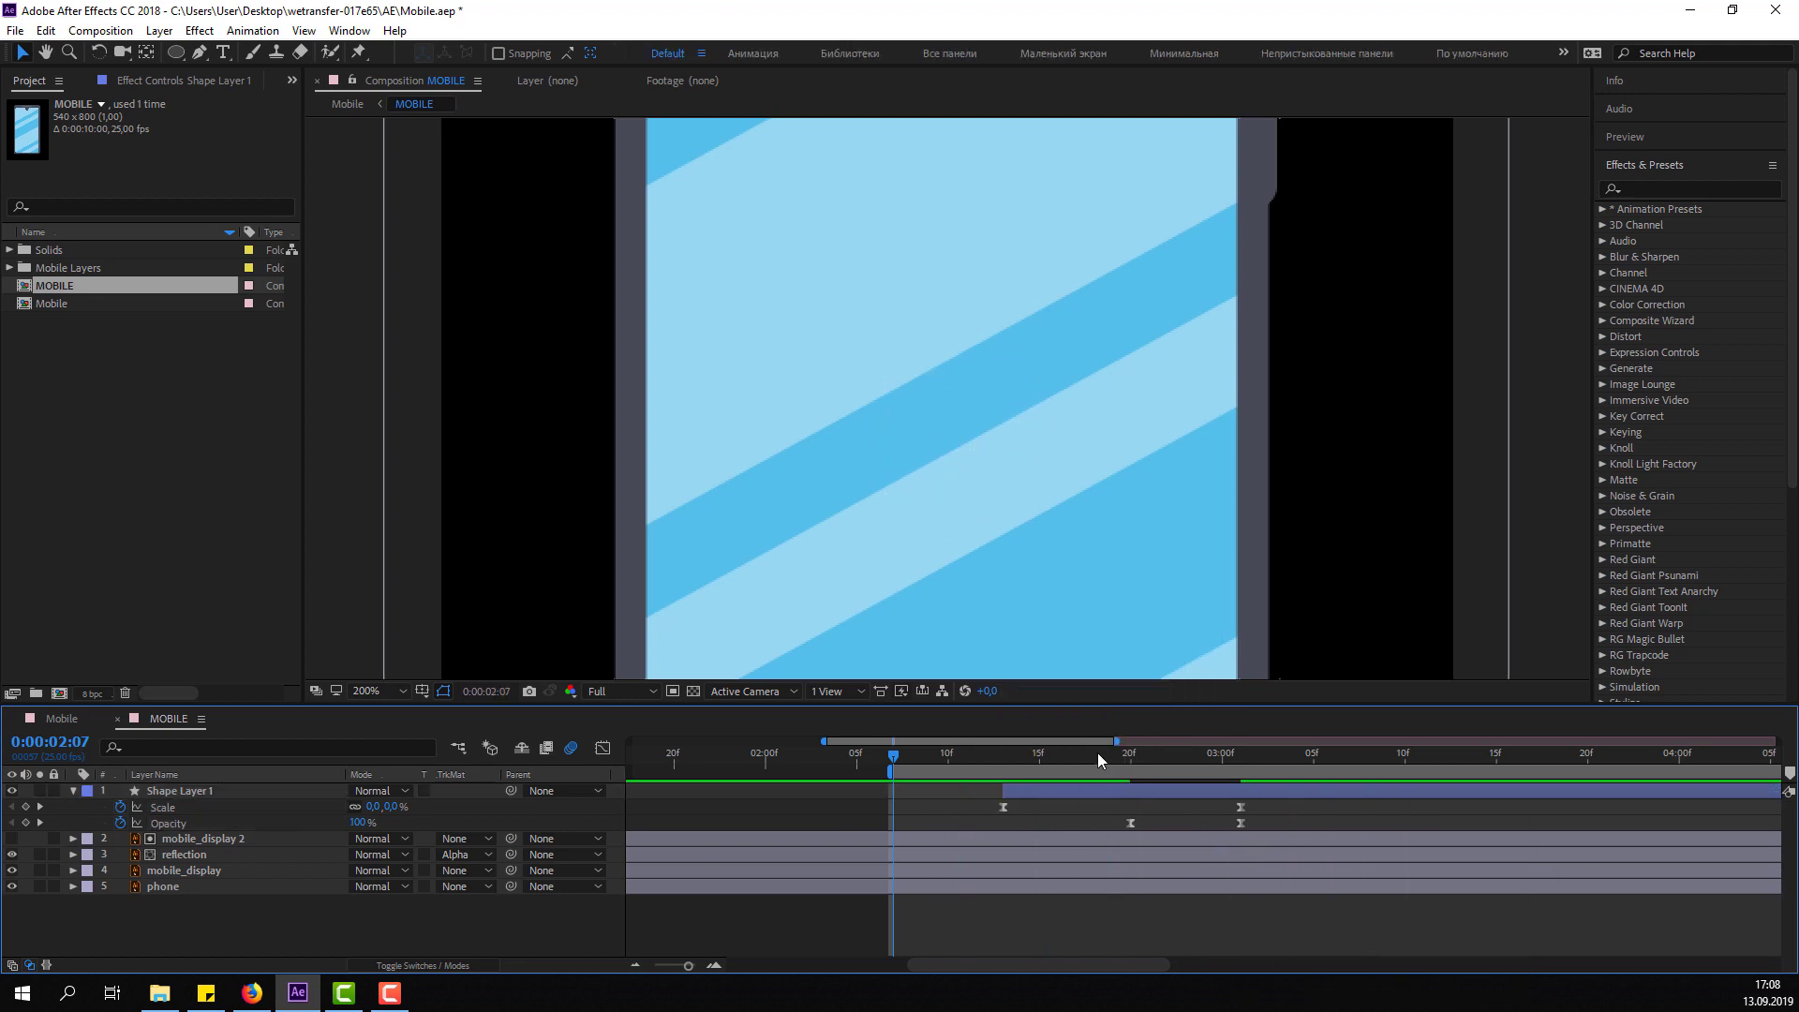
Split the ring layer at 0:00:03:01 and delete the leftover part.
left_click(1131, 755)
left_click_drag(1151, 756, 1241, 761)
left_click(1256, 791)
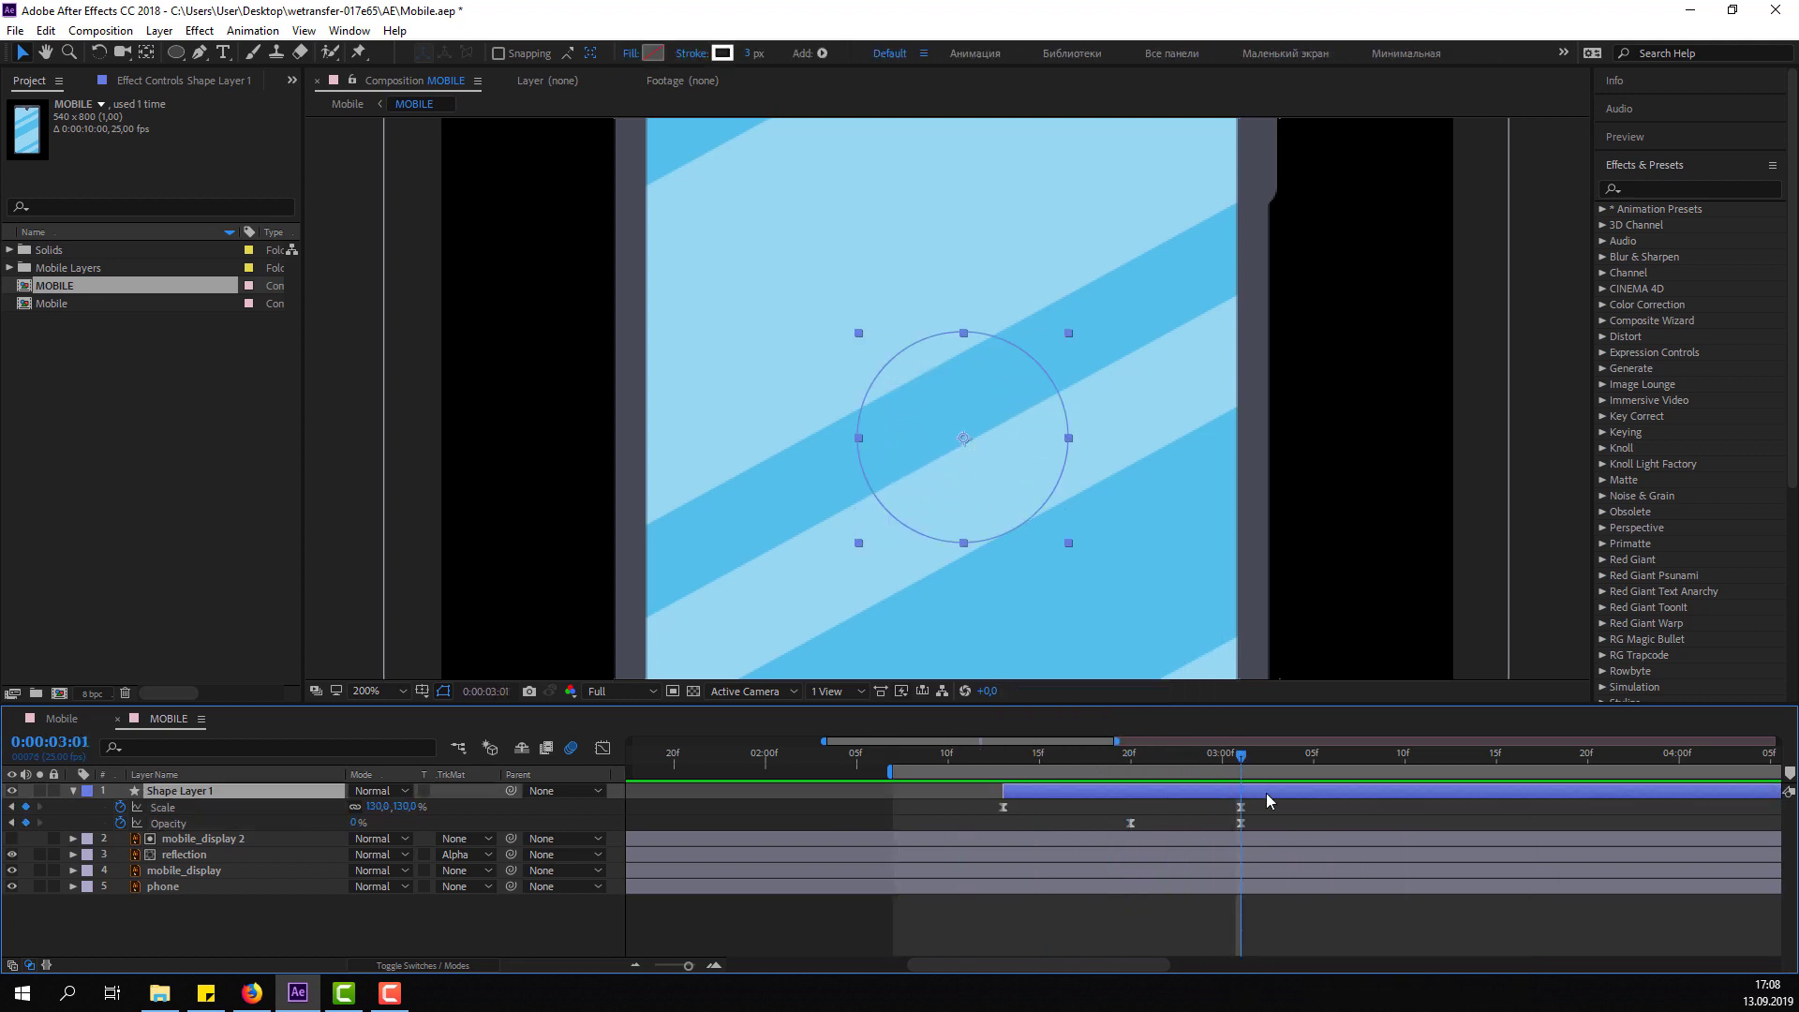
left_click(45, 30)
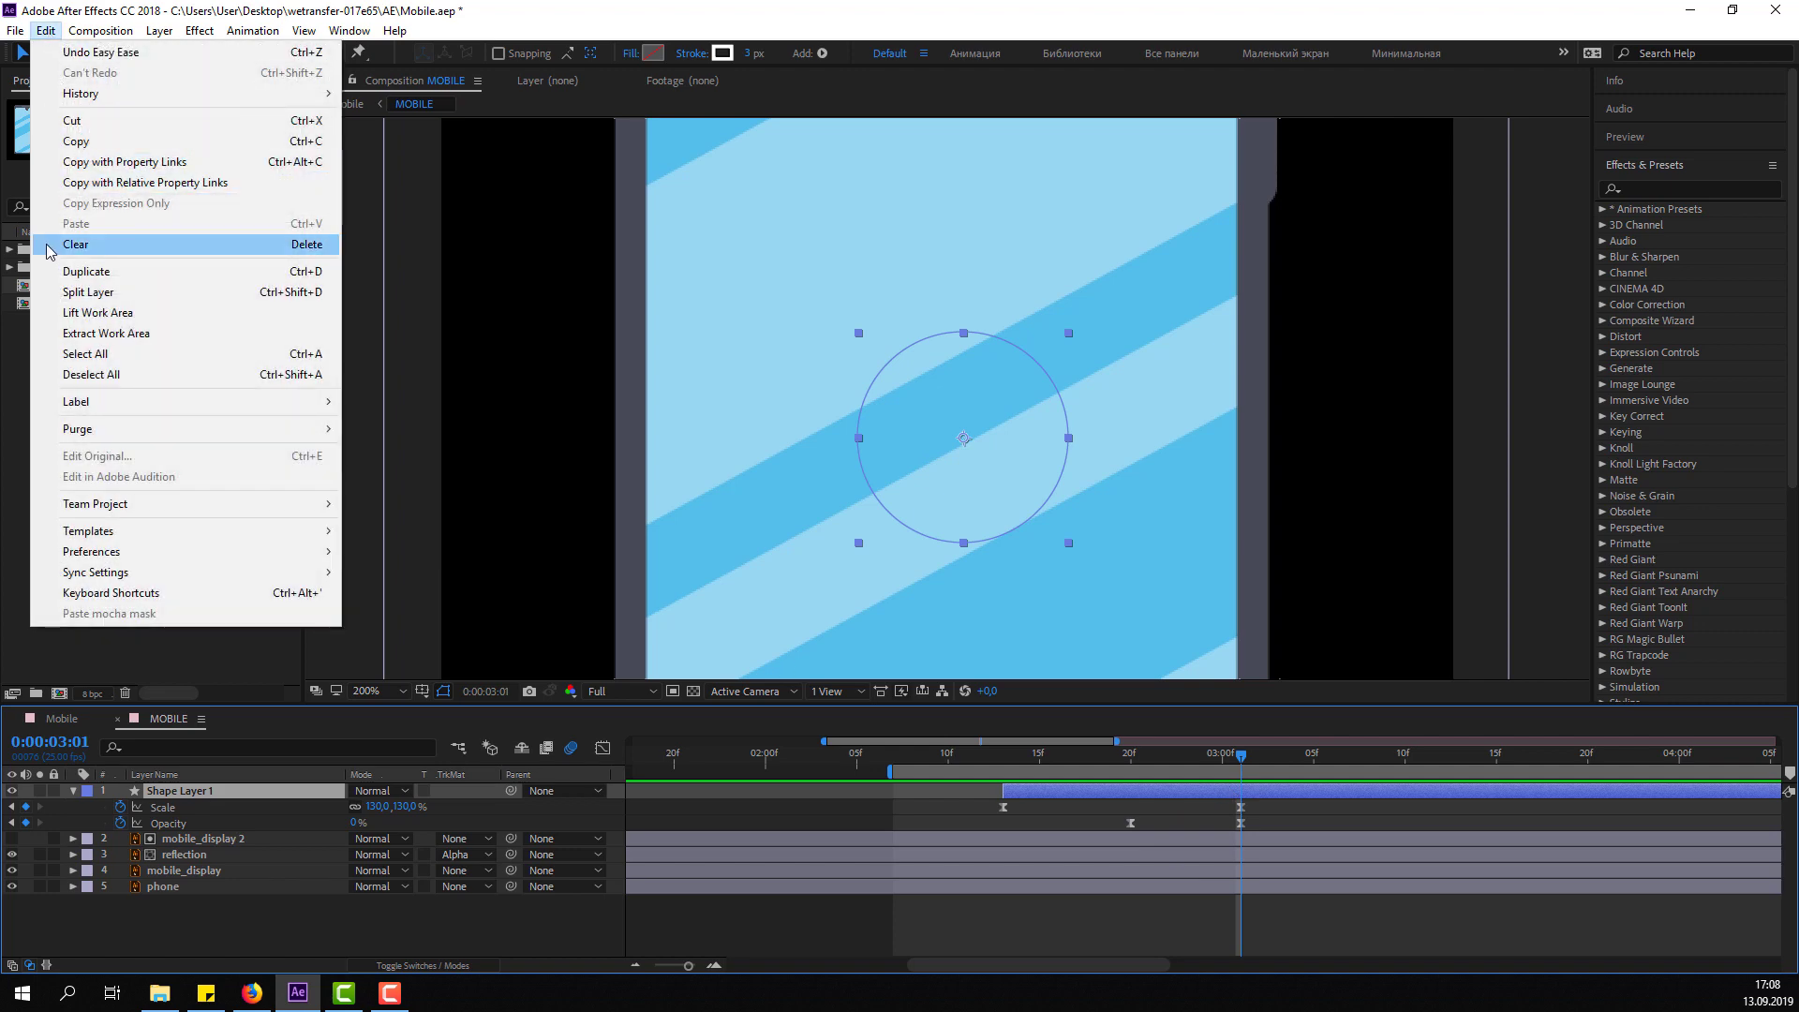
left_click(56, 293)
key("Delete")
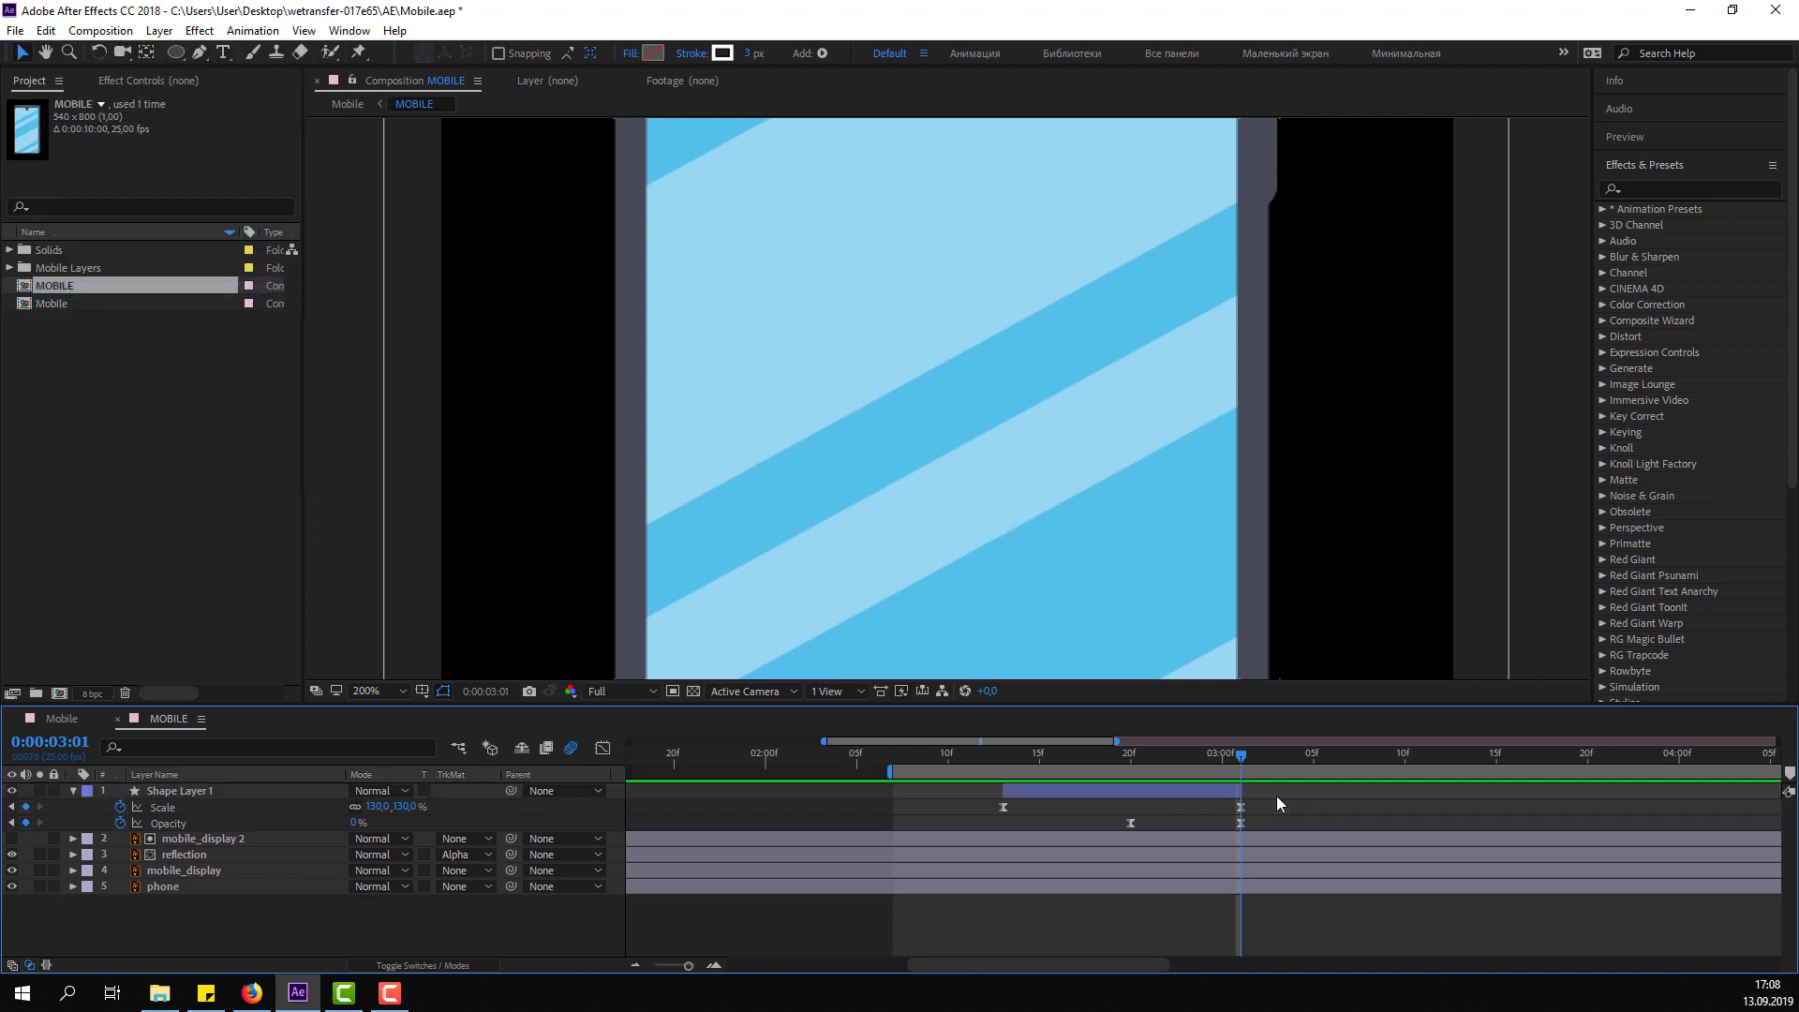
Duplicate the ring as Shape Layer 2 and offset it a few frames later.
scroll(782, 536, "down", 2)
left_click_drag(1036, 761, 1149, 761)
left_click(1102, 791)
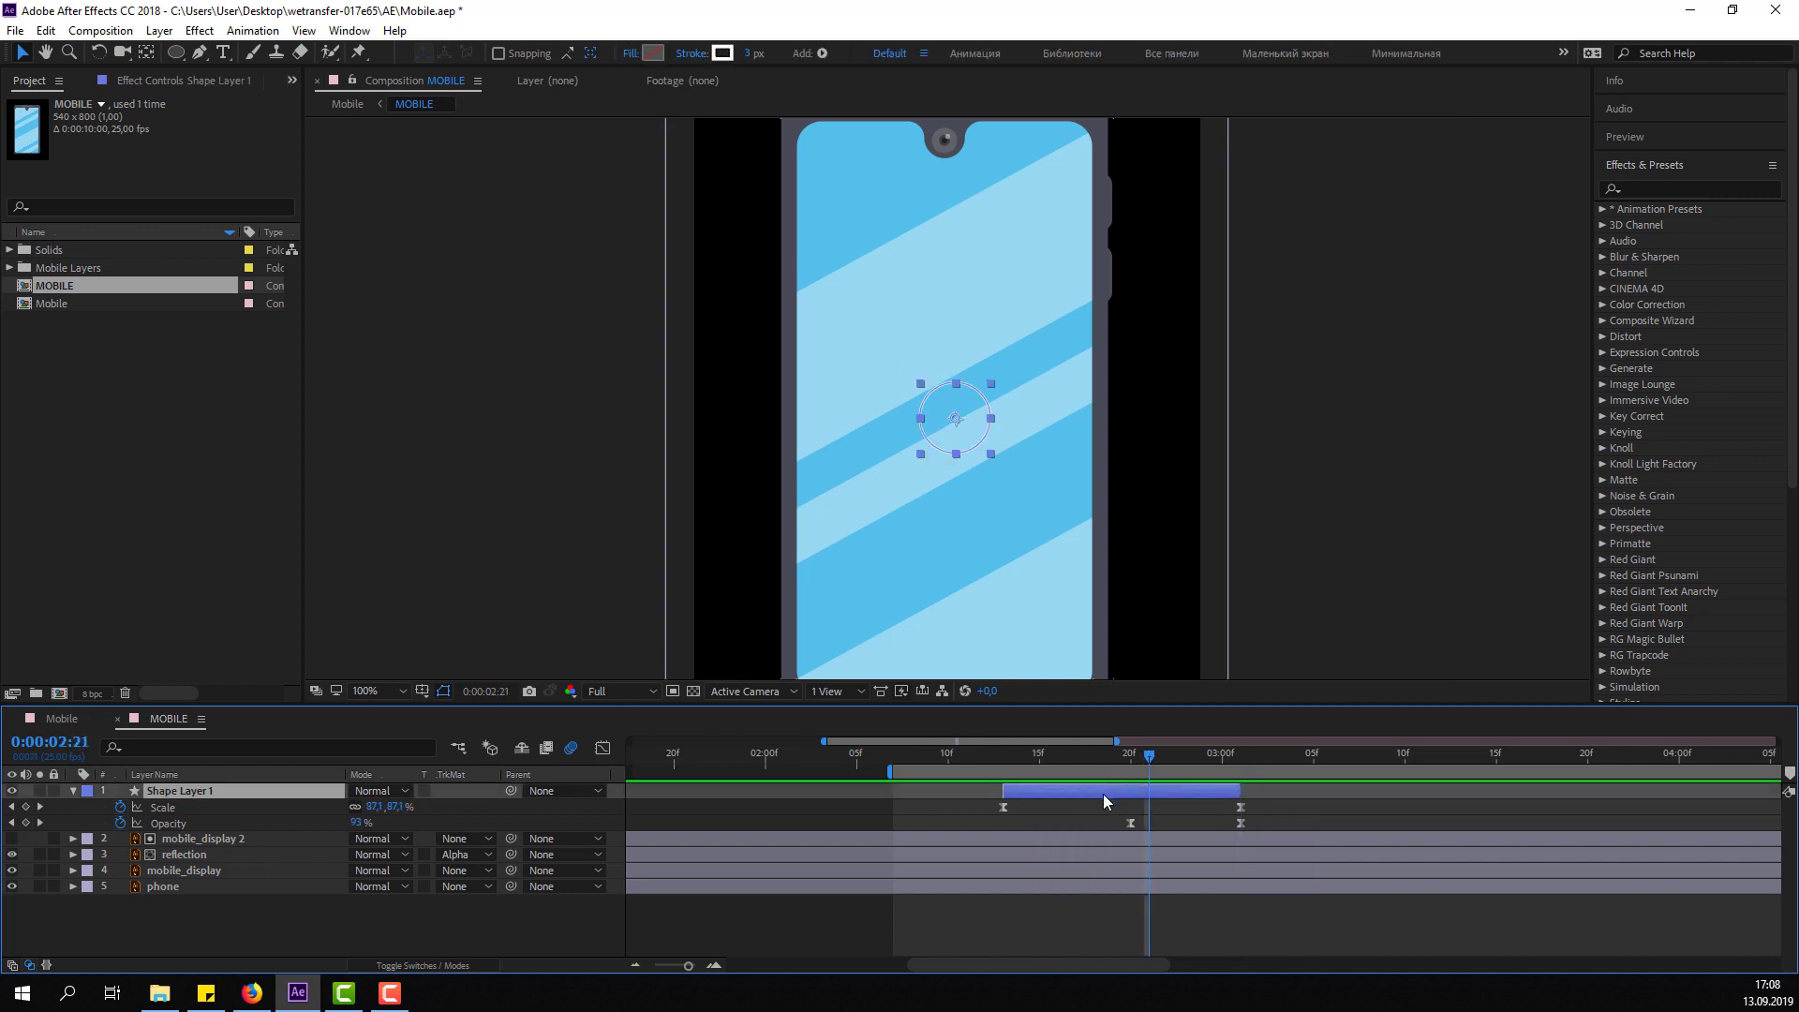
key("ctrl+d")
mouse_move(1026, 787)
left_mouse_down()
mouse_move(1089, 795)
mouse_move(1185, 755)
left_mouse_up()
Give duplicate ring Shape Layer 2 a 6 px outline and shift it two frames later.
left_click(954, 793)
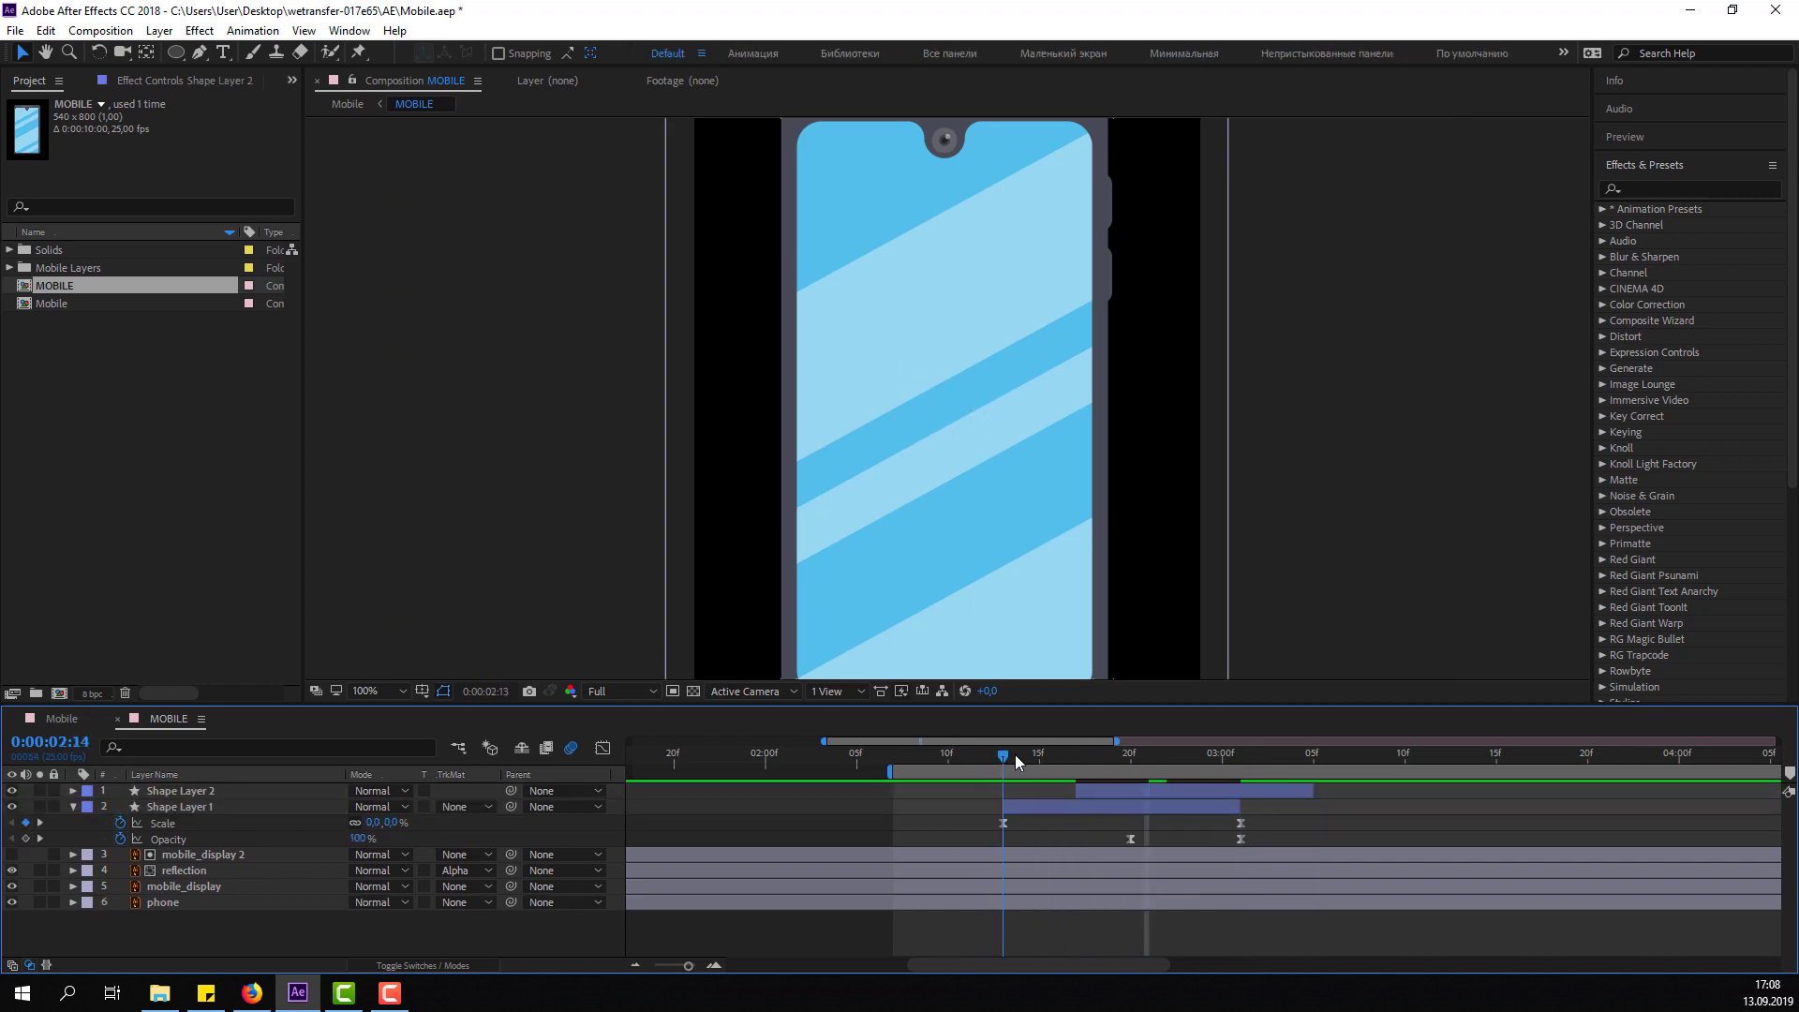
left_click(1090, 795)
left_click_drag(1090, 795, 1053, 794)
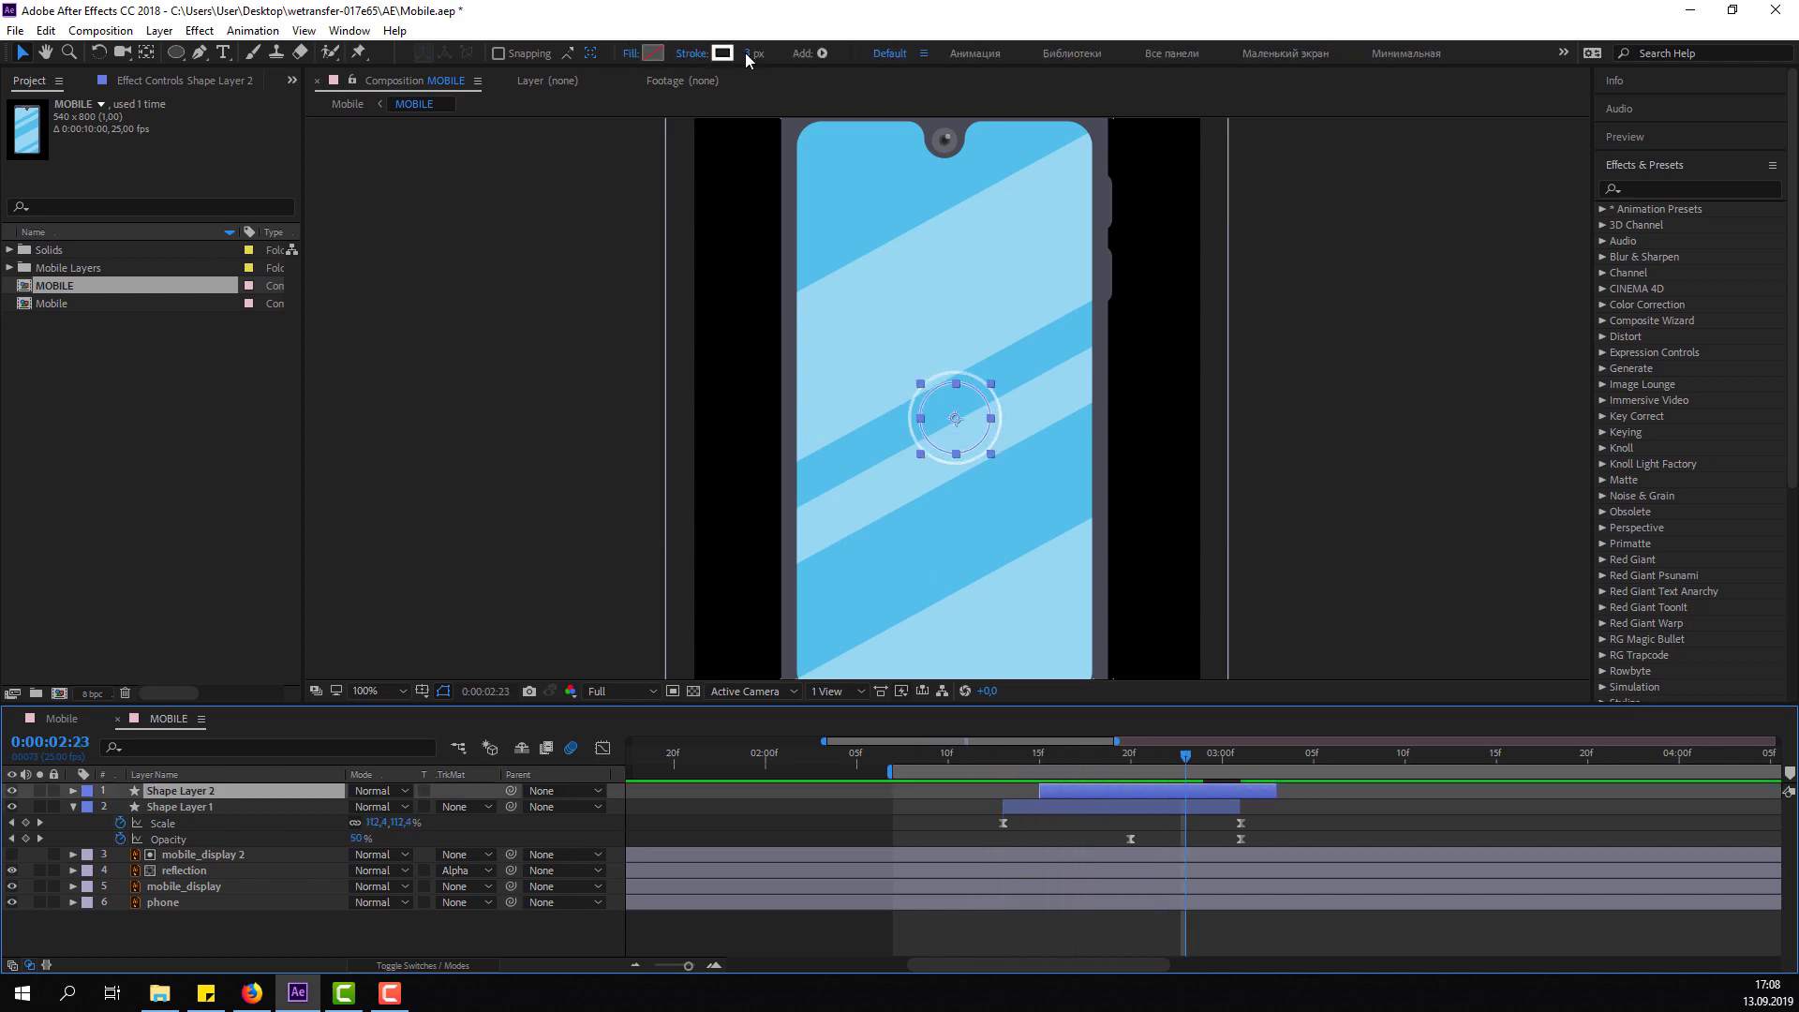
left_click(1373, 831)
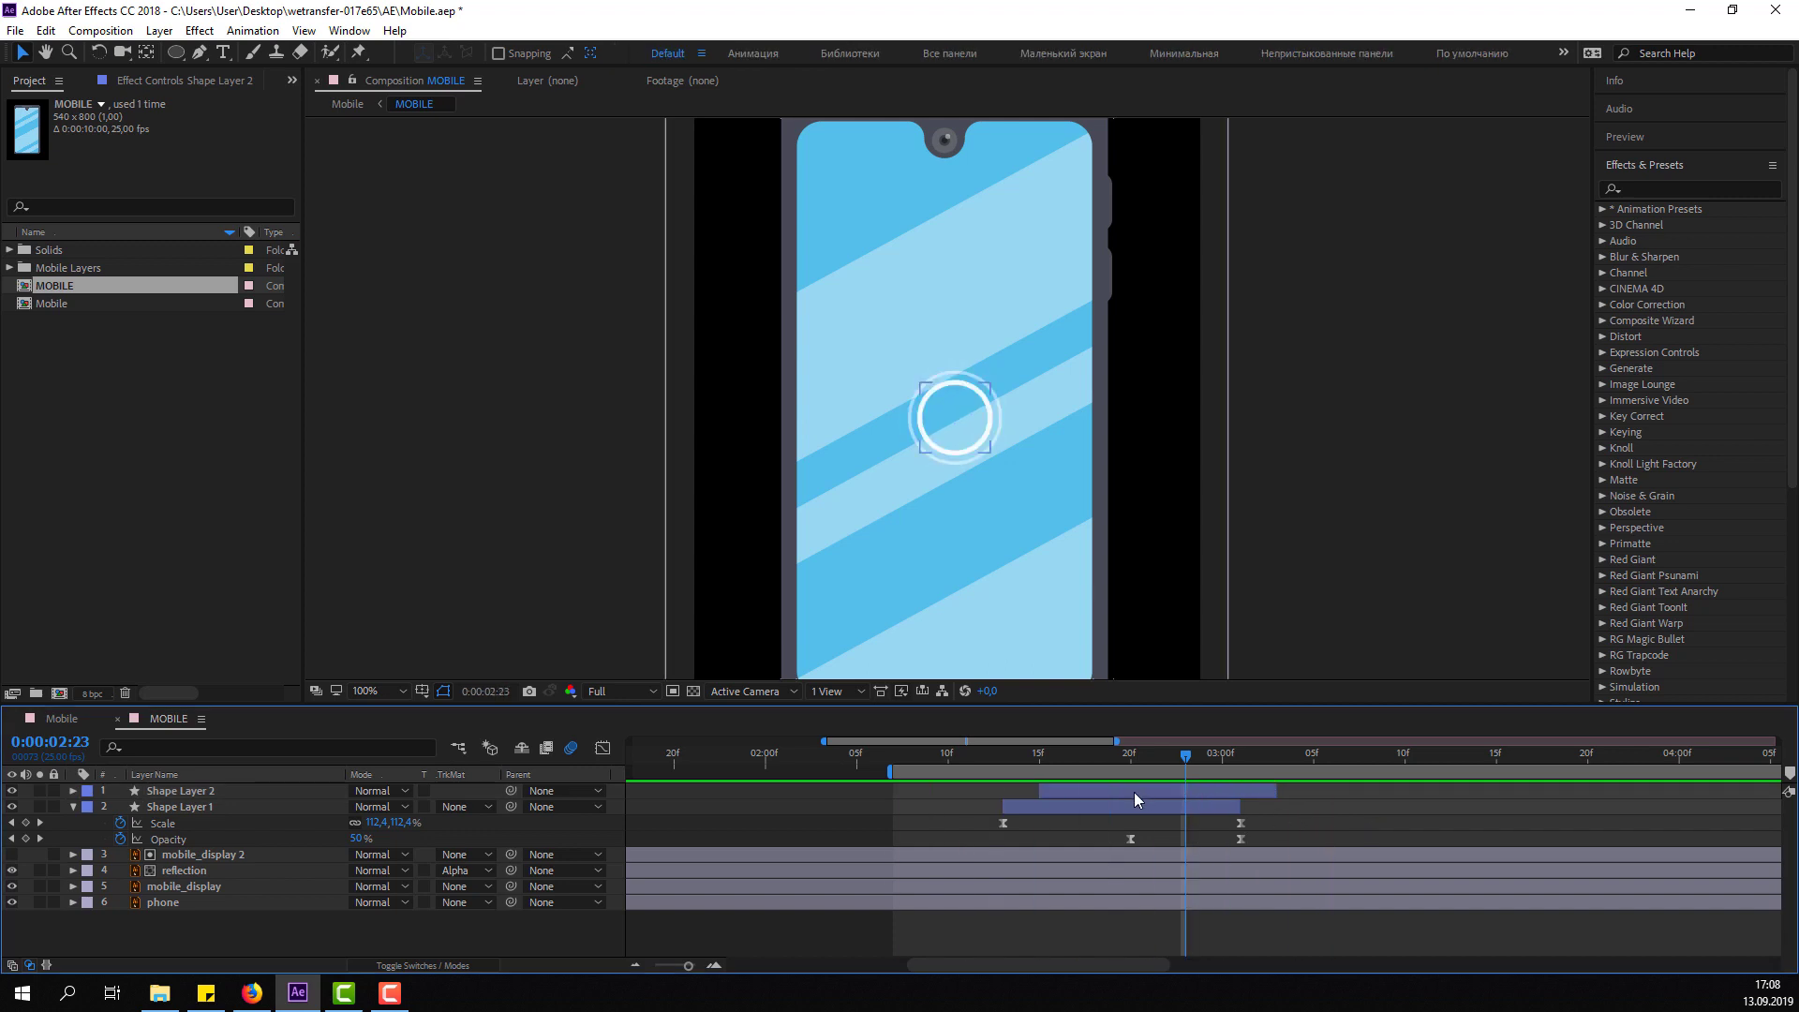
left_click(1085, 792)
left_click(747, 55)
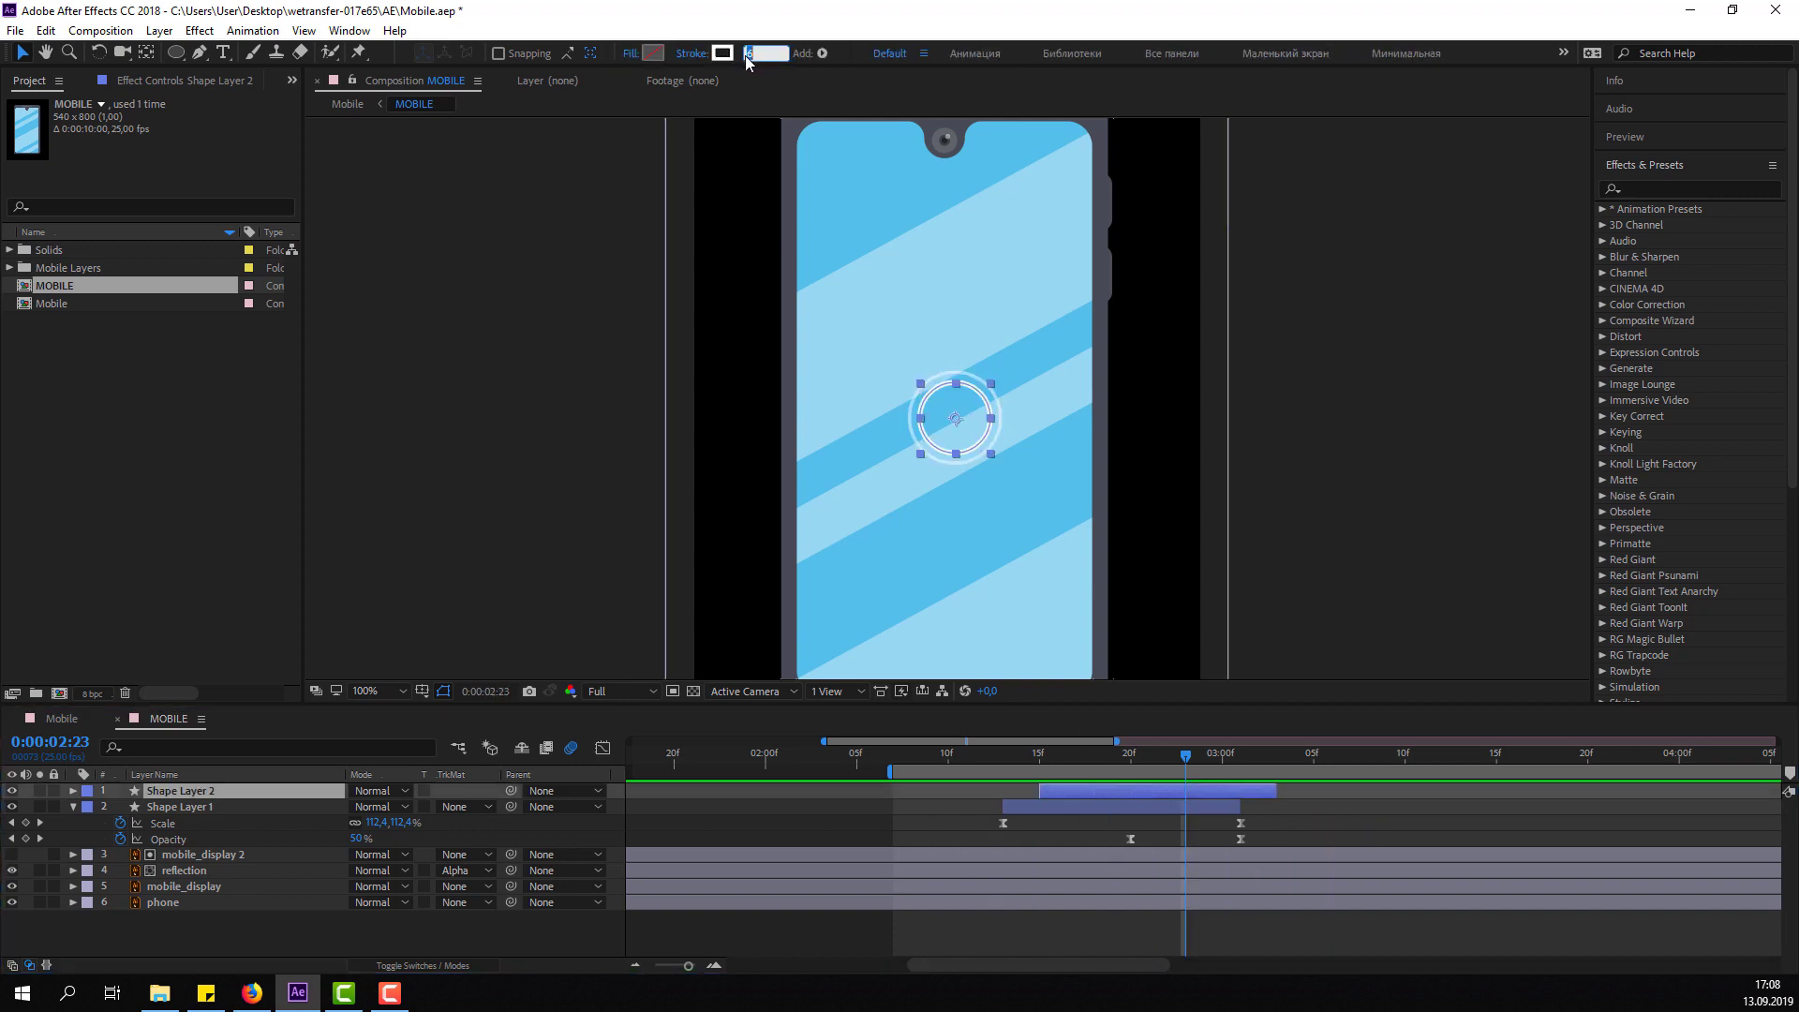
left_click(1274, 821)
left_click_drag(1096, 791, 1133, 791)
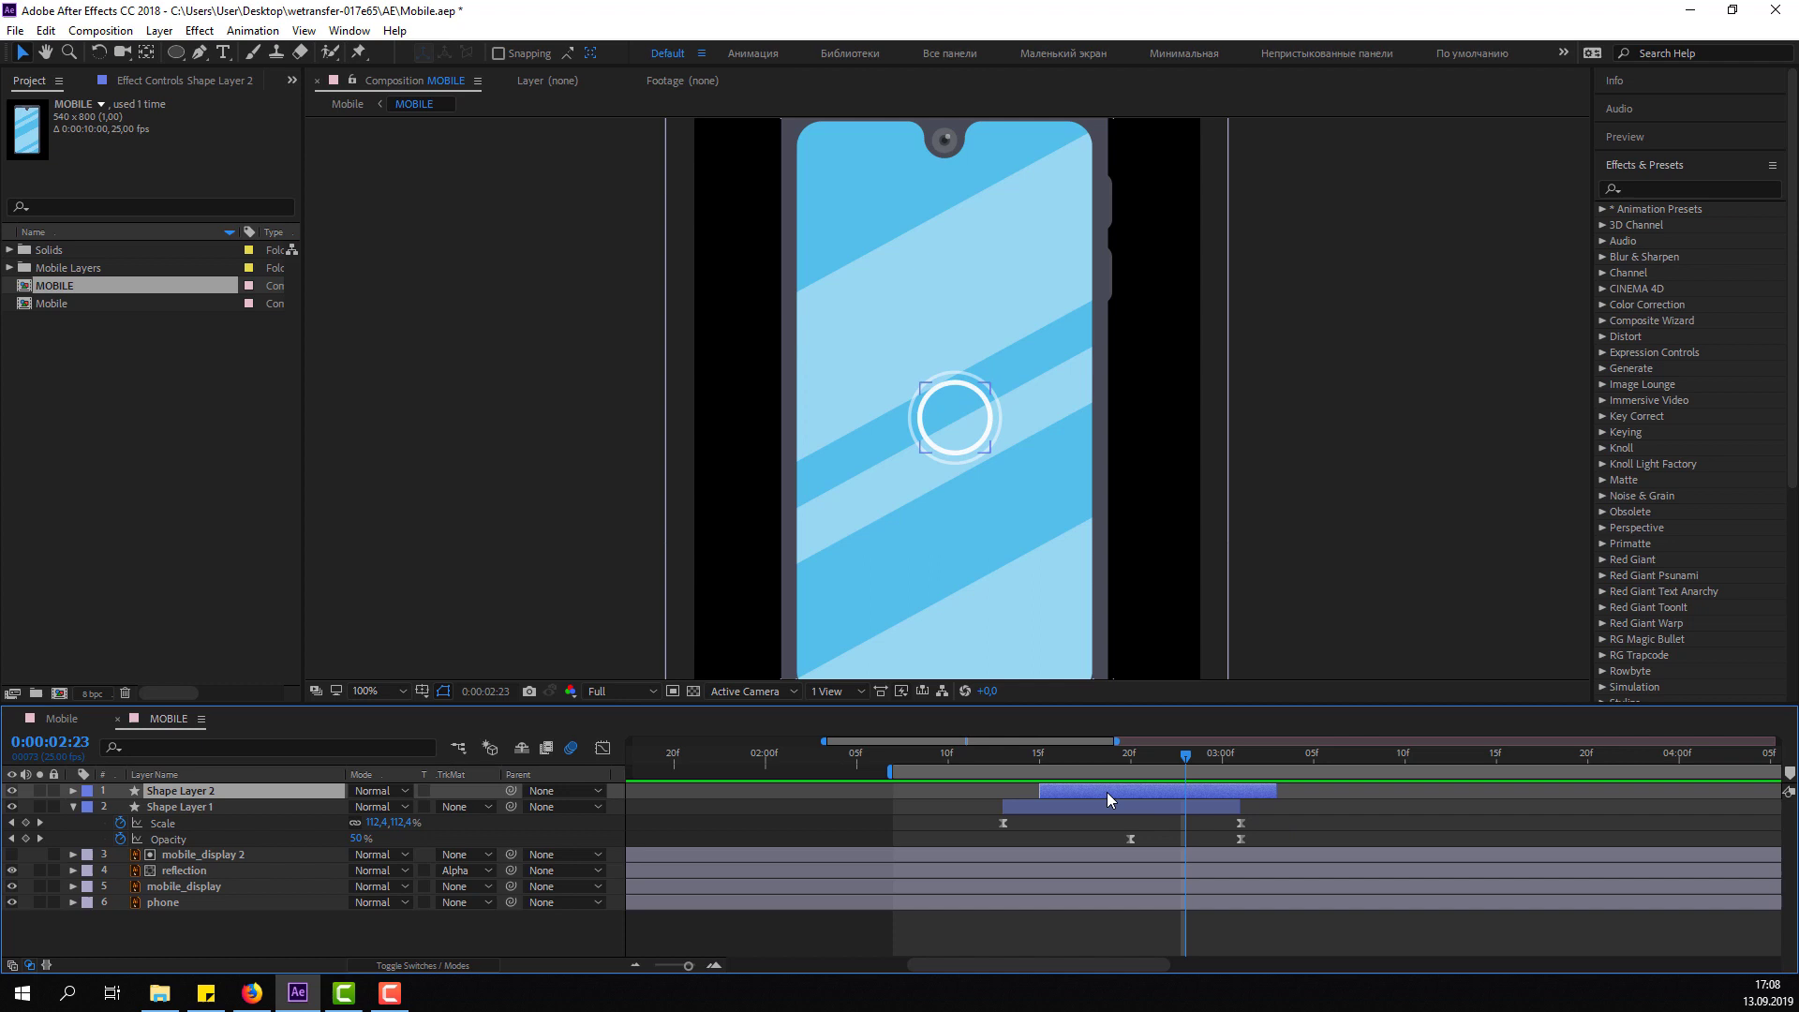
left_click(1391, 823)
Duplicate Shape Layer 2 into Shape Layer 3, stagger both later, then scrub the Mobile composition.
left_click(1210, 789)
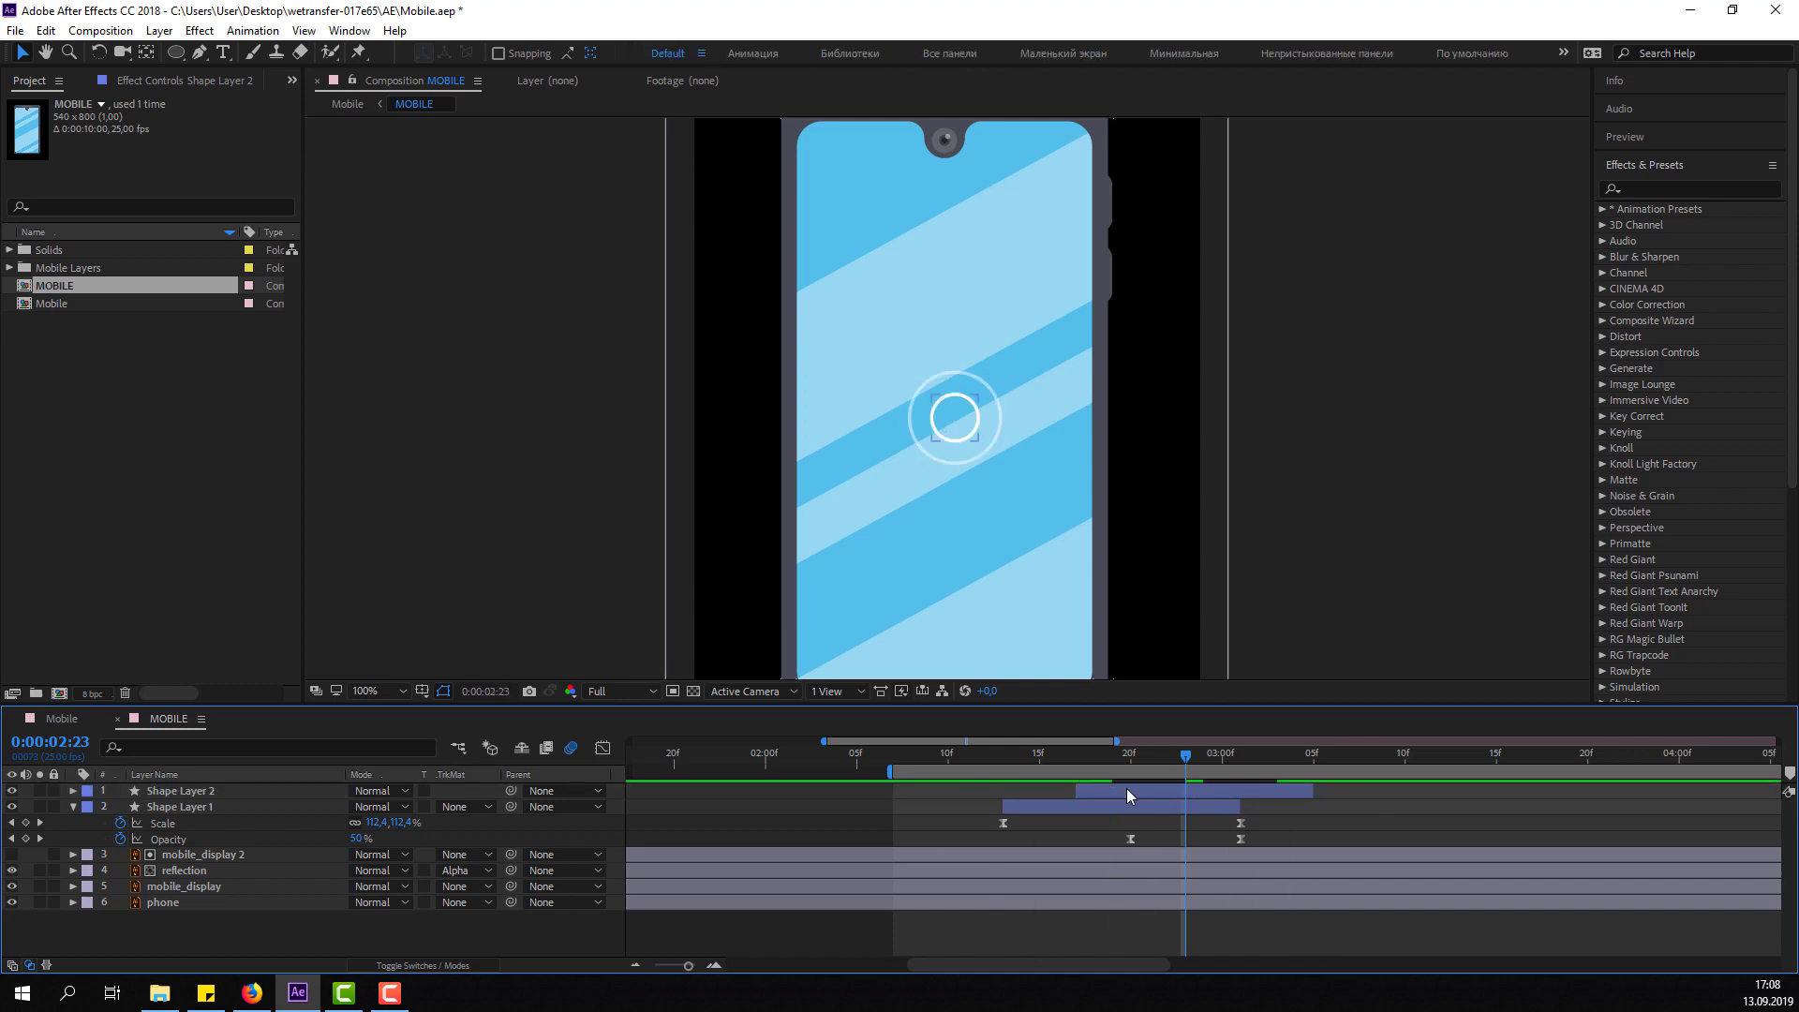
key("ctrl+d")
left_click_drag(1106, 793, 1182, 799)
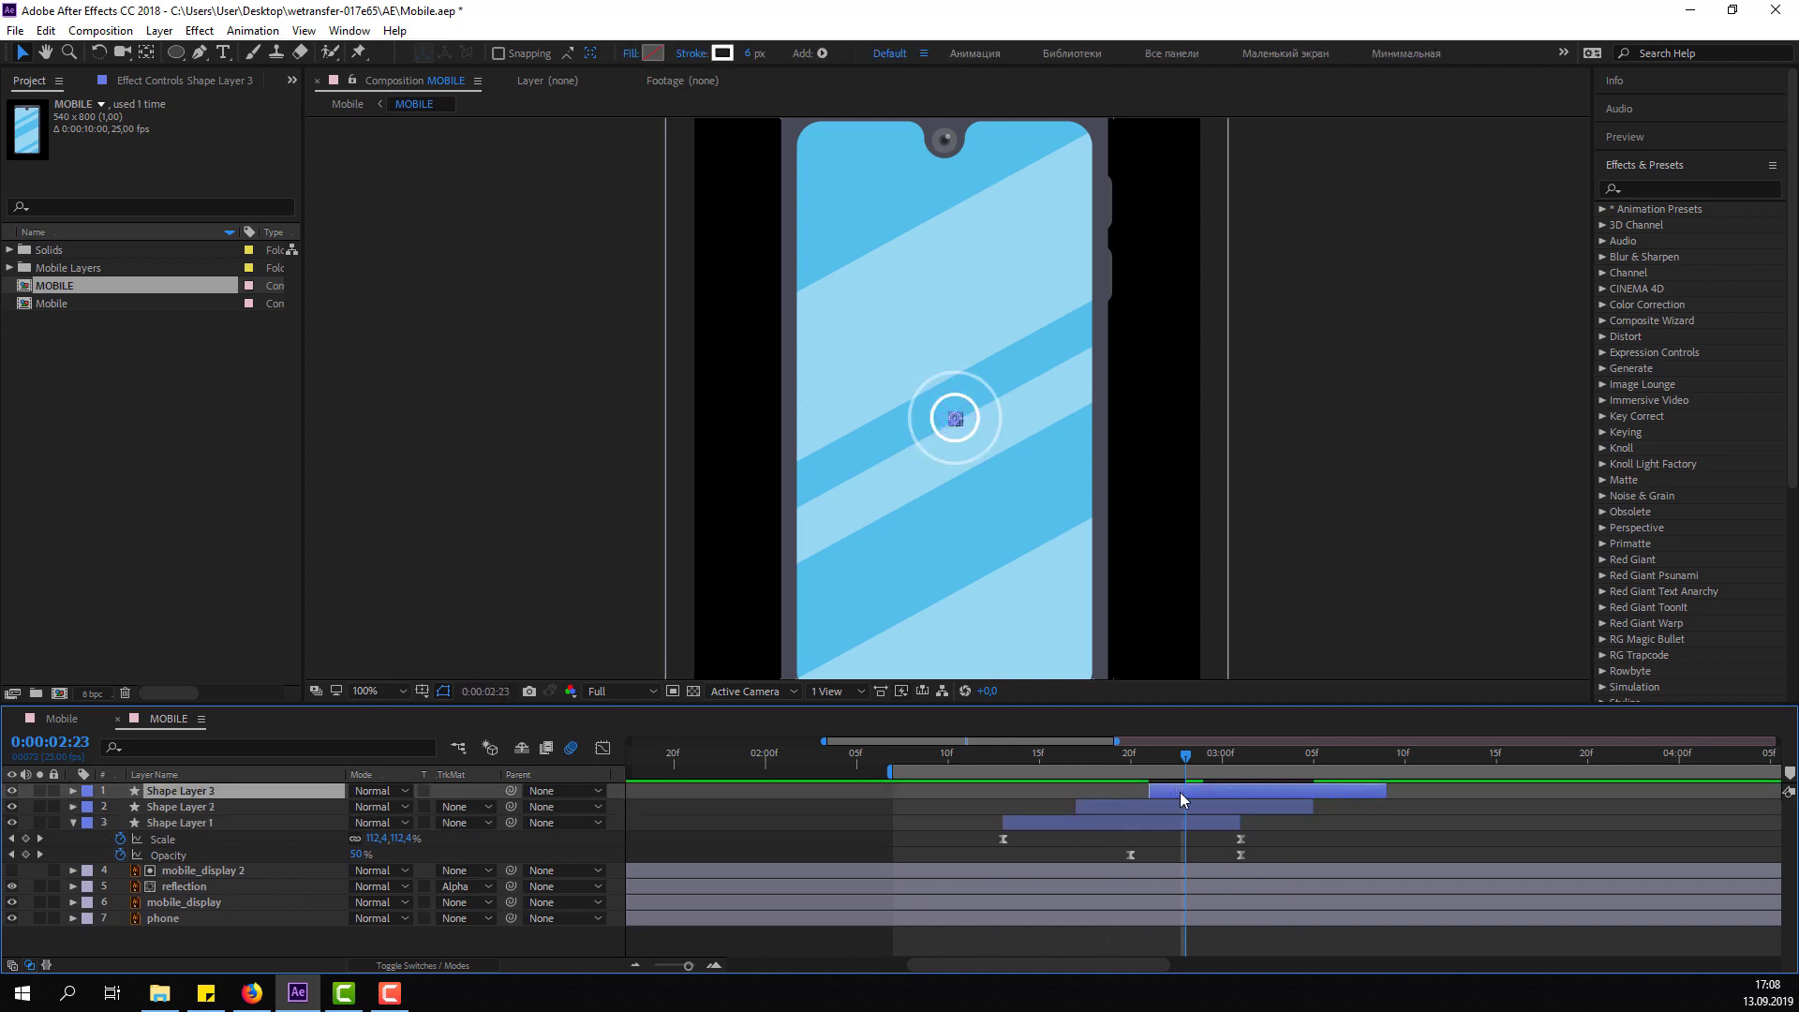
left_click(749, 54)
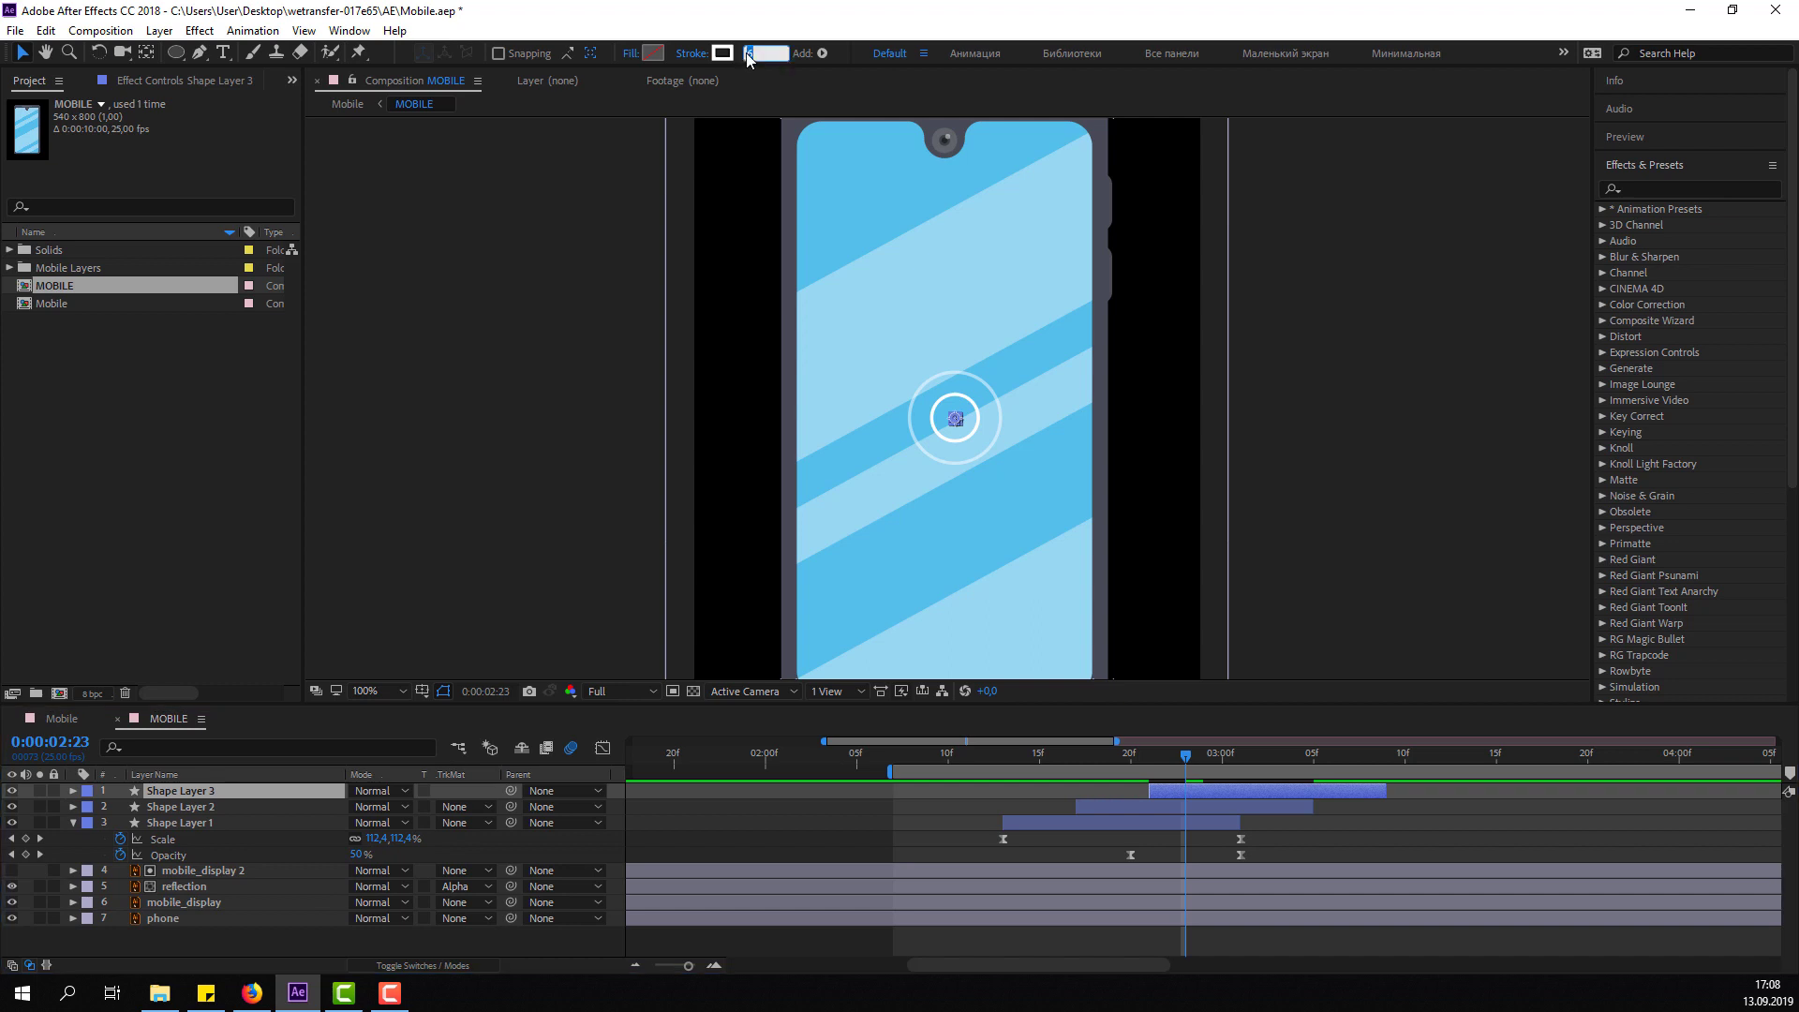
type("2")
left_click(1431, 844)
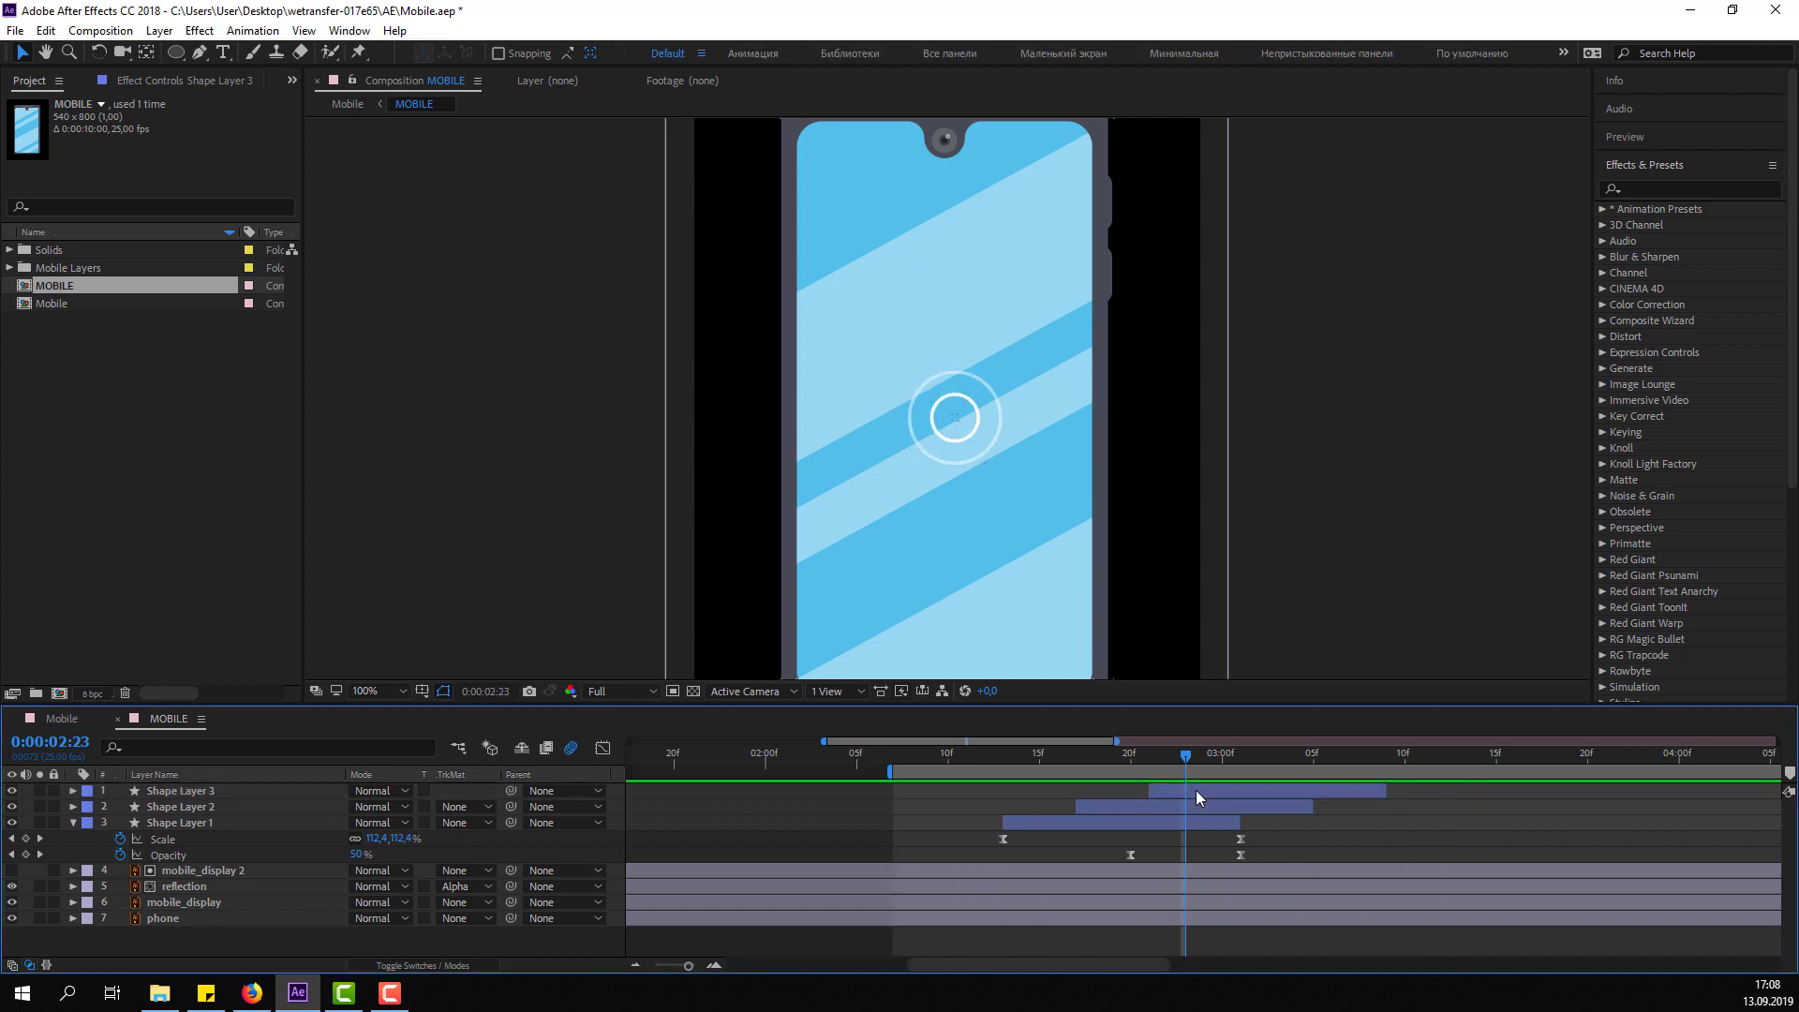
mouse_move(1200, 797)
left_mouse_down()
mouse_move(1236, 798)
mouse_move(1158, 807)
left_mouse_up()
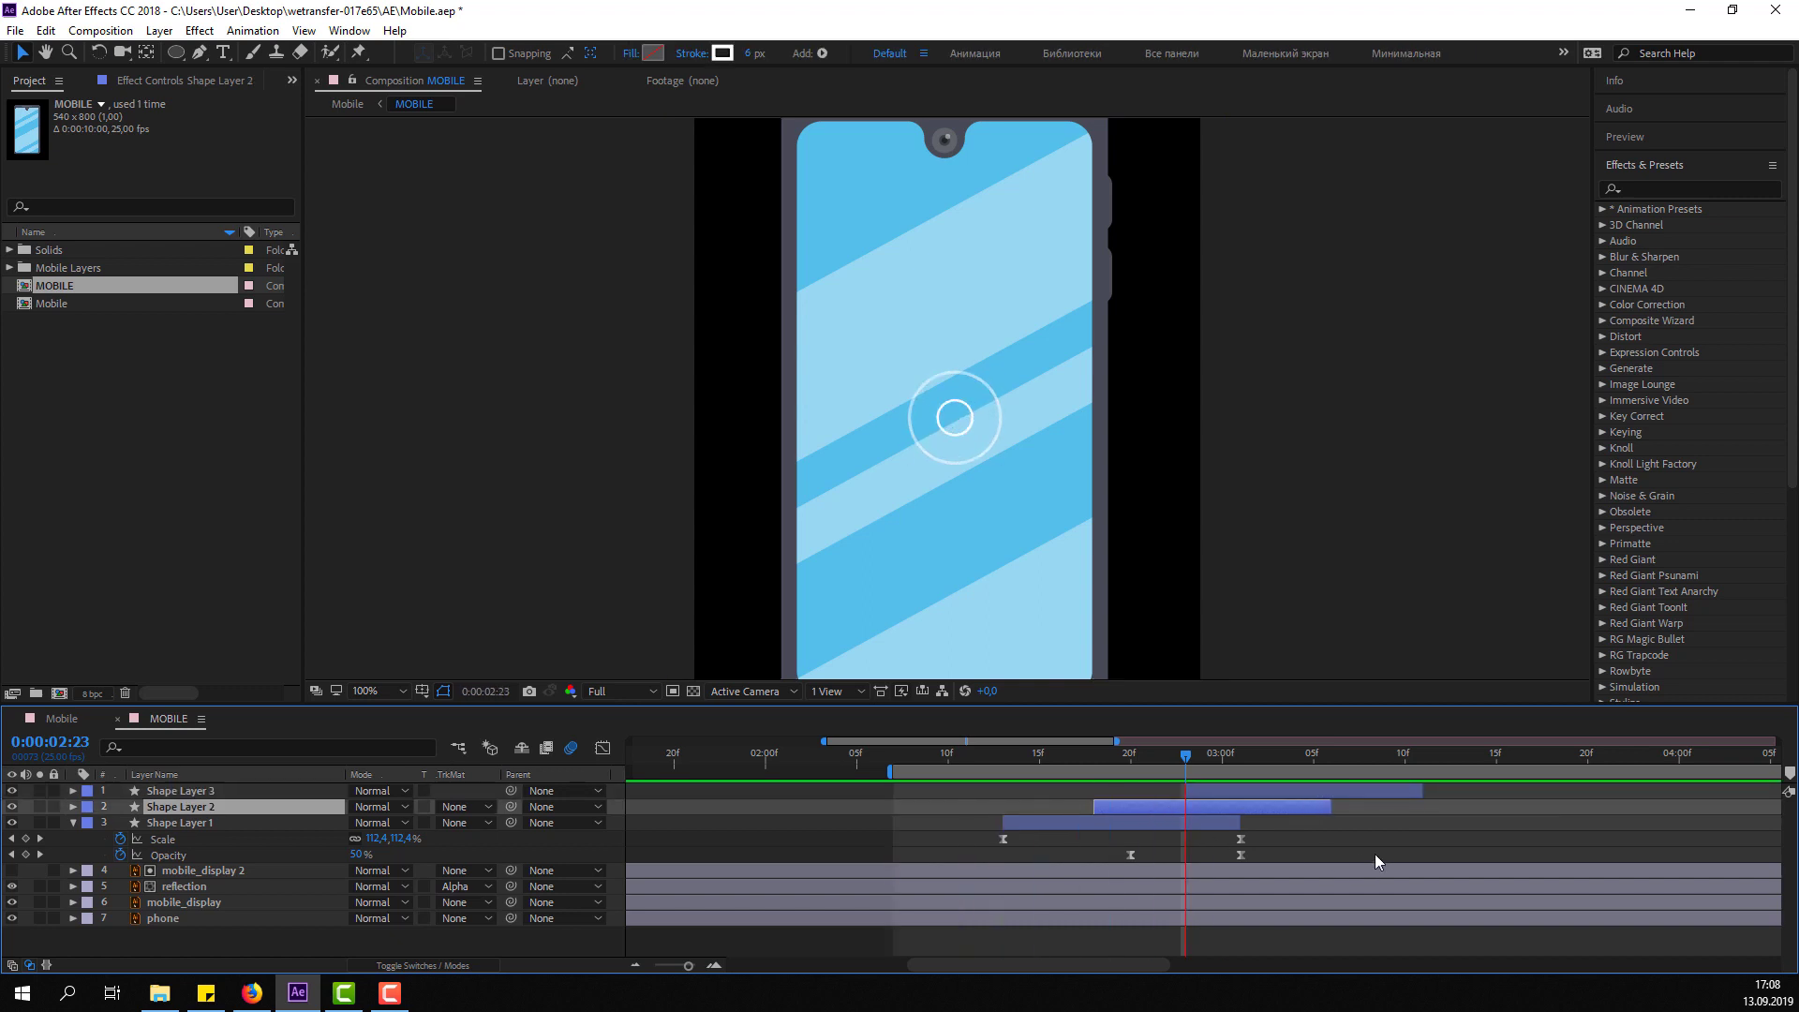
left_click(62, 718)
mouse_move(888, 754)
left_mouse_down()
mouse_move(1018, 757)
mouse_move(924, 756)
mouse_move(944, 750)
left_mouse_up()
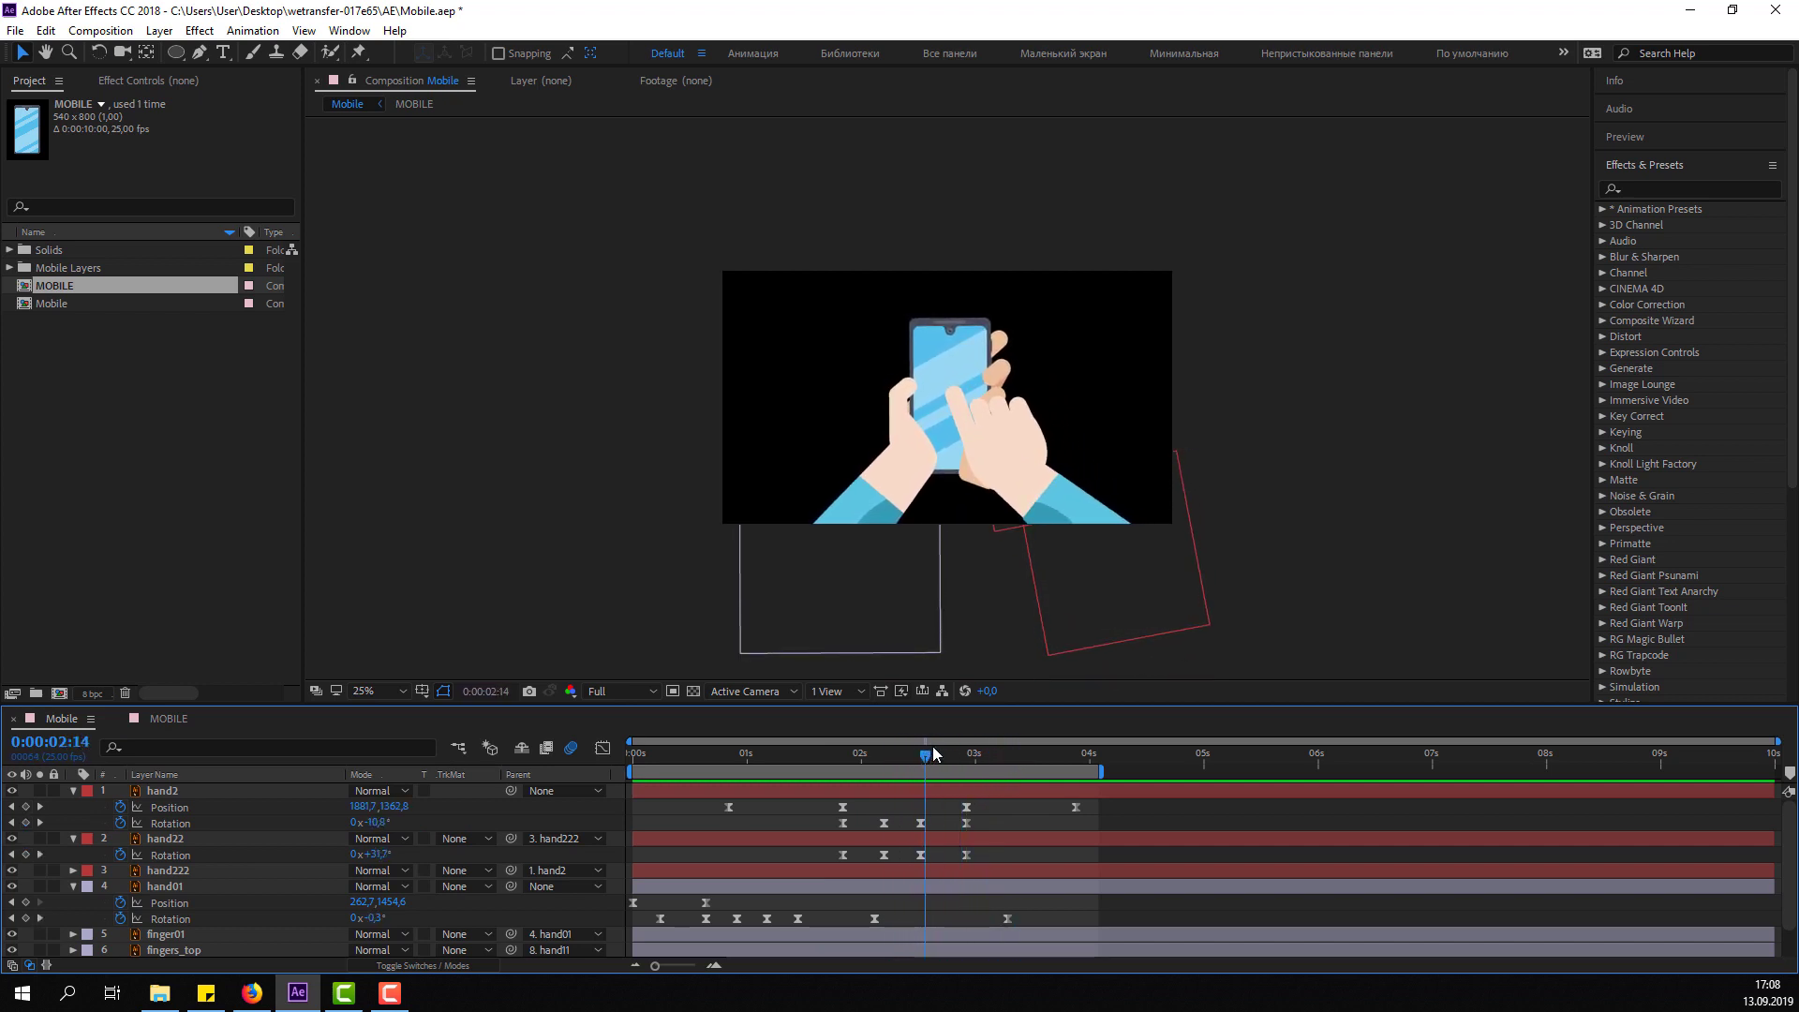
In MOBILE, select Shape Layers 1–3 and move the ripple circles slightly up on the screen.
left_click(178, 718)
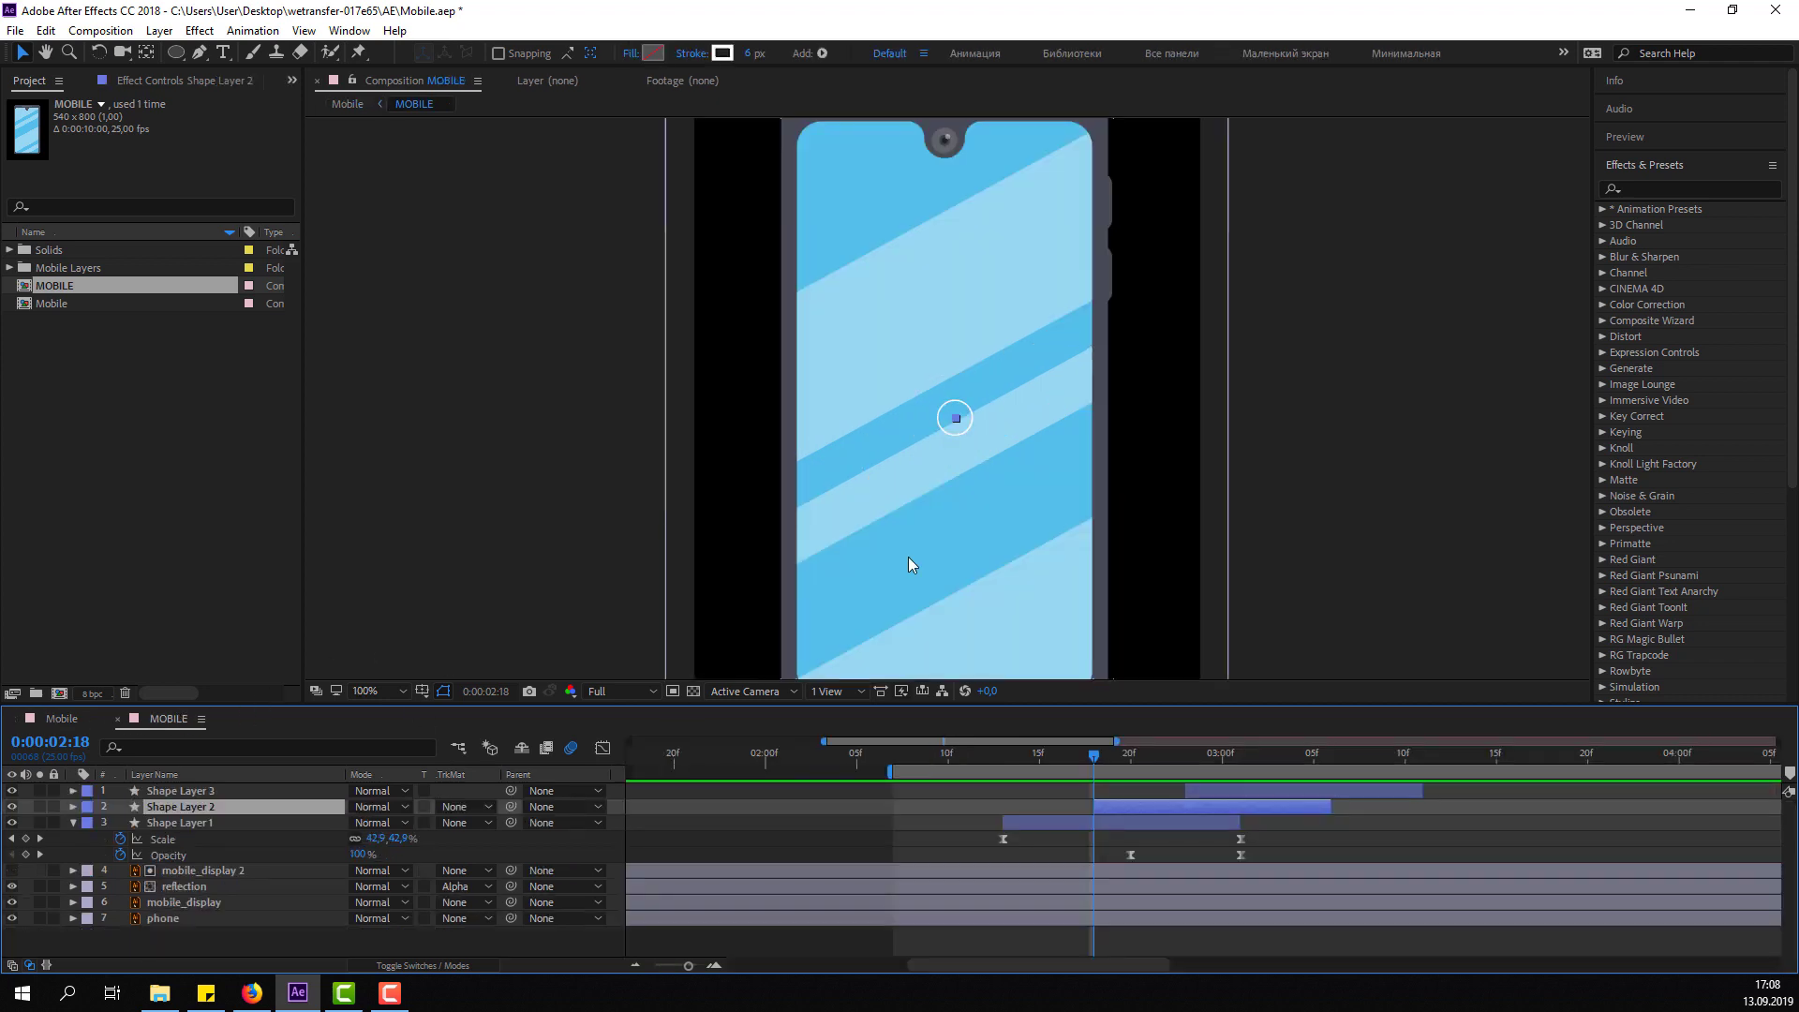
left_click(1155, 821, "shift")
left_click(1216, 795, "shift")
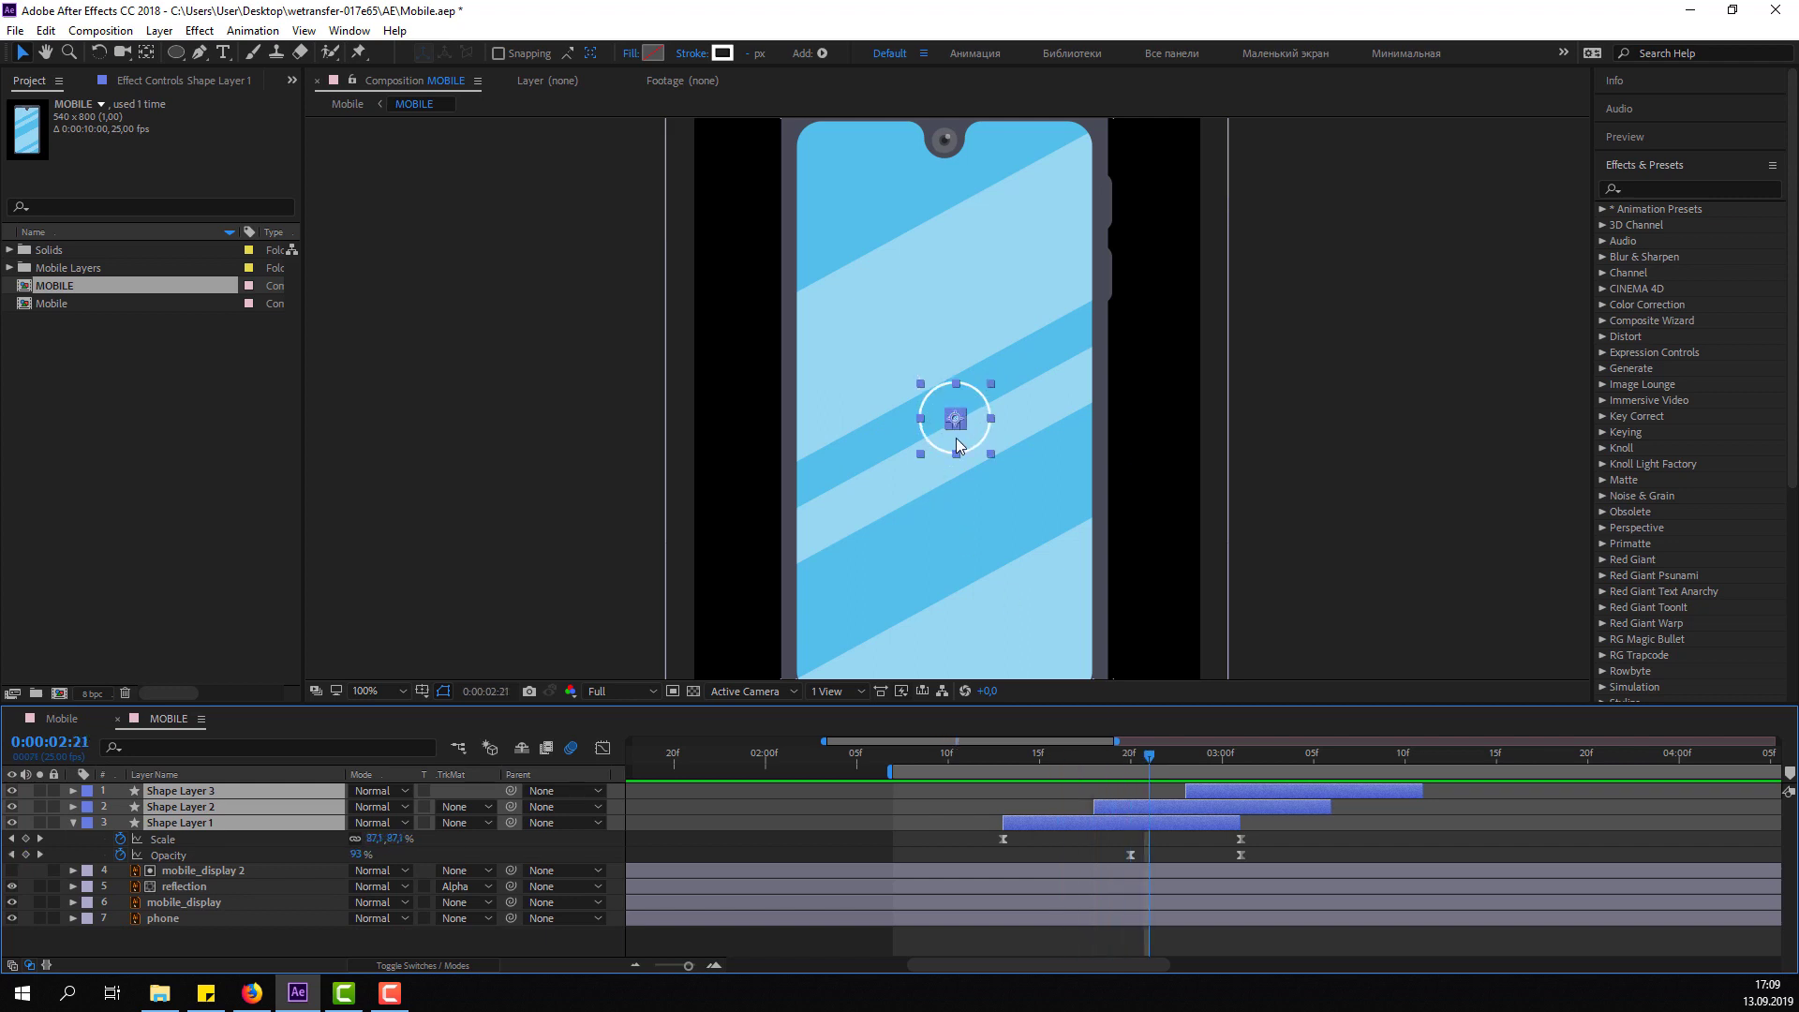
left_click_drag(958, 446, 958, 411)
Scrub the Mobile composition to about 0:00:03:11 and preview the tap.
left_click(61, 718)
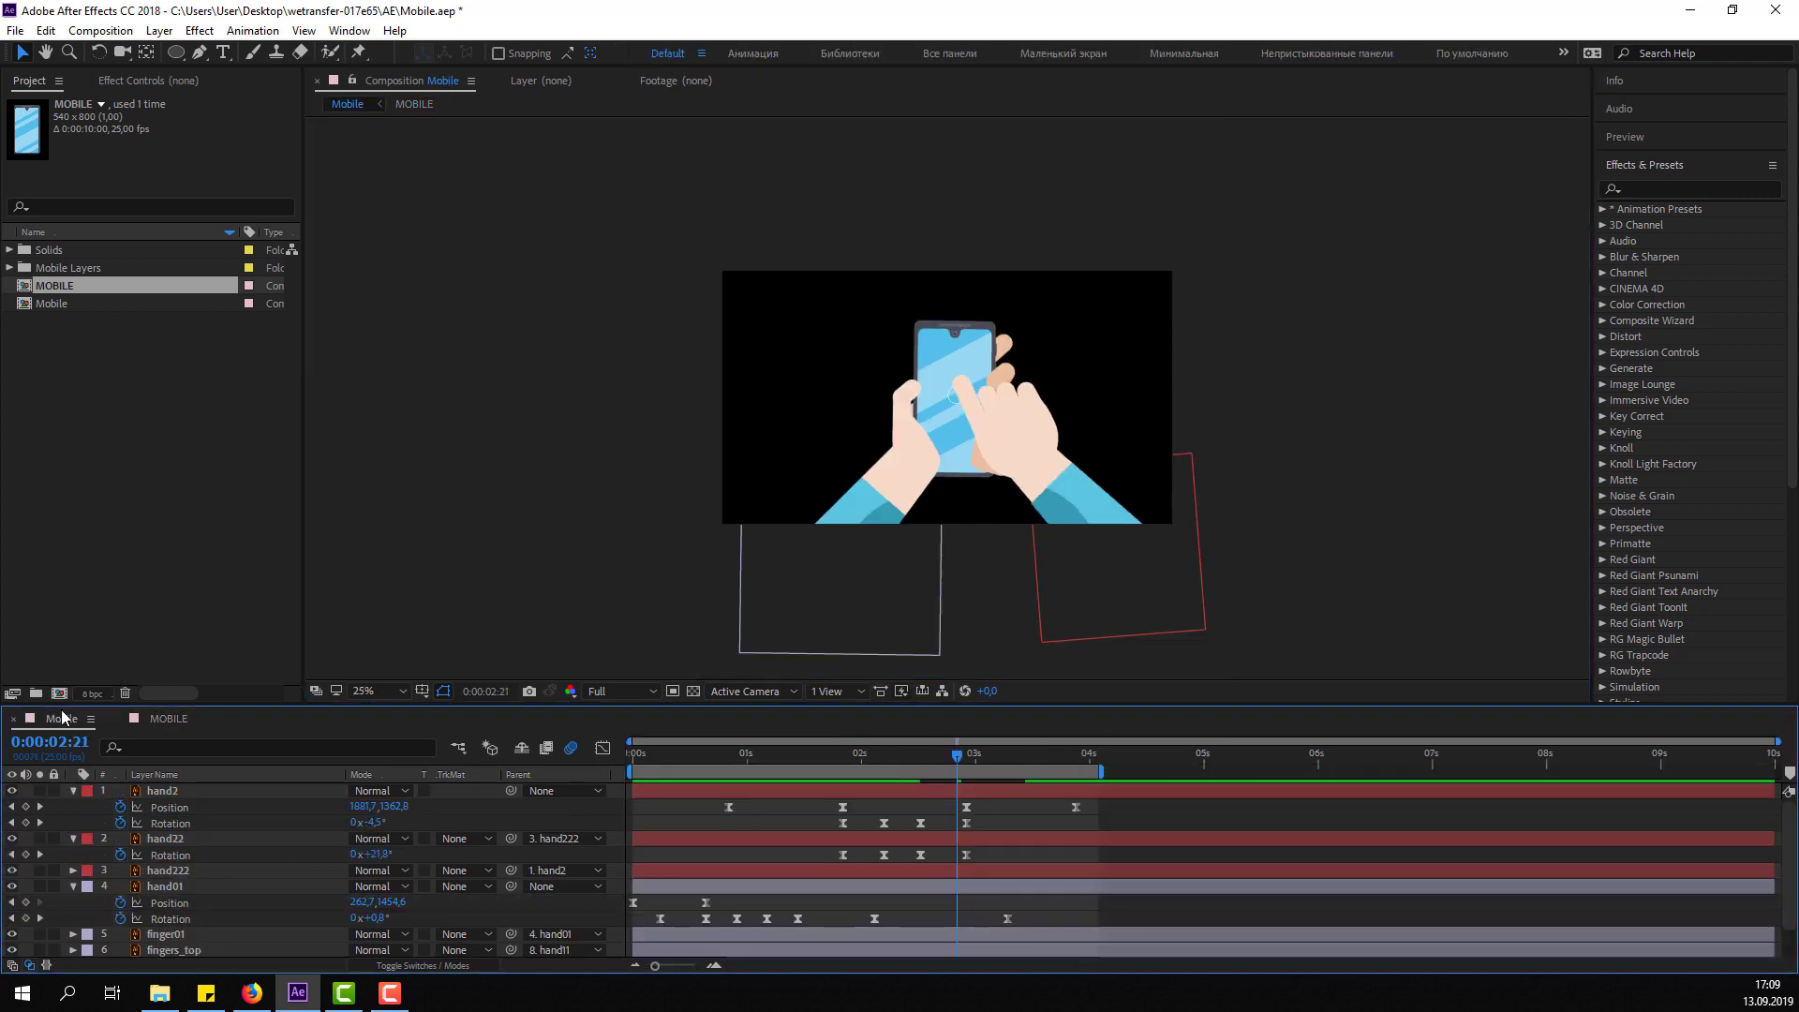
left_click_drag(908, 756, 1031, 770)
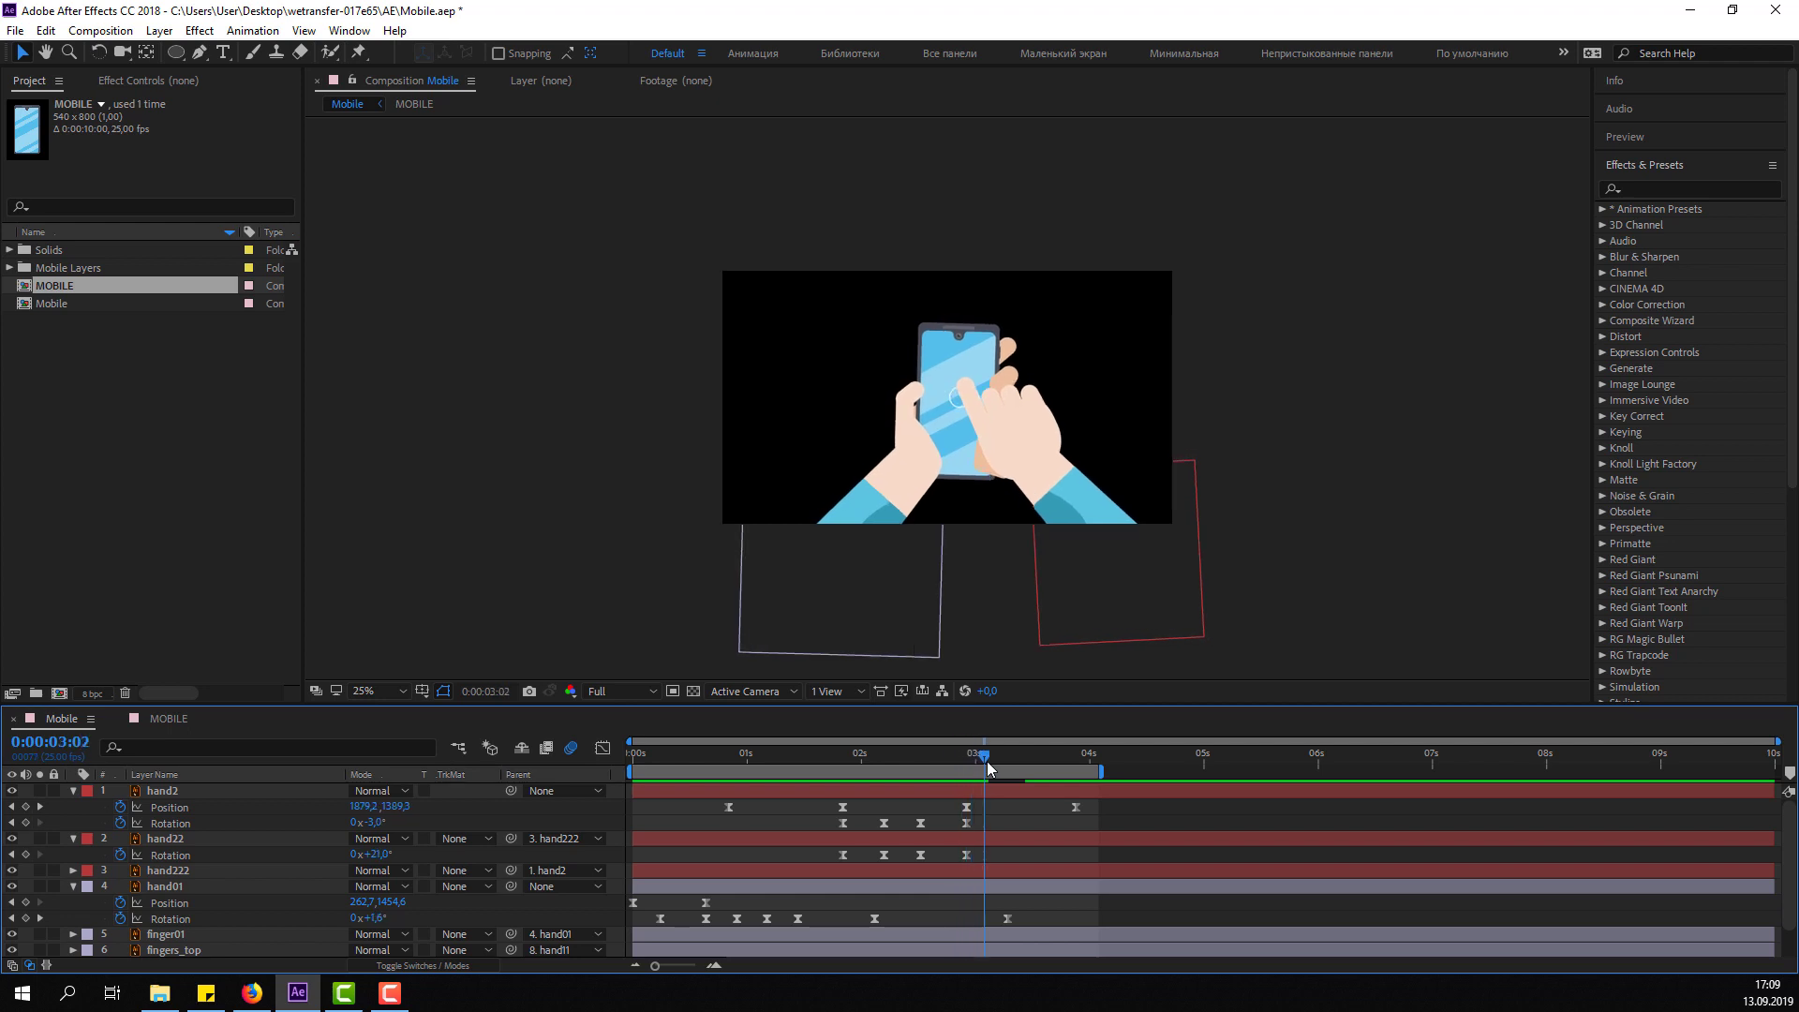
key("space")
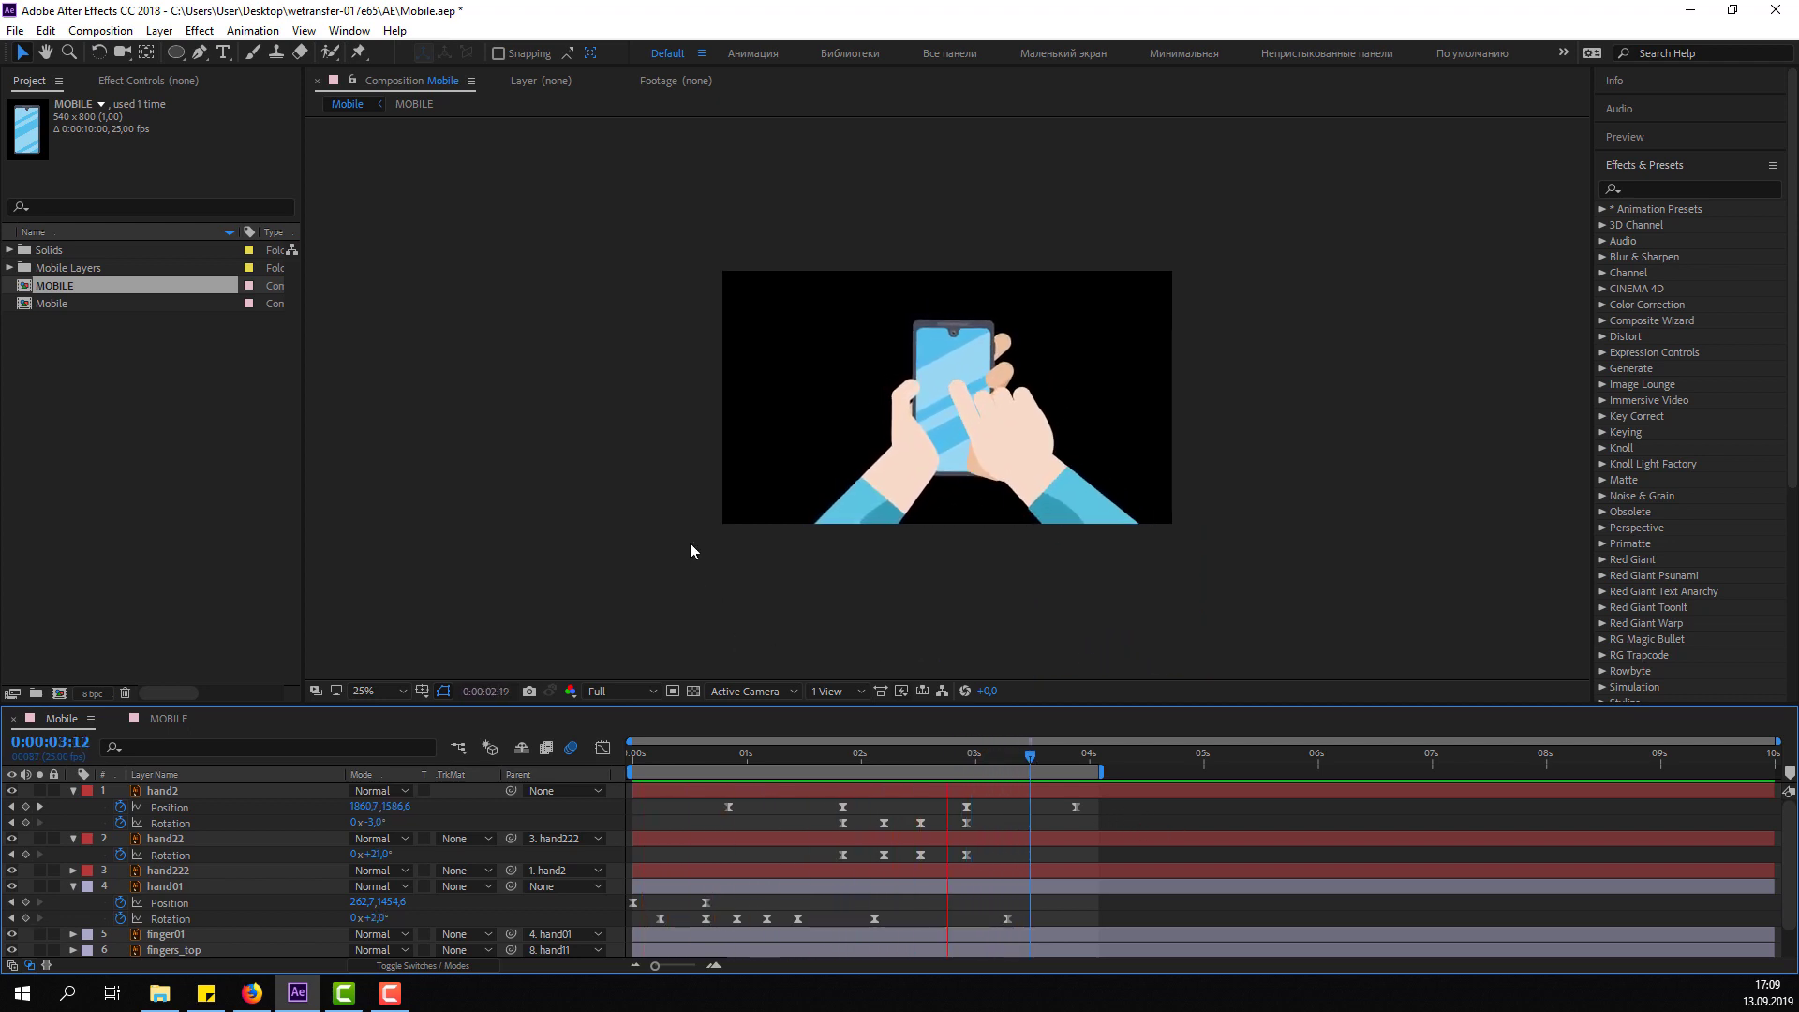
left_click(168, 718)
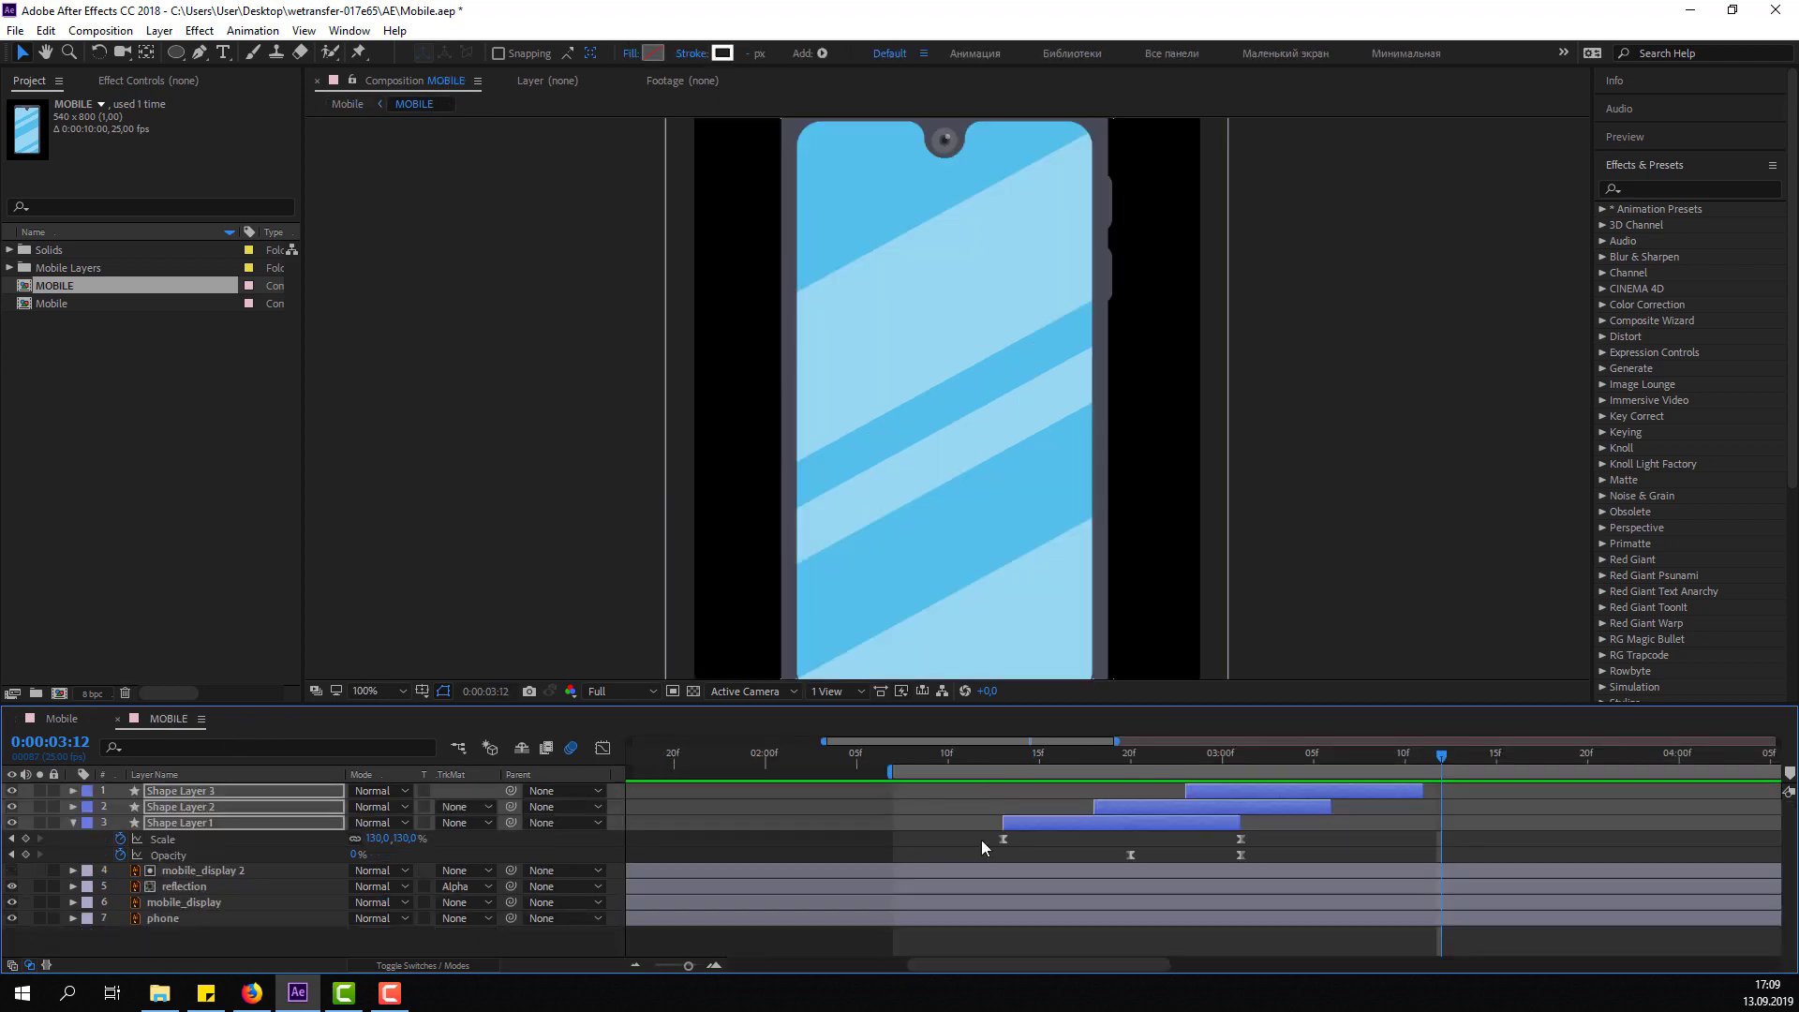
left_click(43, 720)
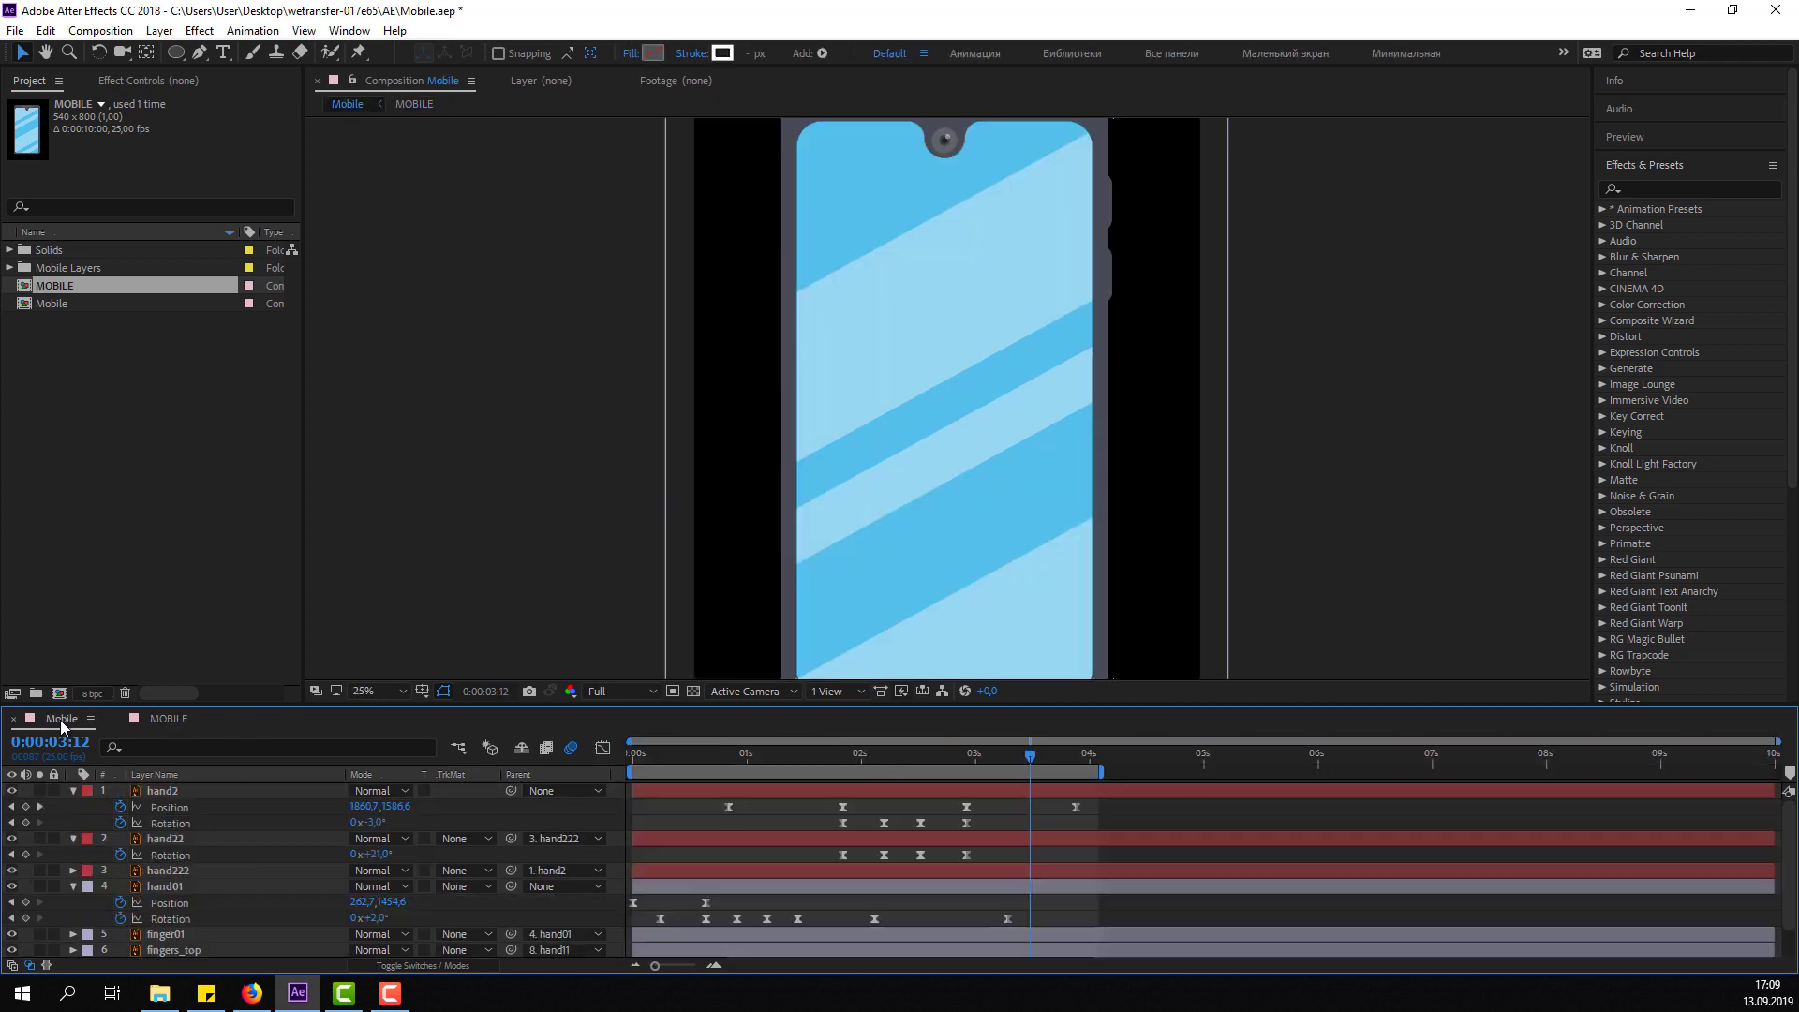
key("space")
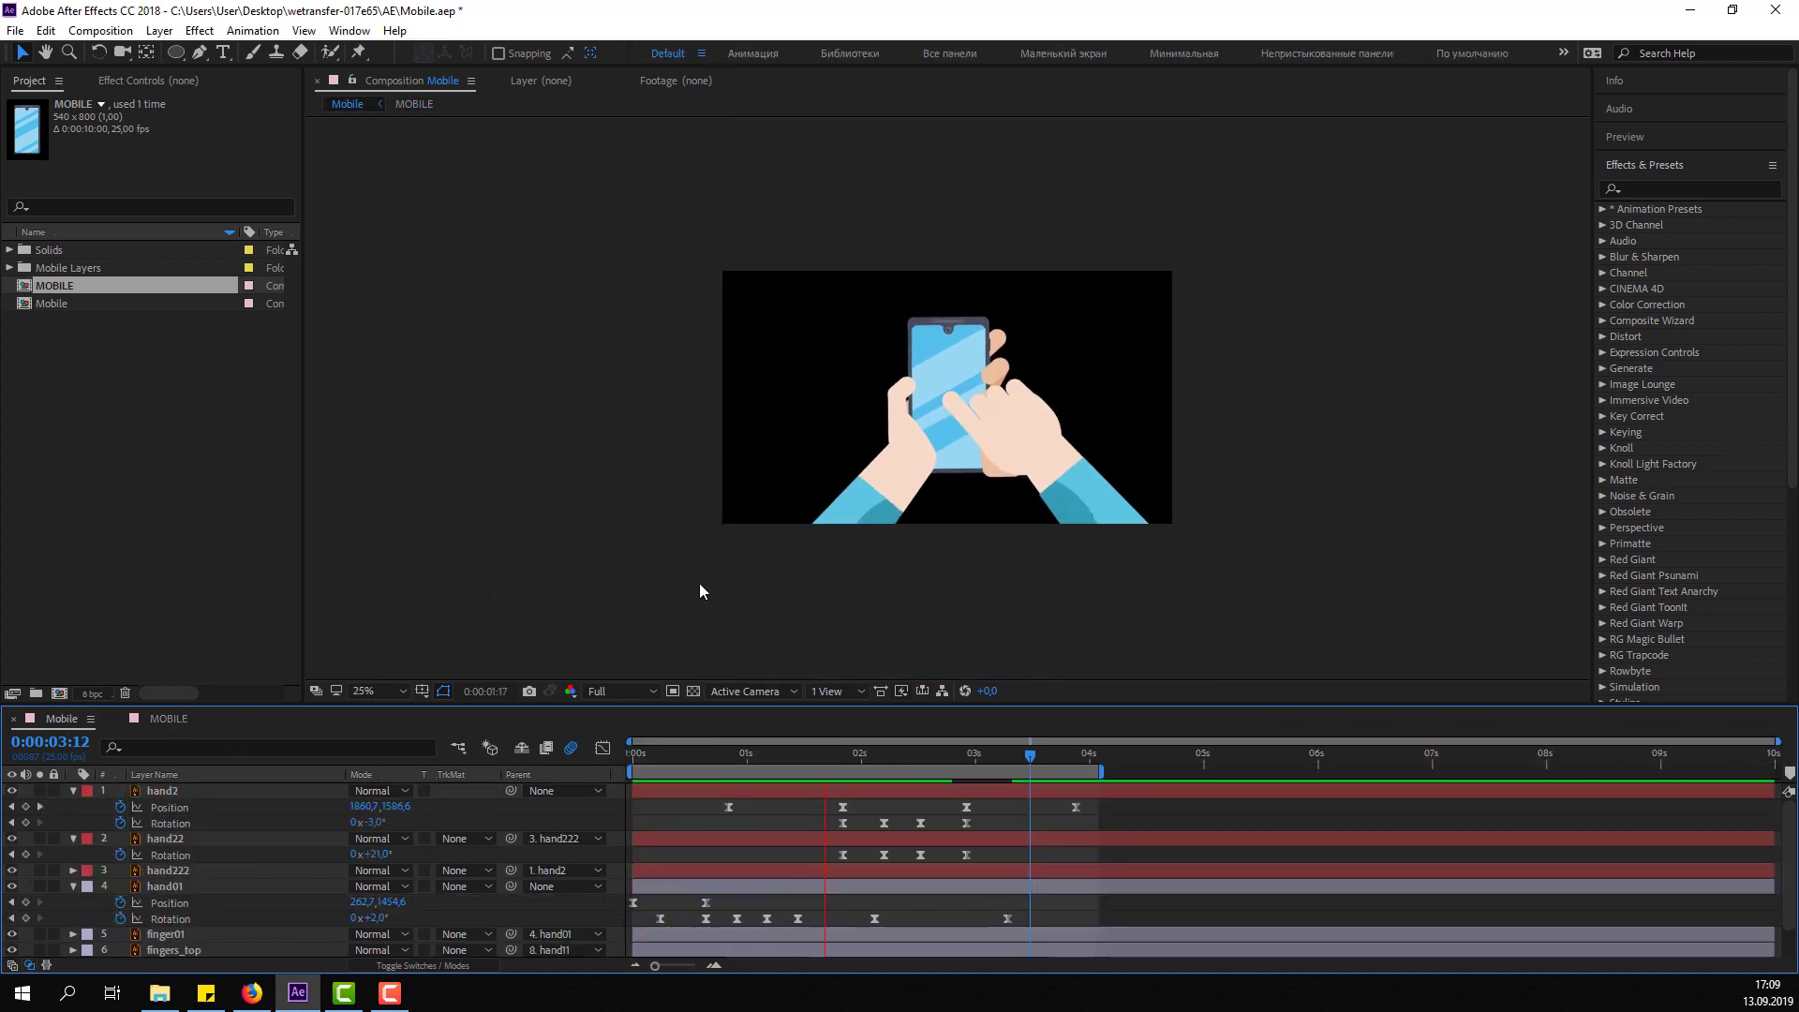
key("space")
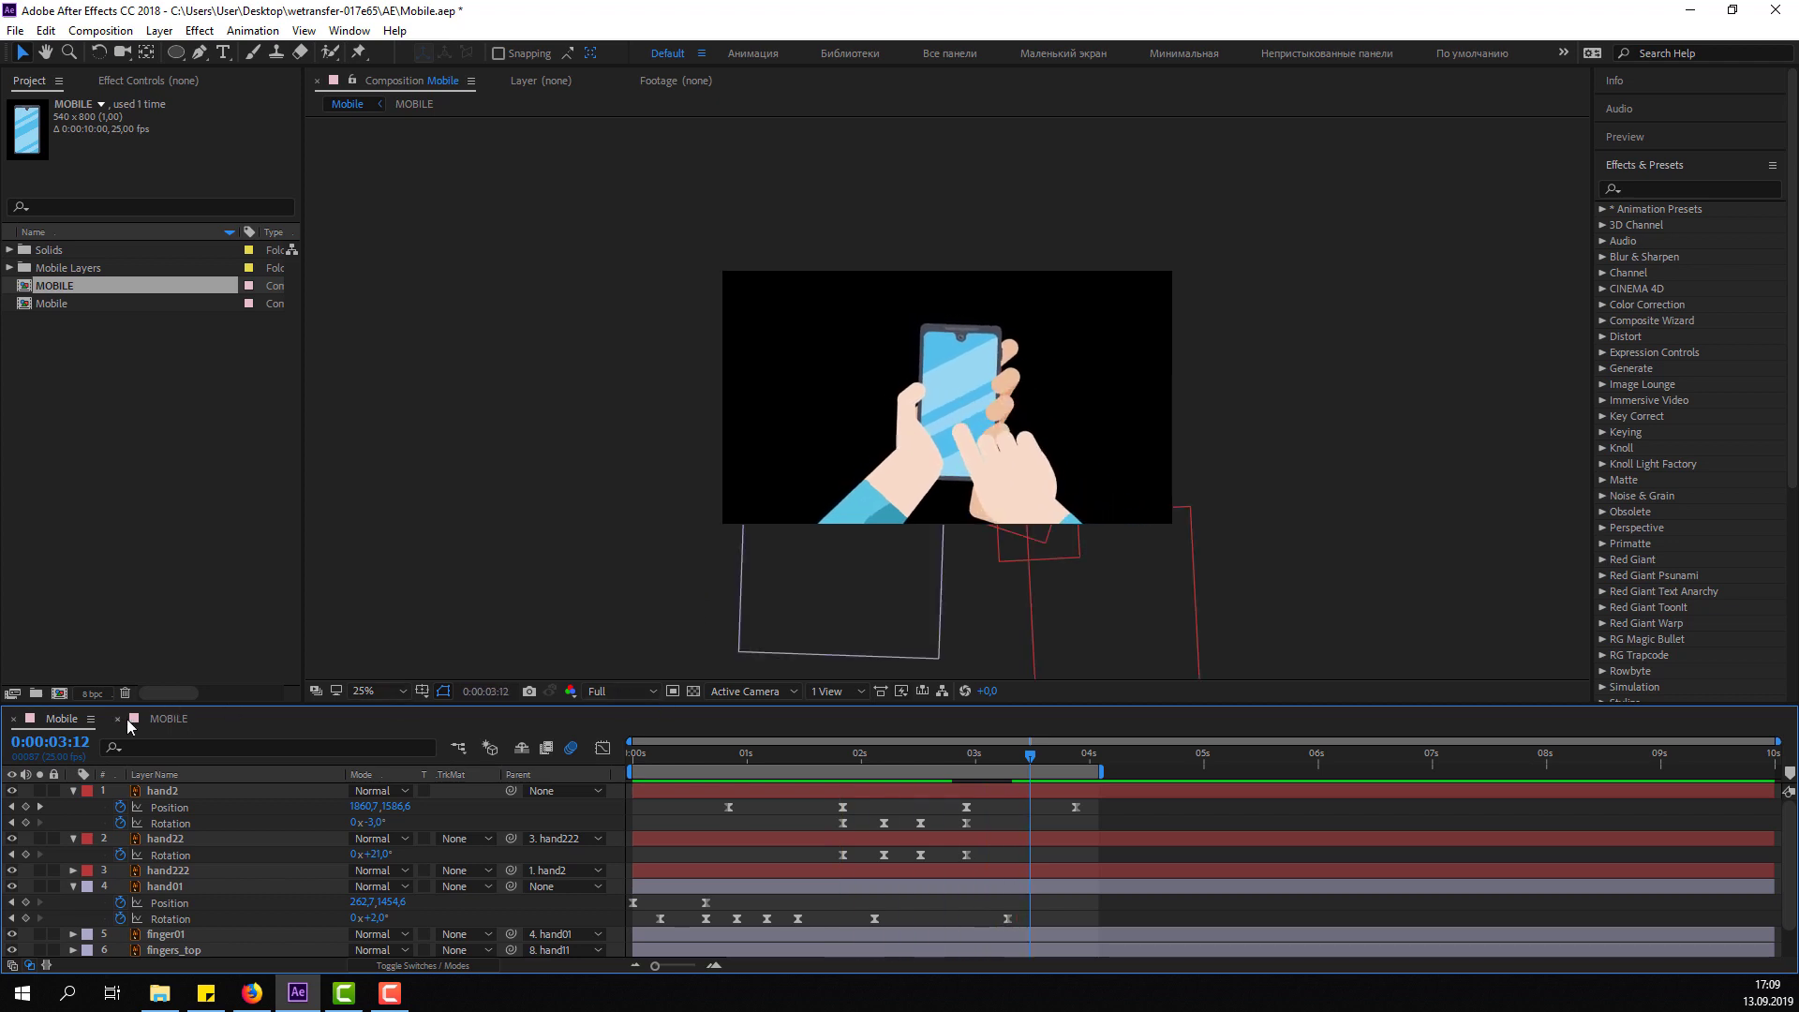
Shift all three ripple layers earlier in MOBILE, then play the Mobile preview.
left_click(160, 719)
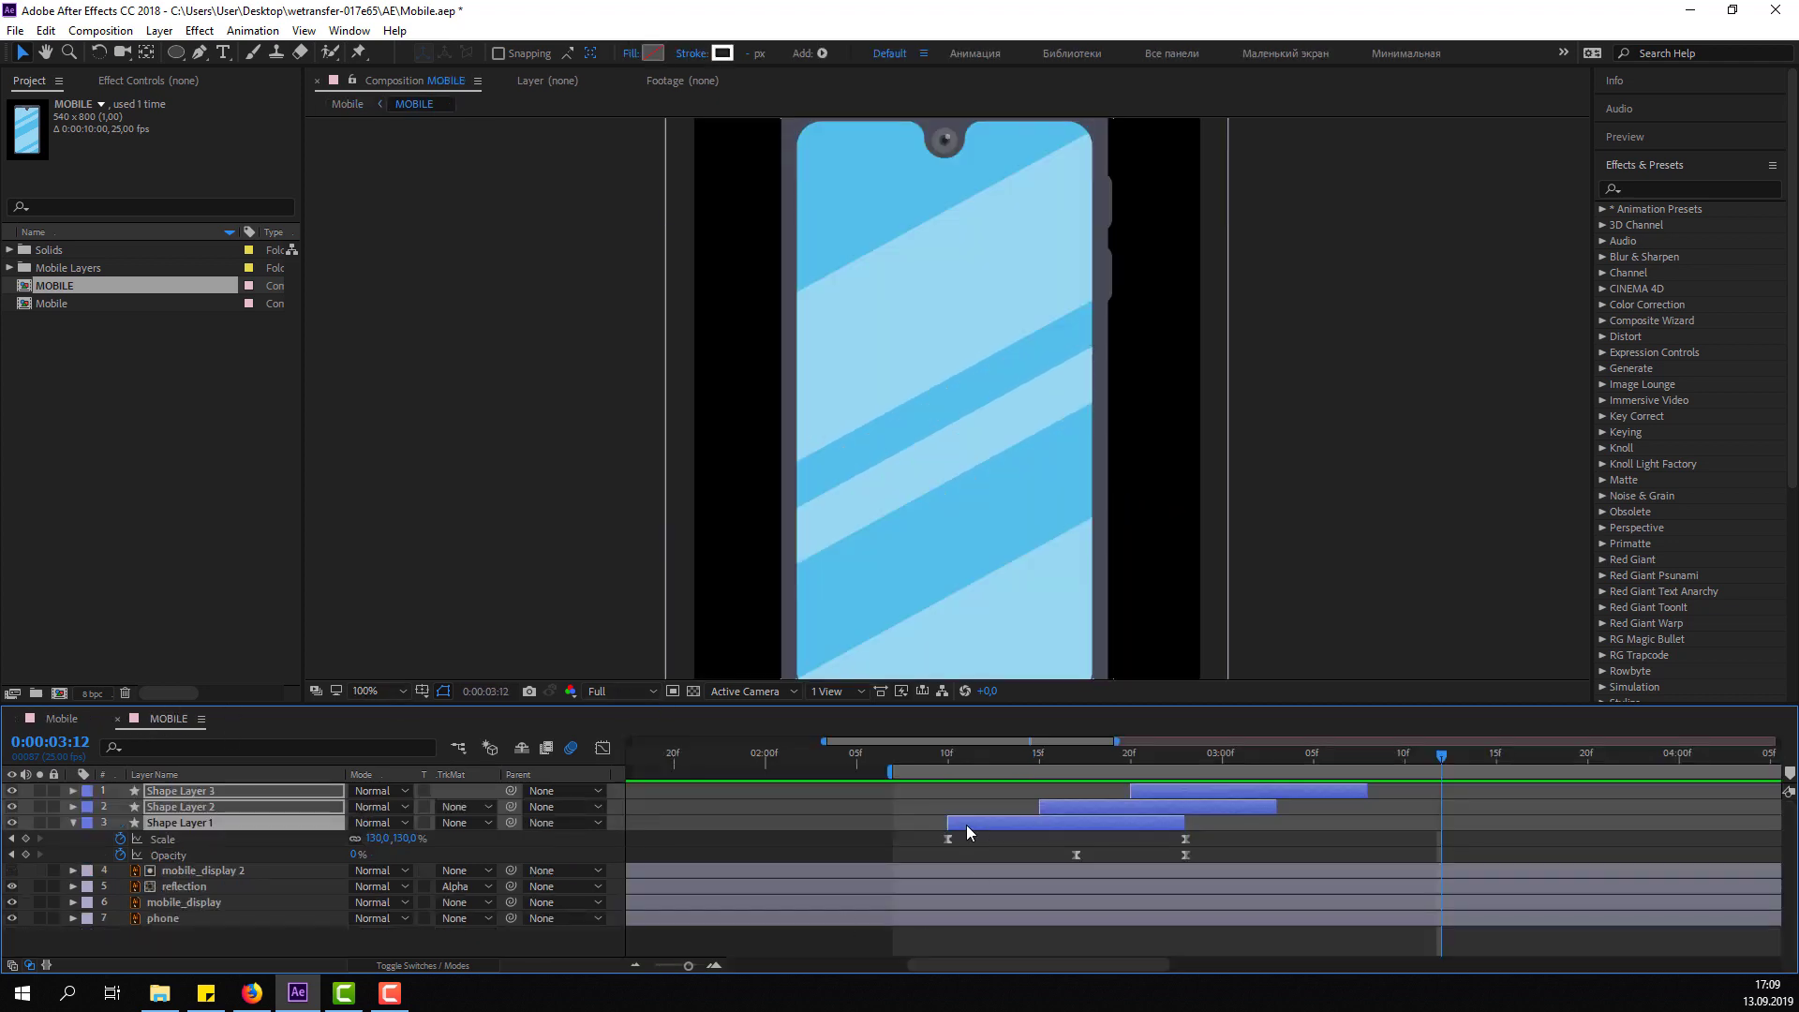
left_click_drag(975, 824, 938, 825)
left_click(58, 719)
key("space")
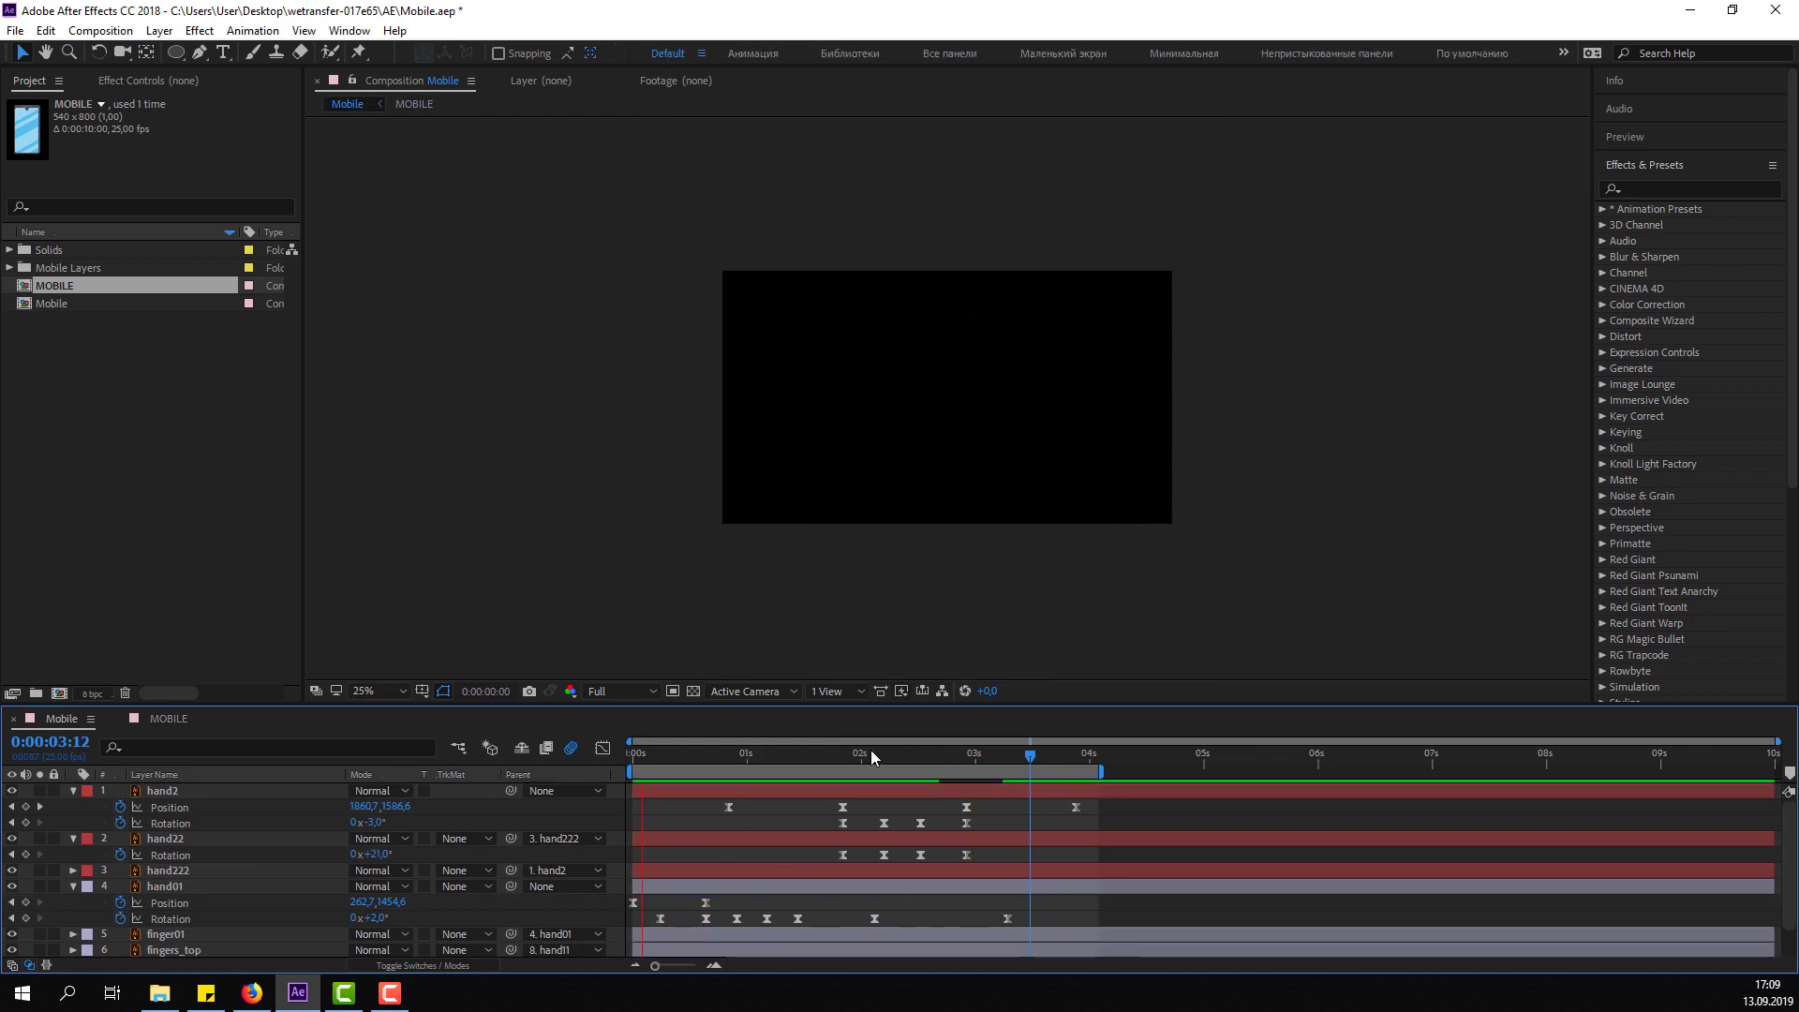
Stop the preview, zoom to 50%, and collapse the hand2, hand22 and hand01 layers.
key("period")
key("period")
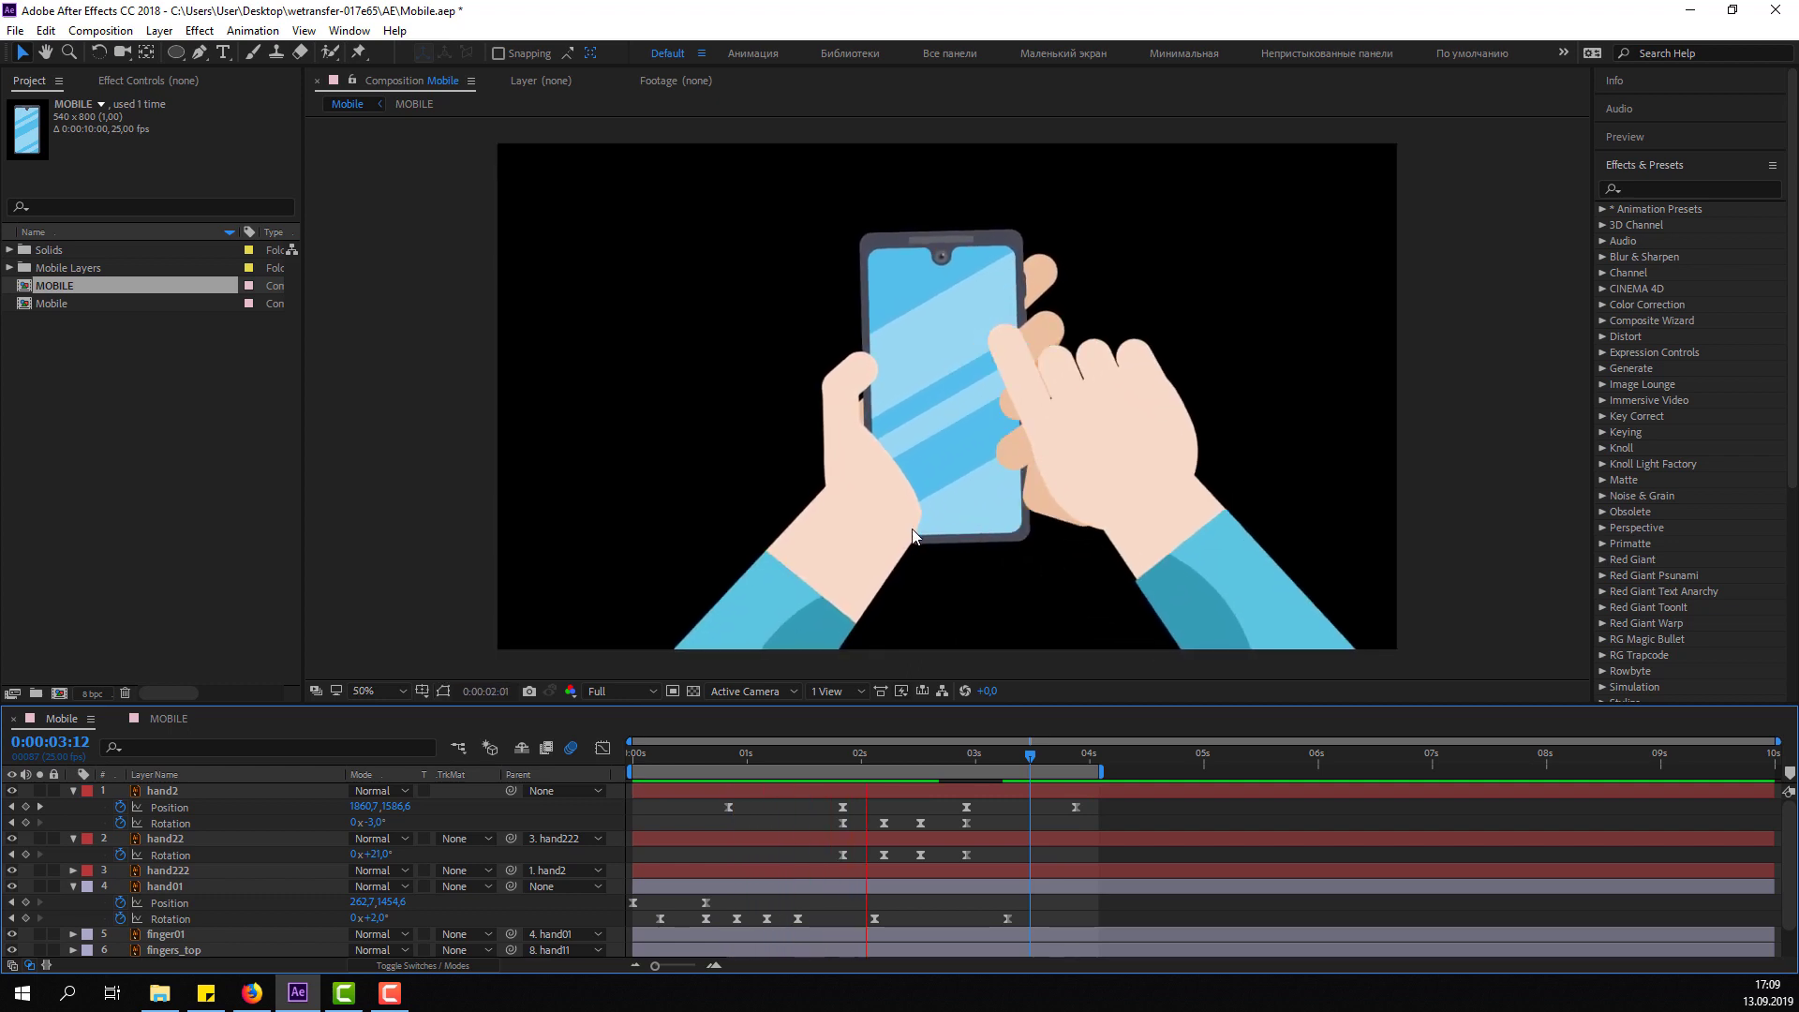
left_click(277, 796)
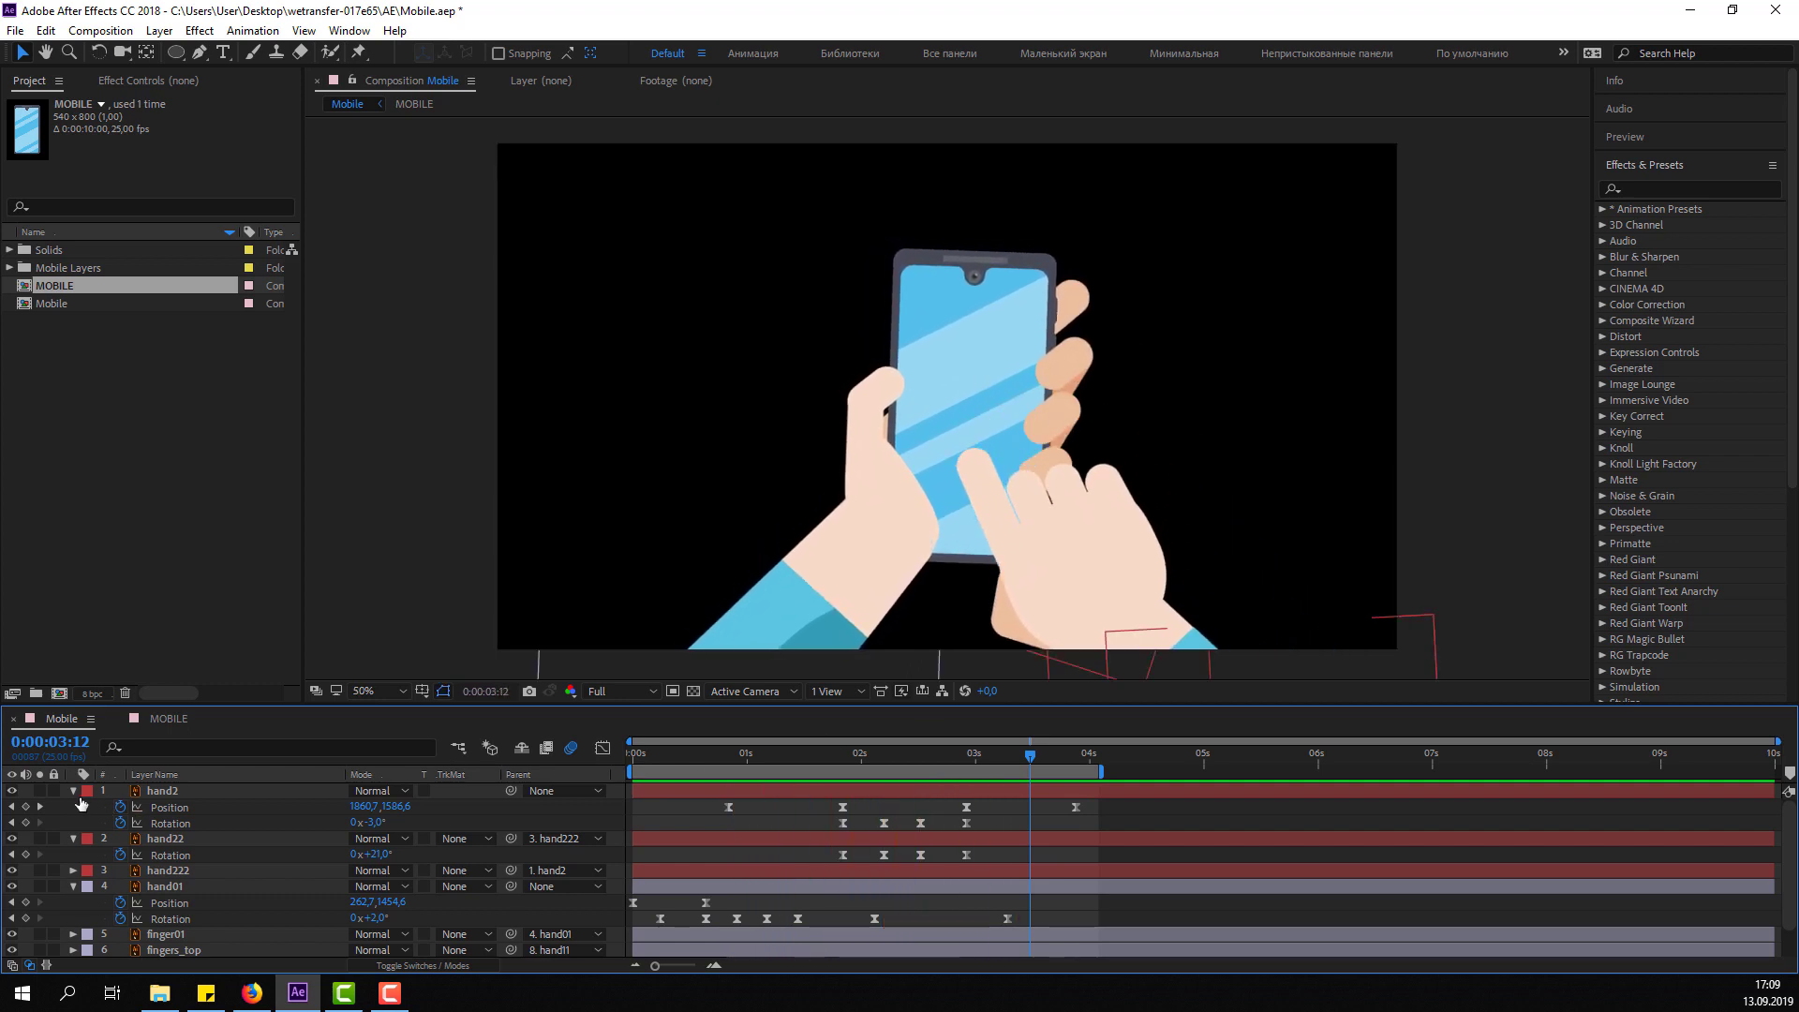
left_click(74, 791)
left_click(73, 807)
left_click(73, 838)
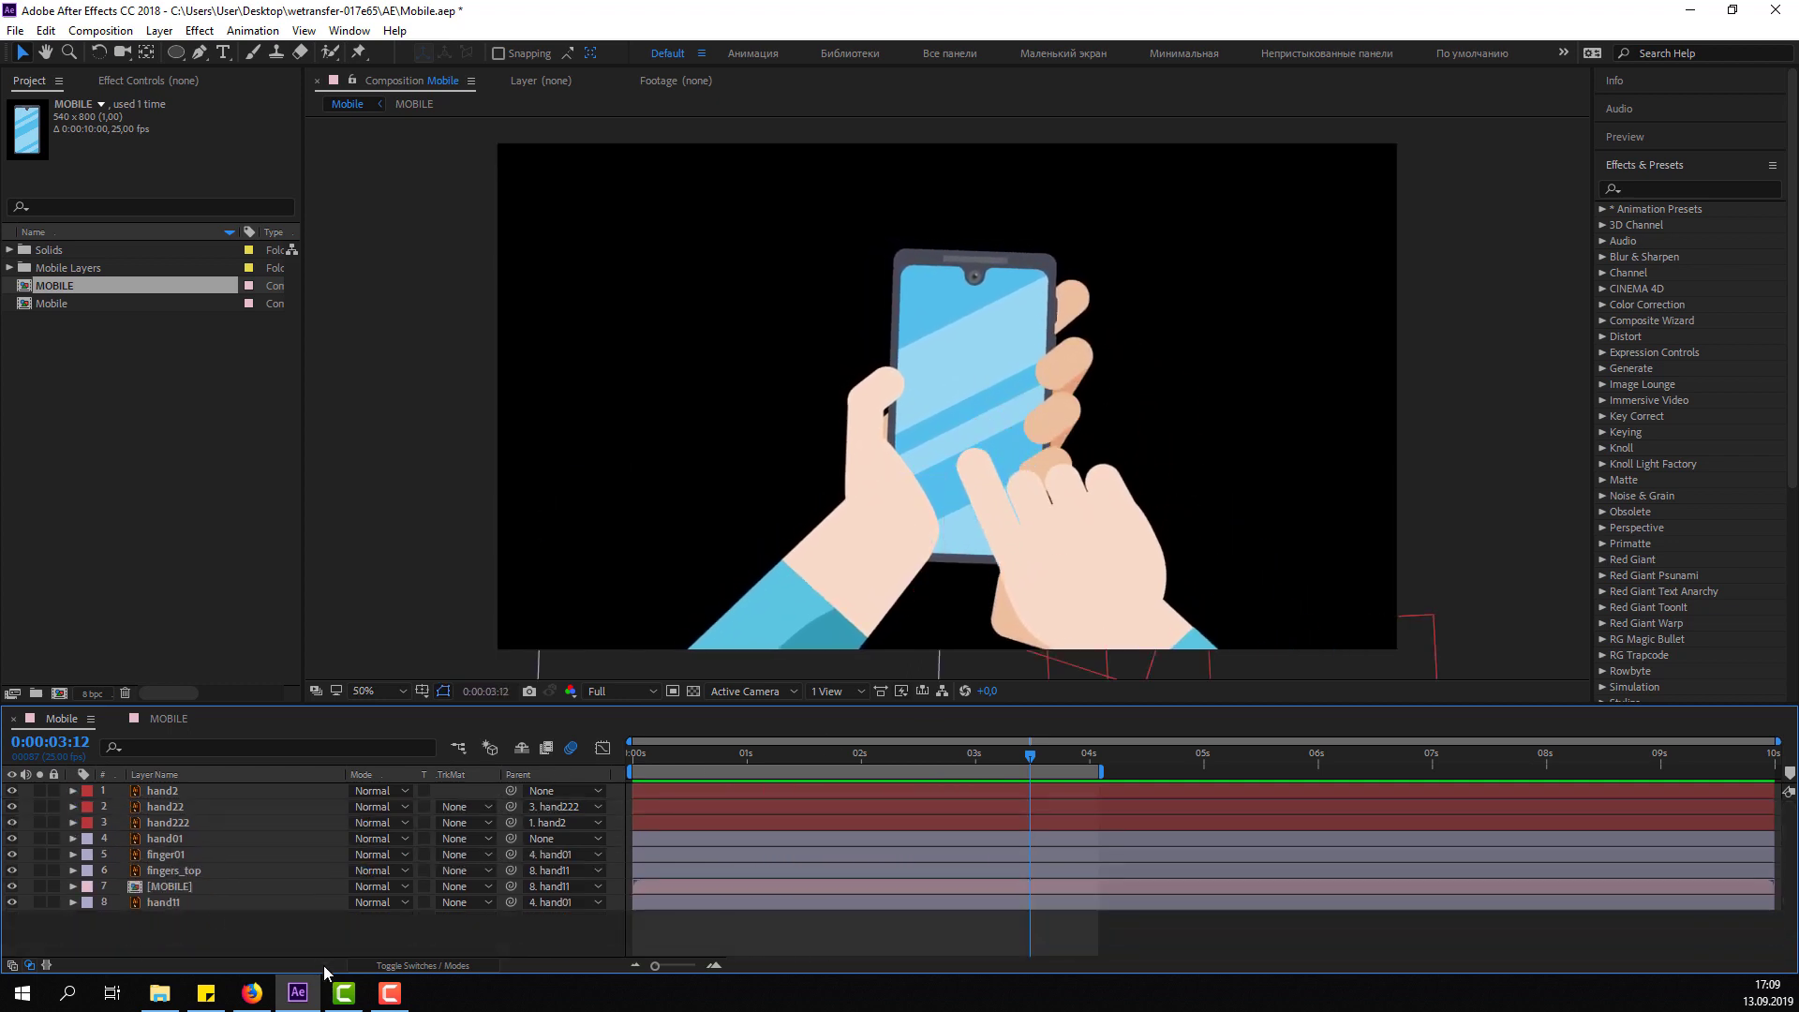
Create a new solid named Background Color and move it to the bottom of the stack.
right_click(459, 928)
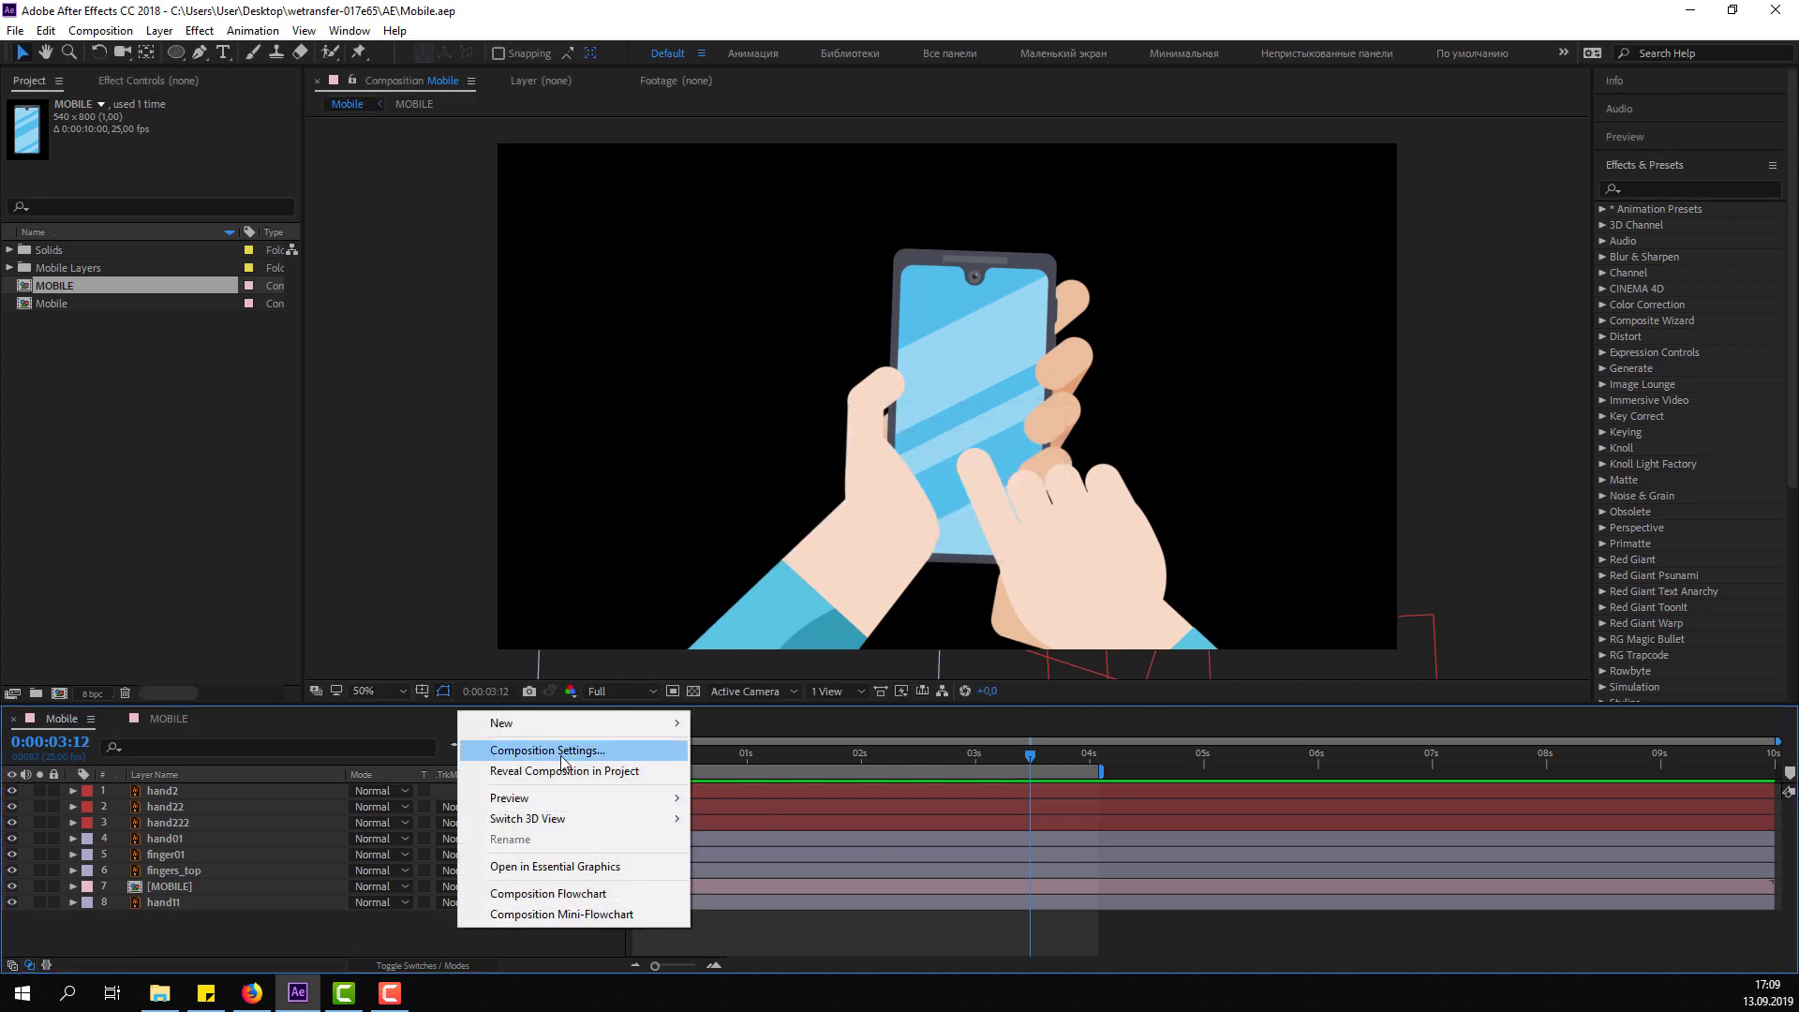
left_click(780, 769)
type("Backgro")
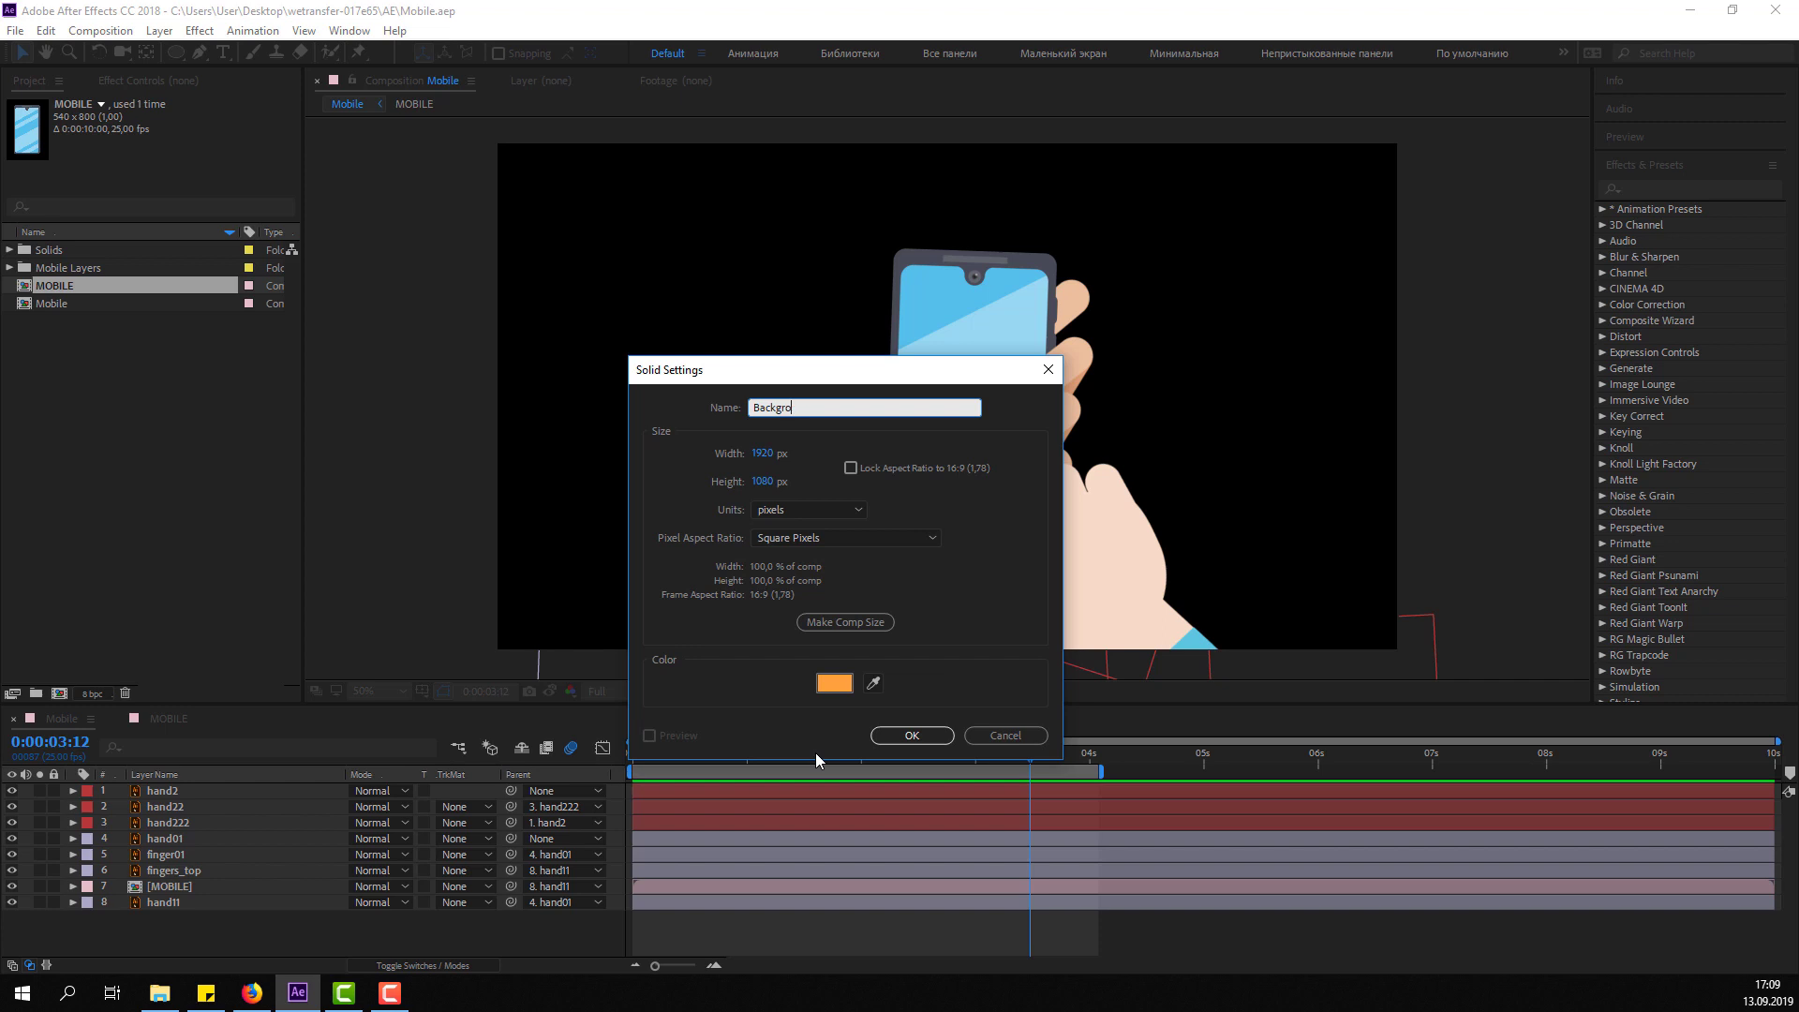
type("lor")
key("Return")
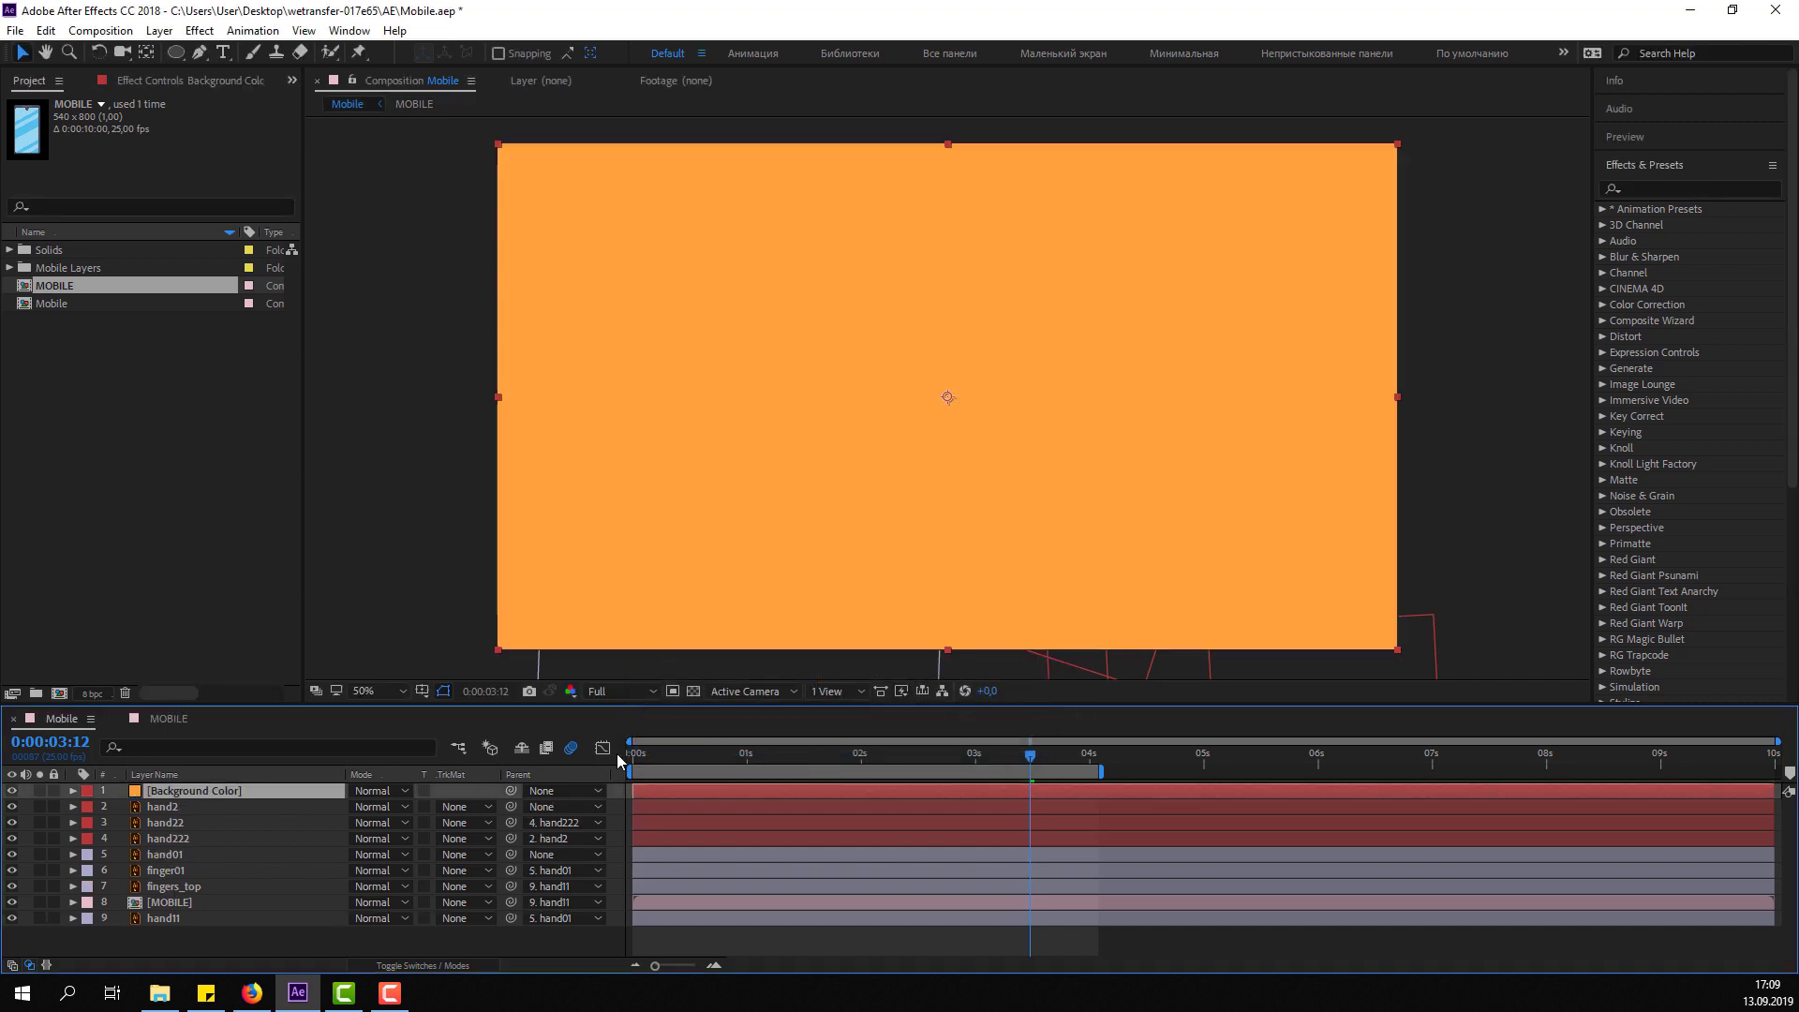
left_click_drag(215, 792, 215, 923)
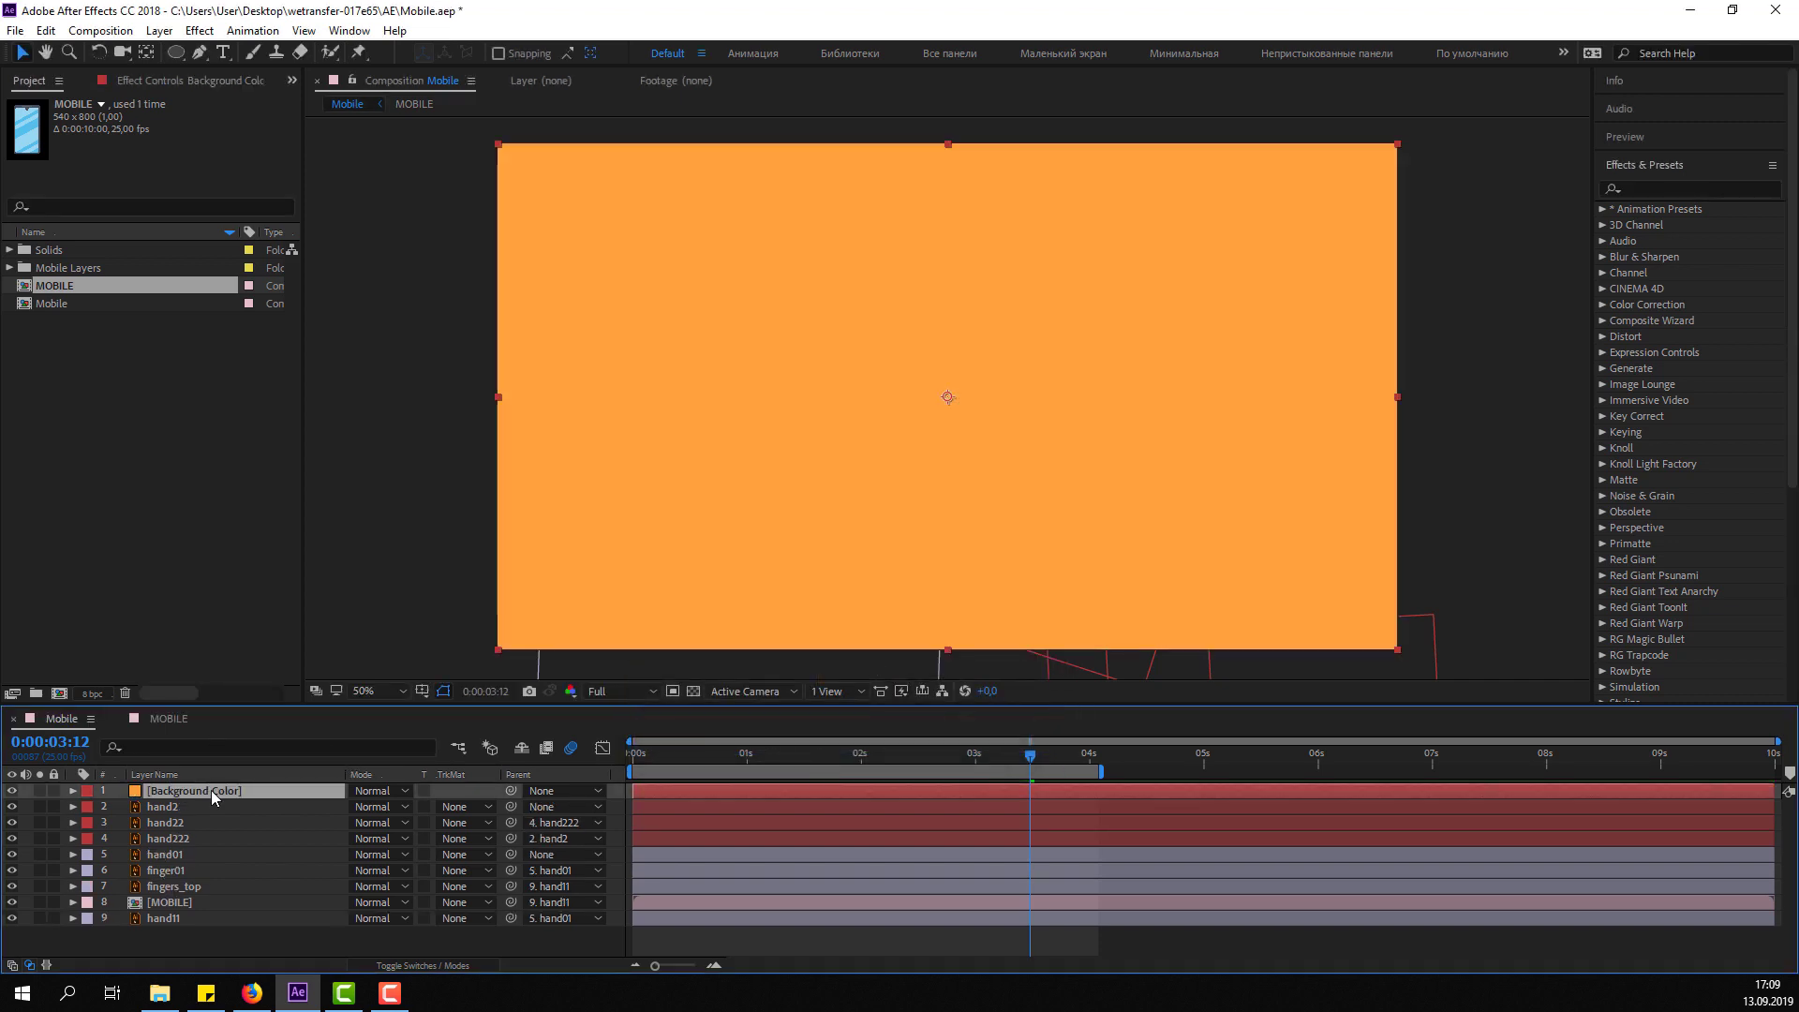
Search Effects & Presets for 'fill' and apply Fill to the Background Color solid.
left_click(1663, 190)
type("fill")
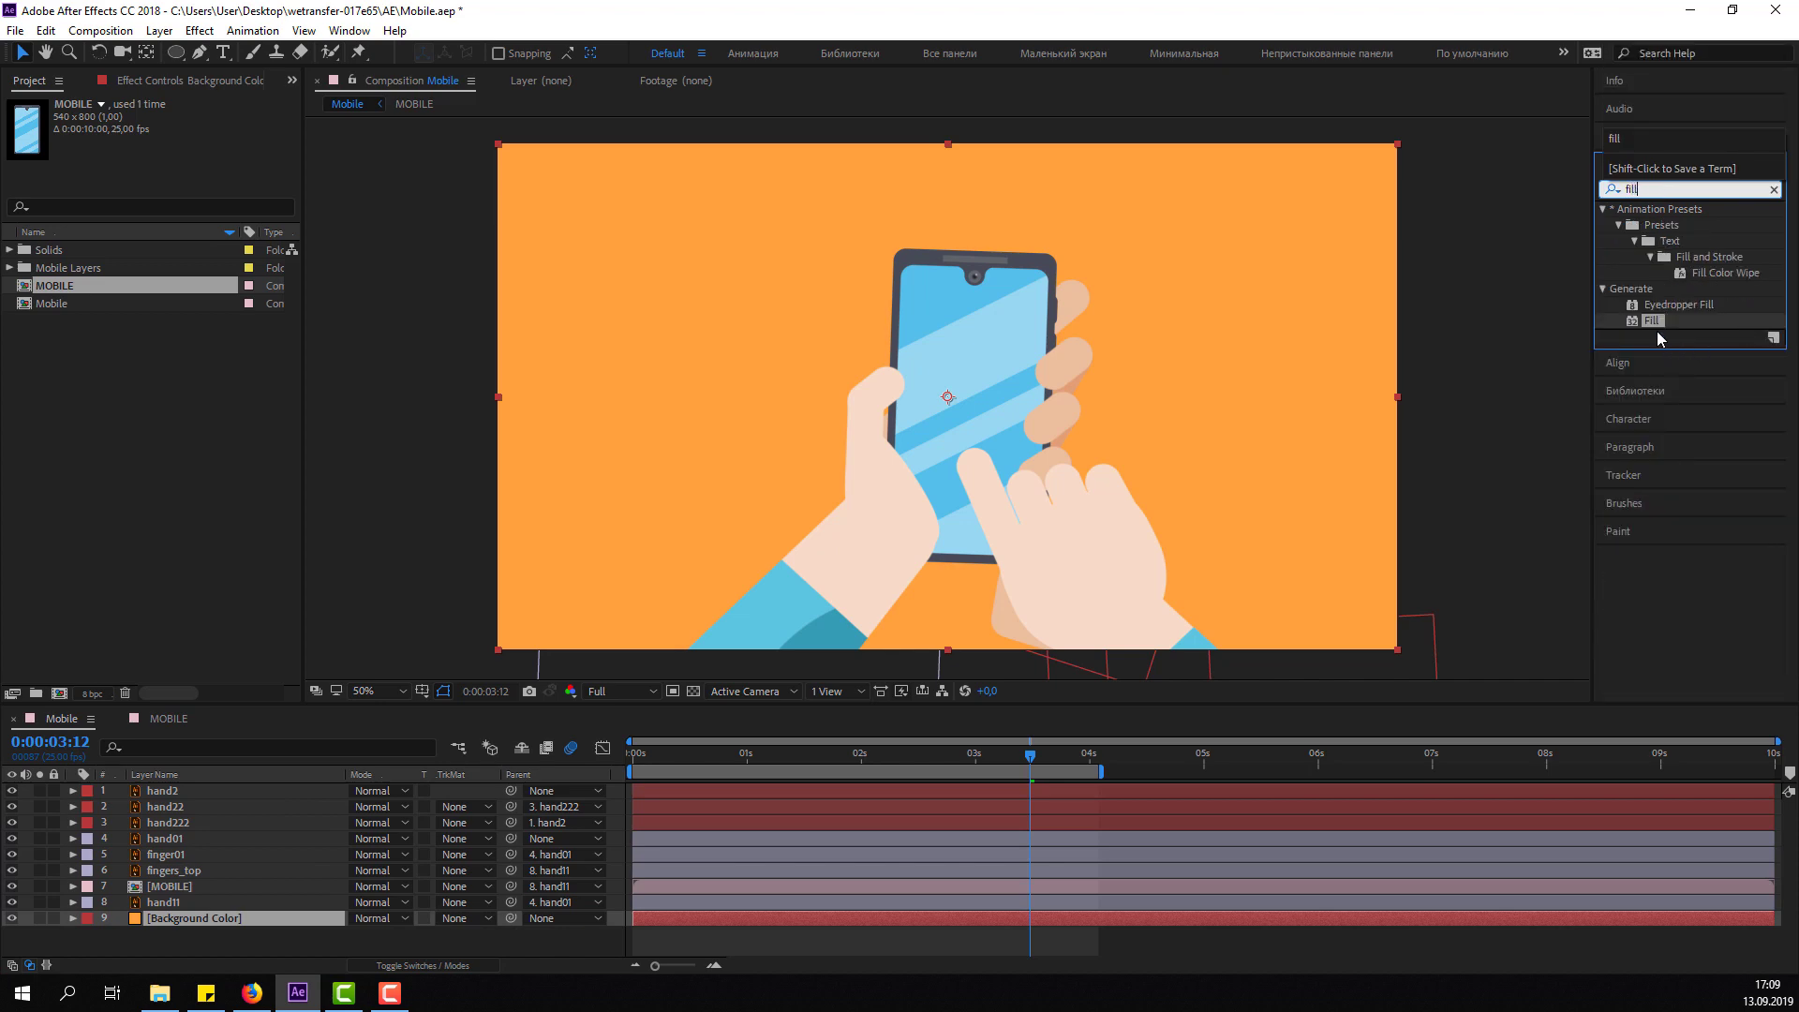
left_click_drag(237, 931, 239, 922)
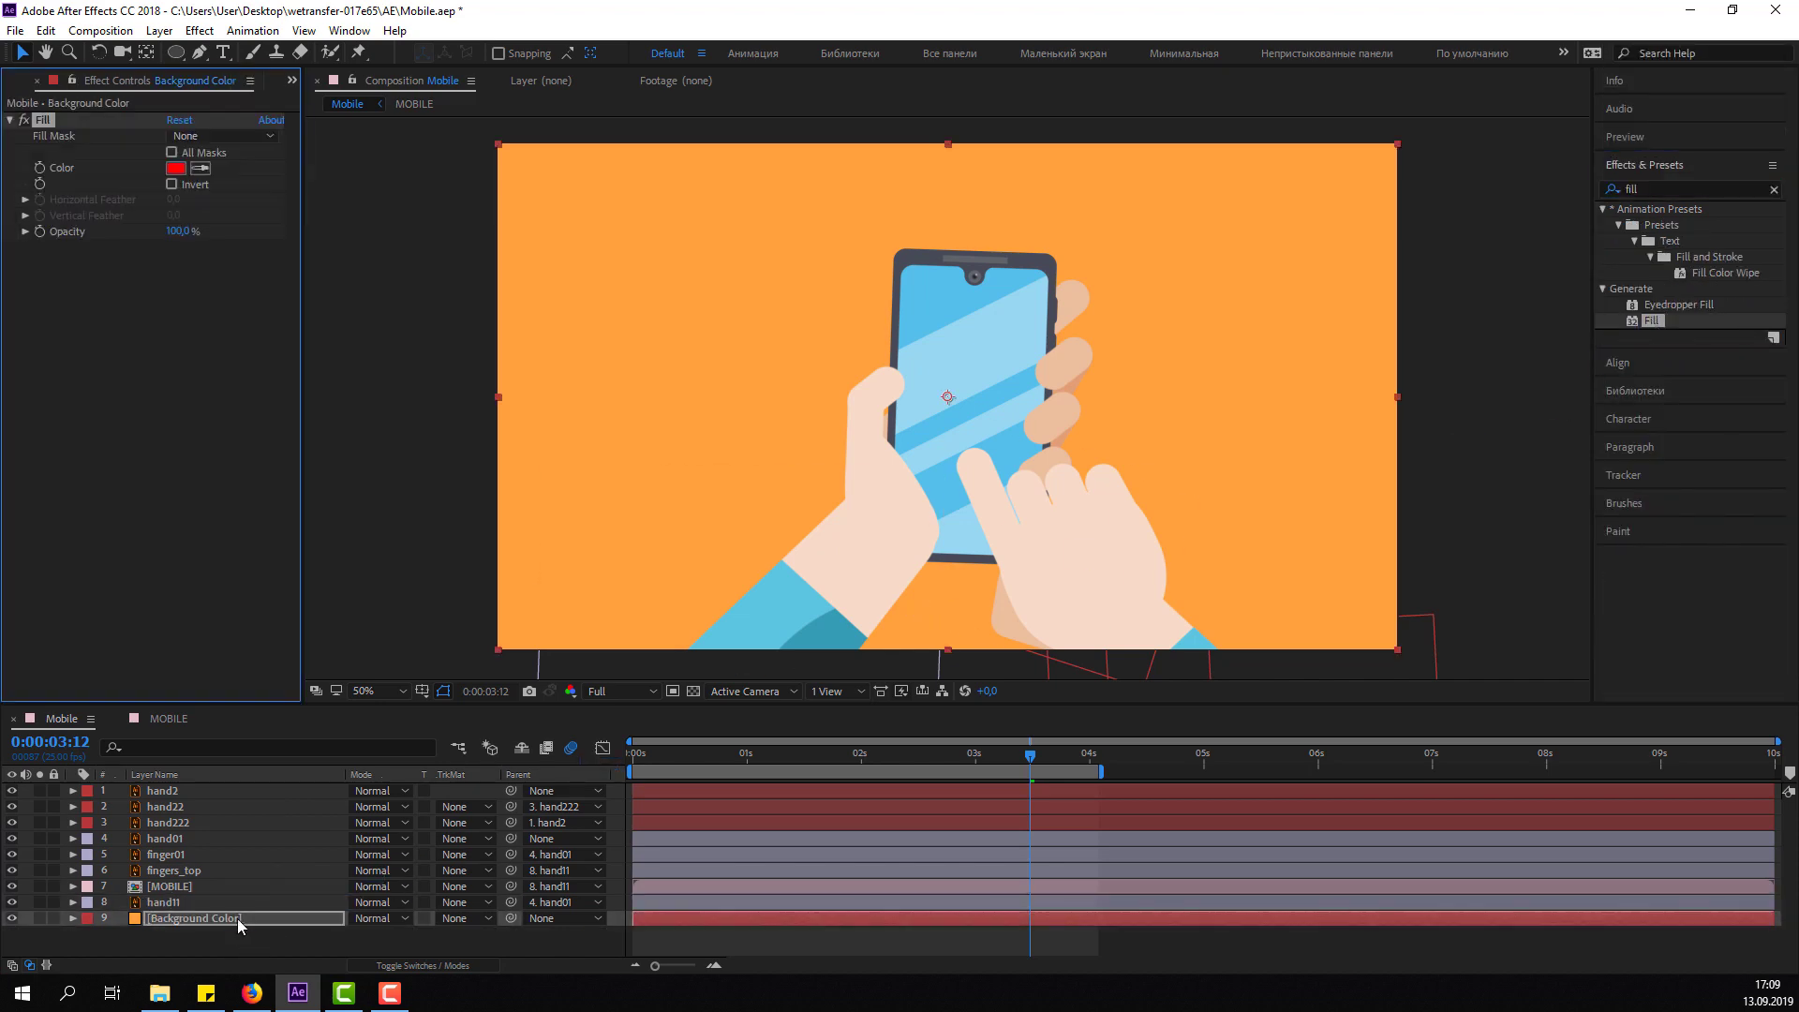
Set the Fill effect's colour to coral red E96161.
left_click(176, 169)
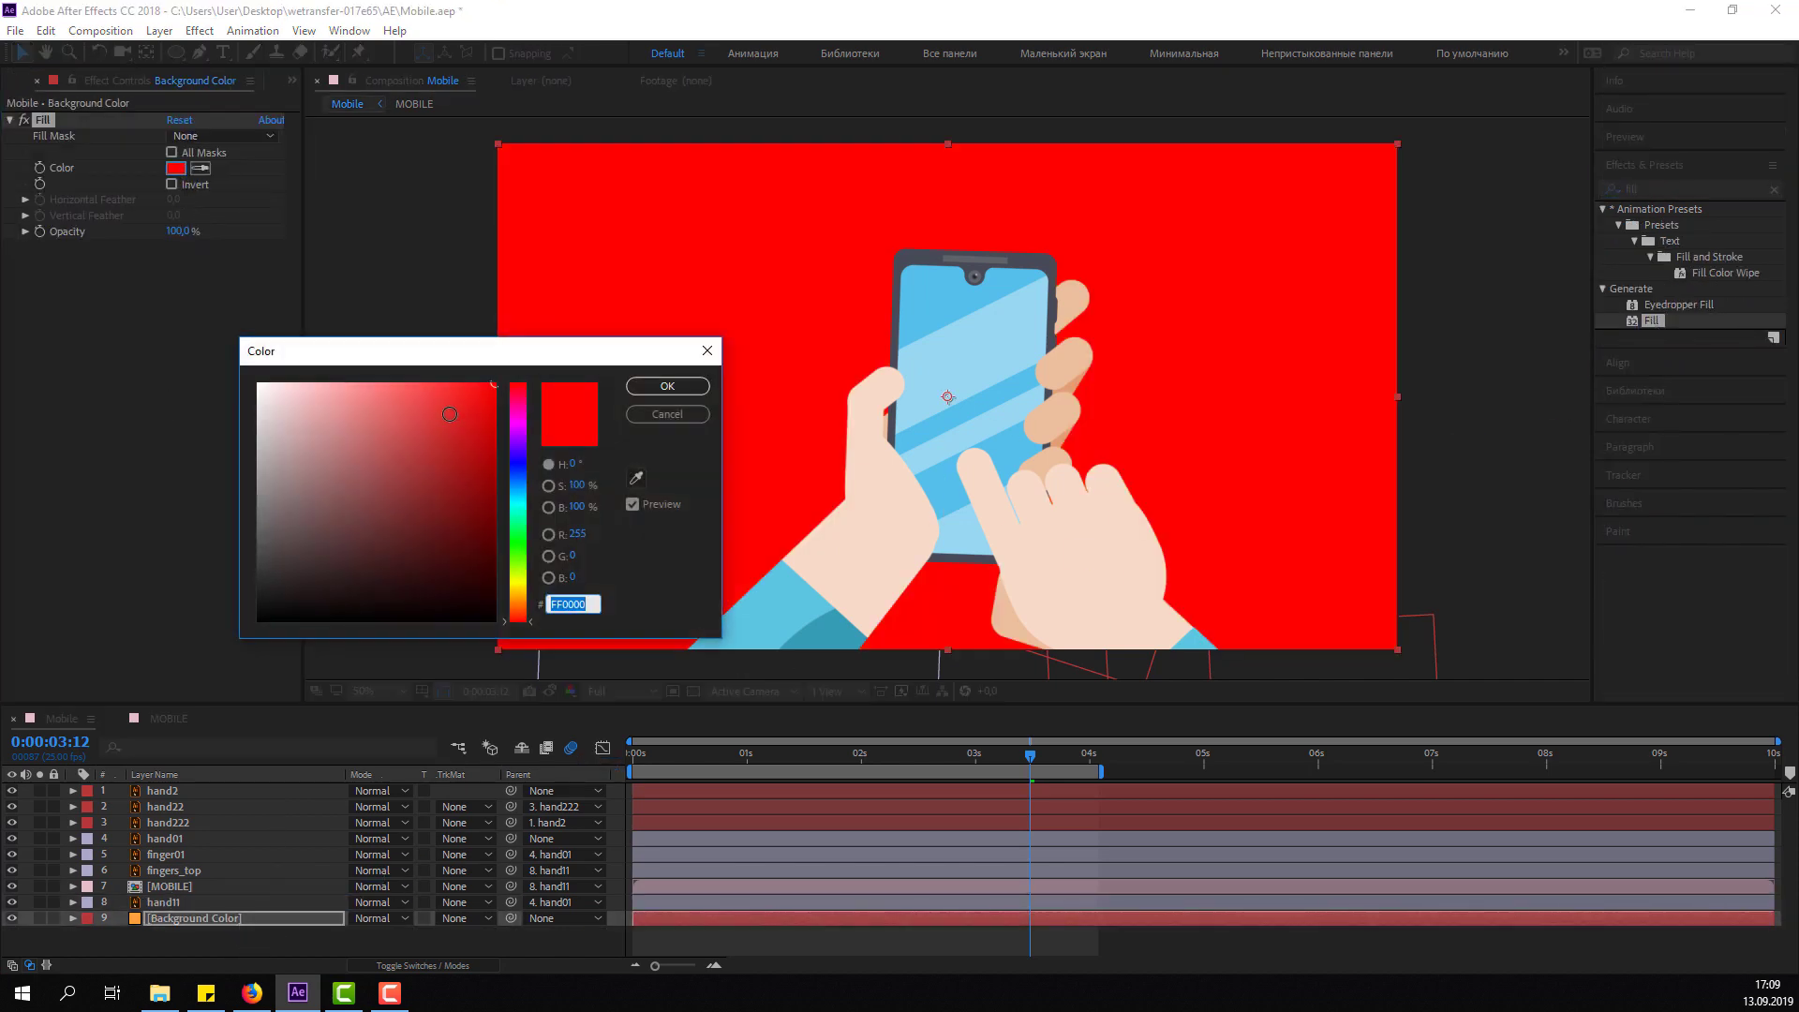
left_click(514, 485)
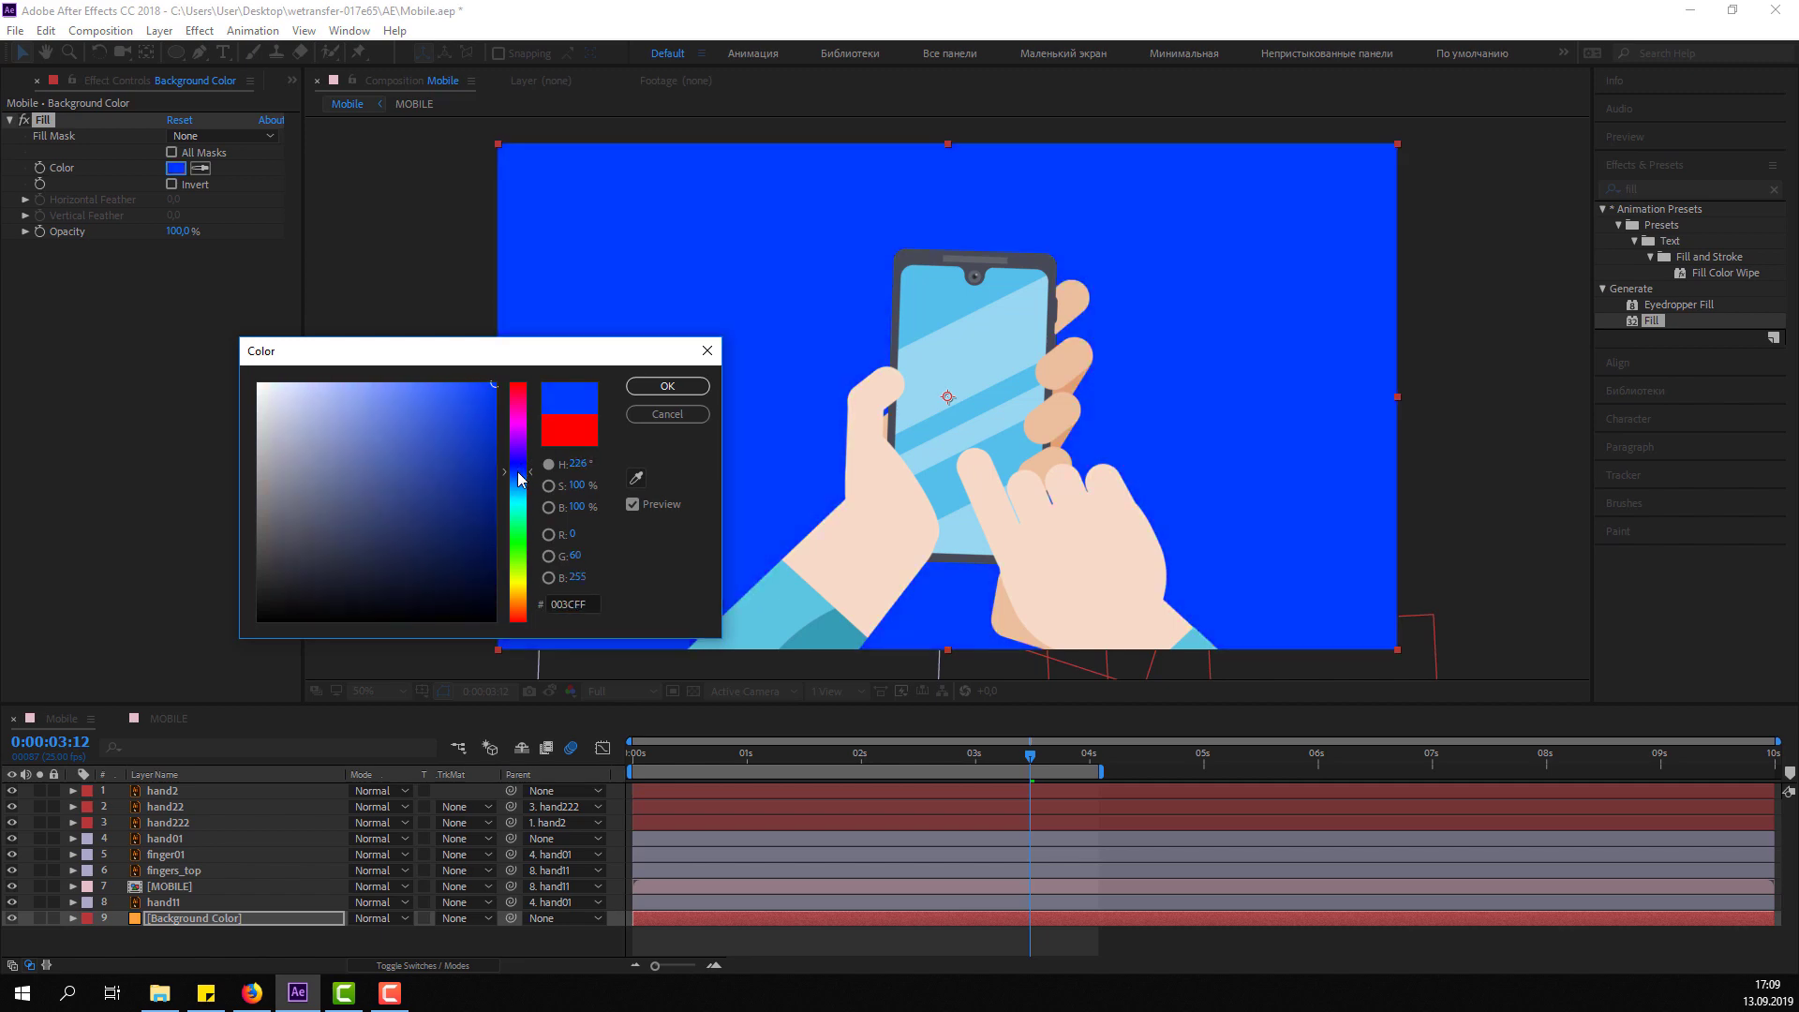
mouse_move(452, 414)
left_mouse_down()
mouse_move(423, 464)
mouse_move(388, 388)
mouse_move(396, 403)
left_mouse_up()
left_click(514, 383)
left_click(368, 404)
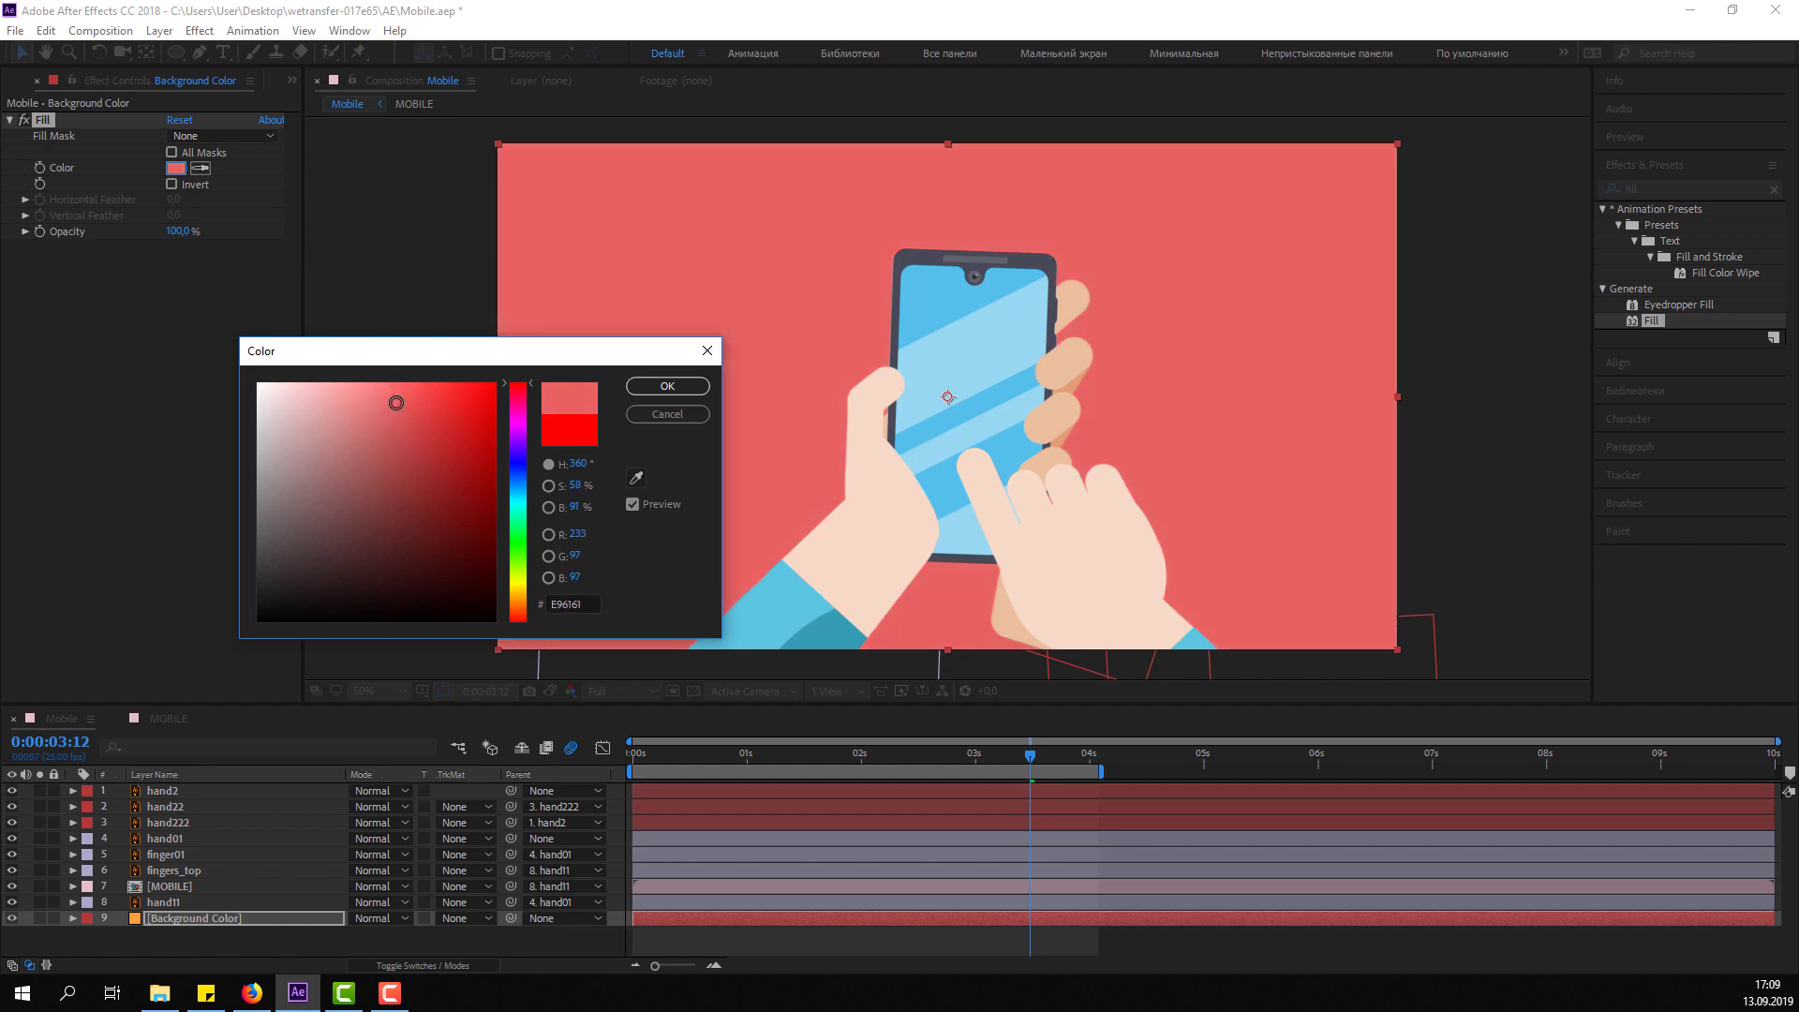
left_click(664, 392)
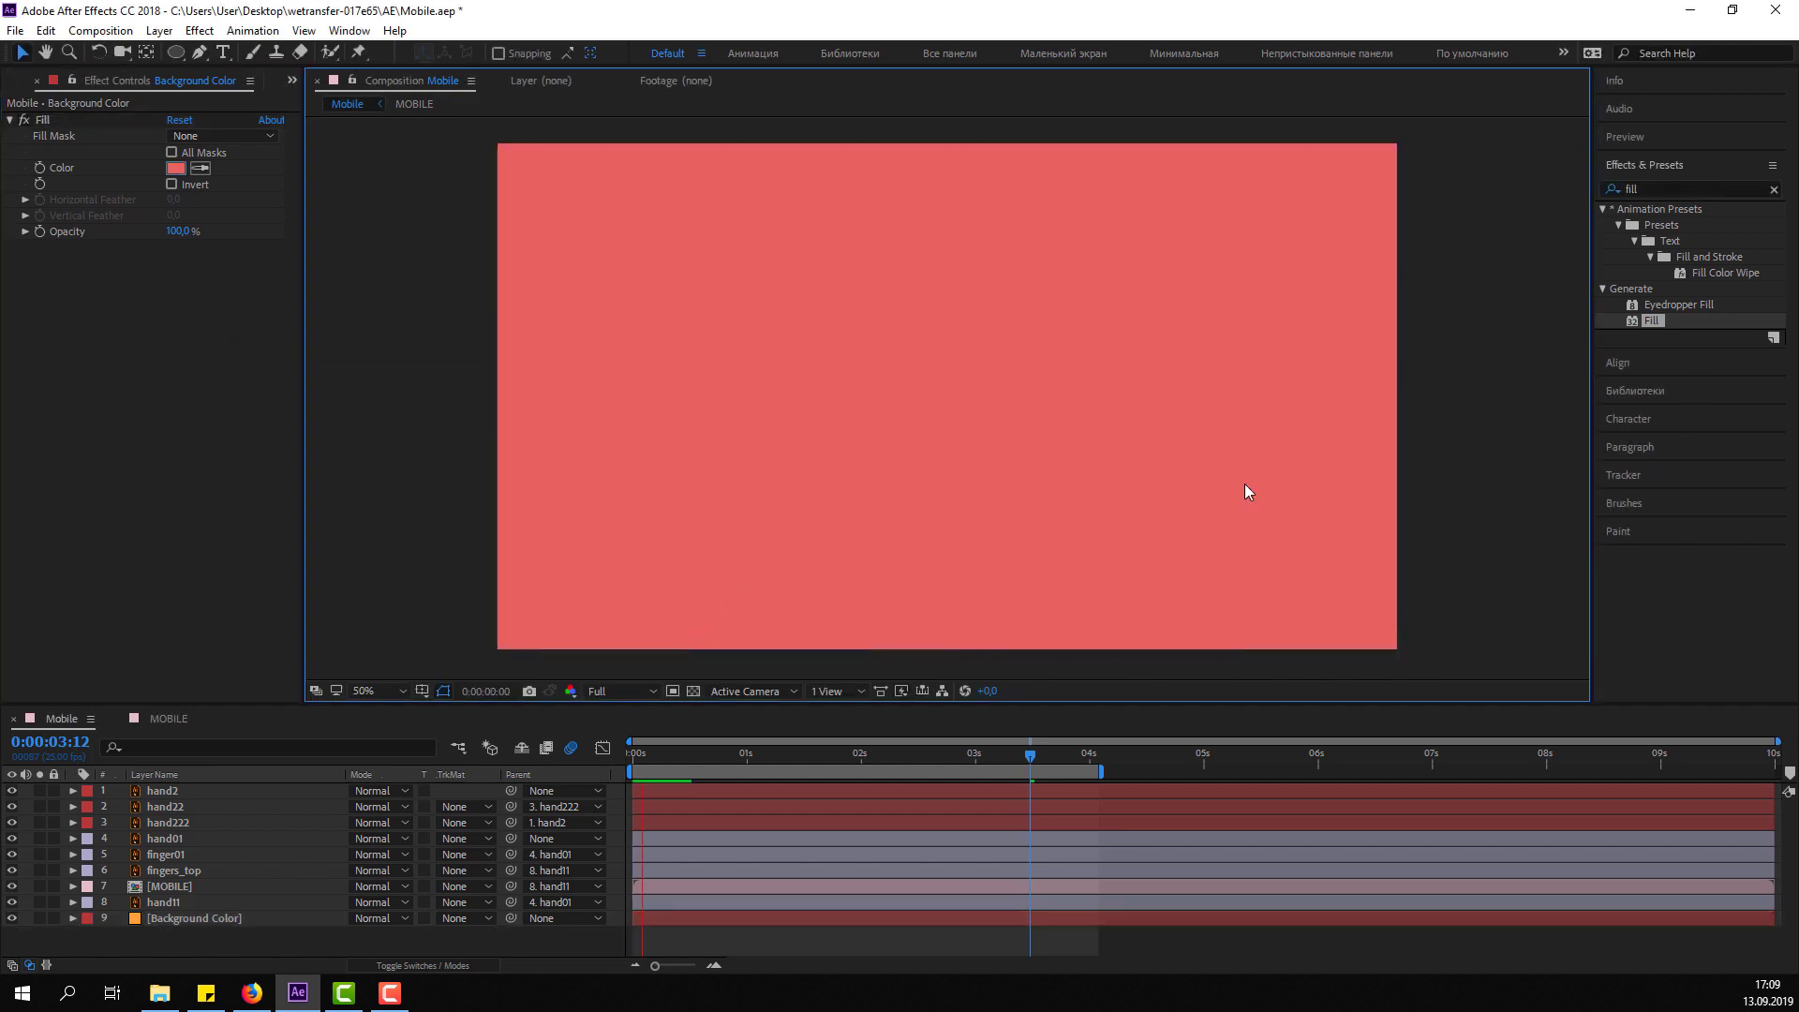